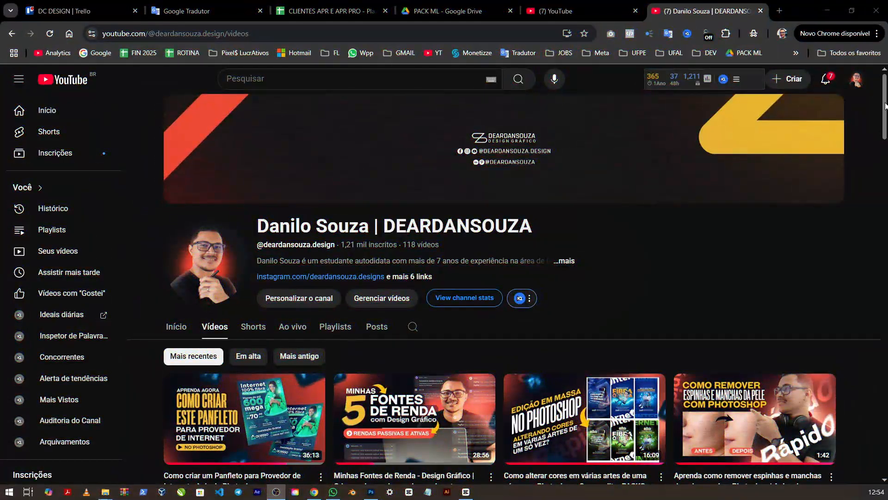
left_click_drag(885, 106, 885, 320)
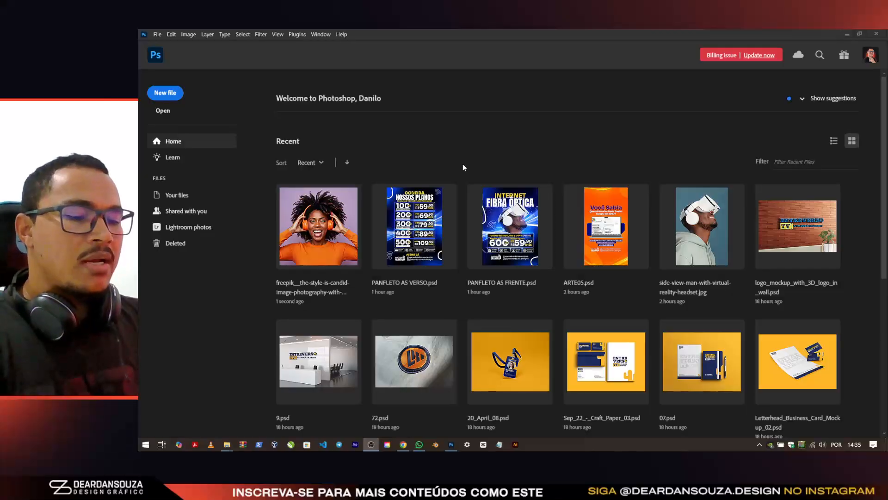
Step: Switch to the LEGENDAS G02 document in Google Docs and read through the complete PANLETO A5 flyer copy
key("alt+Tab")
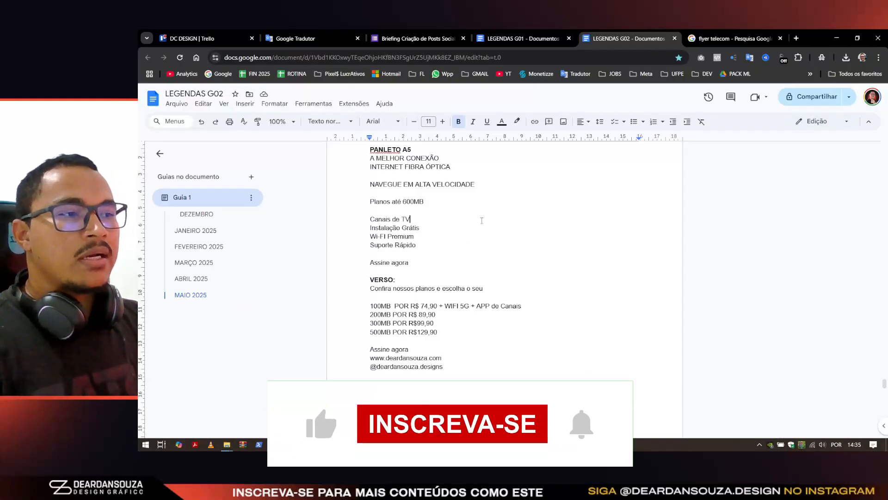
left_click_drag(366, 156, 479, 362)
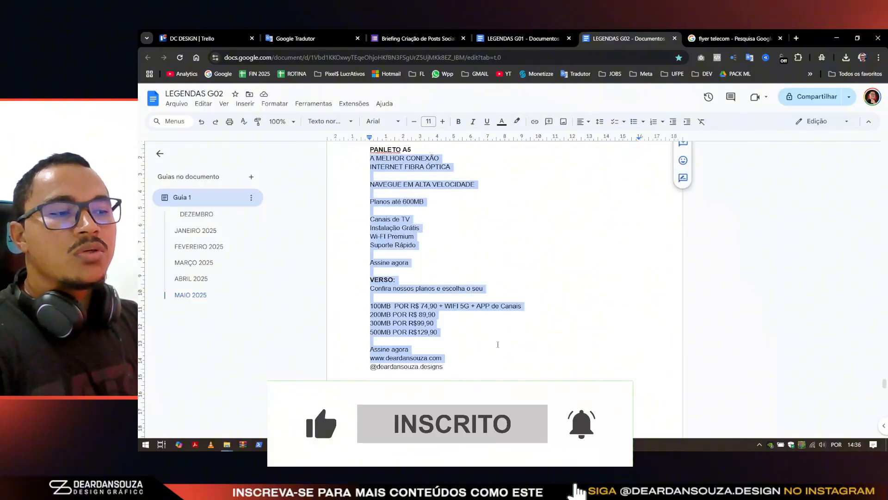
left_click(536, 244)
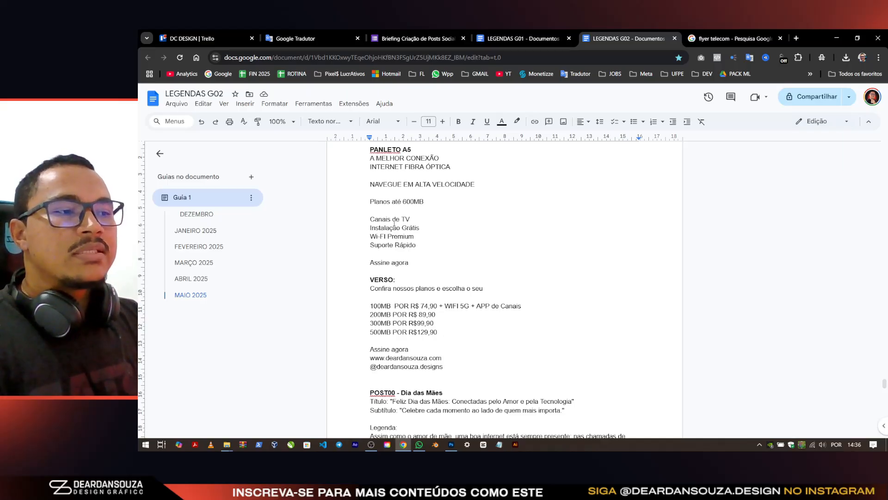
double_click(476, 233)
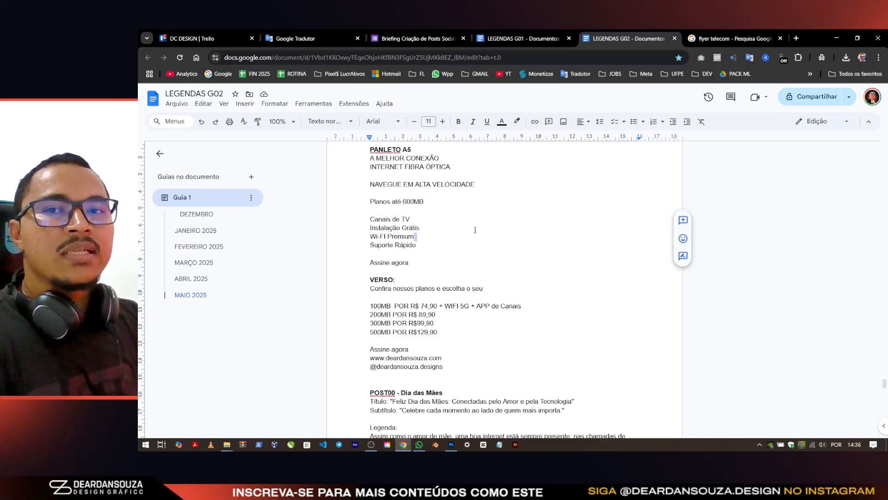
left_click_drag(431, 171, 412, 220)
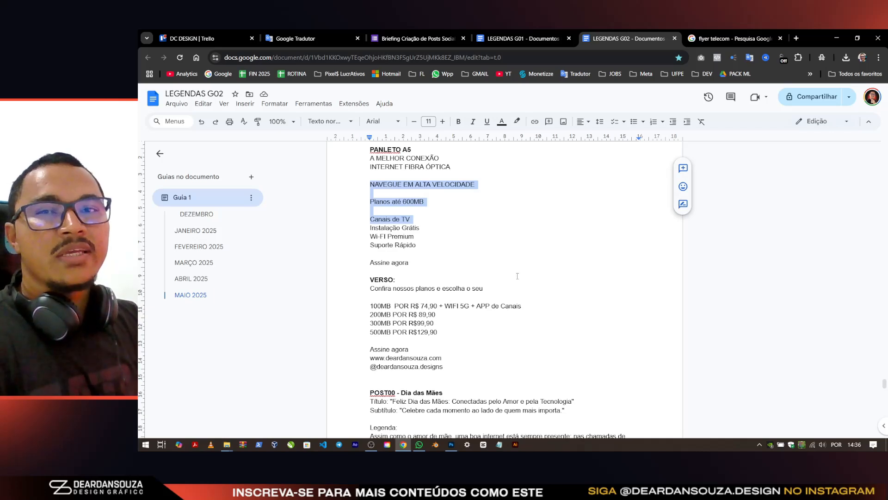
left_click(451, 226)
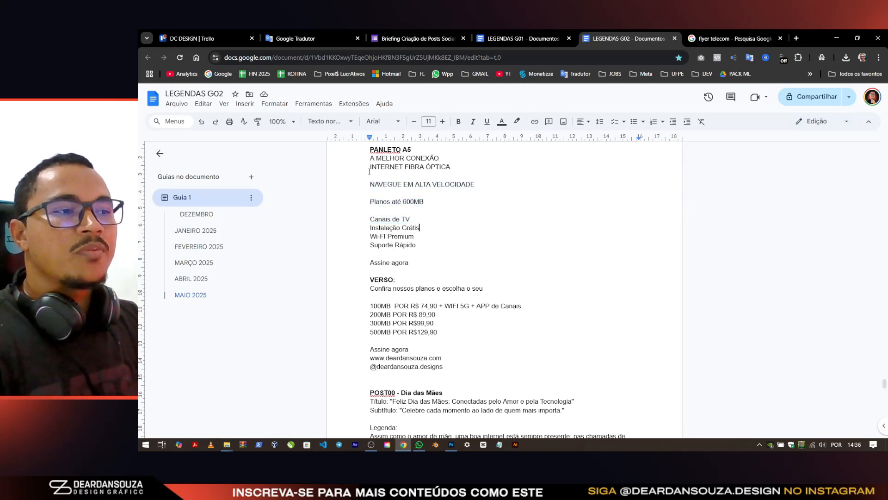
left_click_drag(371, 158, 459, 276)
left_click(459, 265)
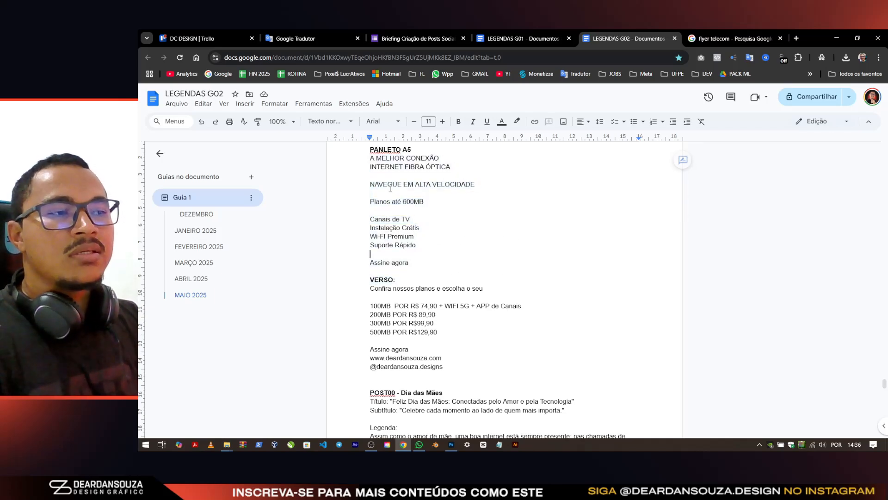
scroll(458, 264, "down", 1)
scroll(393, 259, "up", 1)
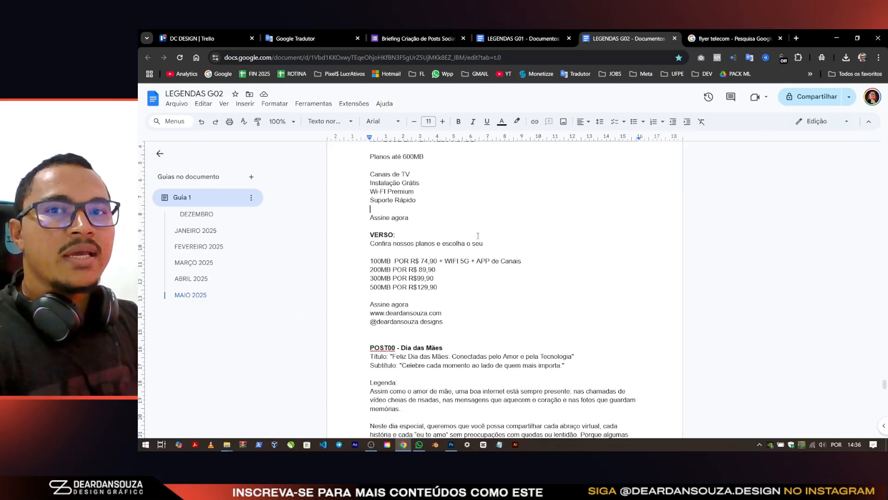
scroll(477, 235, "up", 1)
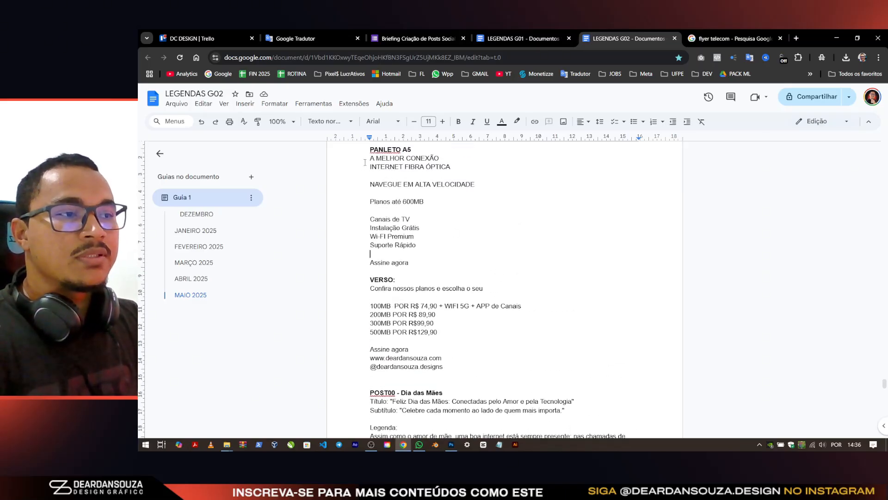
left_click_drag(366, 160, 469, 366)
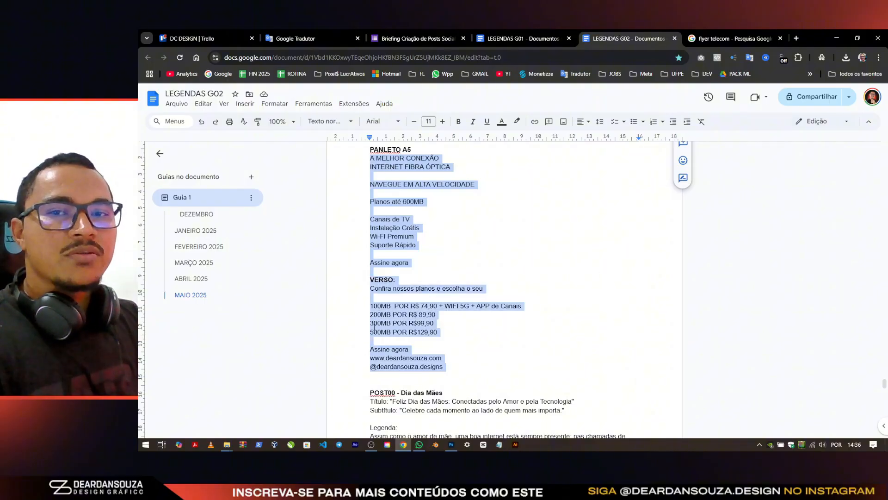
Step: Examine the social post captions below the flyer copy, focusing on the title, subtitle and caption of POST03 - Internet para Streaming
scroll(430, 259, "down", 12)
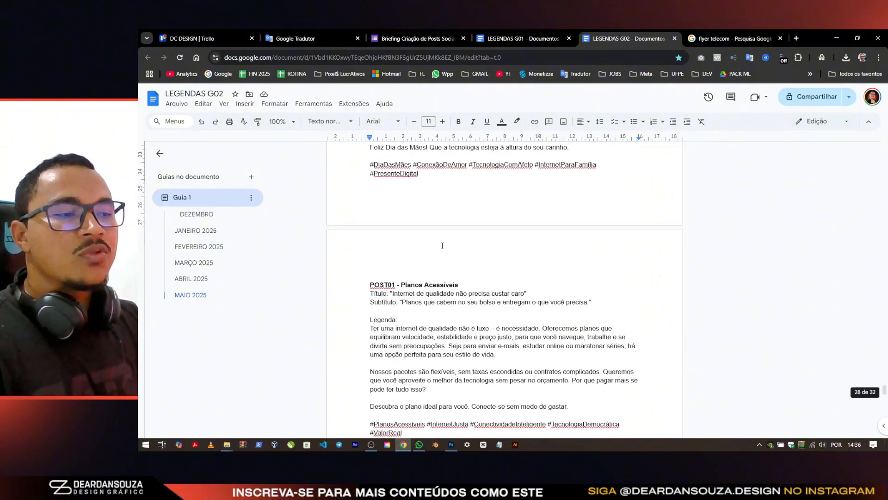
scroll(477, 261, "down", 4)
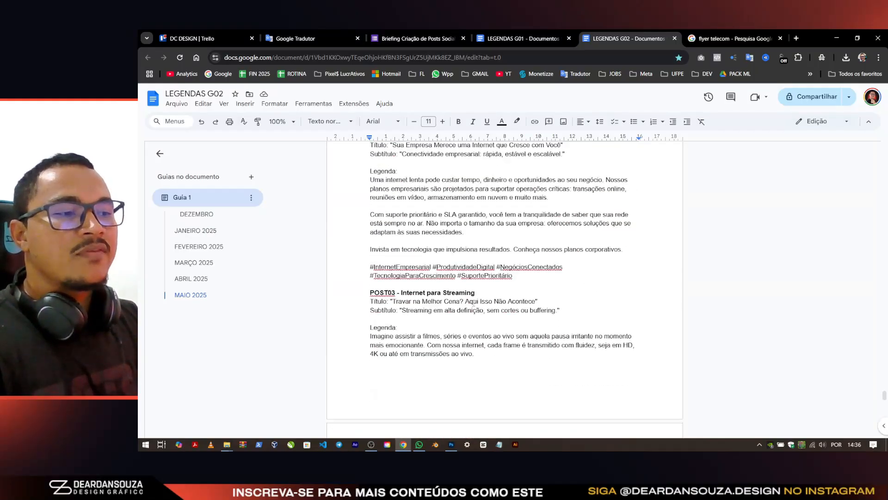
left_click_drag(368, 302, 562, 315)
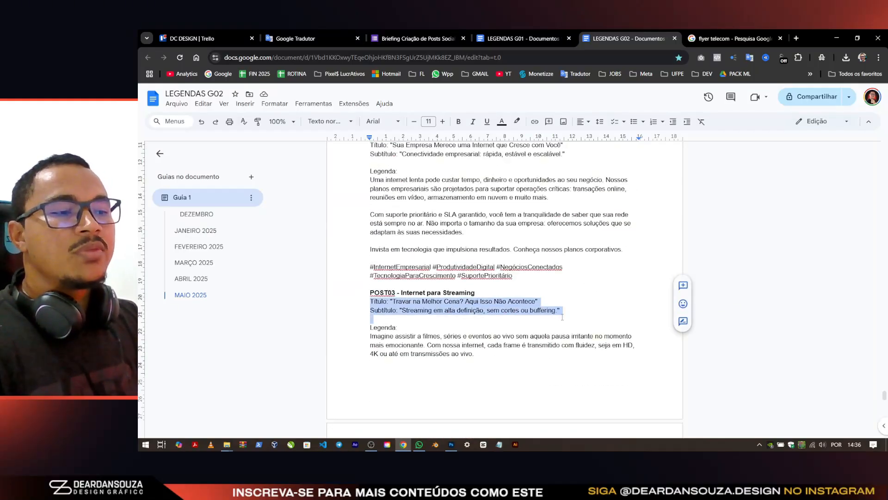
left_click(374, 327)
left_click(375, 293)
left_click_drag(386, 292, 540, 299)
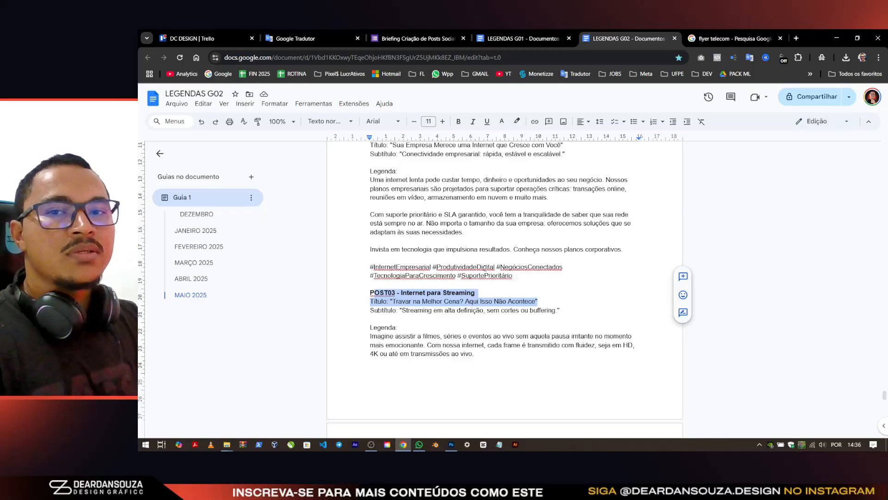
left_click(519, 259)
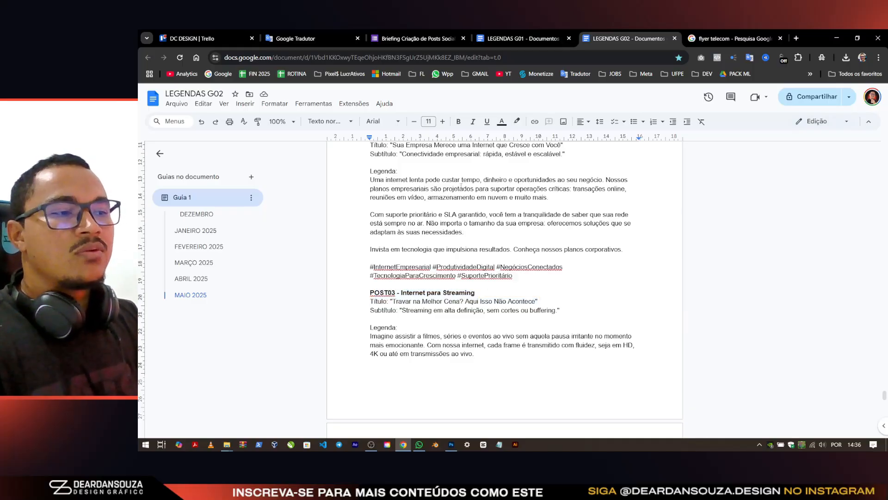
scroll(461, 185, "down", 10)
scroll(472, 260, "up", 6)
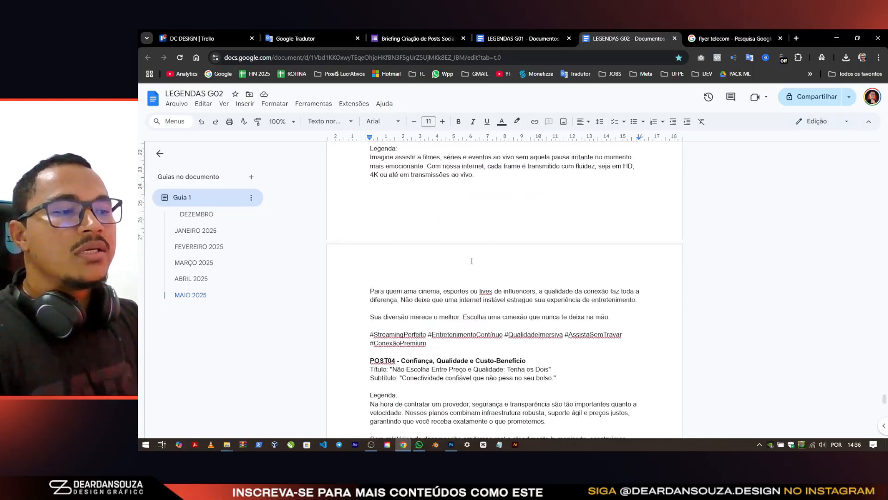
scroll(472, 261, "up", 1)
left_click_drag(370, 226, 613, 363)
scroll(495, 234, "up", 3)
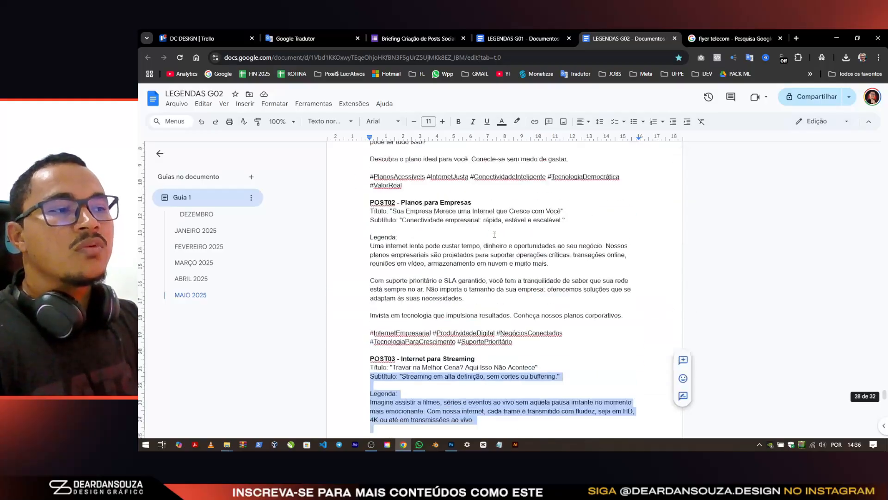
Step: Return to the MAIO 2025 section and review the A5 flyer's front text separately from its VERSO text
scroll(494, 235, "up", 12)
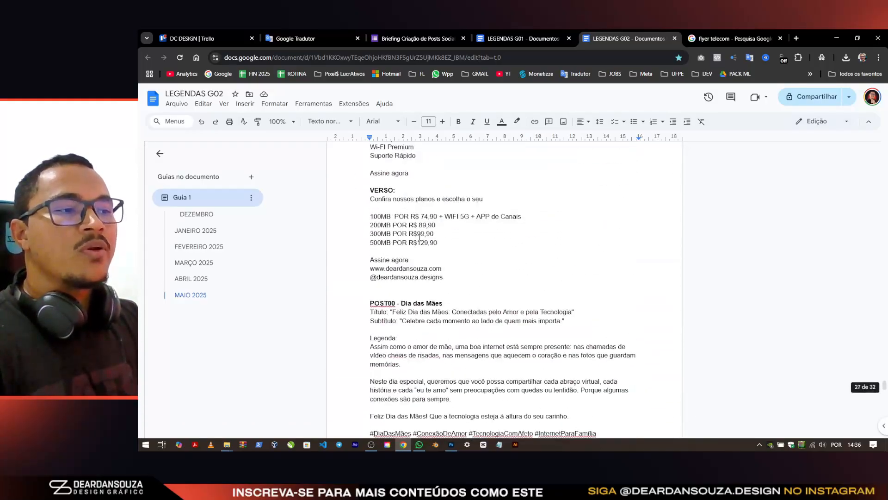
scroll(457, 247, "up", 3)
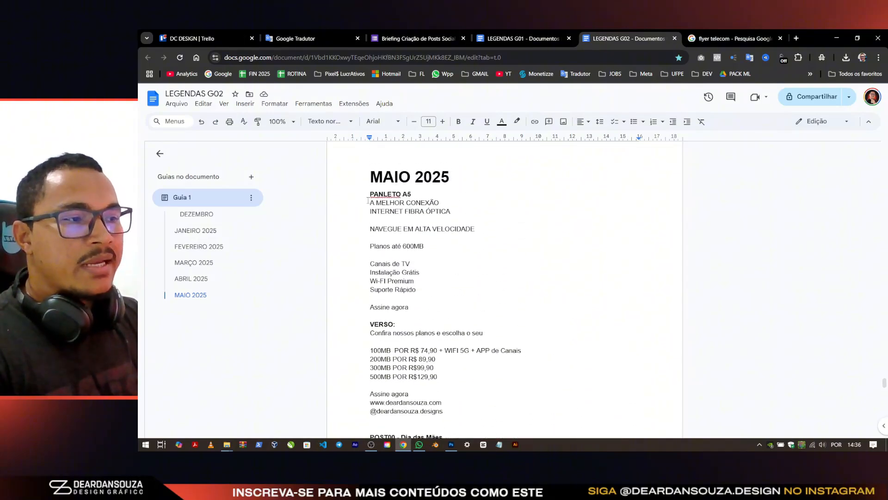
left_click_drag(370, 203, 453, 311)
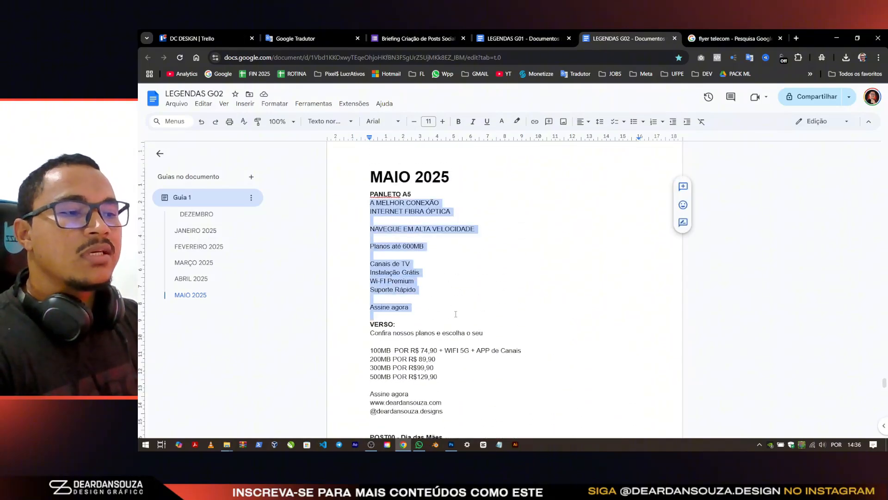
left_click(378, 315)
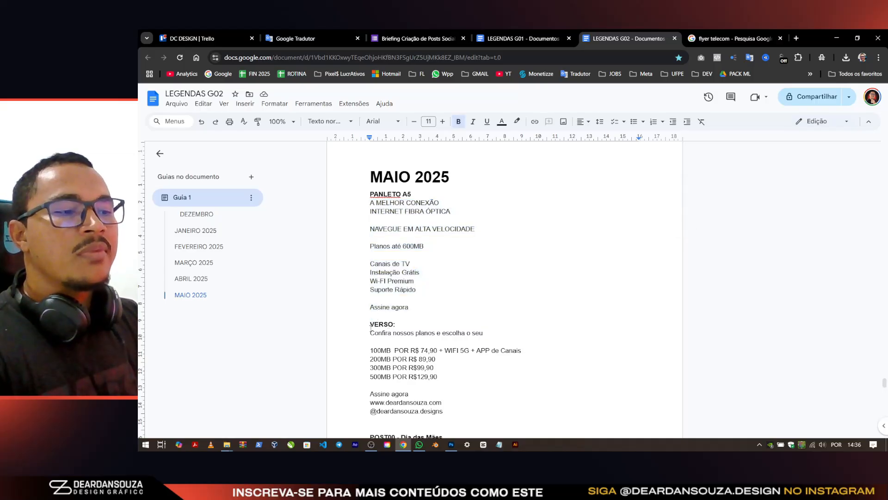
left_click_drag(361, 320, 458, 411)
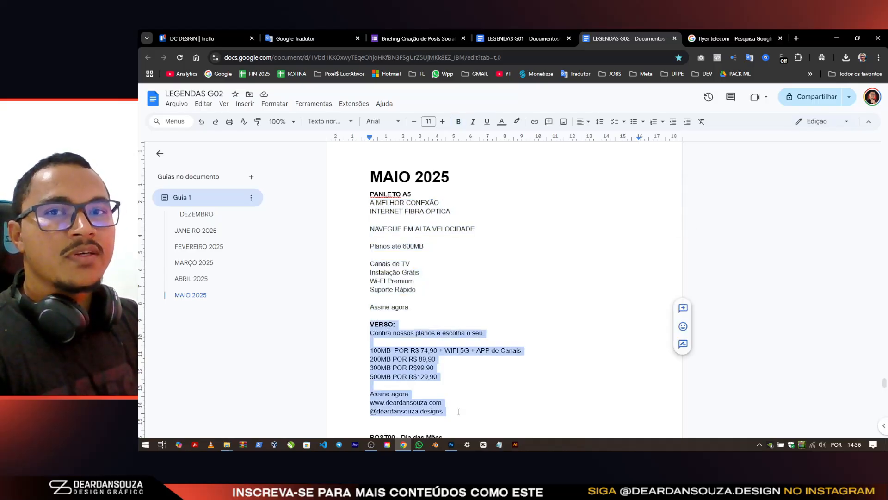
left_click(515, 265)
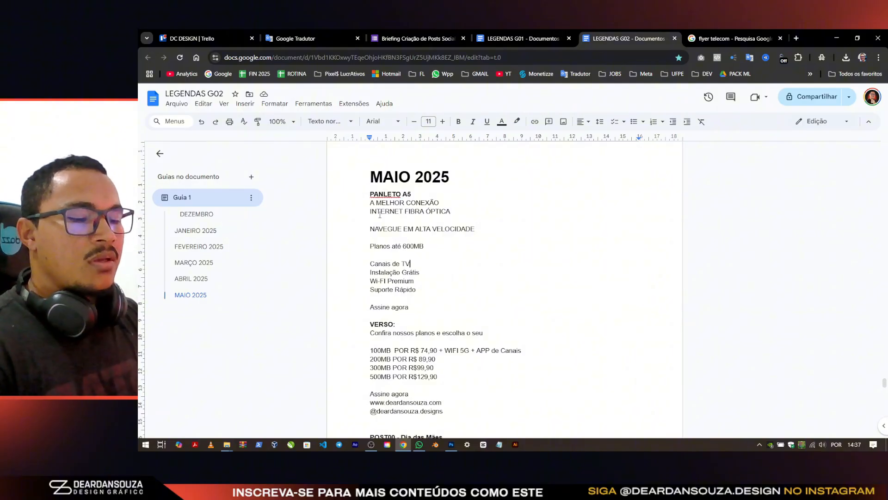
Step: Switch to Photoshop and create a Panfleto A5 com Sangria document, 15.4 x 21.6 cm at 300 pixels/inch, RGB Color, white background
key("alt+Tab")
left_click(695, 194)
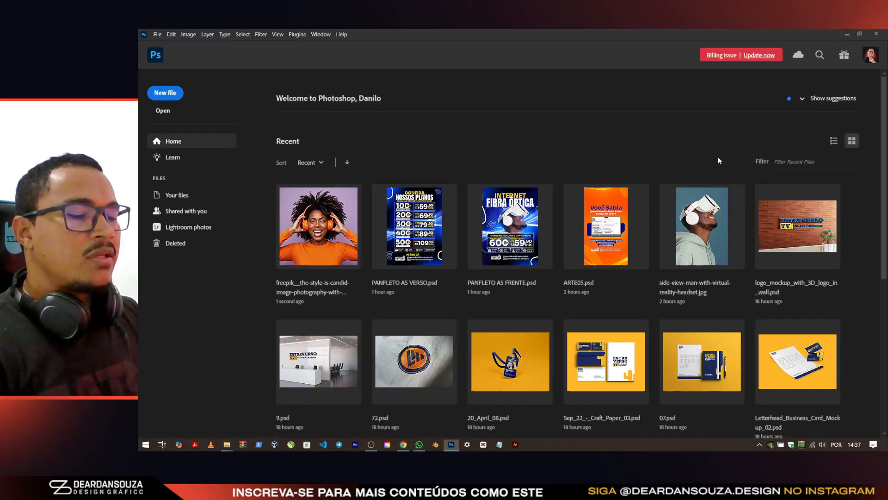
key("ctrl+n")
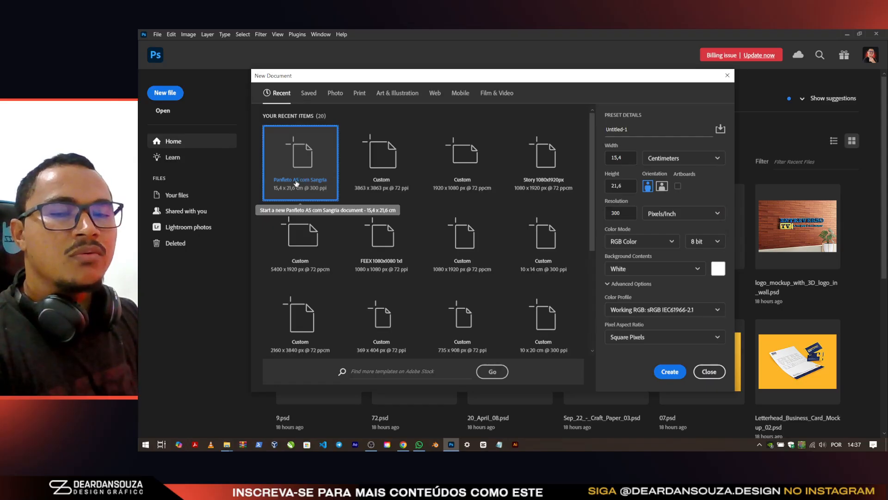
left_click_drag(623, 159, 602, 161)
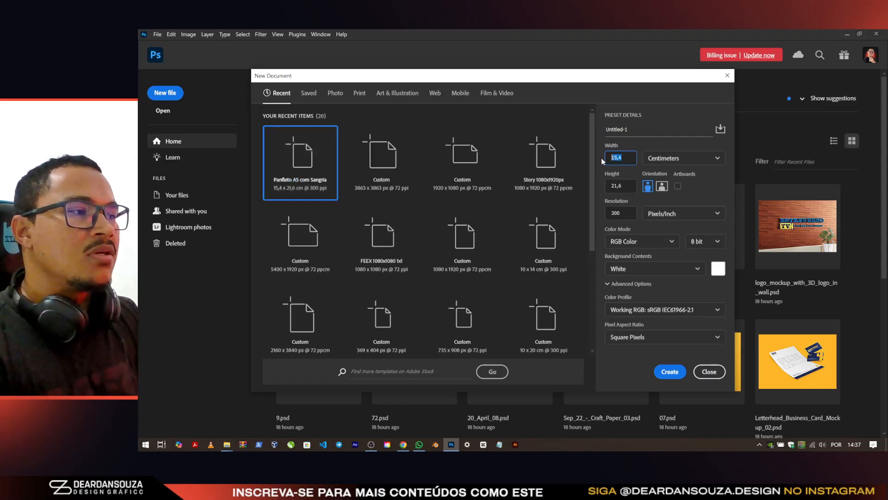
left_click_drag(628, 189, 586, 190)
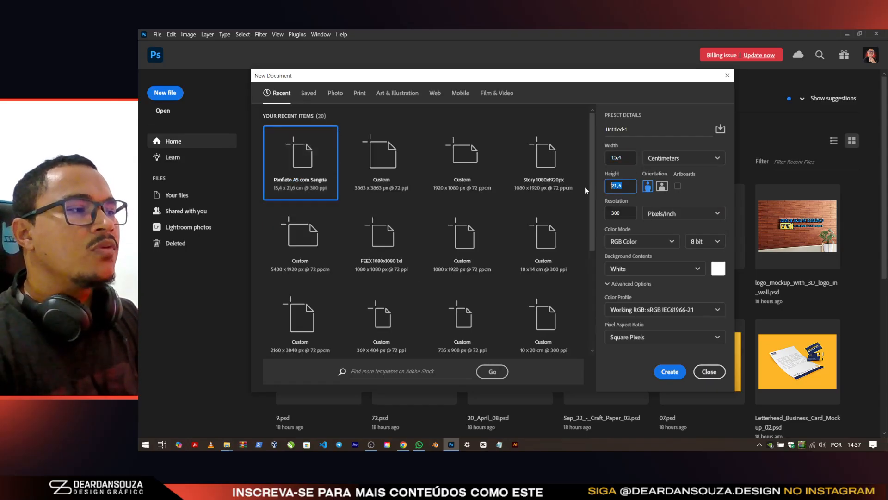
double_click(623, 211)
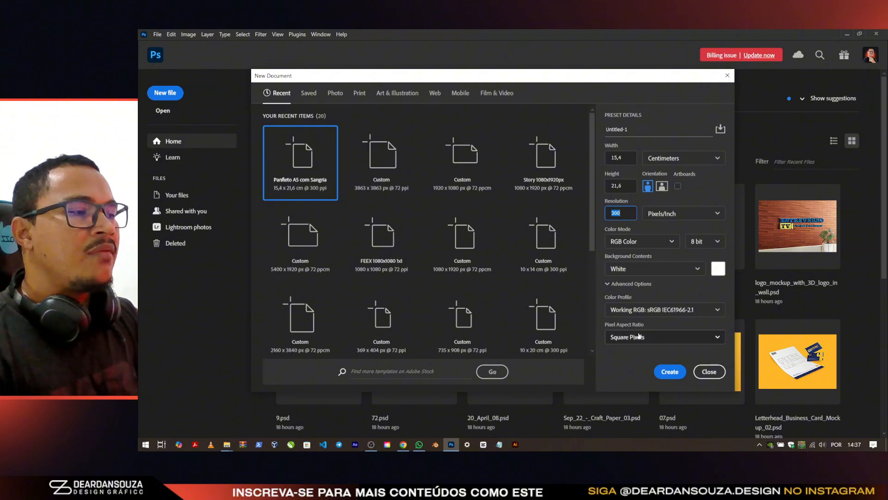
left_click(671, 372)
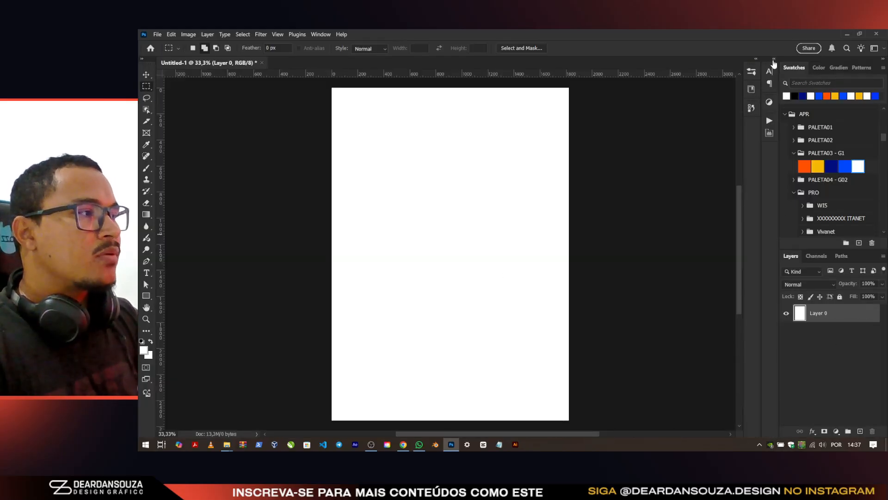
Step: Expand the collapsed Character, Adjustments and Properties panel group and show the Actions list in place of Properties
left_click(774, 59)
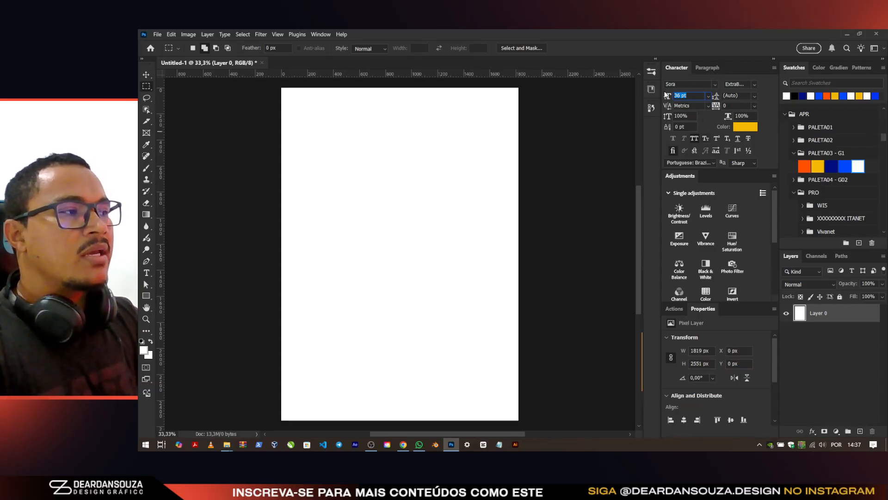
scroll(727, 241, "down", 2)
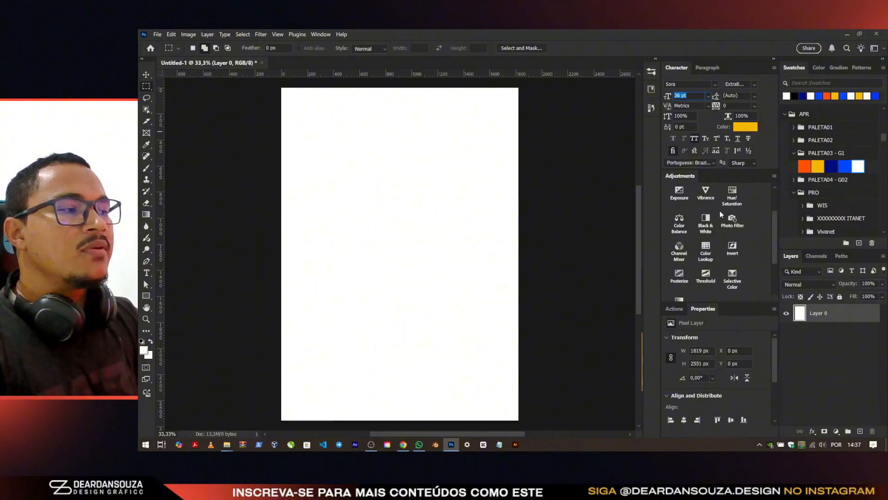
scroll(732, 295, "up", 2)
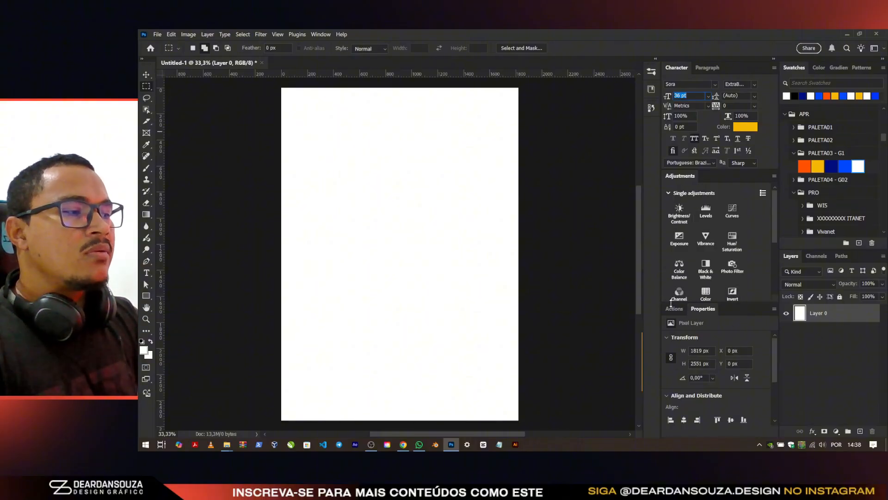
left_click(674, 308)
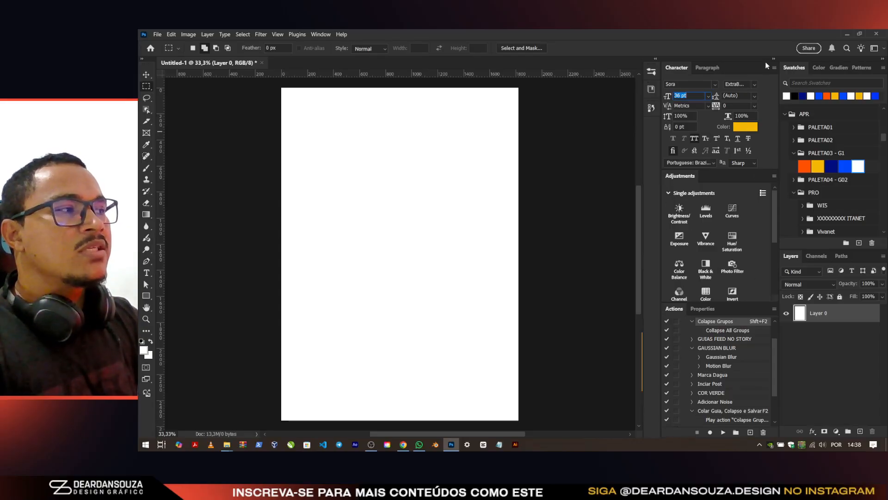
left_click(652, 72)
left_click(652, 73)
left_click(652, 91)
left_click(652, 90)
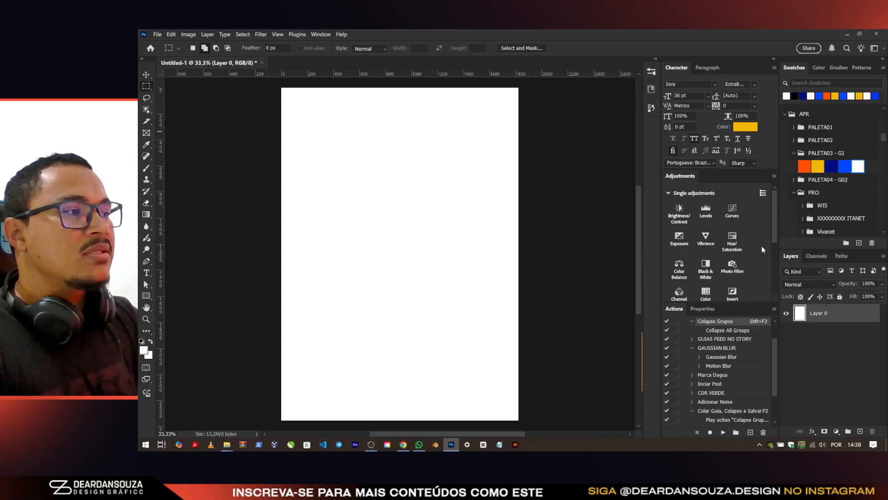
Step: Collapse the PALETA03 - G1 swatch group and expand PALETA04 - G02
scroll(831, 134, "down", 2)
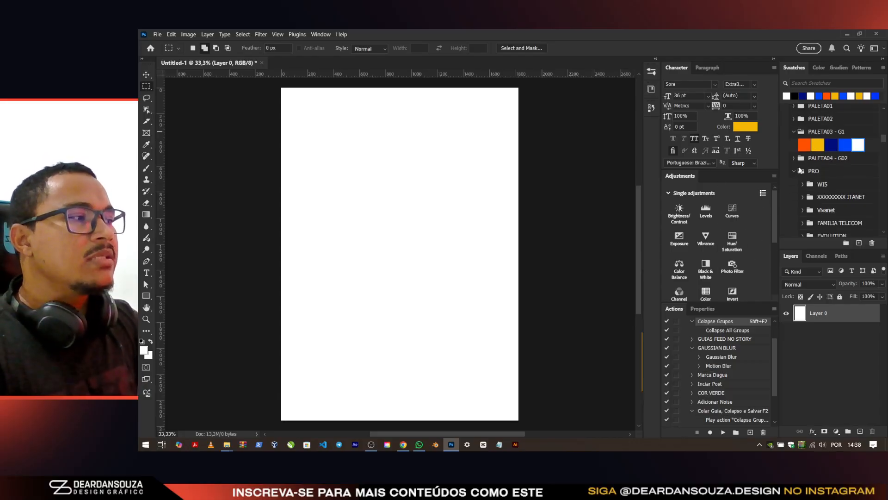
left_click(794, 132)
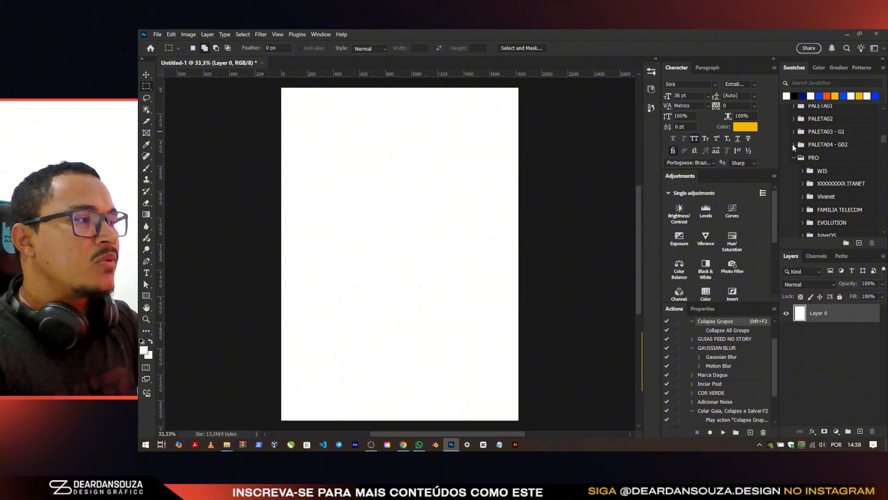
left_click(794, 144)
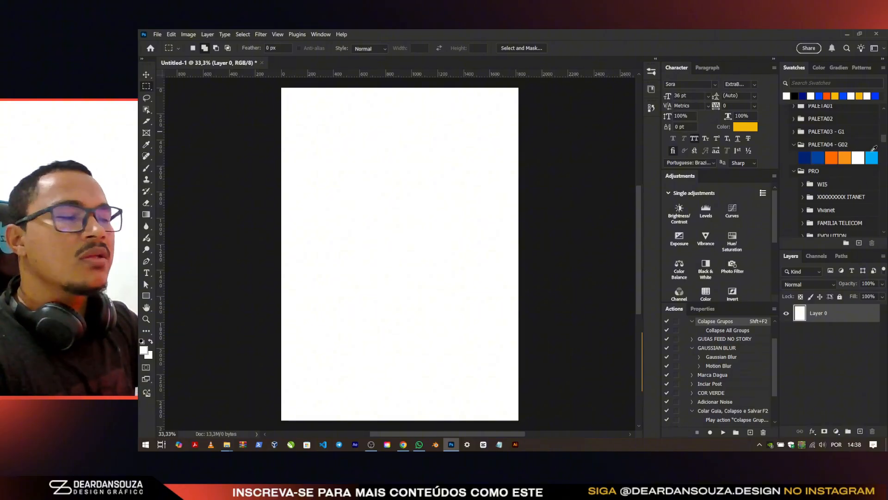
Step: Examine the WIS, ITANET and Vivanet palettes inside the PRO swatch group, collapse them and return to PALETA04 - G02
scroll(805, 176, "down", 1)
left_click(803, 176)
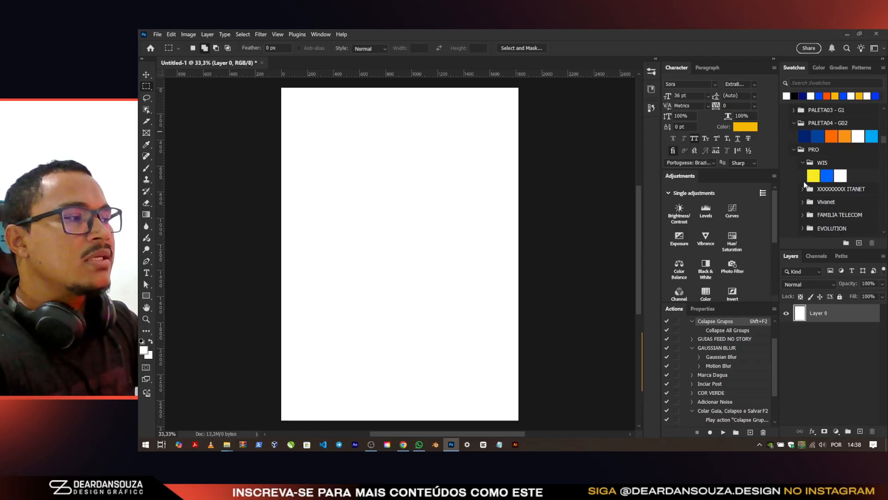
left_click(803, 182)
scroll(804, 203, "down", 1)
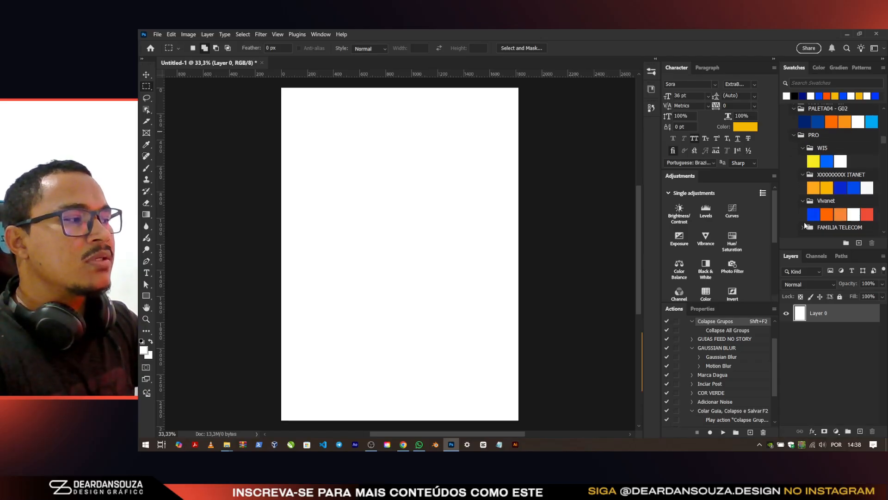
left_click(803, 174)
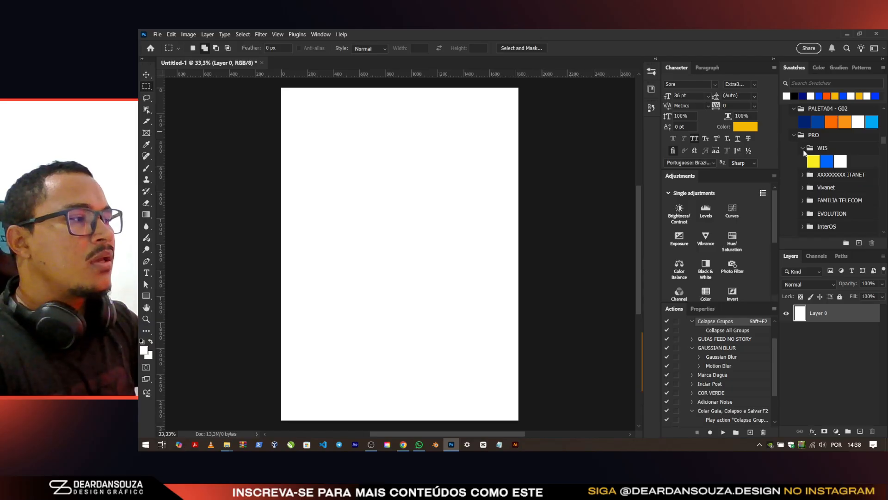
left_click(803, 149)
scroll(831, 146, "up", 3)
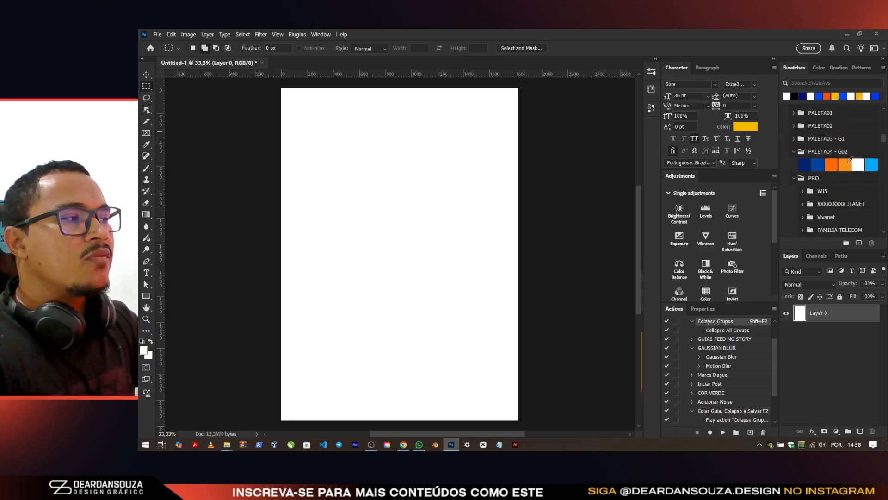
scroll(820, 157, "up", 2)
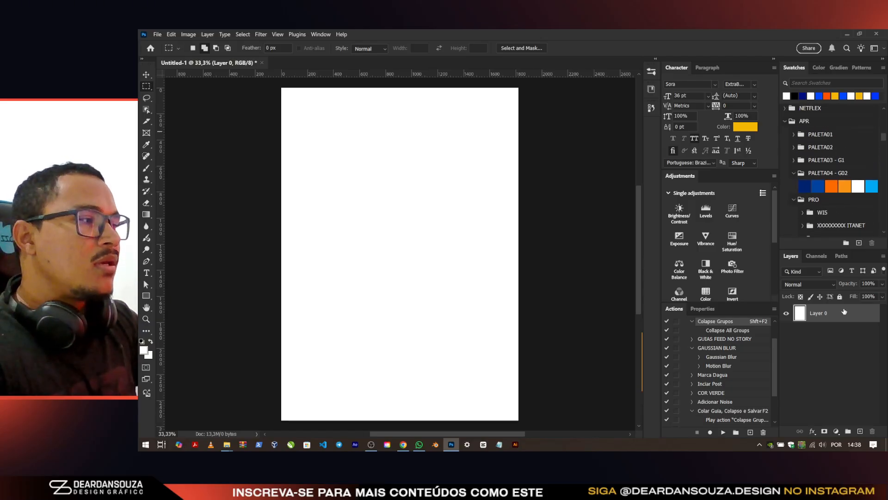
Step: With Layer 0 selected, run the recorded action Margens Sangria e corte to add the margin guides around the page
left_click(823, 370)
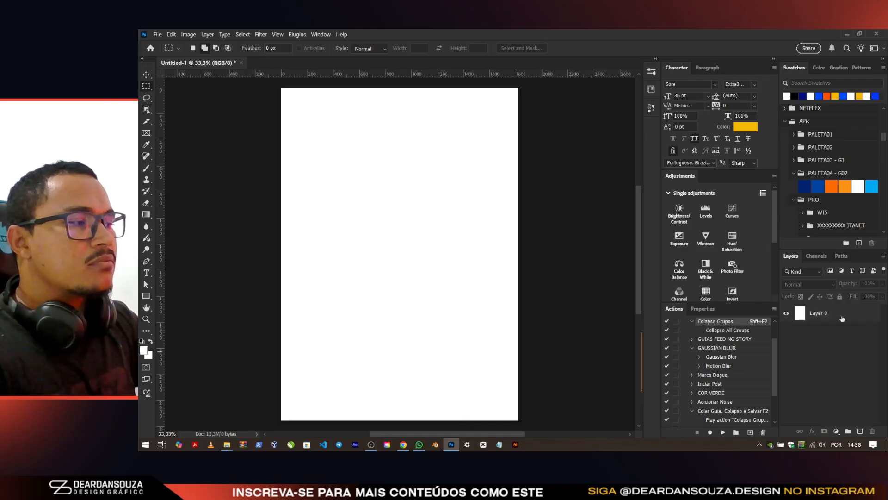
left_click(843, 318)
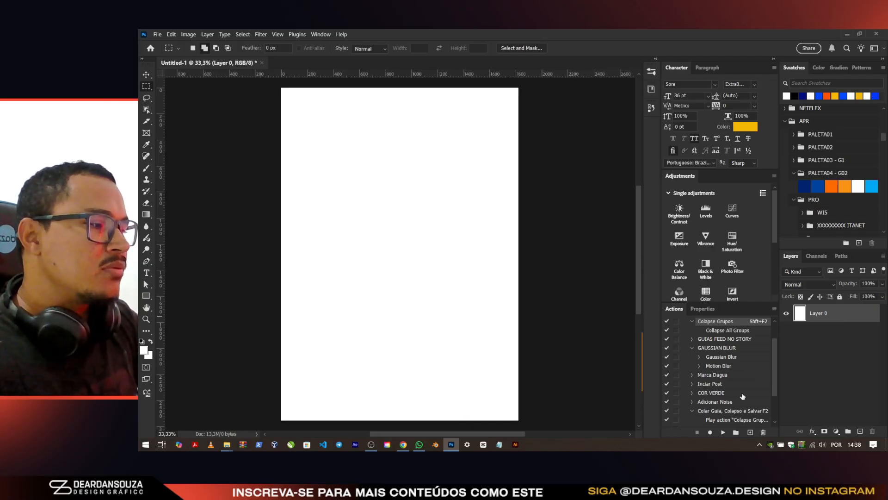
scroll(735, 408, "down", 2)
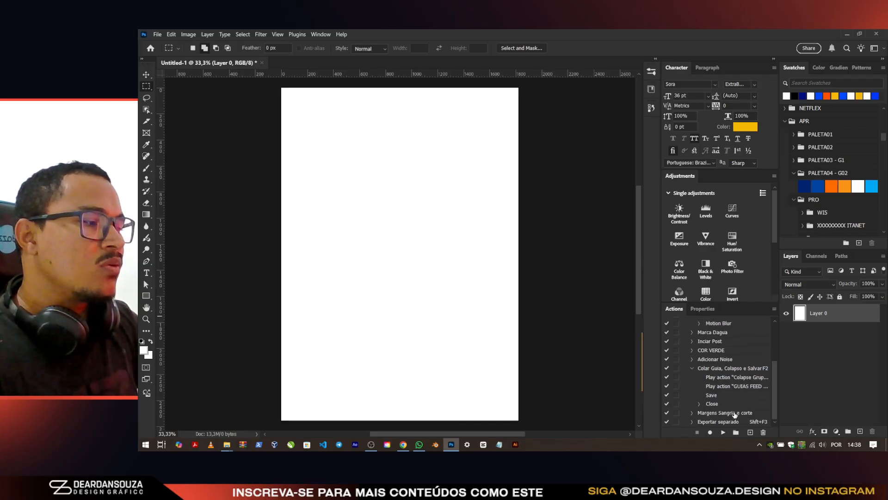
left_click(735, 413)
left_click(725, 432)
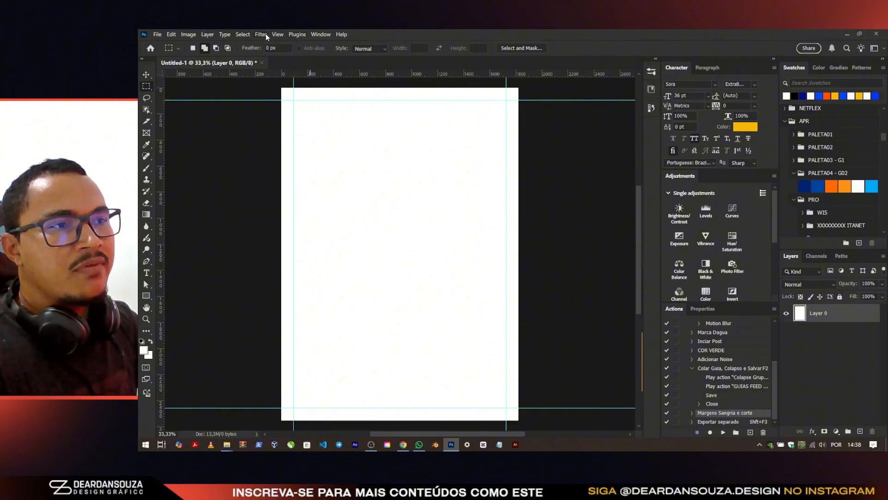
left_click(277, 35)
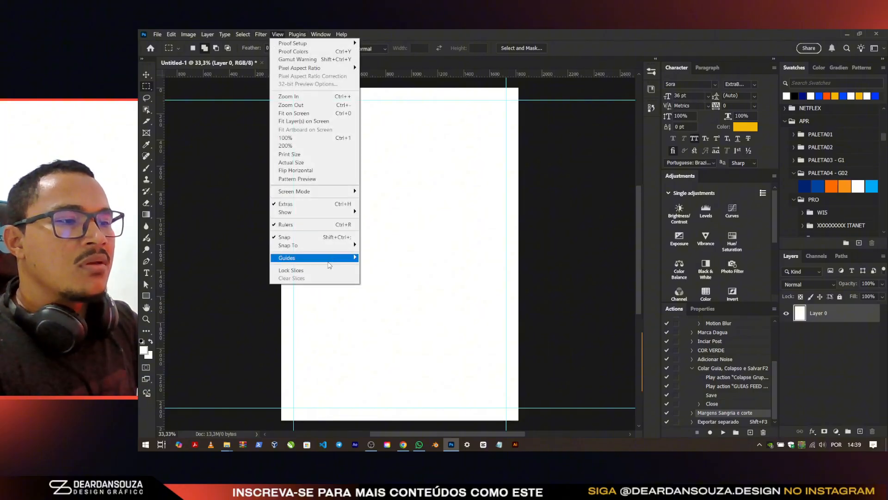
mouse_move(336, 257)
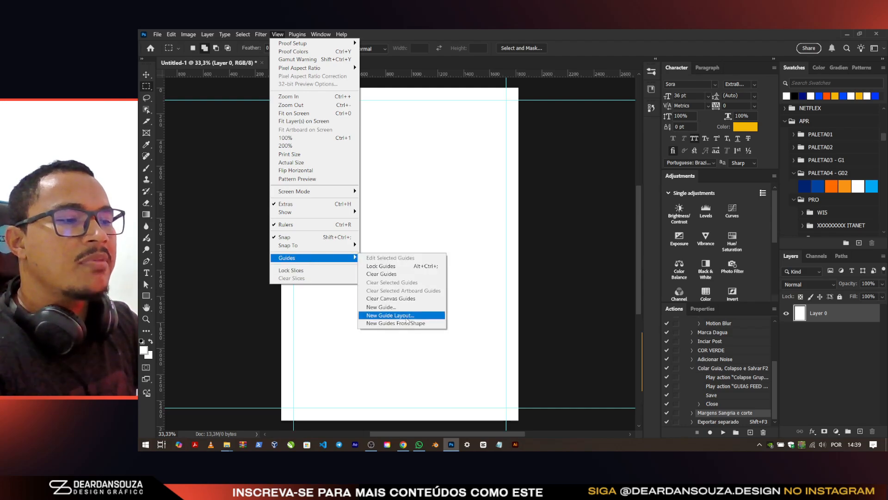
left_click(390, 315)
left_click_drag(598, 78, 445, 92)
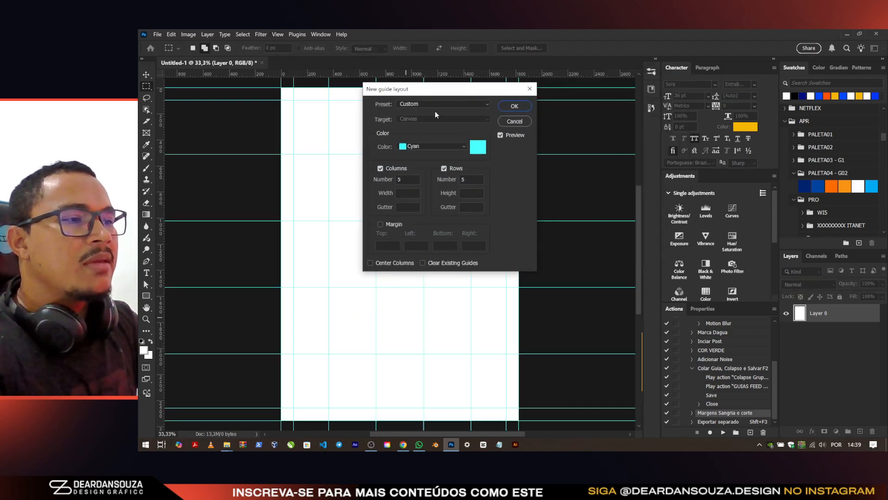
left_click(380, 168)
left_click(444, 168)
left_click(380, 224)
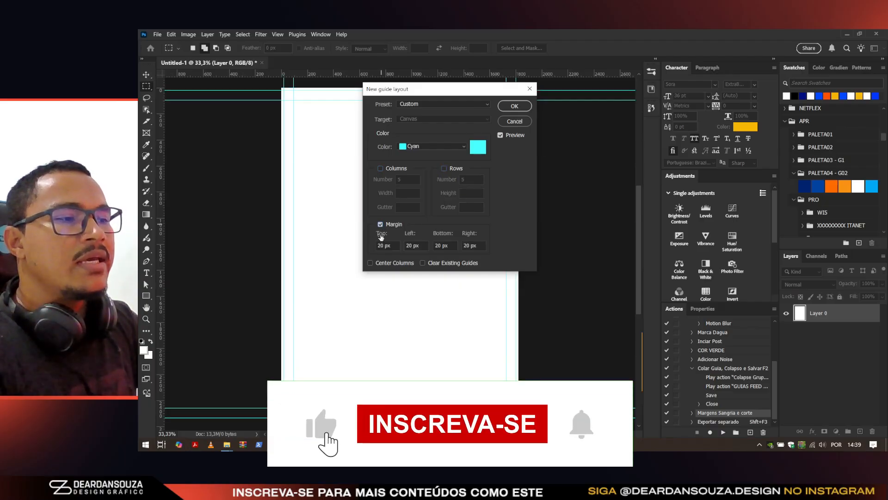
left_click(384, 245)
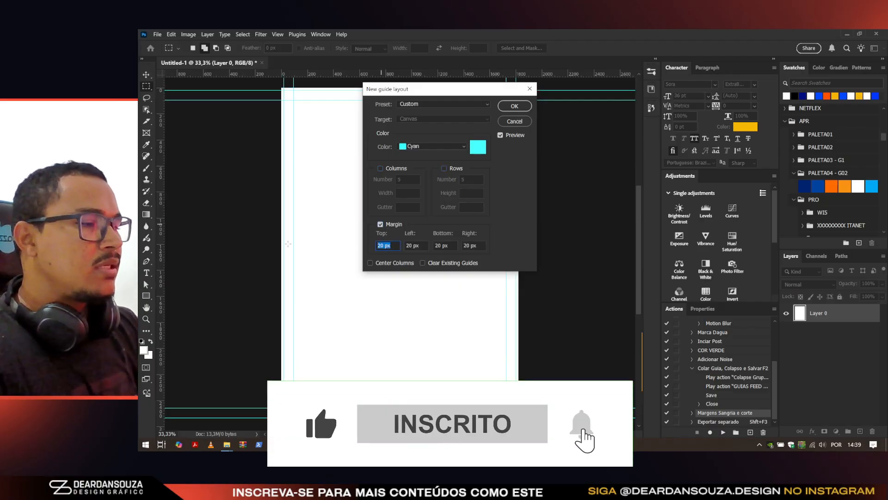
type("6")
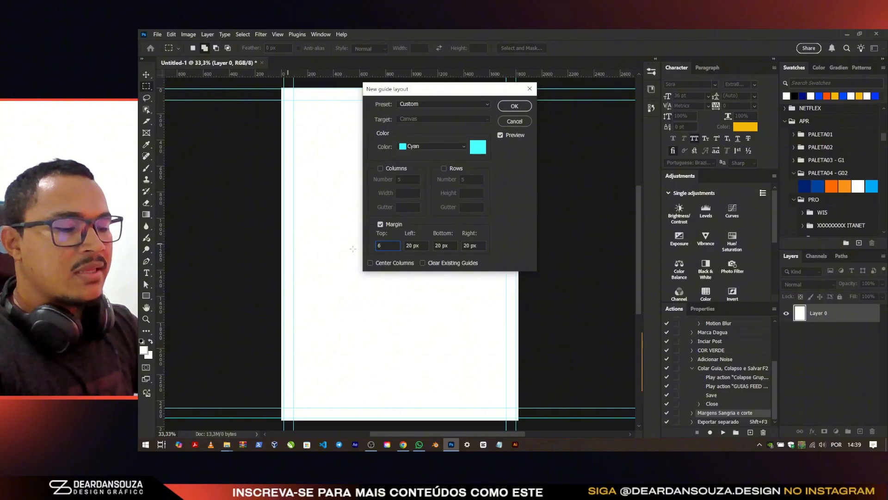
type("MM")
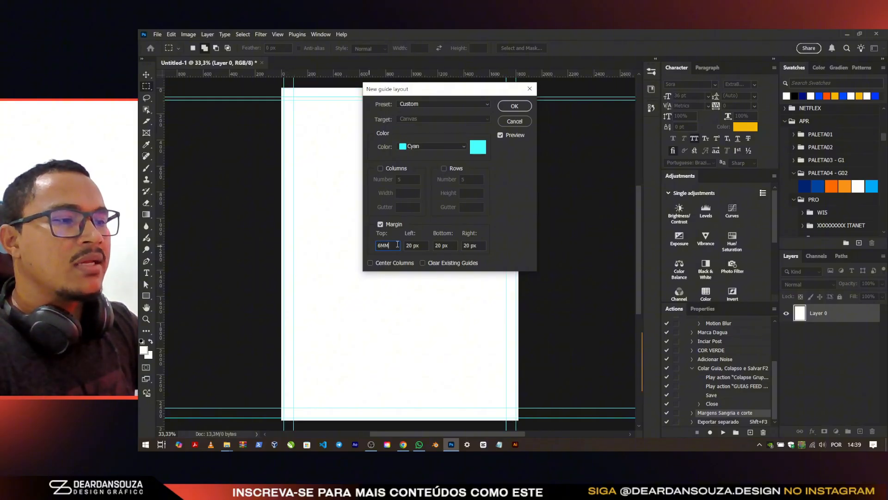
left_click_drag(397, 245, 463, 246)
type("6MM6MM6MM")
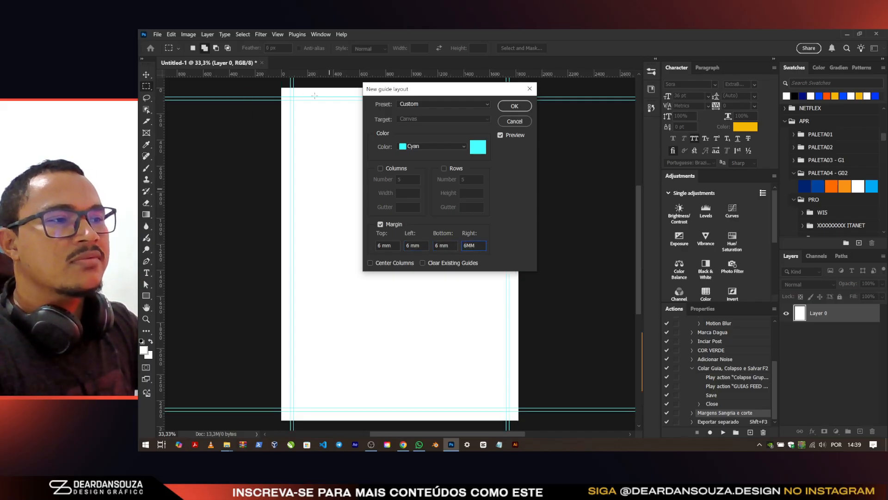
left_click_drag(392, 245, 377, 245)
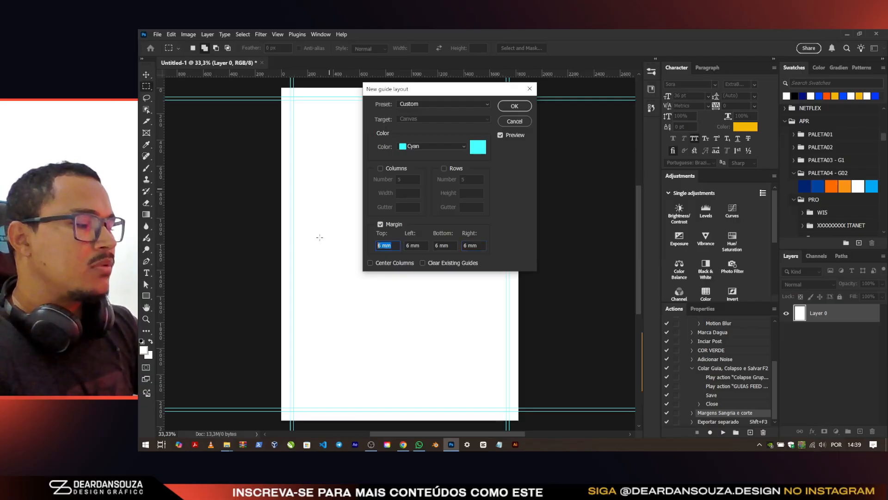
type("3MM")
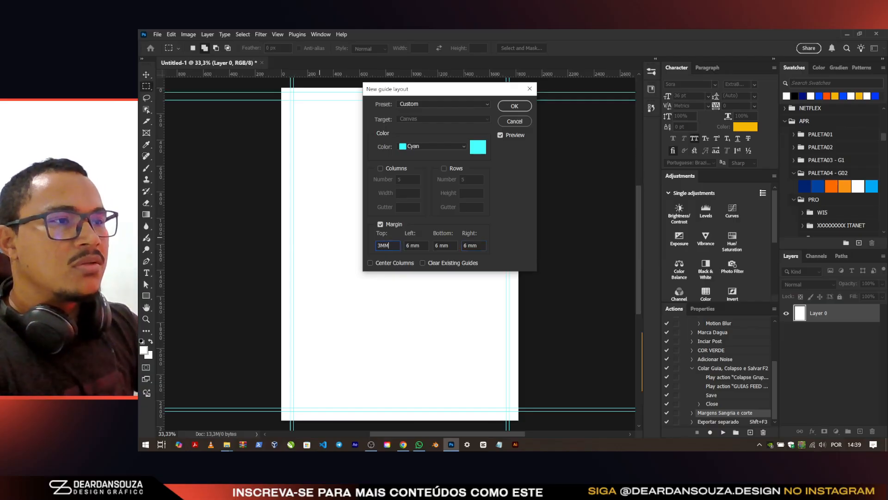
left_click_drag(399, 247, 353, 240)
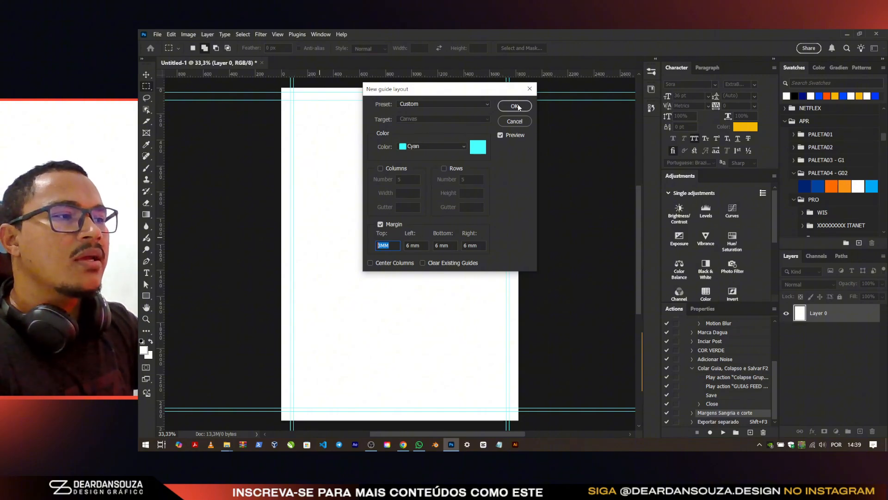
left_click(443, 104)
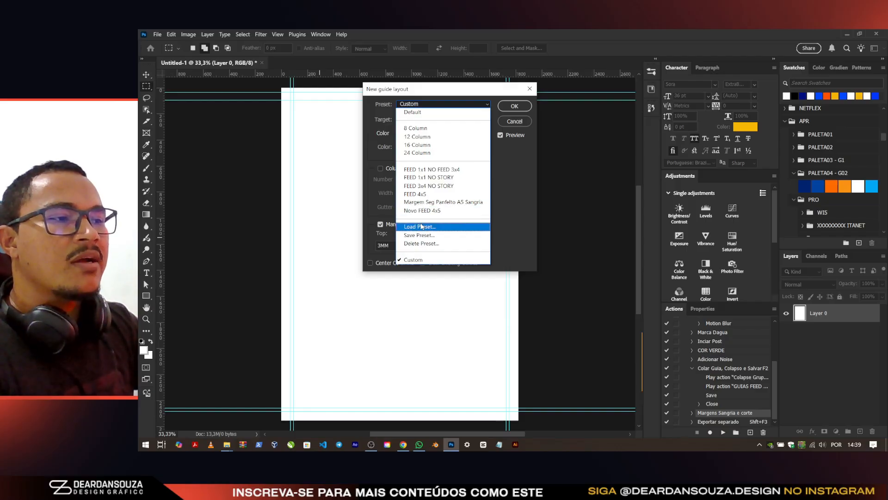
left_click(519, 119)
left_click(519, 119)
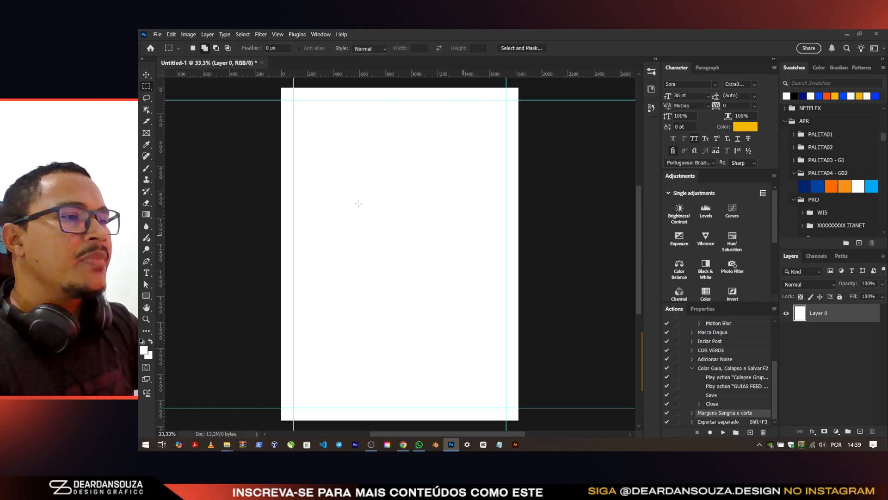
Step: Start saving the document and browse to the MAIO 2025 folder inside PACKS > APR > APR G02 > APR G02
key("ctrl+s")
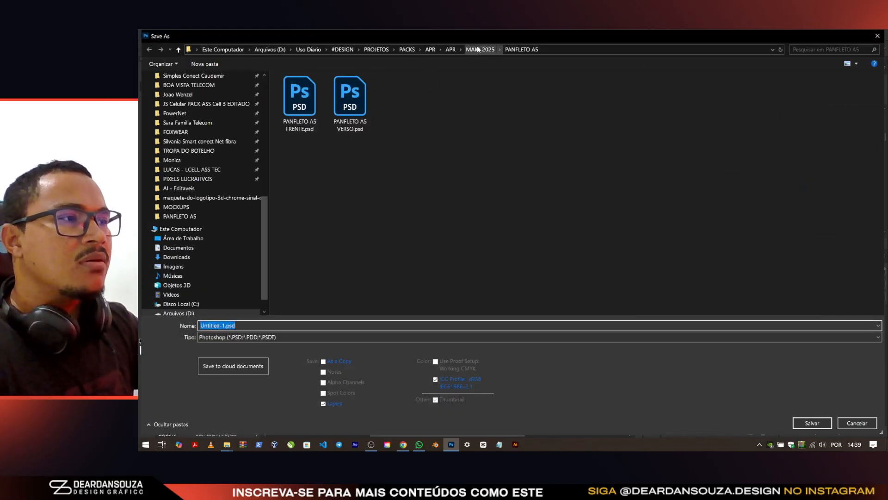
left_click(451, 49)
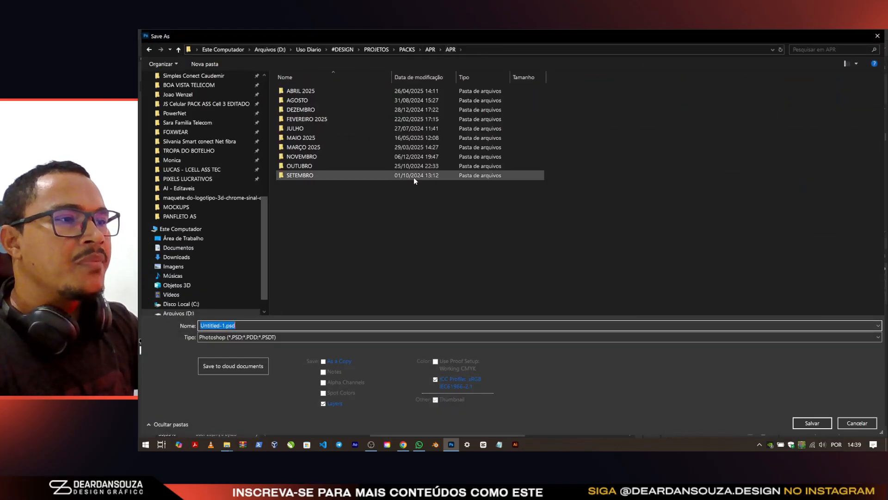
left_click(430, 49)
double_click(323, 108)
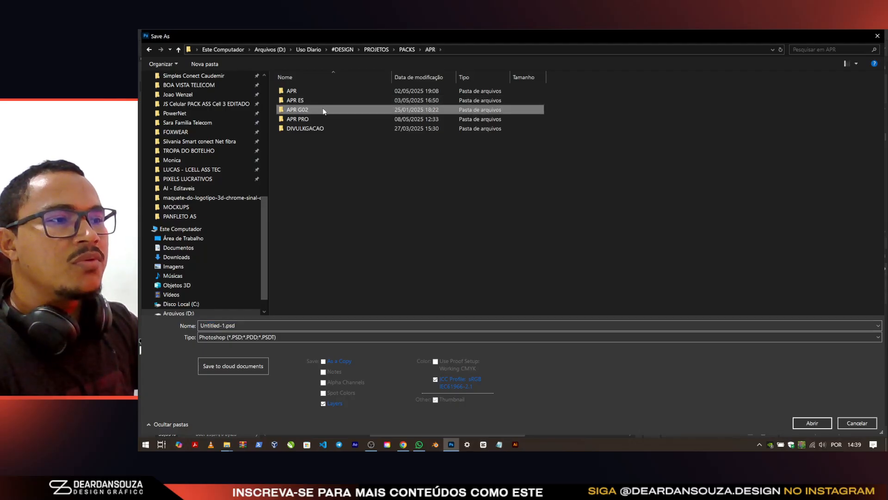
double_click(332, 90)
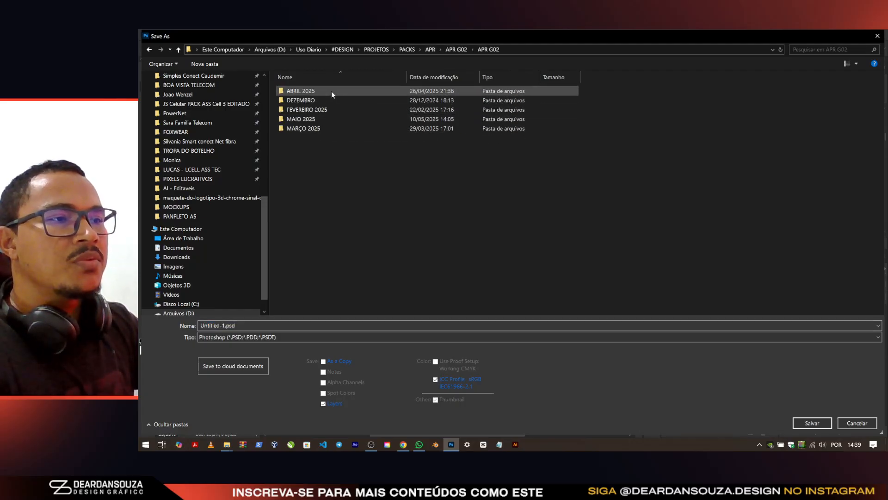
double_click(338, 117)
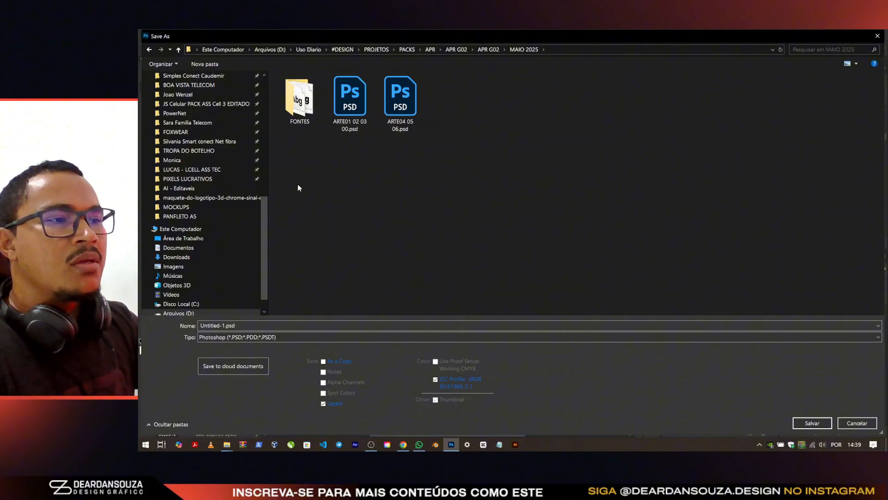
Step: Create a folder named PANFLETO A5 inside MAIO 2025 and open it as the save location
left_click(207, 65)
type("p")
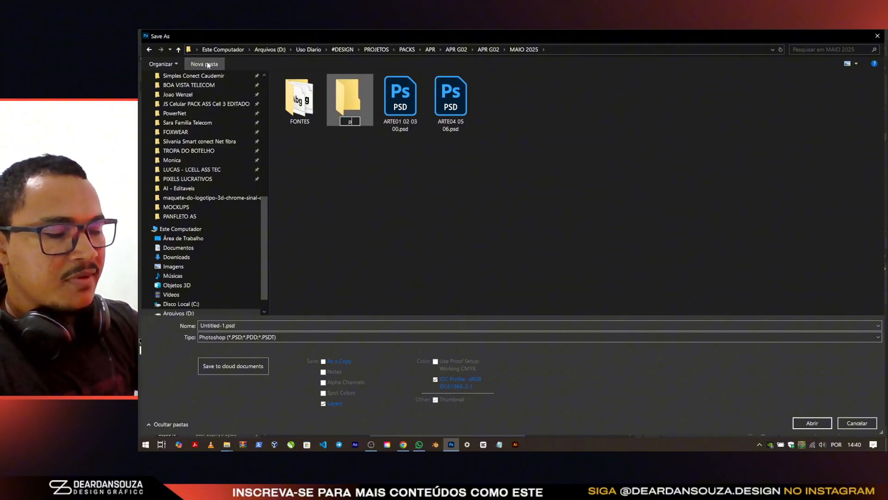
type("AN")
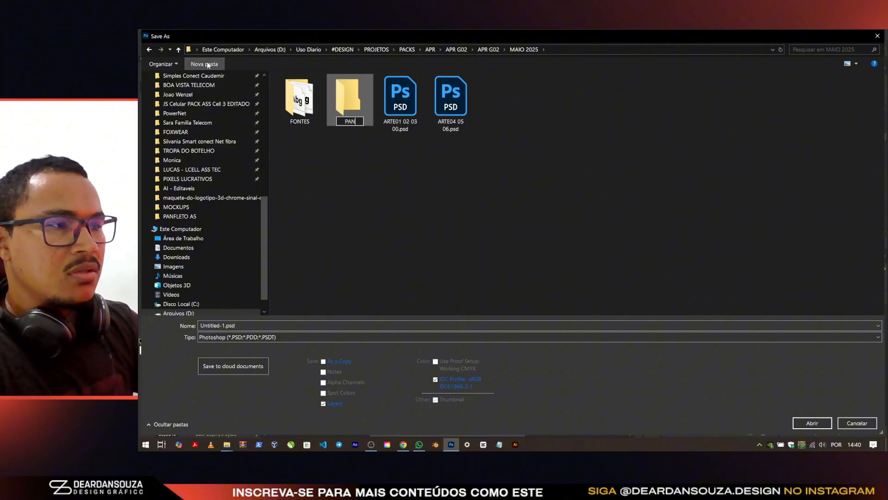
type("FLETO A45")
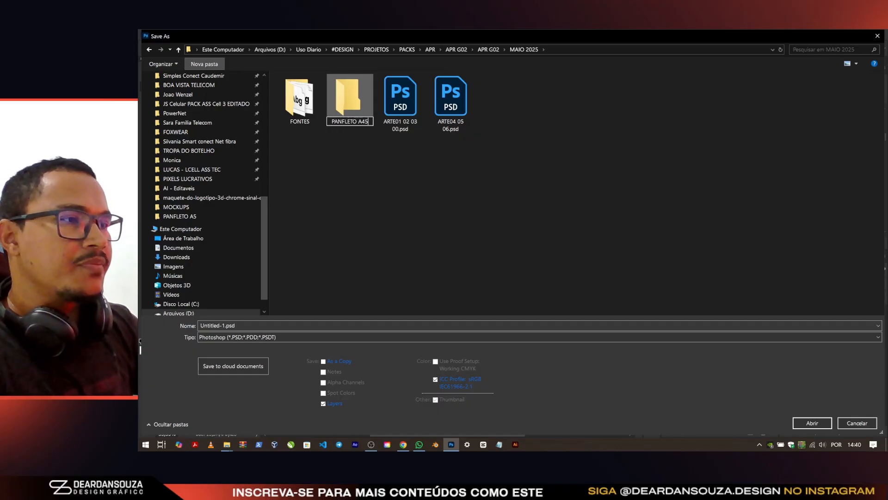
key("BackSpace")
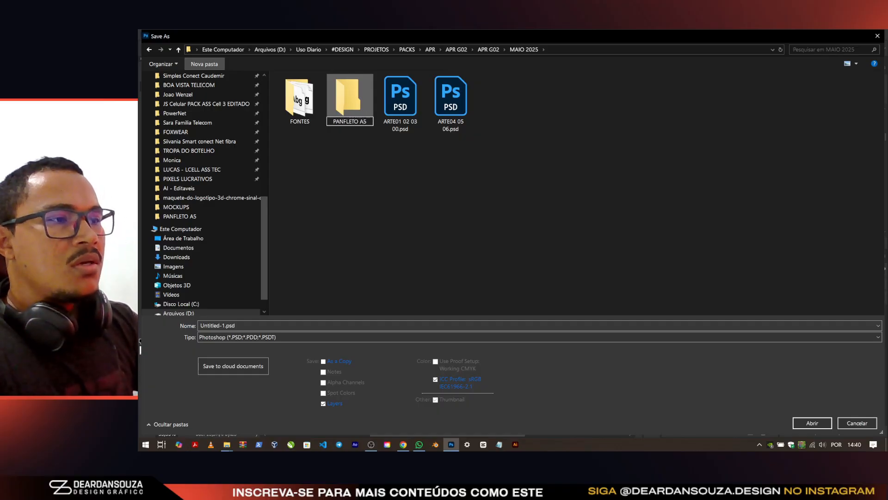
key("Return")
key("Return")
Step: Save the document as a Photoshop file named PANFLETO A5 FRENTE in the PANFLETO A5 folder
left_click(259, 325)
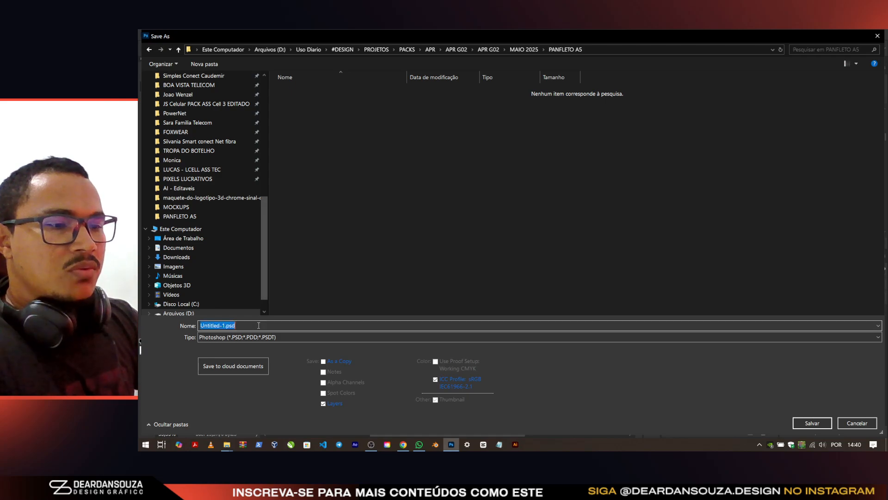
type("PANFLETO A5 FRENTE")
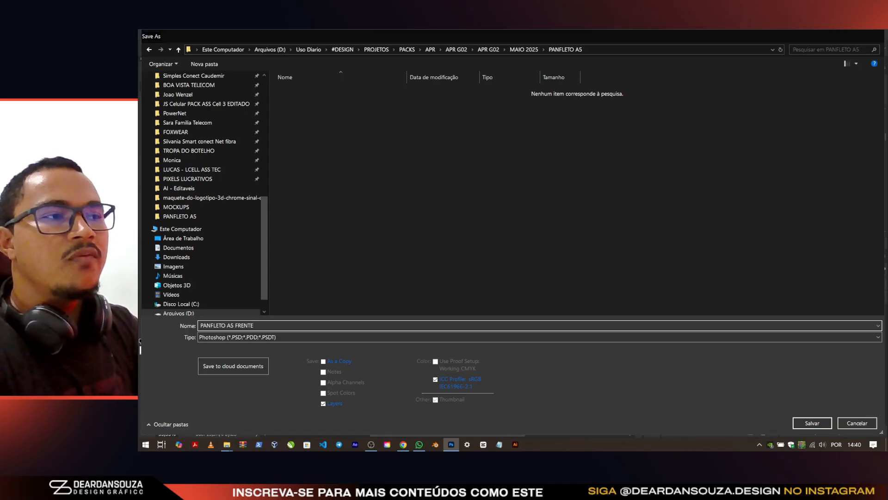
key("Return")
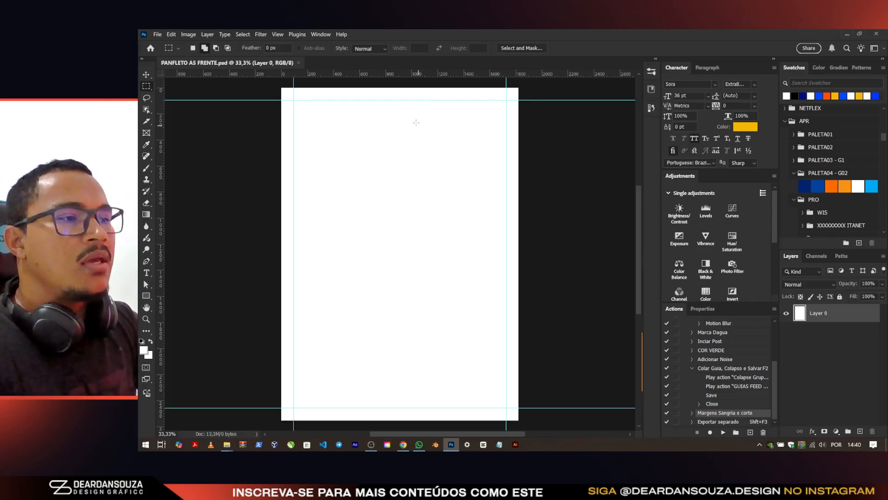
Step: From the Downloads folder, open the freepik 97944 photo of the woman with orange headphones as its own Photoshop document
key("alt+Tab")
key("Tab")
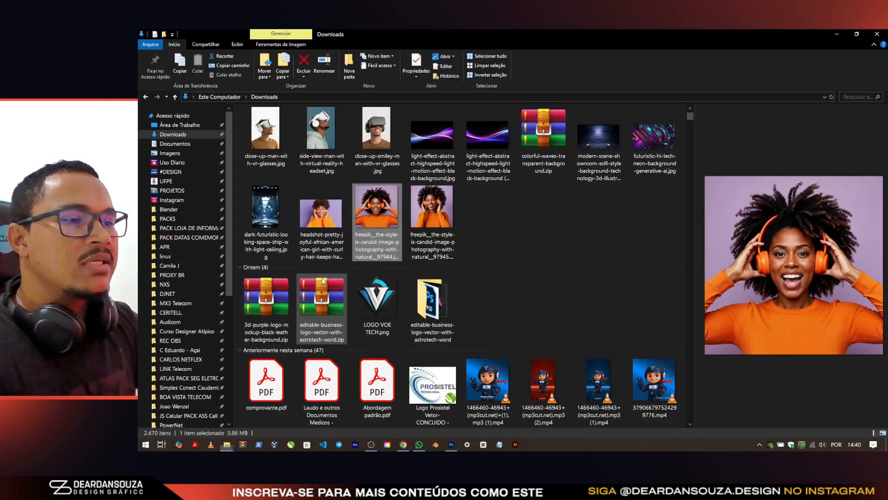
left_click(435, 213)
left_click(499, 223)
left_click(368, 220)
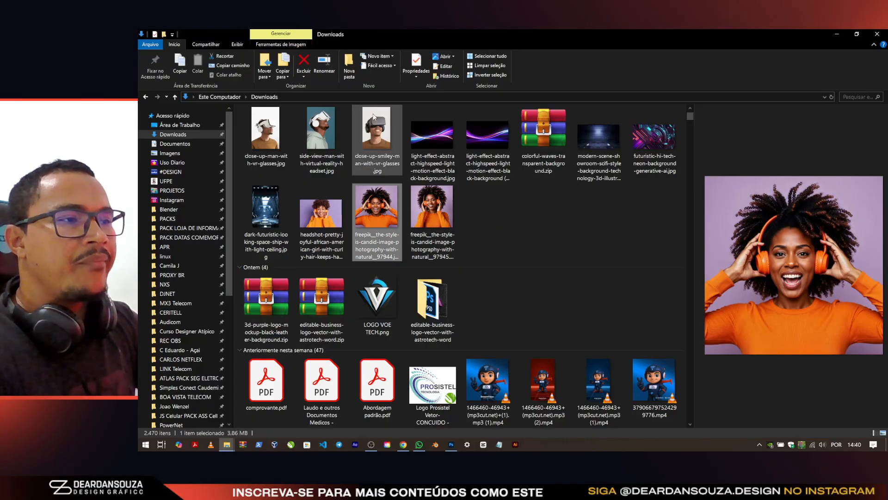
left_click(374, 117)
left_click(337, 129)
left_click(381, 223)
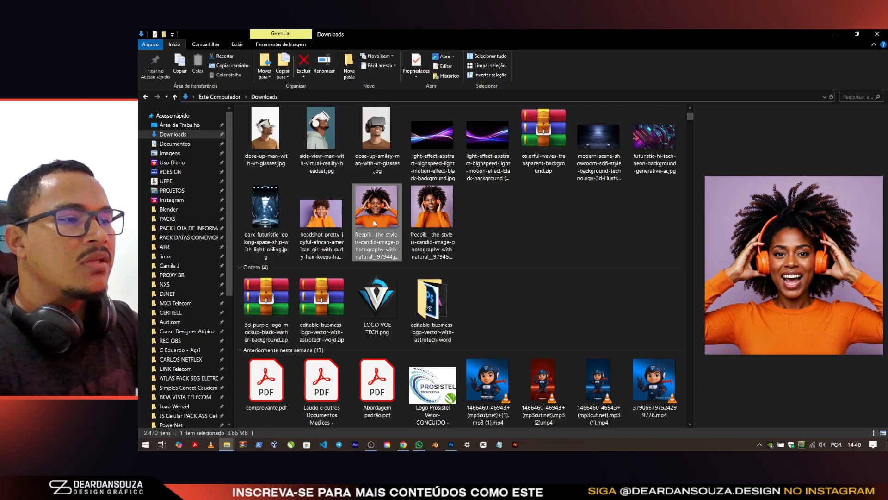
left_click_drag(368, 212, 579, 61)
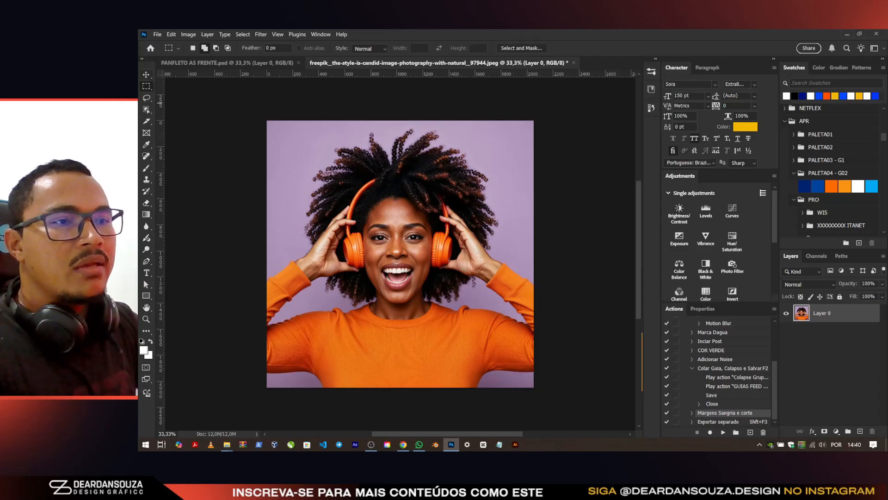
Step: Extend the photo's canvas on all four sides to about 2803 × 2216 px using the Crop tool with Generative Expand fill
left_click(147, 111)
left_click(148, 121)
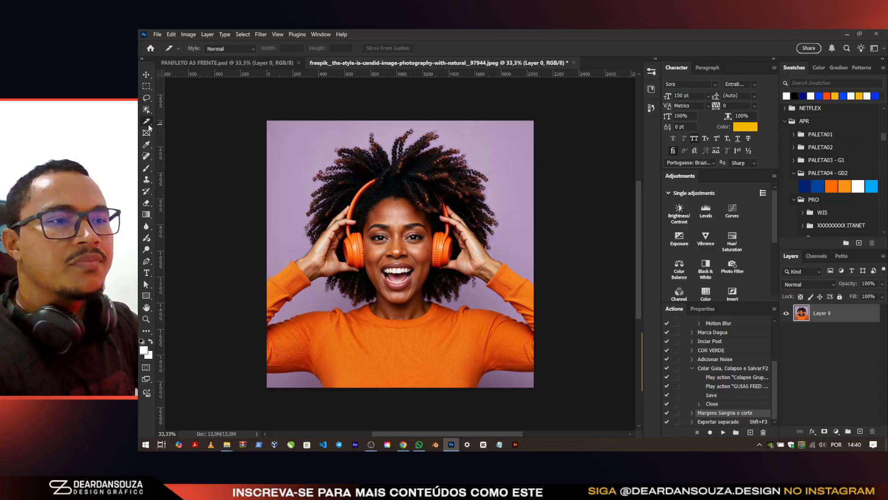
left_click(173, 121)
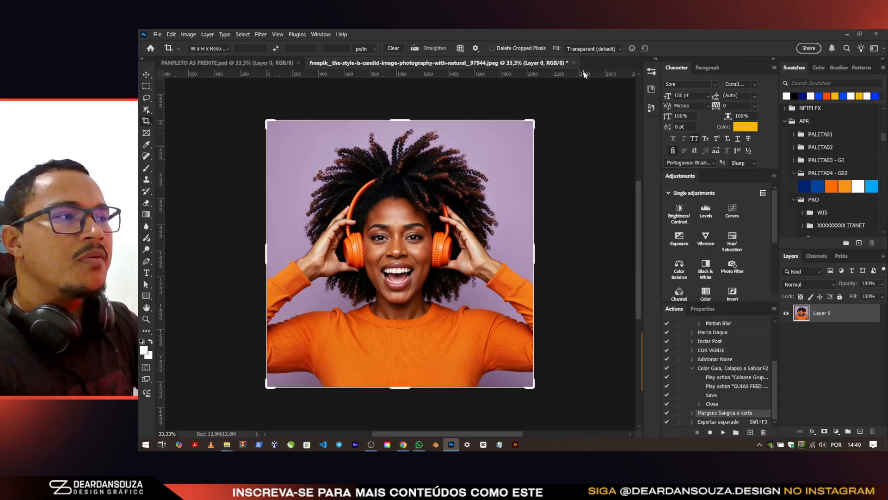
left_click(594, 49)
left_click(601, 66)
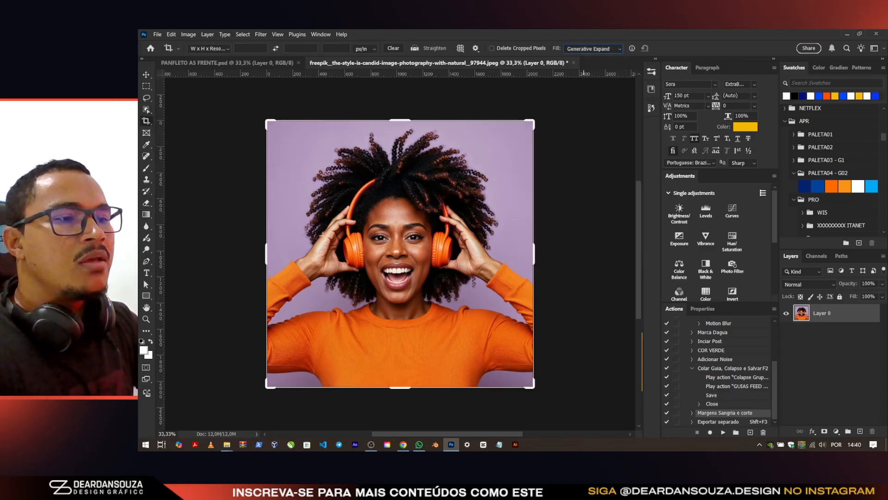
left_click_drag(264, 253, 242, 254)
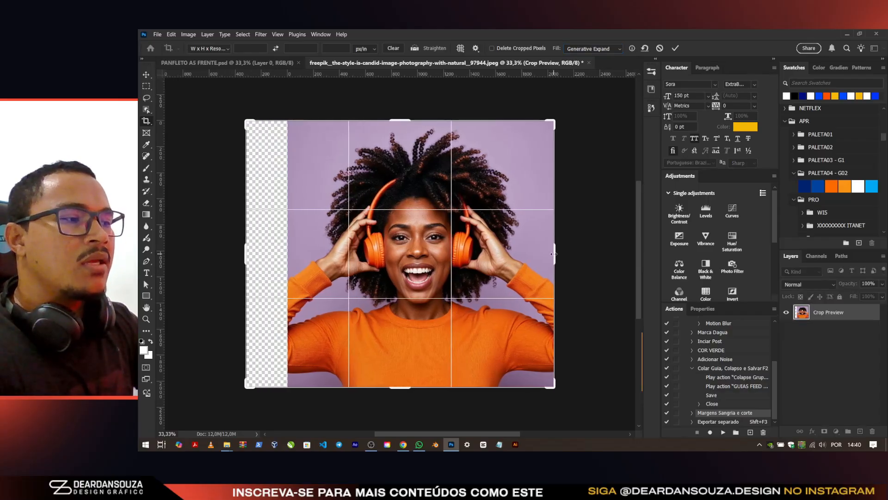
left_click_drag(555, 254, 581, 257)
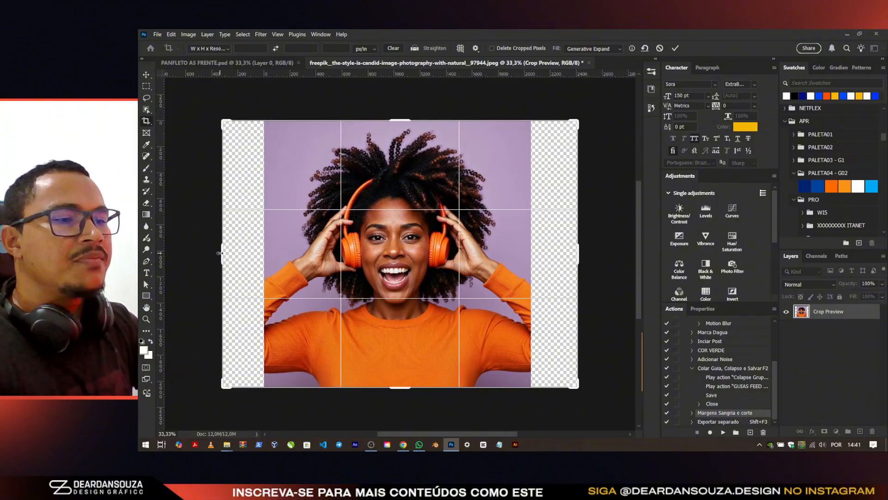
left_click_drag(219, 253, 212, 253)
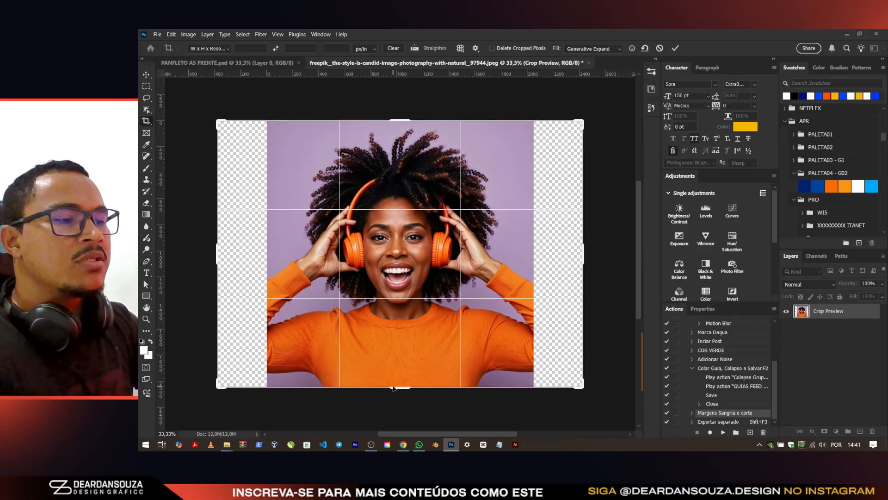
left_click_drag(393, 388, 394, 398)
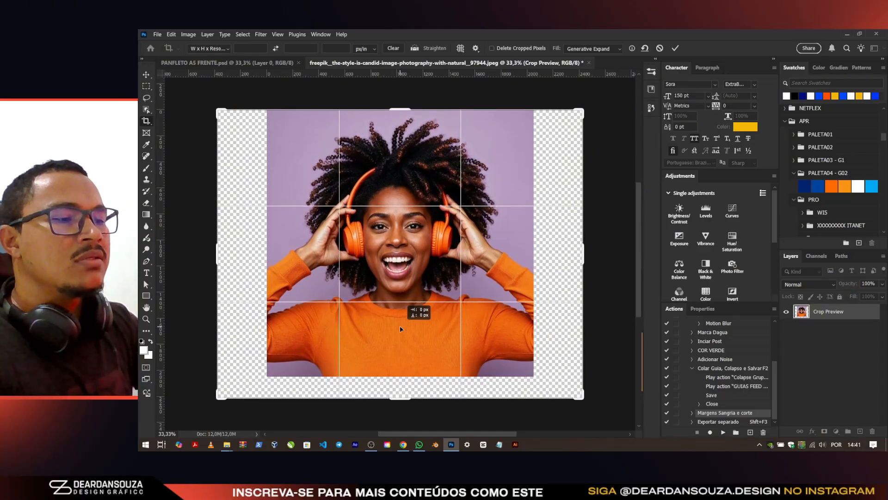
left_click_drag(398, 326, 406, 334)
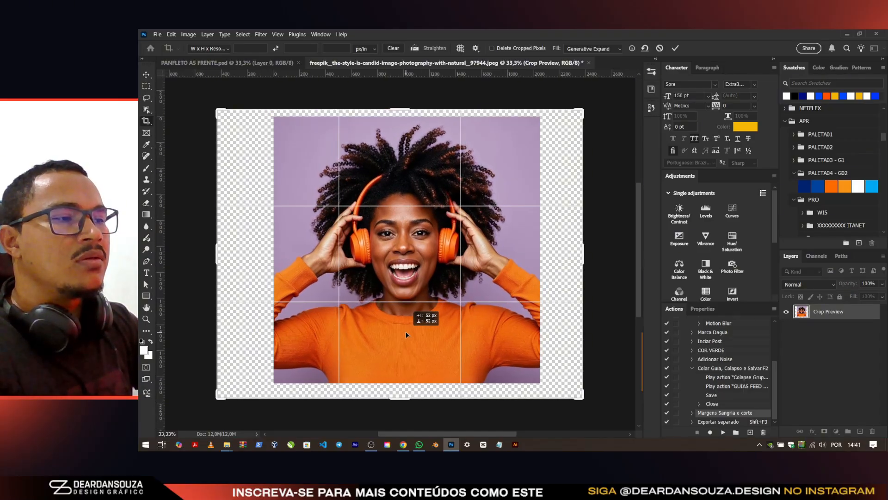
left_click(676, 48)
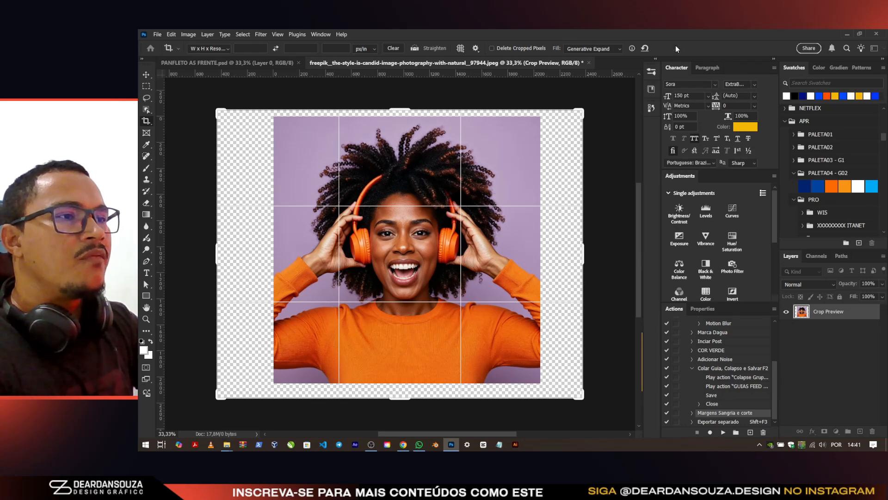
left_click(505, 236)
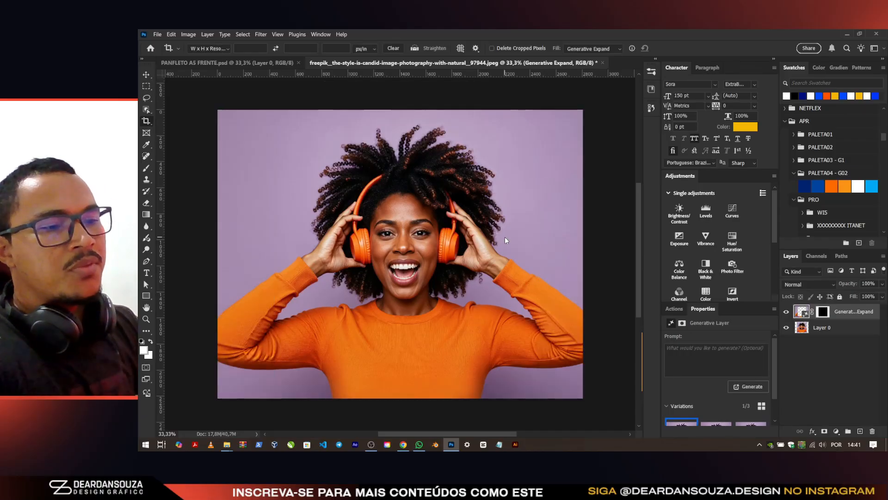
Step: Review the generated variations, keep the first one, and merge the Generative Expand layer with Layer 0
scroll(686, 338, "down", 1)
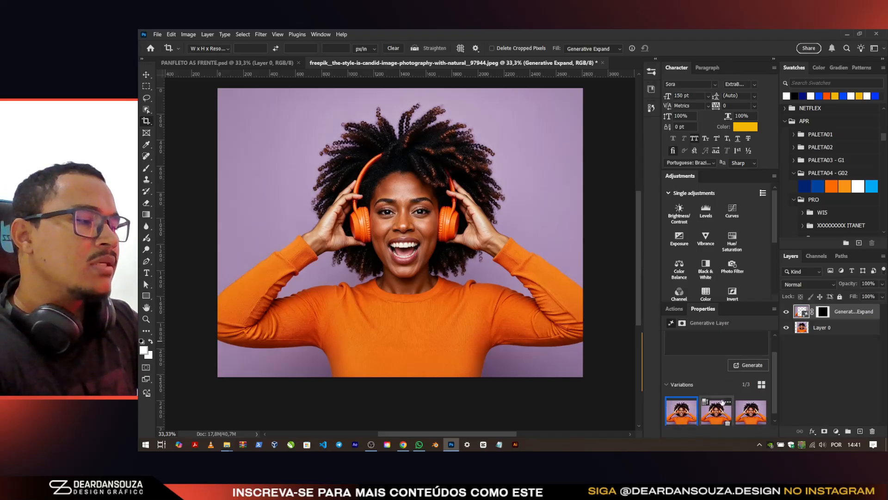
left_click(718, 407)
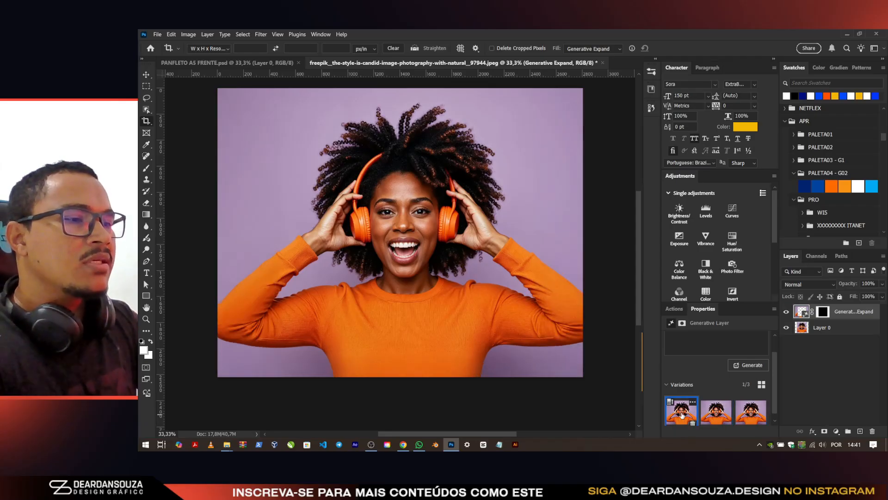
left_click(836, 332)
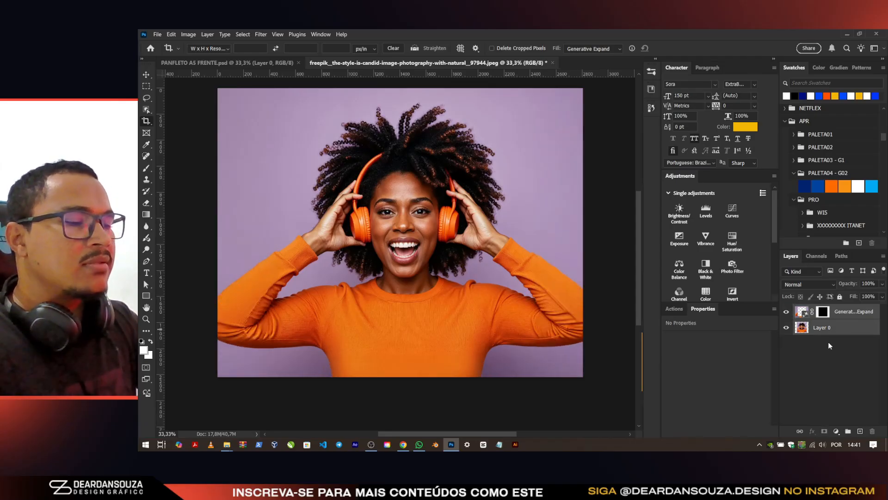
key("ctrl+e")
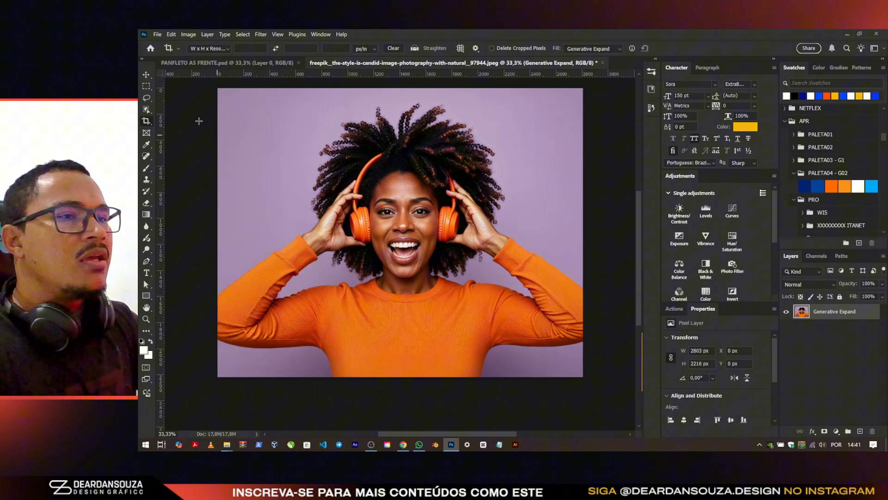
Step: Select the woman by lassoing around her with the Object Selection tool and add a layer mask that hides the purple background
left_click(146, 75)
scroll(354, 277, "down", 2)
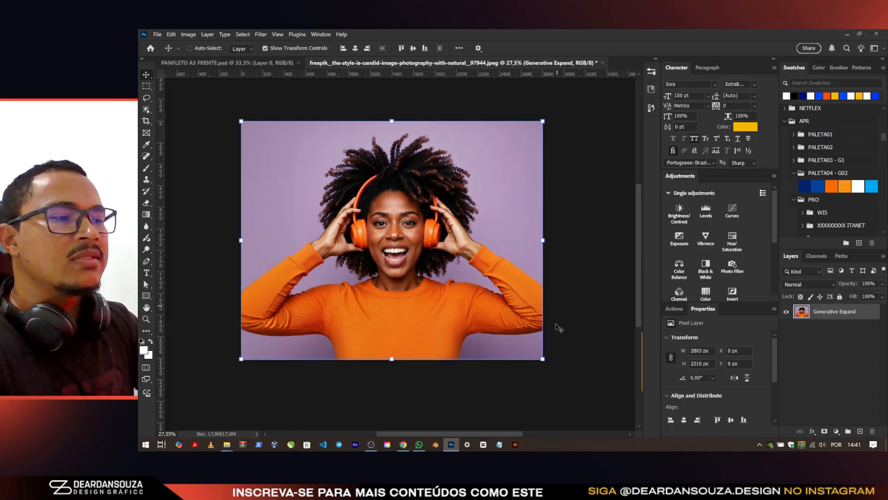
left_click(149, 110)
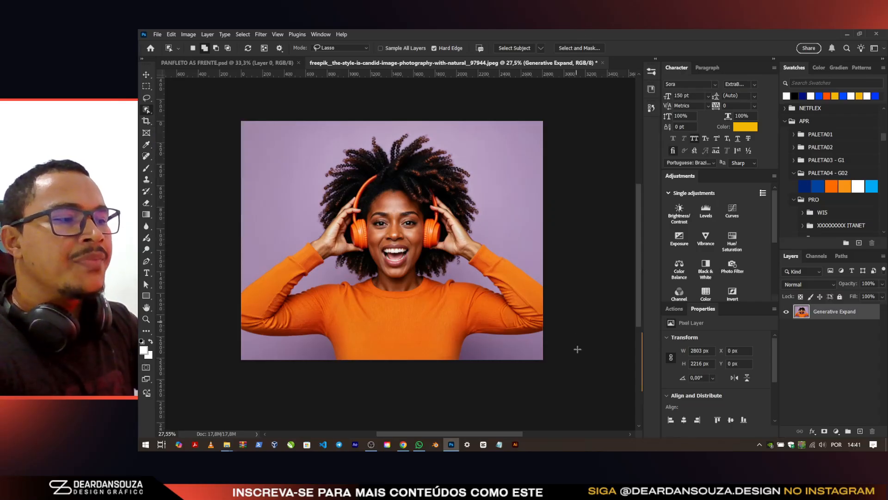
mouse_move(577, 348)
left_mouse_down()
mouse_move(334, 371)
mouse_move(234, 346)
mouse_move(217, 279)
mouse_move(296, 222)
mouse_move(316, 177)
mouse_move(372, 118)
mouse_move(471, 134)
mouse_move(501, 205)
mouse_move(591, 267)
left_mouse_up()
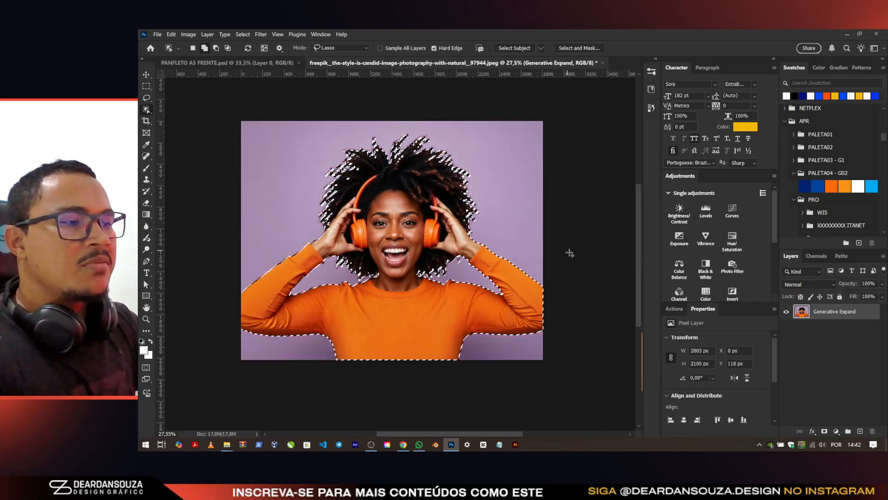
left_click(825, 431)
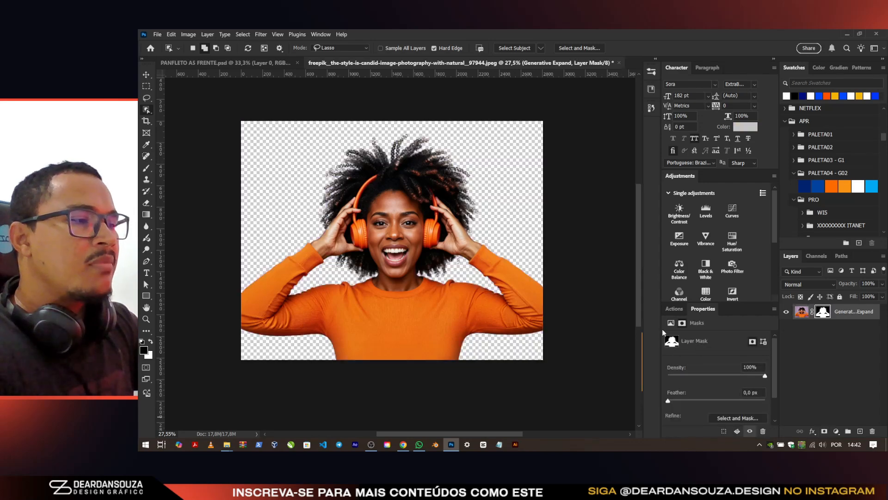
Step: Place a Solid Color fill layer behind the cut-out woman, trying PALETA04 - G02's orange before settling on its dark blue
left_click(147, 77)
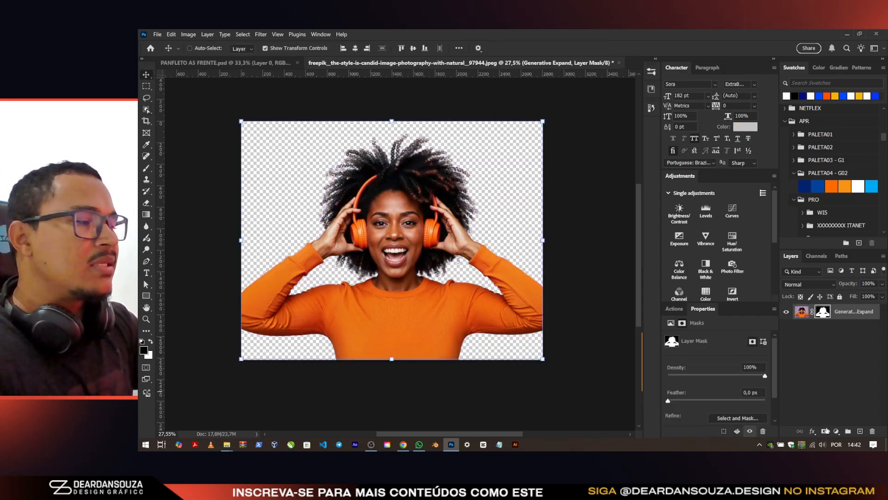
left_click(838, 430)
left_click(839, 280)
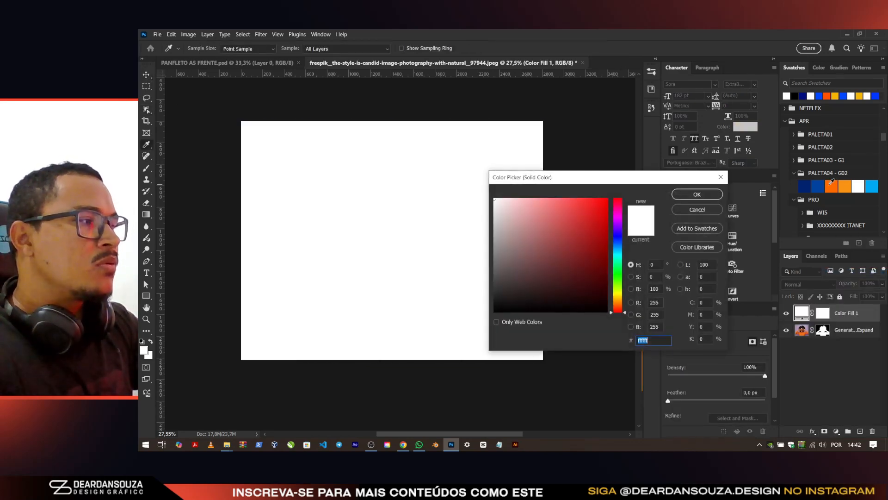
left_click(832, 186)
left_click(719, 195)
key("ctrl+bracketleft")
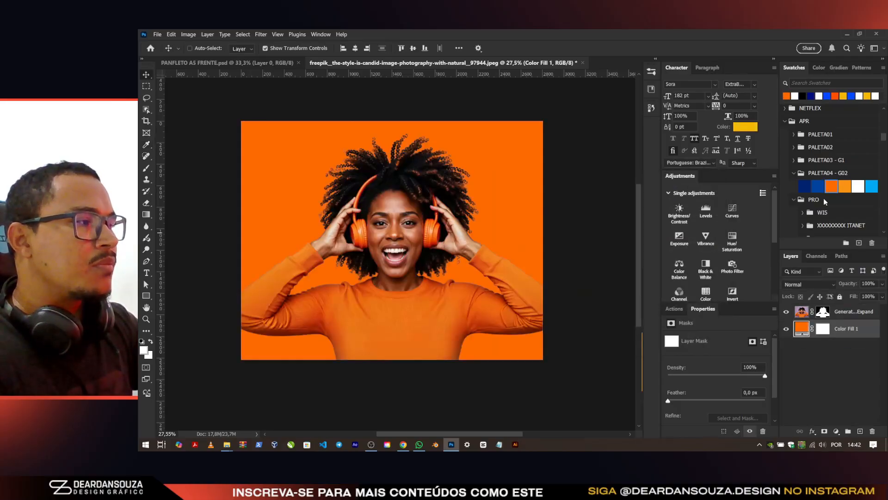
left_click(805, 186)
Step: Paint white on the woman's layer mask with a soft round brush of about 41 px to restore the missing edge of the hand beside the hair
scroll(348, 225, "up", 6)
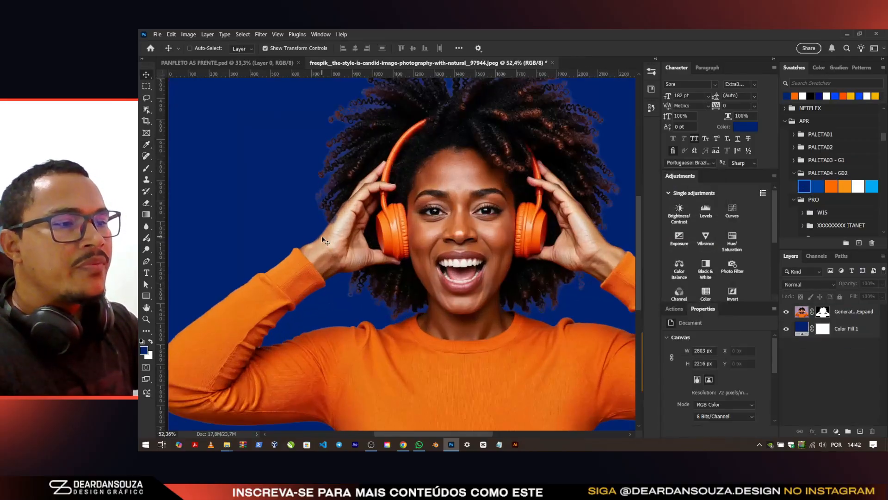
scroll(348, 225, "up", 3)
left_click(823, 311)
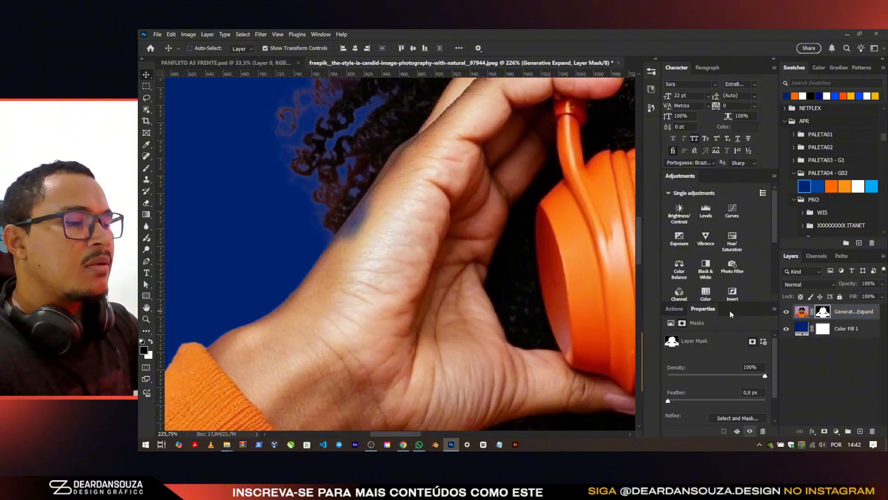
key("b")
right_click(430, 202)
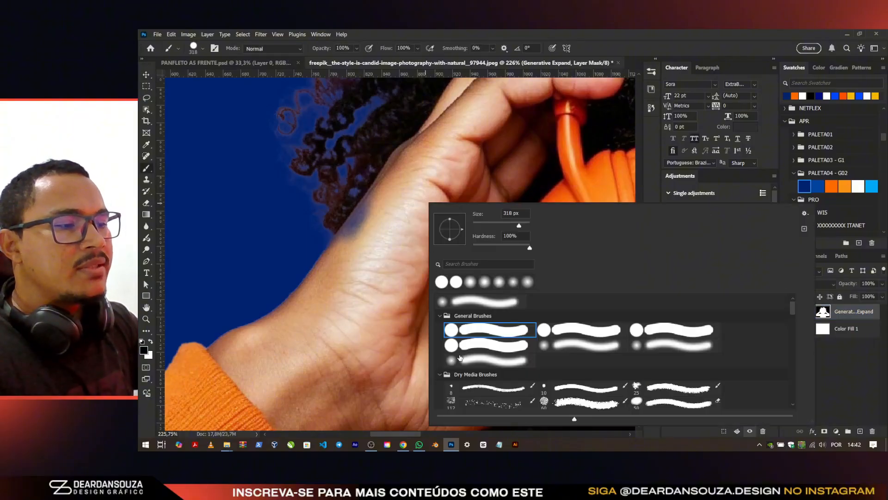
left_click(663, 33)
right_click(425, 222, "alt")
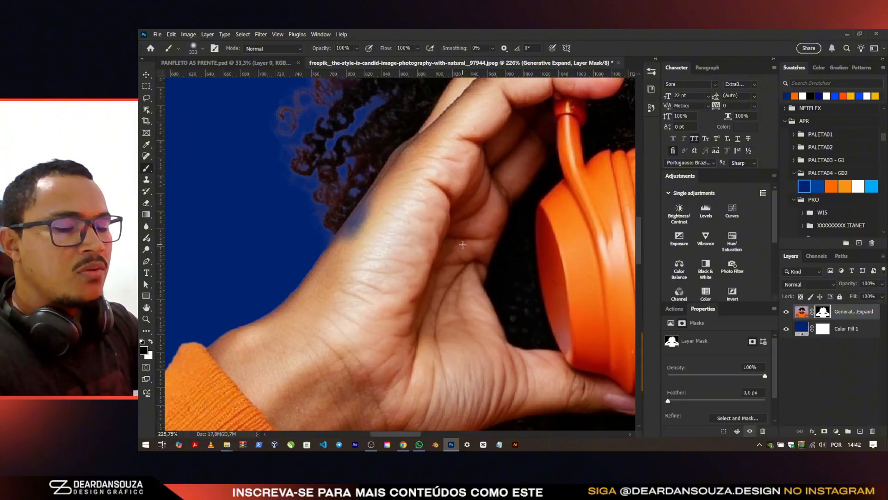
key("z")
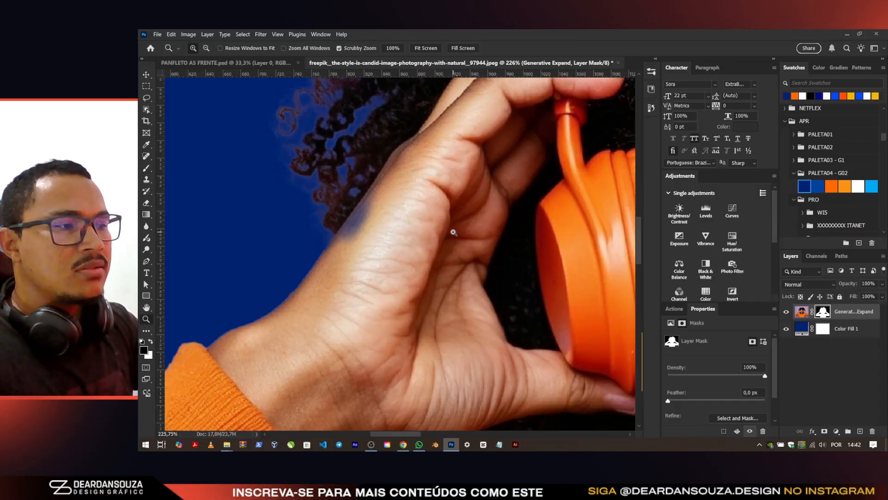
key("b")
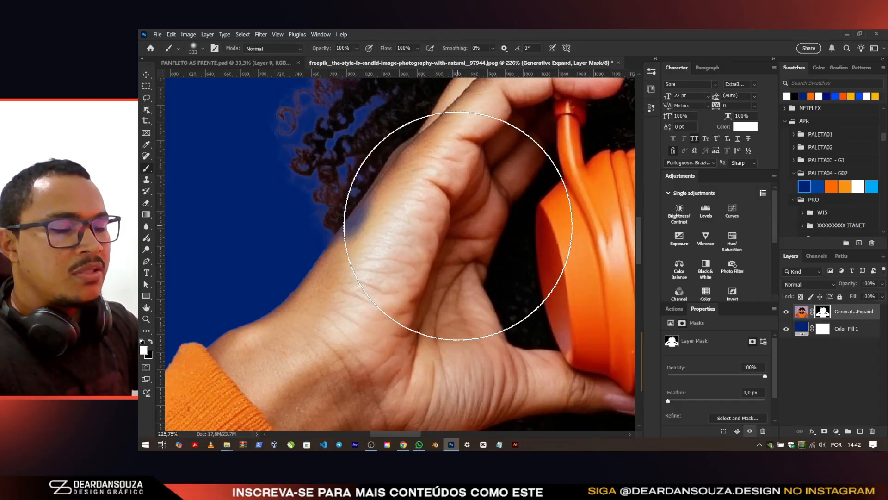
right_click(478, 215, "alt")
right_click(405, 217, "alt")
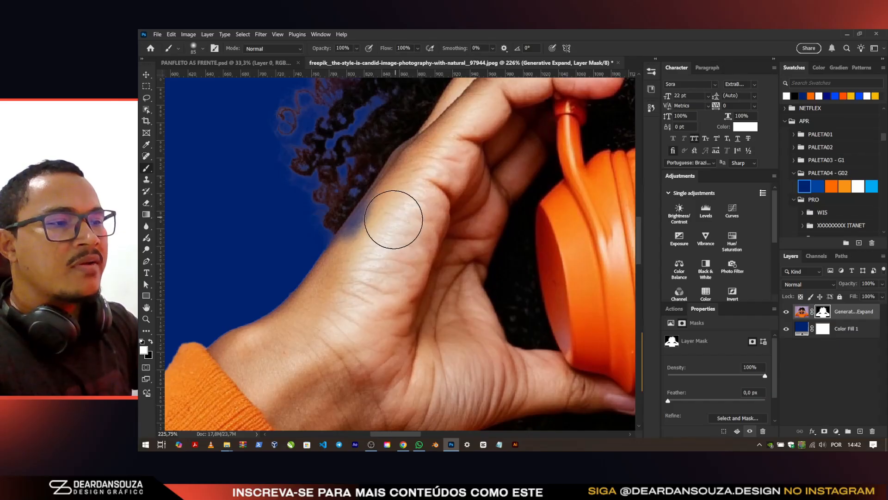
right_click(383, 221, "alt")
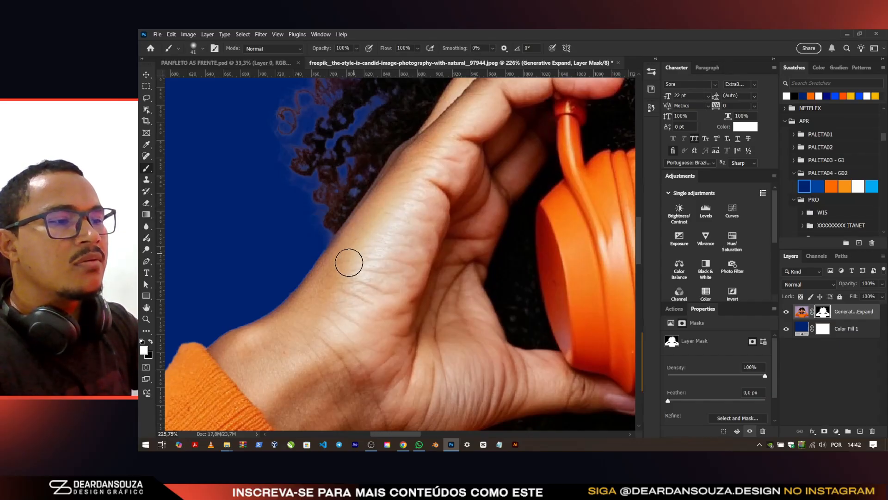
Step: Examine the edges of the woman's curly hair cut-out up close and against red in the Select and Mask workspace
scroll(438, 136, "down", 6)
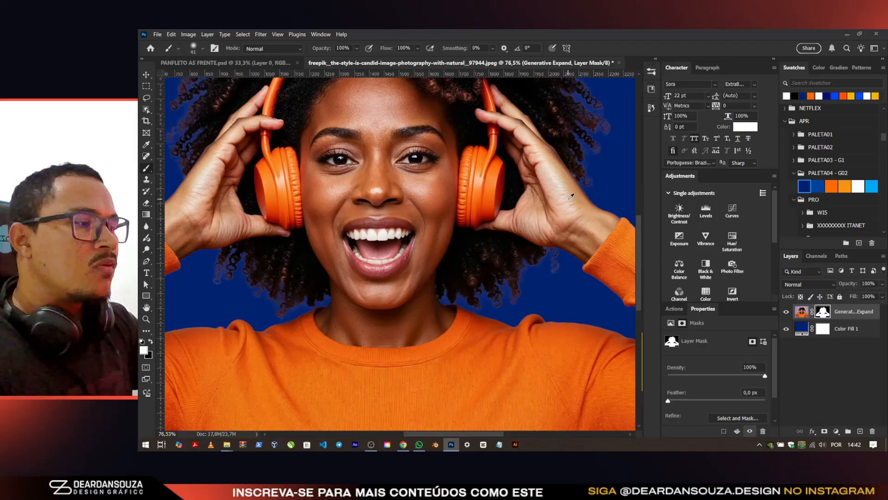
left_click_drag(541, 301, 503, 169)
left_click_drag(343, 270, 333, 291)
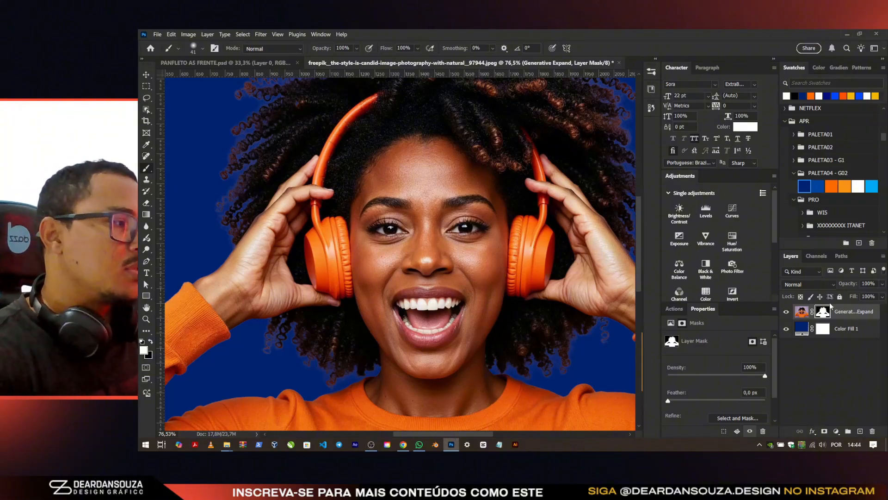
left_click(842, 383)
left_click(801, 311)
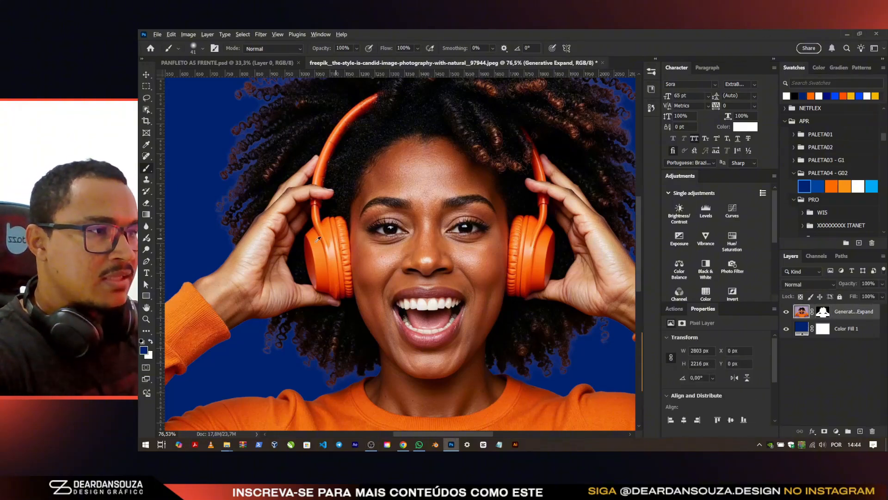
key("ctrl+0")
scroll(414, 170, "up", 1)
scroll(441, 134, "up", 6)
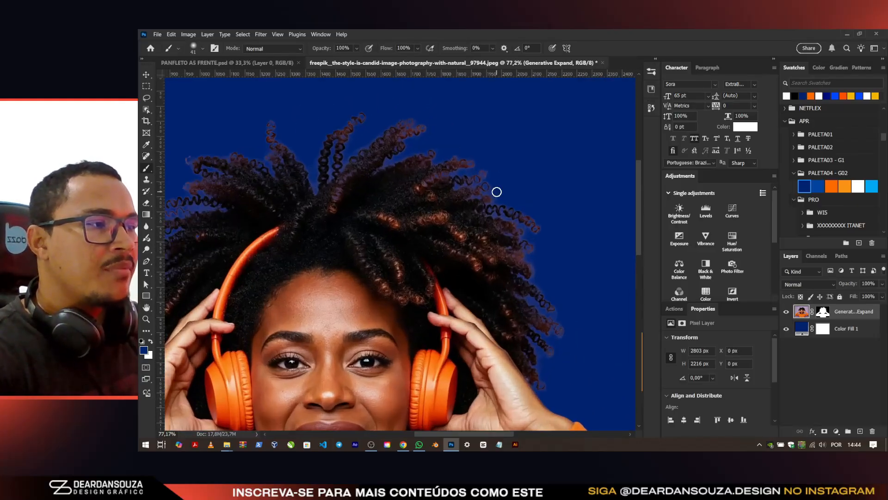
left_click(823, 311)
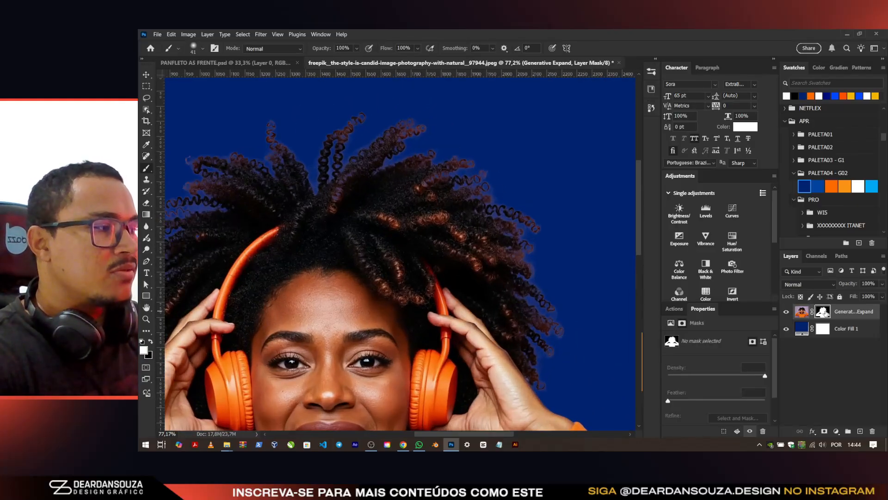
double_click(823, 312)
scroll(424, 125, "down", 3)
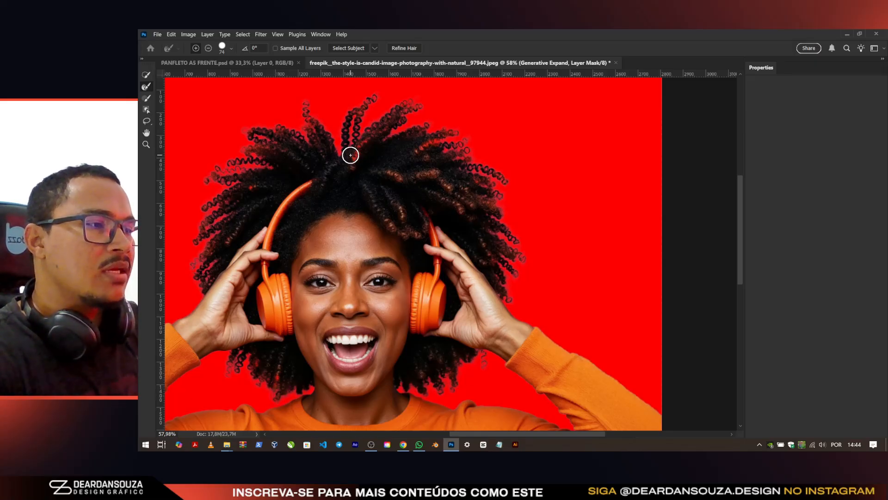
key("Return")
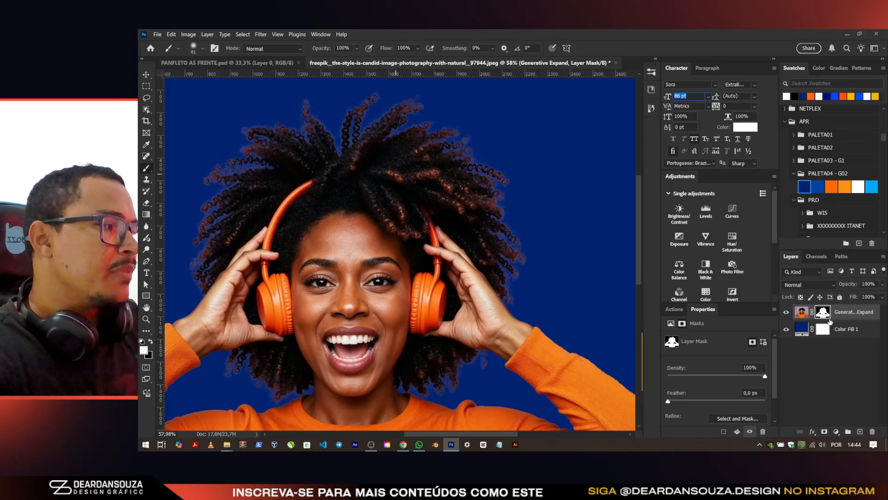
Step: Switch to a hard round brush and paint white on the layer mask at about 26 px over the hair near the crown
right_click(401, 201)
left_click(509, 198)
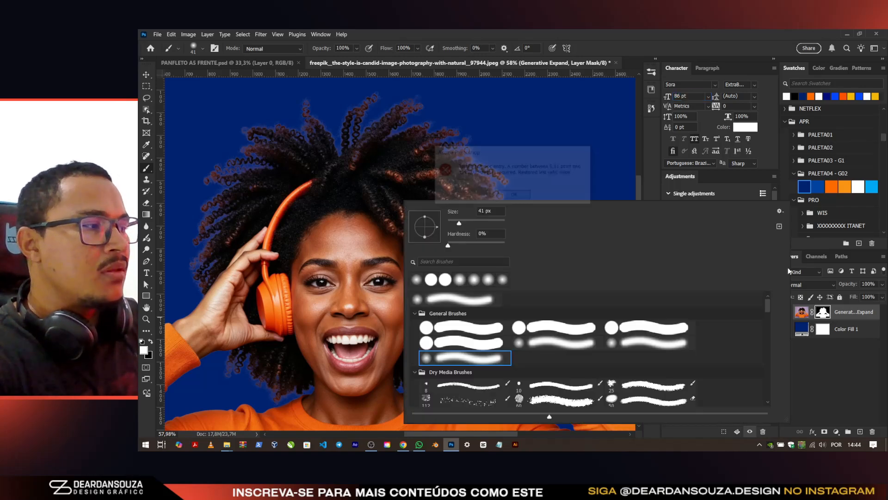
left_click(544, 337)
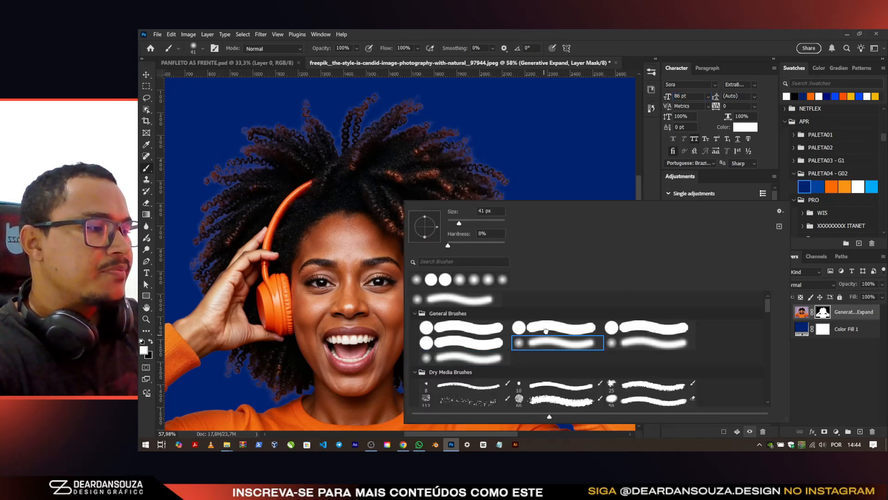
left_click(550, 330)
left_click(706, 37)
left_click_drag(358, 169, 371, 175)
scroll(358, 173, "up", 8)
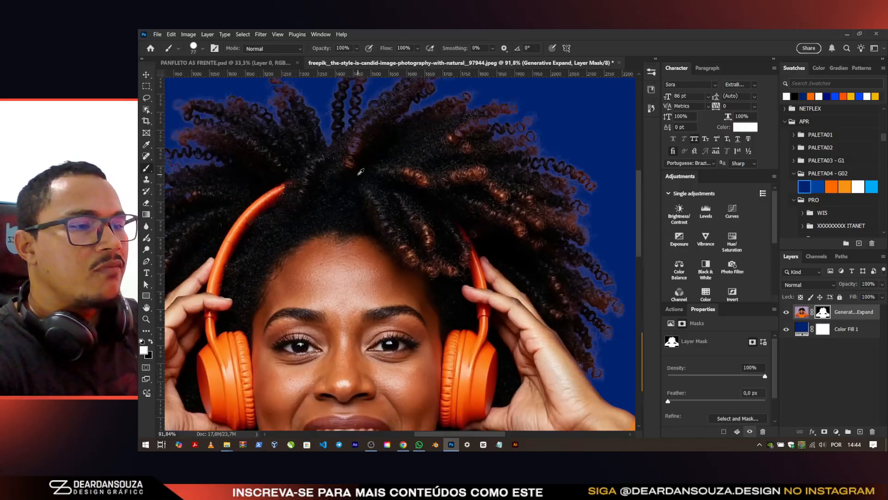
scroll(370, 155, "up", 2)
scroll(389, 139, "up", 6)
mouse_move(393, 143)
left_mouse_down()
mouse_move(363, 147)
mouse_move(372, 177)
left_mouse_up()
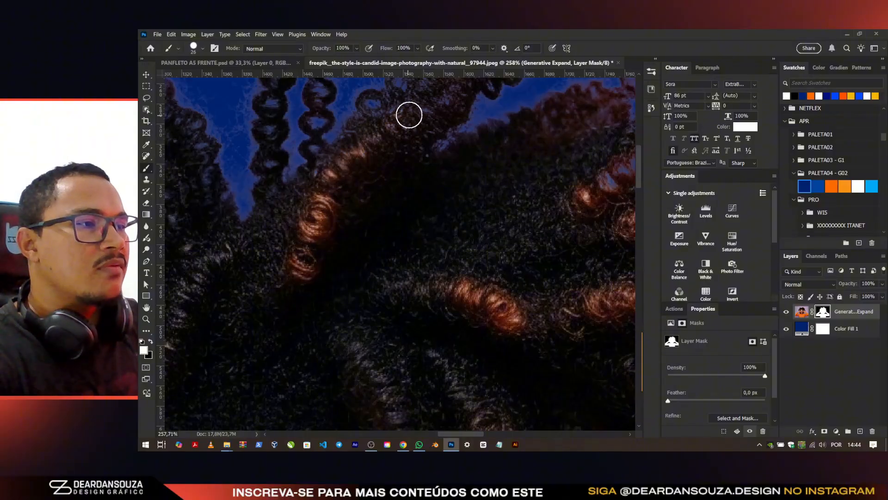
Step: Examine the light fringe around the hair edges at several magnifications against the dark blue background
scroll(409, 114, "down", 10)
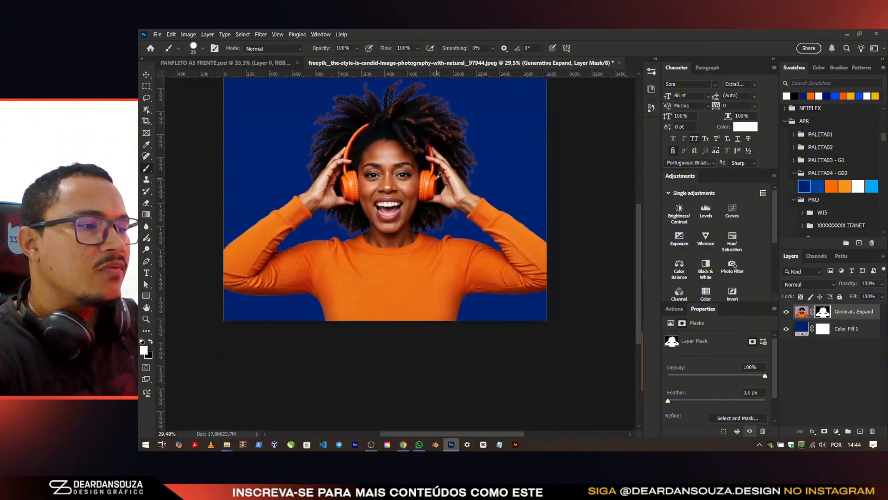
scroll(436, 179, "up", 3)
scroll(416, 159, "up", 2)
scroll(397, 141, "down", 3)
scroll(343, 127, "up", 5)
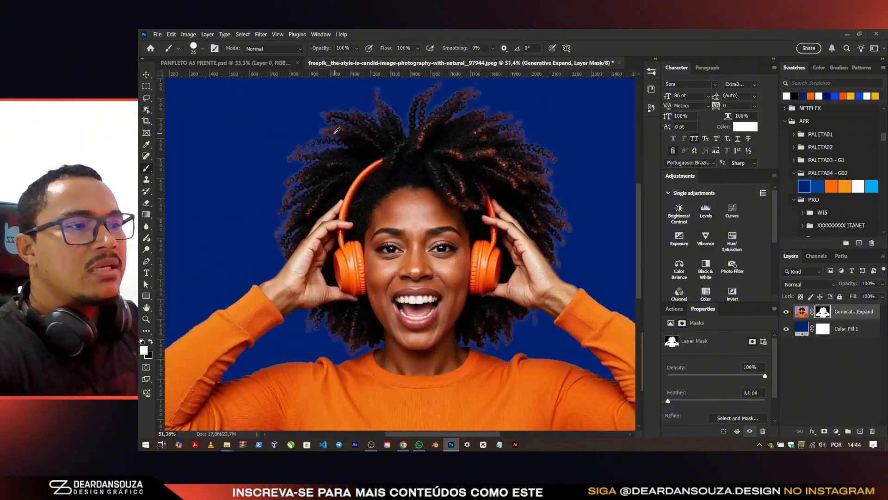
scroll(337, 131, "up", 3)
scroll(284, 171, "down", 3)
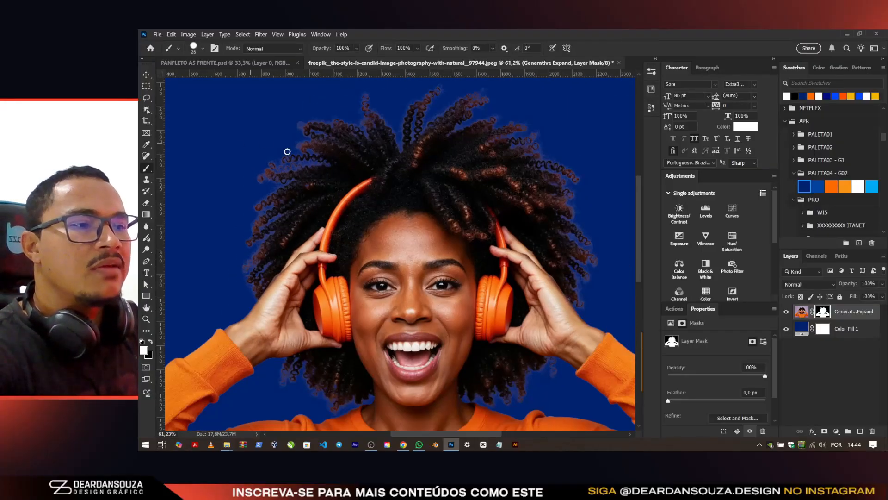
scroll(288, 149, "up", 1)
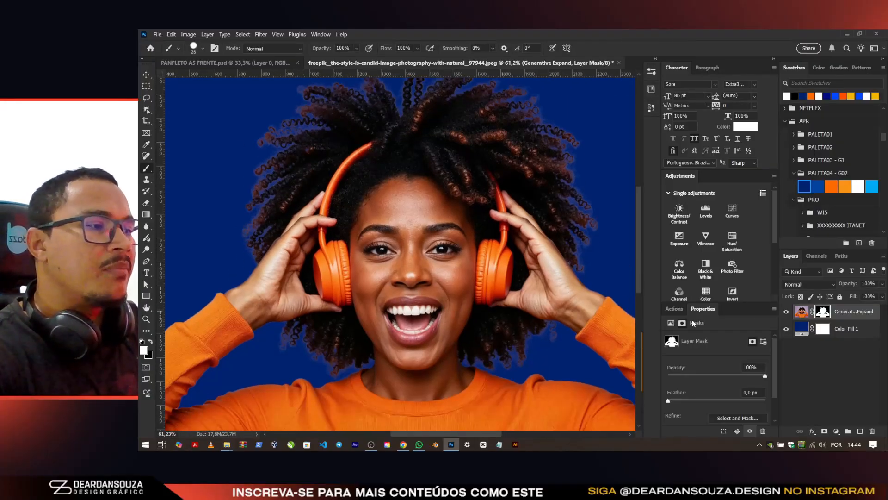
Step: Apply a Multiply Inner Shadow to the Generative Expand layer with 92% opacity, 30° angle, 10 px distance and 7 px size, comparing it on and off
double_click(878, 310)
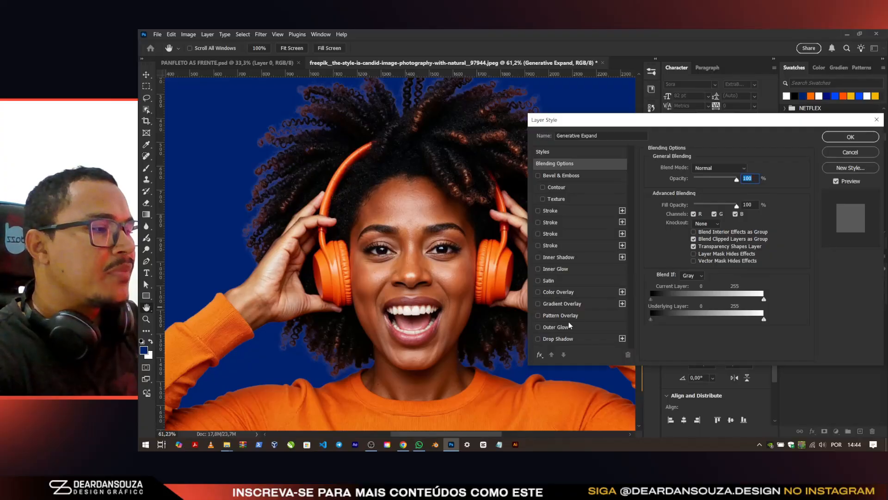
left_click(564, 257)
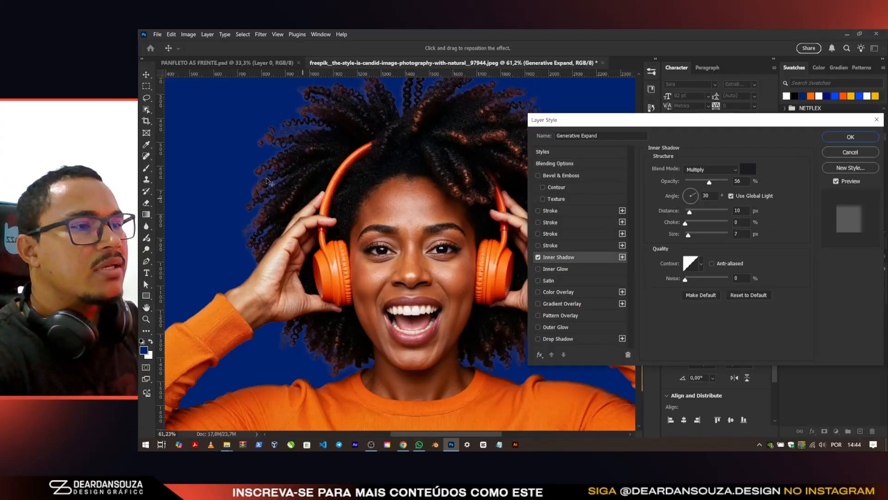
left_click_drag(706, 181, 725, 182)
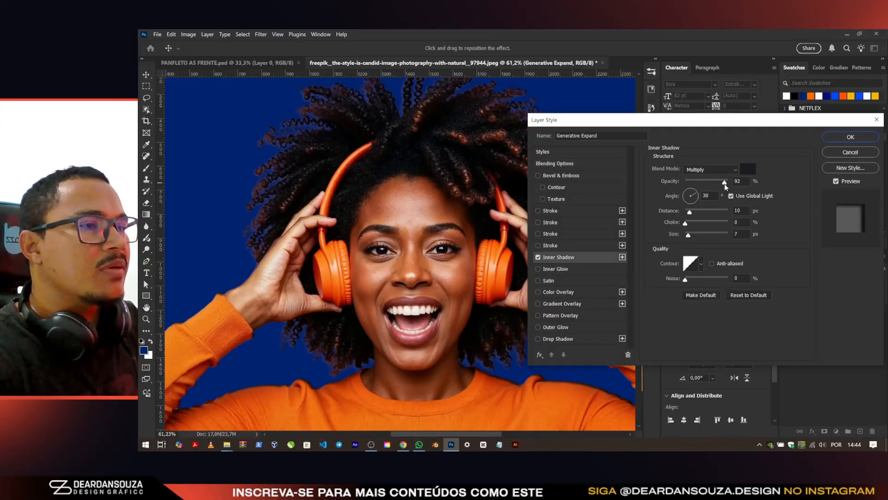
left_click(538, 258)
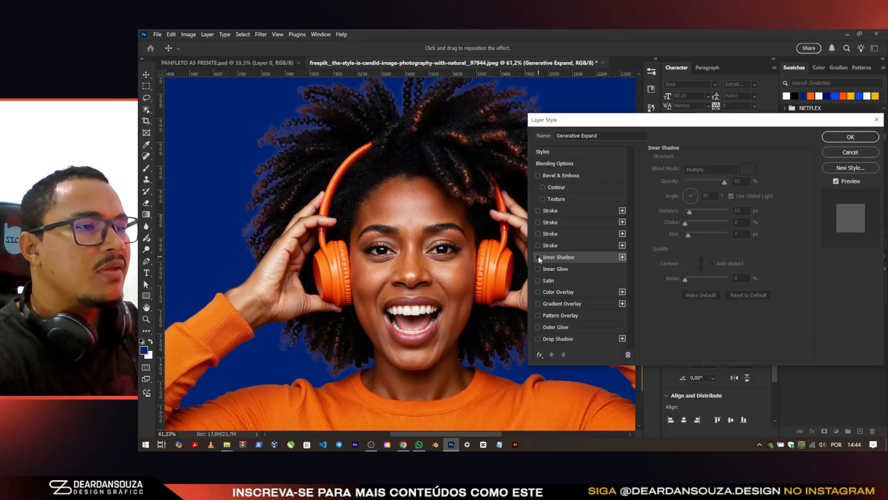
left_click(539, 257)
left_click(538, 257)
left_click(539, 257)
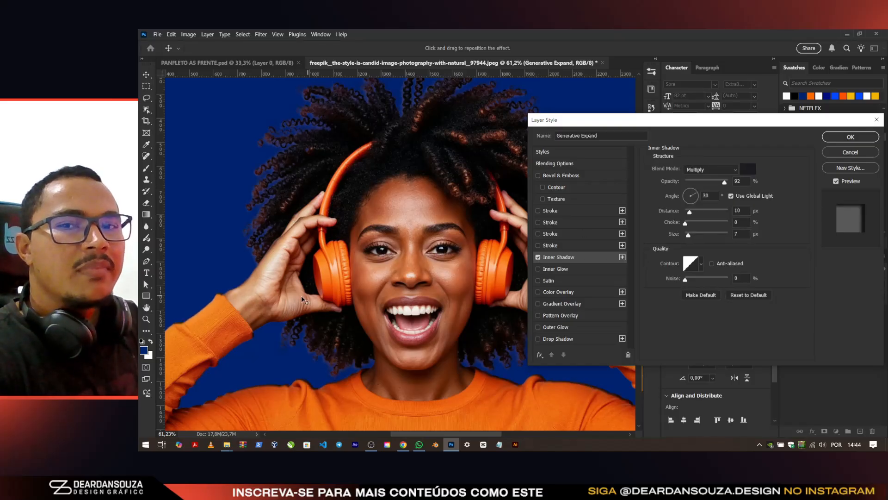
left_click(850, 137)
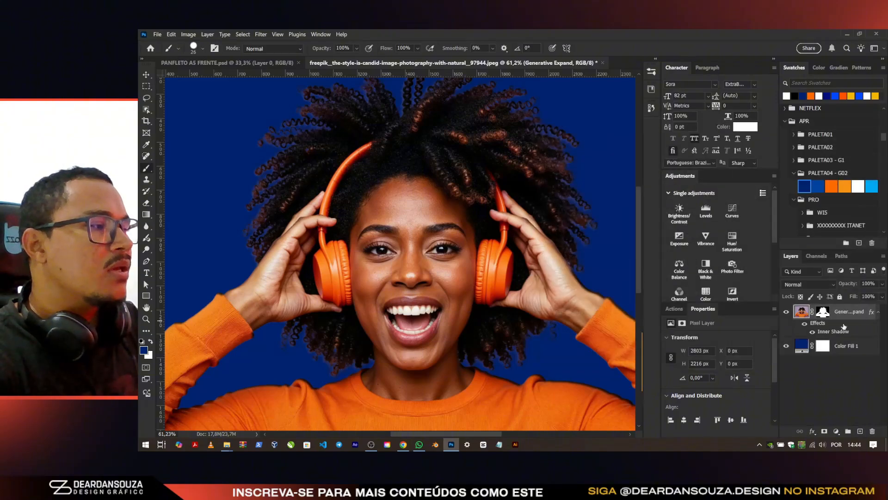
Step: Convert the woman's Inner Shadow effect into its own layer and hide it with a black layer mask
right_click(845, 331)
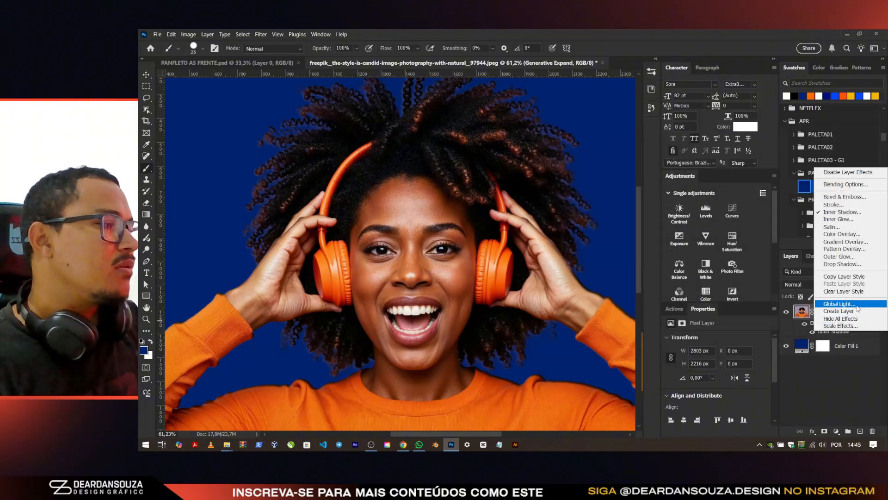
left_click(856, 311)
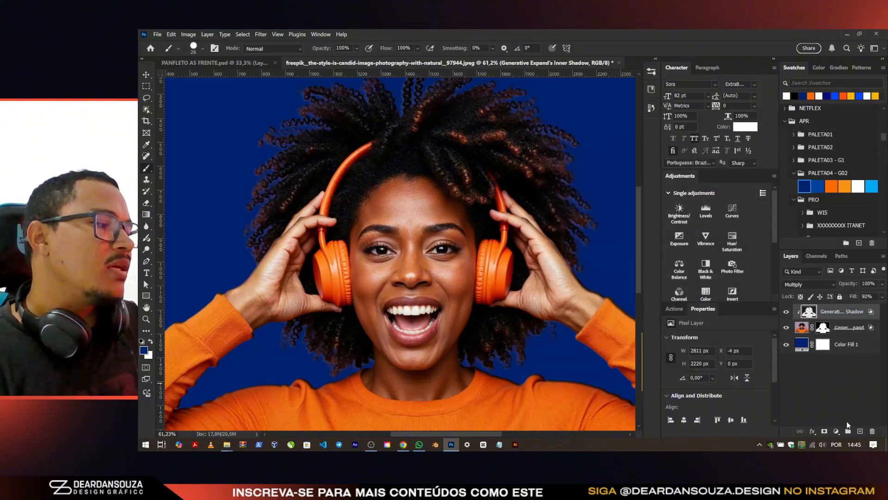
left_click(824, 430, "alt")
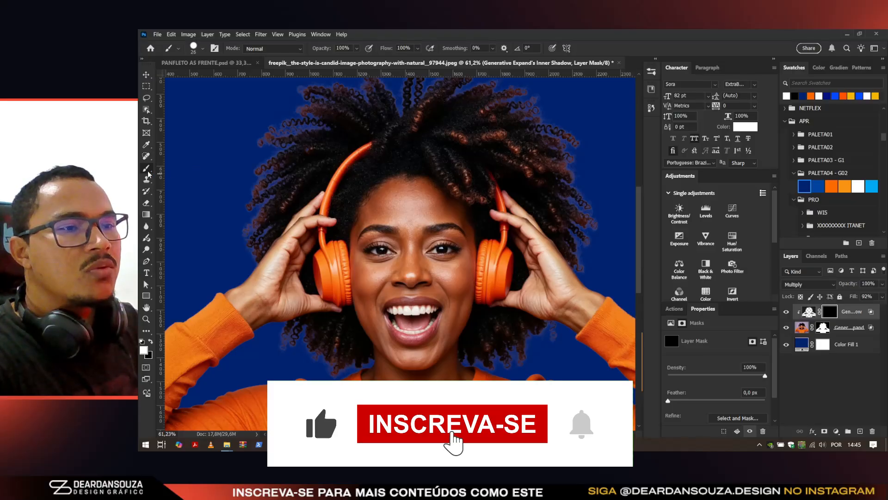
Step: Choose another round brush preset at about 132 px and paint white on the Inner Shadow layer's mask along the right-side hair edges
right_click(469, 252)
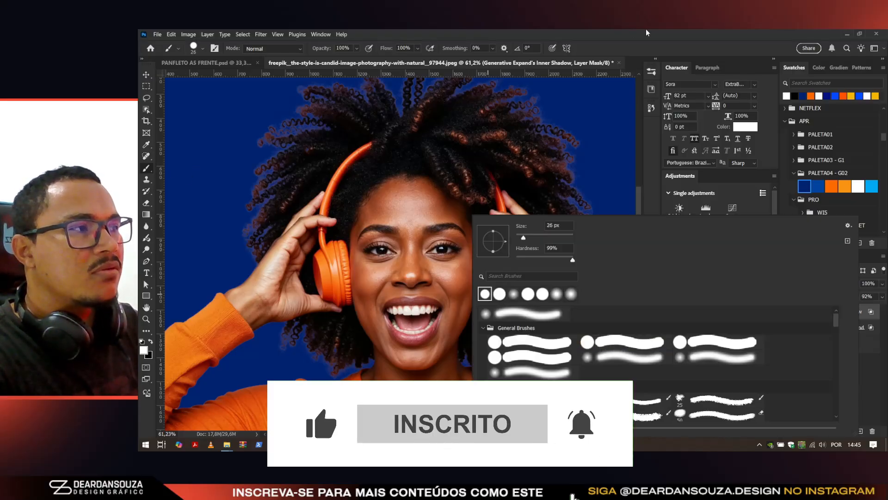
double_click(494, 296)
scroll(553, 327, "up", 5)
mouse_move(553, 328)
left_mouse_down()
mouse_move(531, 310)
mouse_move(464, 351)
mouse_move(343, 362)
left_mouse_up()
key("x")
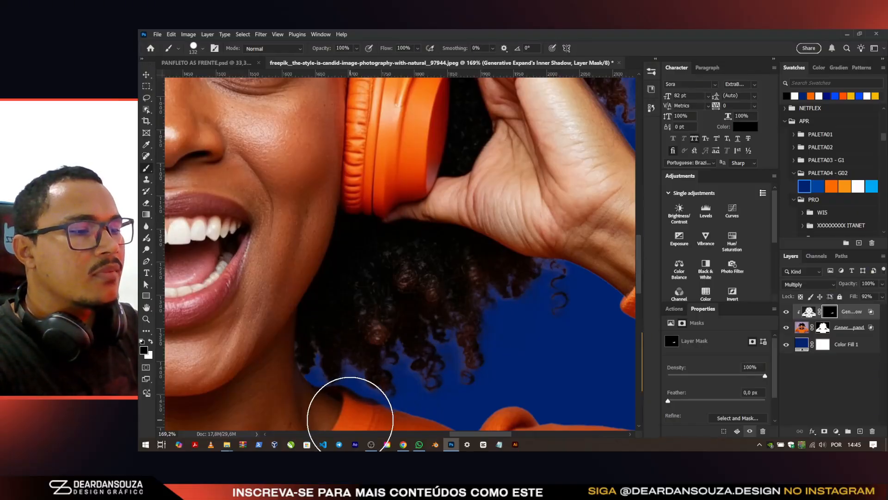
scroll(394, 312, "down", 4)
key("x")
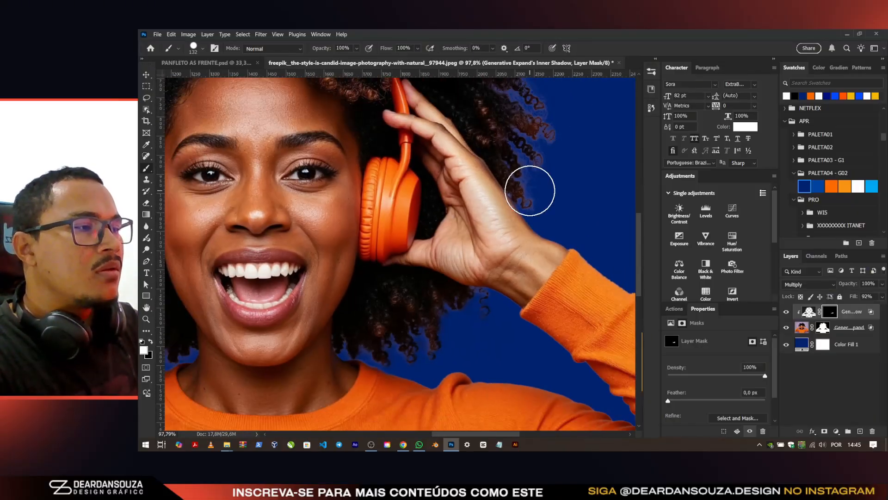
left_click_drag(529, 190, 534, 135)
scroll(552, 219, "down", 2)
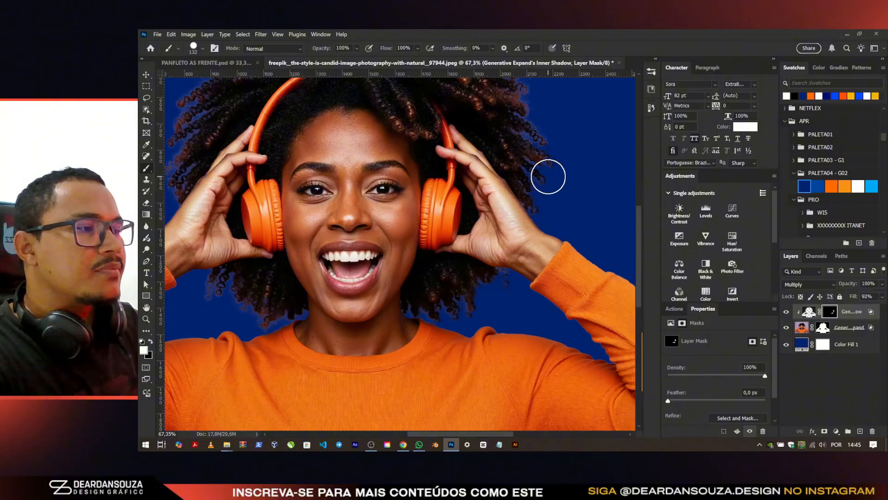
Step: Enlarge the brush to about 285 px and paint white on the shadow mask over the top and left hair edges
scroll(548, 177, "up", 3)
key("bracketright")
key("bracketright")
key("bracketright")
key("bracketright")
key("bracketright")
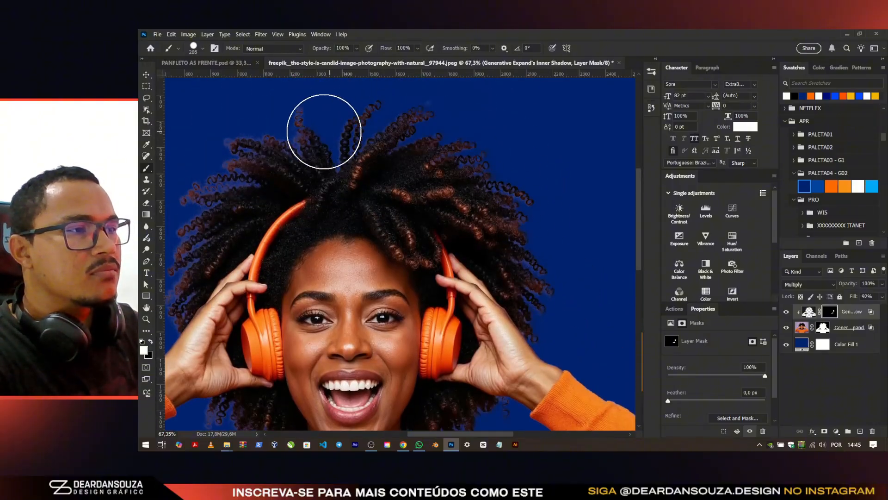
mouse_move(323, 132)
left_mouse_down()
mouse_move(212, 165)
mouse_move(209, 192)
mouse_move(452, 129)
mouse_move(382, 213)
left_mouse_up()
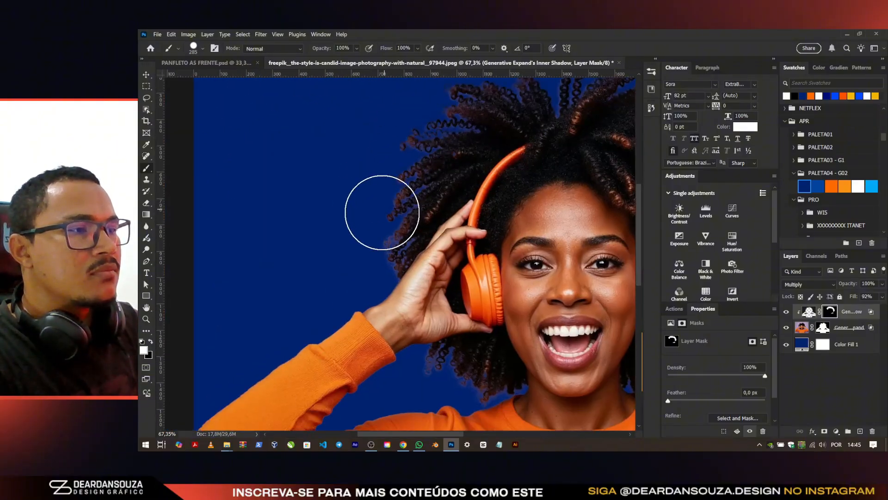
Step: Reduce the brush to about 118 px and reveal the shadow on the curls beneath the hand on the image's left side
scroll(382, 241, "up", 3)
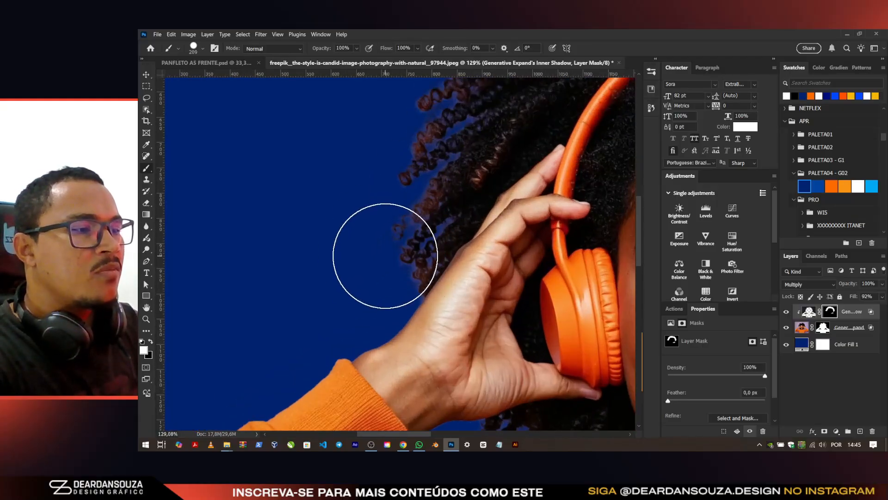
scroll(319, 167, "down", 3)
scroll(426, 357, "up", 4)
left_click_drag(440, 277, 397, 277)
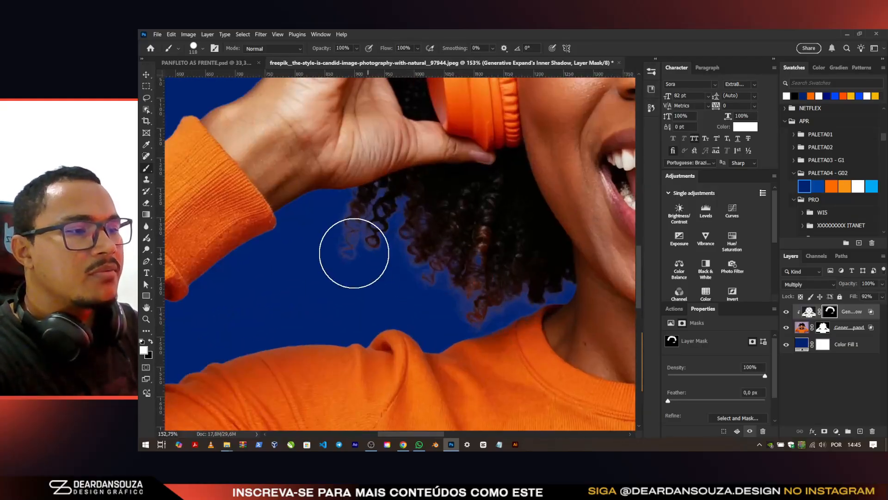
mouse_move(354, 253)
left_mouse_down()
mouse_move(353, 223)
mouse_move(390, 236)
mouse_move(429, 299)
mouse_move(479, 292)
left_mouse_up()
scroll(525, 310, "up", 2)
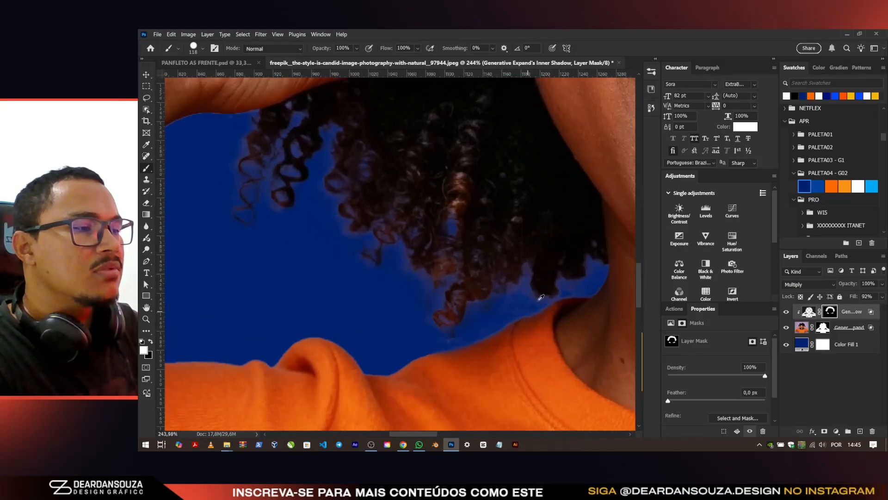
left_click_drag(540, 296, 507, 294)
scroll(368, 266, "down", 2)
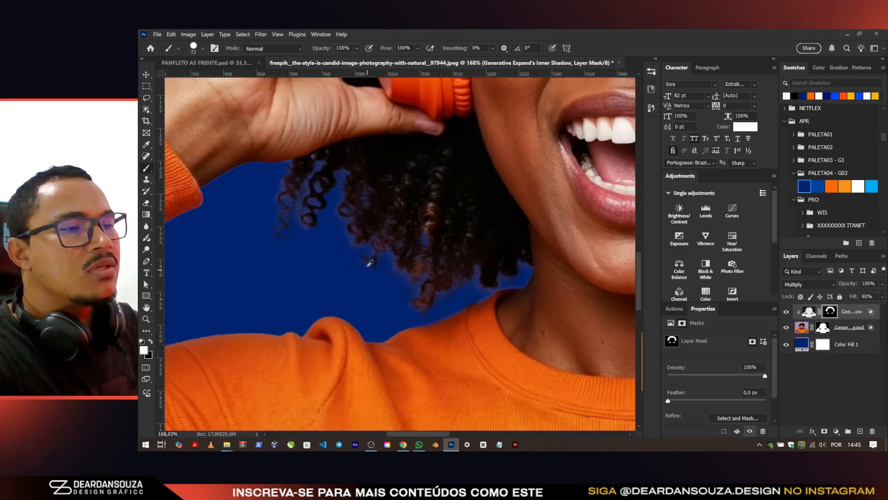
Step: Touch up the shadow mask along the left hair edge with a brush of about 163 px and check the whole outline
scroll(277, 218, "down", 4)
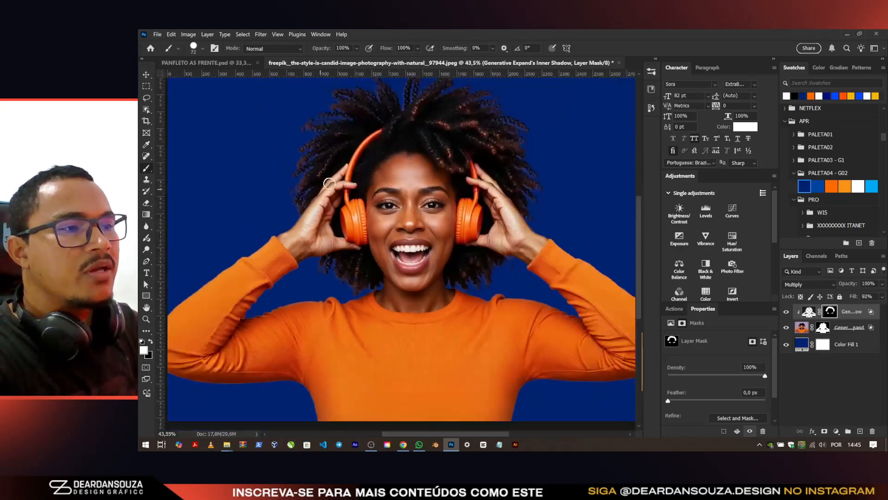
scroll(299, 170, "up", 3)
left_click_drag(307, 204, 347, 204)
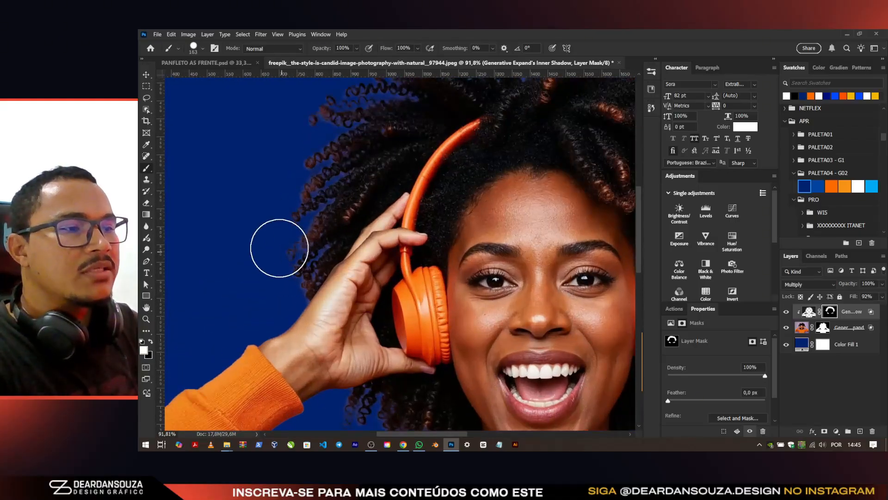
scroll(280, 240, "down", 2)
scroll(370, 122, "up", 1)
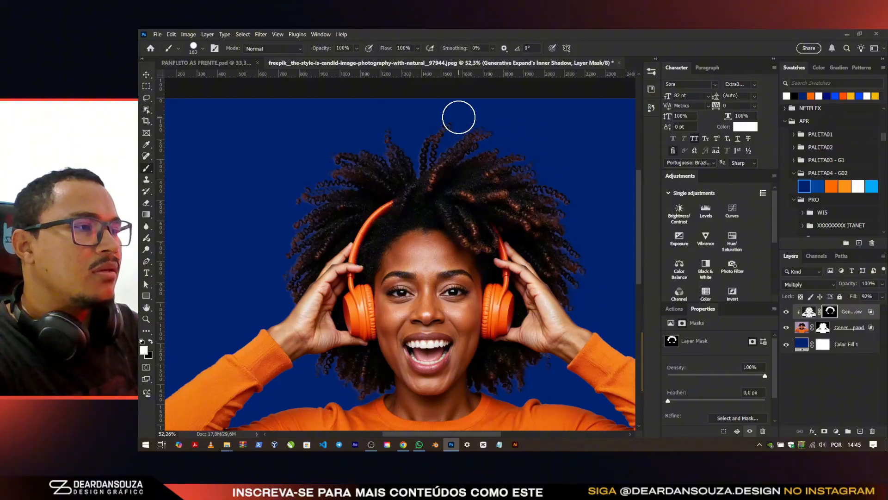
scroll(516, 204, "down", 2)
Step: Merge the woman's Generative Expand layer with its Inner Shadow layer into a single layer and inspect the merged cut-out
left_click(851, 333)
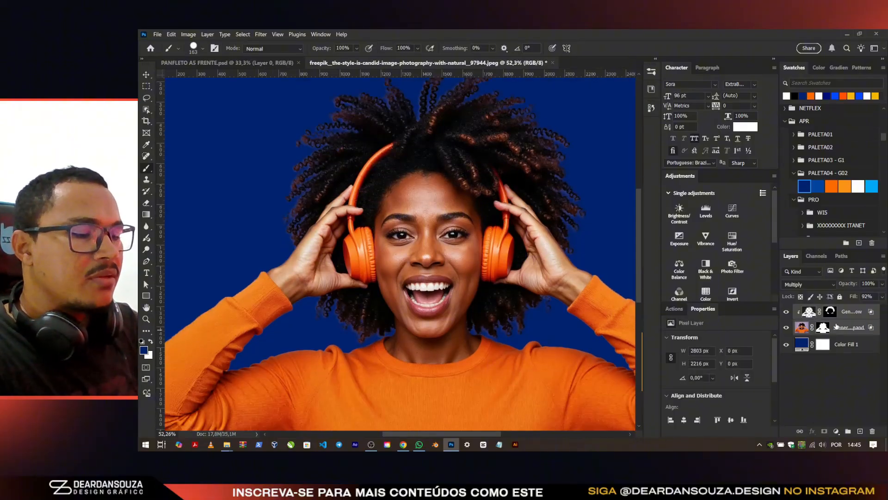
key("ctrl+e")
key("v")
scroll(344, 281, "down", 4)
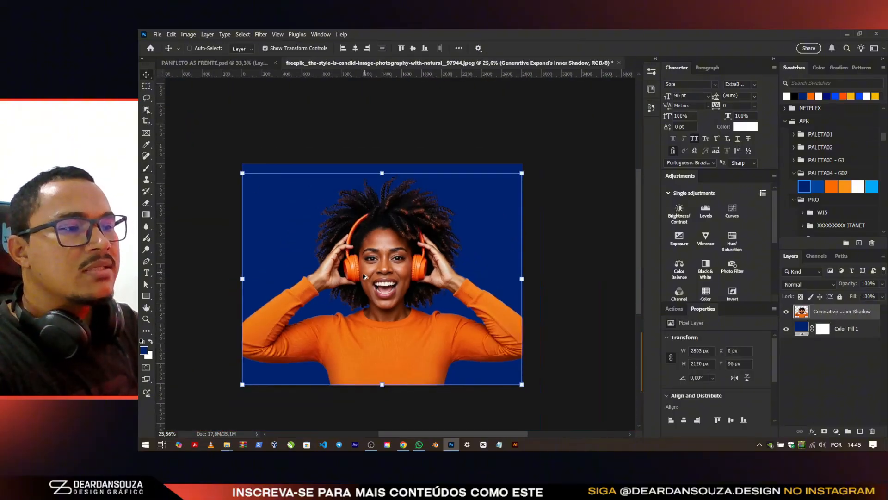
scroll(364, 276, "up", 6)
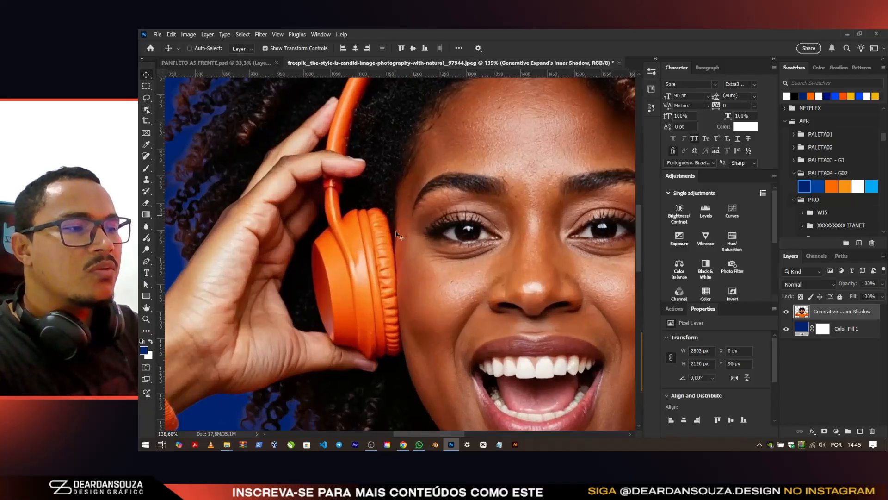
scroll(322, 190, "down", 5)
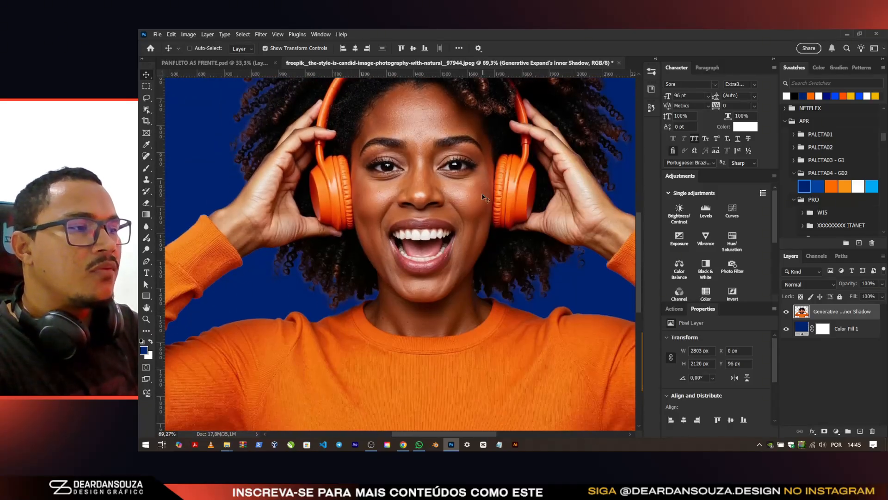
scroll(508, 378, "down", 2)
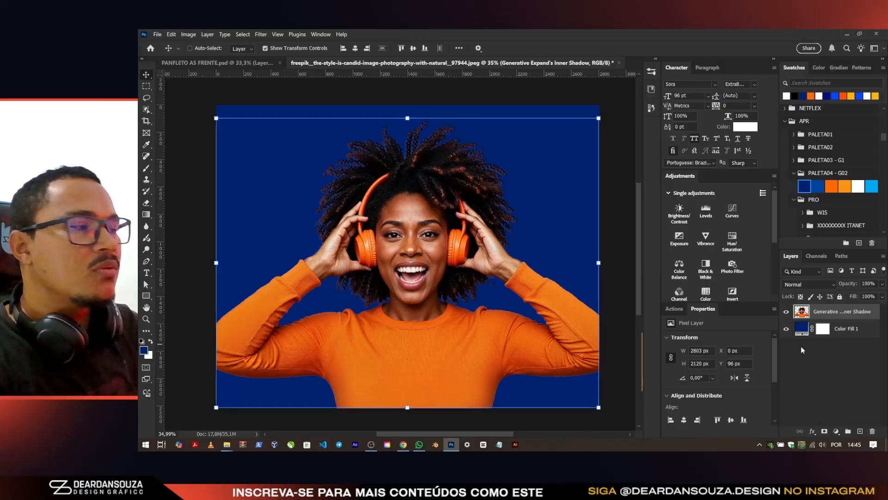
scroll(806, 211, "down", 3)
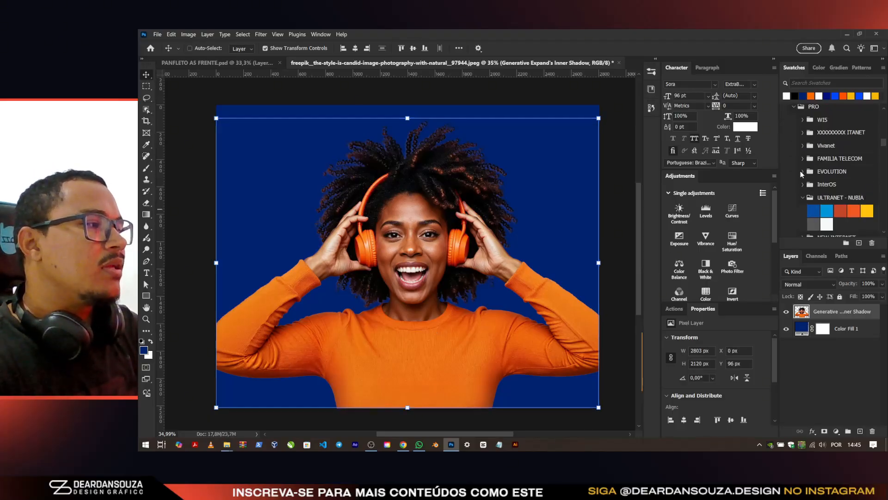
left_click(803, 172)
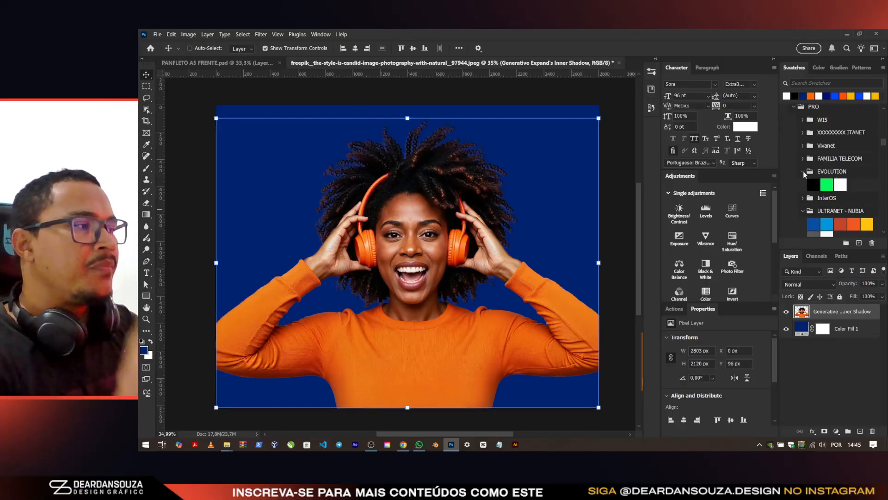
left_click(803, 172)
Step: Hide the Color Fill 1 background and bring the woman's cut-out into PANFLETO AS FRENTE.psd
left_click(793, 329)
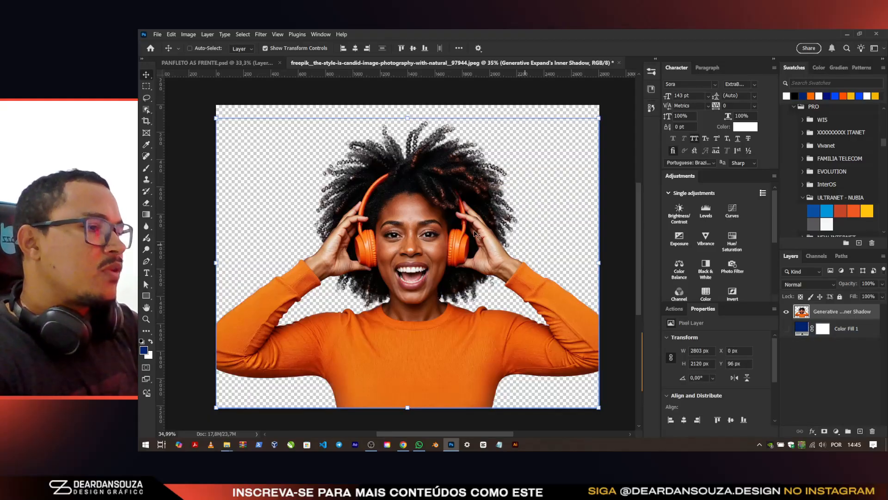
left_click_drag(442, 214, 229, 64)
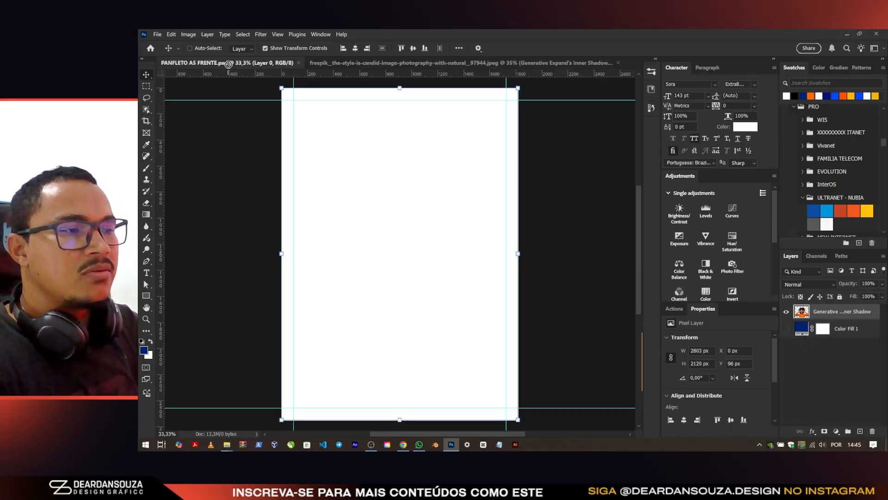
left_click_drag(405, 240, 406, 241)
scroll(525, 264, "down", 1)
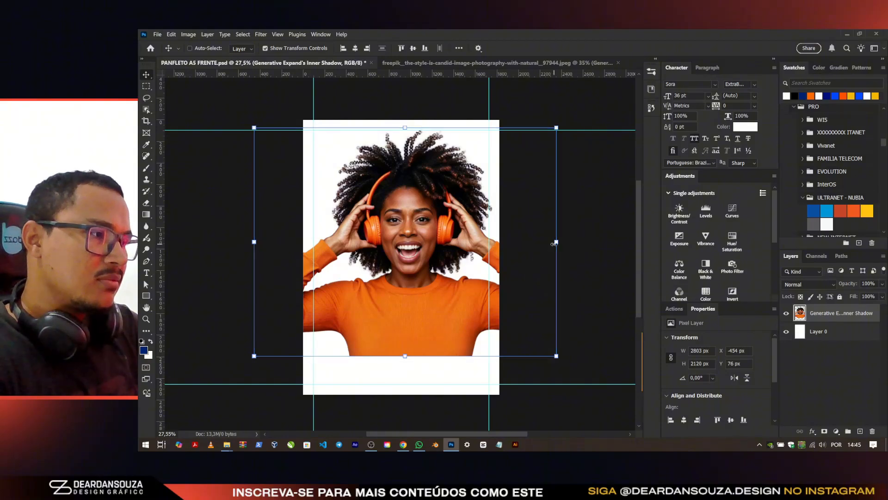
Step: Scale the woman down to about 79.5% and place her centred against the top edge of the flyer
left_click_drag(554, 242, 537, 271)
left_click_drag(407, 300, 415, 257)
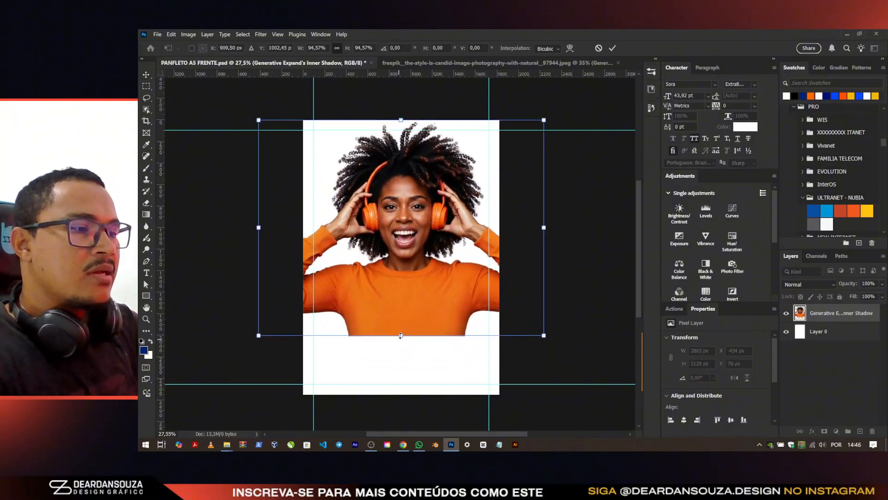
left_click_drag(401, 335, 400, 301)
left_click_drag(407, 239, 402, 238)
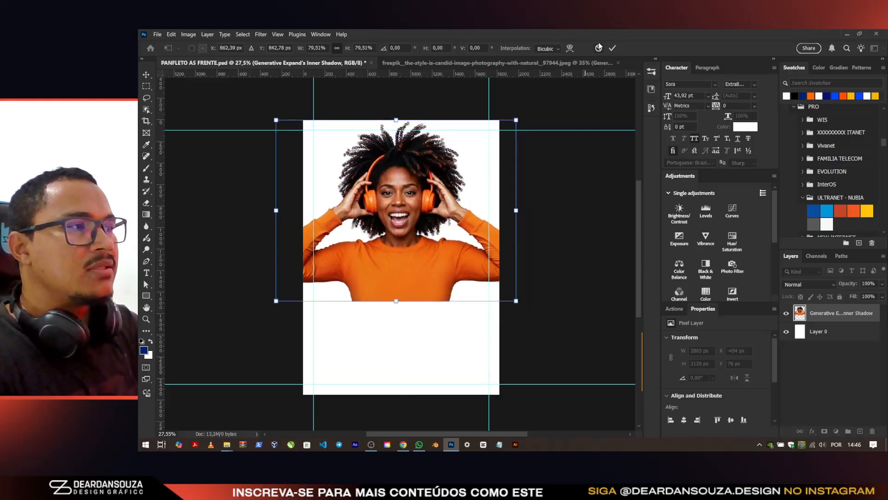
left_click(612, 48)
Step: Add a layer mask to the woman and fade out her lower torso with a vertical black-to-white gradient
left_click(825, 431)
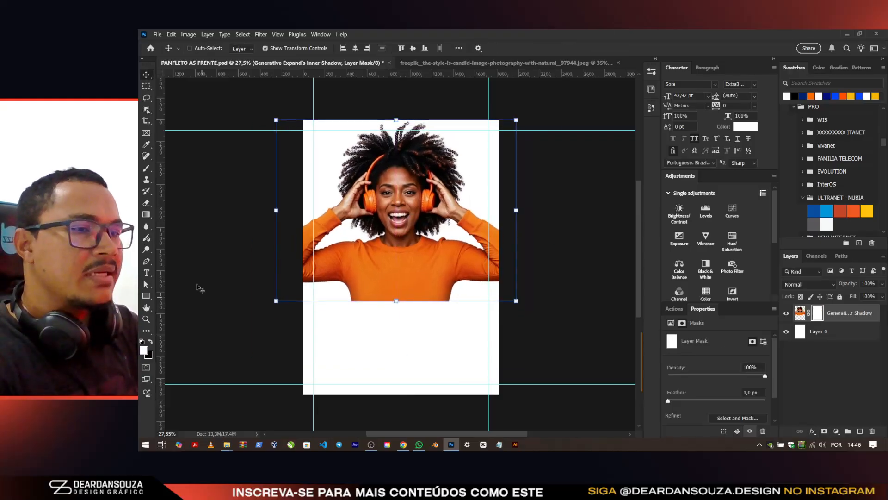
left_click(149, 214)
left_click_drag(454, 291, 420, 254)
left_click_drag(407, 317, 408, 264)
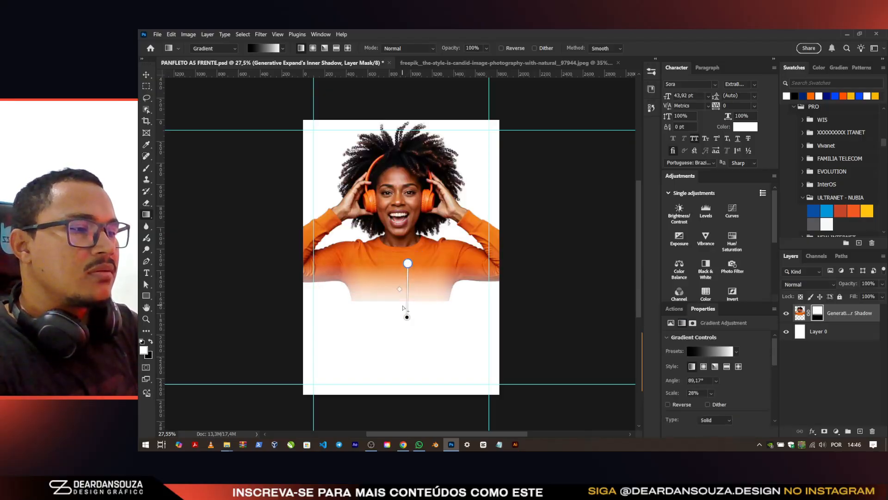
left_click_drag(383, 301, 384, 260)
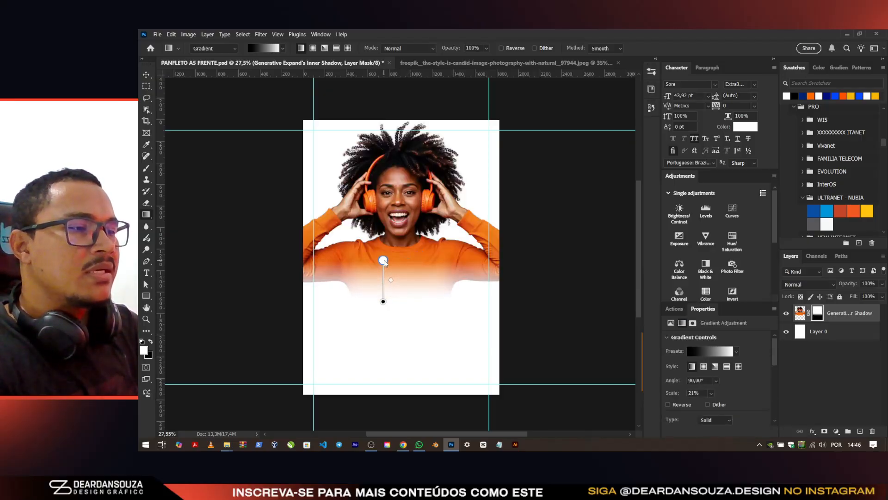
key("v")
scroll(415, 202, "down", 3)
scroll(429, 210, "up", 1)
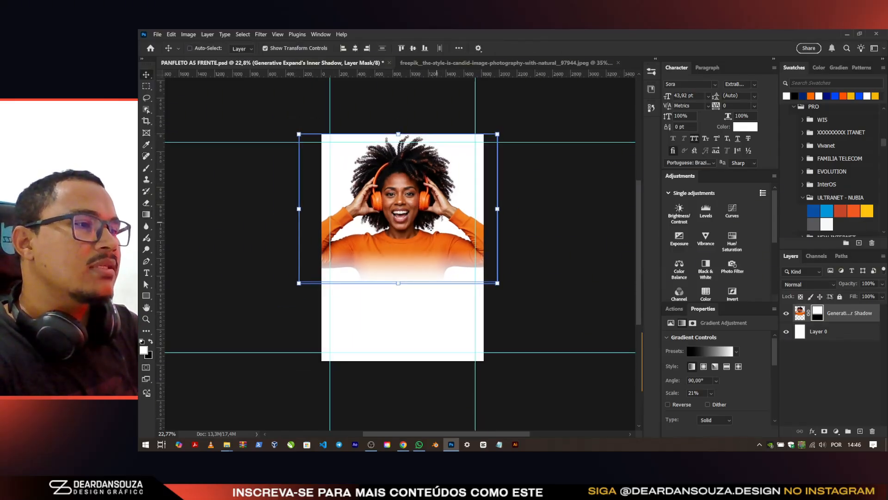
Step: Add a Solid Color fill layer in dark blue #00226e above Layer 0 as the flyer background and save the file
left_click(850, 340)
left_click(836, 432)
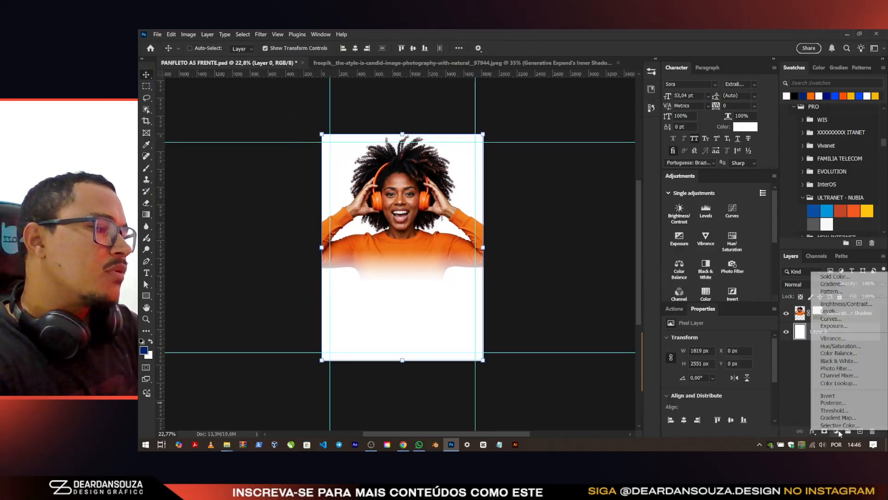
left_click(833, 276)
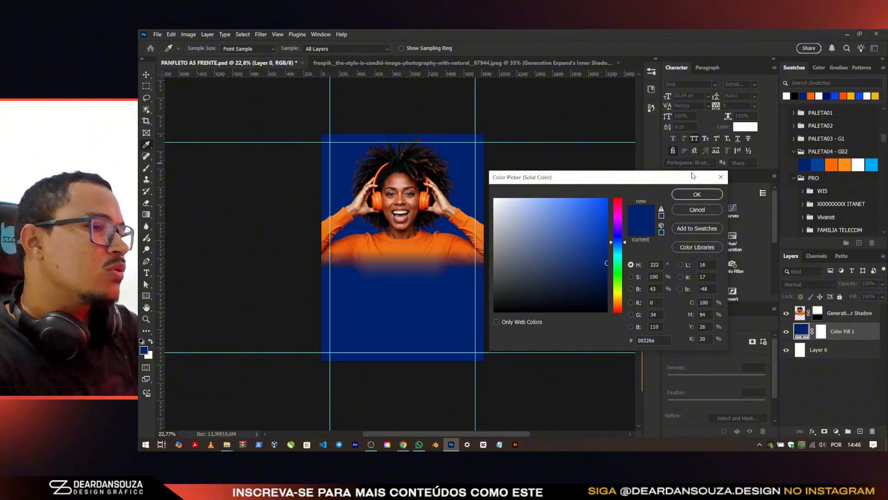
left_click(686, 196)
key("ctrl+s")
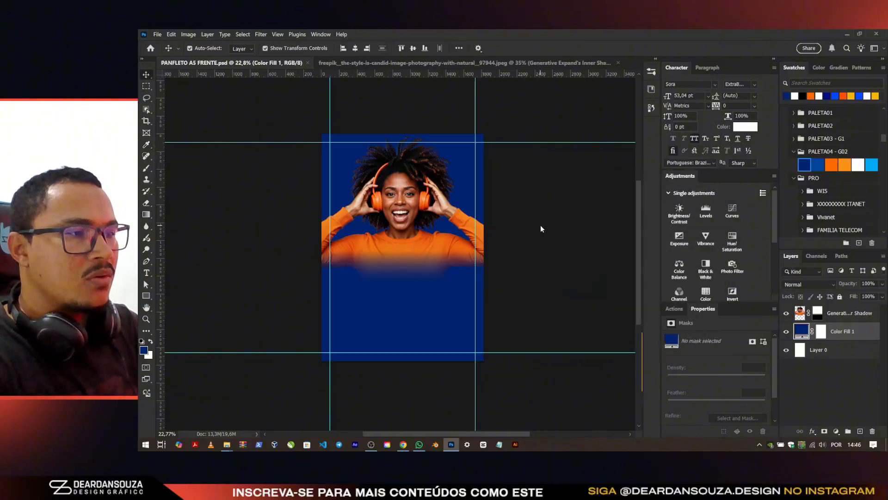
Step: Scale the woman down to about 1913 px wide and move her lower on the flyer
left_click(409, 246, "ctrl")
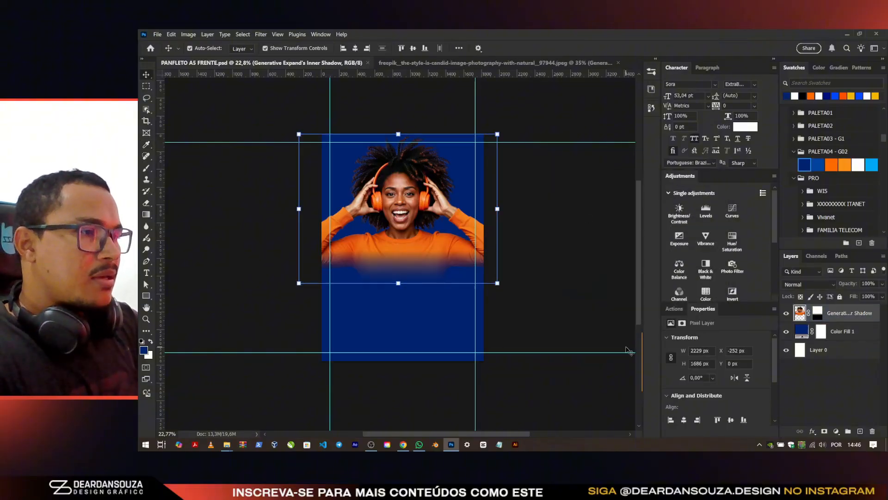
scroll(416, 172, "up", 3)
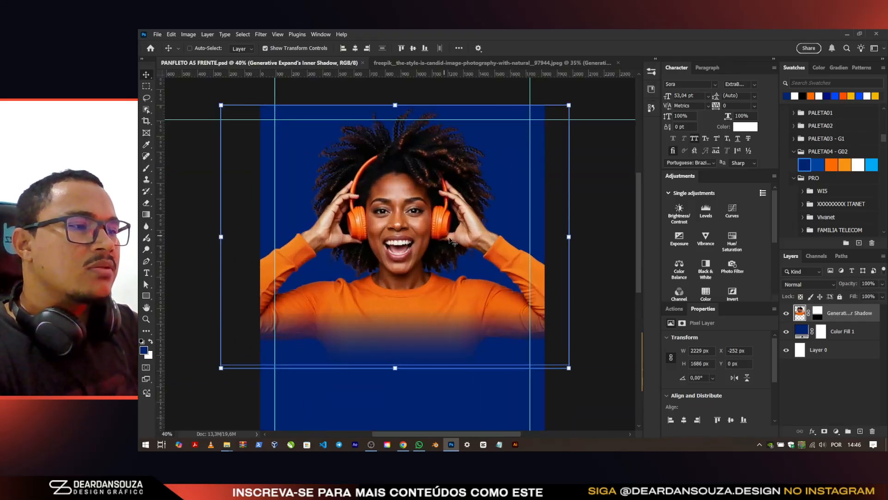
scroll(453, 165, "down", 2)
key("ctrl+t")
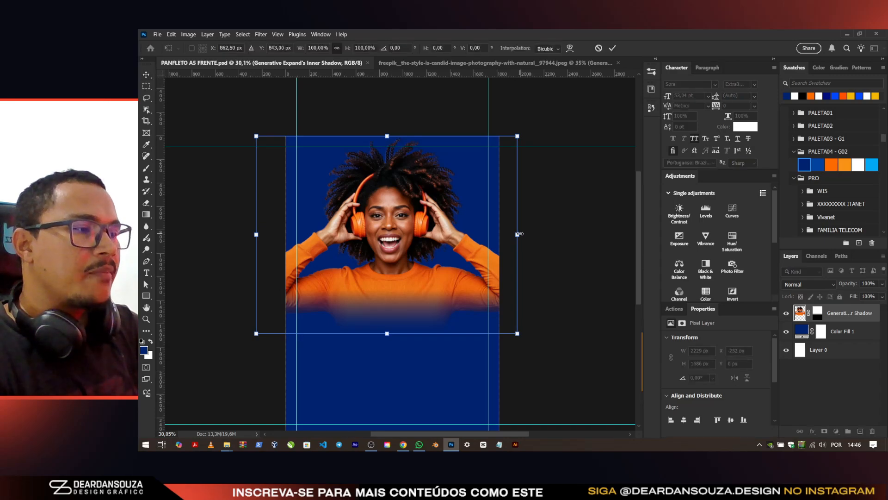
left_click_drag(519, 234, 502, 226)
left_click(611, 48)
left_click_drag(438, 239, 433, 252)
scroll(430, 271, "up", 4)
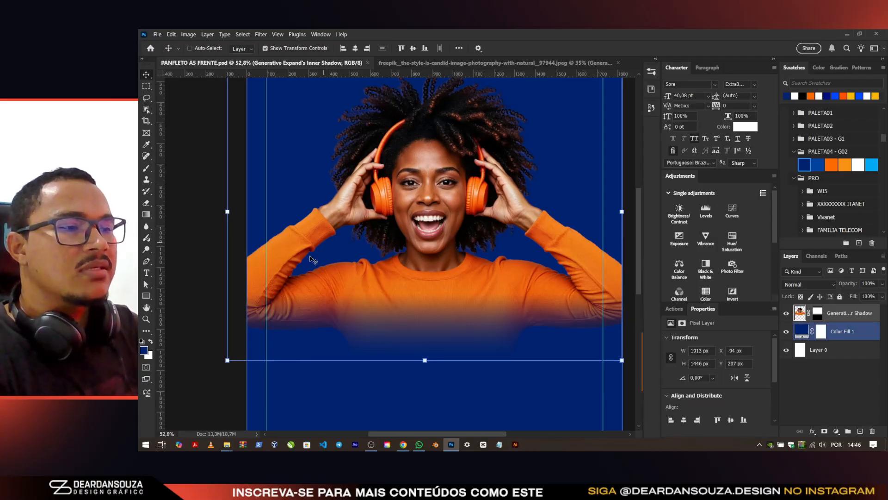
scroll(421, 235, "down", 2)
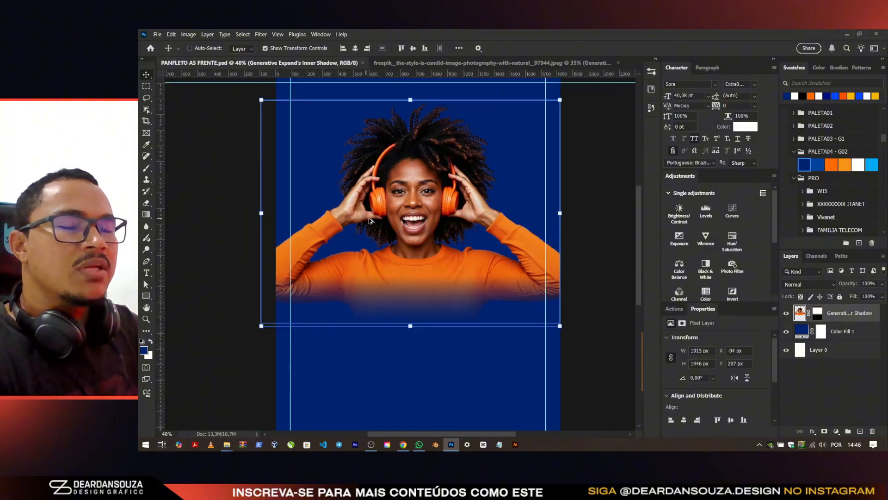
Step: Enlarge the woman by about 120% to 2297 px wide and centre her against the flyer's top edge
scroll(399, 214, "down", 2)
left_click_drag(427, 257, 434, 256)
left_click_drag(402, 318, 402, 340)
left_click_drag(406, 282, 406, 273)
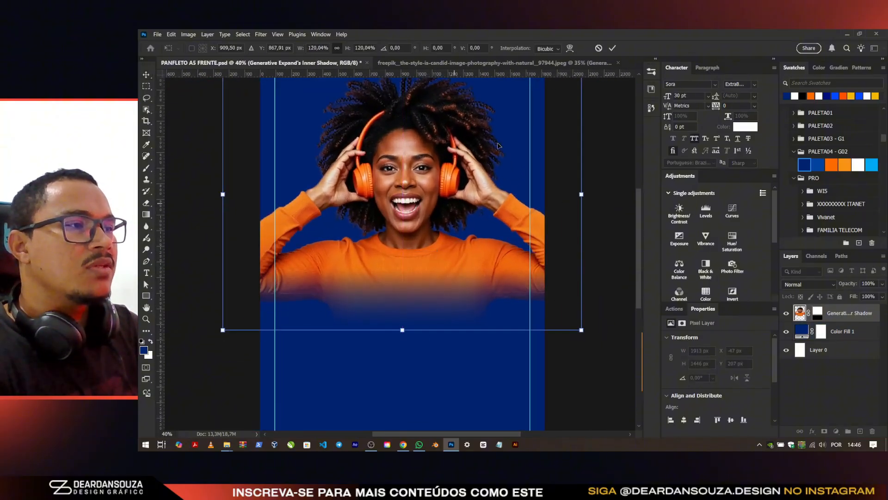
left_click(612, 48)
scroll(415, 185, "down", 2)
scroll(415, 185, "up", 2)
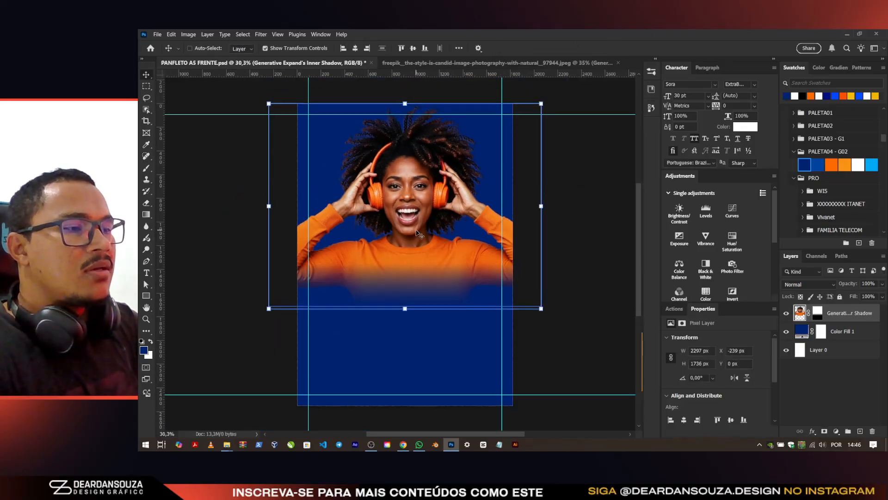
Step: Copy "A MELHOR" from the Google Docs brief and add it as a text line below the woman in Photoshop
key("alt+Tab")
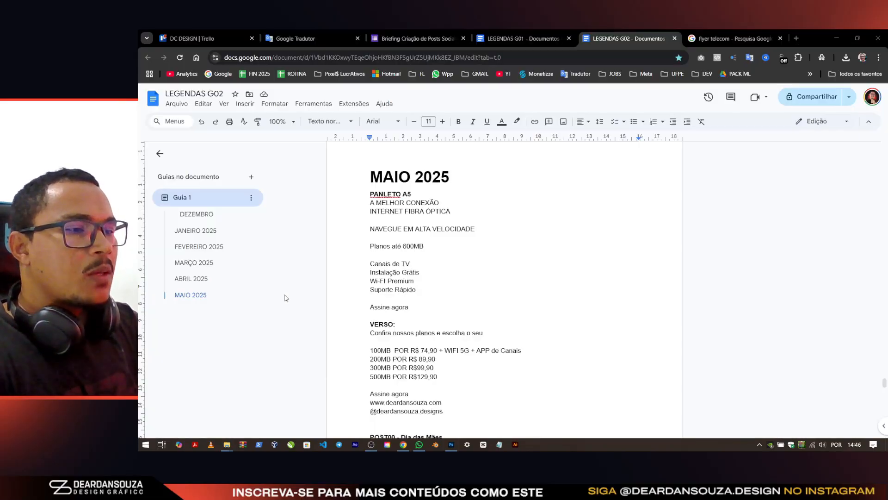
left_click_drag(450, 198, 366, 203)
key("ctrl+c")
key("alt+Tab")
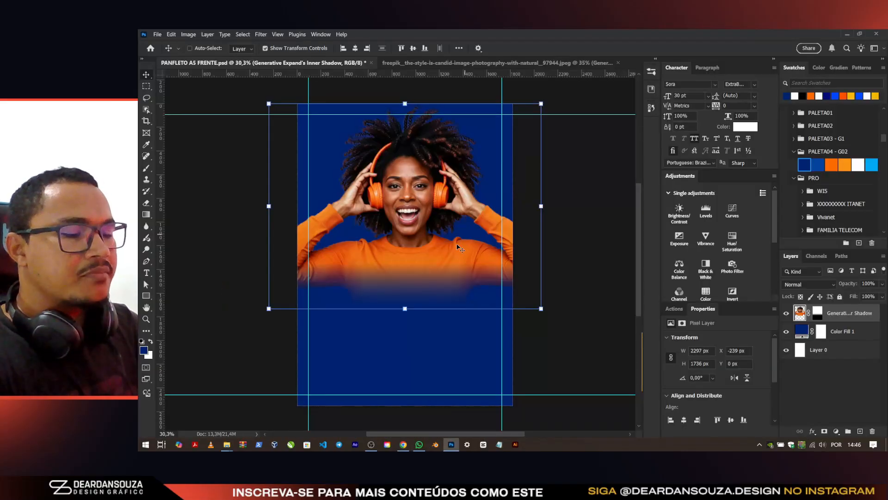
left_click(367, 340)
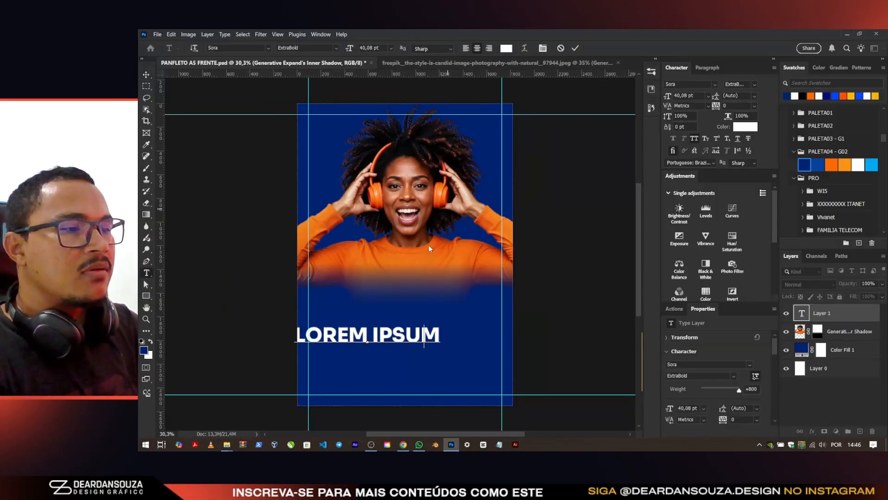
key("ctrl+v")
left_click(575, 48)
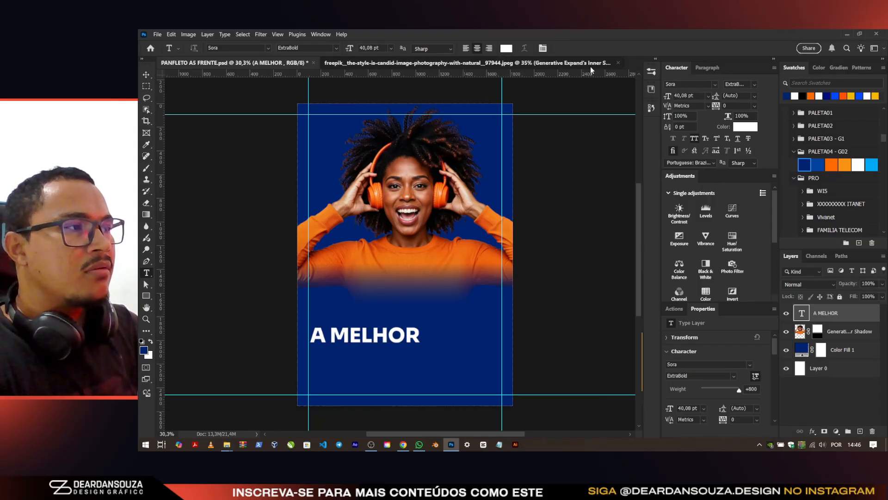
Step: Close the freepik photo document of the headphone woman without saving it
left_click(590, 66)
left_click(619, 62)
left_click(519, 187)
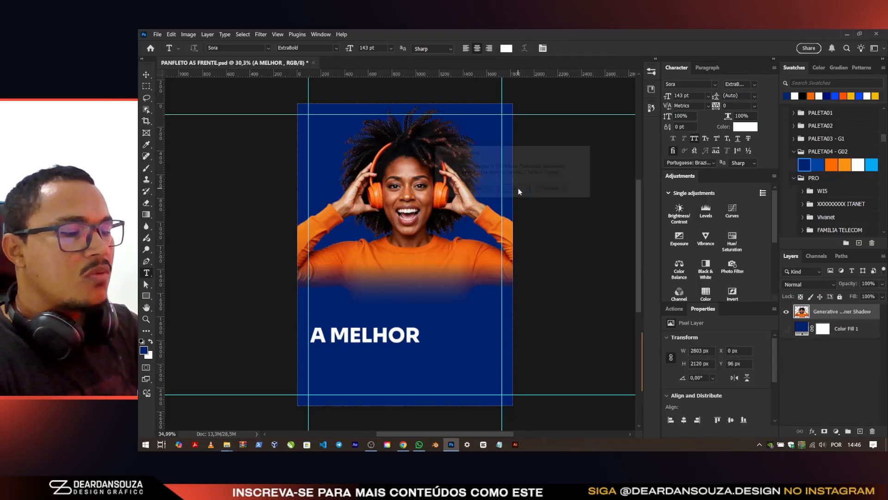
Step: Open ARTE04 05 06.psd from the MAIO 2025 folder as a style reference
key("ctrl+o")
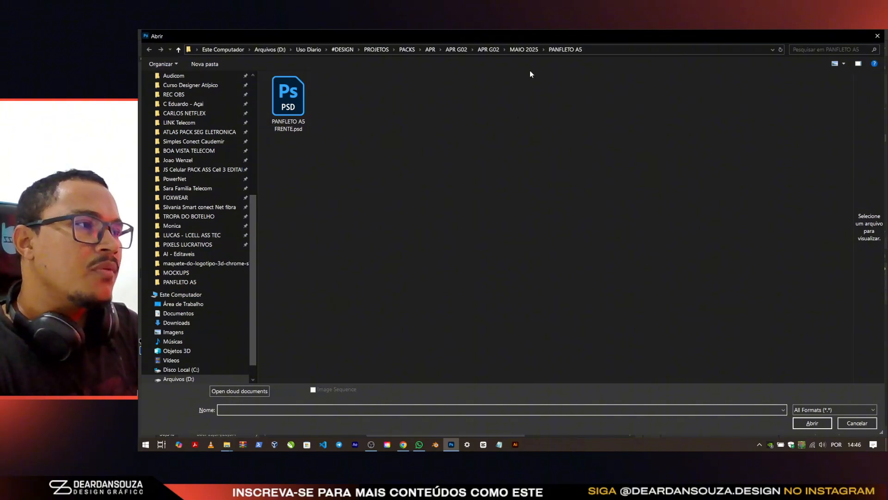
left_click(529, 49)
left_click(580, 95)
left_click(630, 95)
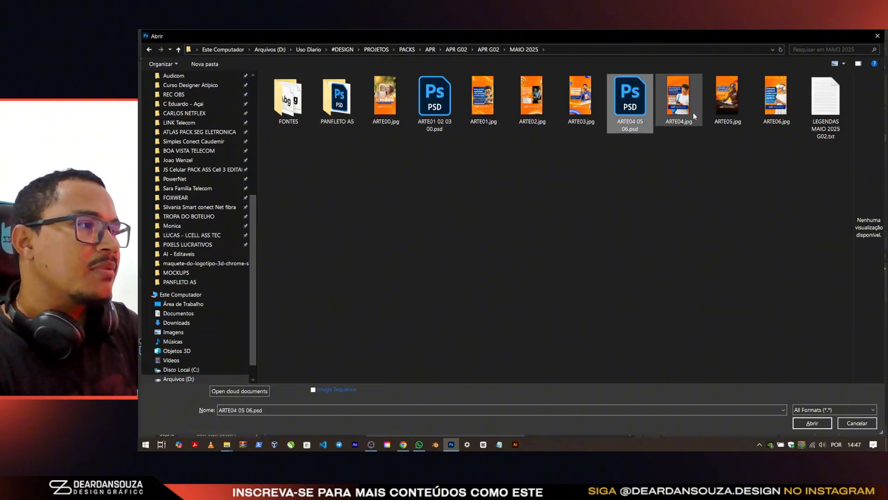
left_click(679, 95)
double_click(634, 105)
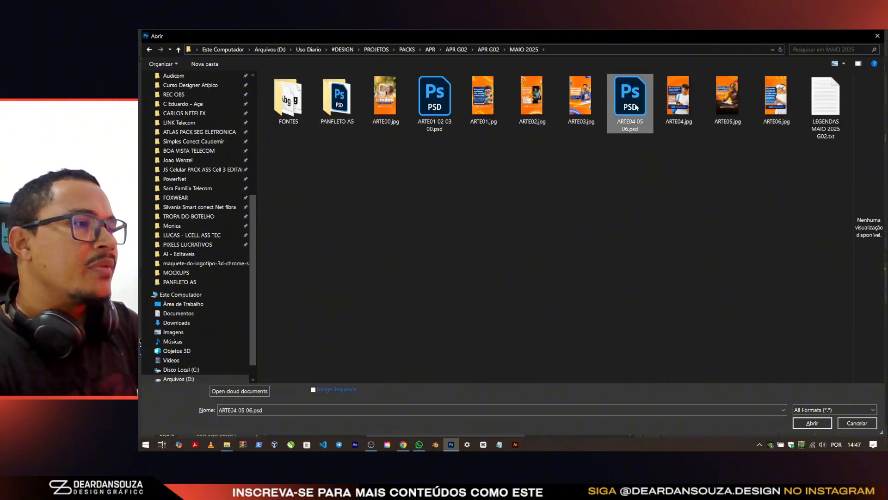
Step: Check which font and weight the ARTE06 title text uses, and close the reference file
left_click(146, 75)
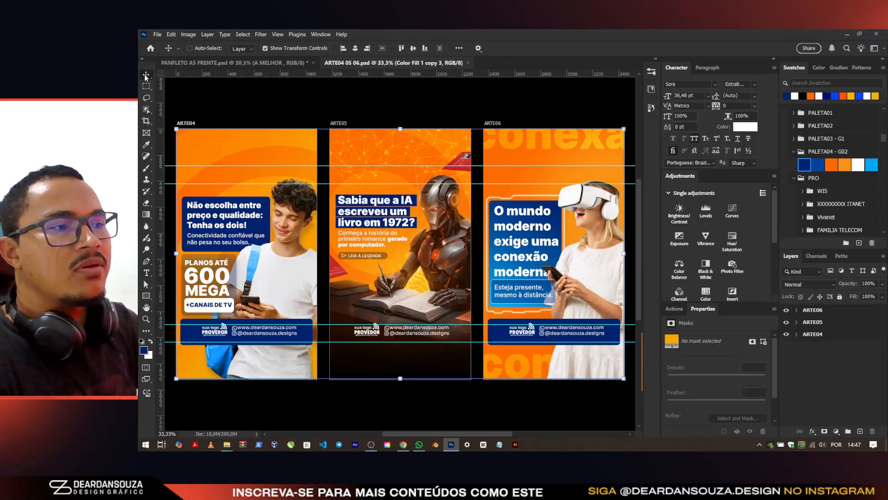
scroll(349, 250, "down", 3)
left_click(800, 383)
scroll(387, 246, "up", 1)
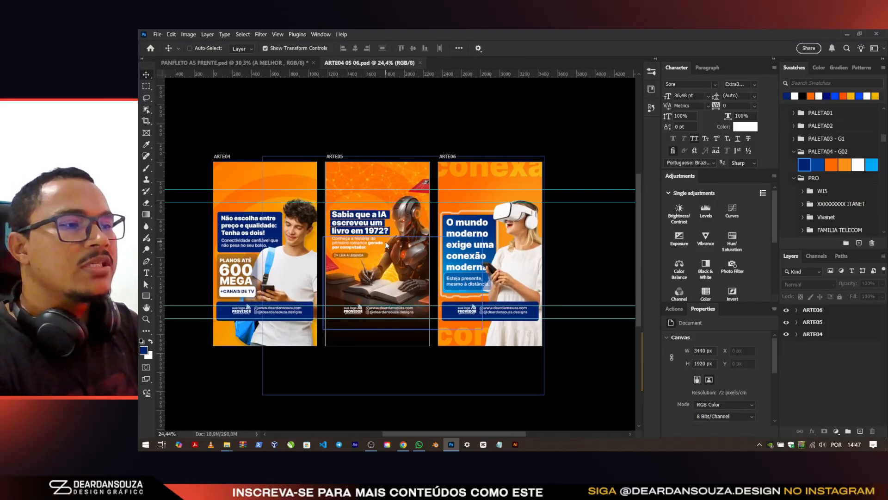
scroll(268, 266, "up", 1)
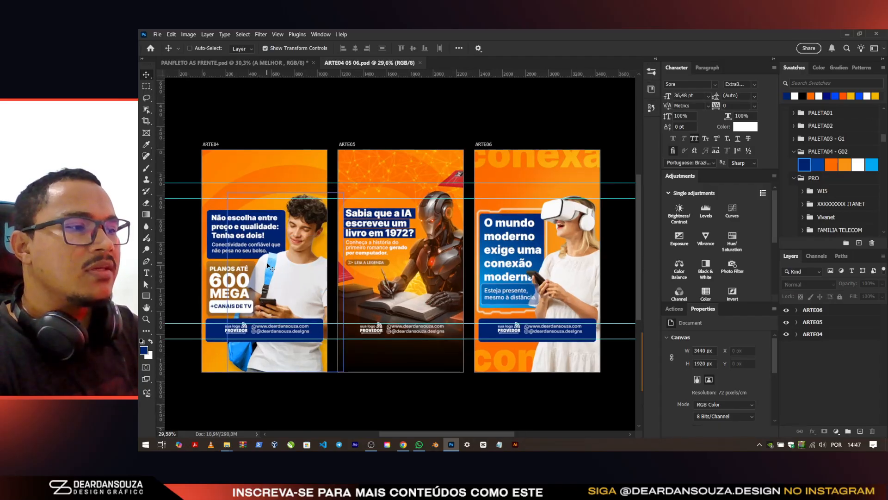
left_click_drag(370, 248, 381, 242)
left_click(531, 222, "ctrl")
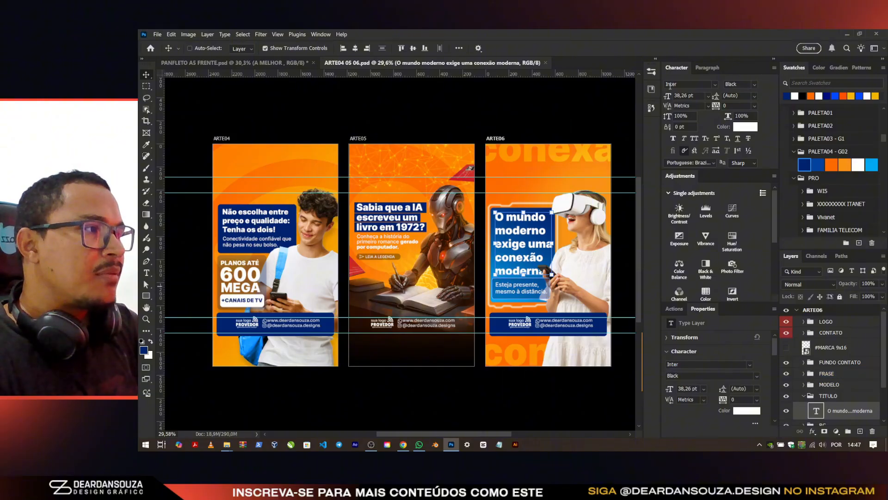
left_click(689, 83)
left_click(635, 83)
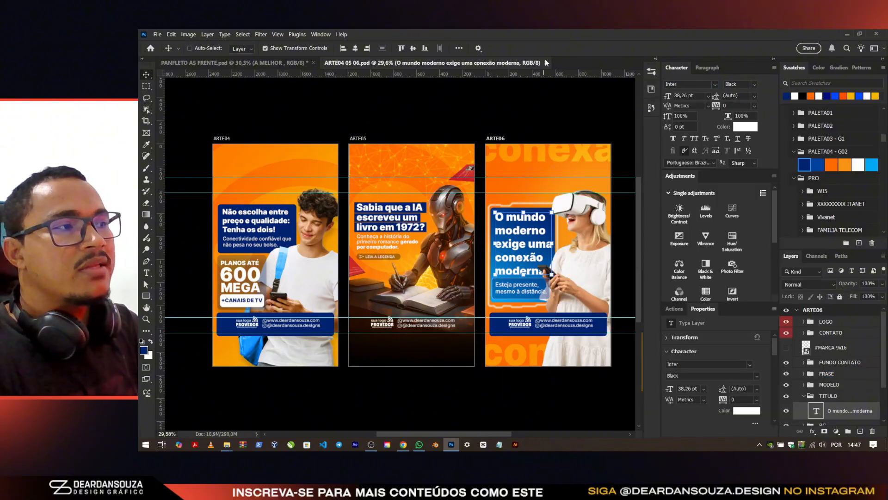
scroll(411, 177, "up", 1)
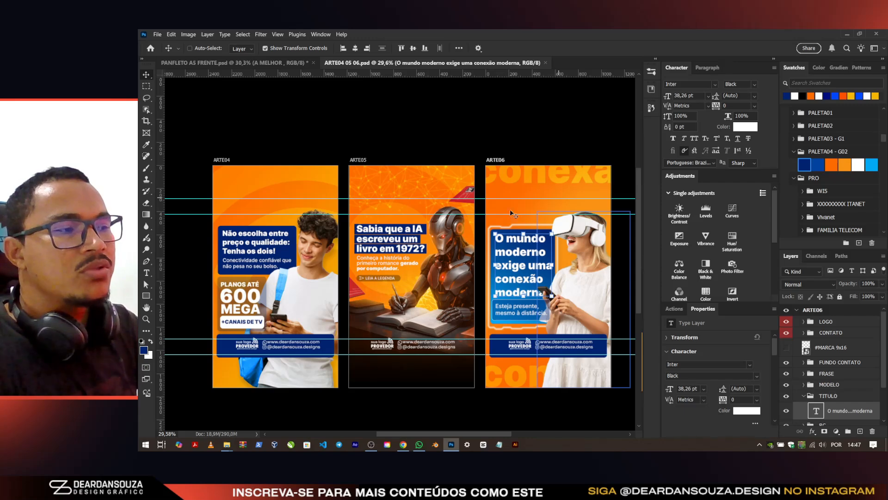
left_click(546, 62)
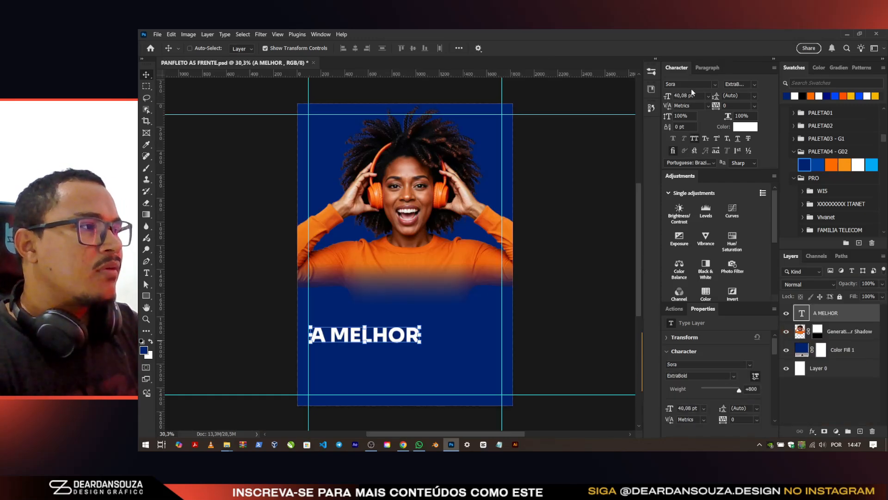
Step: Set the A MELHOR text to Inter Black and move it up over the woman's faded lower torso
type("nter")
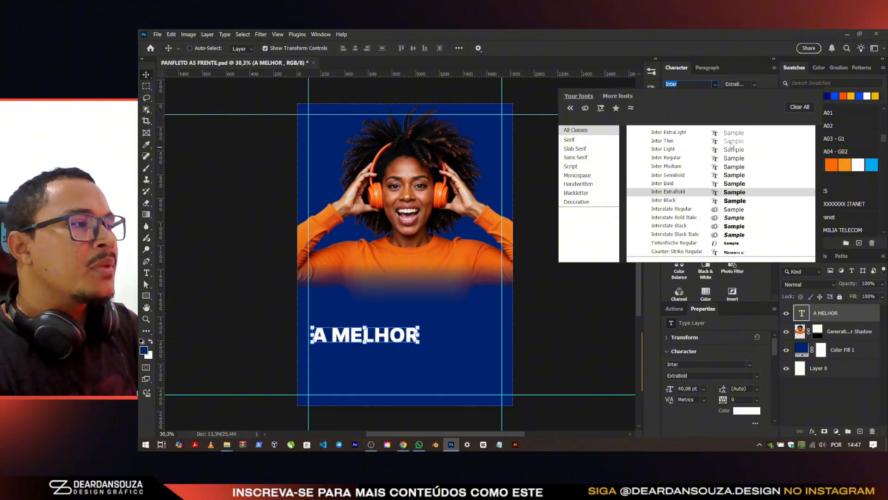
left_click(737, 201)
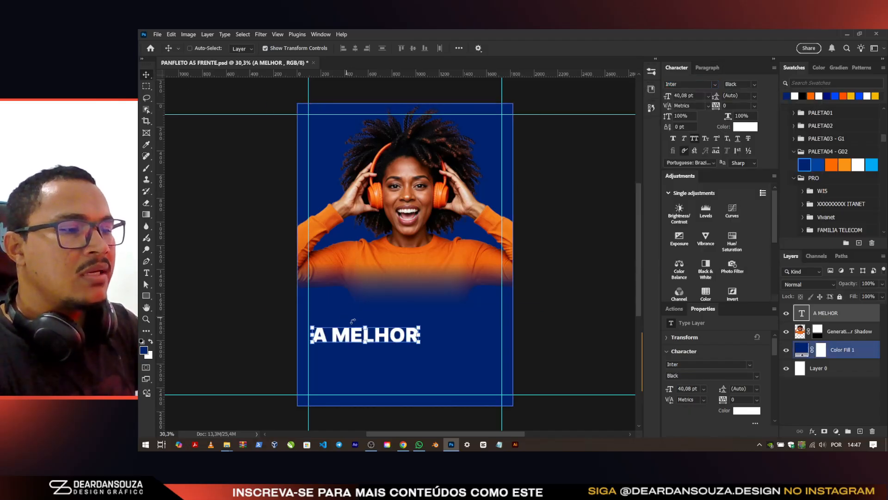
left_click_drag(365, 368, 411, 316)
key("ctrl+t")
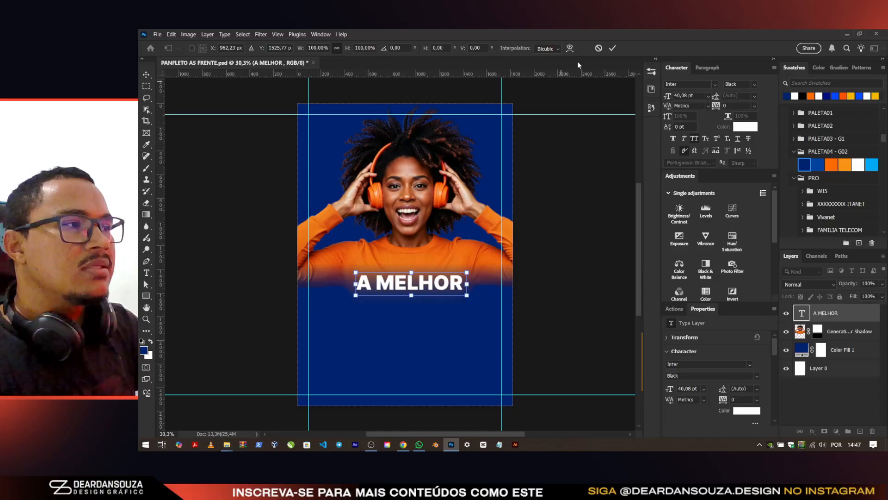
left_click(612, 49)
Step: Duplicate the A MELHOR line just below itself and replace the copy's text with "CONEXÃO" from the Google Docs brief
scroll(435, 288, "up", 5)
left_click_drag(435, 288, 419, 342, "alt")
key("alt+Tab")
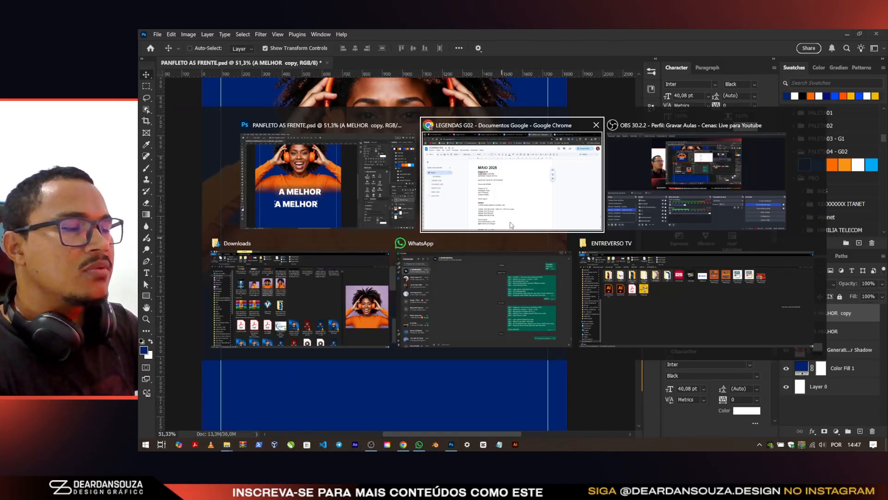
left_click_drag(413, 196, 444, 199)
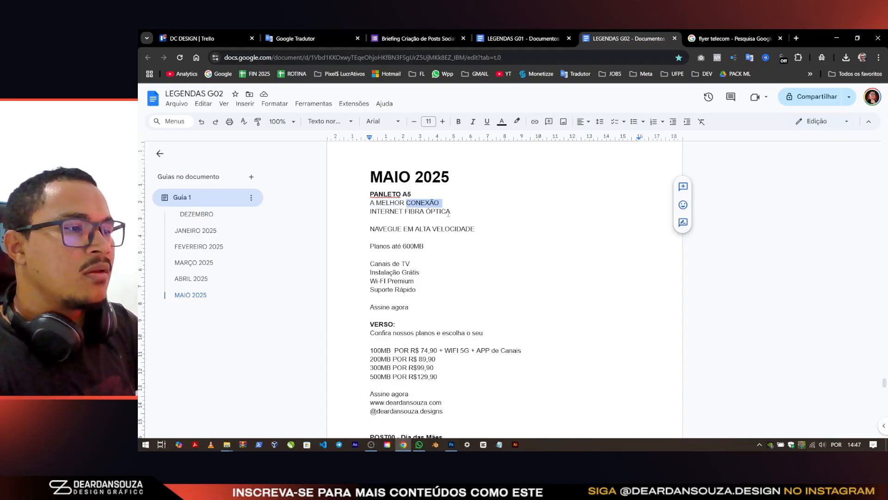
key("alt+Tab")
double_click(399, 322)
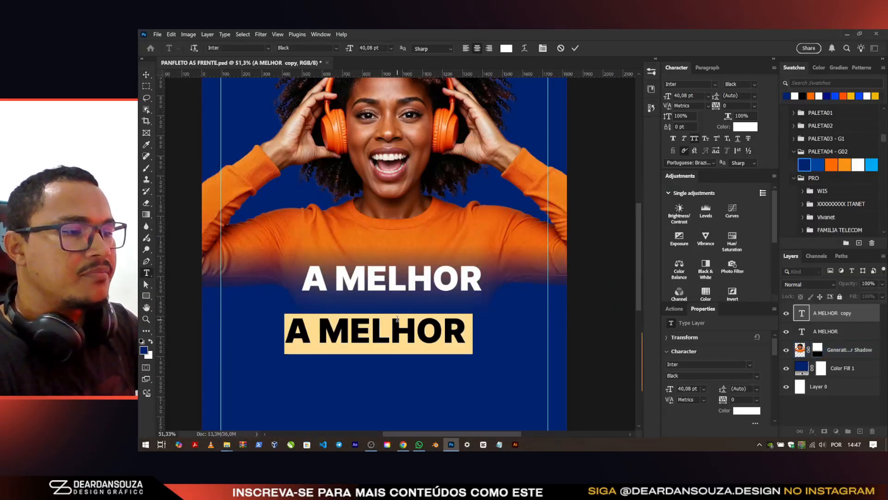
key("ctrl+v")
left_click(575, 48)
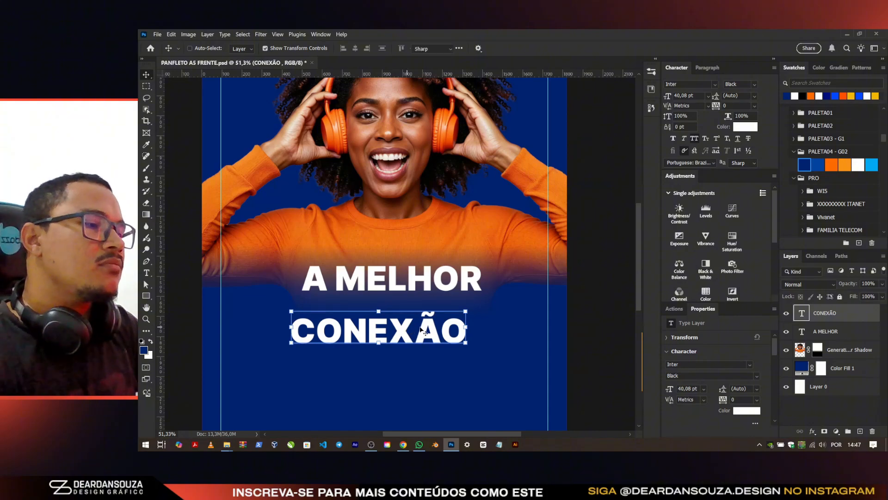
Step: Remove the trailing space from the CONEXÃO text and keep its Black weight
double_click(425, 334)
key("Right")
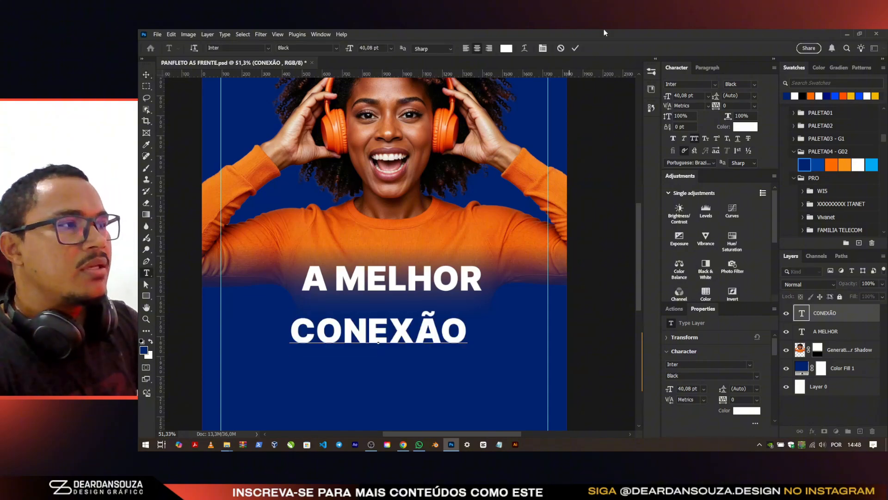
left_click(575, 48)
key("v")
left_click(754, 84)
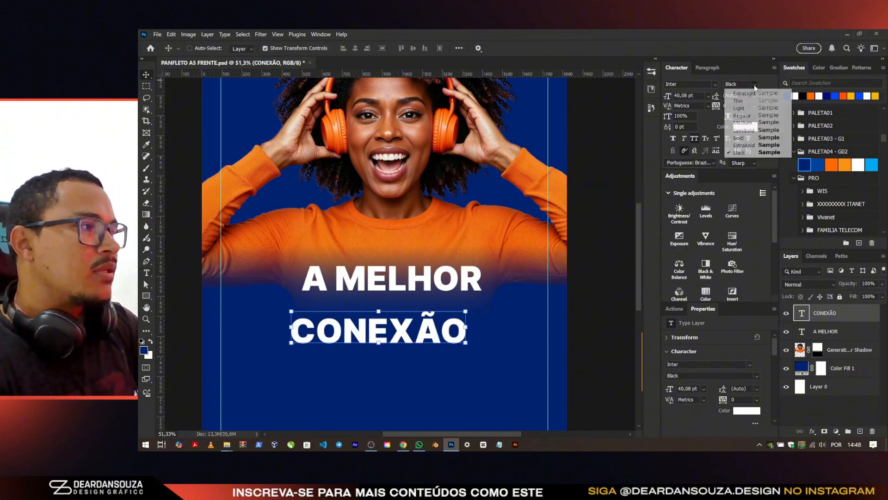
left_click(755, 87)
Step: Enlarge the CONEXÃO text to 67,48 pt and move it up against the A MELHOR line
key("ctrl+t")
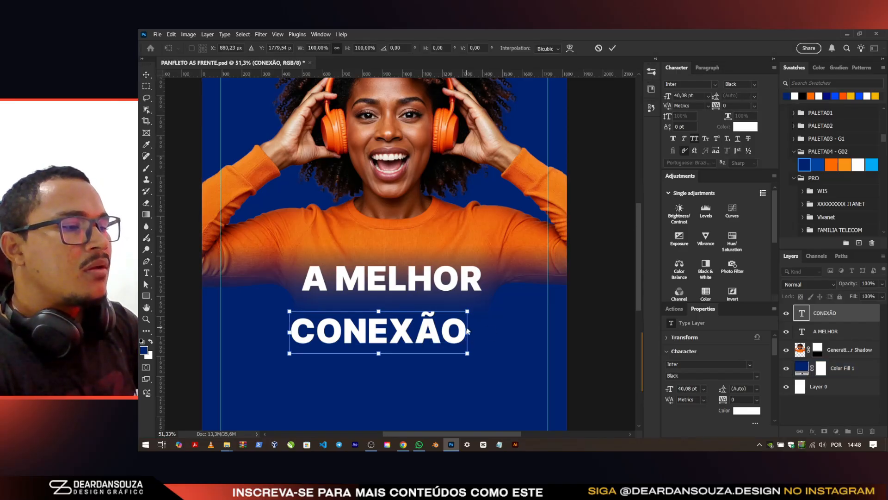
left_click_drag(469, 331, 426, 315)
left_click(612, 48)
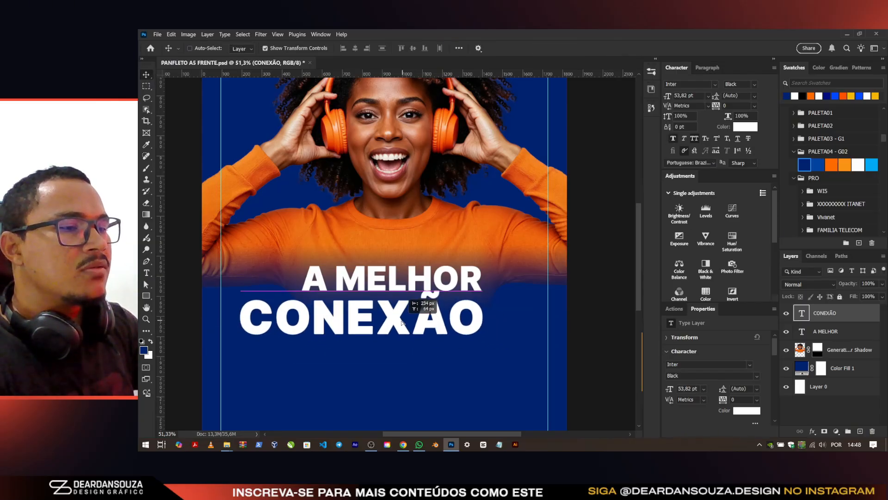
left_click_drag(486, 308, 547, 313)
left_click(612, 49)
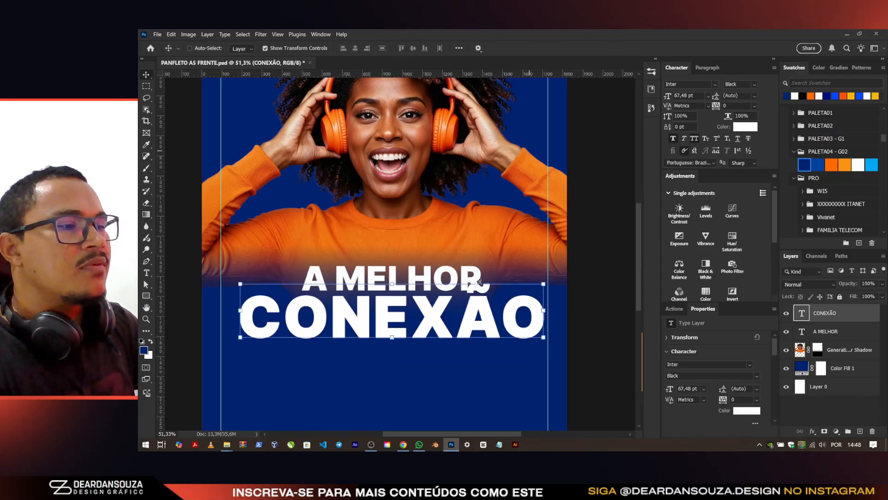
left_click_drag(486, 319, 488, 295)
left_click_drag(543, 293, 535, 293)
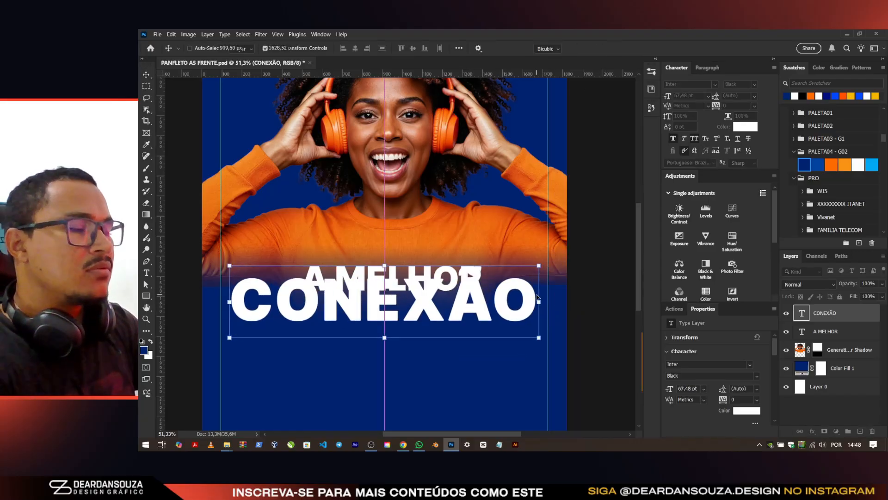
Step: Set alignment relative to the canvas and centre CONEXÃO horizontally on the page
left_click(459, 48)
left_click(488, 131)
left_click(485, 145)
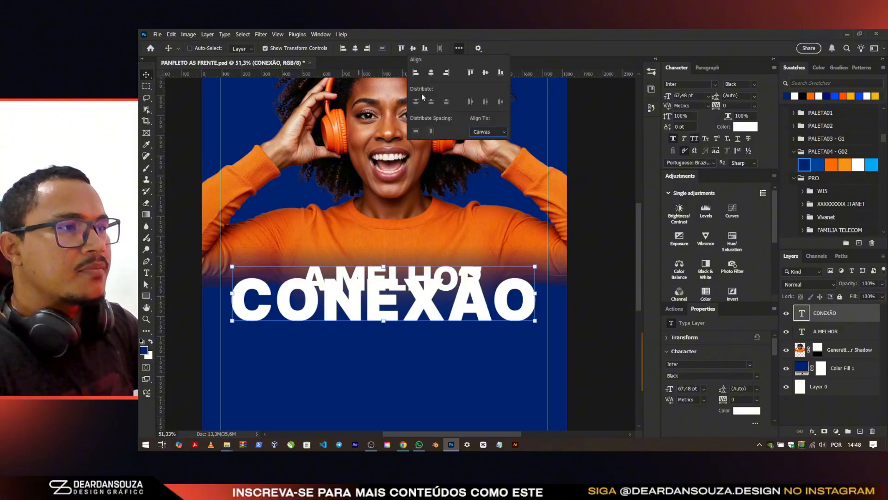
left_click(356, 49)
Step: Move A MELHOR up above CONEXÃO, reduce it to 34,25 pt and centre it horizontally on the canvas
left_click(805, 330)
left_click_drag(455, 386, 455, 366)
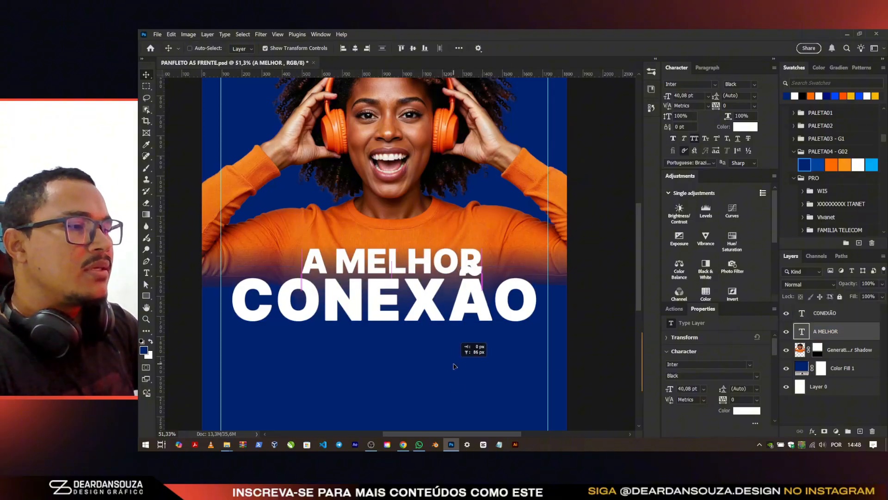
left_click_drag(486, 272, 451, 265)
key("Return")
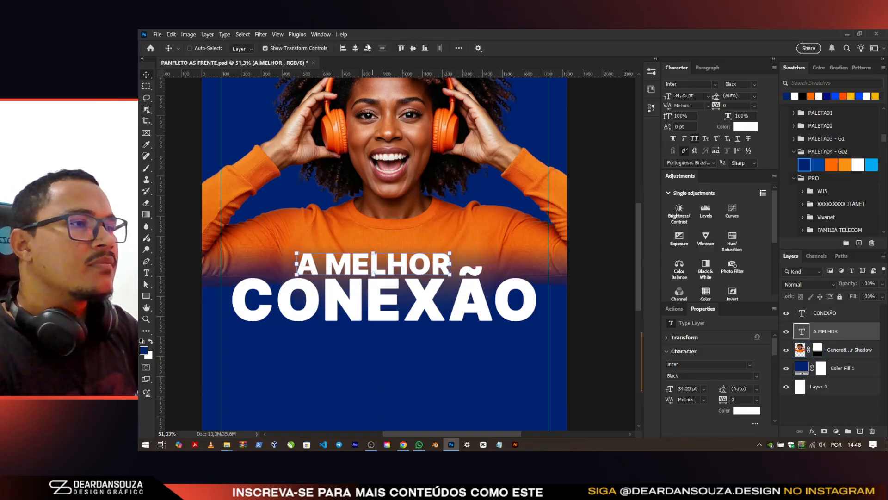
left_click(355, 49)
Step: Duplicate A MELHOR below CONEXÃO and replace the copy's text with "INTERNET FIBRA ÓPTICA" from the Google Docs brief
left_click_drag(384, 263, 378, 365, "alt")
key("alt+Tab")
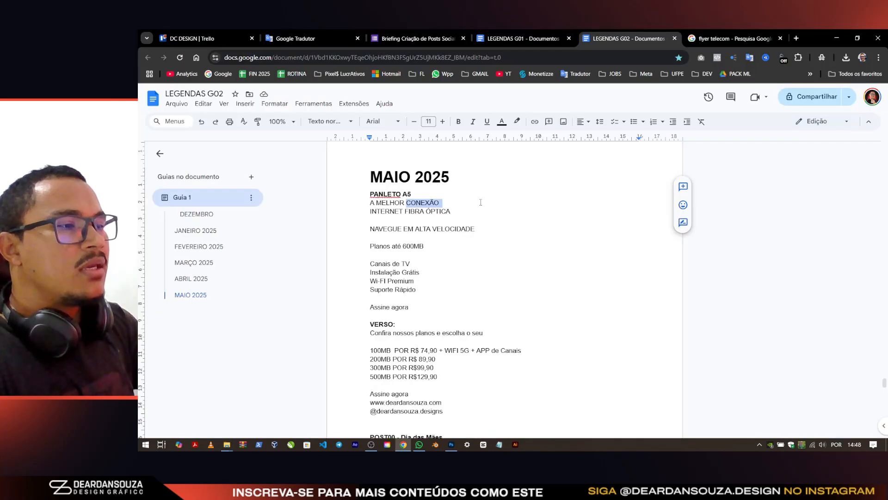
left_click_drag(452, 211, 357, 216)
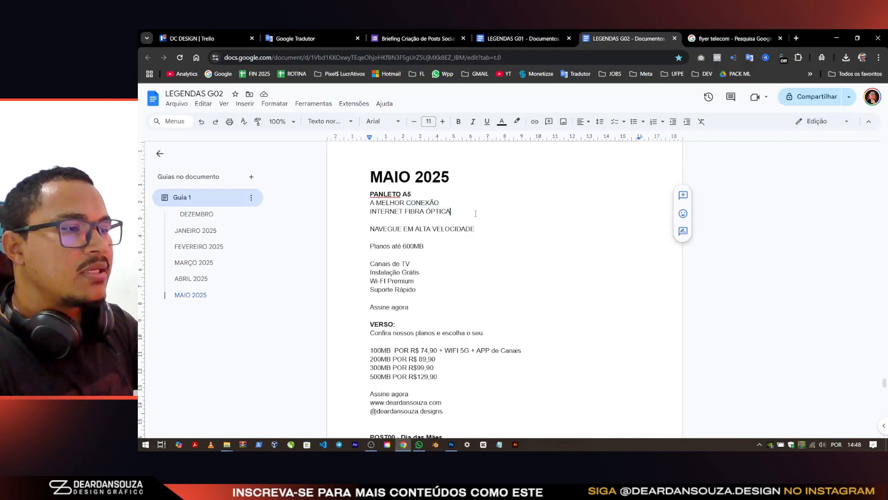
left_click_drag(475, 213, 369, 215)
key("alt+Tab")
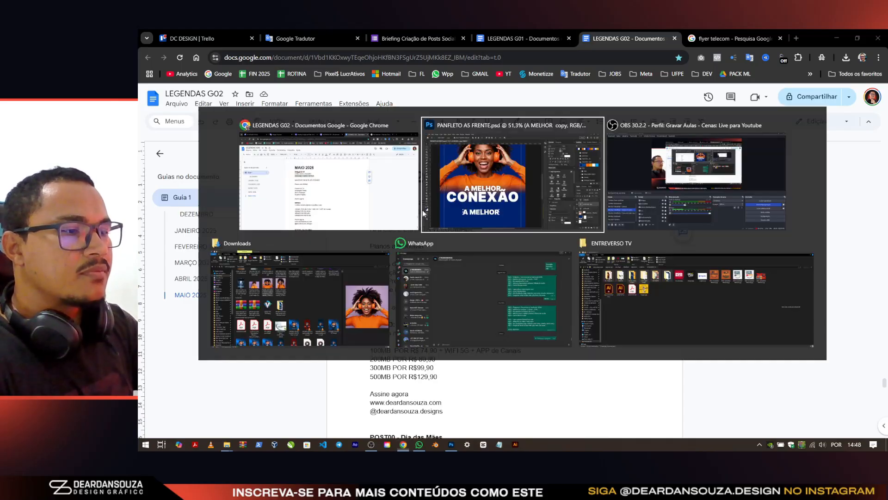
double_click(402, 362)
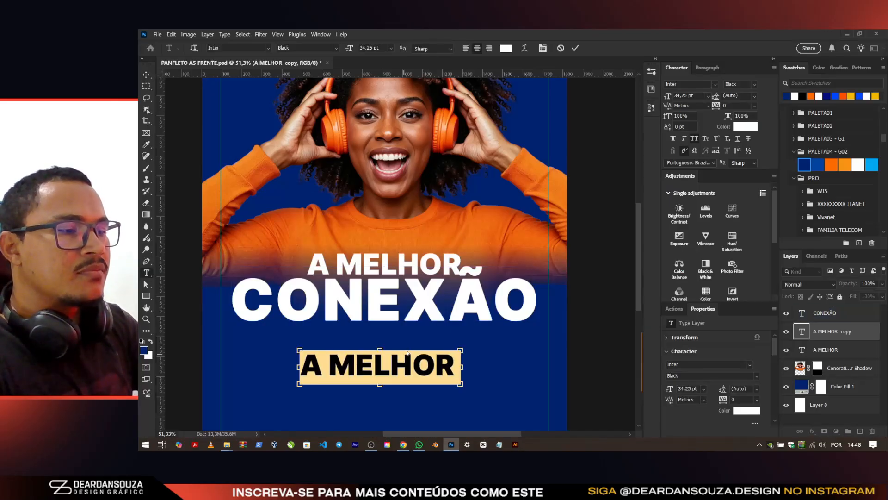
key("ctrl+v")
key("ctrl+Return")
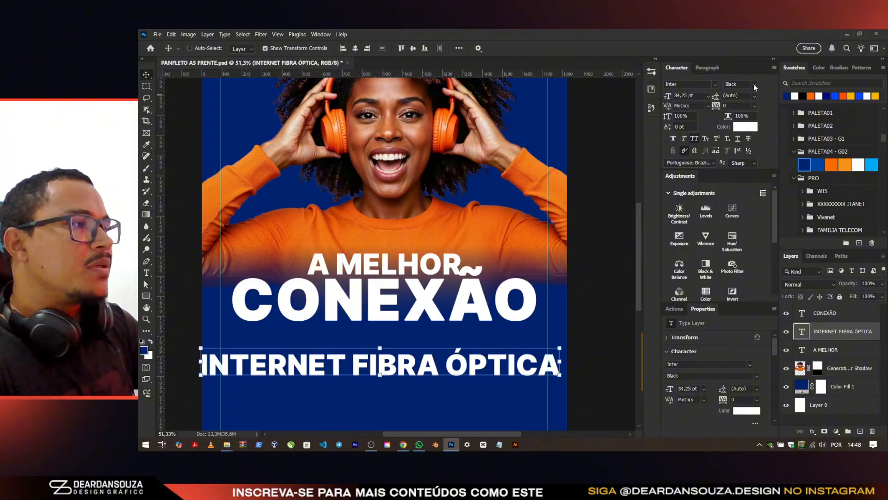
Step: Set INTERNET FIBRA ÓPTICA to Inter SemiBold, scale it down and centre it just beneath CONEXÃO
left_click(755, 88)
left_click(740, 131)
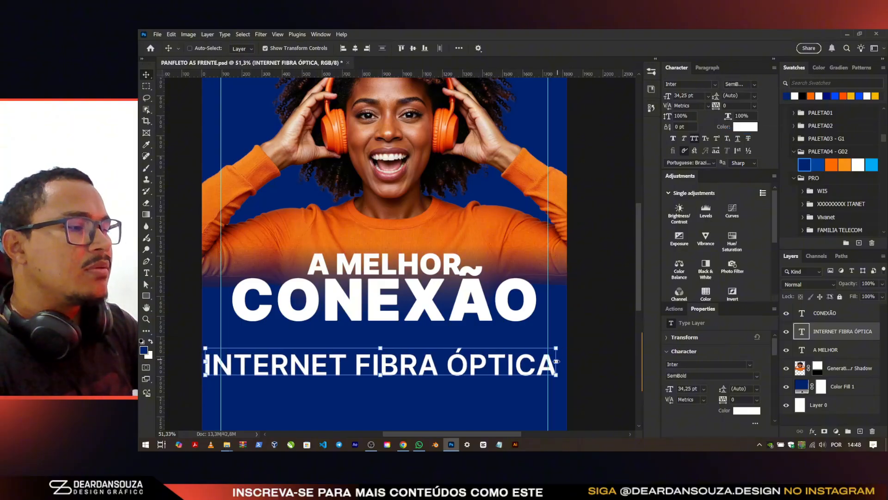
left_click_drag(557, 361, 456, 298)
key("Return")
left_click(355, 48)
scroll(407, 351, "up", 3)
scroll(526, 204, "down", 3)
Step: Duplicate the CONEXÃO text and enlarge the copy to 162,37 pt so it runs past both page edges
left_click(460, 256, "ctrl")
scroll(352, 268, "down", 3)
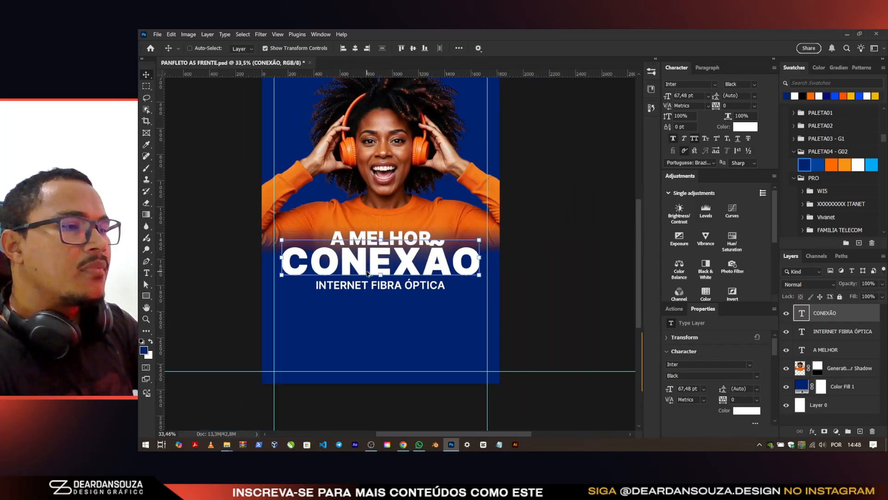
left_click_drag(431, 261, 489, 307)
left_click_drag(374, 310, 376, 287)
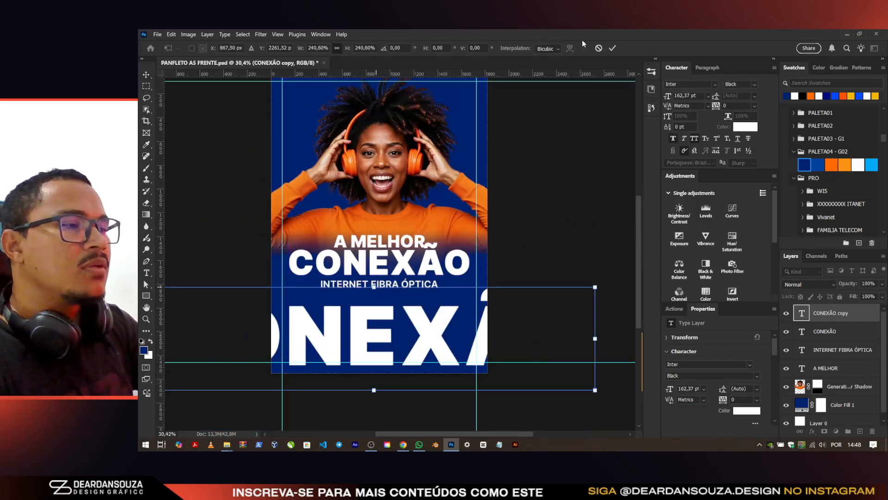
left_click(613, 48)
Step: Set the oversized CONEXÃO copy to Overlay and place it behind the woman at head height, below her layer
left_click(796, 284)
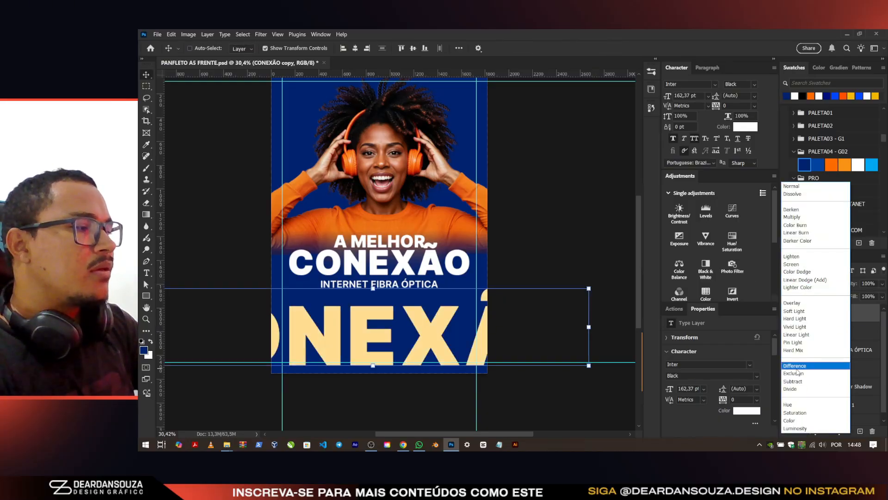
left_click(795, 304)
left_click_drag(420, 342, 451, 188)
left_click_drag(820, 335, 823, 395)
scroll(424, 217, "up", 1)
mouse_move(425, 217)
left_mouse_down()
mouse_move(423, 263)
mouse_move(419, 217)
left_mouse_up()
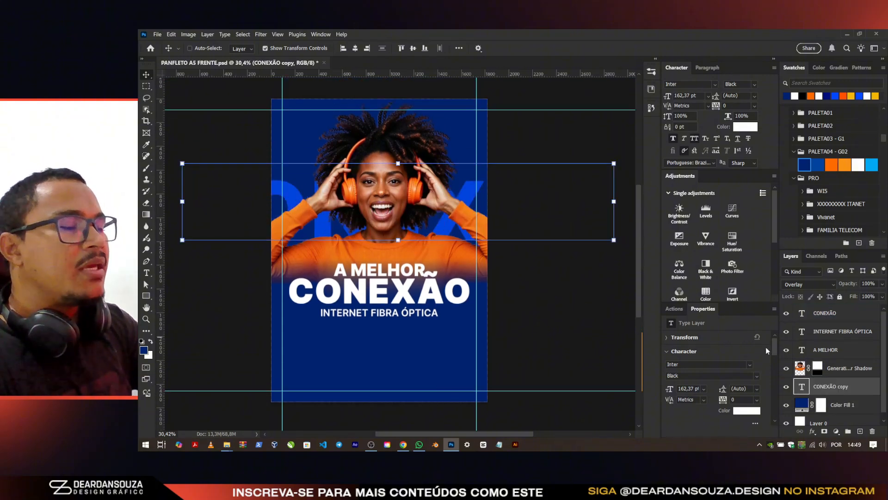
Step: Rasterize the oversized CONEXÃO copy and soften its letters around the woman with the Smudge tool
right_click(824, 388)
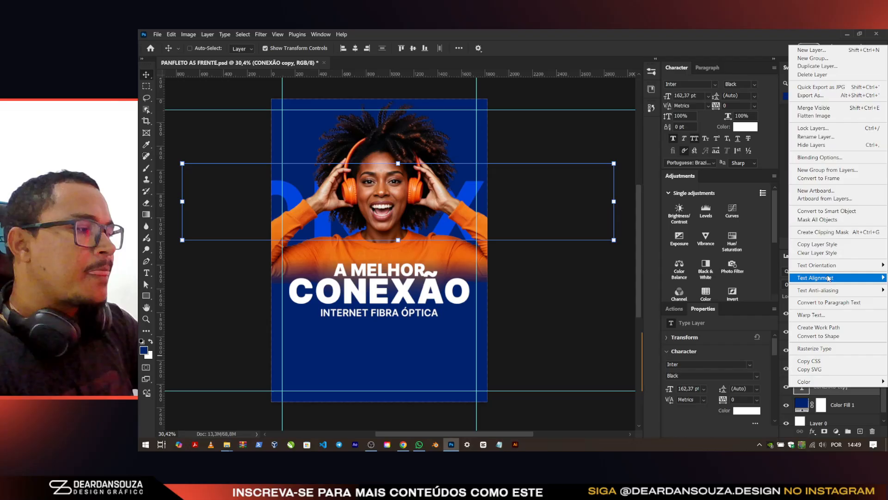
left_click(829, 348)
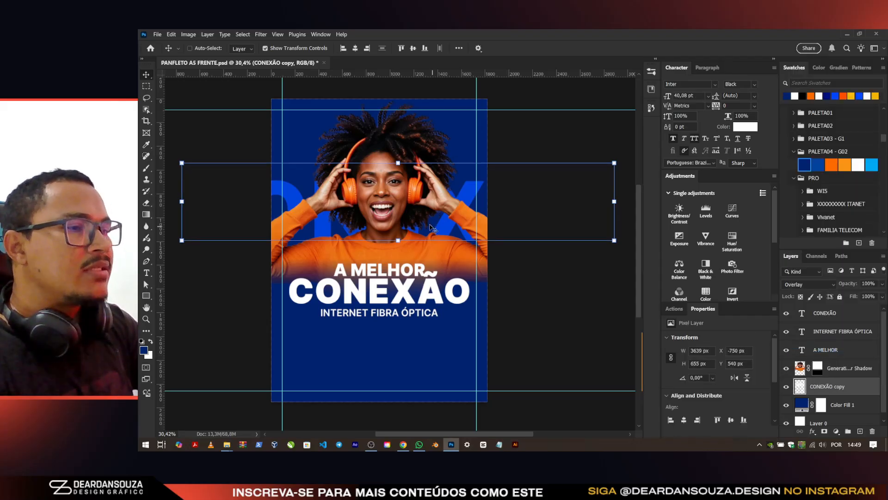
left_click(146, 226)
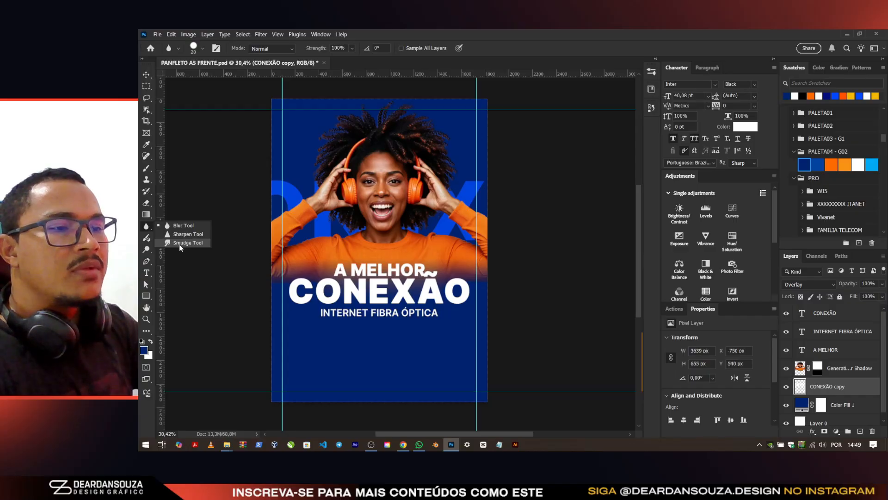
left_click(180, 243)
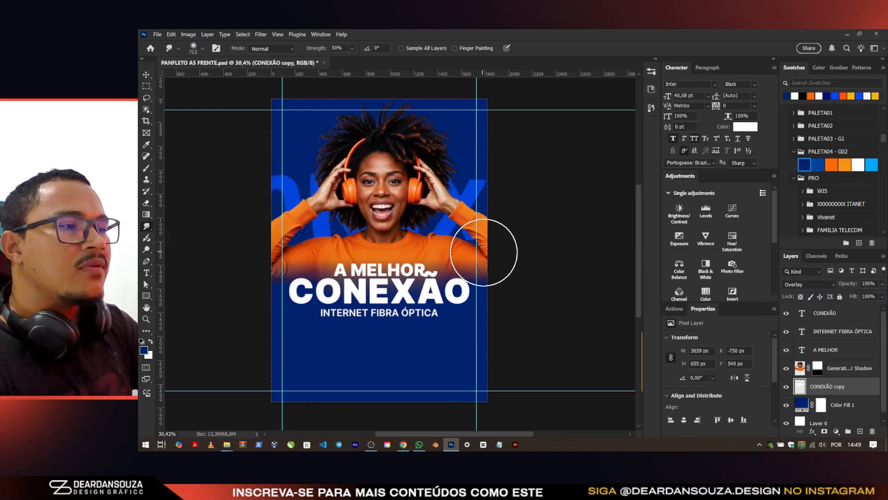
mouse_move(484, 252)
left_mouse_down()
mouse_move(413, 261)
mouse_move(464, 239)
mouse_move(410, 178)
mouse_move(346, 252)
left_mouse_up()
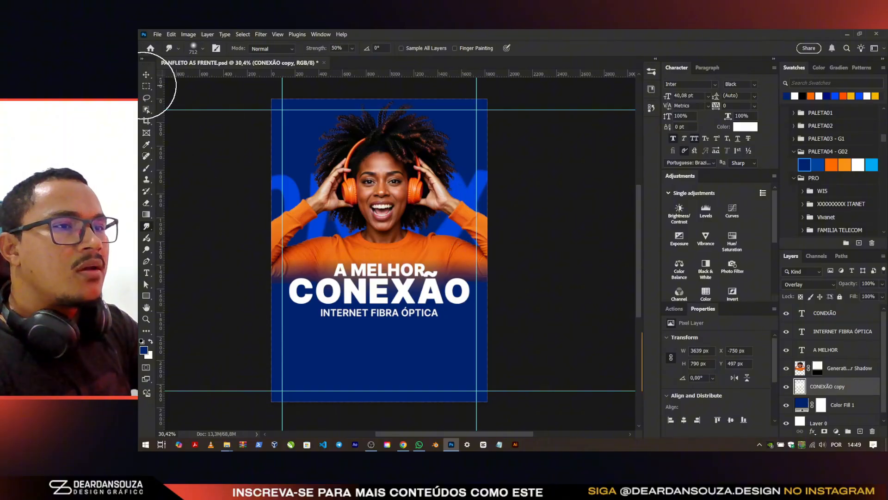
left_click(146, 75)
left_click_drag(324, 232, 451, 228)
left_click(189, 48)
Step: Duplicate the Color Fill 1 background, recolour the copy with the PALETA04 - G02 light blue and invert its mask to black
left_click(844, 405)
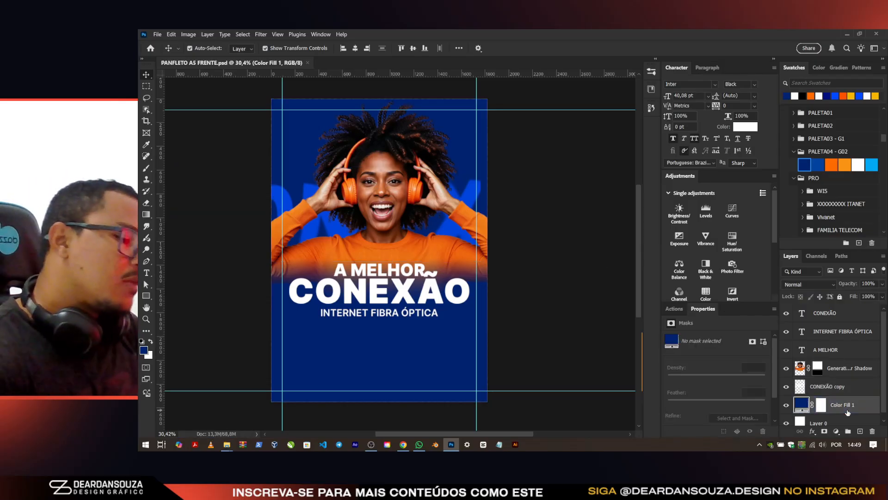
key("ctrl+j")
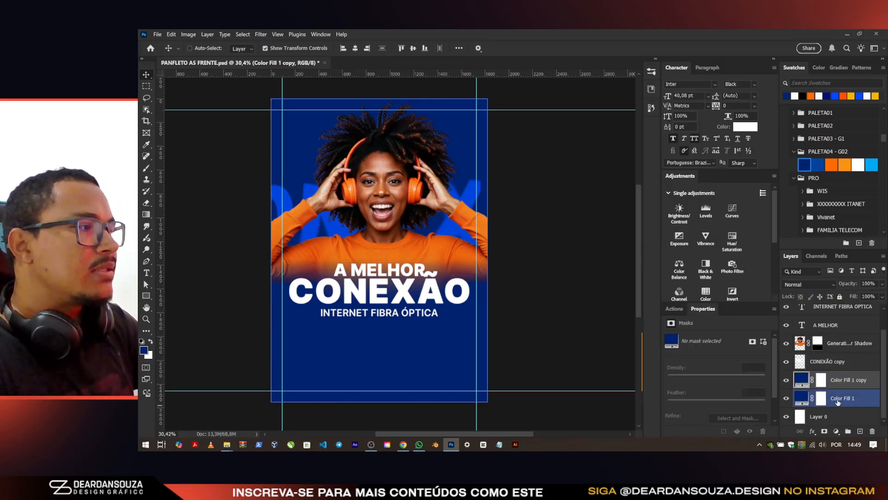
left_click(872, 164)
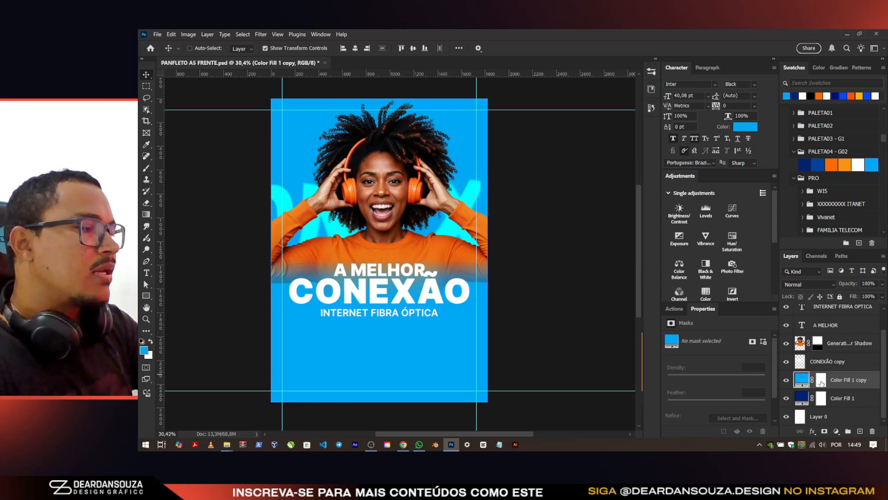
left_click(821, 380)
key("ctrl+i")
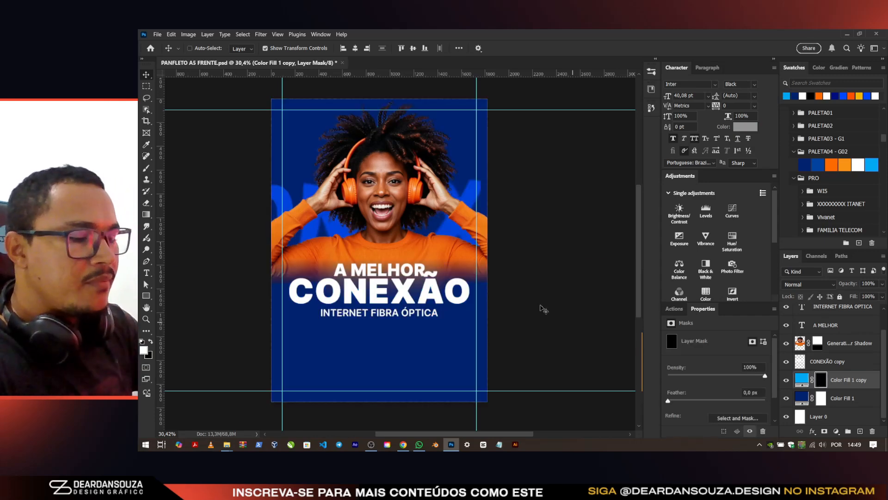
Step: Paint white with a large soft brush on the light blue fill's mask to create a glow behind the woman
key("b")
right_click(388, 223)
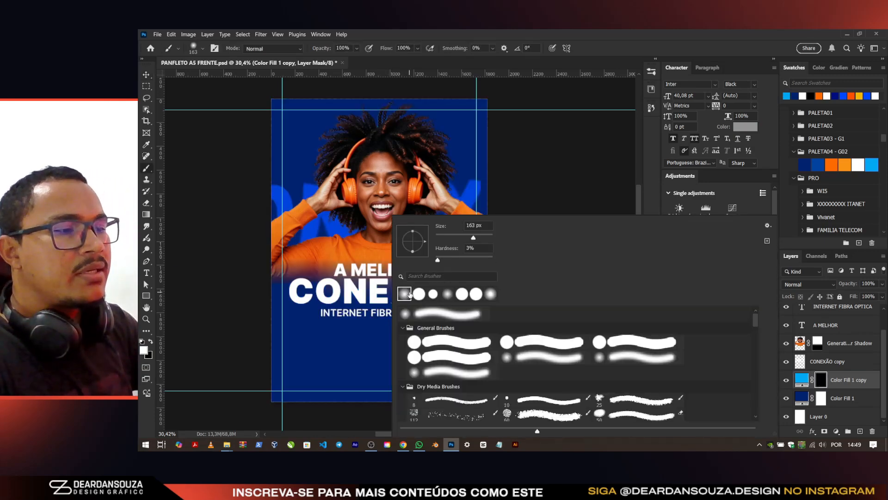
left_click(689, 32)
left_click_drag(396, 208, 453, 193)
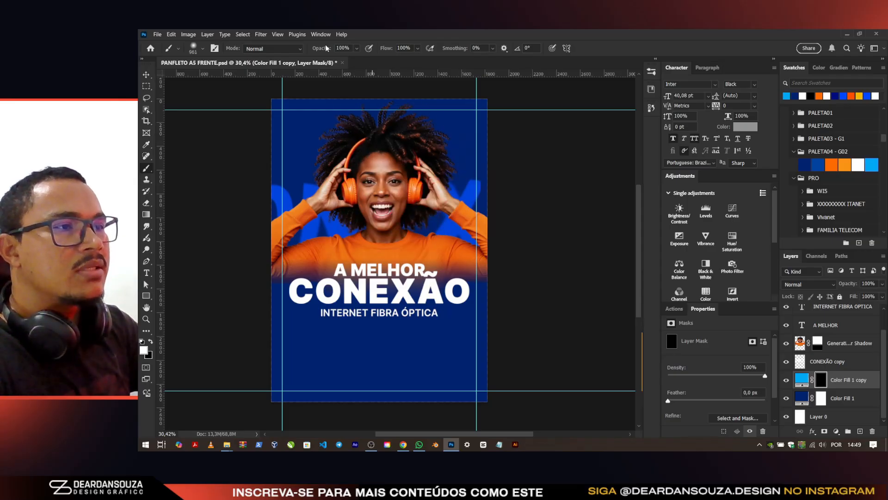
left_click_drag(366, 240, 387, 240)
left_click(355, 225)
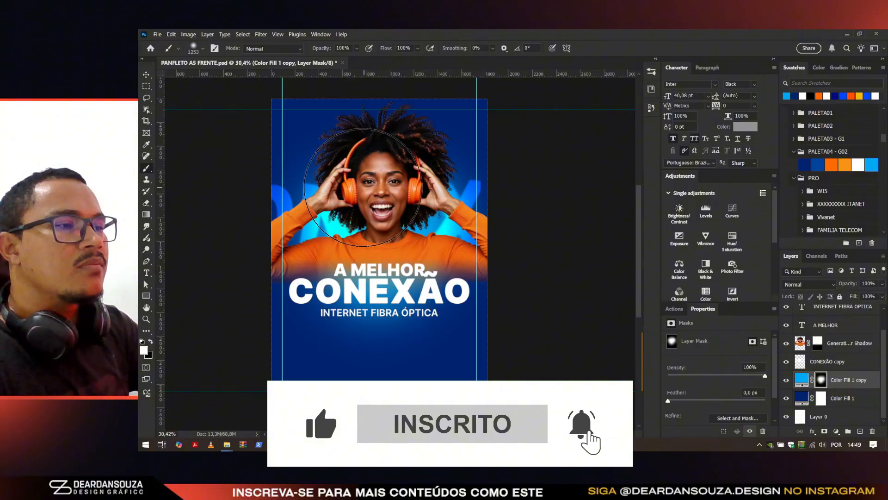
Step: Duplicate Color Fill 1 again in the PALETA04 - G02 medium blue, hide the light blue fill and invert the new copy's mask
left_click(853, 401)
key("ctrl+j")
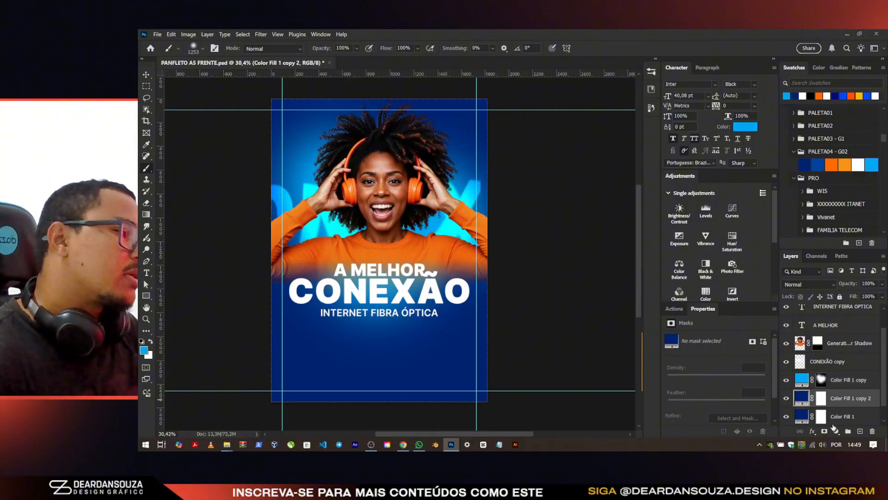
left_click(818, 162)
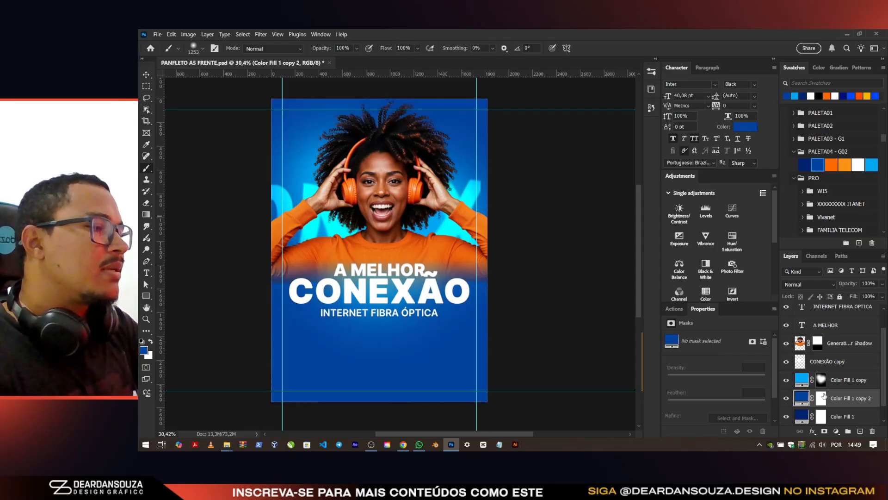
left_click(786, 380)
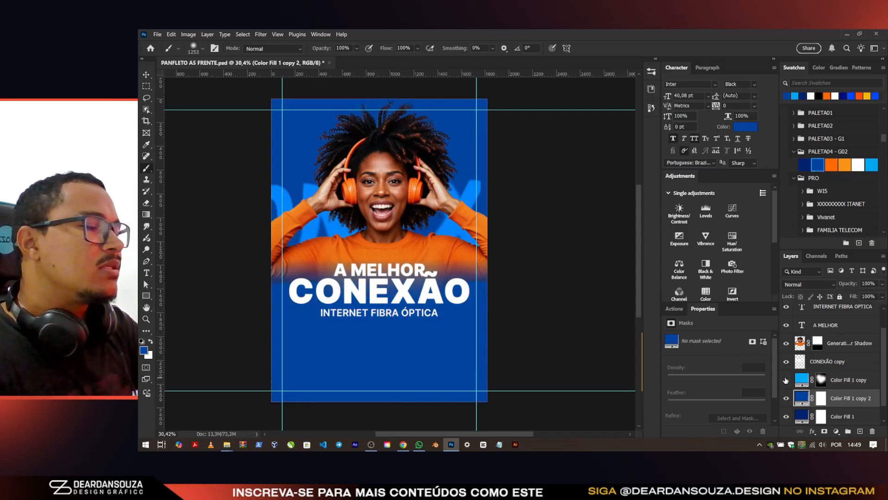
left_click(822, 399)
key("ctrl+i")
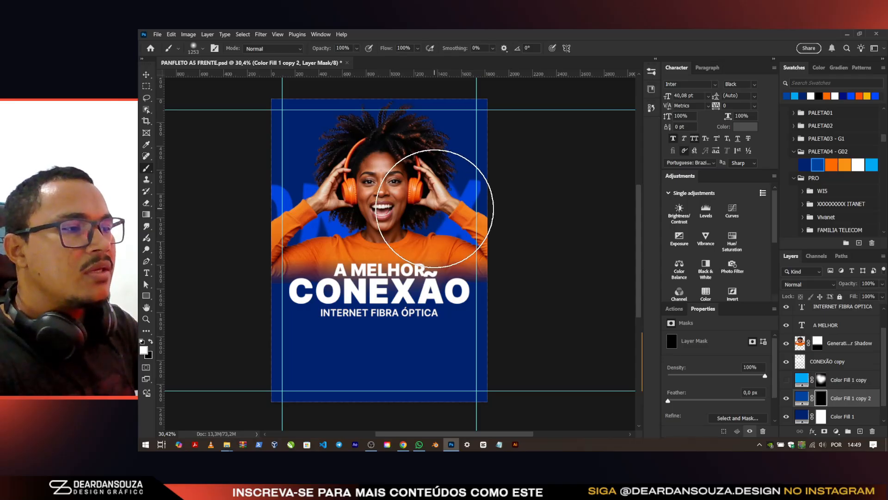
Step: Paint white on the medium blue fill's mask with the 1253 px soft brush to lighten patches across the background
mouse_move(365, 259)
left_mouse_down()
mouse_move(324, 195)
mouse_move(481, 277)
mouse_move(504, 305)
mouse_move(491, 391)
mouse_move(496, 357)
left_mouse_up()
scroll(324, 387, "down", 3)
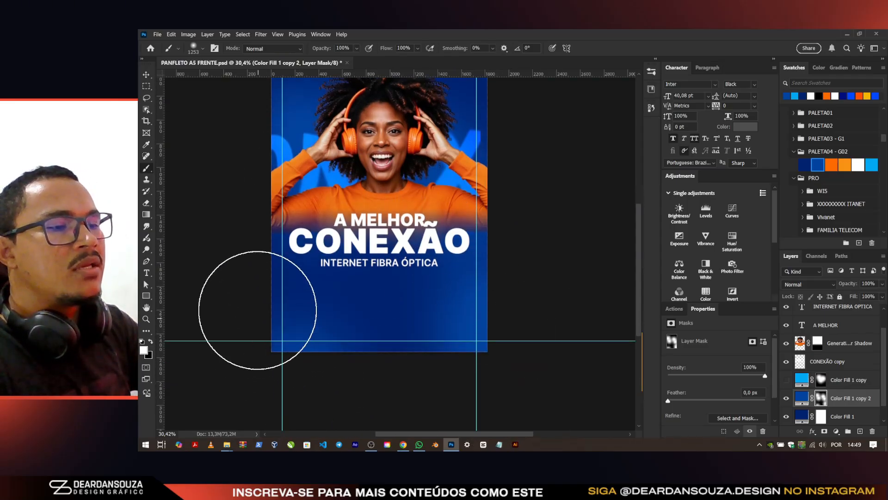
scroll(273, 264, "up", 7)
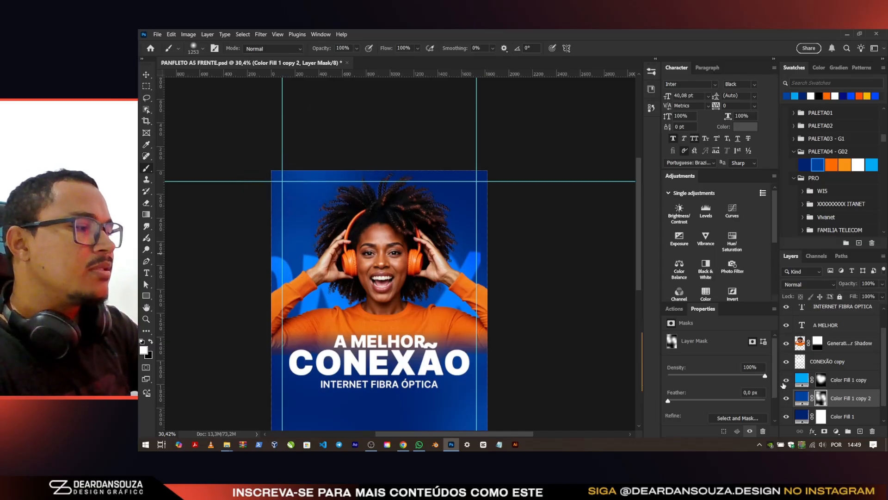
Step: Paint black on the Color Fill 1 copy mask with the large soft brush to remove the light blue glow around the headline
left_click(802, 379)
scroll(476, 288, "down", 4)
key("v")
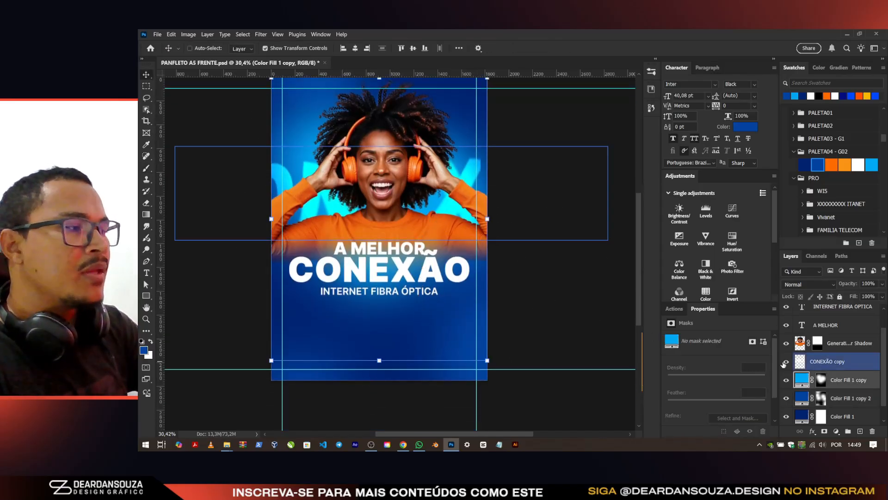
left_click(822, 380)
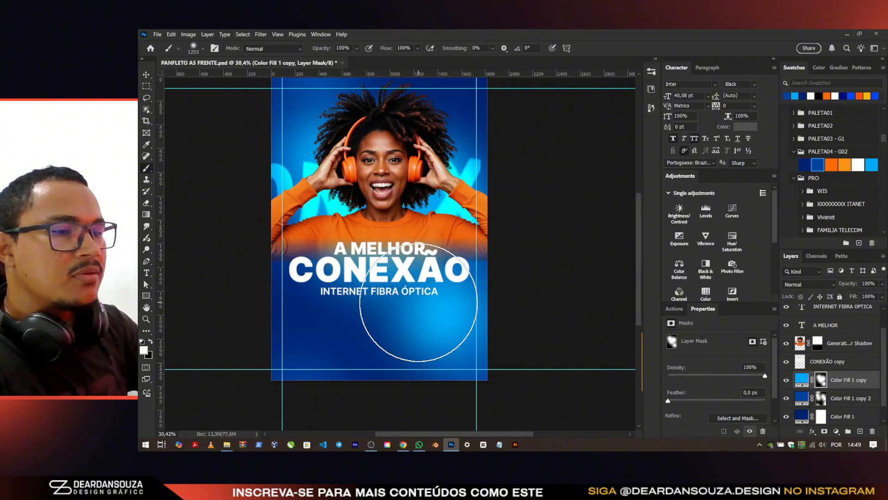
key("x")
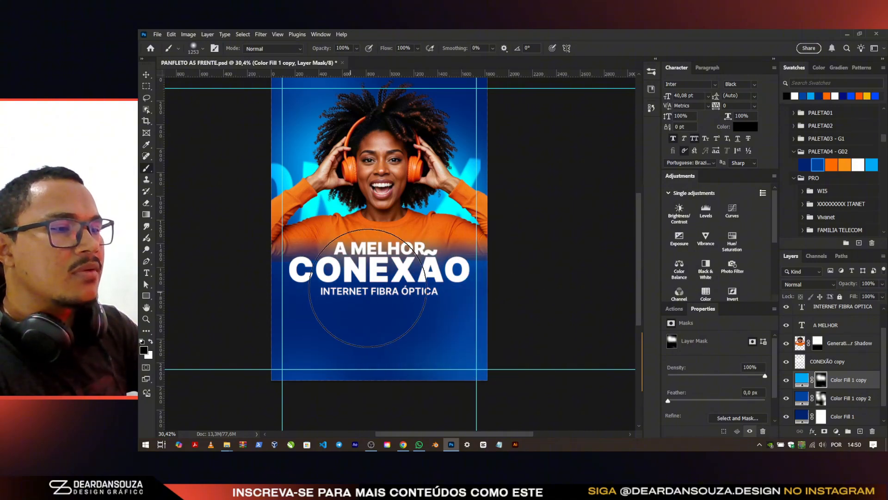
key("v")
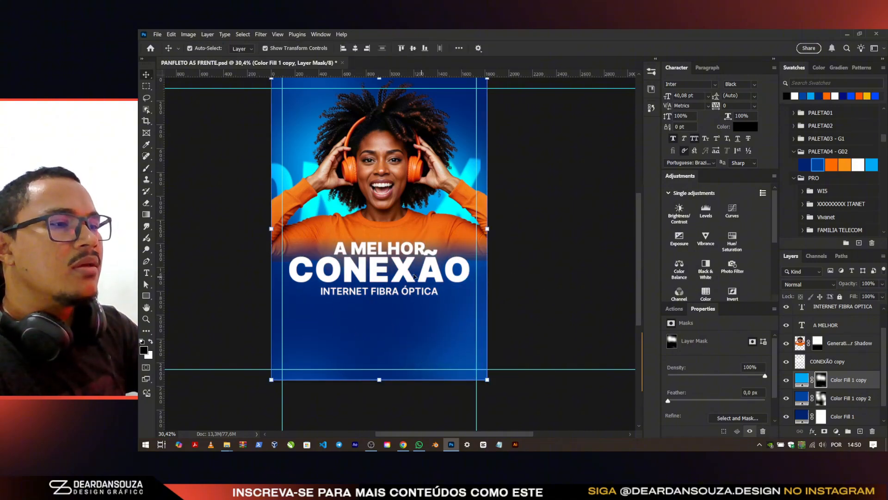
scroll(414, 276, "up", 2)
scroll(389, 234, "up", 1)
left_click(390, 234)
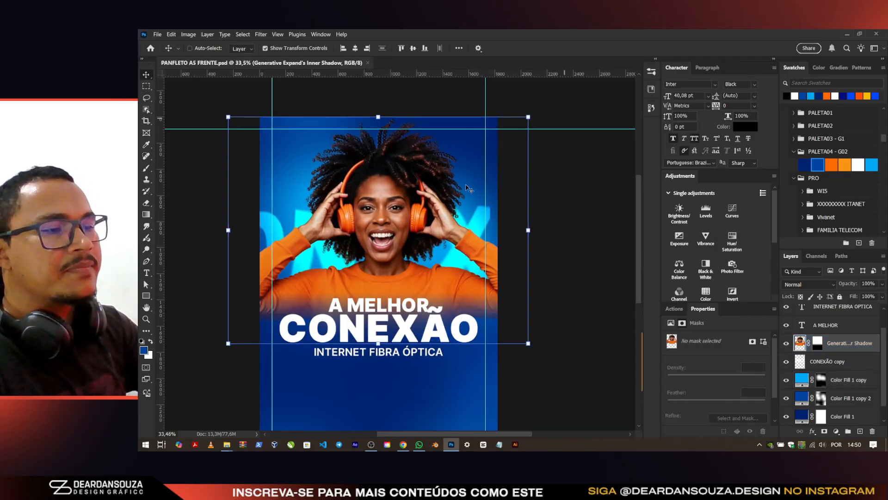
Step: Copy the line "Planos até 600MB" from the LEGENDAS G02 brief in Google Docs and return to Photoshop
key("alt+Tab")
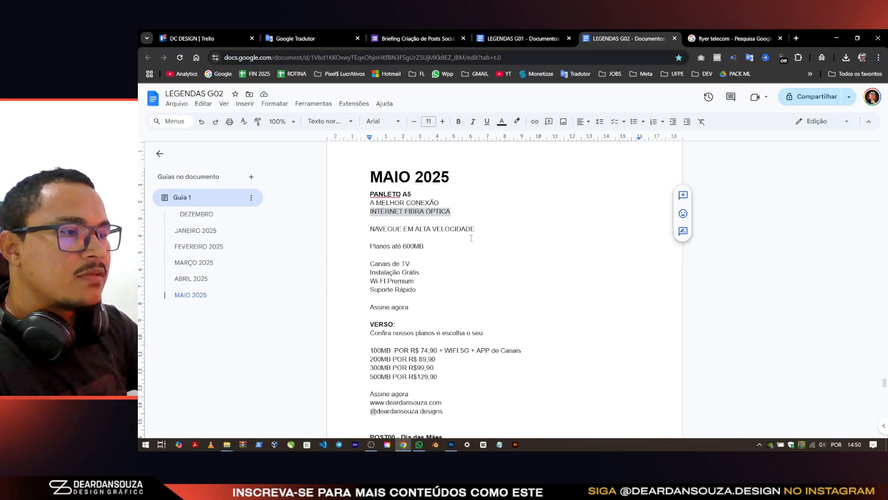
left_click_drag(425, 246, 339, 249)
key("ctrl+c")
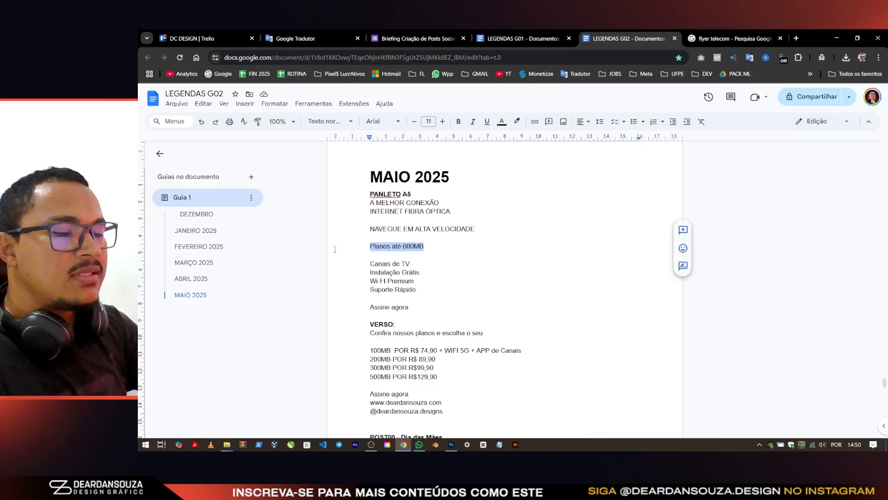
key("alt+Tab")
Step: Duplicate the CONEXÃO text below the headline block and replace its wording with the copied "Planos até 600MB"
left_click(844, 331)
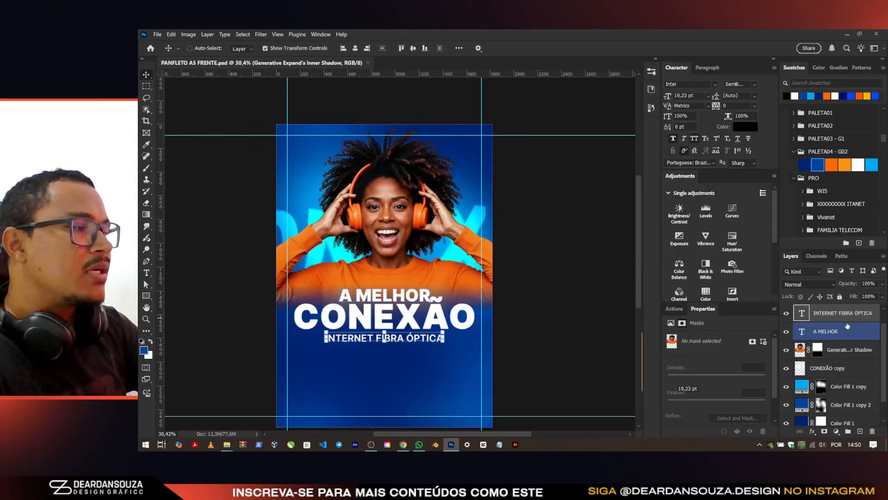
scroll(547, 347, "down", 2)
left_click_drag(445, 292, 435, 350)
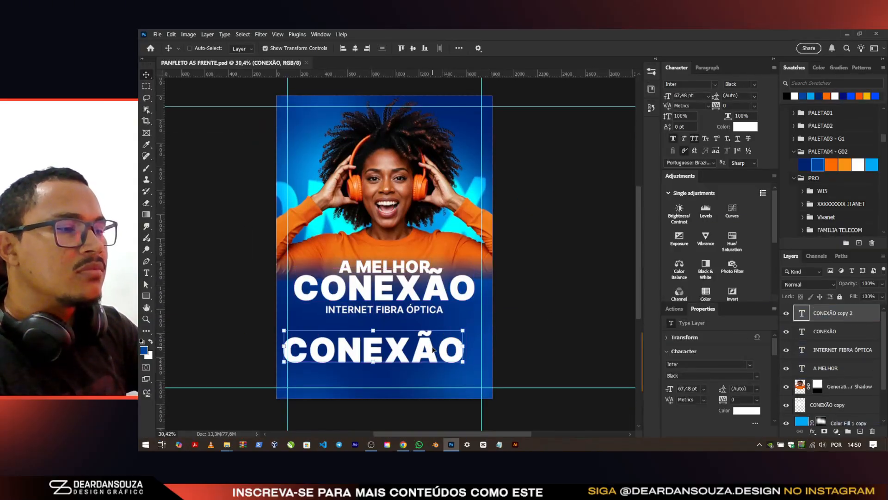
double_click(435, 351)
key("ctrl+a")
key("ctrl+v")
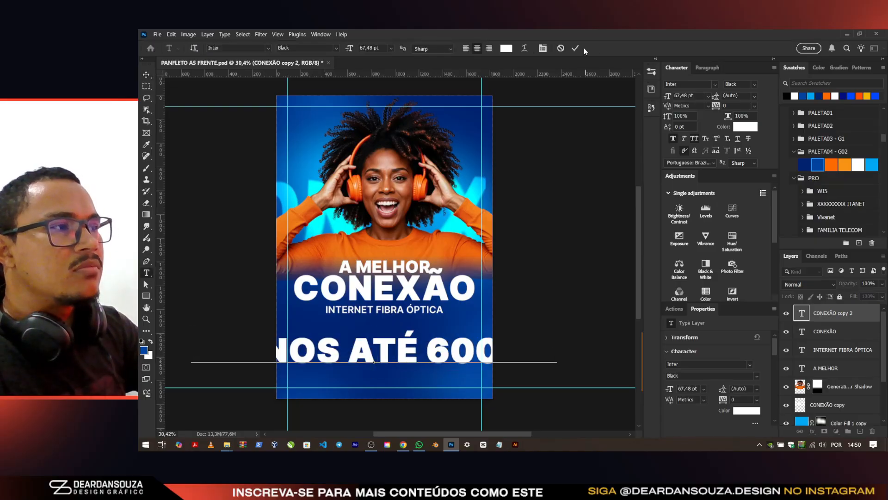
Step: Scale the "Planos até 600MB" text down to about 34.11 pt and place it just below INTERNET FIBRA ÓPTICA
scroll(530, 367, "down", 3)
left_click_drag(501, 310, 486, 321)
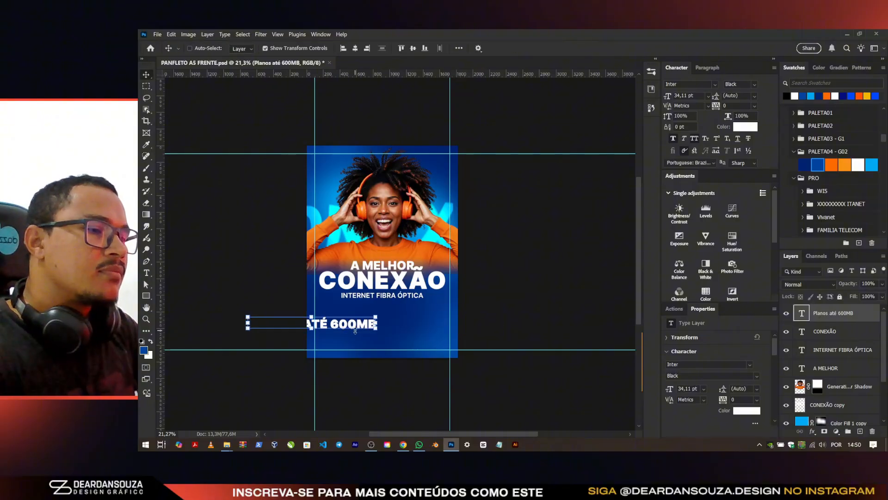
left_click_drag(349, 329, 409, 312)
key("Return")
scroll(410, 313, "up", 1)
scroll(410, 312, "up", 3)
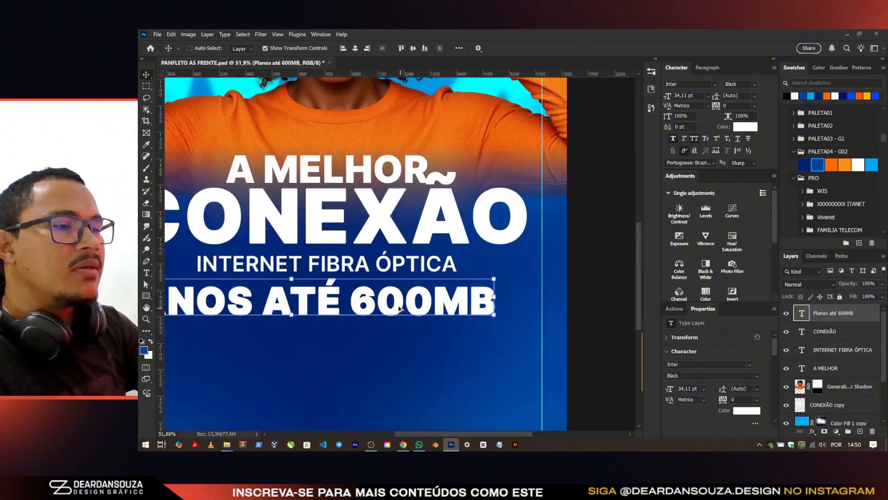
Step: Copy "PLANOS ATÉ" out of the plan text and delete it there, leaving only "600MB"
scroll(411, 310, "down", 1)
double_click(410, 306)
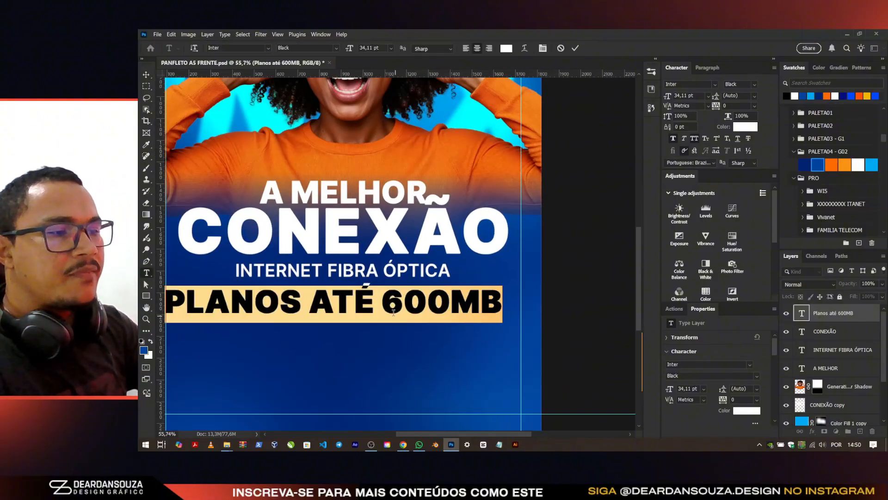
left_click_drag(373, 303, 165, 303)
key("ctrl+c")
key("BackSpace")
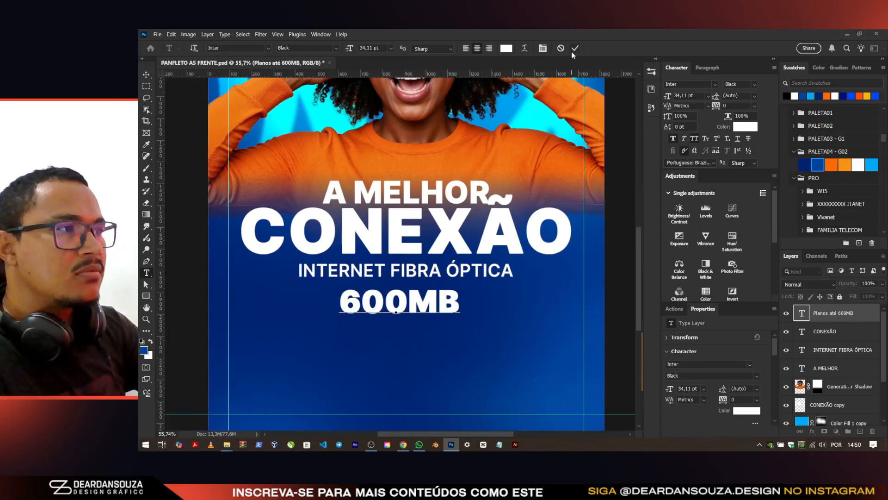
key("ctrl+Return")
Step: Duplicate the 600MB text below itself and replace the copy's wording with "PLANOS DE ATÉ" on two lines
left_click_drag(423, 301, 459, 293)
left_click_drag(460, 294, 405, 323)
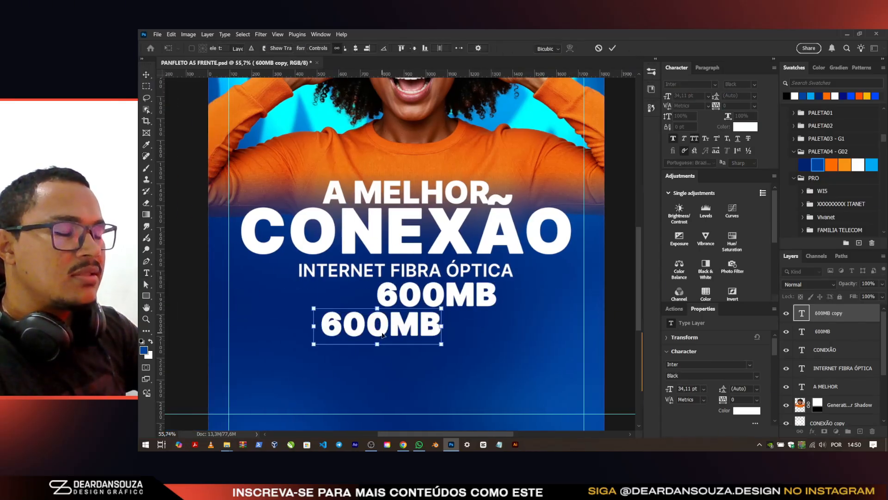
double_click(397, 330)
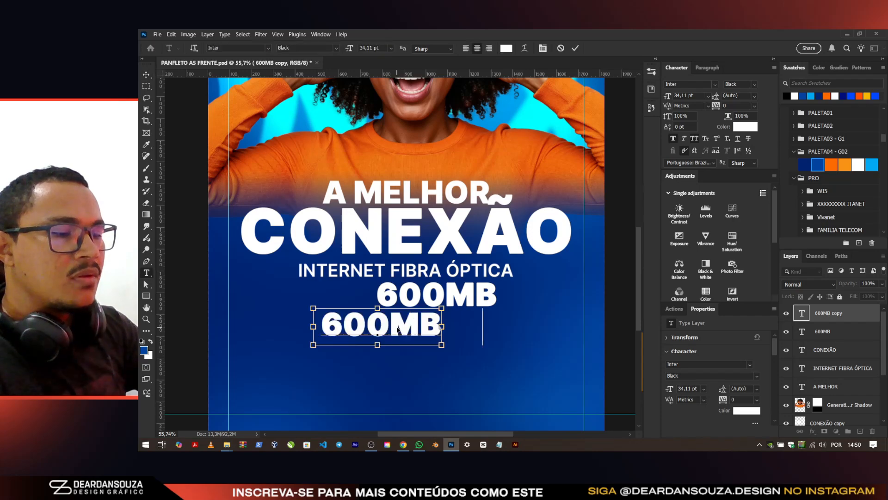
key("ctrl+v")
key("Return")
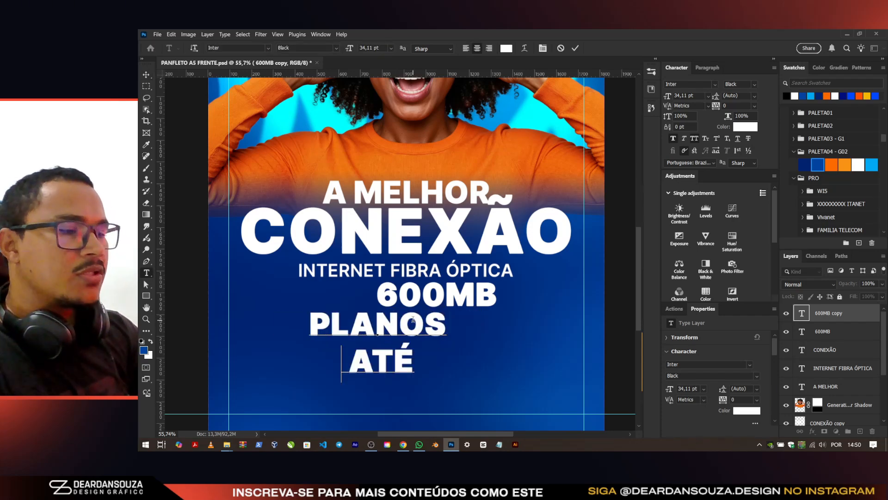
type("DE")
key("ctrl+a")
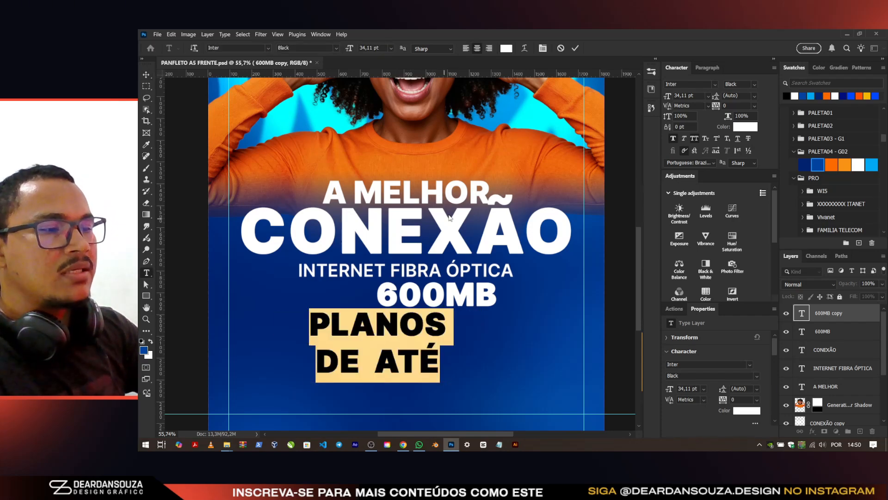
left_click(574, 48)
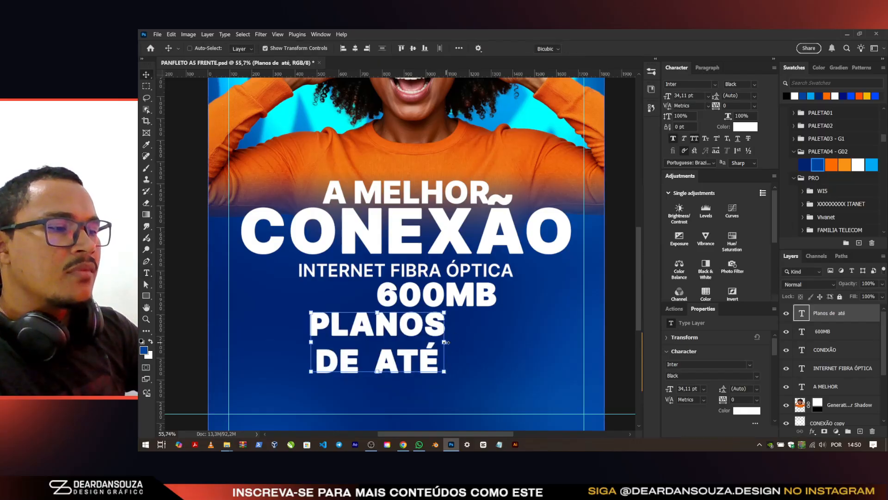
Step: Shrink the "PLANOS DE ATÉ" text to about 15.68 pt and place it to the left of 600MB
key("ctrl+t")
left_click_drag(437, 352, 372, 302)
key("Return")
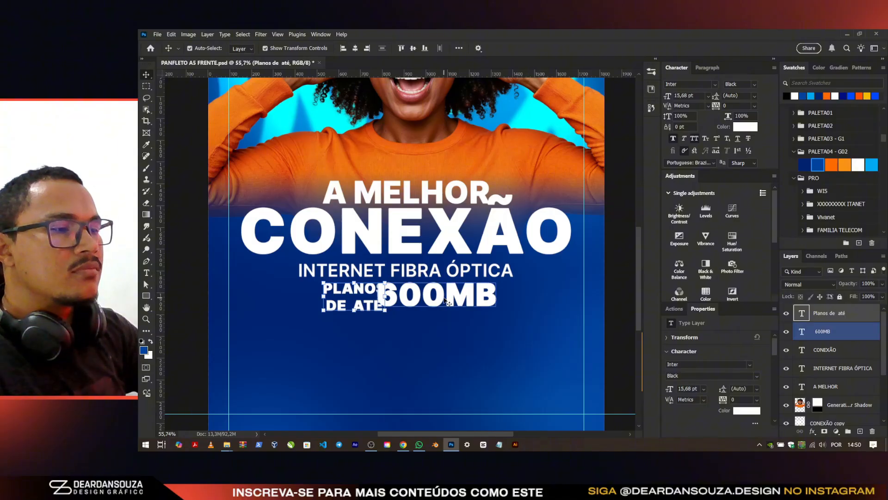
Step: Enlarge the 600MB text to about 40.76 pt beside "PLANOS DE ATÉ" and move both texts lower together
left_click(451, 298, "ctrl")
left_click_drag(494, 296, 524, 297)
key("Return")
left_click_drag(401, 295, 410, 299)
left_click(356, 298, "ctrl+shift")
left_click_drag(355, 298, 297, 316)
Step: Enlarge "PLANOS DE ATÉ" and 600MB together to nearly the headline's width and centre them below INTERNET FIBRA ÓPTICA
key("ctrl+t")
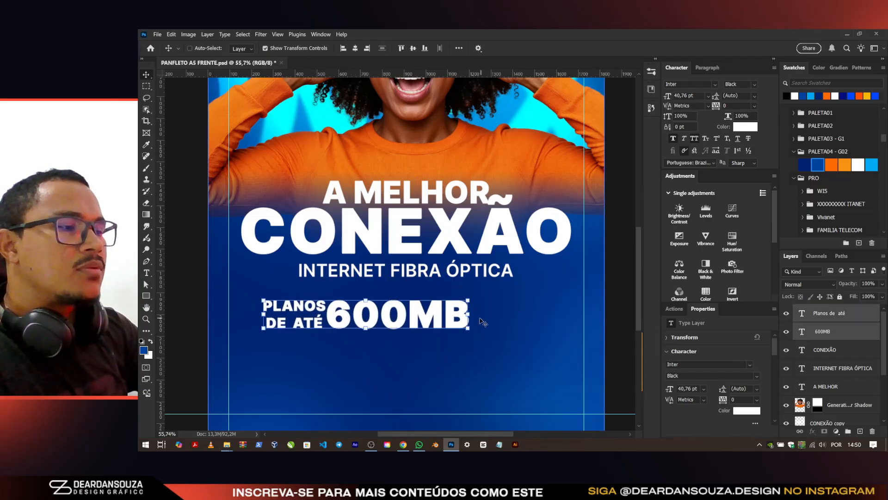
left_click_drag(467, 314, 565, 314)
key("Return")
left_click_drag(511, 317, 504, 318)
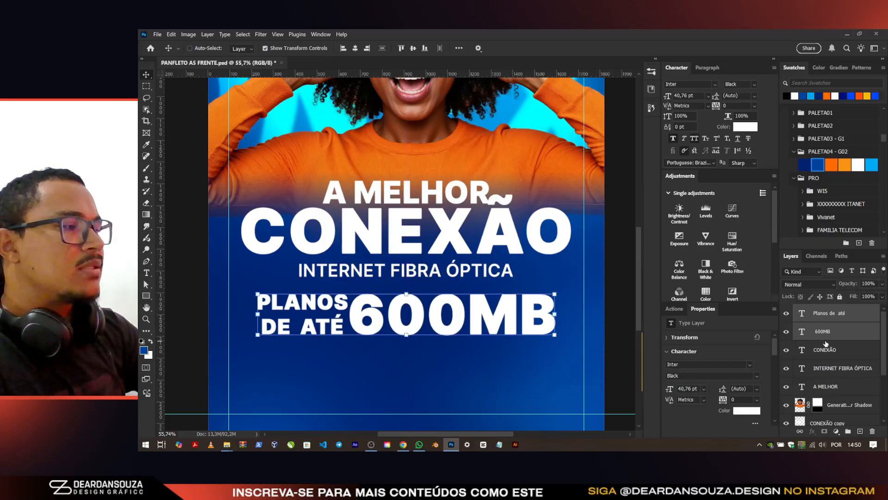
Step: Draw a rectangle about 1462 × 305 px behind the "PLANOS DE ATÉ 600MB" text and fill it with black
left_click(801, 351)
left_click(148, 295)
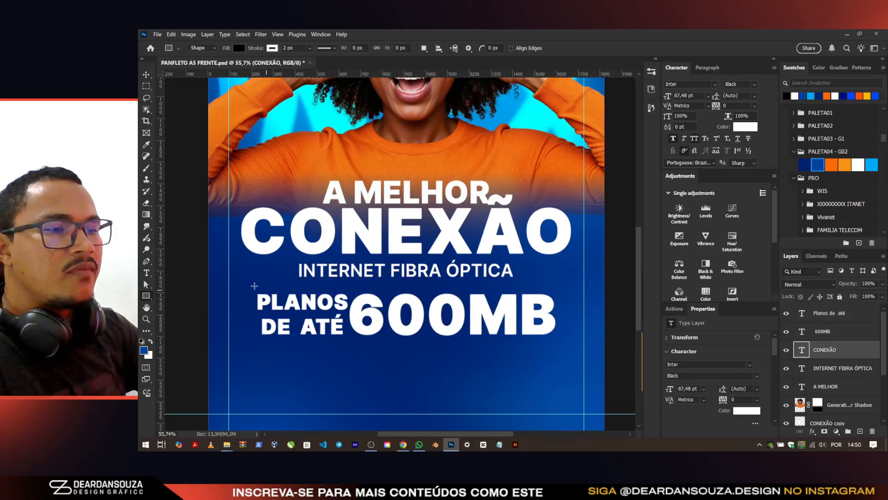
mouse_move(248, 281)
left_mouse_down()
mouse_move(438, 334)
mouse_move(565, 347)
left_mouse_up()
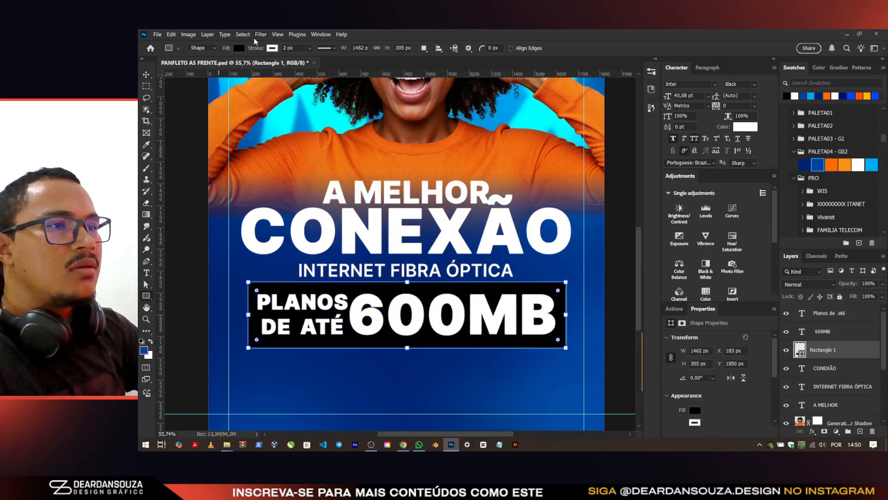
left_click(805, 165)
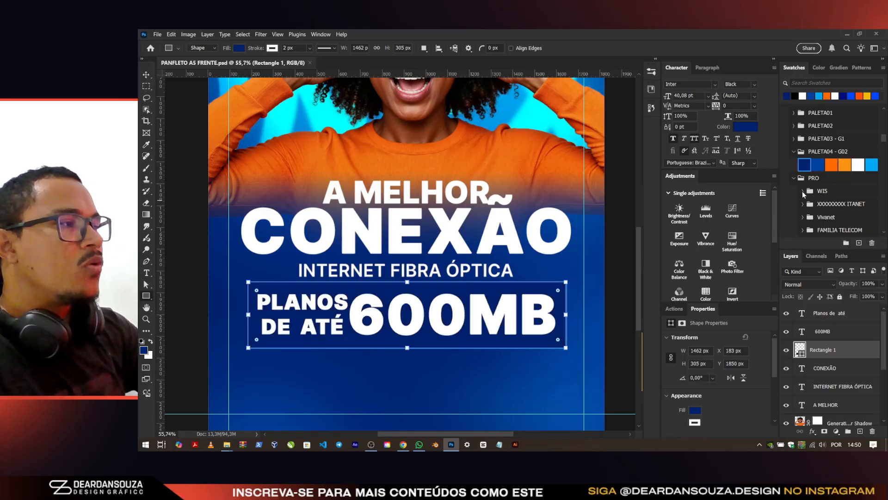
left_click(795, 95)
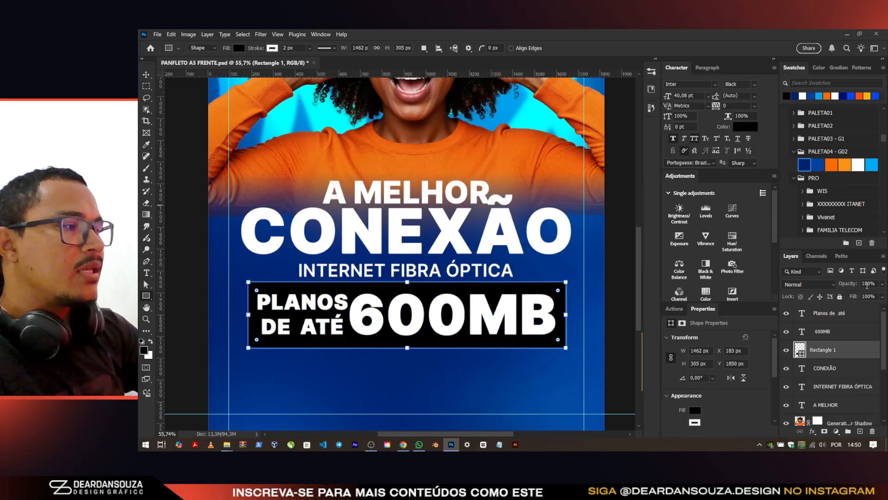
Step: Lower the rectangle's fill to 28%, round its corners and centre it horizontally behind the plan text
left_click_drag(834, 297, 830, 295)
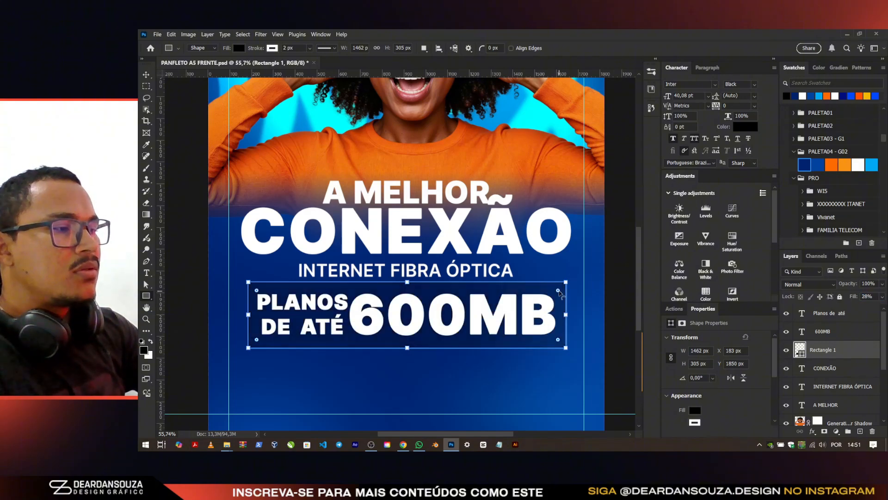
key("b")
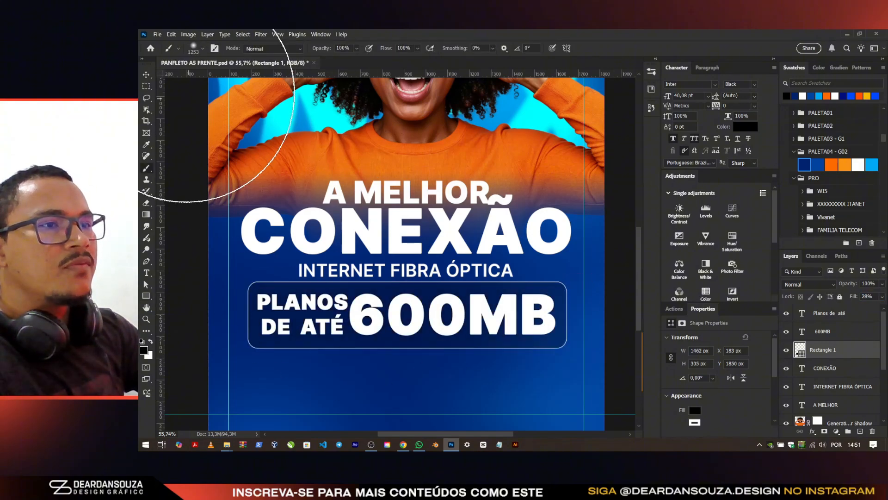
left_click(147, 76)
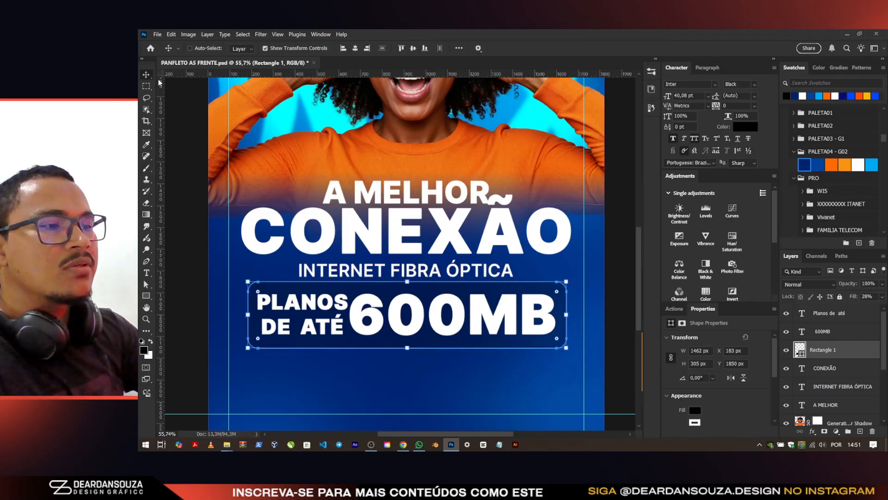
left_click(355, 49)
Step: Group the rectangle with the "Planos de até" and 600MB text layers and name the group MB
left_click(838, 313, "shift")
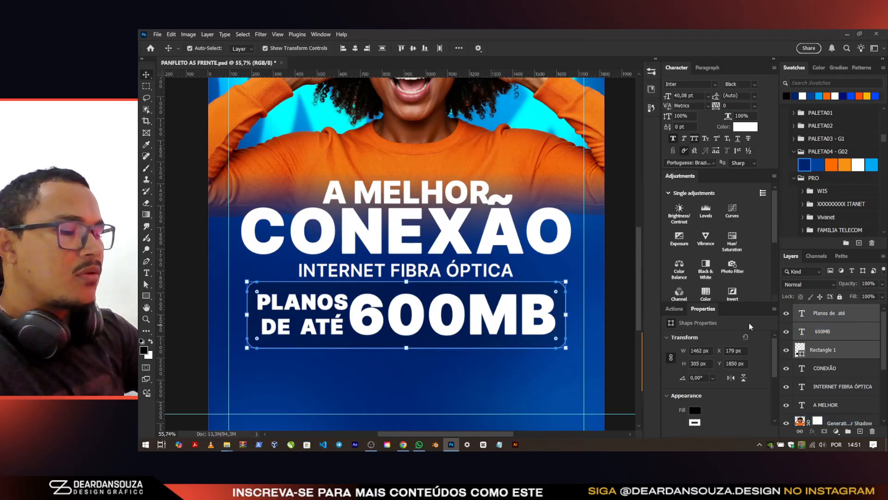
key("ctrl+g")
type("M")
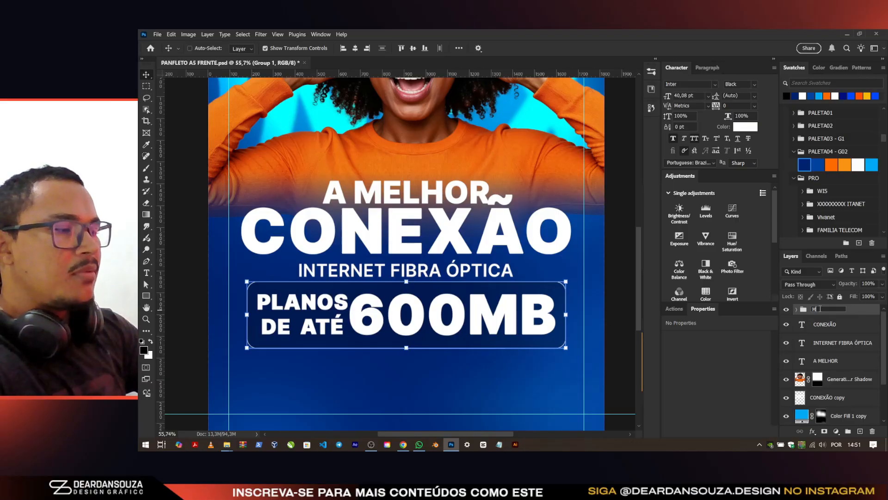
type("B")
Step: Group the CONEXÃO, INTERNET FIBRA ÓPTICA and A MELHOR text layers and name the group TITULO
left_click(825, 324)
left_click(834, 361, "shift")
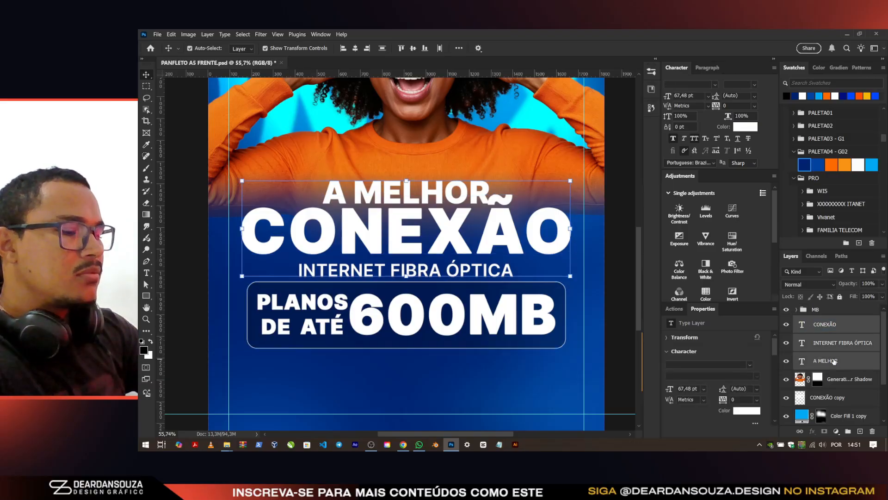
key("ctrl+g")
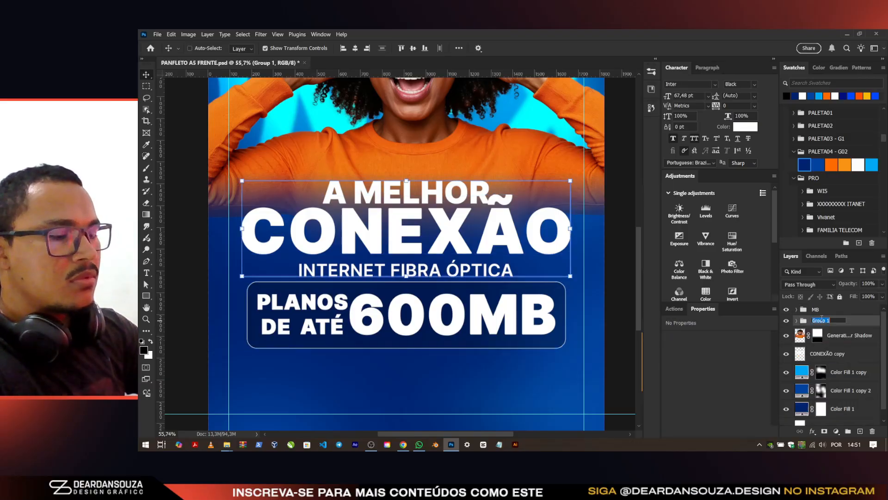
type("TITULO")
key("Return")
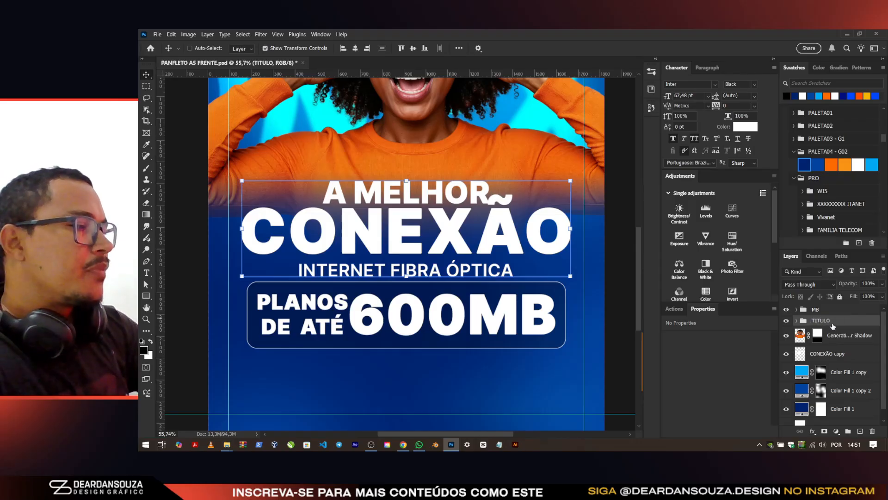
Step: Add a Color Balance adjustment layer clipped to the woman's image layer
left_click(833, 334)
left_click(679, 271)
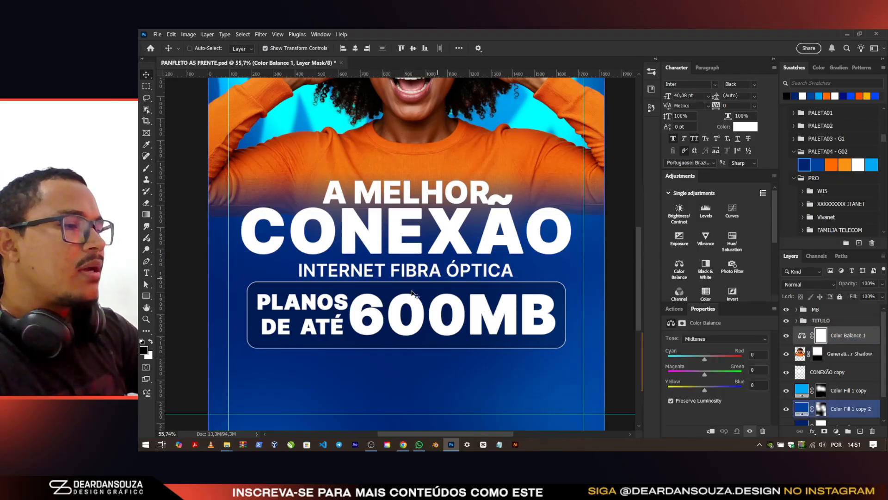
key("ctrl+0")
left_click(710, 431)
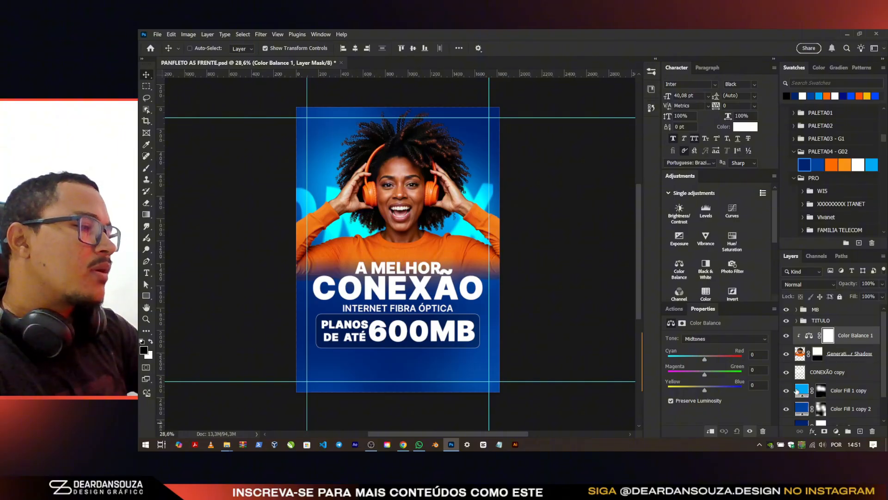
left_click(809, 335)
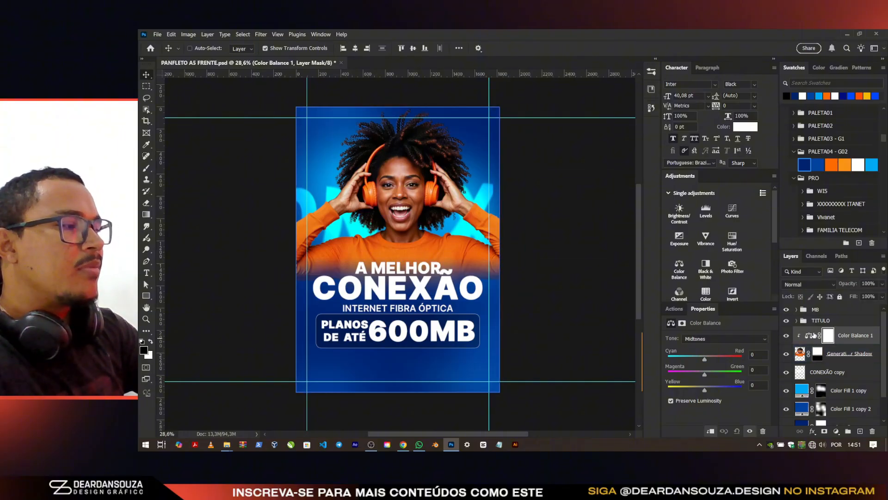
Step: Set the Color Balance midtones to -34 Cyan–Red and +46 Yellow–Blue, compare with the original, and save the flyer
left_click(697, 356)
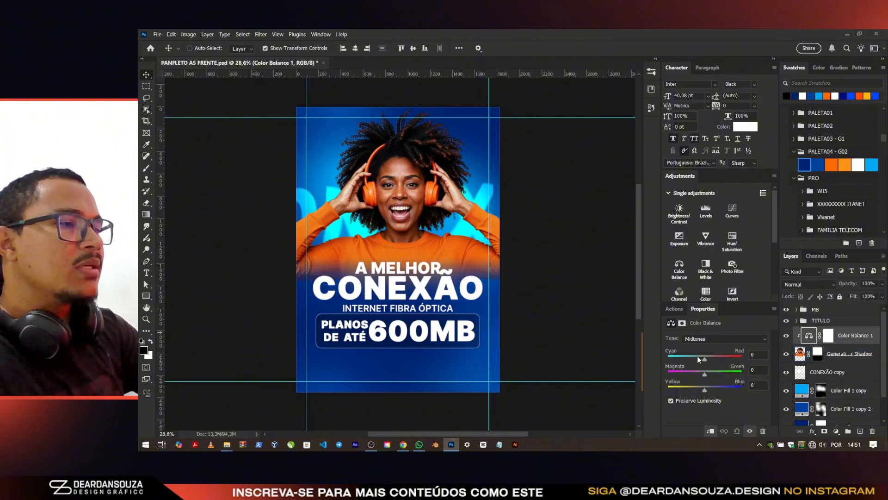
left_click(715, 385)
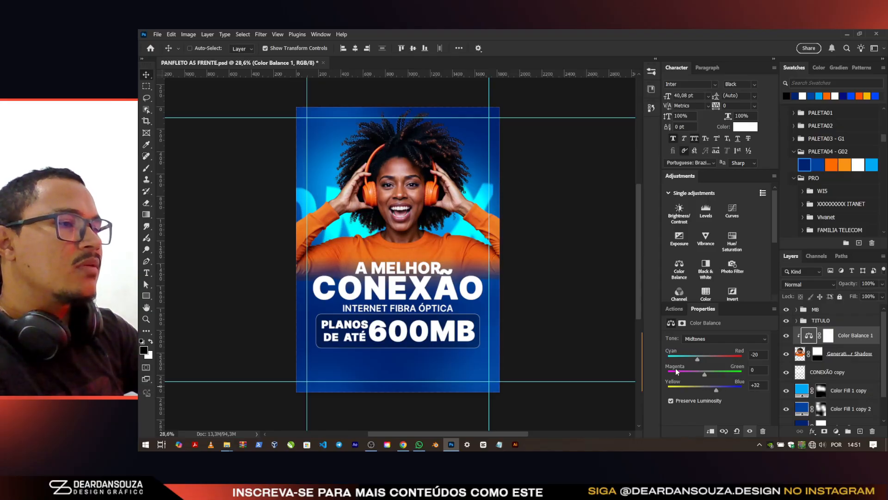
scroll(353, 202, "up", 3)
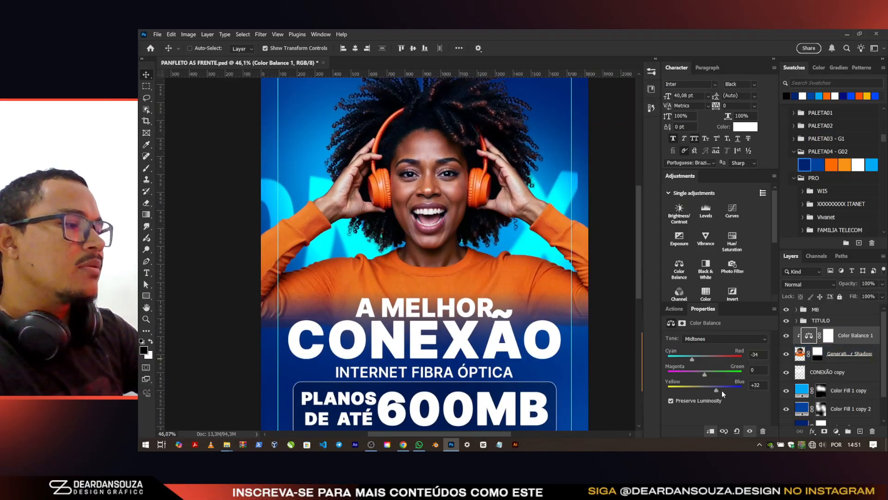
left_click(721, 390)
scroll(444, 273, "down", 2)
left_click(788, 336)
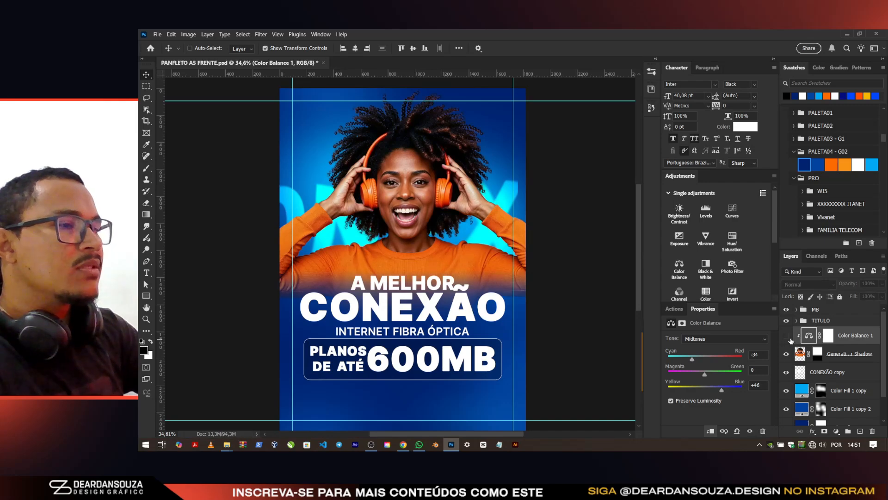
left_click(788, 336)
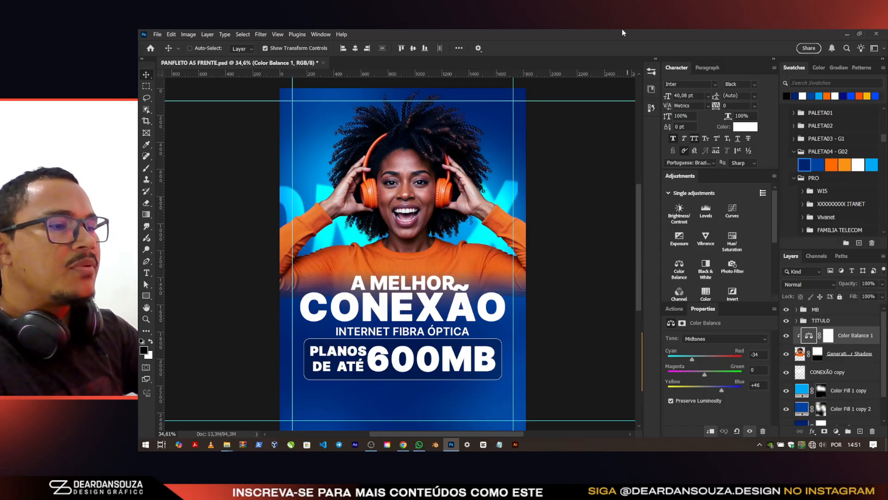
key("ctrl+s")
key("ctrl+0")
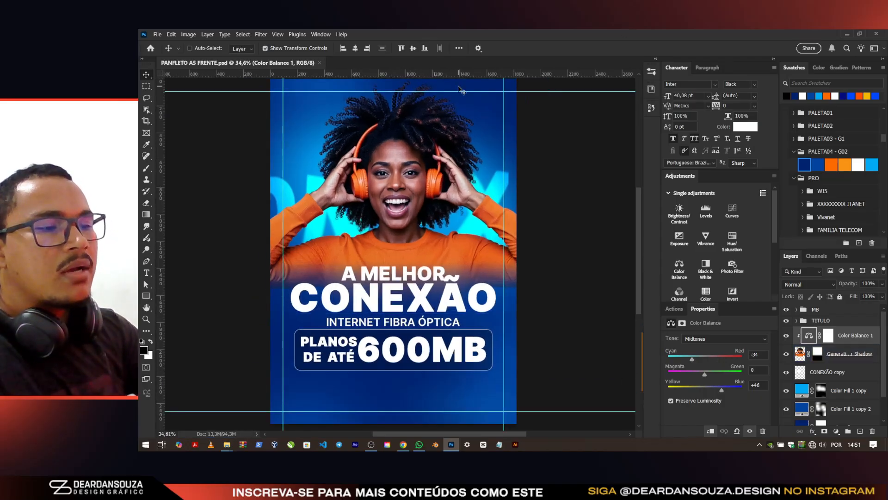
Step: Open the file ARTE01 02 03 00.psd from the MAIO 2025 folder
key("ctrl+o")
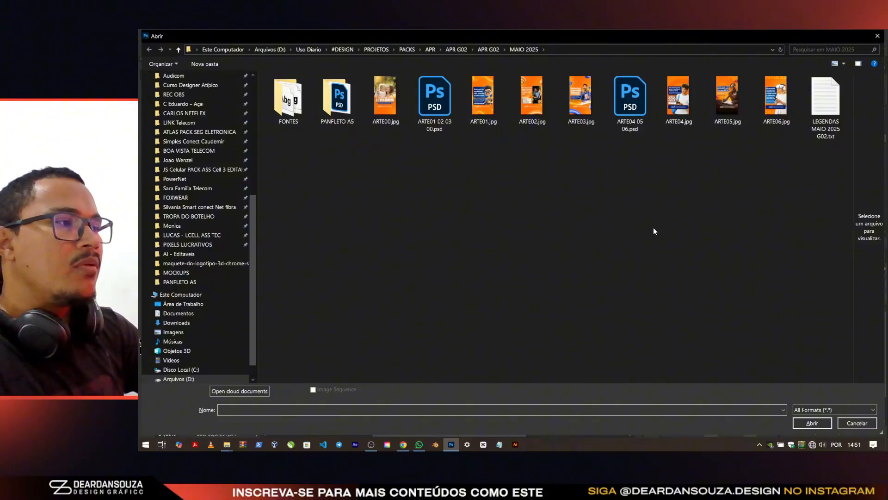
left_click(680, 97)
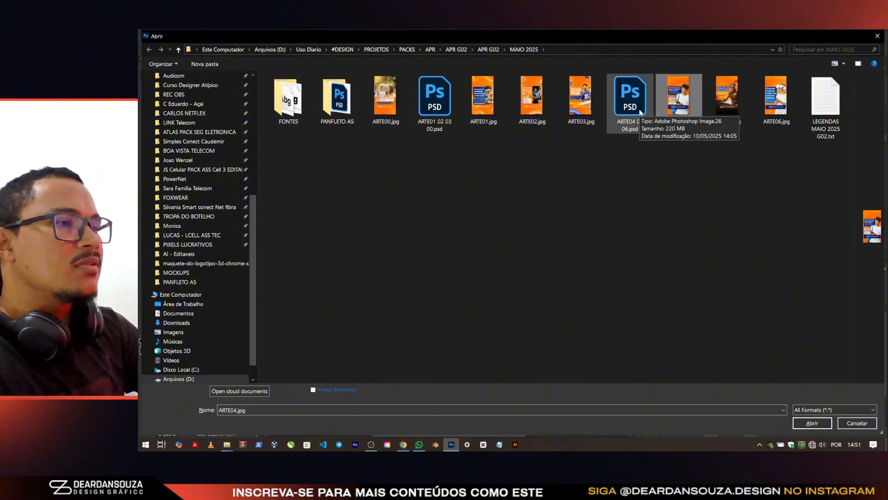
double_click(453, 110)
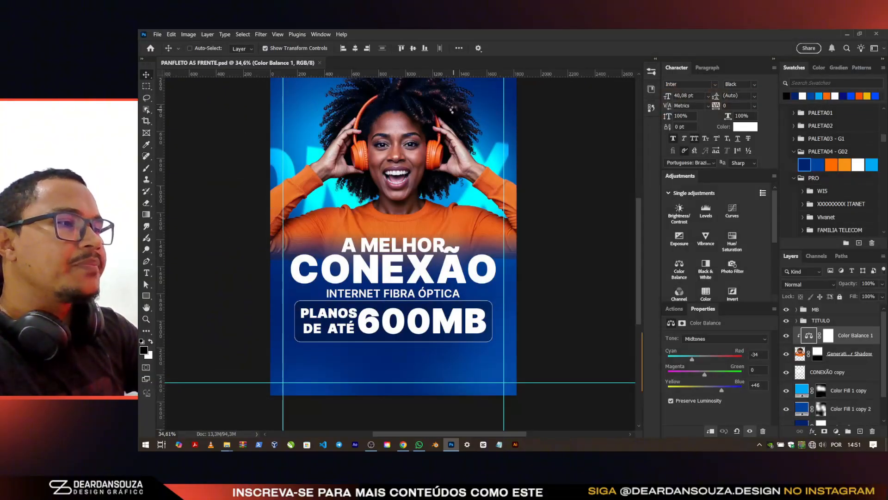
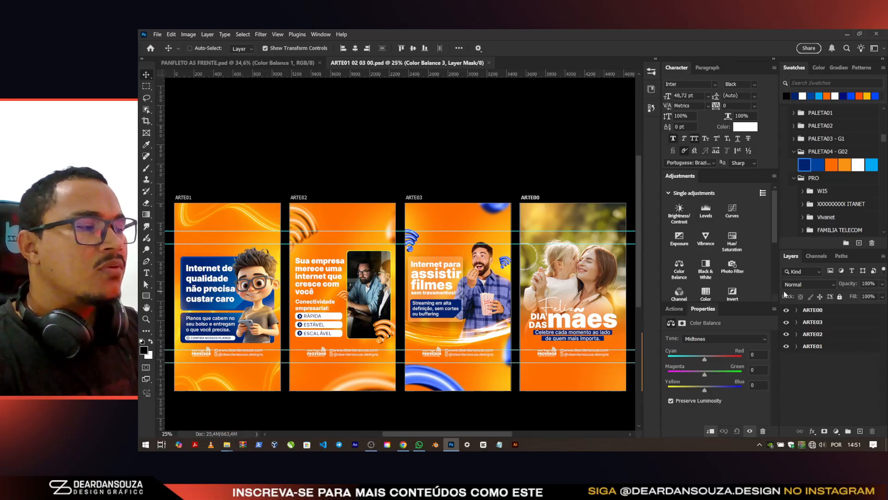
Step: Copy the LOGO and CONTATO groups from the ARTE00 artboard into the PANFLETO A5 FRENTE document
left_click(797, 310)
left_click(796, 310)
key("v")
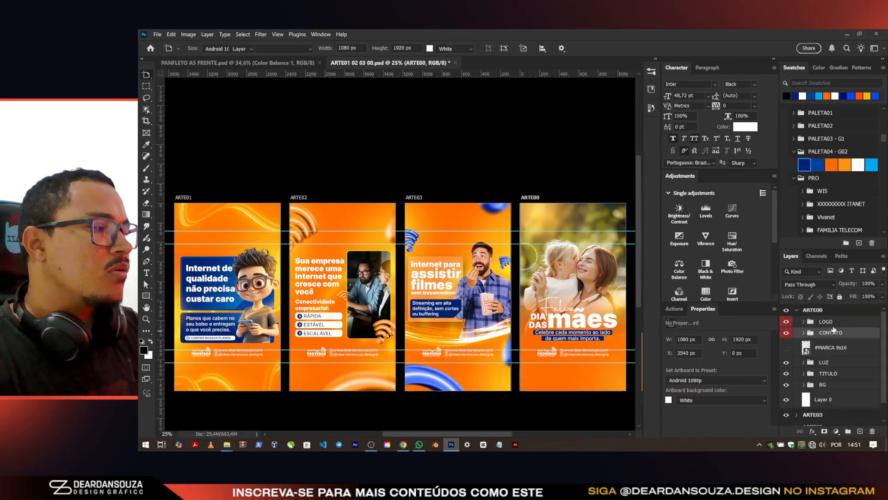
left_click(835, 322)
left_click_drag(835, 328, 836, 333)
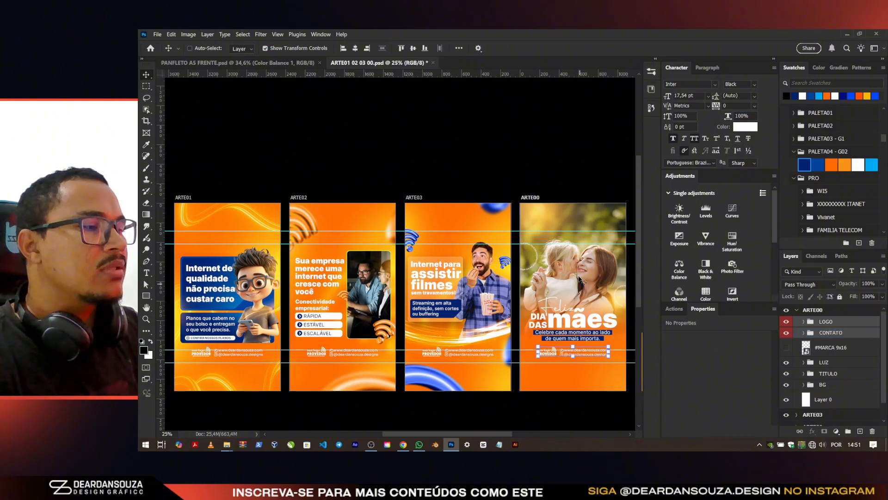
left_click_drag(582, 280, 259, 65)
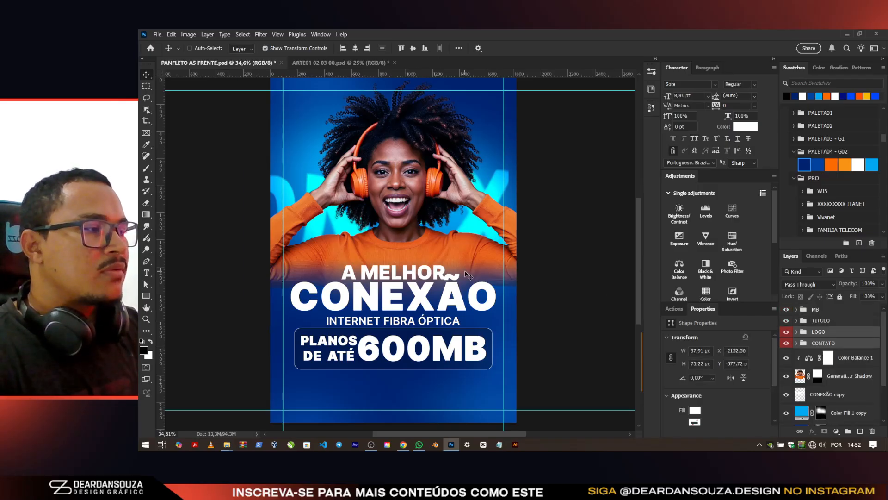
Step: Move the LOGO and CONTATO groups onto the flyer and enlarge them below the 600MB badge, just above the lower guide
scroll(431, 242, "down", 2)
scroll(422, 242, "down", 3)
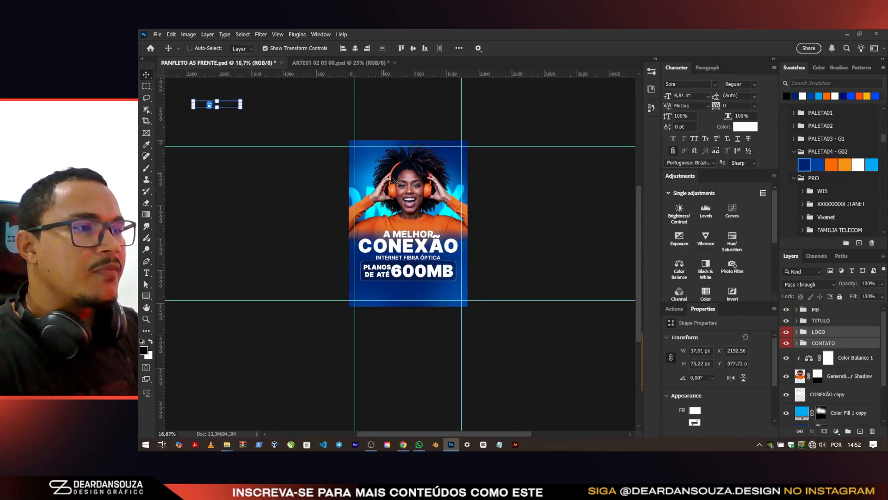
left_click_drag(392, 181, 566, 274)
scroll(430, 213, "up", 2)
left_click_drag(442, 190, 428, 345)
scroll(430, 335, "up", 3)
key("Return")
scroll(427, 344, "up", 4)
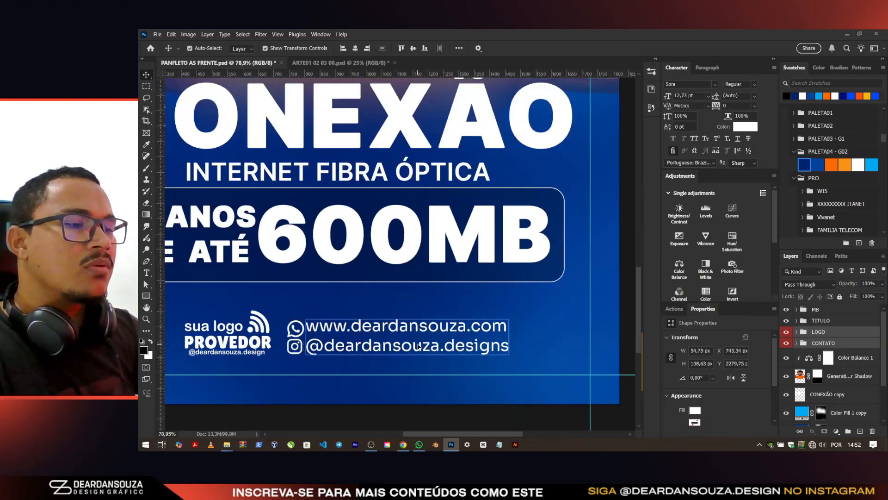
Step: Expand the CONTATO group and select the WhatsApp 1 icon layer
left_click(803, 343)
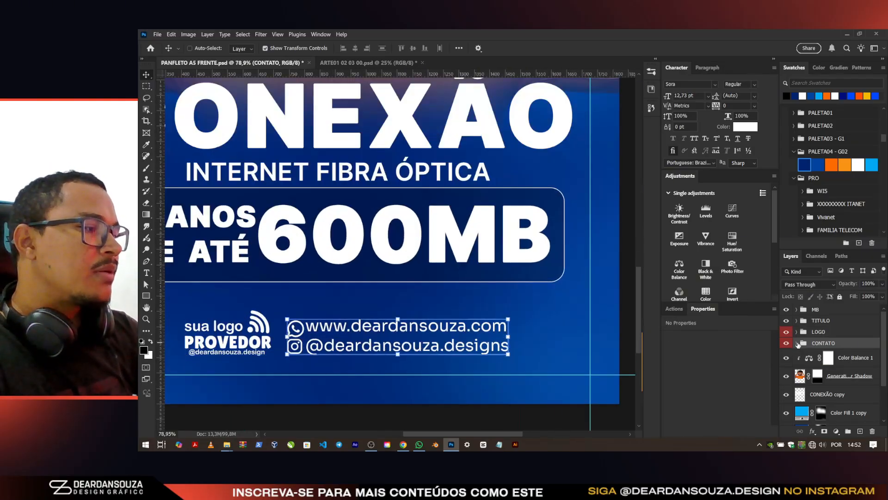
left_click(797, 343)
left_click(855, 359)
scroll(351, 359, "up", 2)
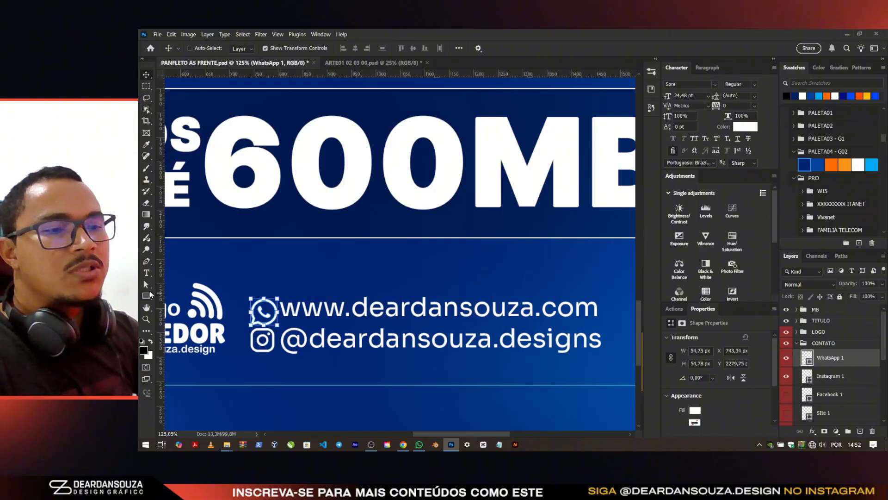
Step: Draw a WhatsApp custom shape about 178 × 178 px from the SOCIAL MEDIA ICONES set over the contact lines
left_click(149, 295)
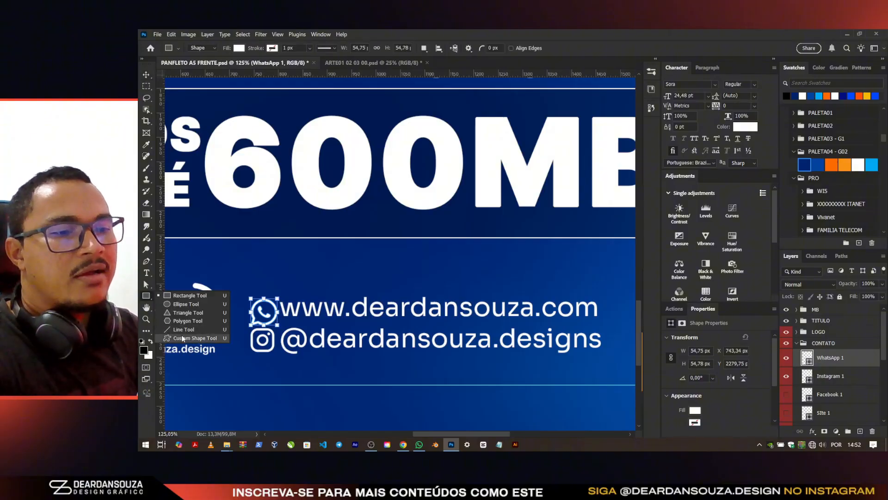
left_click(183, 338)
left_click(509, 49)
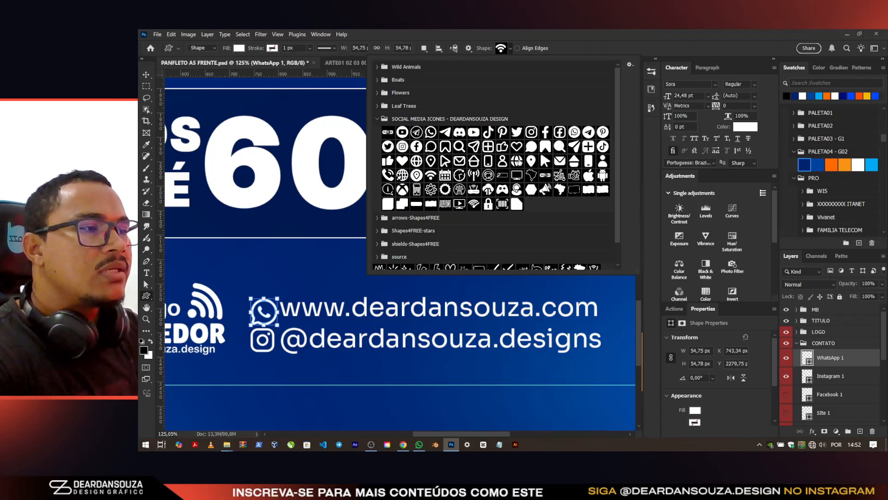
scroll(428, 172, "down", 1)
scroll(464, 159, "down", 1)
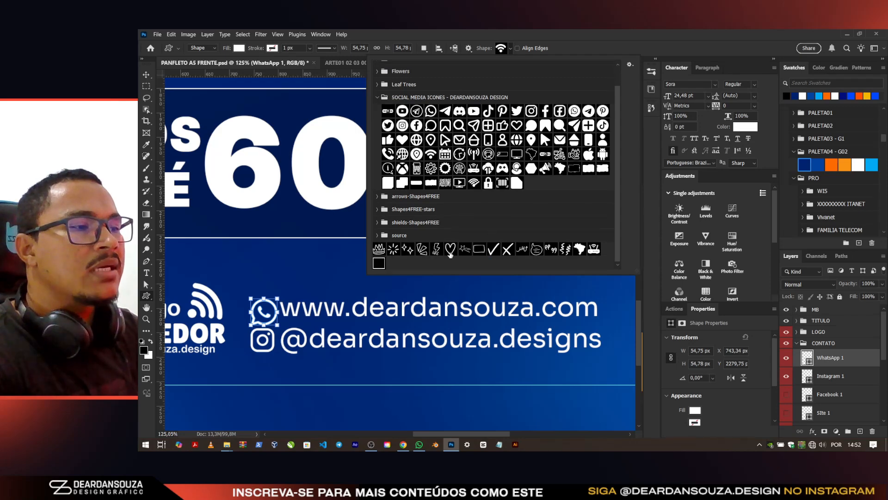
scroll(464, 167, "up", 2)
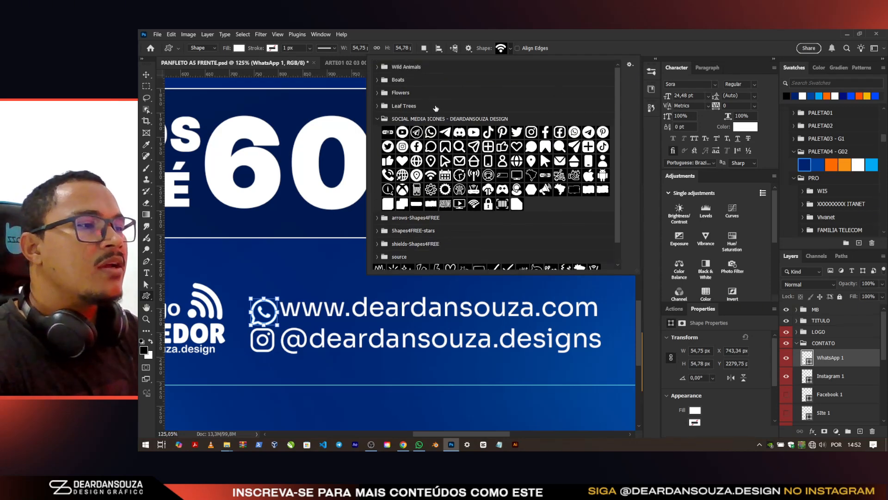
left_click(801, 355)
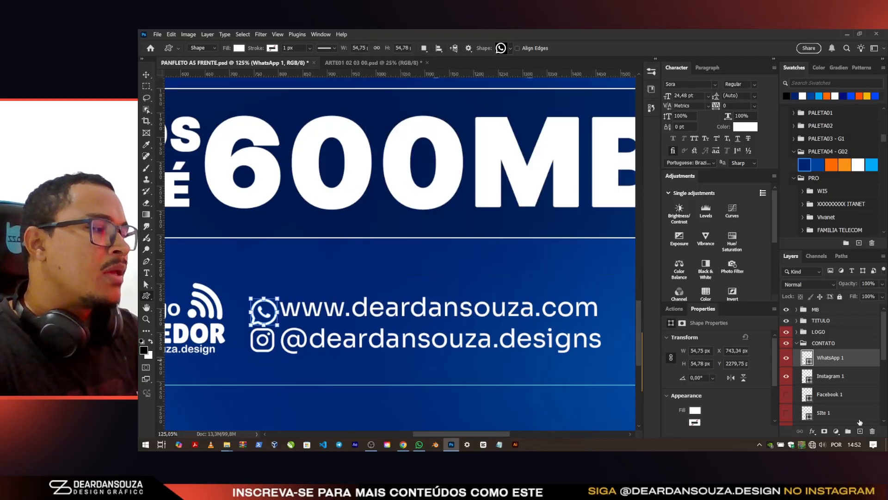
left_click_drag(386, 257, 473, 344)
key("v")
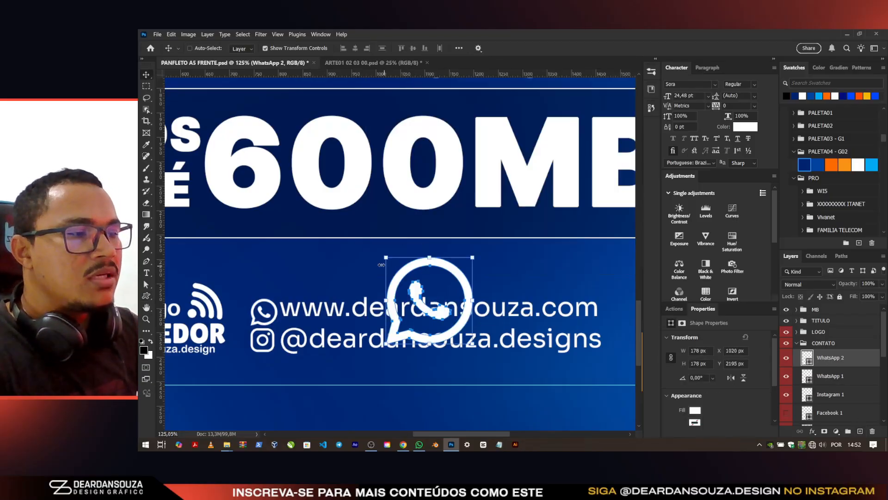
scroll(415, 289, "up", 5)
scroll(401, 206, "down", 3)
scroll(402, 208, "down", 2)
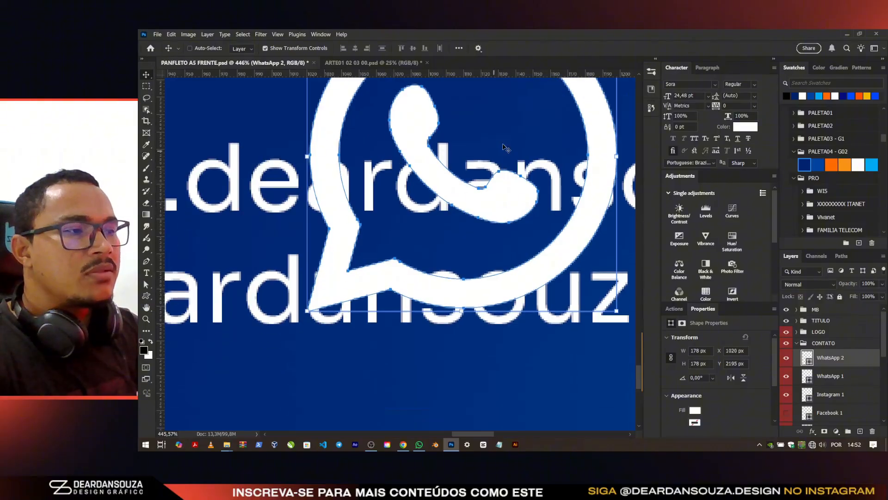
Step: Shift the large WhatsApp shape down and left, try PALETA04 - G02 colours on it and fill it with light blue
left_click_drag(569, 149, 474, 260)
left_click(831, 165)
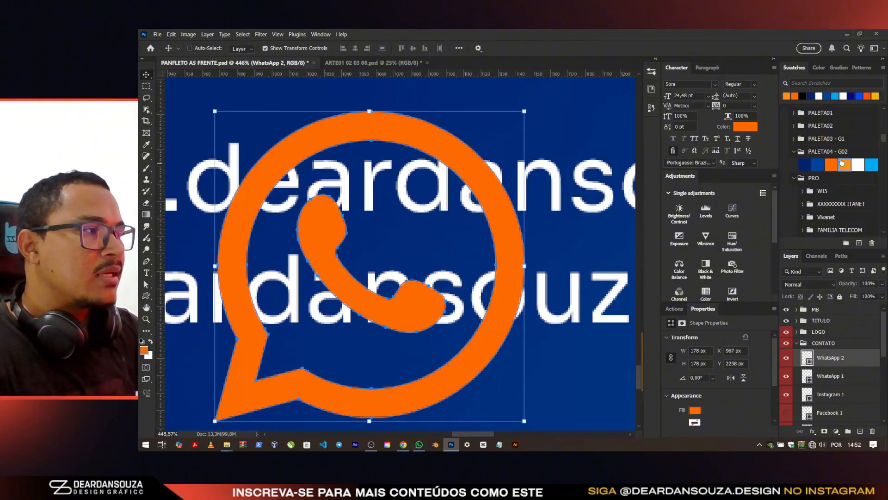
left_click(845, 165)
left_click(831, 165)
left_click(859, 166)
left_click(872, 166)
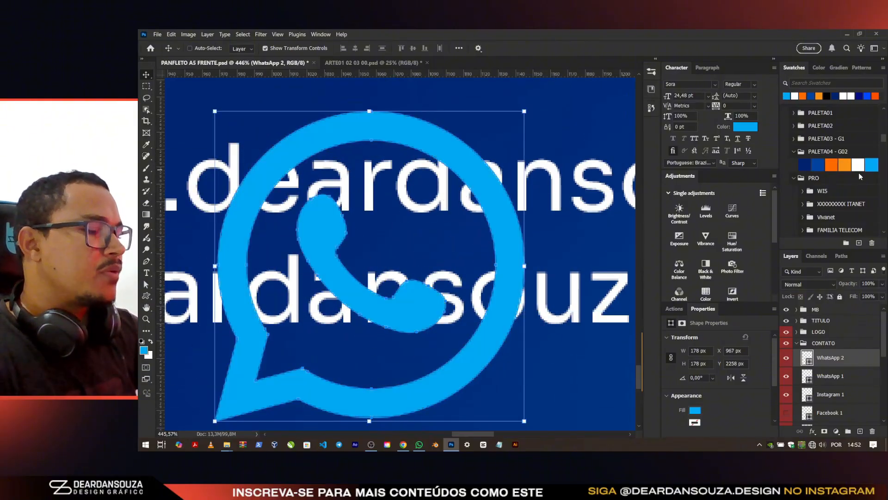
Step: Delete the WhatsApp 2 icon layer and collapse the CONTATO group
key("Delete")
scroll(445, 202, "down", 5)
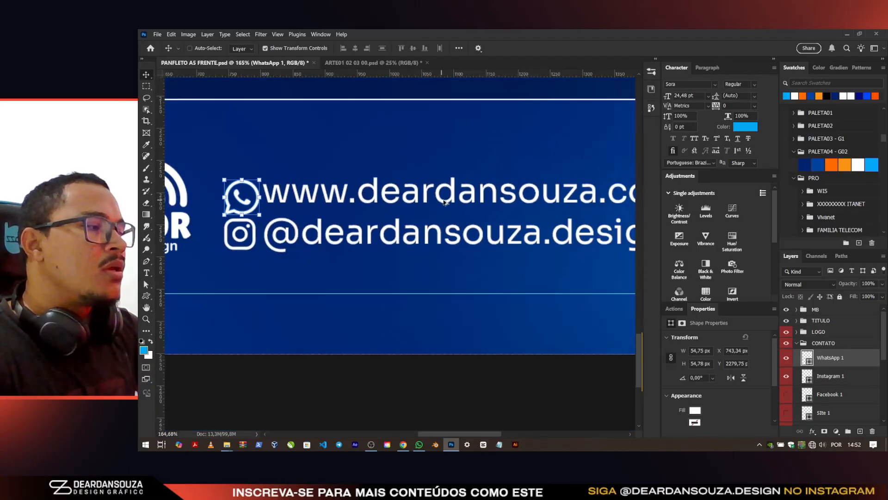
left_click(822, 343)
left_click(797, 343)
Step: Move the LOGO and CONTATO groups together slightly upward, closer to the 600MB box, and save the document
scroll(509, 269, "down", 5)
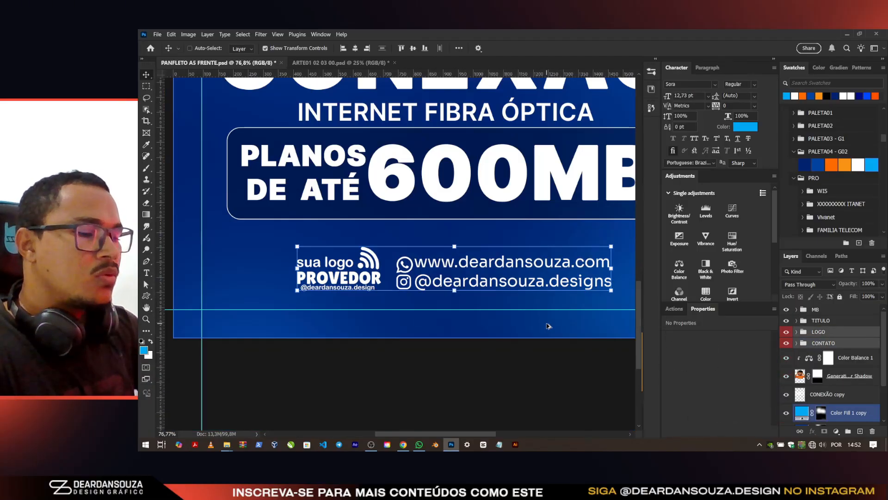
left_click_drag(523, 267, 523, 277)
scroll(335, 299, "down", 4)
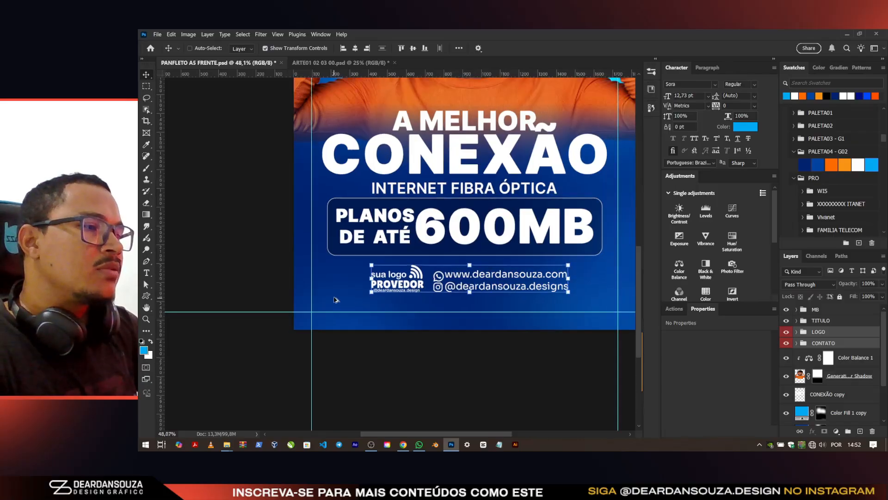
key("ctrl+s")
left_click_drag(390, 230, 397, 331)
scroll(423, 237, "down", 2)
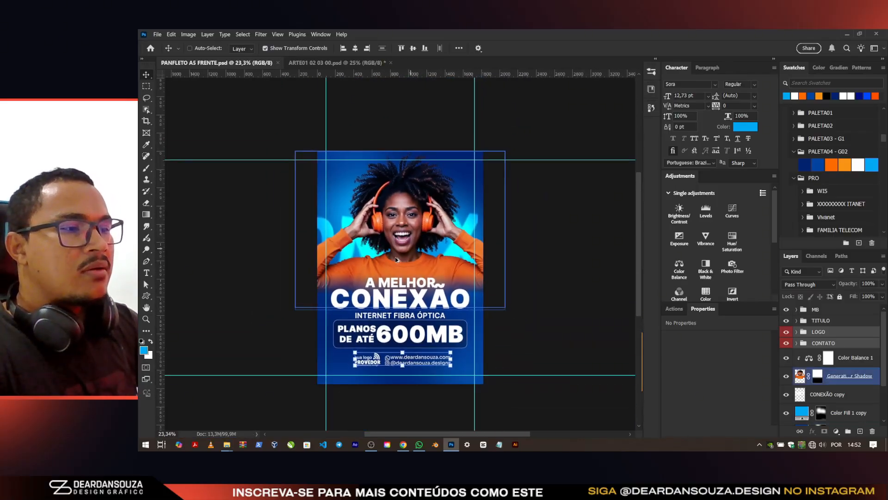
Step: Switch to the LEGENDAS G02 document in Chrome, check the flyer's benefits list, and return to Photoshop
left_click(792, 311)
key("alt+Tab")
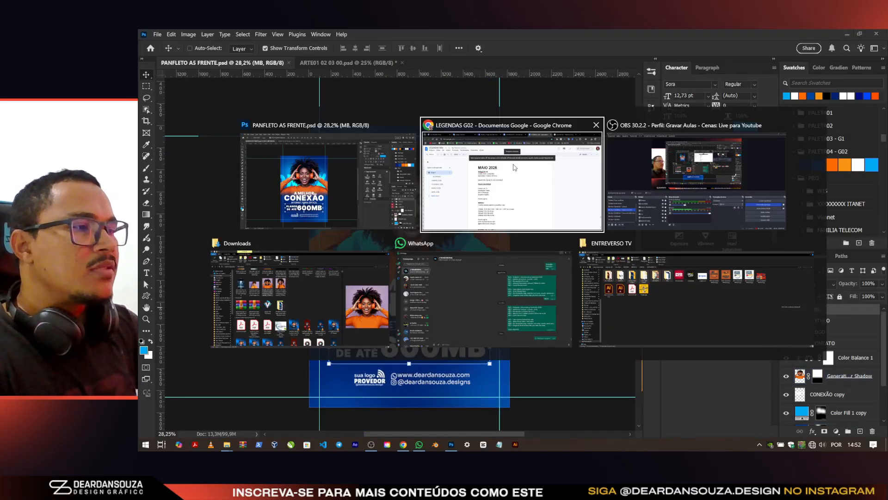
left_click(461, 284)
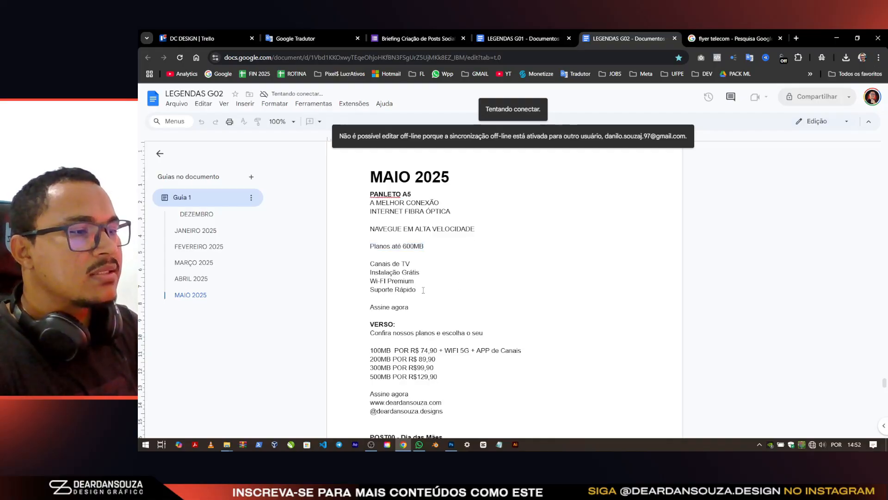
left_click_drag(423, 290, 355, 267)
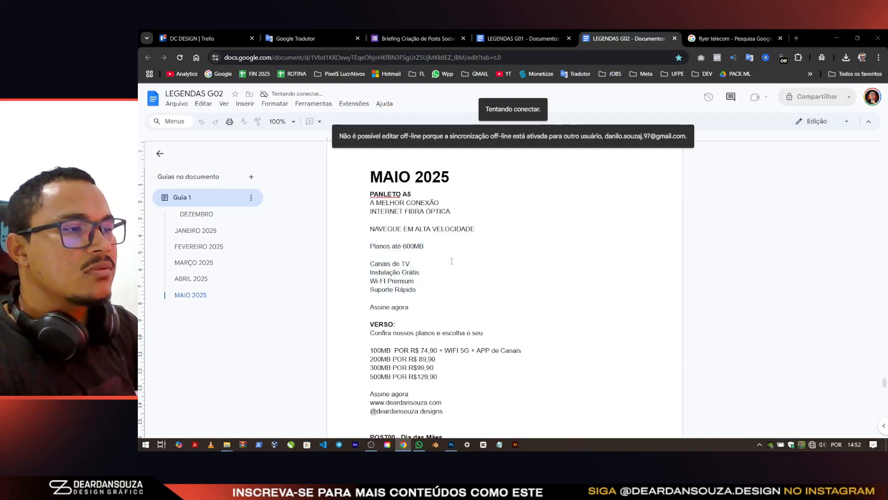
key("alt+Tab")
Step: Move the MB and TITULO groups together slightly upward and save the document
scroll(491, 324, "down", 1)
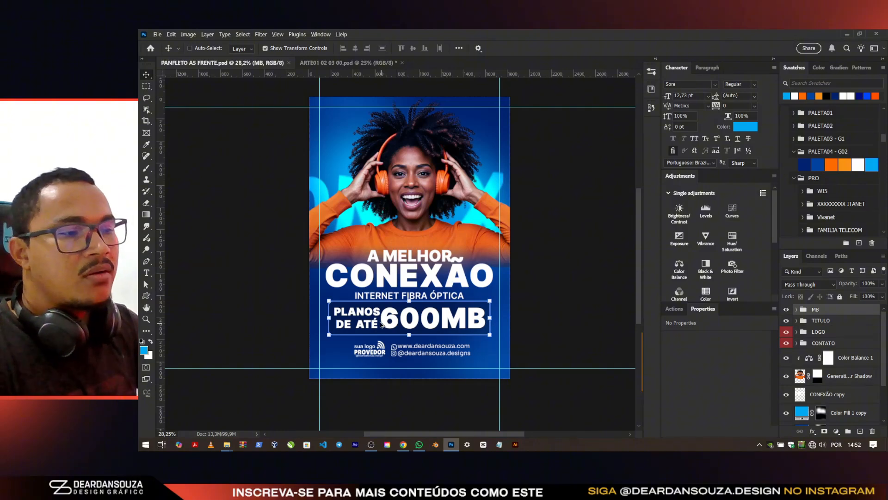
scroll(381, 325, "up", 1)
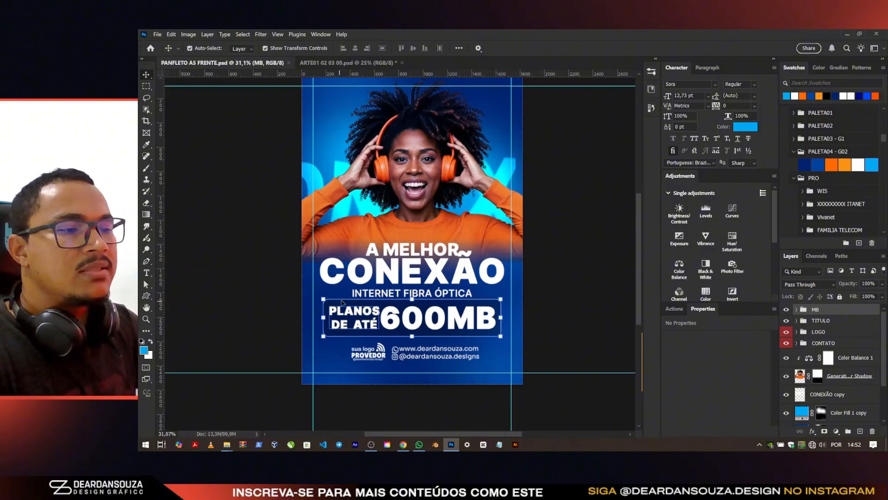
left_click(834, 320, "shift")
left_click_drag(413, 294, 413, 287)
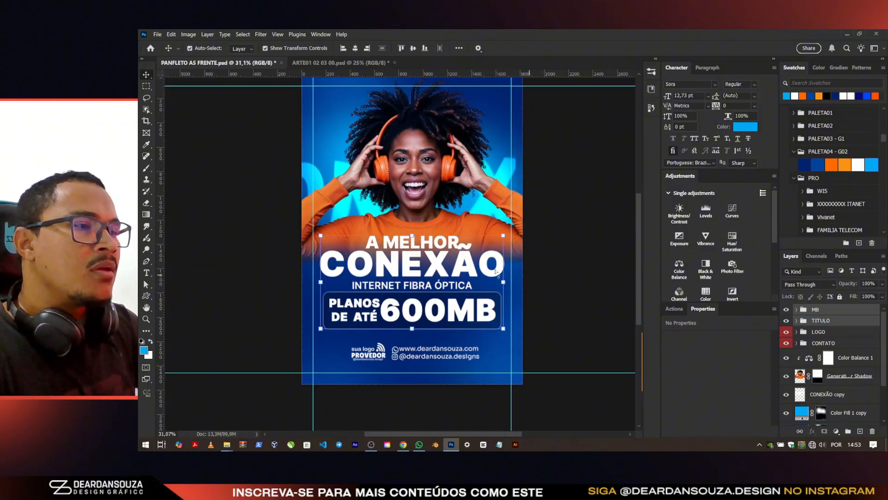
key("ctrl+s")
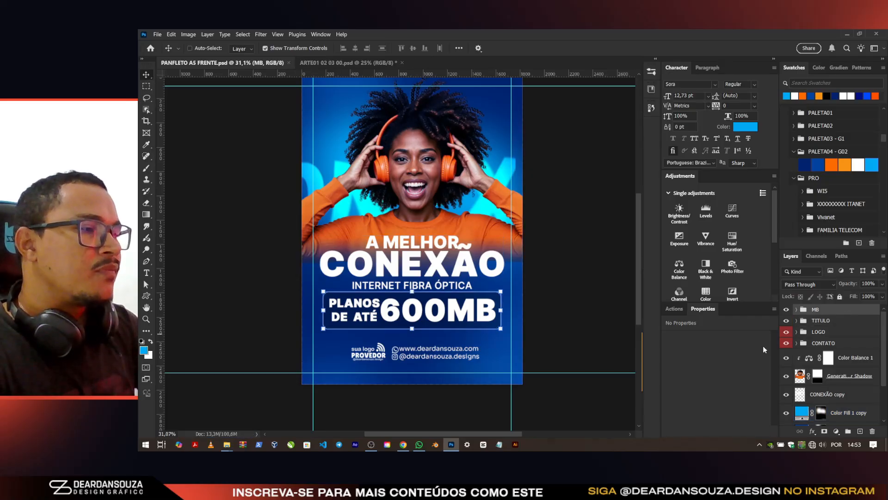
Step: Group the Color Balance 1 layer with the woman's photo layer and name the group MODDELO
left_click(846, 358)
left_click(843, 378, "shift")
key("ctrl+g")
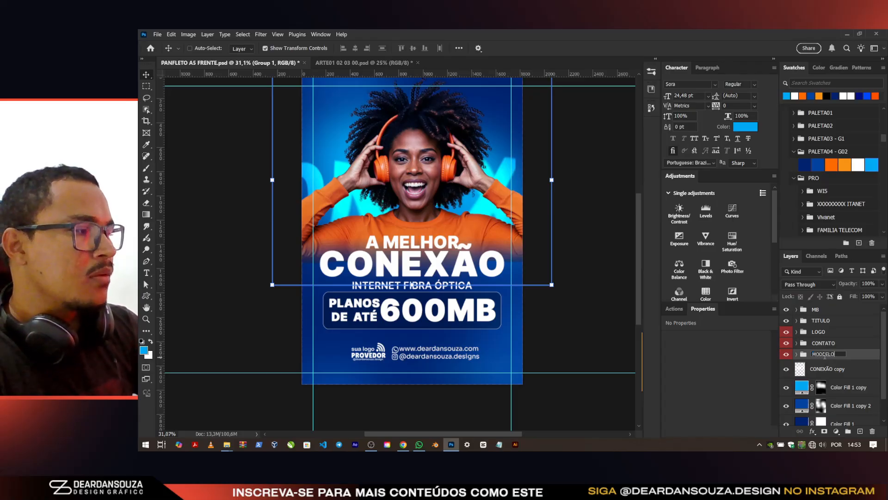
key("Return")
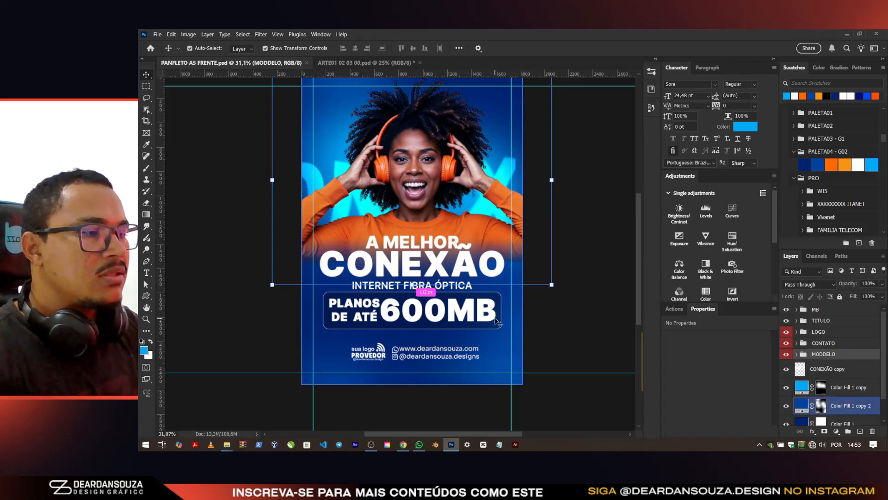
Step: Duplicate the MB group and place the copy across the woman's chest, above the A MELHOR headline
left_click(496, 319, "ctrl")
left_click(822, 309)
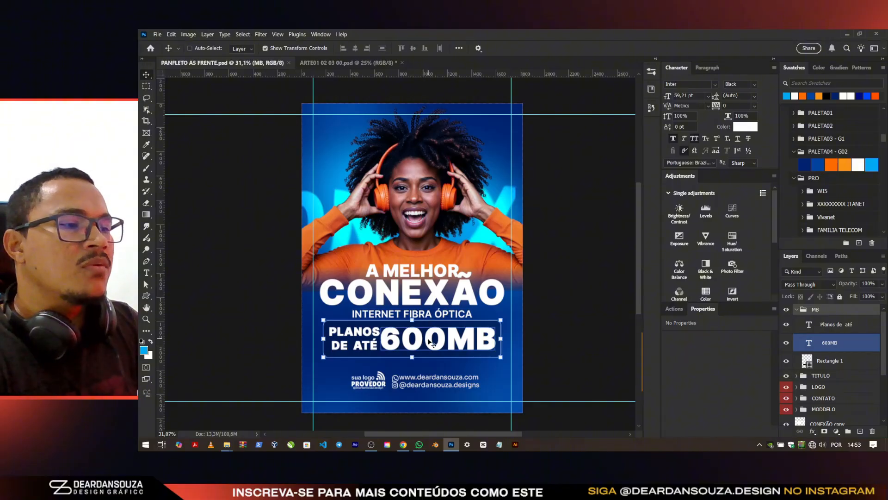
left_click_drag(424, 319, 395, 241)
scroll(392, 186, "up", 1)
Step: Delete the 600MB text from the MB copy group
left_click(838, 325)
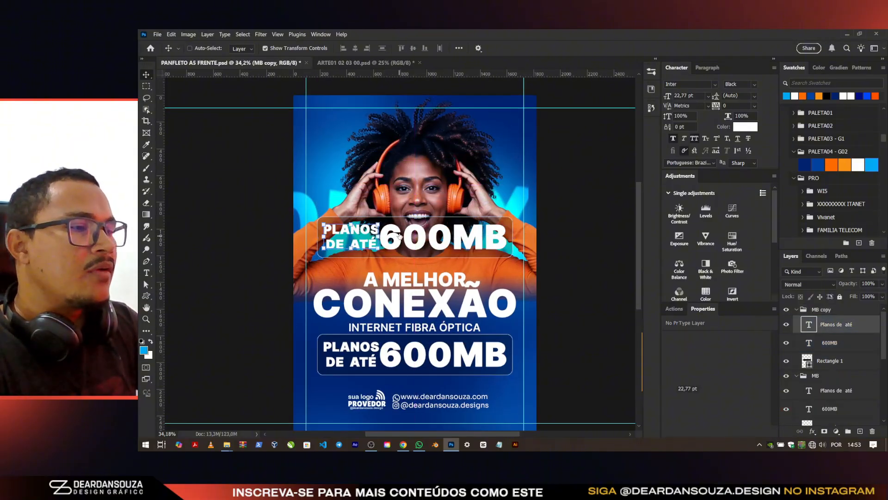
scroll(400, 233, "up", 5)
left_click(399, 234, "ctrl")
key("Delete")
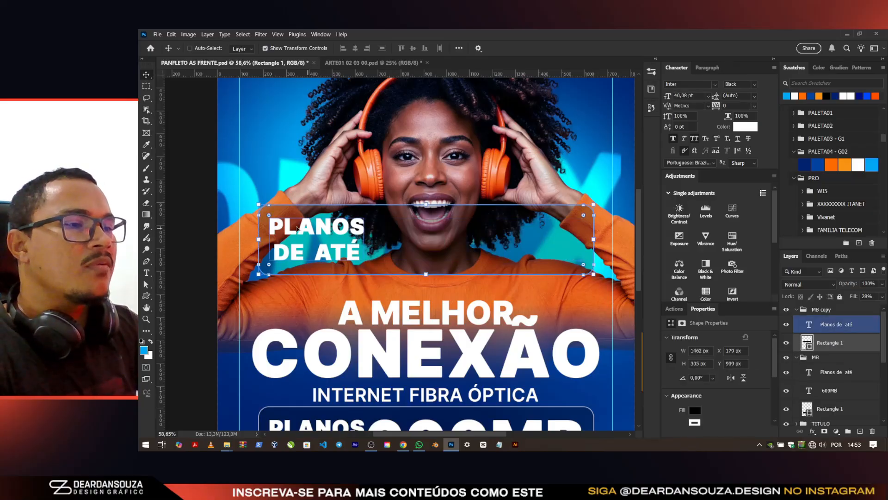
Step: Check the first benefit in the Chrome document and replace the copied group's "Planos de até" text with "CANAIS DE TV"
left_click(835, 324)
key("alt+Tab")
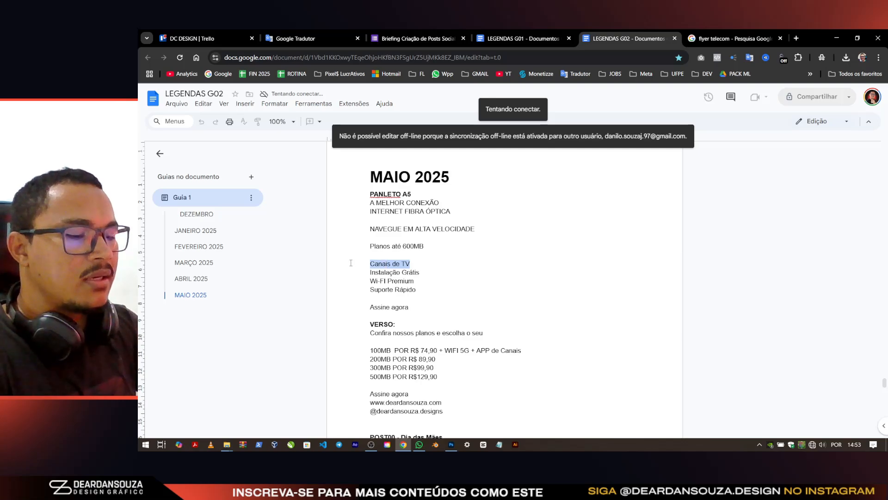
key("alt+Tab")
key("Return")
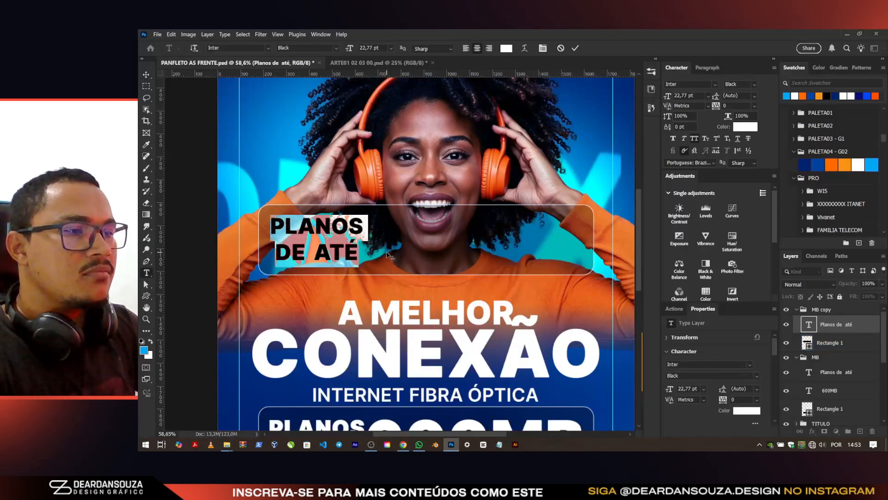
type("CANAIS DE TV")
key("ctrl+Return")
Step: Break "CANAIS DE TV" into two lines and scale it to 52.36% inside the lower-left corner of the copied box
scroll(354, 230, "up", 2)
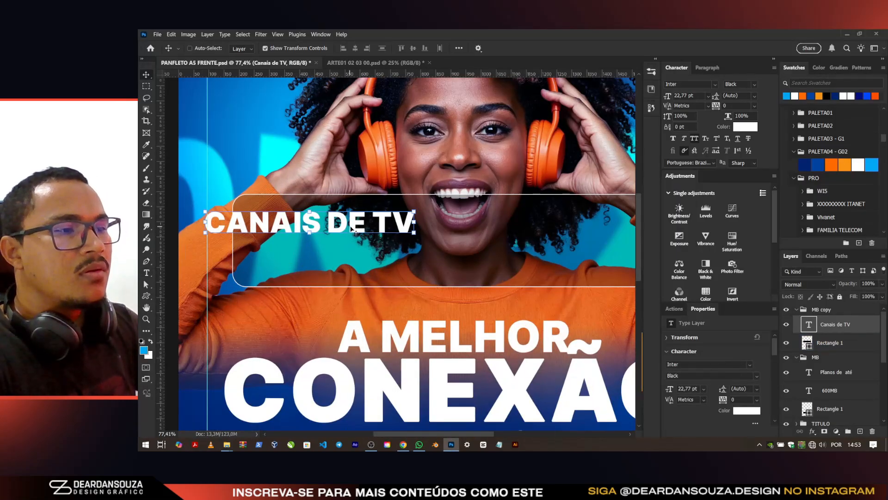
left_click_drag(353, 230, 402, 252)
double_click(369, 246)
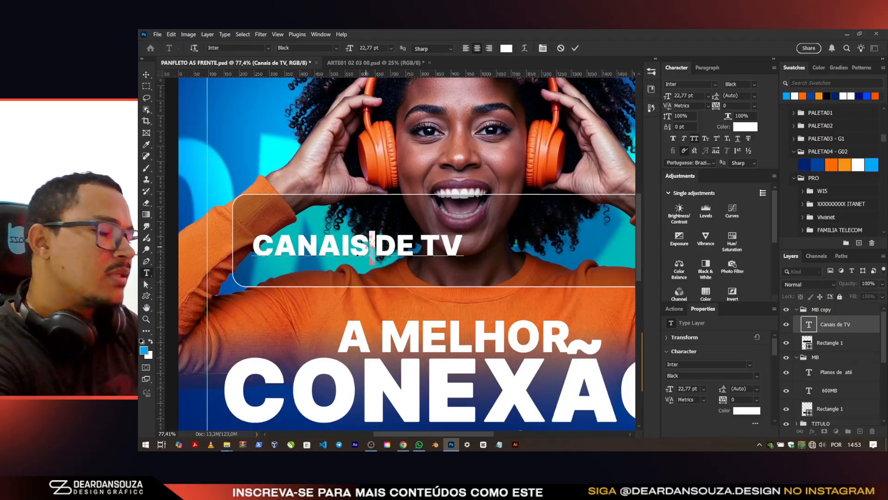
key("Return")
key("ctrl+Return")
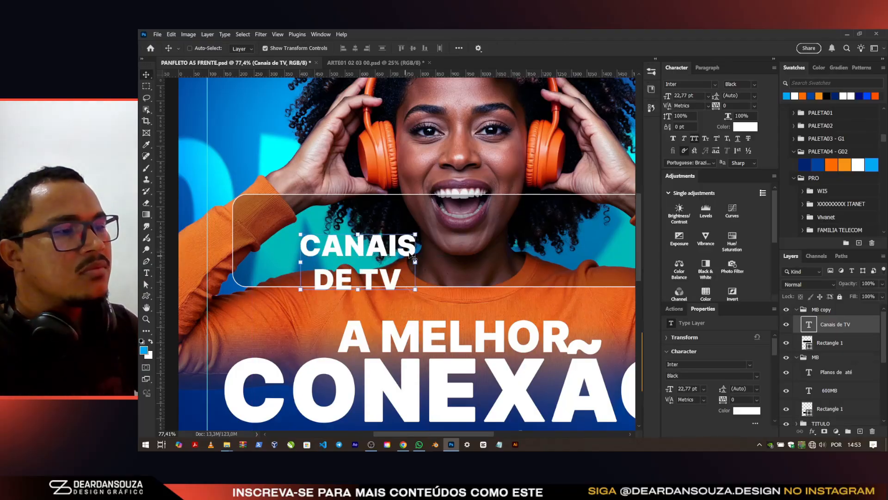
left_click_drag(413, 257, 266, 256)
left_click(612, 49)
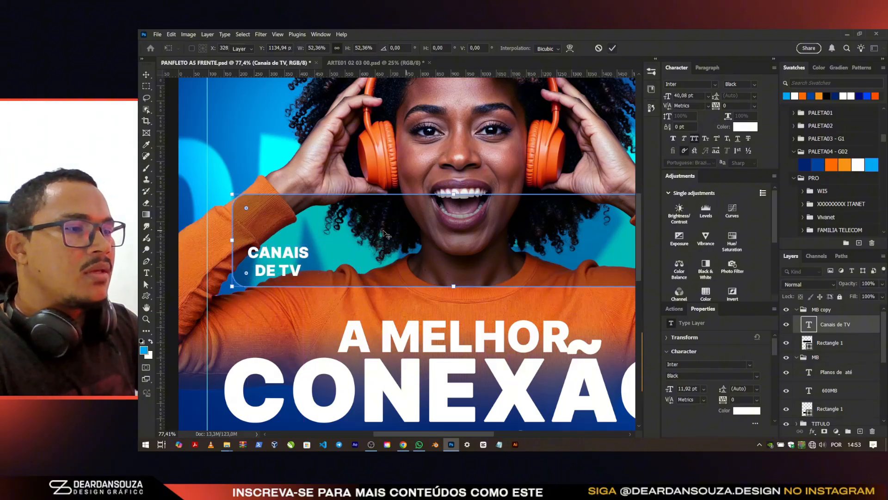
Step: Narrow the copied group's rounded rectangle to about 320 px wide around the CANAIS DE TV text
left_click(253, 222, "ctrl")
scroll(253, 223, "down", 4)
scroll(701, 389, "down", 3)
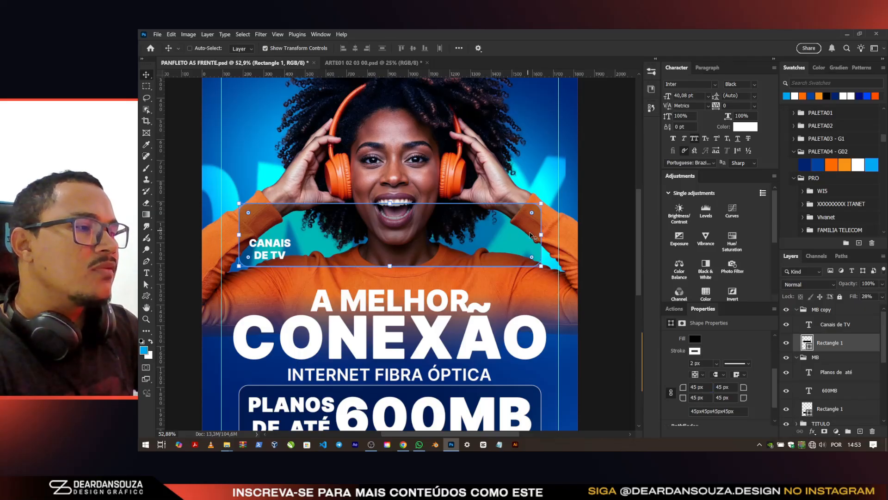
left_click_drag(540, 234, 305, 235)
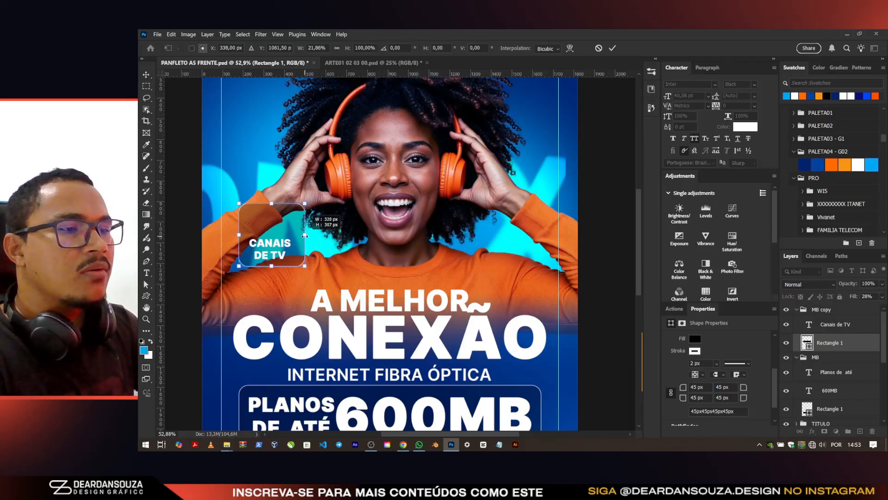
left_click(612, 48)
Step: Move the MB copy group slightly down, rename it 01, and save the document
left_click(821, 309)
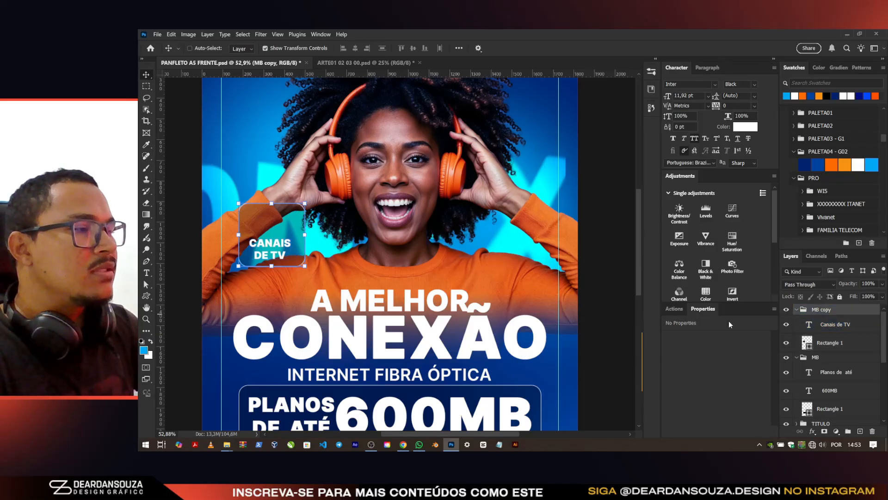
scroll(319, 268, "up", 2)
left_click_drag(273, 225, 271, 239)
double_click(822, 309)
type("01")
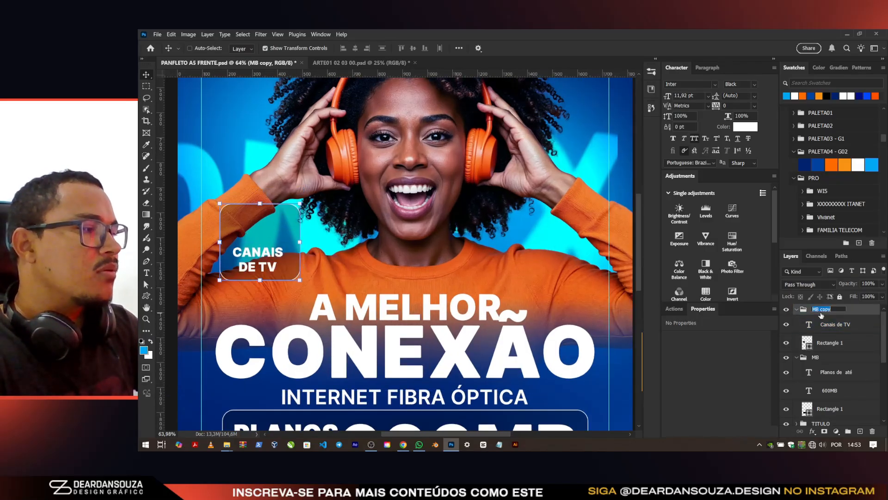
key("Return")
key("ctrl+s")
Step: Lower group 01 a little further toward the A MELHOR headline and save the document
scroll(296, 252, "up", 3)
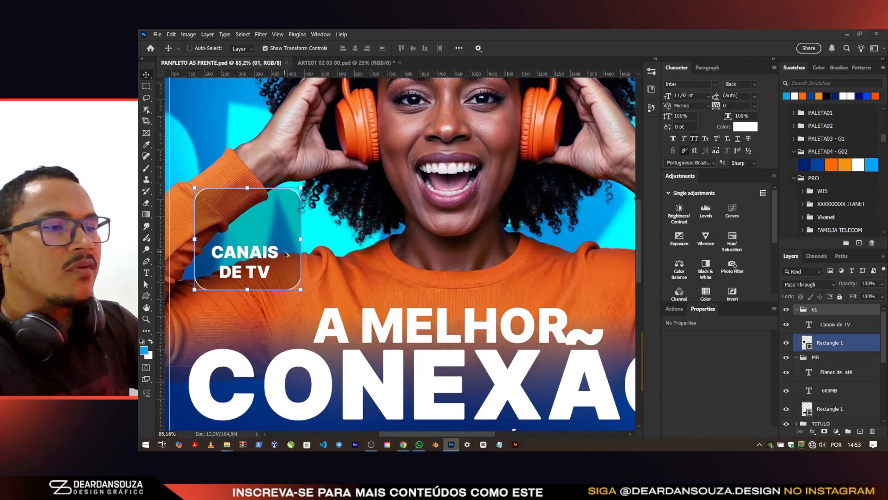
left_click_drag(272, 236, 271, 250)
key("ctrl+s")
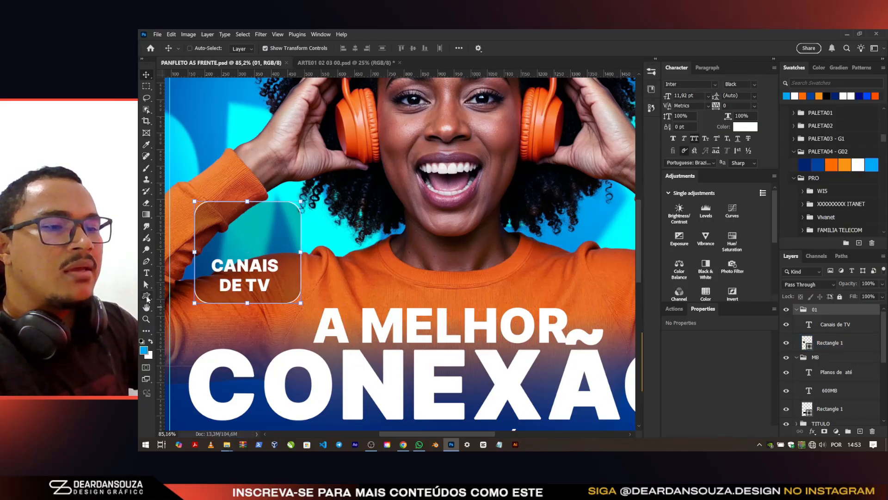
Step: Draw the TV custom shape from the SOCIAL MEDIA ICONES set, about 142 × 113 px, above the CANAIS DE TV text
right_click(146, 295)
left_click(186, 337)
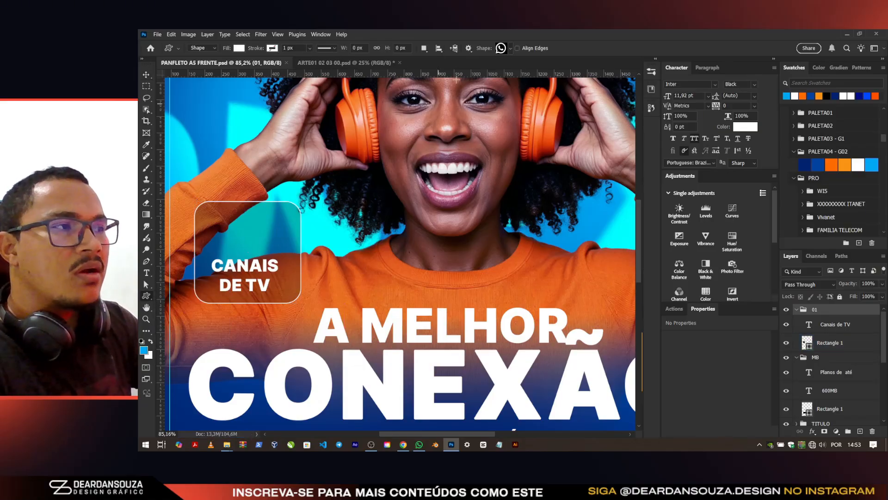
left_click(497, 48)
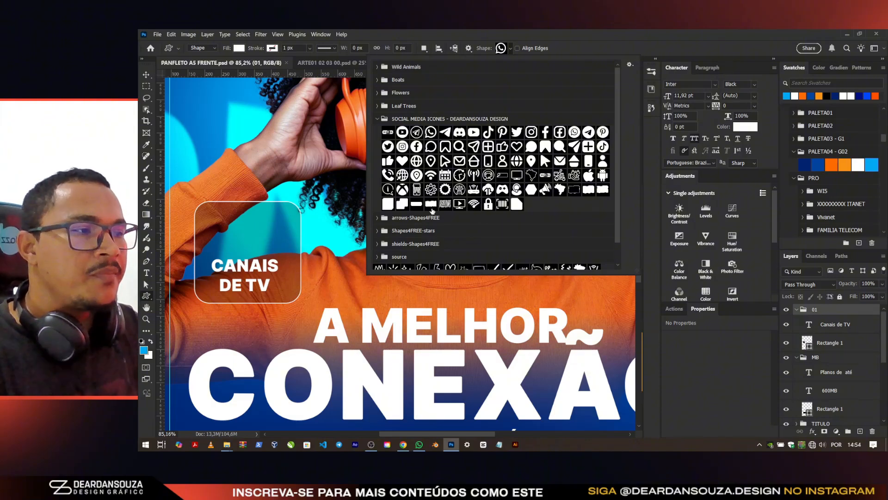
left_click(460, 204)
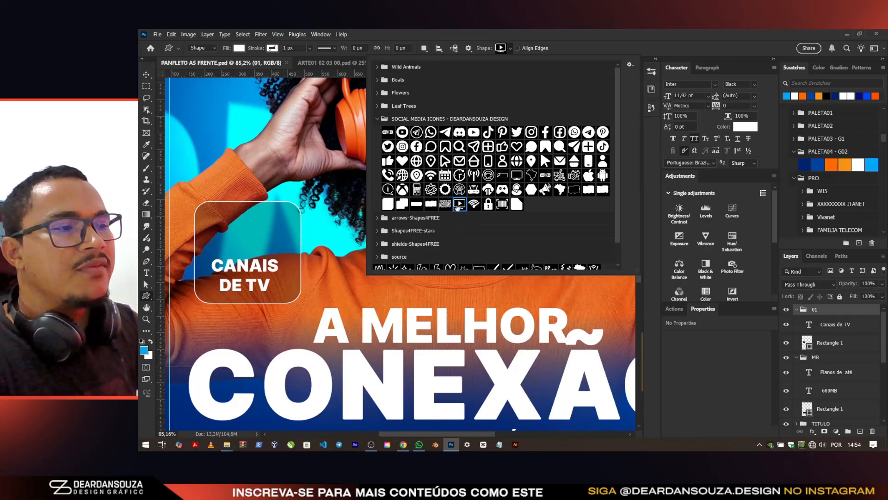
left_click(614, 33)
scroll(277, 247, "up", 5)
left_click_drag(199, 187, 275, 252)
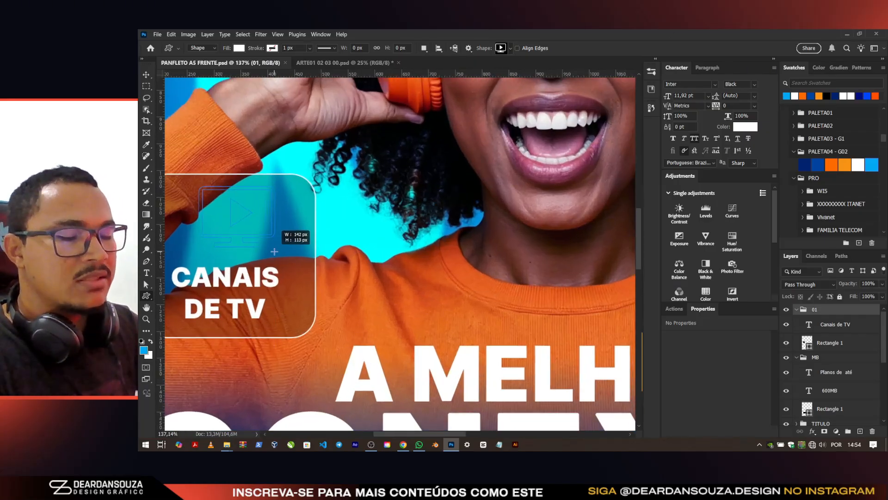
key("v")
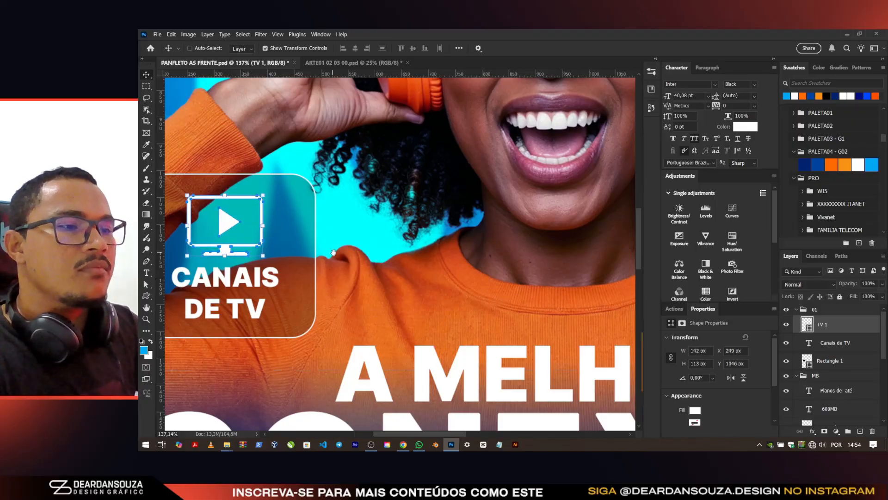
Step: Duplicate group 01, place the copy directly above the original card, and select the copy's CANAIS DE TV text
left_click(820, 311)
scroll(407, 238, "down", 10)
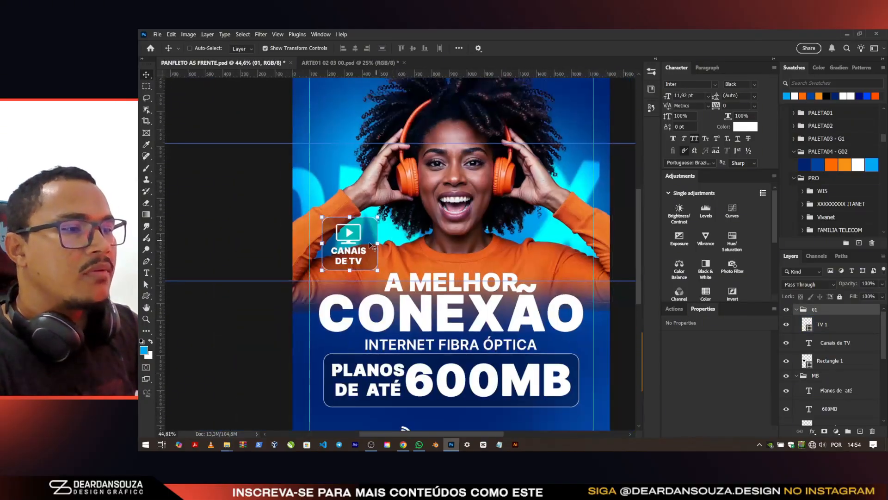
left_click_drag(370, 245, 384, 192)
left_click(364, 189, "ctrl")
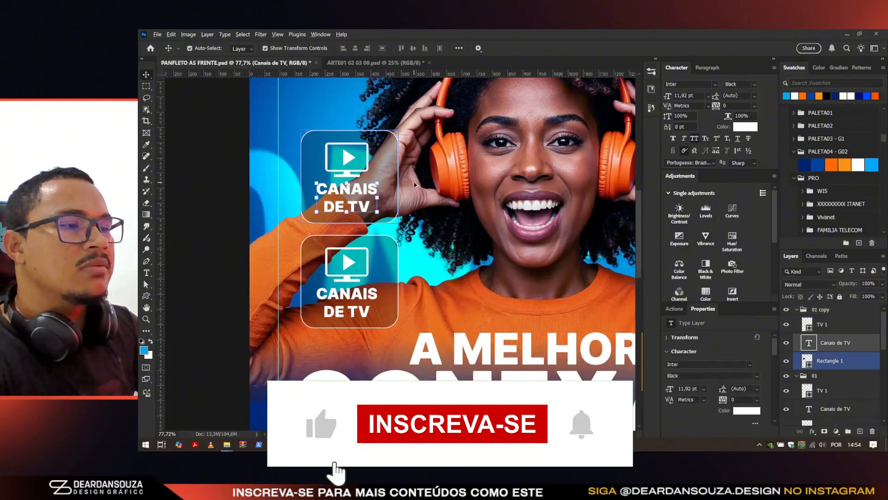
Step: Copy "Instalação Grátis" from the LEGENDAS G02 document and replace the upper card's CANAIS DE TV text with it in Photoshop
key("alt+Tab")
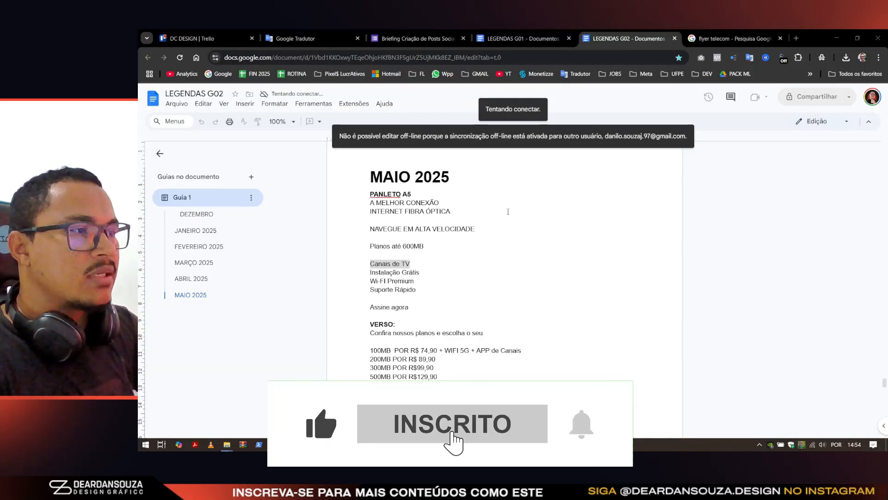
left_click_drag(427, 271, 343, 277)
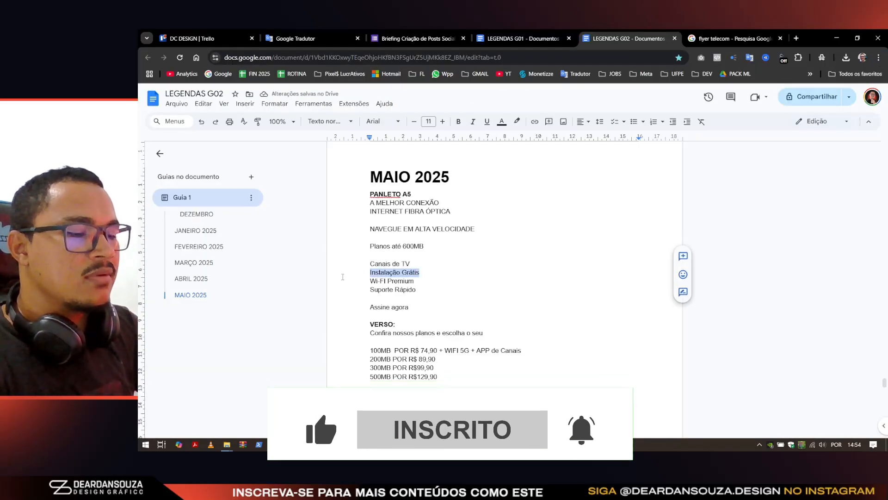
key("alt+Tab")
scroll(335, 201, "up", 4)
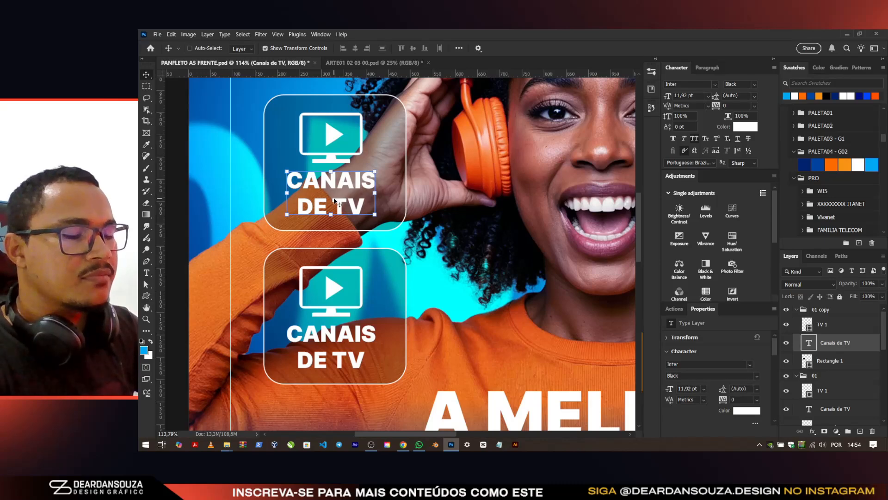
double_click(335, 201)
type("INSTALAÇÃO GRÁTIS")
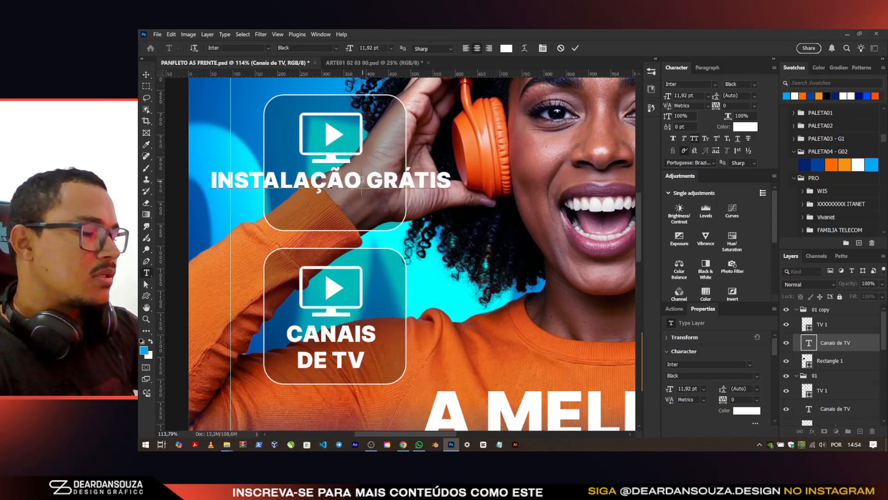
Step: Break the INSTALAÇÃO GRÁTIS text into two lines after INSTALAÇÃO and commit the text edit
left_click(362, 181)
key("BackSpace")
key("Return")
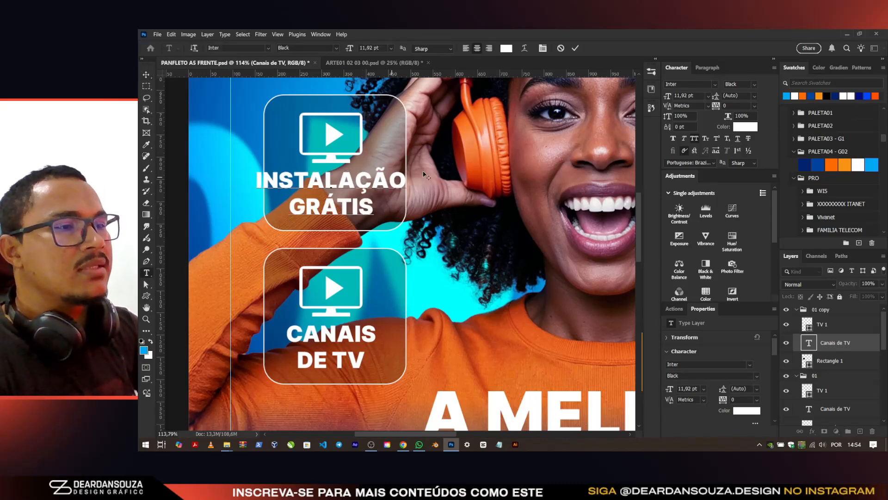
left_click(577, 48)
key("alt+Tab")
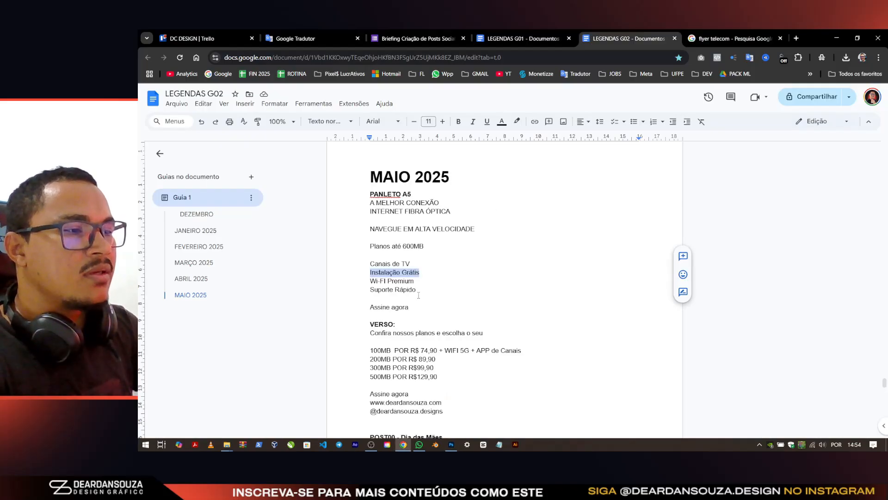
key("alt+Tab")
Step: Scale down and reposition the INSTALAÇÃO GRÁTIS text inside its card, and set its font size to 10 pt
scroll(344, 343, "up", 1)
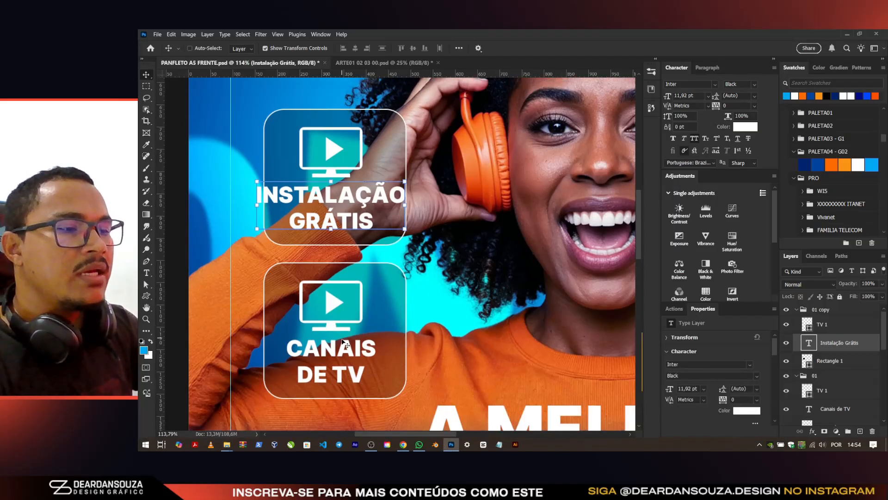
left_click(343, 342, "ctrl")
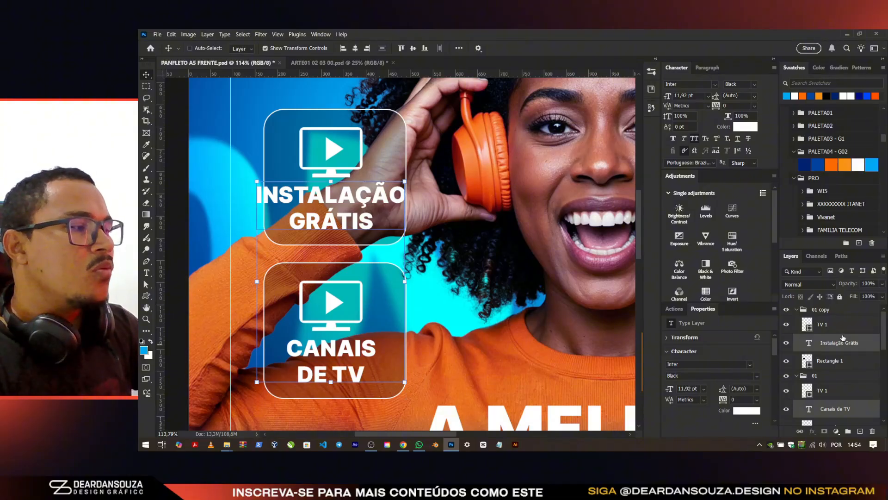
left_click(402, 214, "ctrl")
left_click_drag(405, 205, 391, 206)
left_click_drag(337, 200, 340, 205)
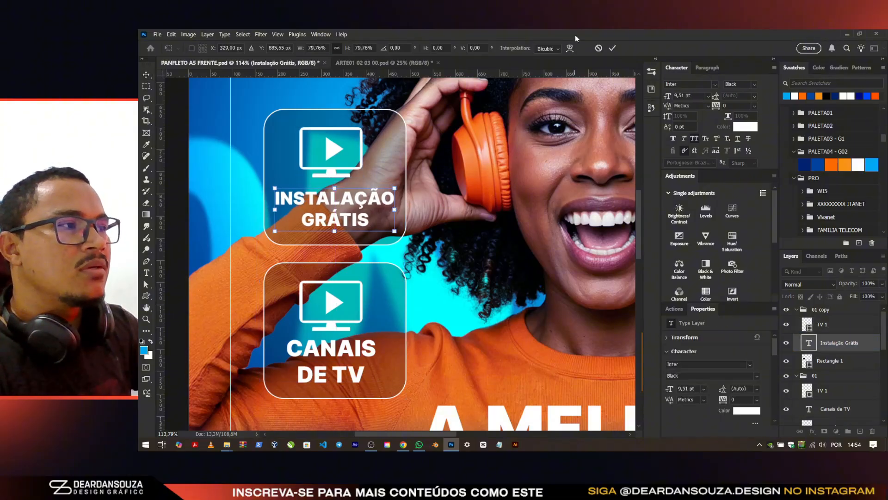
left_click(612, 48)
left_click(695, 98)
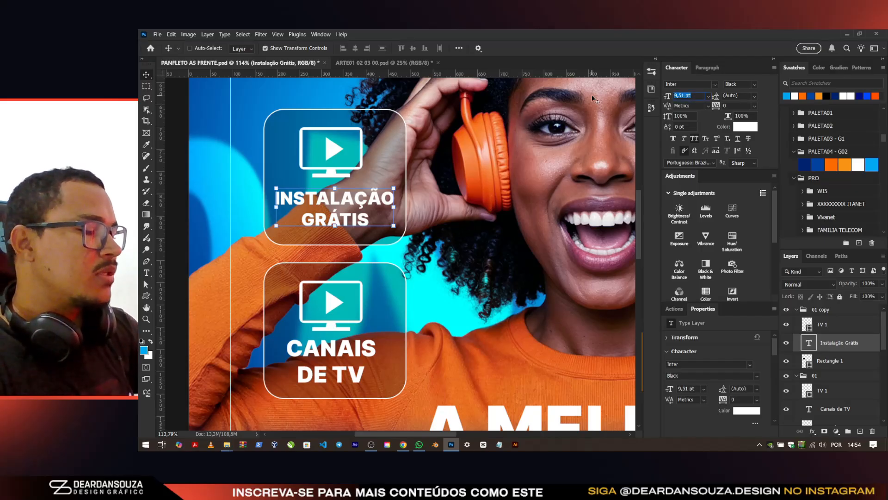
type("10")
key("Return")
Step: Set the CANAIS DE TV text in the lower card to 10 pt and reposition it slightly below its icon
left_click(329, 349, "ctrl")
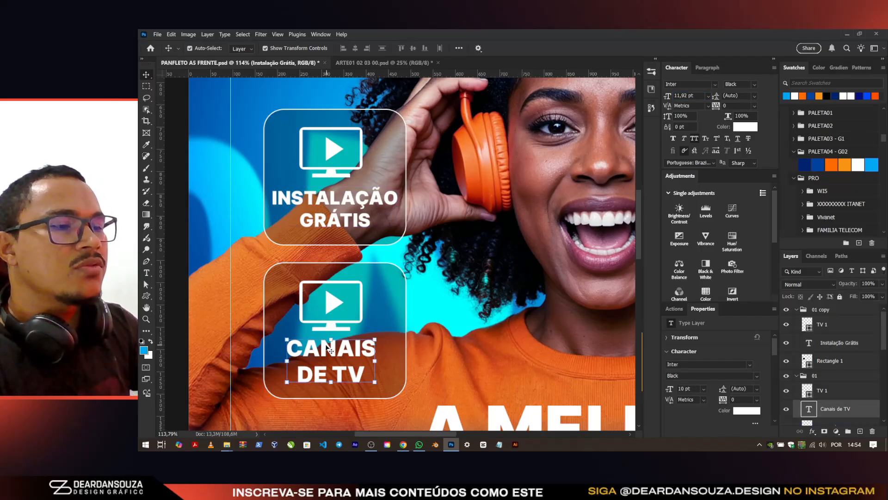
left_click(694, 95)
type("10")
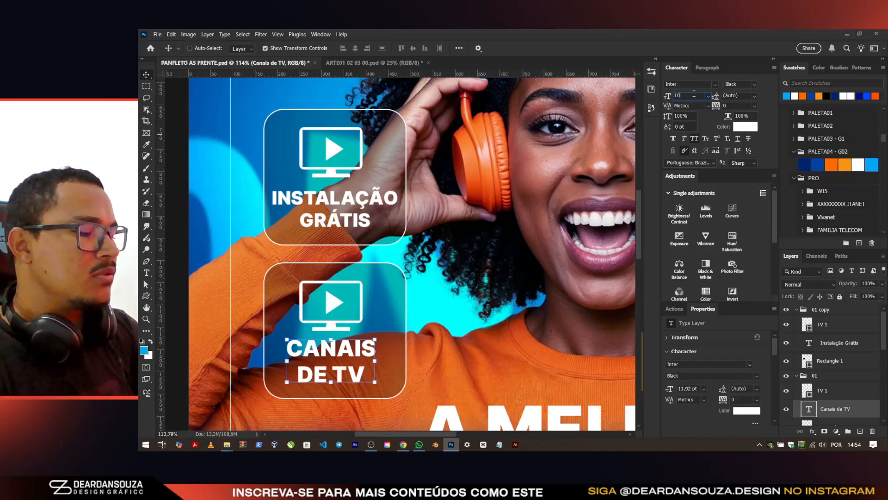
key("Return")
scroll(331, 369, "up", 1)
left_click_drag(341, 356, 337, 366)
Step: Delete the TV icon from the INSTALAÇÃO GRÁTIS card
left_click(348, 199)
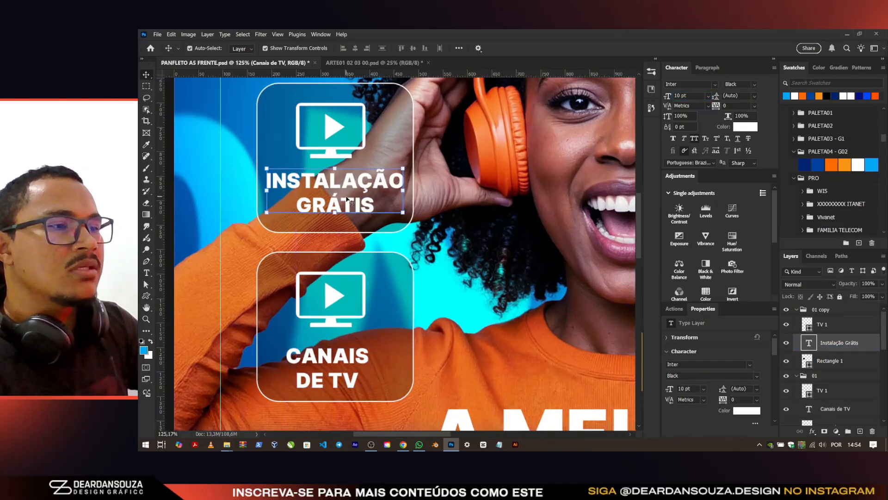
left_click(342, 134, "ctrl")
scroll(394, 182, "up", 2)
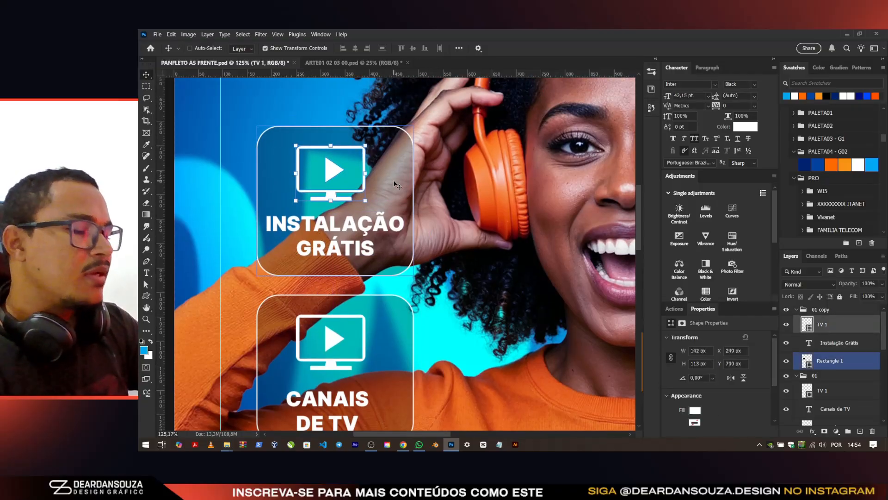
key("Delete")
Step: Draw the gear-with-checkmark custom shape from the SOCIAL MEDIA ICONES set, about 135 × 135 px, above the INSTALAÇÃO GRÁTIS text
key("u")
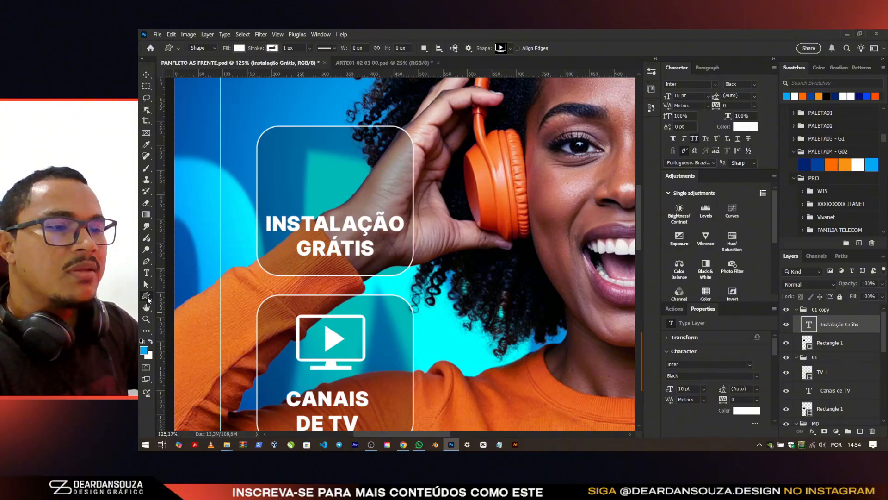
right_click(146, 296)
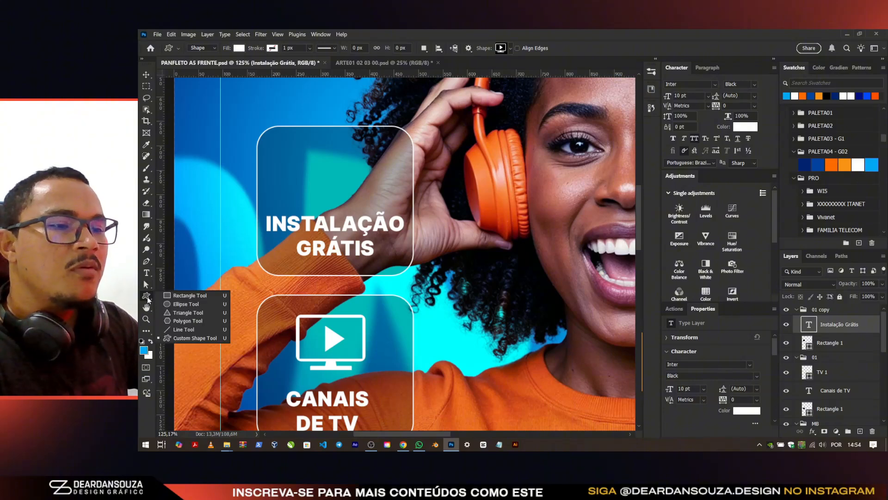
left_click(198, 338)
left_click(501, 48)
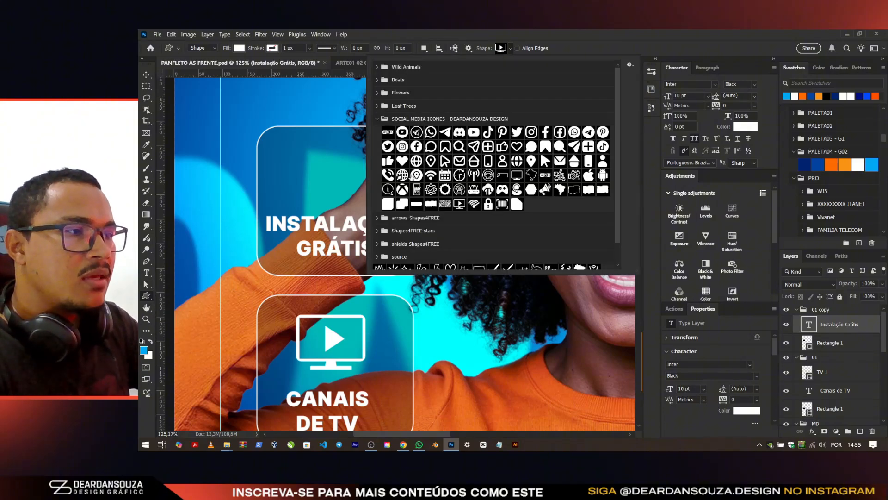
left_click(435, 193)
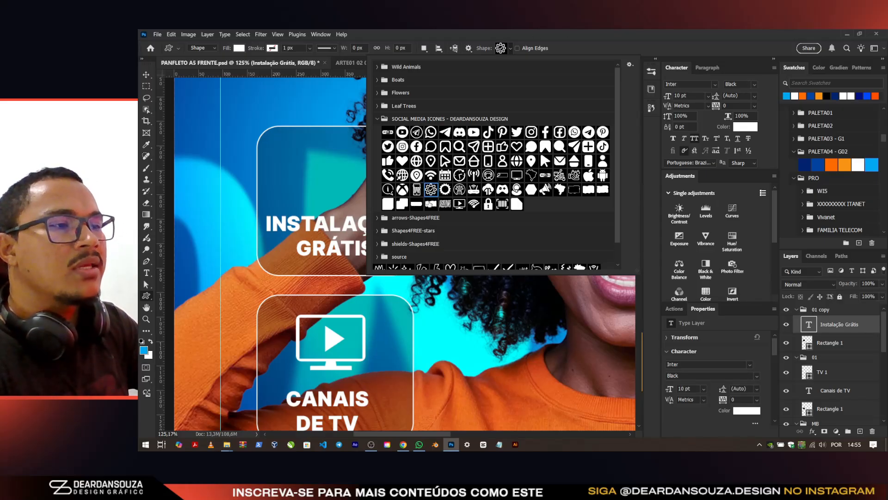
left_click(619, 33)
scroll(301, 188, "up", 2)
left_click_drag(299, 179, 365, 245)
Step: Align the gear icon and the INSTALAÇÃO GRÁTIS text with each other inside the upper card and save the document
key("v")
scroll(341, 216, "up", 4)
left_click_drag(336, 215, 340, 206)
left_click(325, 317, "ctrl")
left_click_drag(326, 317, 332, 317)
left_click(341, 202, "ctrl")
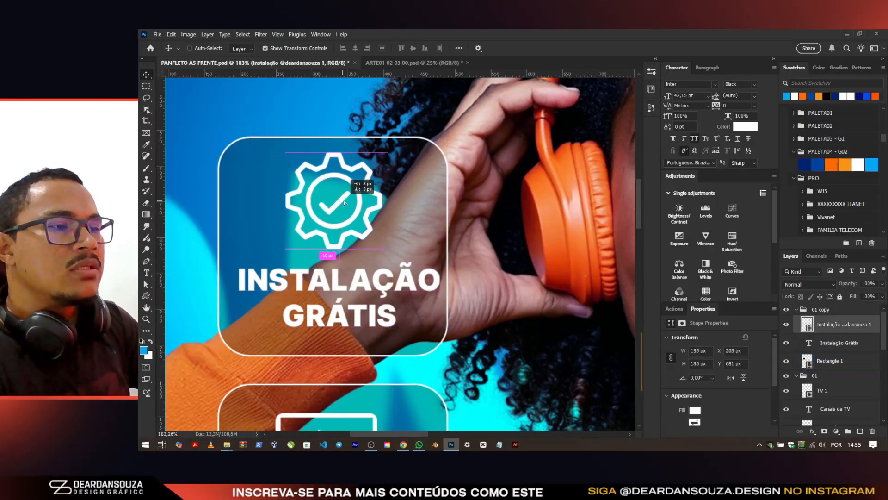
scroll(323, 239, "down", 4)
scroll(322, 239, "down", 3)
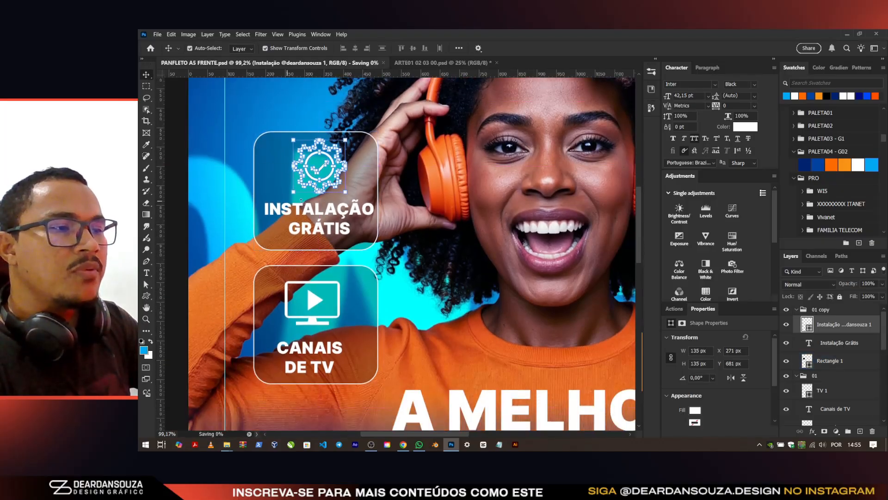
Step: Nudge the gear icon slightly left and down inside the upper card, to X 262 px, Y 688 px
scroll(317, 240, "up", 2)
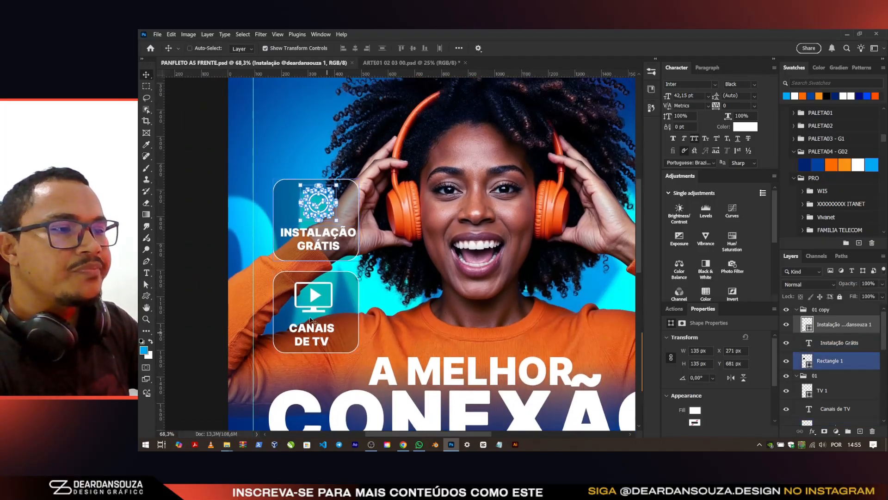
scroll(316, 203, "up", 4)
mouse_move(317, 204)
left_mouse_down()
mouse_move(315, 216)
mouse_move(311, 209)
left_mouse_up()
scroll(365, 211, "down", 2)
scroll(410, 296, "down", 1)
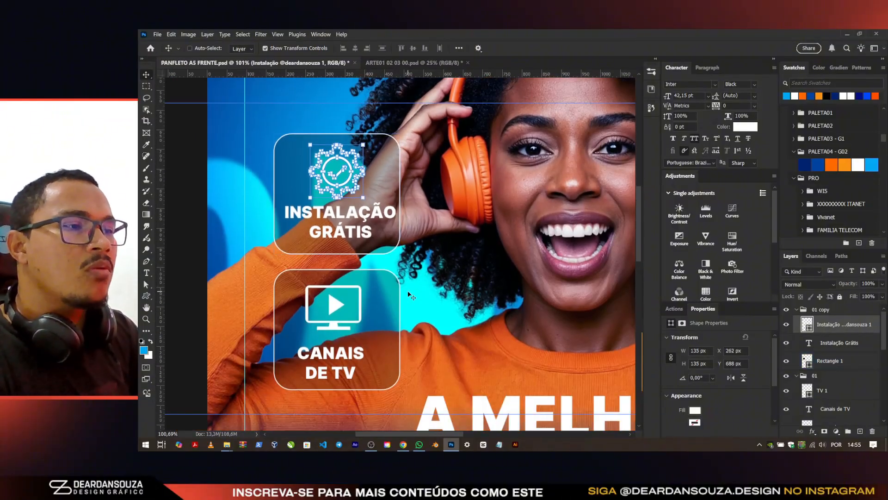
Step: Switch to Chrome and open the Prime Icons set on Iconify from the JOBS bookmarks in a new tab
key("alt+Tab")
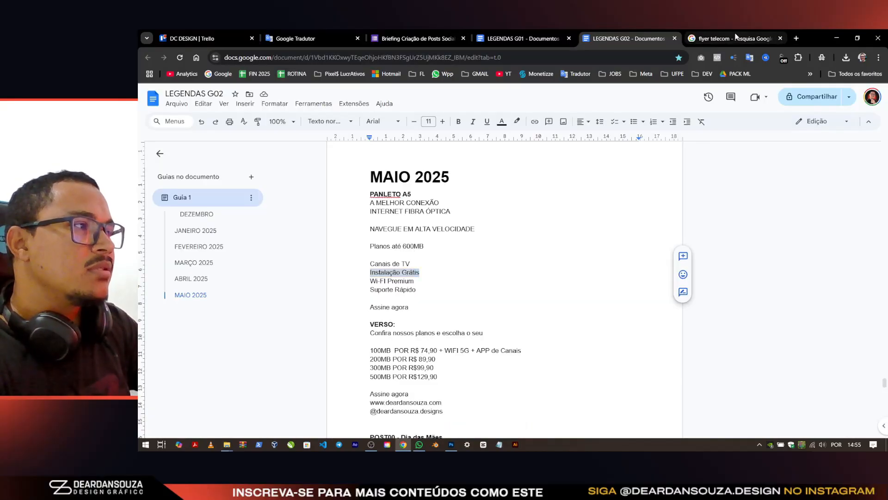
left_click(736, 37)
left_click(797, 38)
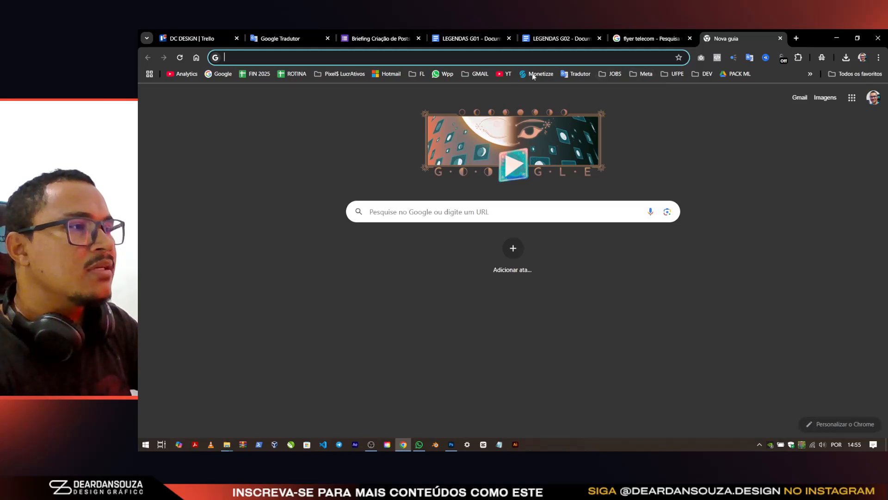
left_click(810, 74)
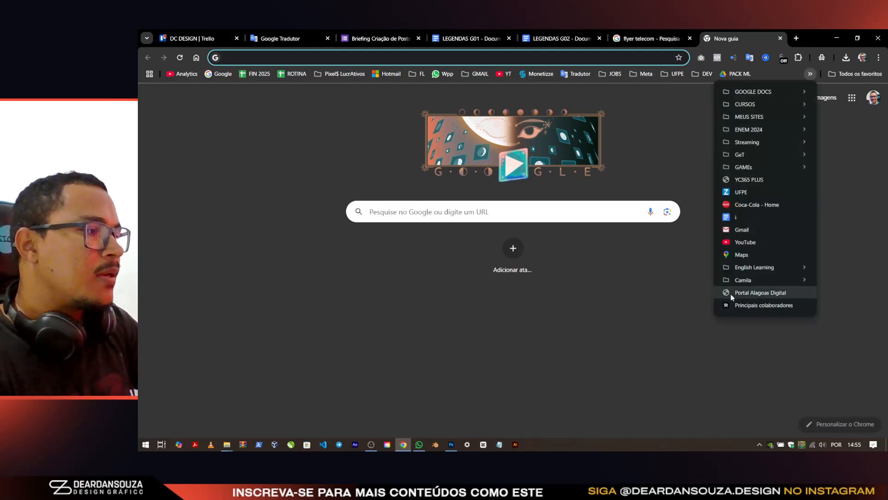
left_click(684, 104)
left_click(809, 74)
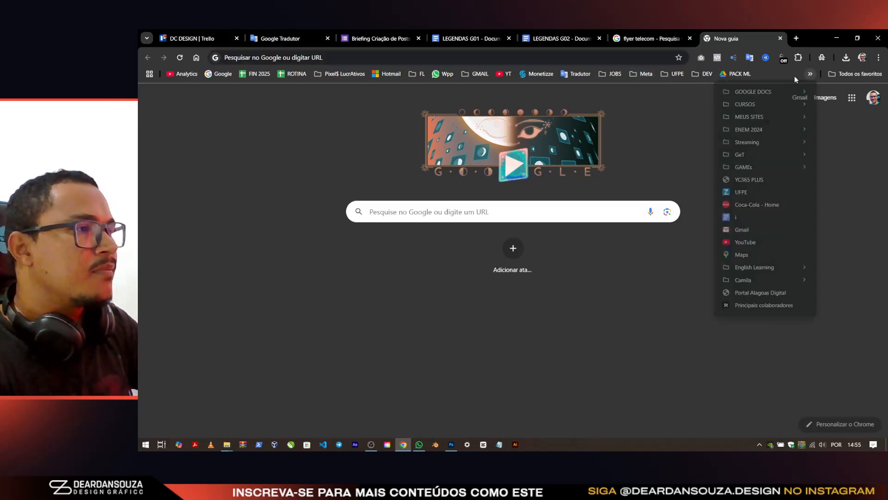
mouse_move(624, 75)
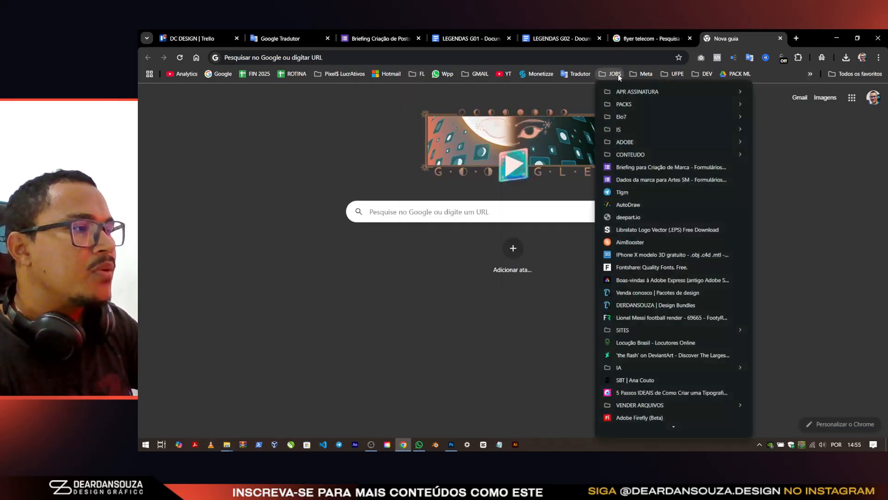
scroll(619, 345, "down", 6)
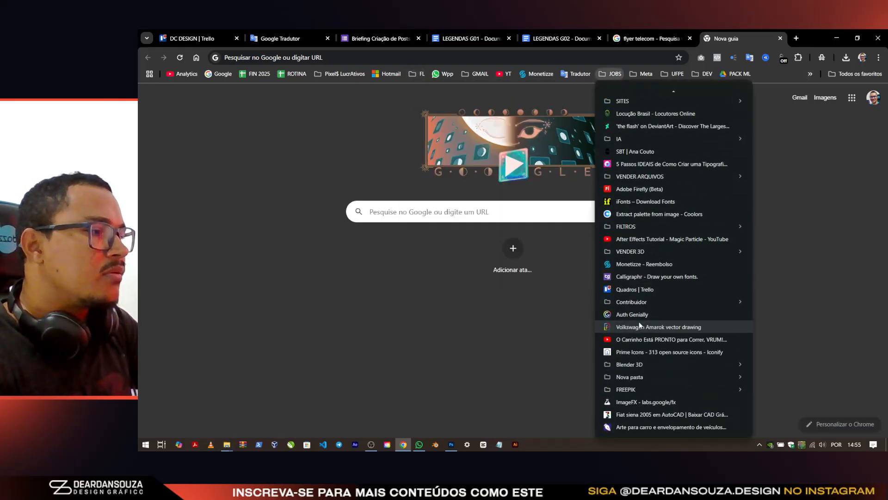
left_click(640, 353)
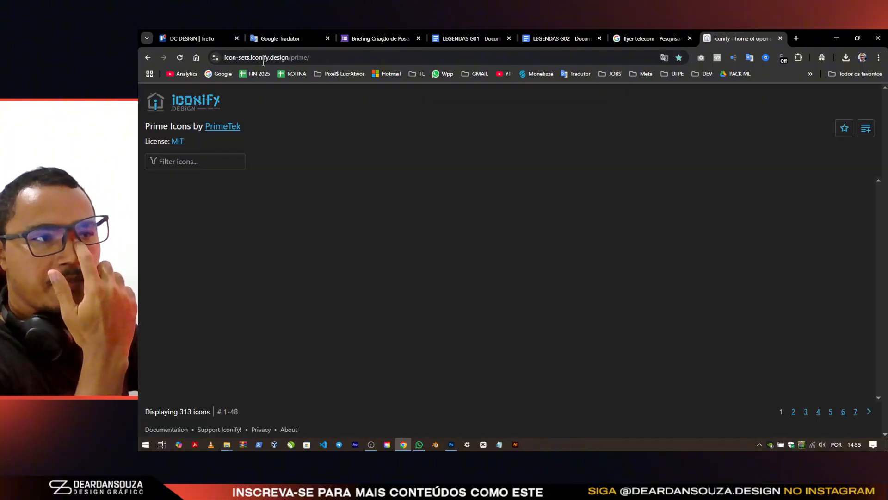
Step: Browse the Prime Icons set, select the shield icon, and view its available PNG export sizes
left_click(298, 59)
left_click(338, 57)
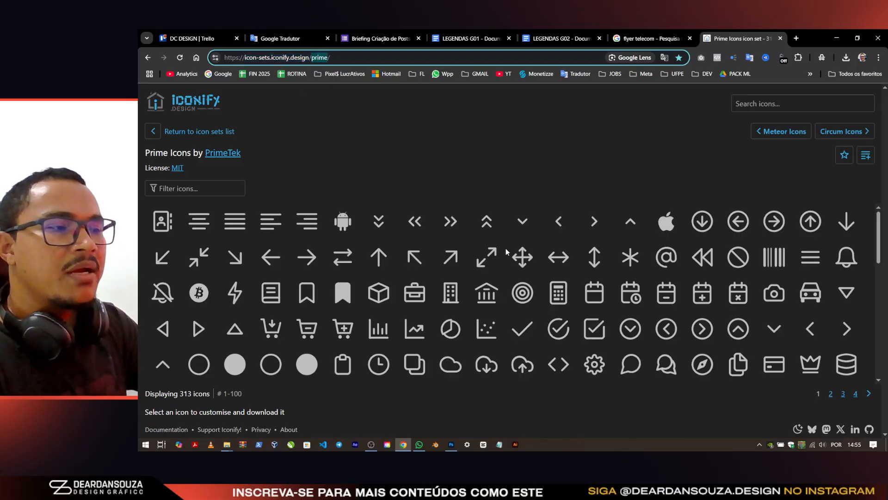
scroll(331, 301, "down", 5)
scroll(310, 290, "up", 4)
scroll(352, 296, "down", 7)
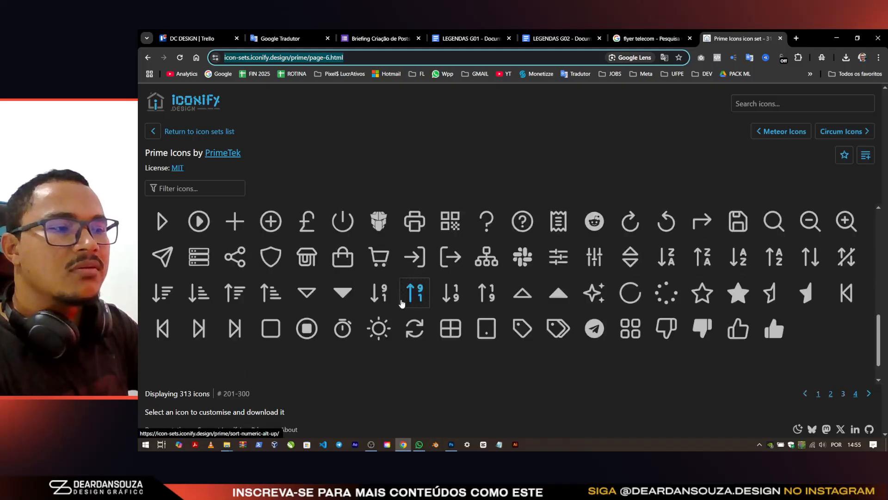
scroll(305, 329, "down", 2)
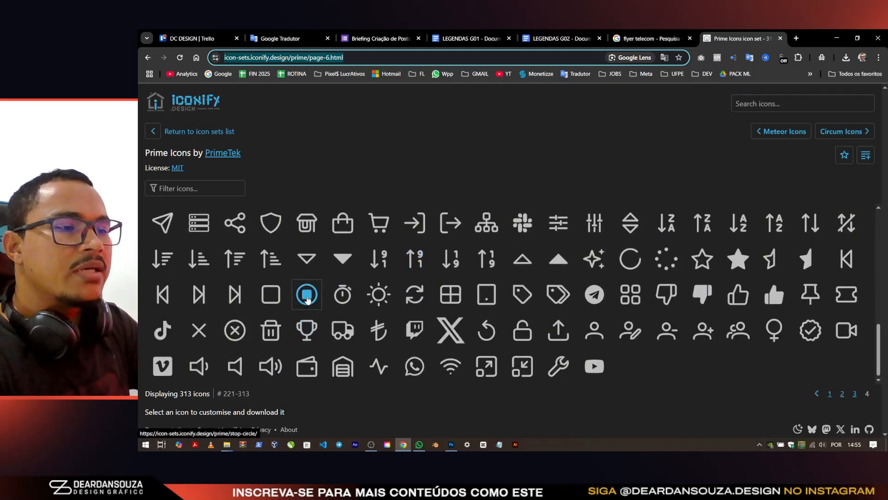
left_click(273, 224)
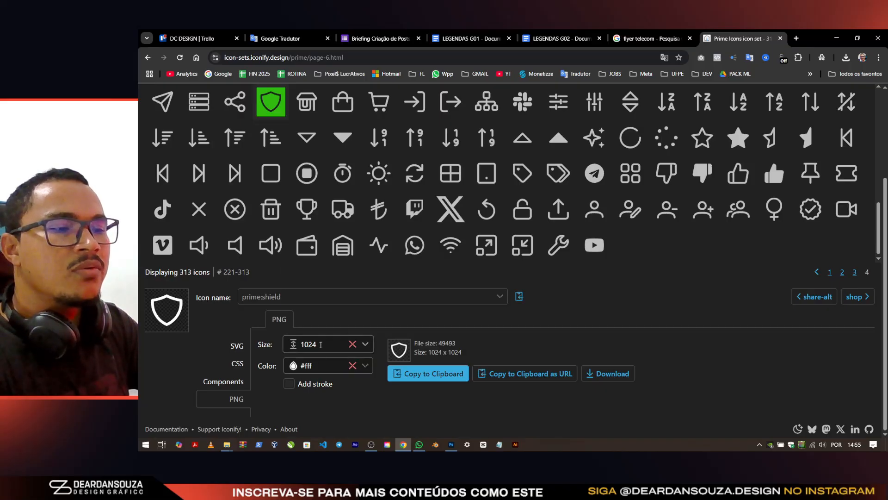
left_click(321, 345)
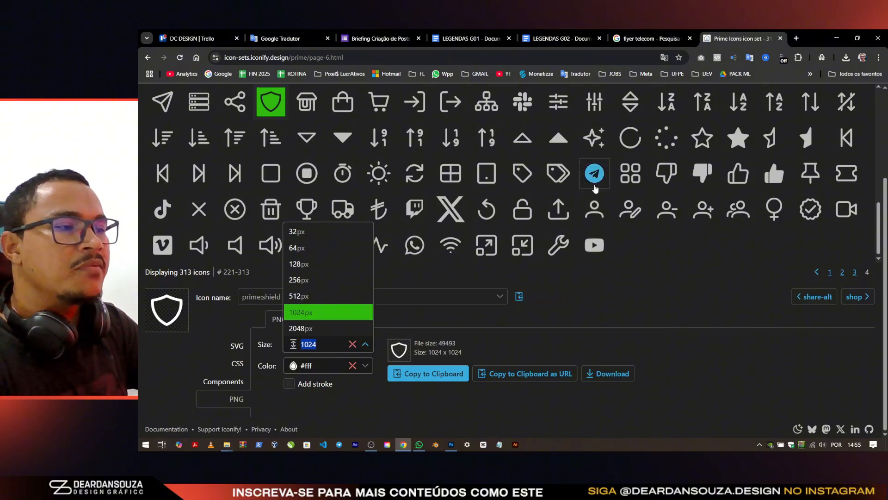
scroll(595, 188, "up", 1)
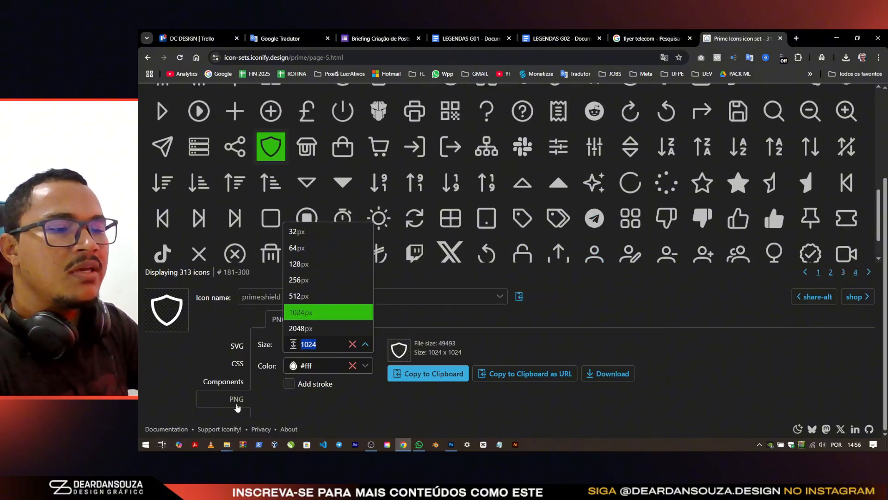
Step: Copy the white 1024 px shield PNG from Iconify, try it over the INSTALAÇÃO GRÁTIS card in Photoshop, and cut it out again
left_click(456, 396)
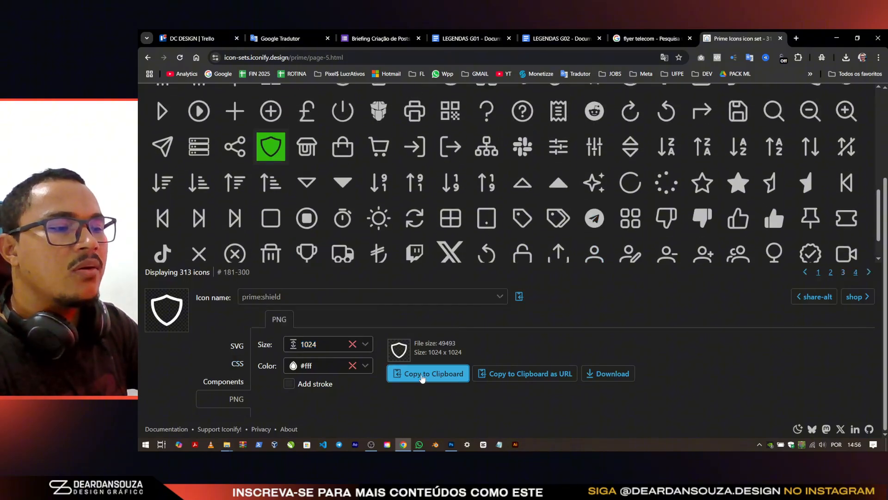
key("alt+Tab")
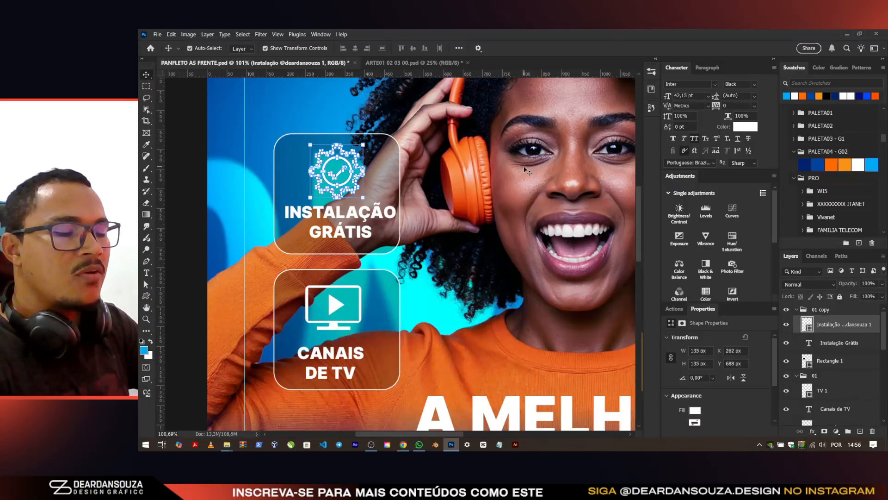
key("ctrl+v")
left_click_drag(567, 257, 339, 170)
key("ctrl+x")
Step: Return to Iconify in Chrome, search all icon sets for WIFI, and look through the result pages
key("alt+Tab")
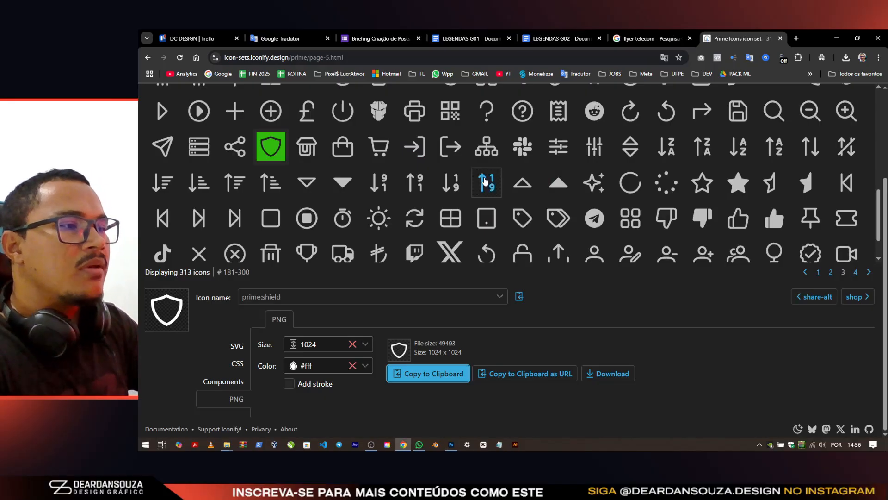
scroll(543, 207, "down", 1)
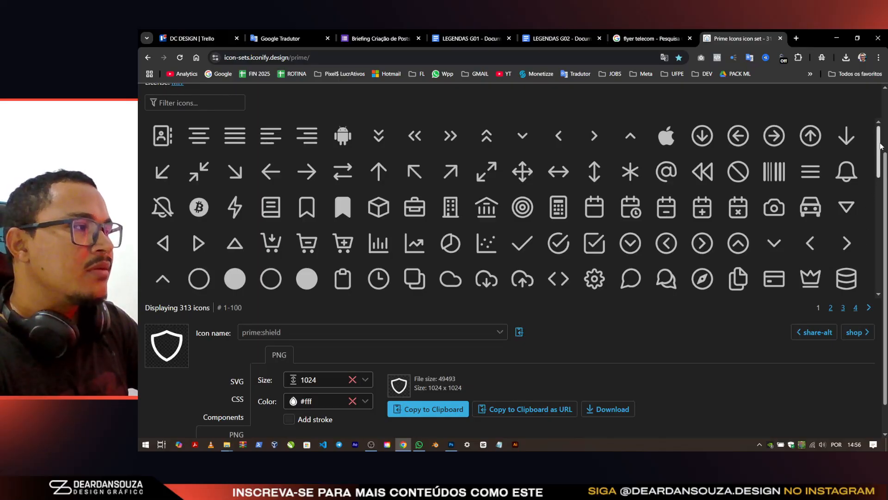
scroll(885, 167, "up", 2)
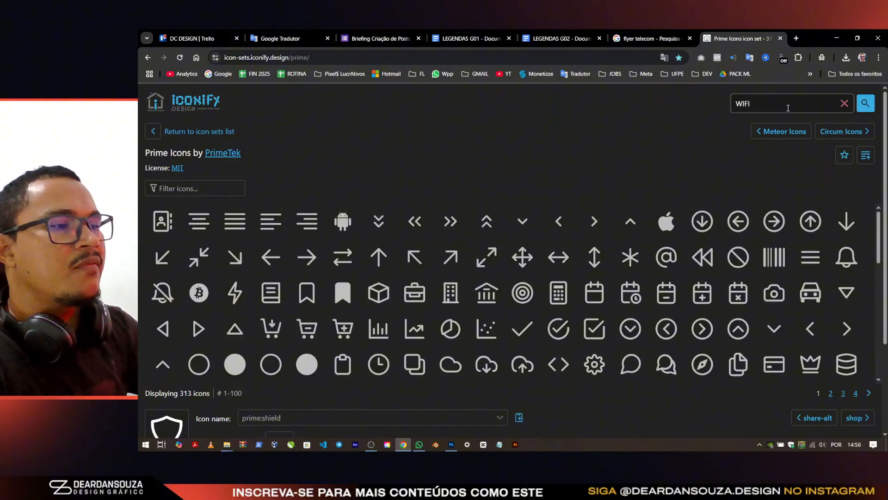
key("Return")
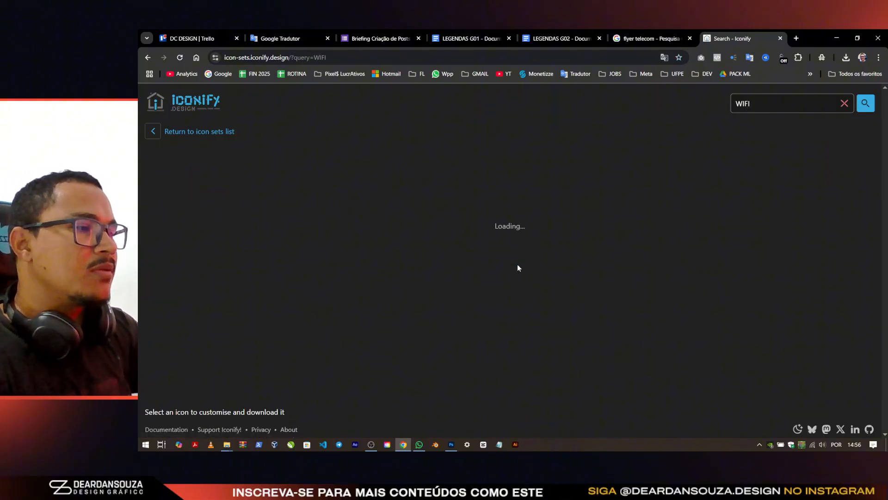
scroll(478, 277, "down", 15)
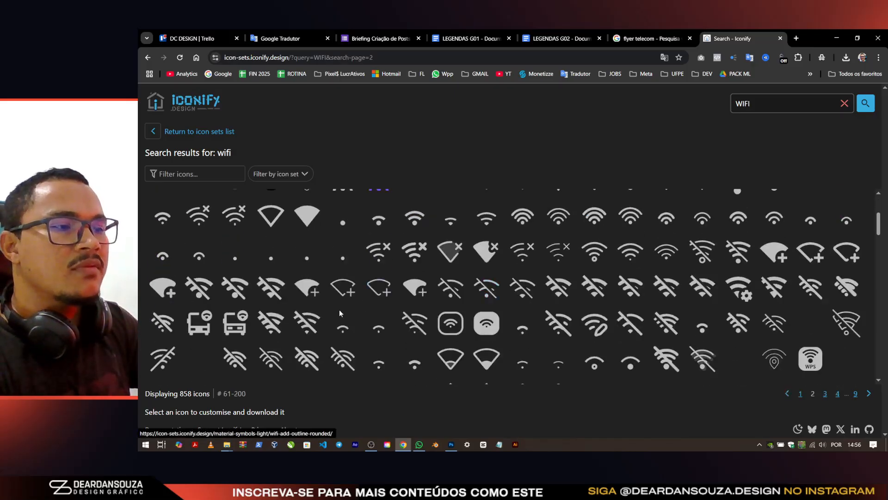
scroll(537, 290, "up", 15)
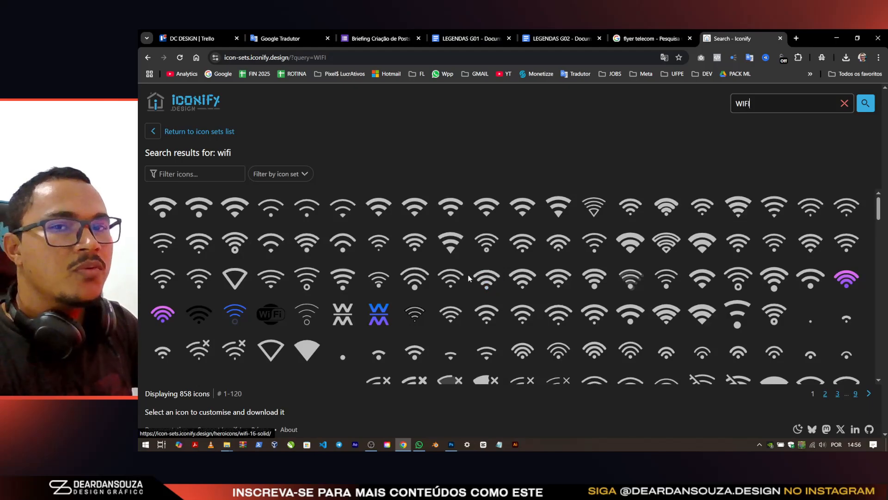
scroll(424, 327, "down", 10)
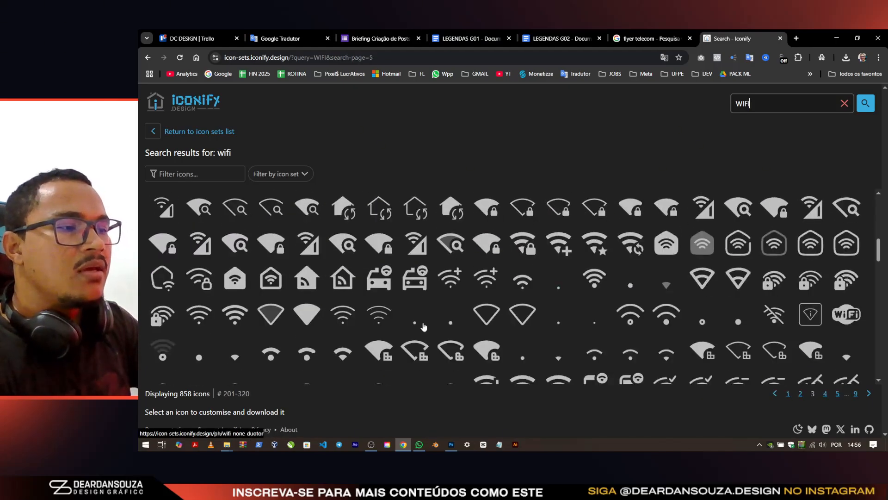
scroll(371, 264, "down", 15)
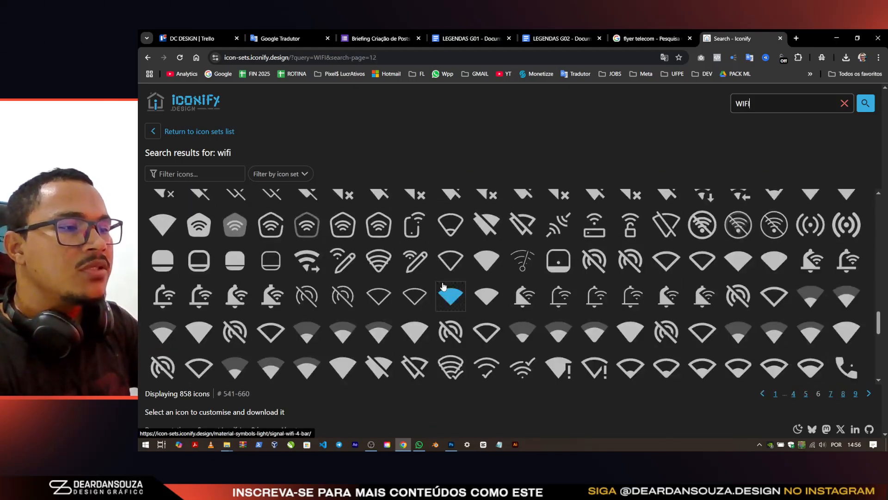
scroll(453, 257, "down", 10)
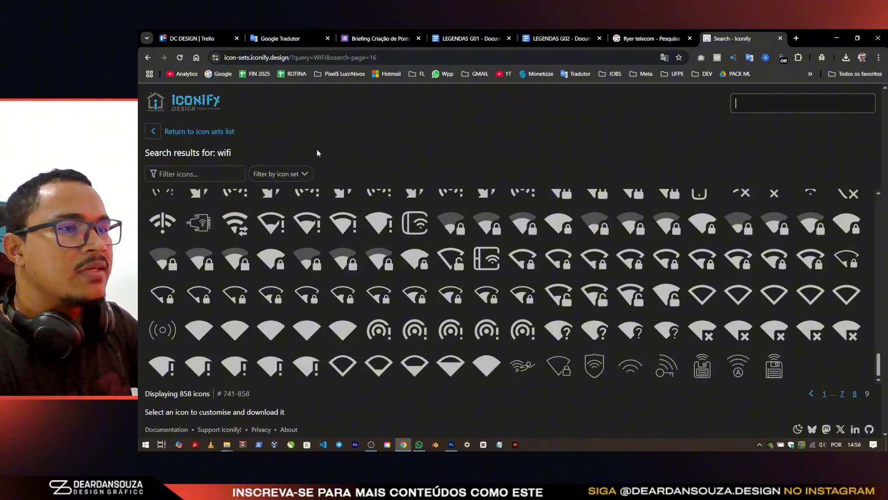
Step: Go back to the Iconify icon sets list and browse the Material and UI 24px sets
left_click(152, 133)
scroll(429, 276, "down", 1)
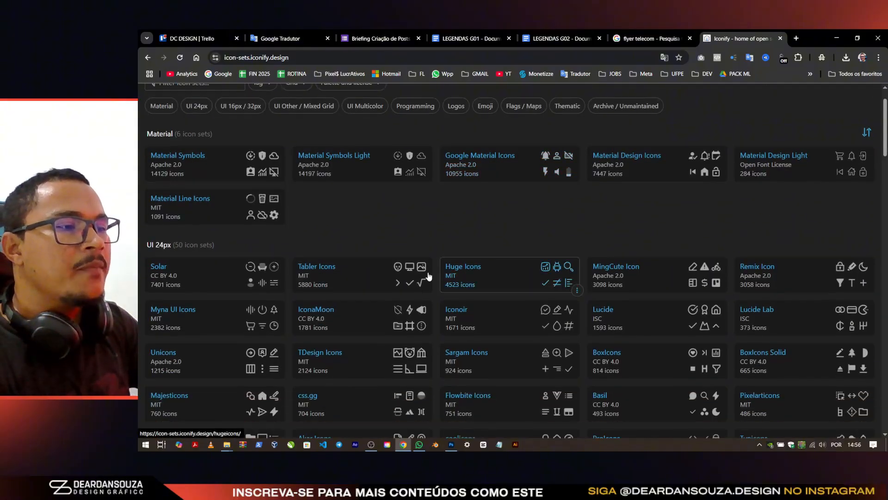
scroll(271, 175, "down", 3)
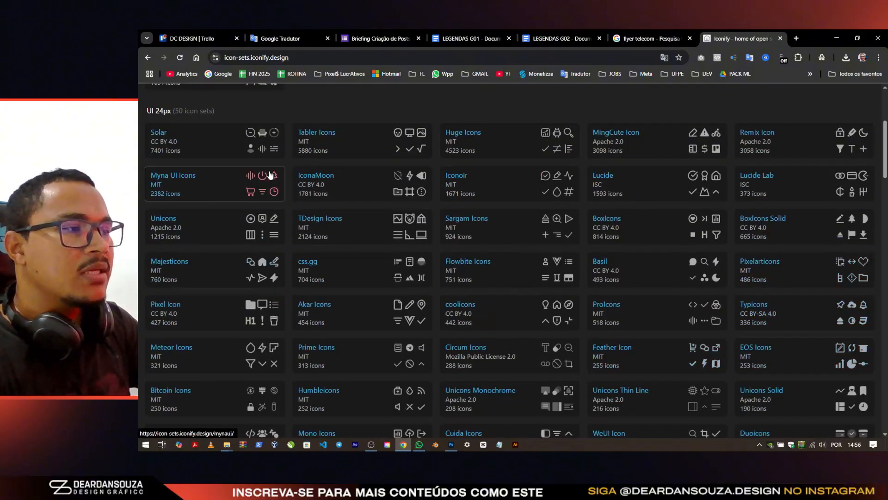
scroll(476, 236, "down", 4)
scroll(590, 263, "up", 8)
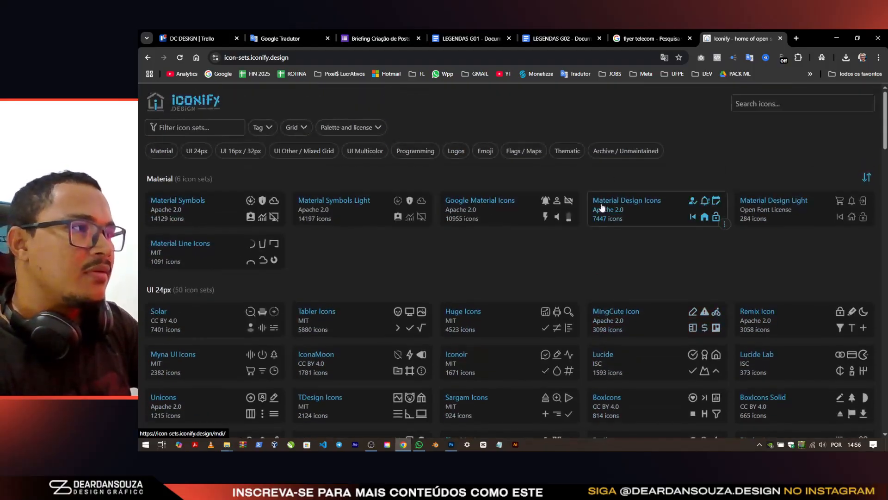
Step: Switch to Photoshop, collapse the card groups 01 and 01 copy, and duplicate both cards to the right side of the flyer
key("alt+Tab")
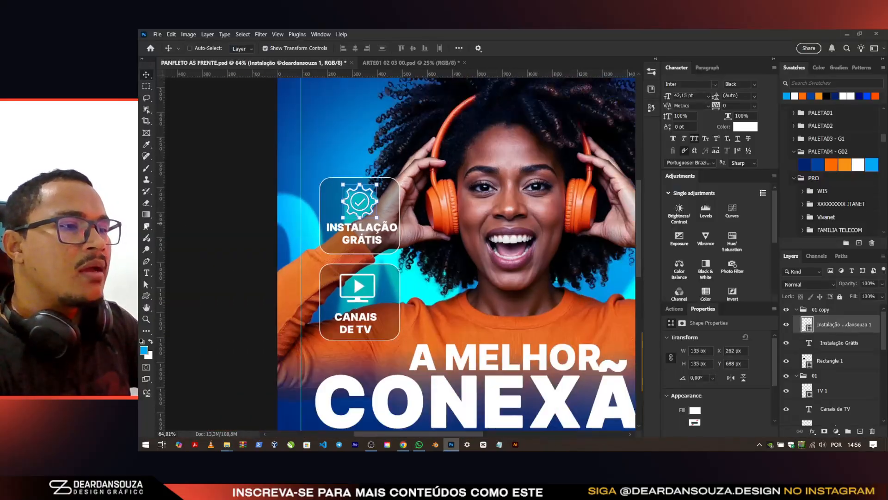
scroll(421, 225, "up", 1)
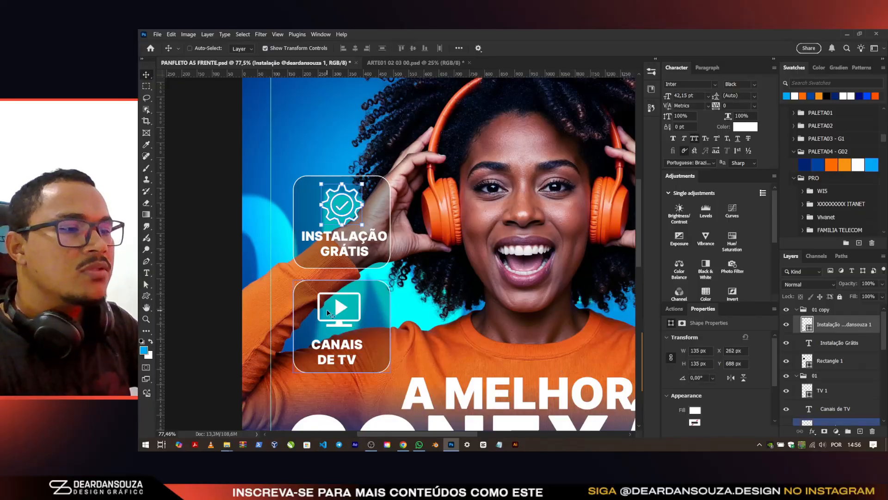
left_click(823, 309)
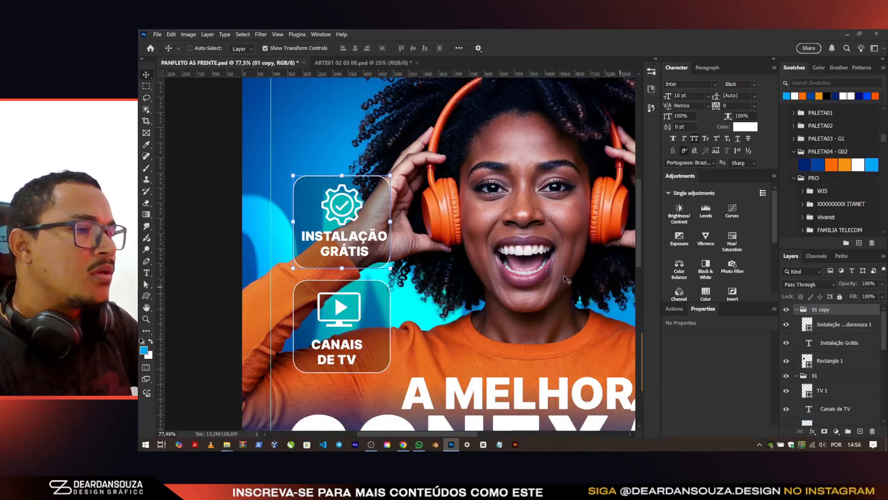
scroll(286, 203, "down", 4)
left_click(822, 377, "shift")
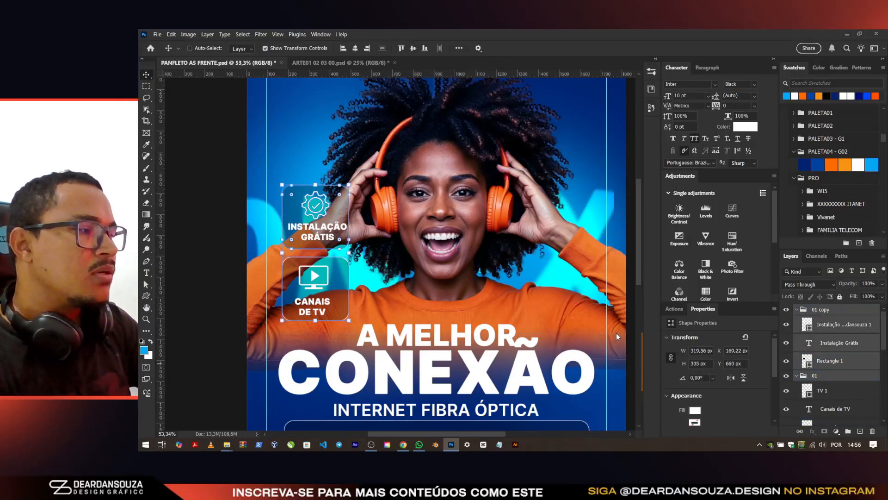
scroll(503, 241, "down", 2)
left_click(796, 310)
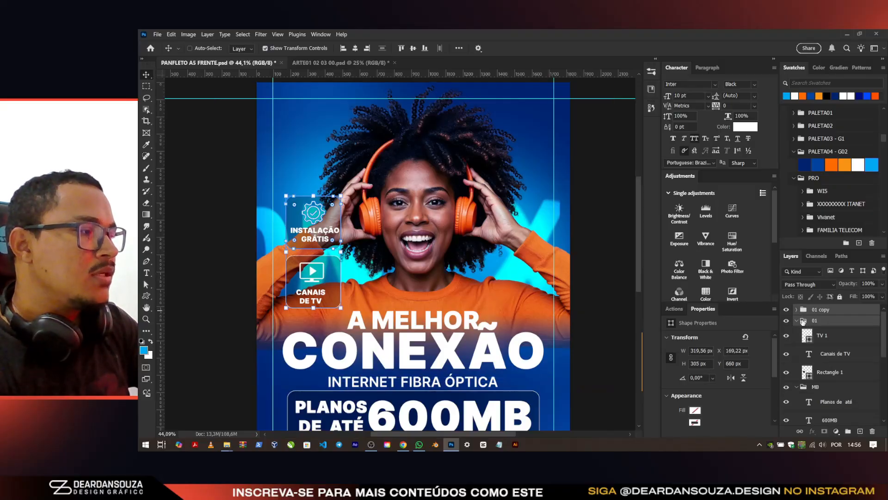
left_click(797, 322)
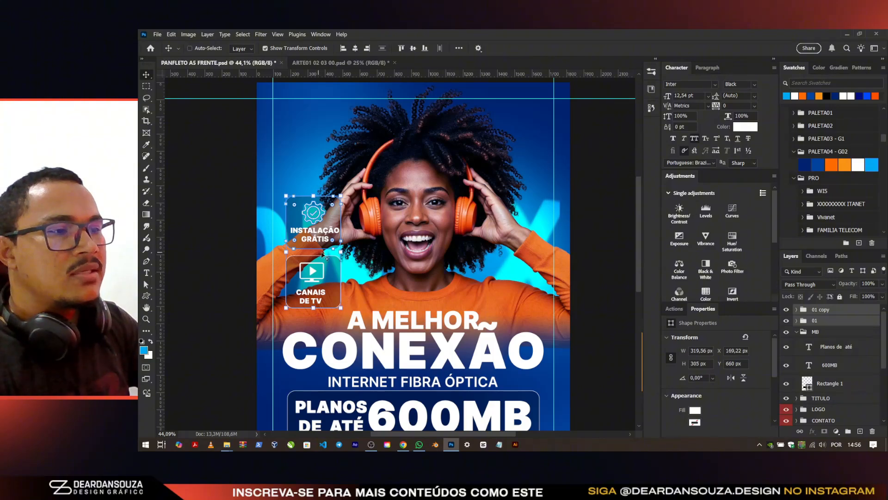
left_click_drag(323, 254, 525, 275)
left_click(832, 320)
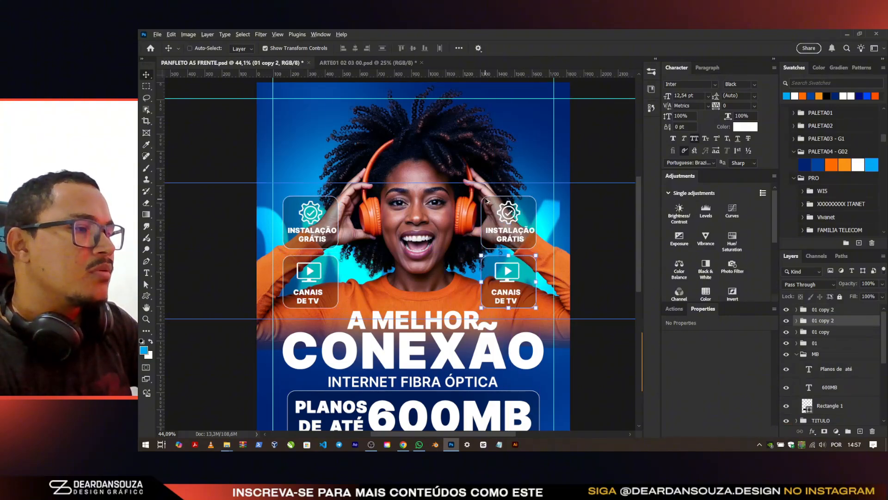
Step: Select the duplicated upper card's text and look up the Wi-Fi Premium wording in the LEGENDAS G02 document in Chrome
scroll(482, 198, "up", 4)
left_click(523, 258, "ctrl")
key("alt+Tab")
left_click(545, 154)
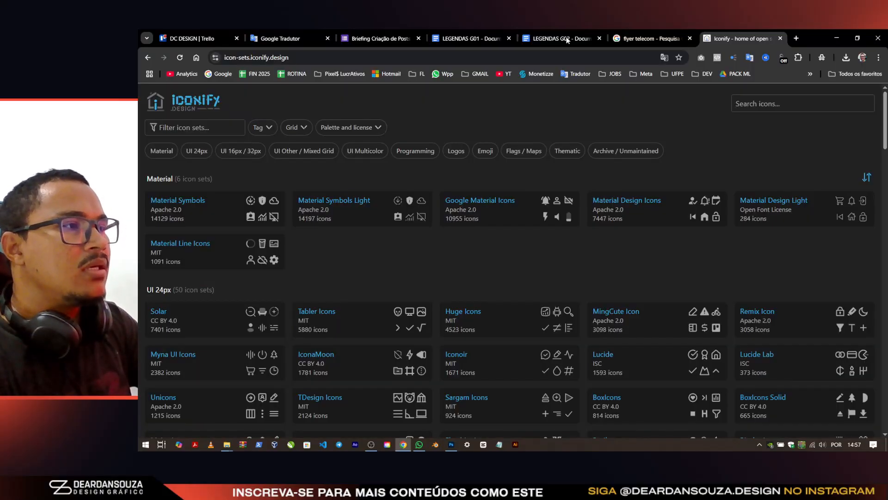
left_click(560, 38)
left_click_drag(432, 283, 383, 282)
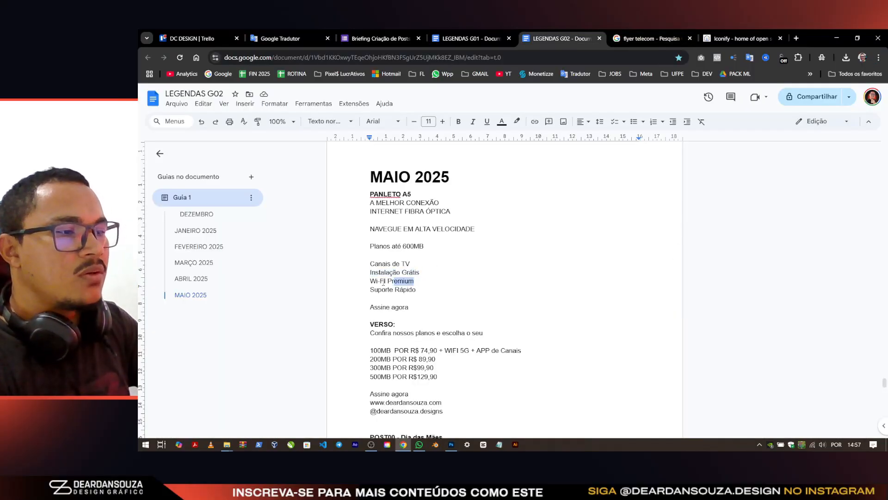
Step: Back in Photoshop, replace the duplicated upper card's text with WI-FI PREMIUM, split over two lines
key("alt+Tab")
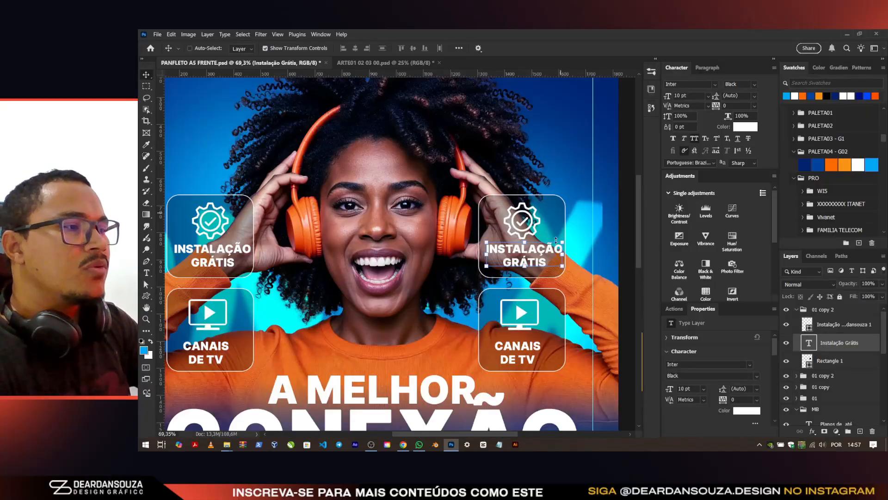
scroll(541, 264, "up", 3)
double_click(541, 264)
type("WI-FI PREMIUM")
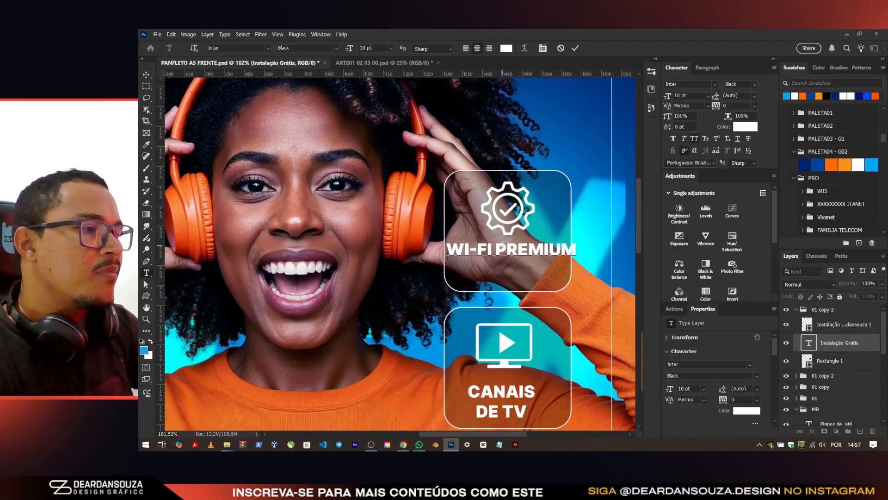
key("BackSpace")
key("Return")
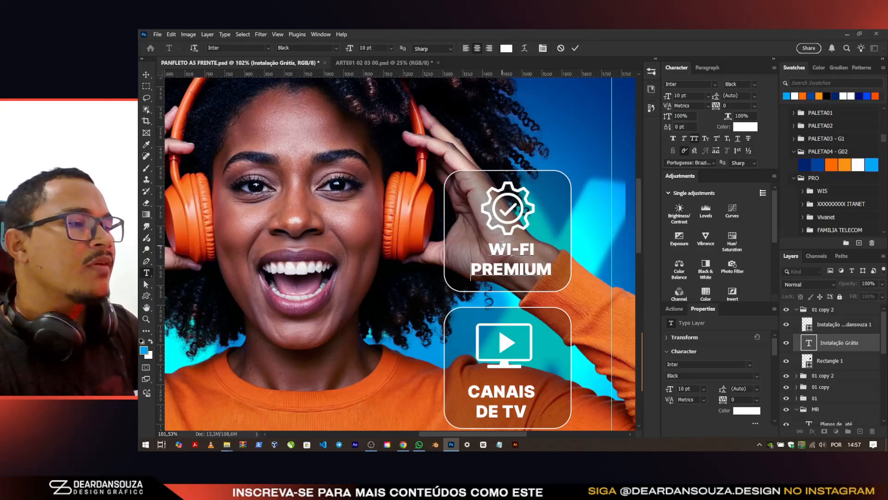
left_click(575, 49)
key("v")
scroll(522, 232, "up", 3)
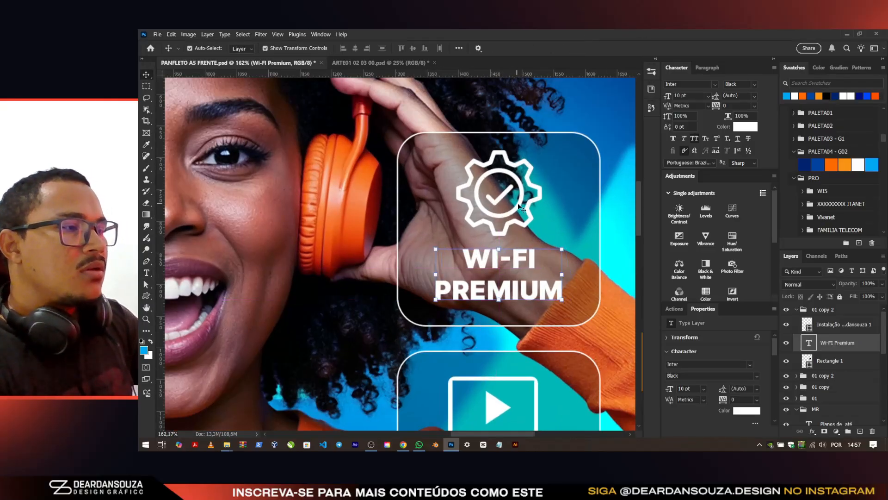
scroll(522, 206, "down", 5)
scroll(415, 217, "up", 4)
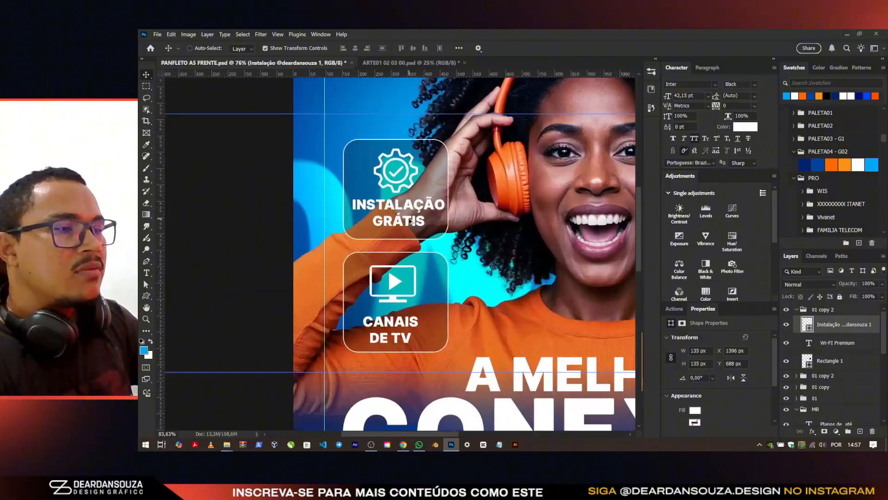
left_click(415, 217)
scroll(416, 240, "down", 5)
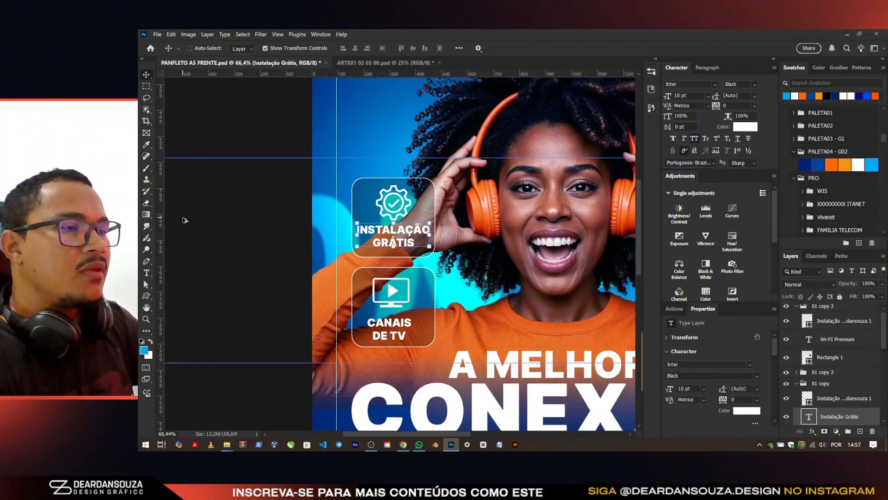
scroll(481, 231, "up", 3)
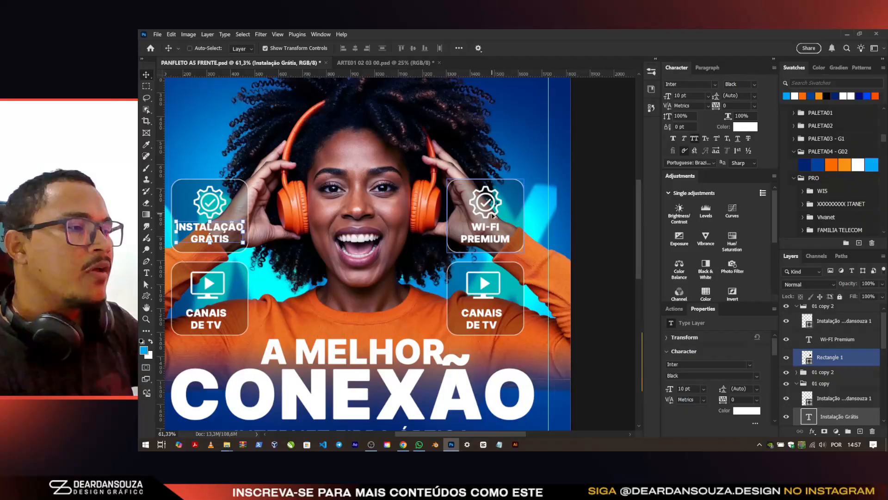
Step: Delete the gear icon from the WI-FI PREMIUM card
scroll(494, 215, "up", 3)
left_click(499, 194, "ctrl")
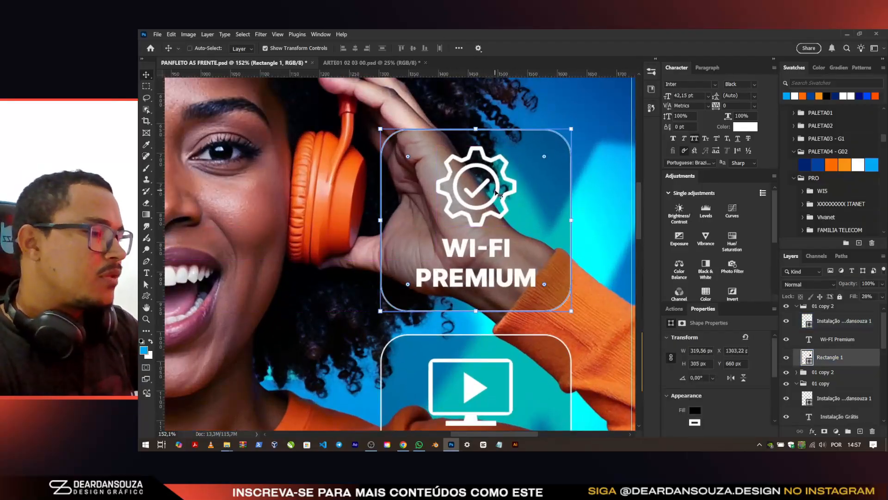
left_click(498, 194, "ctrl")
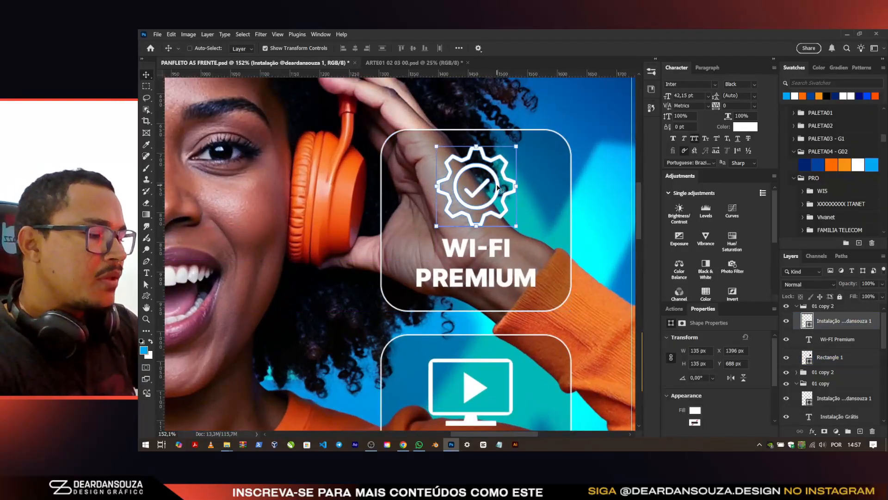
key("Delete")
Step: Draw a white router icon about 160 px wide from the custom shapes, placed above the WI-FI PREMIUM text in the card
key("u")
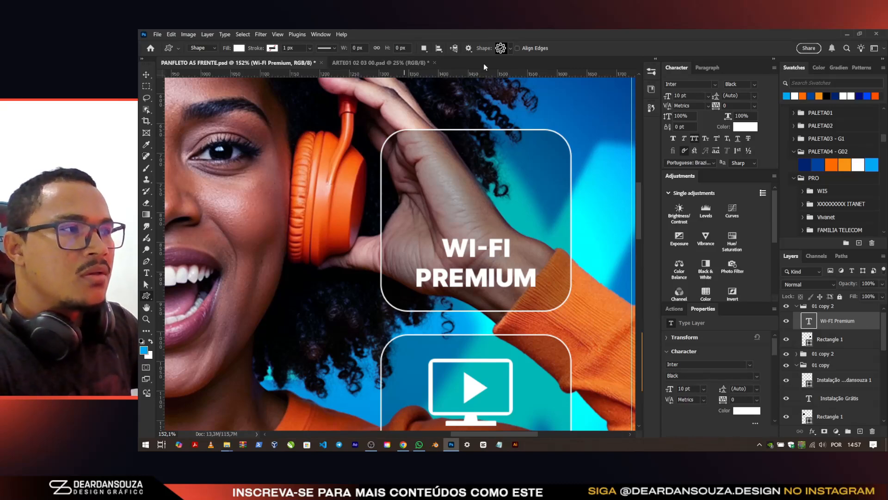
left_click(503, 49)
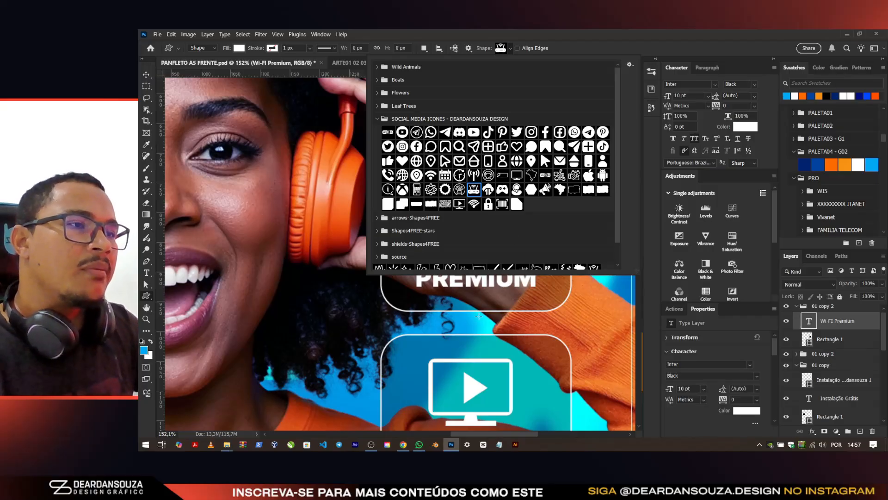
left_click(855, 328)
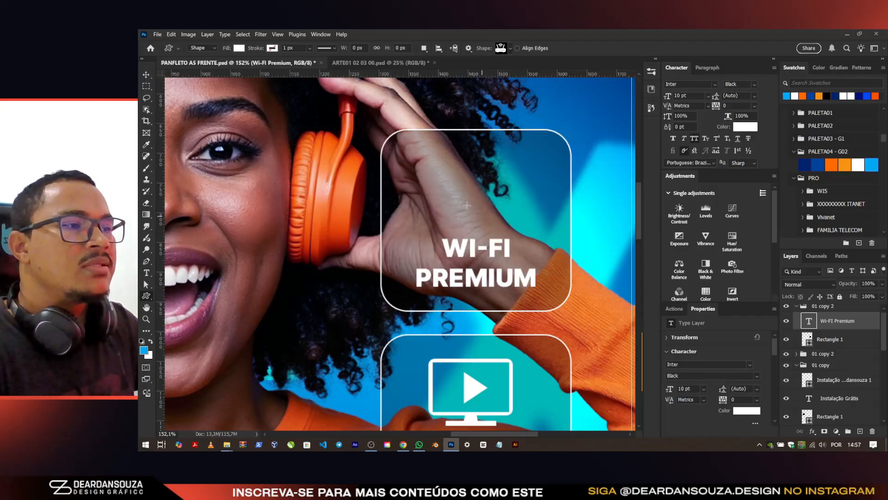
scroll(467, 205, "up", 2)
left_click(510, 49)
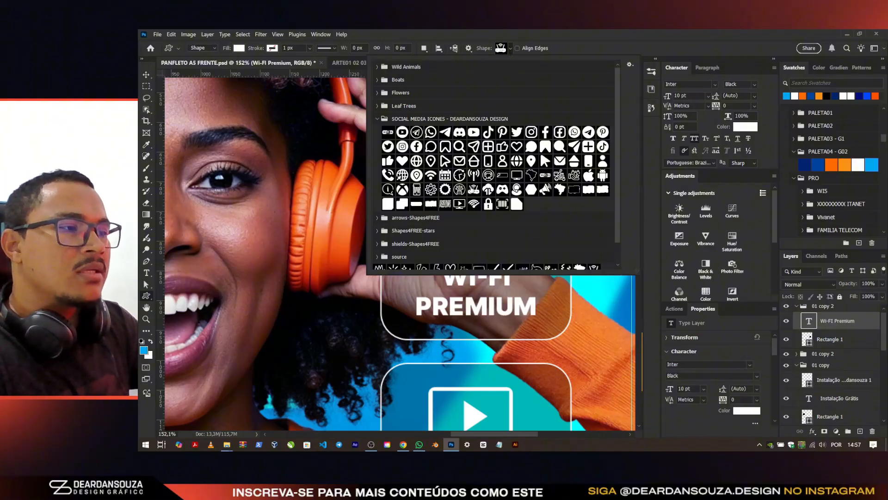
left_click(637, 33)
scroll(482, 178, "up", 3)
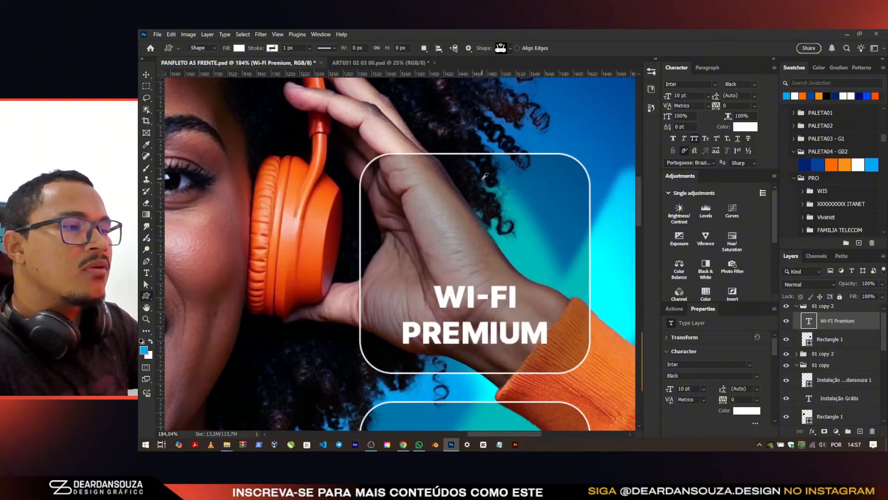
left_click_drag(424, 186, 564, 285)
key("v")
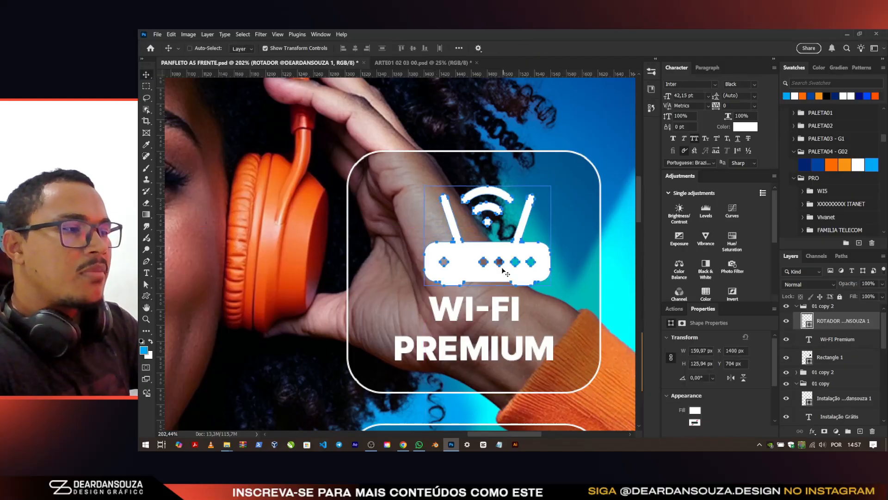
left_click_drag(502, 269, 486, 260)
scroll(429, 230, "down", 2)
scroll(452, 194, "down", 8)
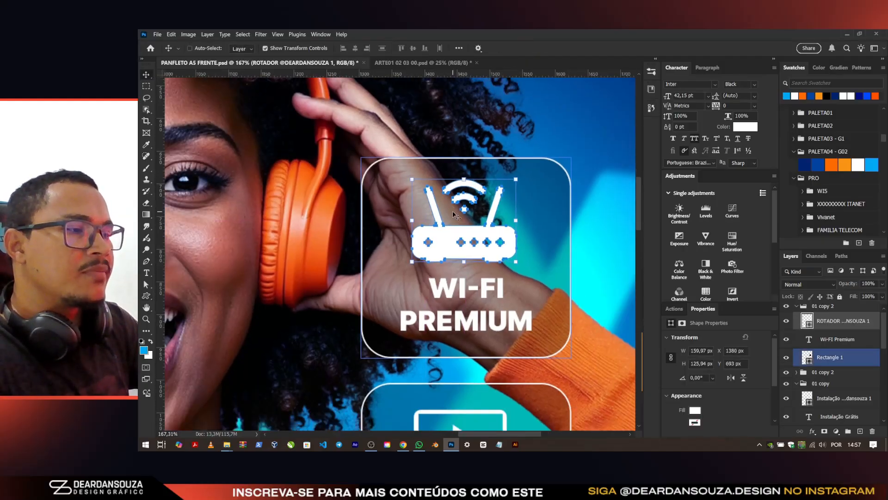
Step: Select the lower-right card's text and look up the Suporte Rápido wording in the LEGENDAS G02 document in Chrome
scroll(452, 358, "up", 5)
left_click(459, 327, "ctrl")
key("alt+Tab")
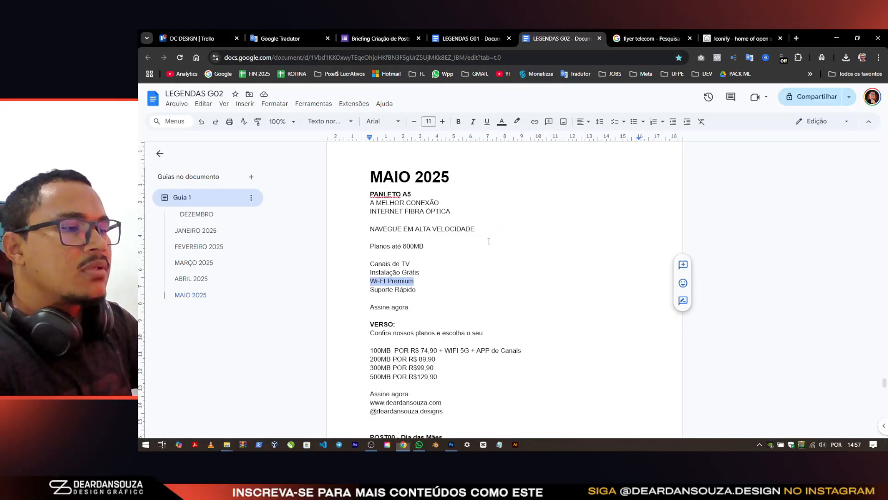
left_click_drag(429, 290, 356, 293)
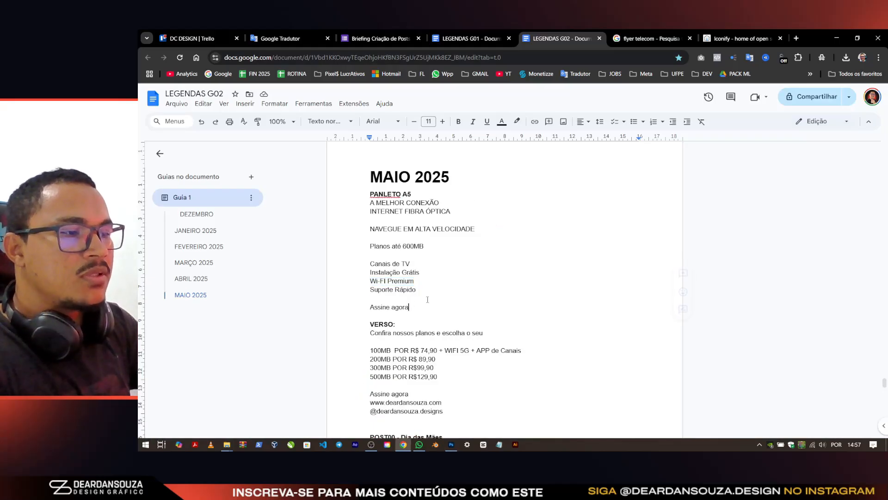
Step: Back in Photoshop, replace the lower-right card's text with SUPORTE RÁPIDO, split over two lines
key("alt+Tab")
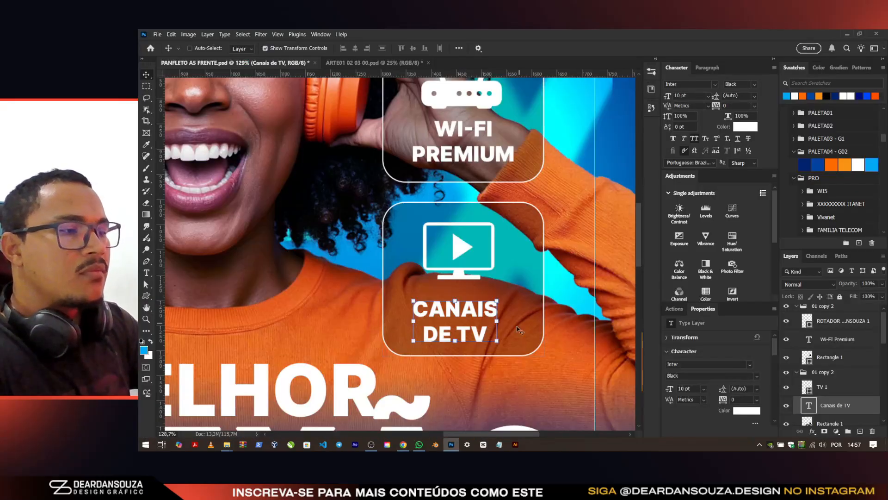
key("ctrl+a")
type("SUPORTE RÁPIDO")
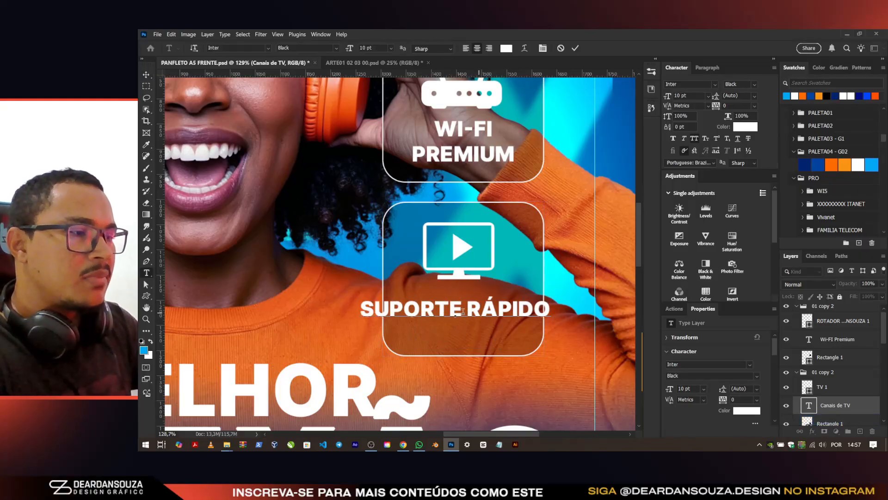
left_click(463, 309)
key("BackSpace")
key("Return")
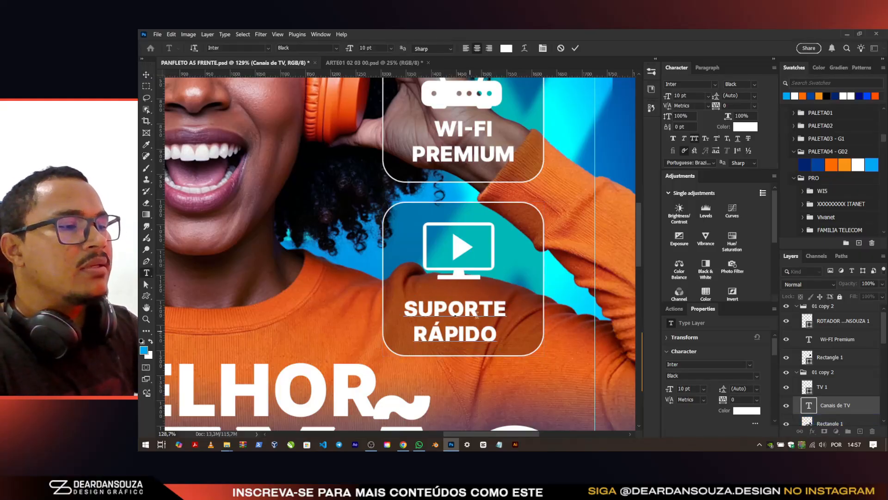
Step: Centre the SUPORTE RÁPIDO text in its card and delete the TV icon above it
scroll(489, 334, "up", 2)
left_click_drag(449, 316, 459, 316)
left_click(448, 266)
key("Delete")
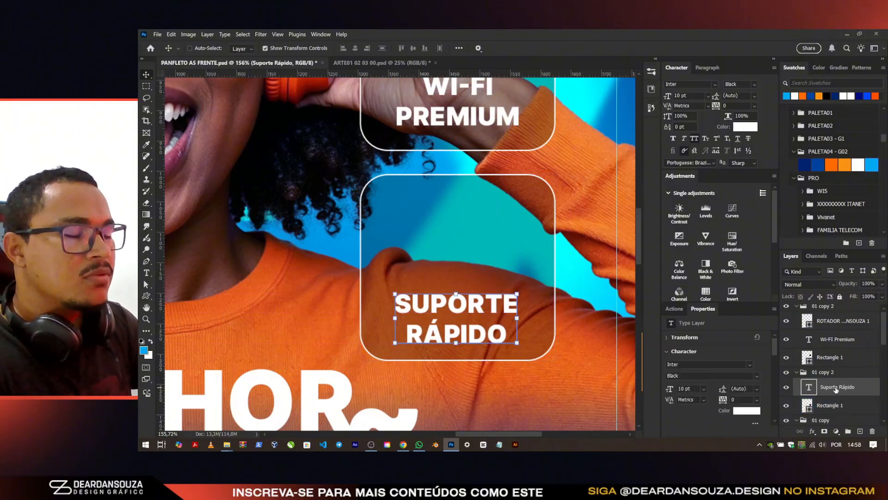
Step: Draw the headset attendant icon about 105 px wide from the custom shapes, centred above the SUPORTE RÁPIDO text
scroll(687, 331, "up", 1)
key("u")
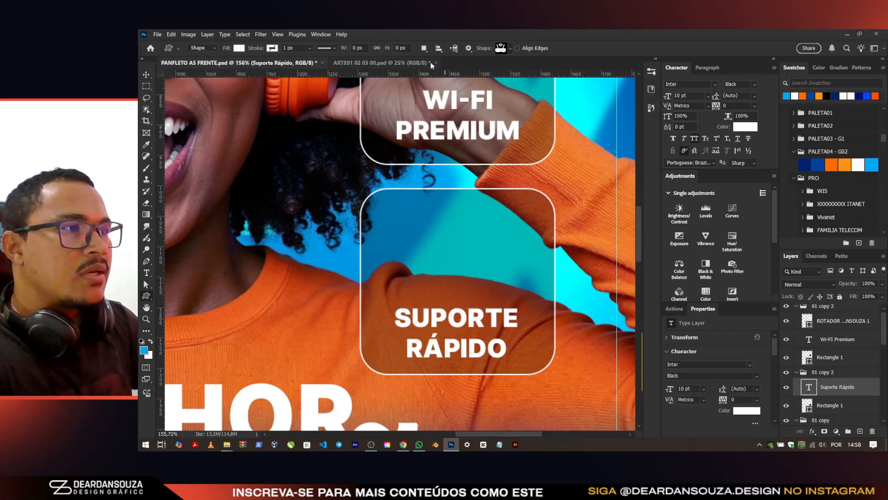
left_click(507, 50)
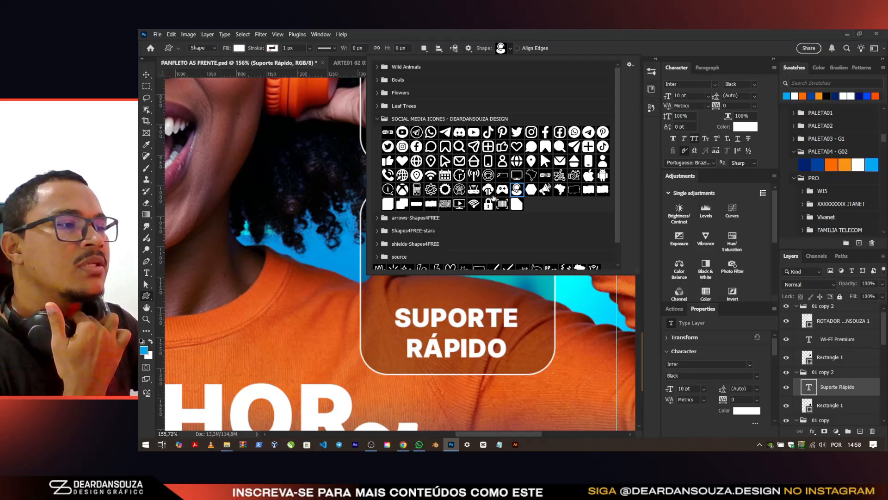
left_click(574, 175)
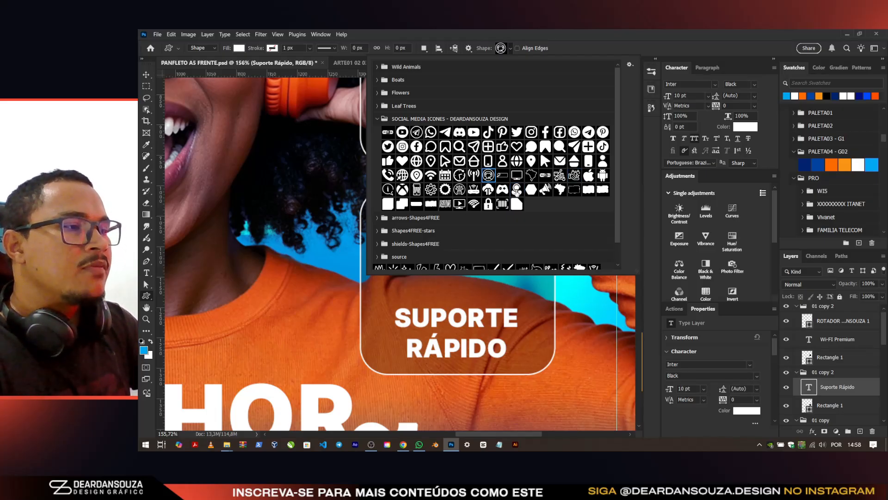
double_click(517, 189)
left_click_drag(488, 286, 504, 304)
key("v")
mouse_move(468, 267)
left_mouse_down()
mouse_move(454, 251)
mouse_move(459, 257)
left_mouse_up()
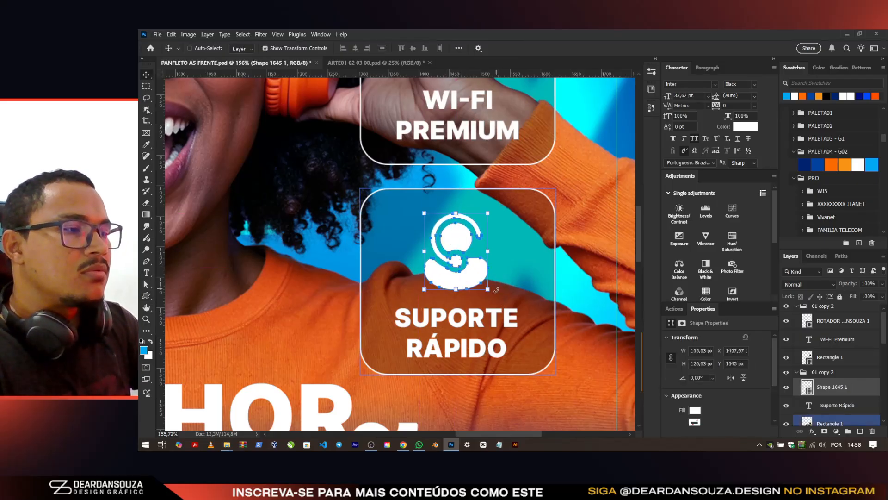
Step: Enlarge the headset attendant icon to about 109%, fit the flyer in view and save the file
left_click_drag(486, 289, 493, 296)
key("ctrl+z")
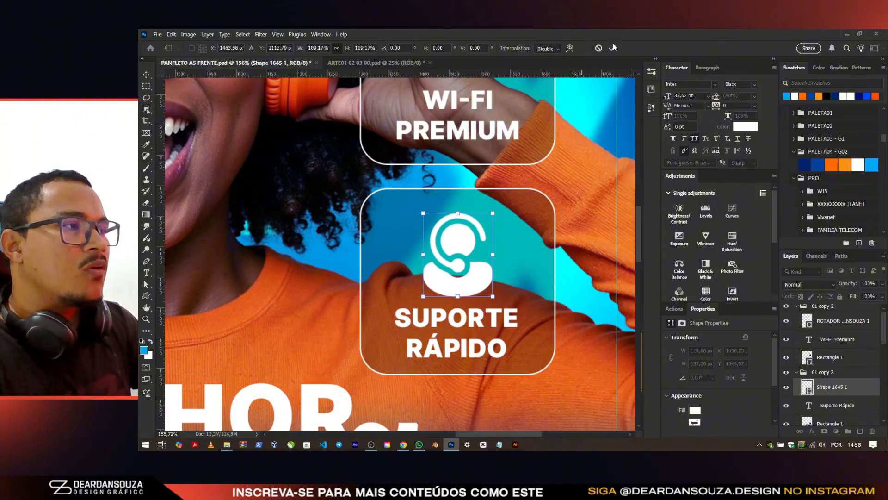
left_click(613, 47)
key("ctrl+0")
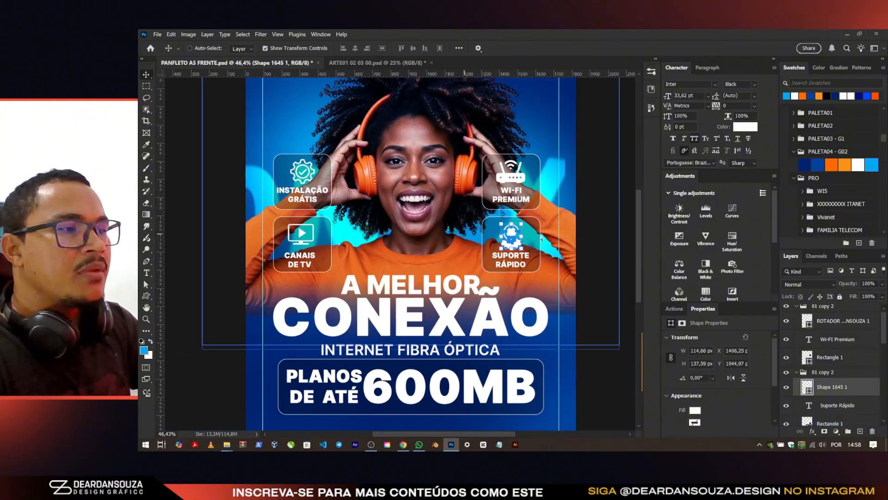
key("ctrl+s")
Step: Group the four card groups together and name the new group LISTA
left_click(825, 309)
key("F2")
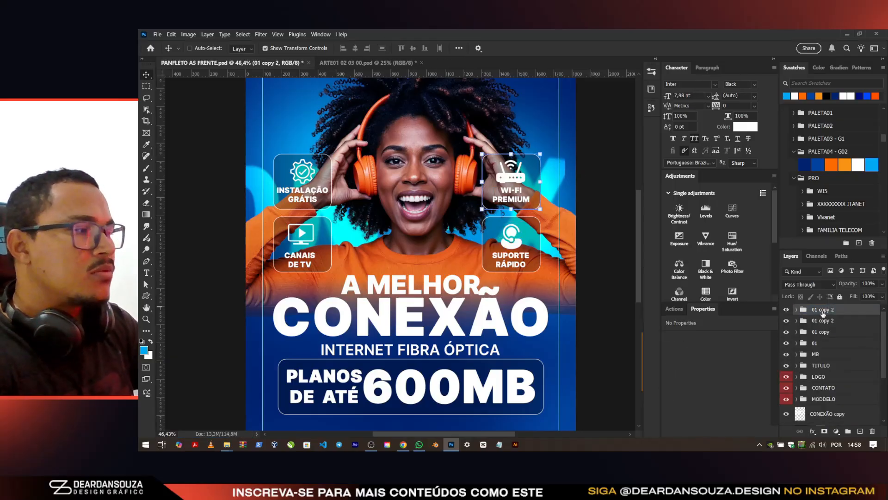
left_click(815, 343, "shift")
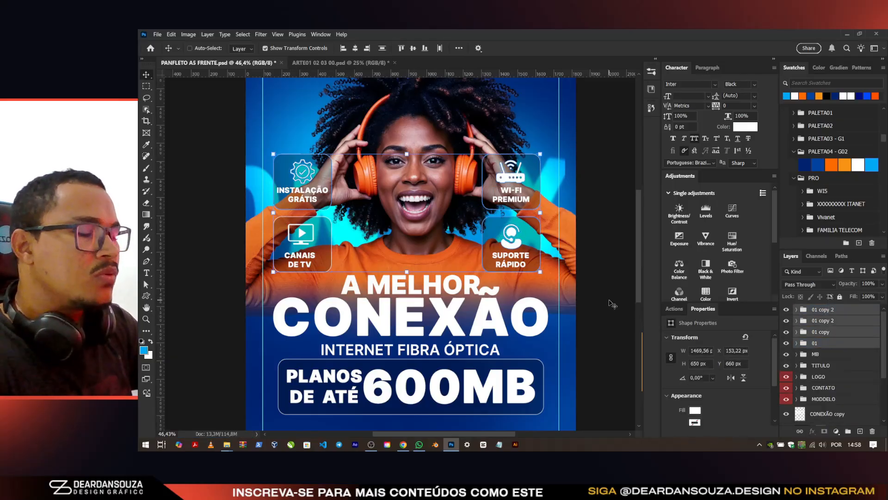
key("ctrl+g")
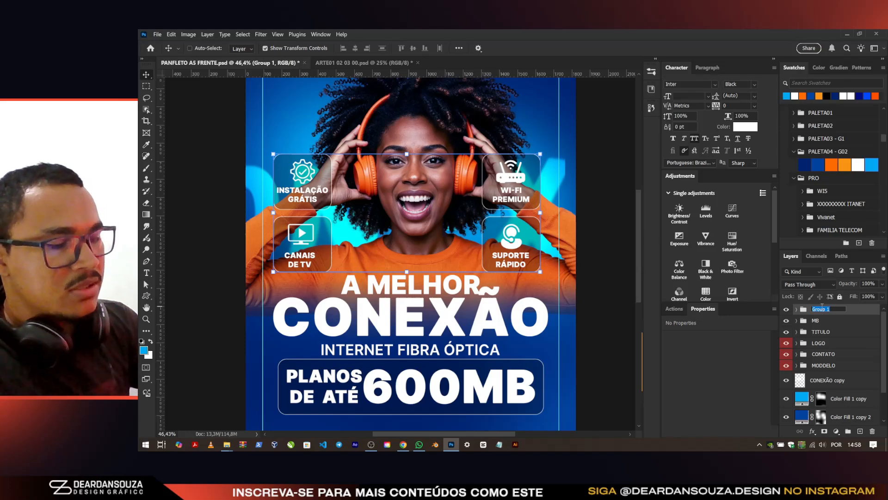
type("LISTA")
key("Return")
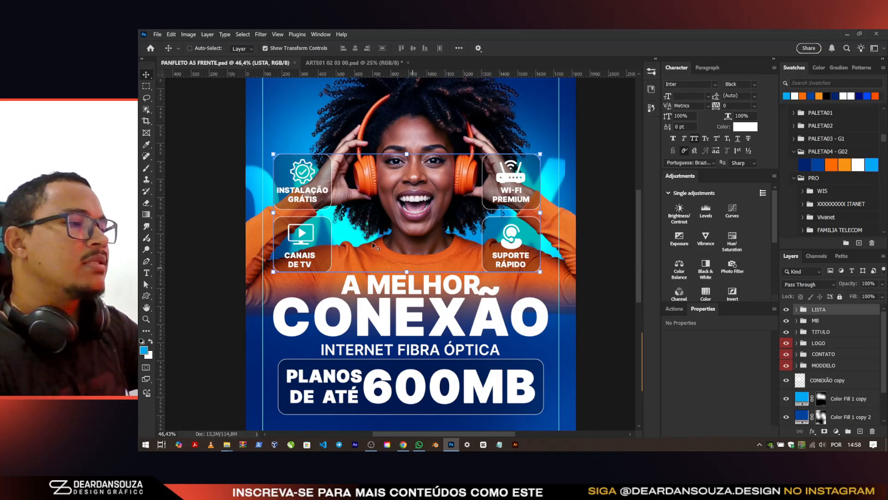
Step: Hide and show the LISTA group to compare the flyer with and without the cards, and save the file
scroll(455, 260, "down", 1)
left_click(786, 309)
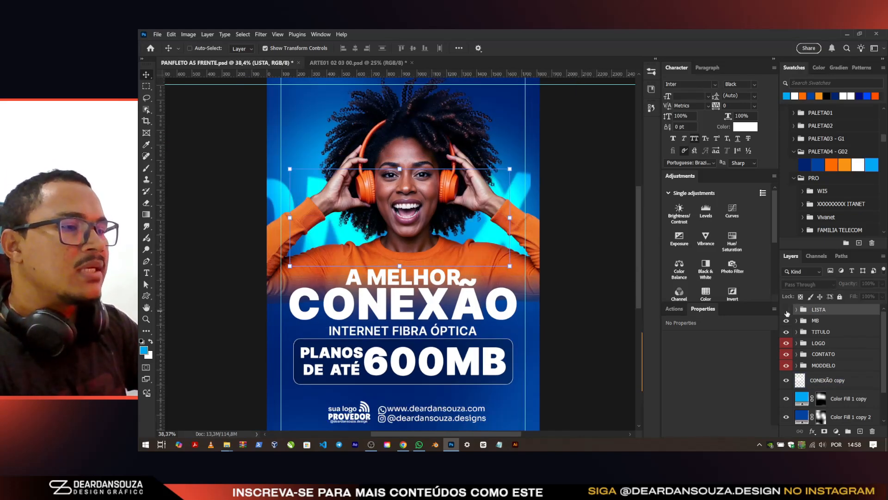
left_click(786, 309)
left_click(840, 322)
key("ctrl+s")
Step: Duplicate the CANAIS DE TV card group 01 inside LISTA and hide the original group
scroll(313, 239, "up", 3)
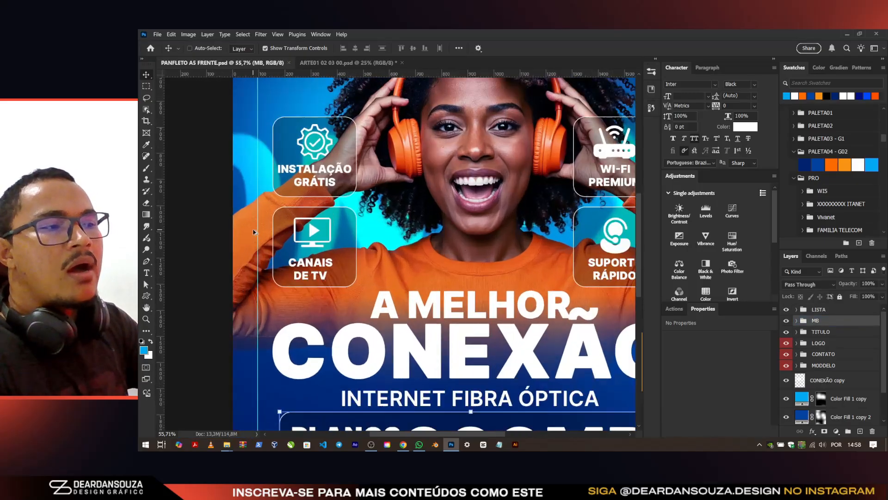
left_click(312, 232)
scroll(302, 240, "up", 2)
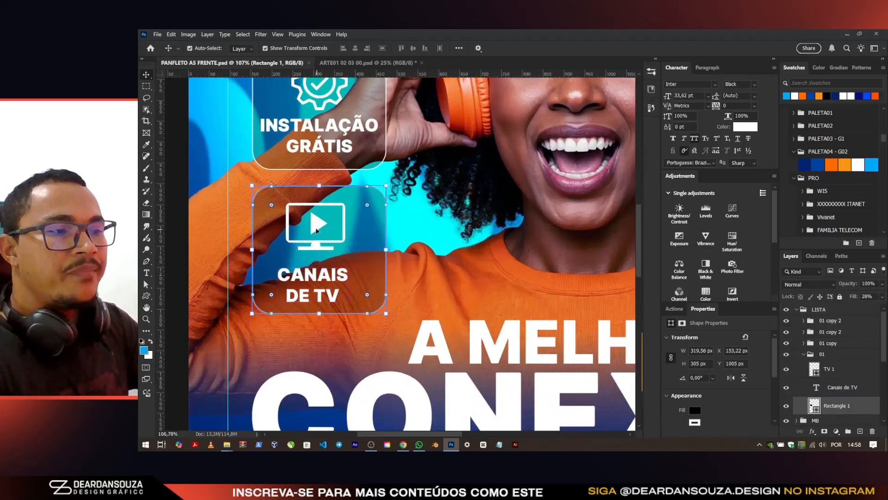
left_click(831, 355)
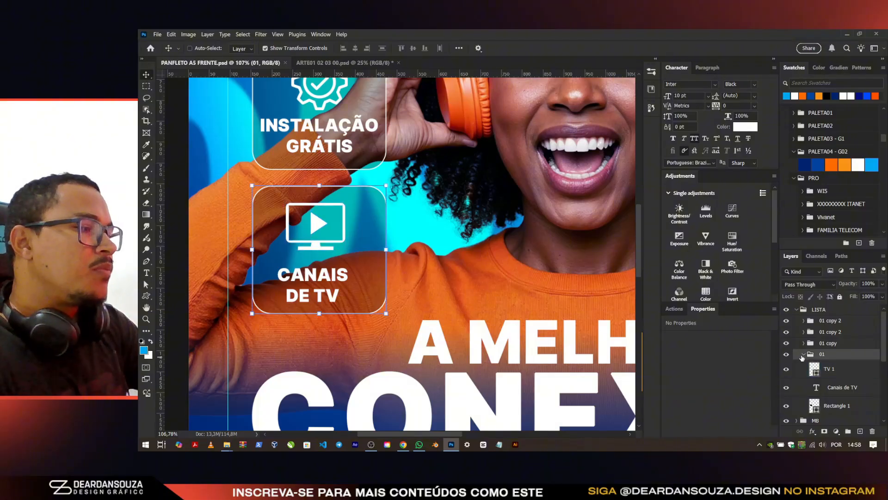
left_click(803, 355)
key("ctrl+j")
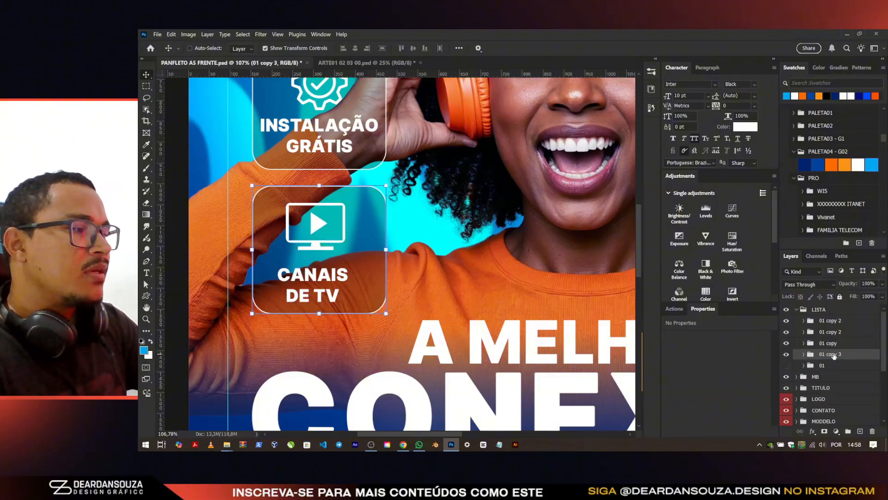
Step: Rename the duplicated CANAIS DE TV card group to 01 V
key("Right")
key("shift+Left")
key("shift+Left")
key("shift+Left")
key("shift+Left")
key("shift+Left")
key("shift+Left")
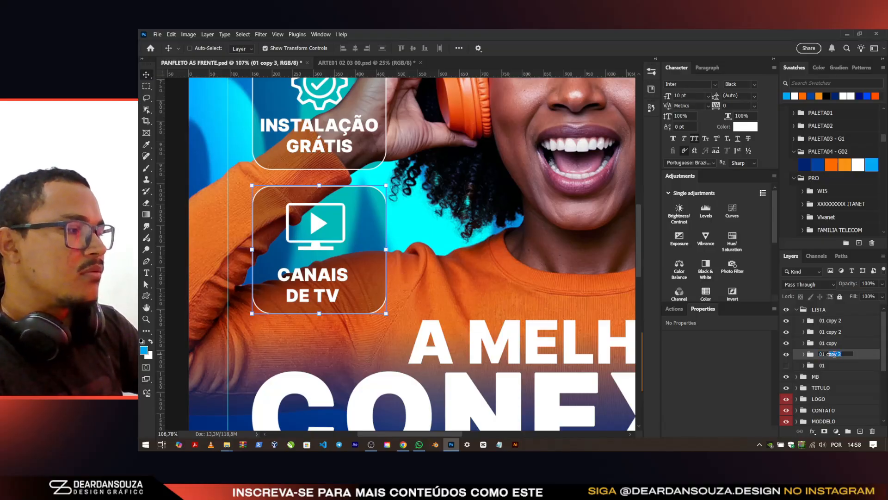
type("V")
key("Return")
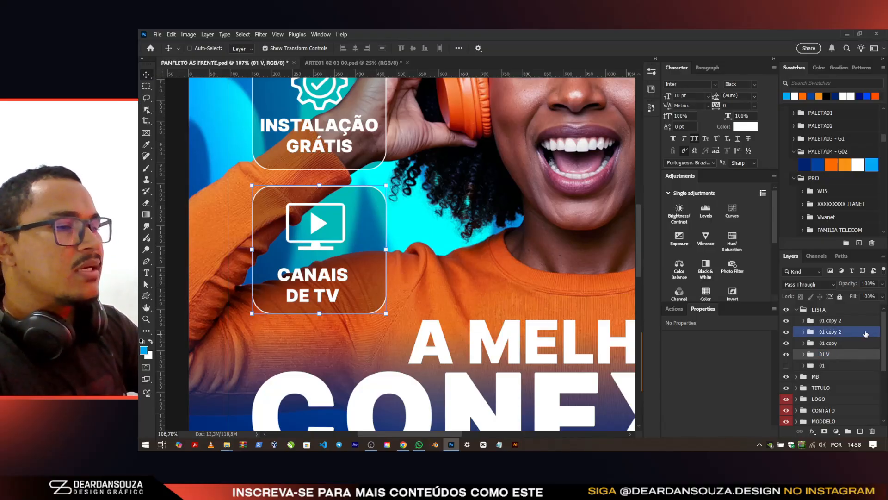
Step: Delete the TV icon from the CANAIS DE TV card in group 01 V
scroll(402, 281, "up", 1)
left_click(334, 273, "ctrl")
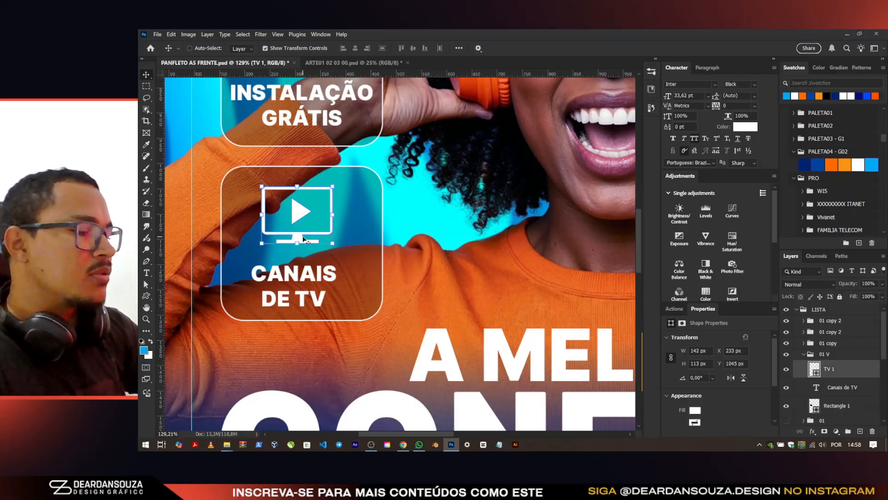
key("Delete")
Step: Draw the round fibre optic icon, about 136 by 130 px, from the custom shapes above the CANAIS DE TV text in group 01 V
key("u")
left_click(503, 49)
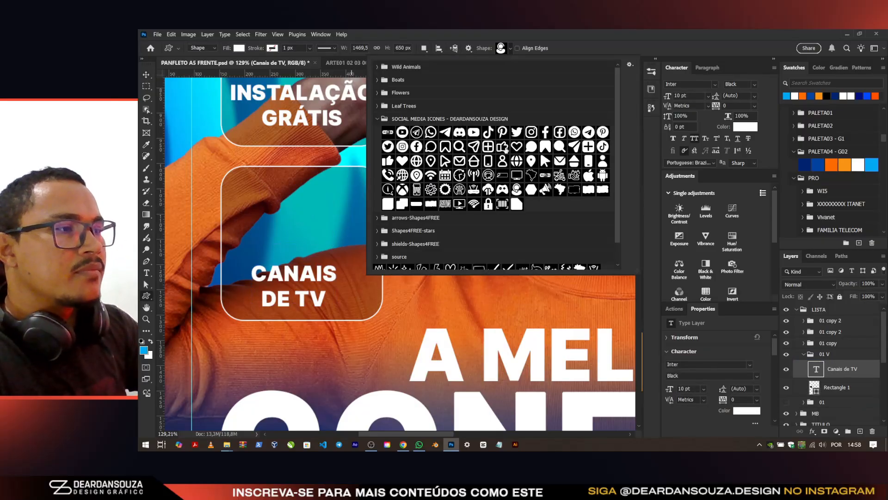
left_click(431, 190)
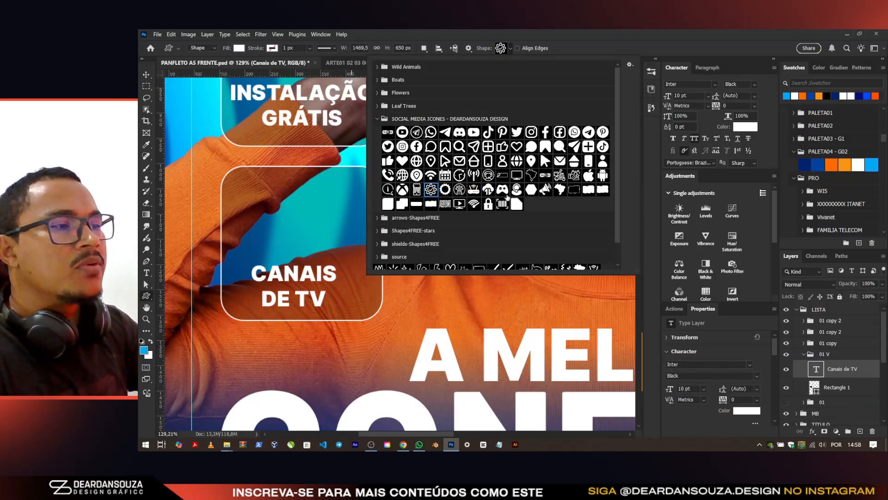
left_click(460, 205)
left_click(460, 190)
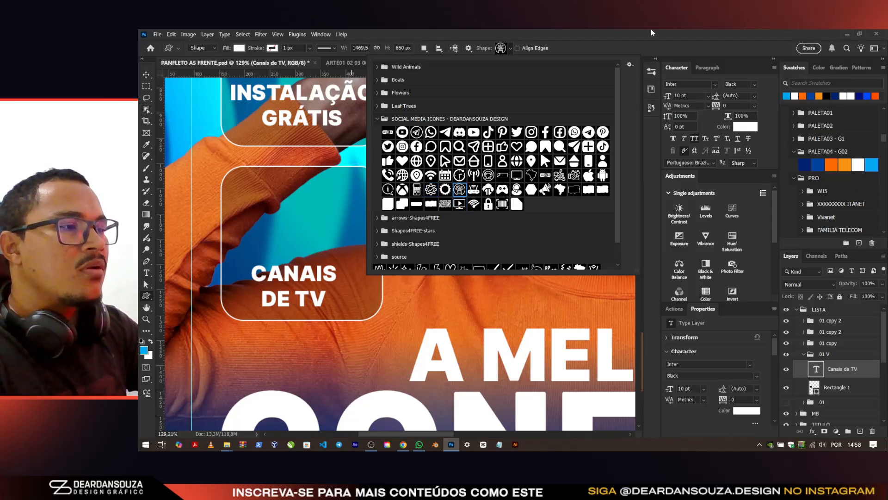
left_click(652, 32)
left_click_drag(277, 181, 345, 246)
key("v")
left_click_drag(321, 217, 307, 221)
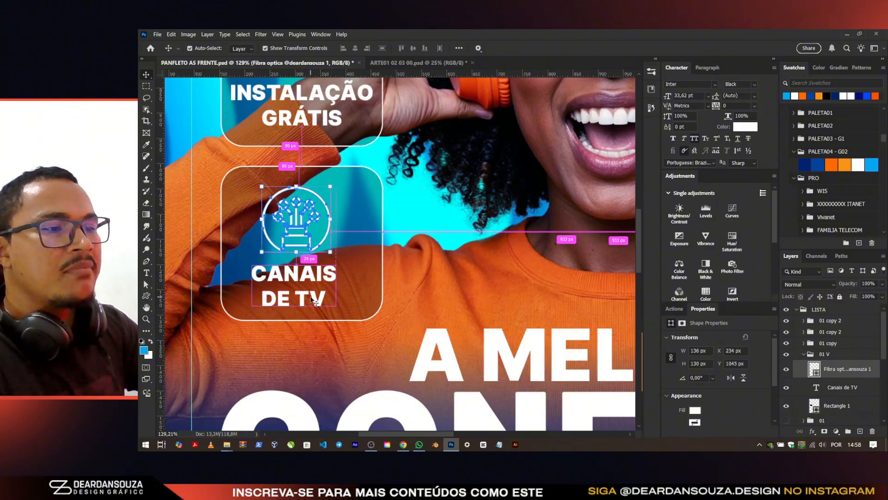
Step: Replace the CANAIS DE TV text in group 01 V with FIBRA ÓPTICA on two lines and centre the icon and text in the card
left_click(315, 299, "ctrl")
double_click(315, 300)
type("FIBRA")
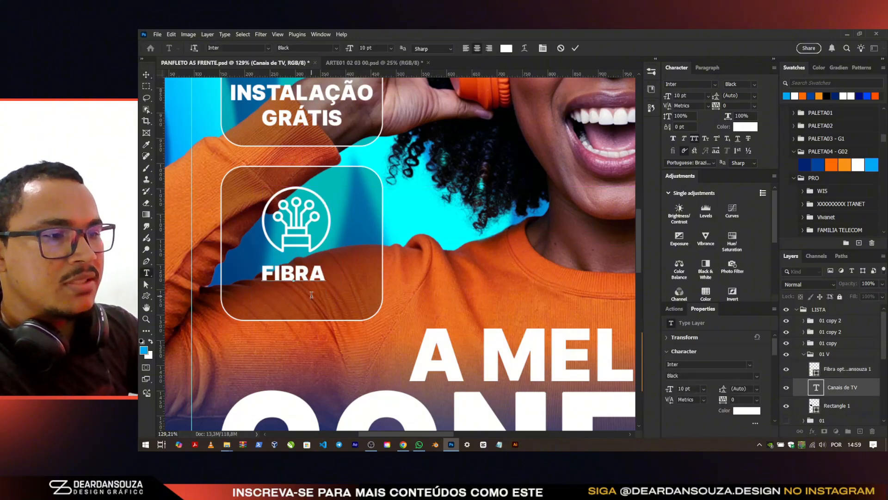
key("Return")
type("ÓPTICA")
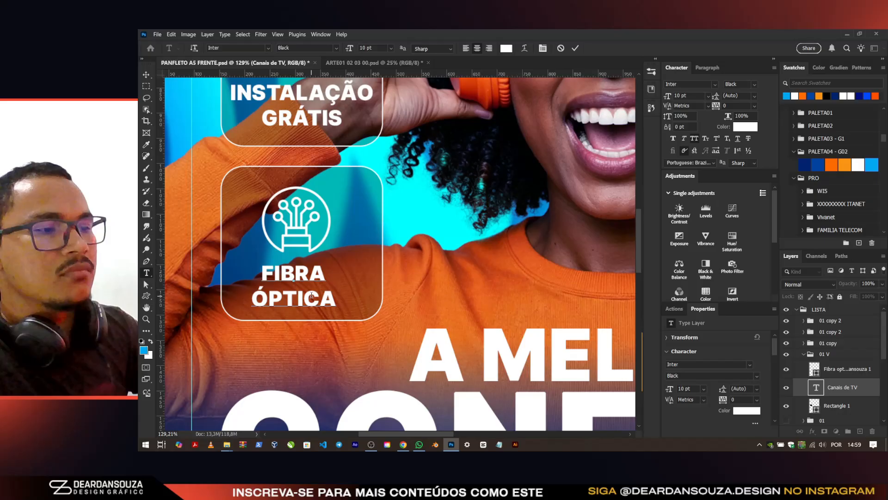
left_click(576, 48)
key("v")
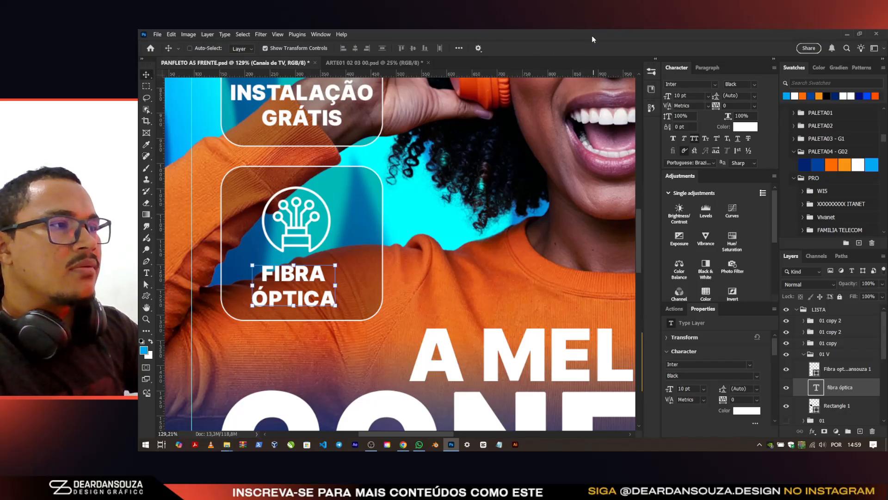
left_click(308, 232, "shift")
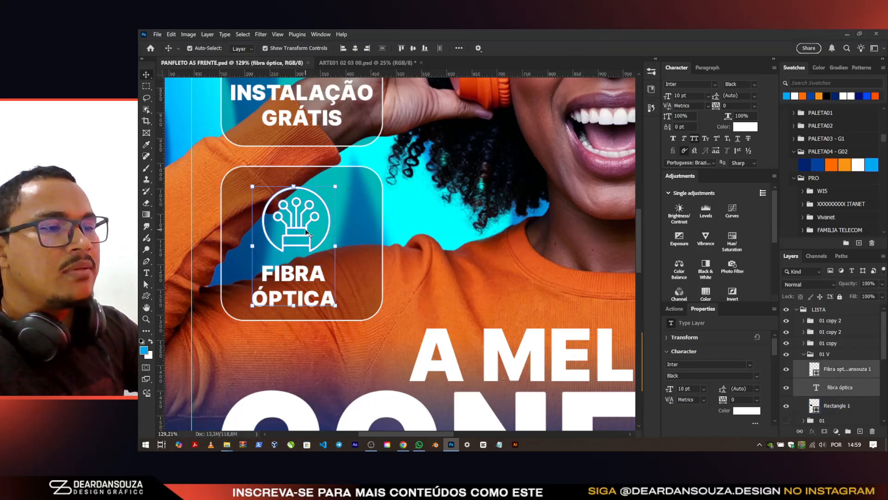
left_click_drag(307, 232, 312, 232)
Step: Collapse and hide group 01 V, and show the original CANAIS DE TV card group 01
left_click(809, 356)
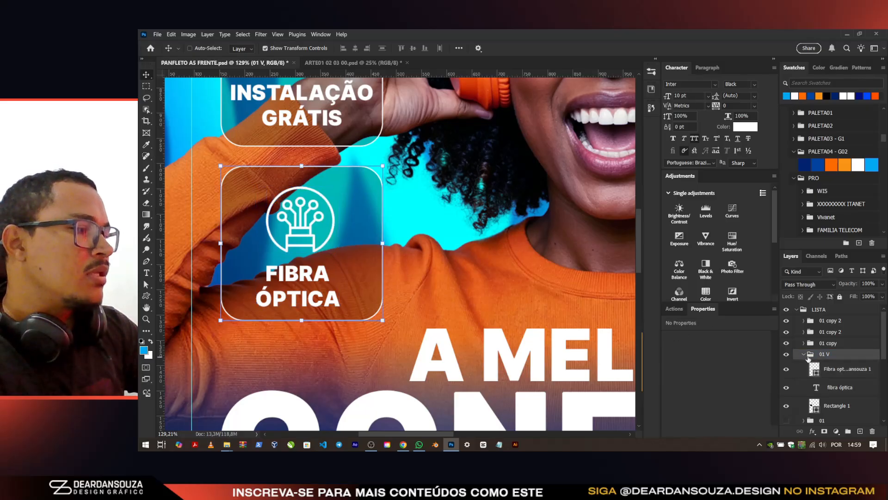
left_click(803, 355)
left_click(786, 354)
left_click(786, 365)
left_click(822, 365)
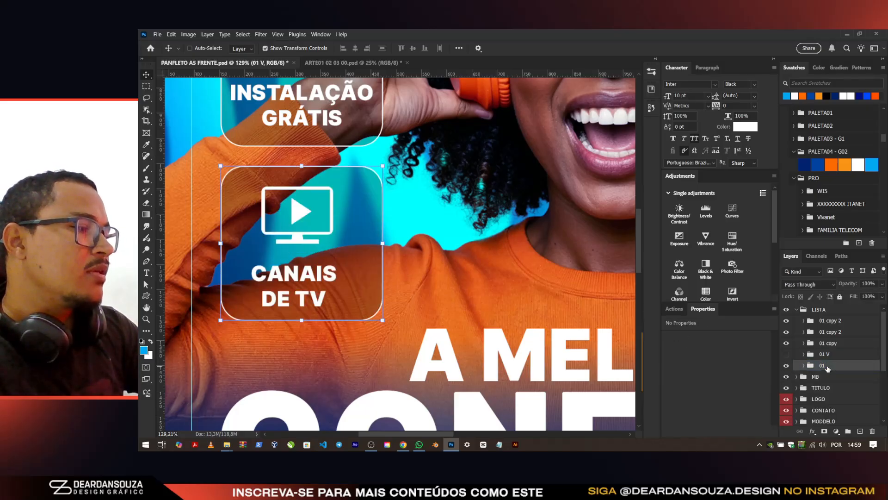
Step: Nudge the CANAIS DE TV text in group 01 sideways so it is centred under the TV icon
scroll(263, 258, "down", 3)
scroll(262, 258, "up", 5)
left_click_drag(261, 274, 271, 273)
scroll(271, 268, "down", 5)
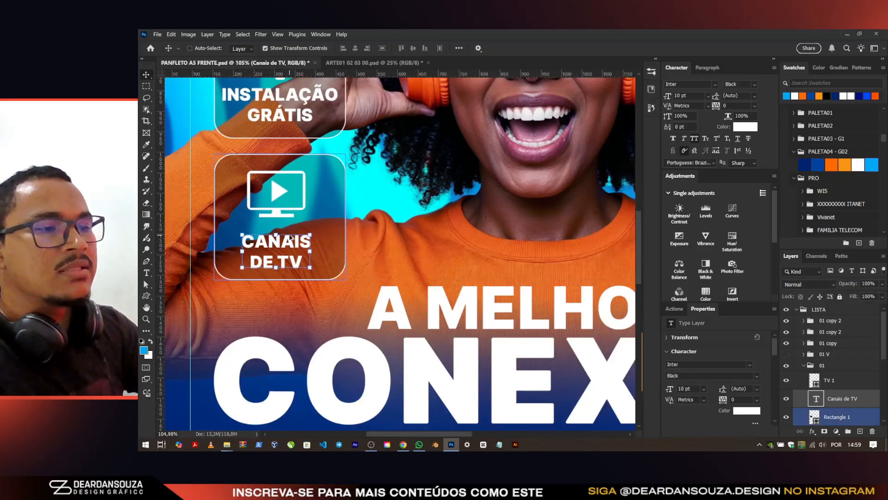
Step: Collapse group 01 and compare the two card versions by toggling groups 01 and 01 V, leaving only 01 visible
left_click(822, 365)
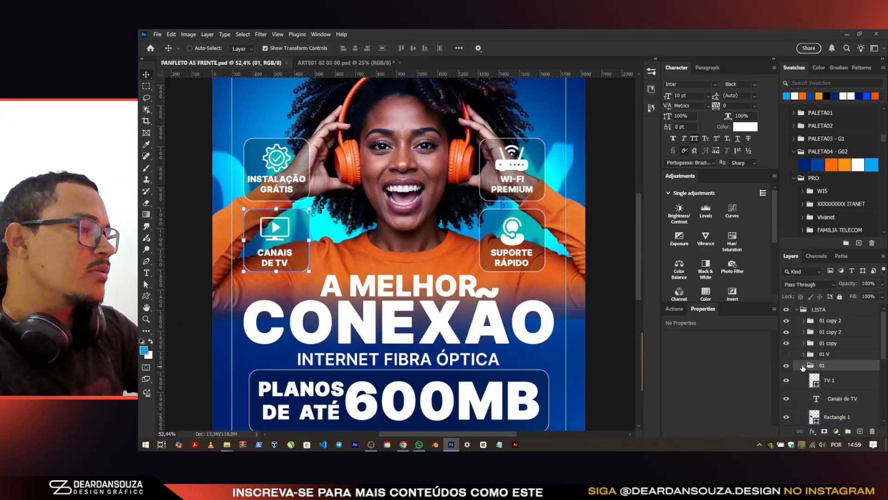
left_click(804, 365)
left_click(787, 366)
left_click(787, 354)
left_click(787, 354)
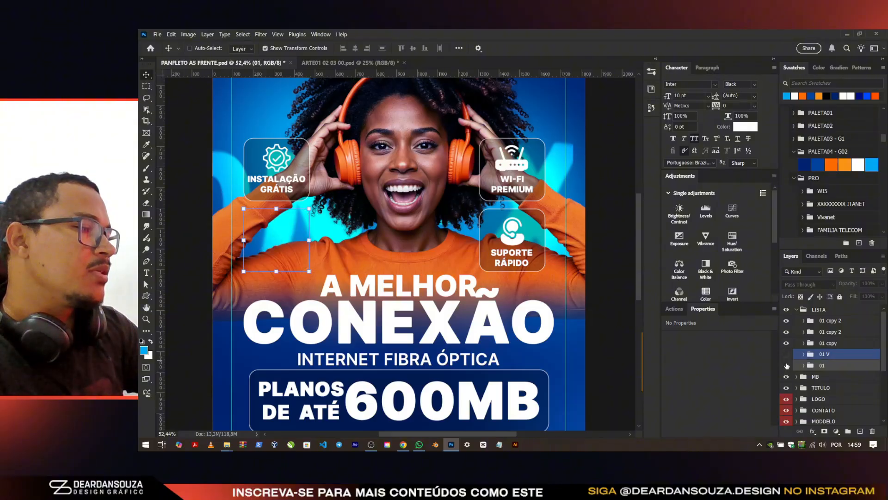
left_click(786, 365)
scroll(356, 251, "down", 2)
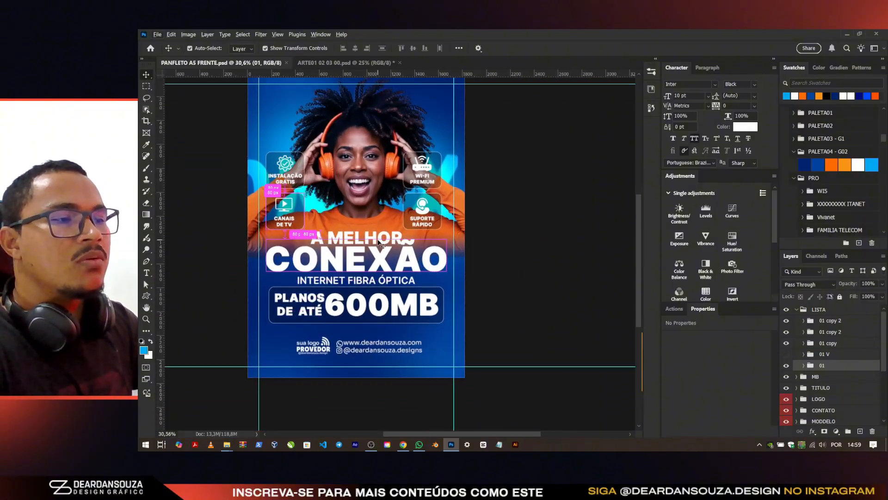
Step: Try the orange and light blue PALETA04 - G02 swatches on the CONEXÃO title, leaving it white
left_click(378, 241, "ctrl")
scroll(378, 240, "up", 8)
scroll(397, 257, "down", 4)
scroll(401, 236, "up", 2)
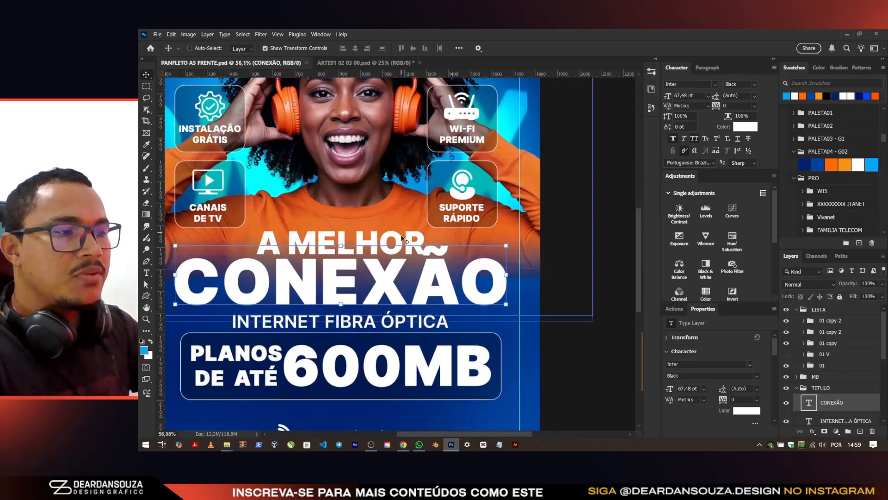
key("ctrl+t")
key("Return")
scroll(527, 270, "down", 1)
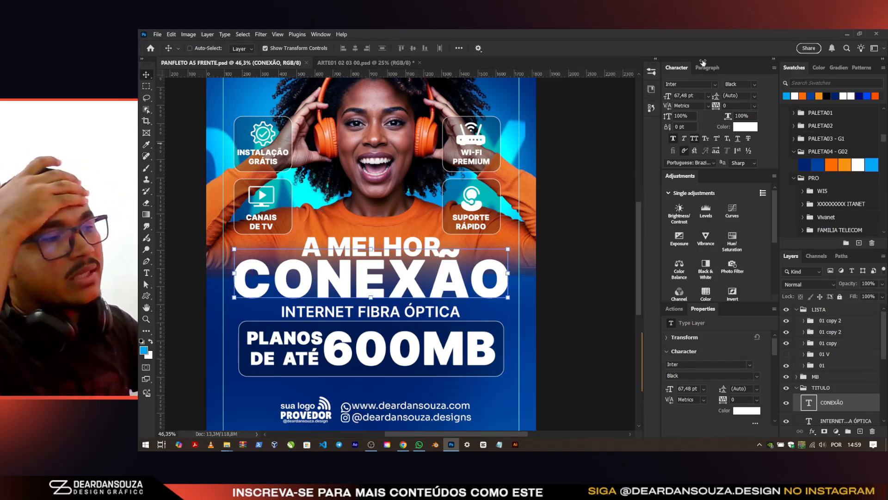
left_click(845, 164)
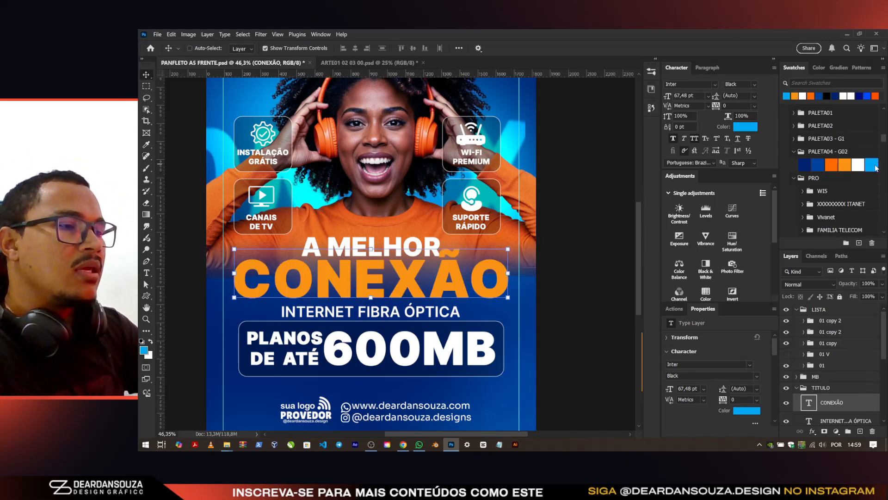
key("ctrl+z")
scroll(310, 261, "down", 3)
scroll(416, 272, "up", 1)
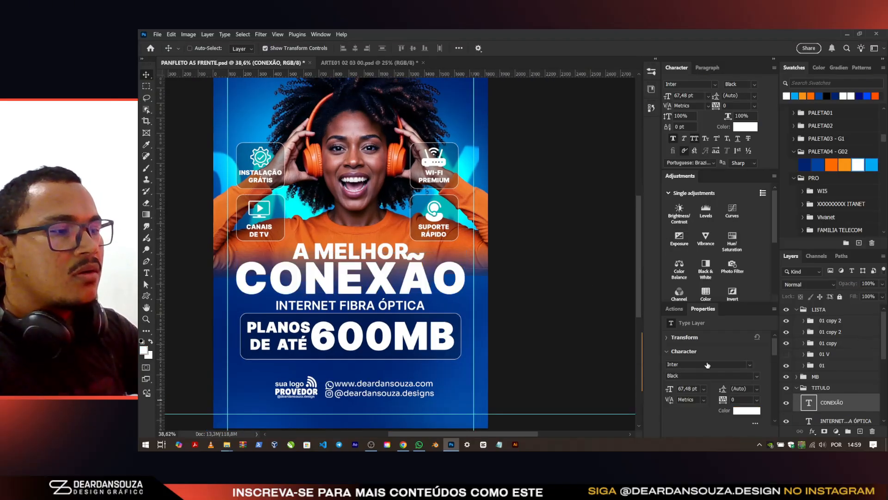
Step: Add an Outer Glow effect to the CONEXÃO title with the Overlay blend mode
double_click(859, 407)
left_click(556, 327)
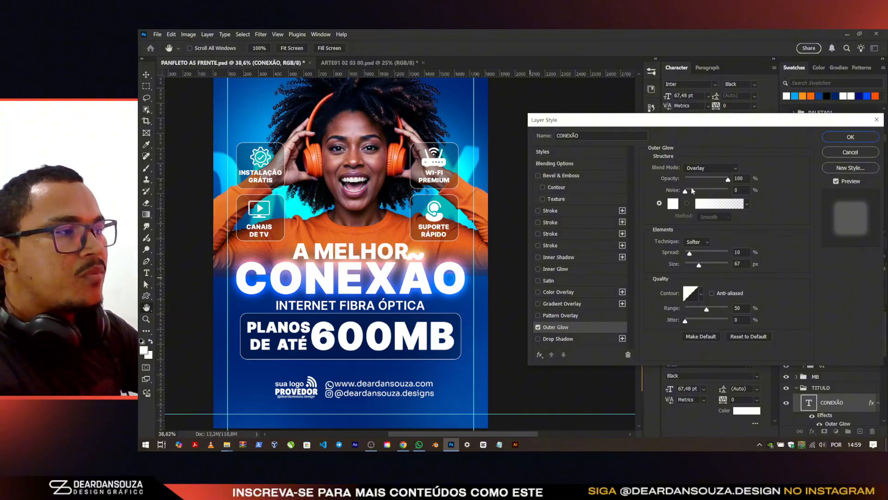
left_click(707, 171)
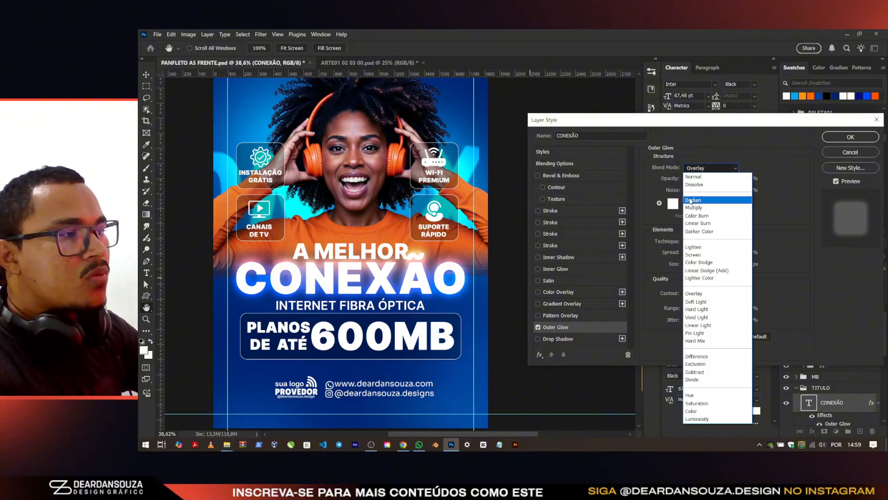
left_click(708, 176)
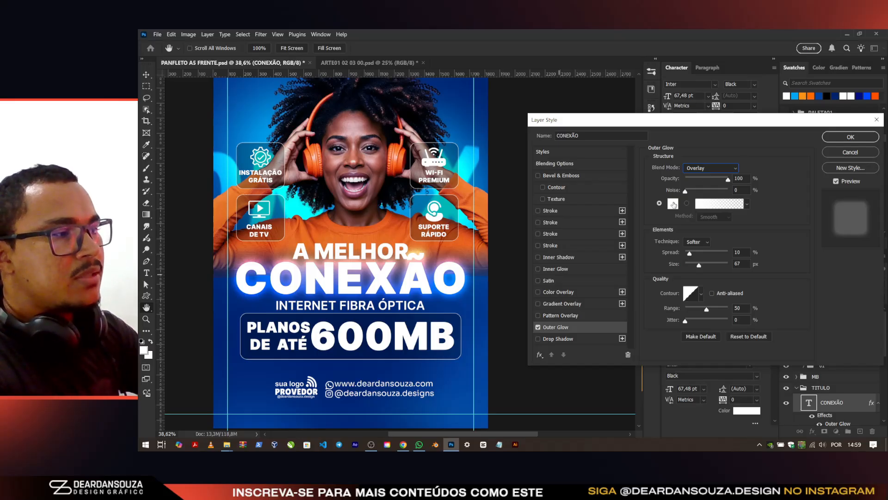
Step: Try a cyan 02daff outer glow on CONEXÃO with Screen blend mode and 68% opacity
left_click(673, 204)
left_click(607, 227)
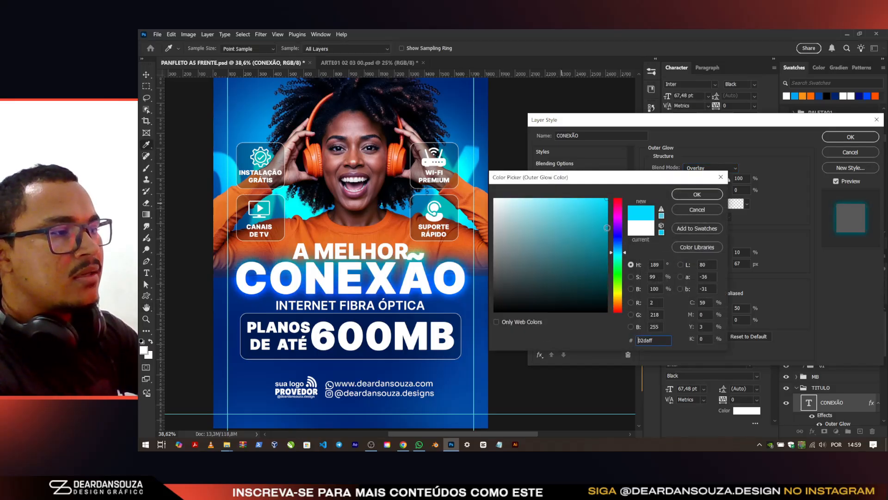
left_click(696, 193)
left_click(708, 168)
left_click(701, 256)
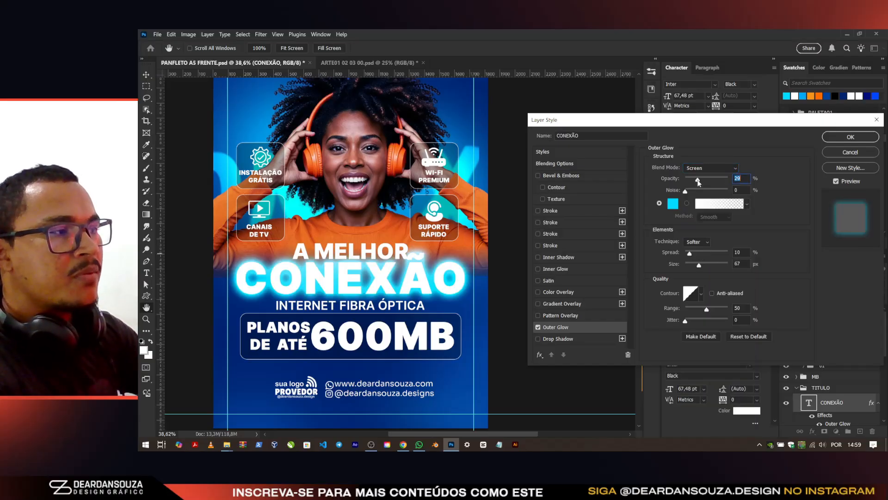
left_click_drag(699, 181, 716, 182)
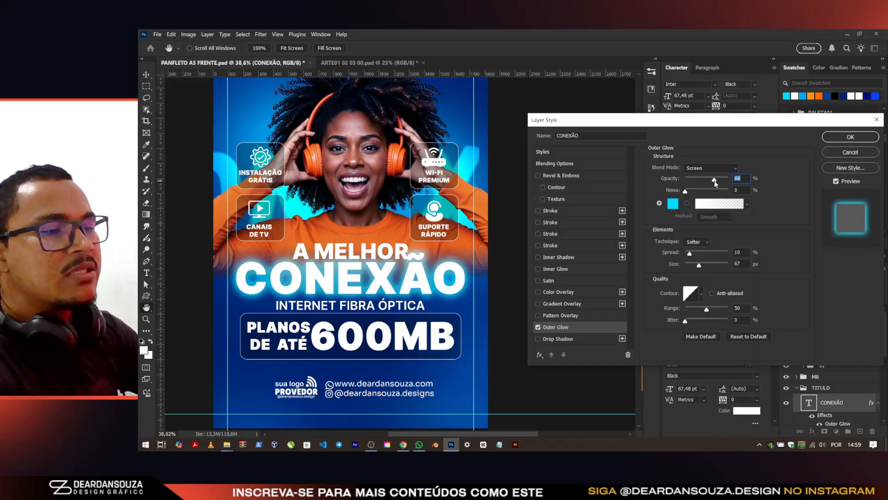
Step: Set the CONEXÃO outer glow to white, Overlay blend mode and 47% opacity, and apply the layer style
left_click(673, 203)
left_click(495, 199)
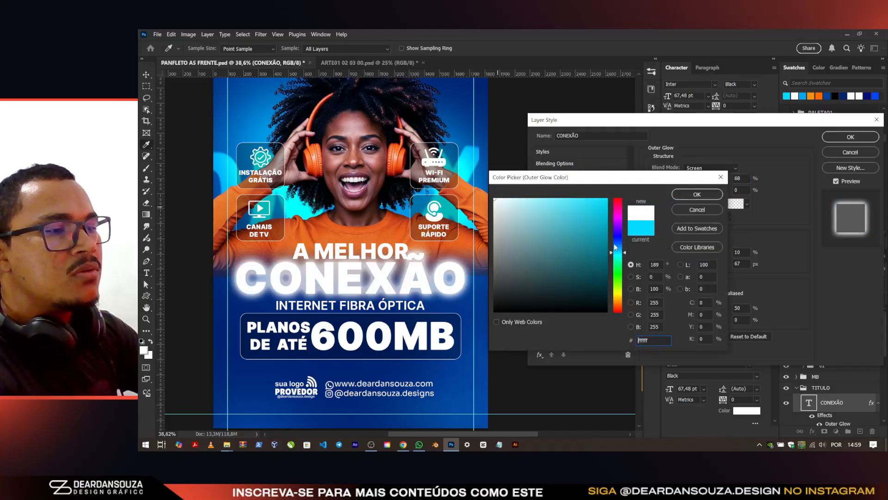
left_click(697, 195)
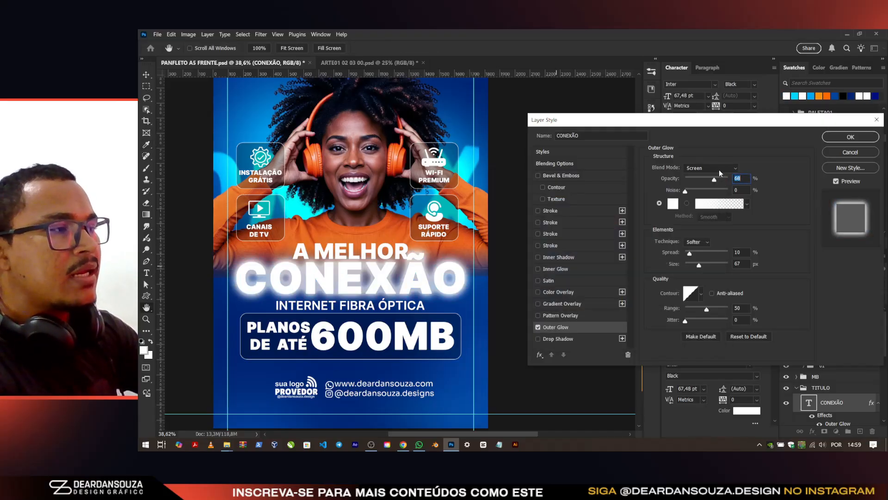
left_click(719, 170)
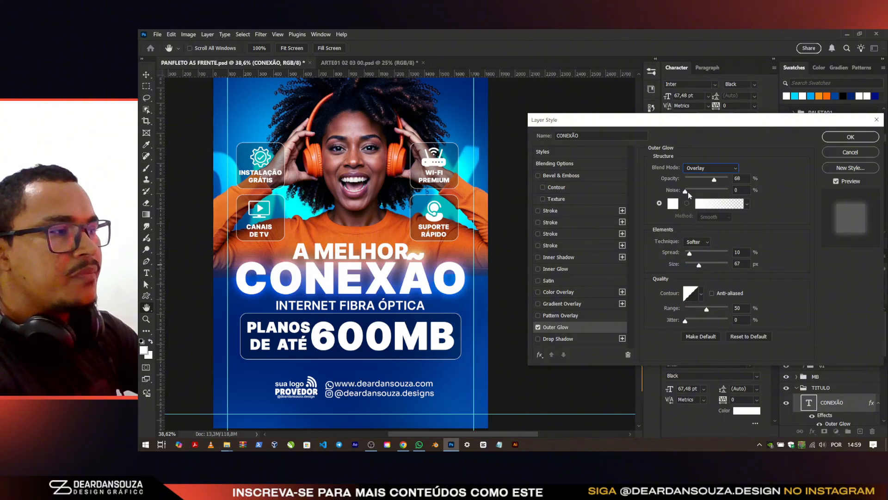
left_click(704, 180)
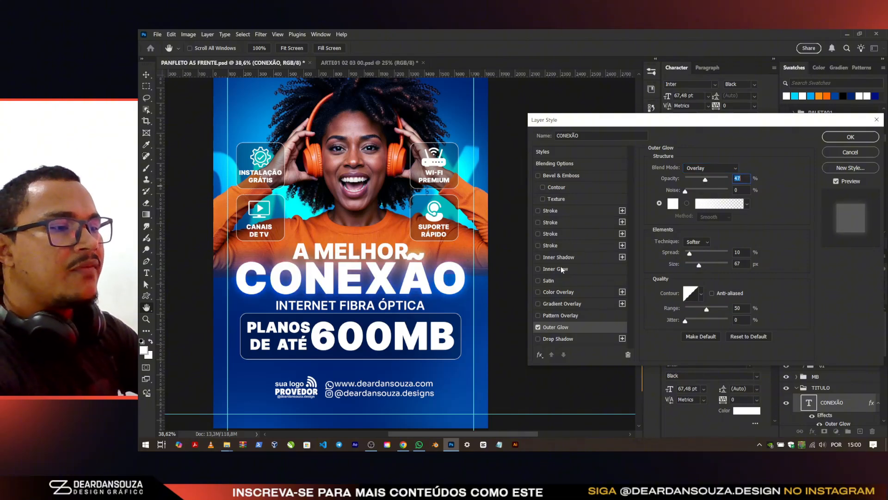
left_click(851, 138)
Step: Move the INTERNET FIBRA ÓPTICA line slightly up towards CONEXÃO and save the document
scroll(387, 309, "up", 6)
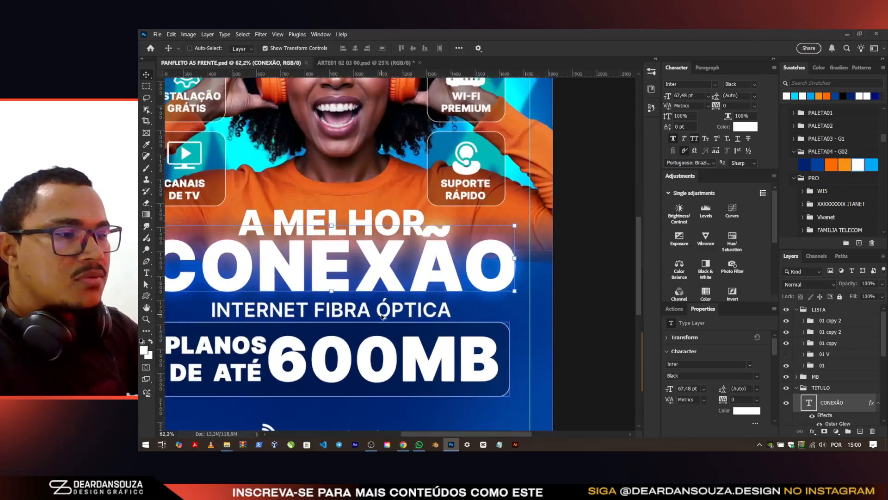
left_click(387, 310)
left_click_drag(384, 314, 383, 311)
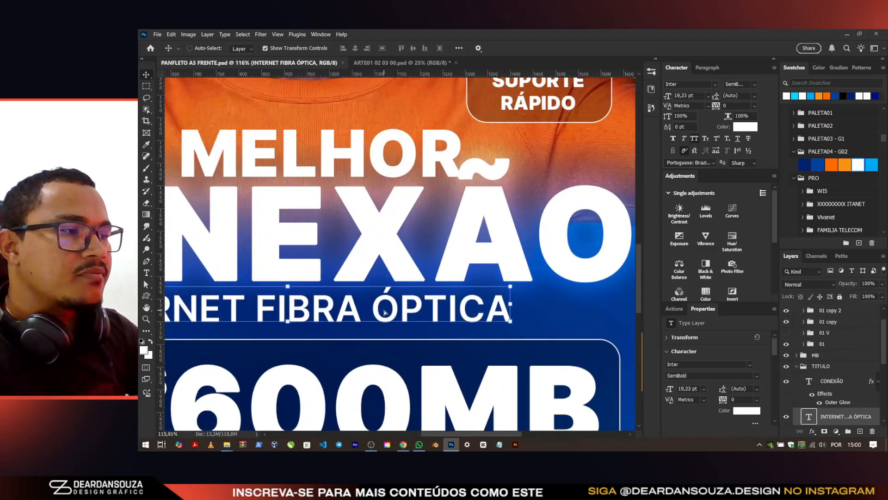
left_click(508, 210, "ctrl")
scroll(491, 215, "down", 4)
scroll(855, 374, "down", 2)
key("ctrl+s")
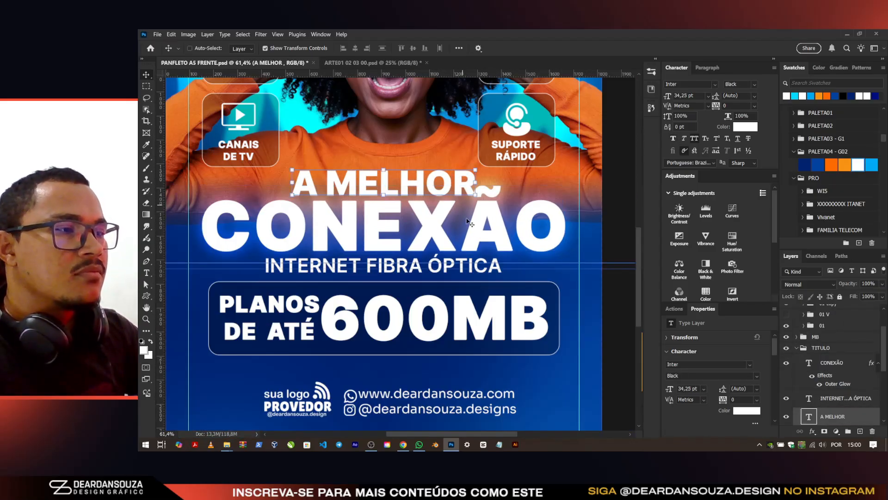
Step: Add a Stroke effect to the CONEXÃO title in dark blue 002979, sampled from the flyer background
double_click(855, 374)
left_click(550, 210)
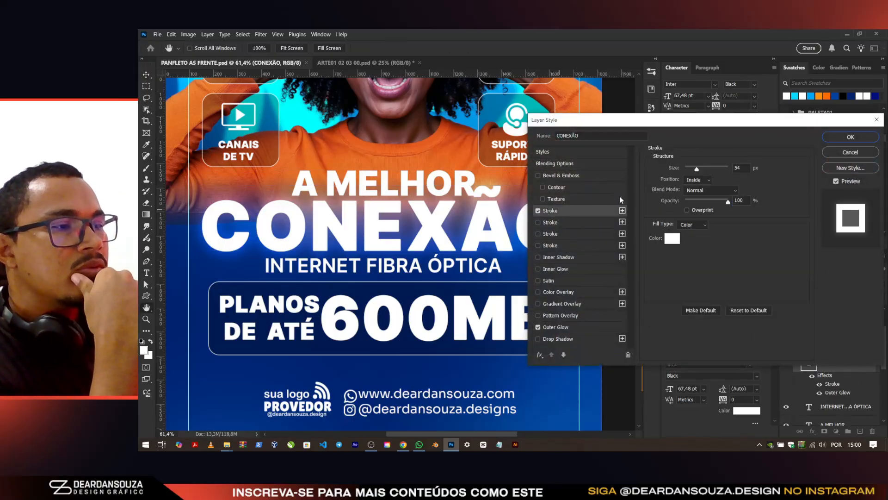
left_click(672, 238)
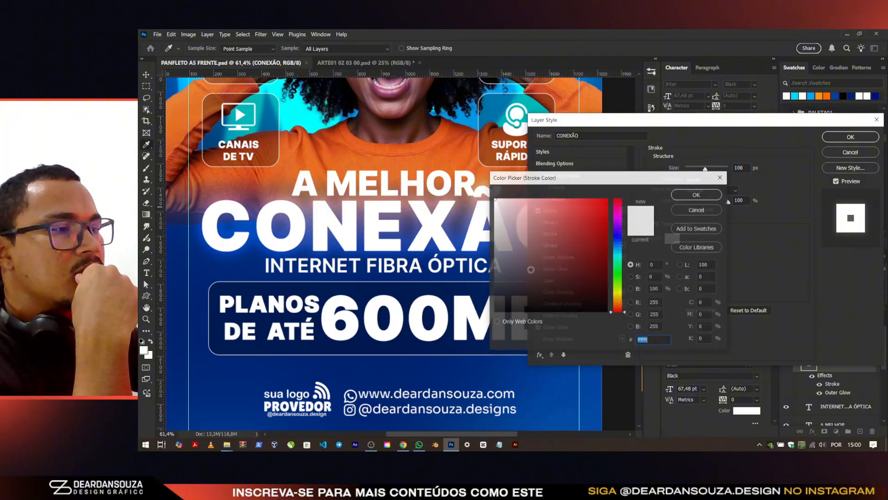
left_click(467, 296)
left_click(468, 276)
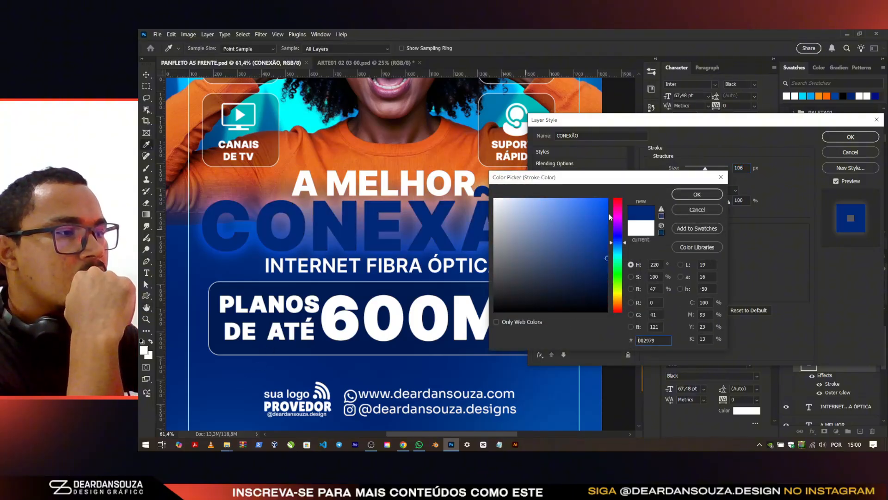
left_click(691, 195)
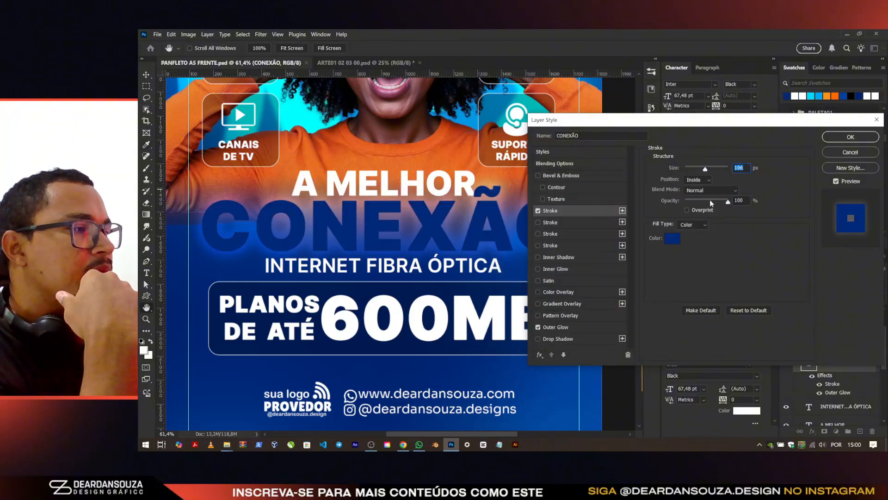
Step: Set the CONEXÃO stroke to 9 px with Outside position and try black 000000 as its color
left_click_drag(705, 168, 689, 170)
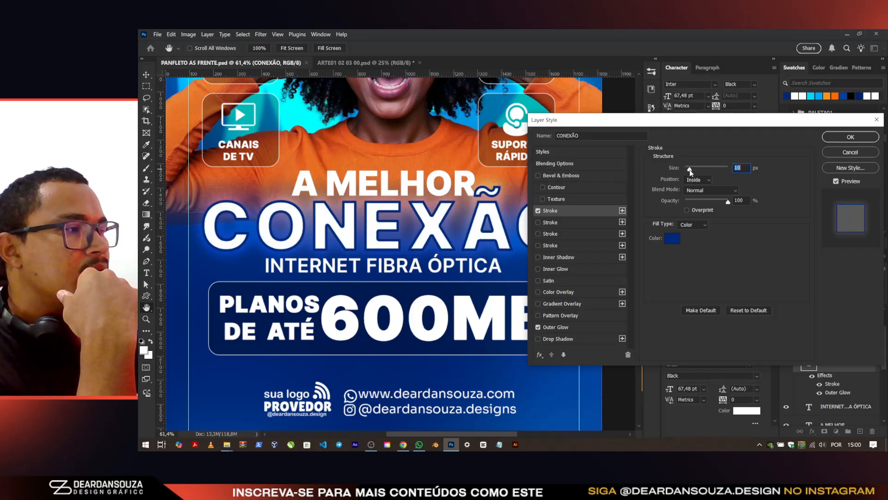
left_click(703, 189)
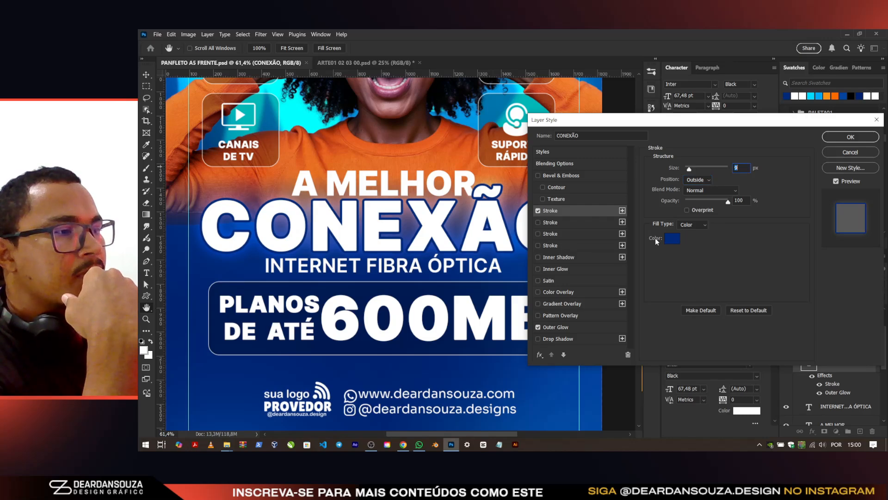
left_click(667, 241)
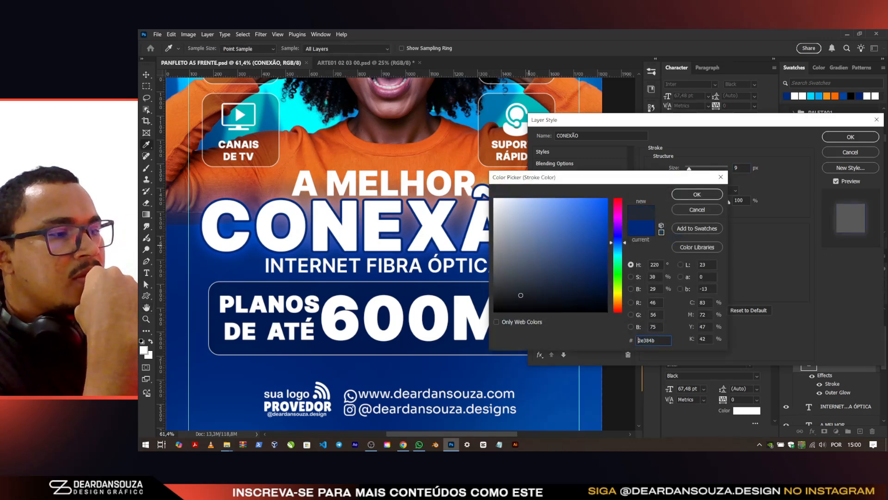
left_click_drag(521, 295, 495, 311)
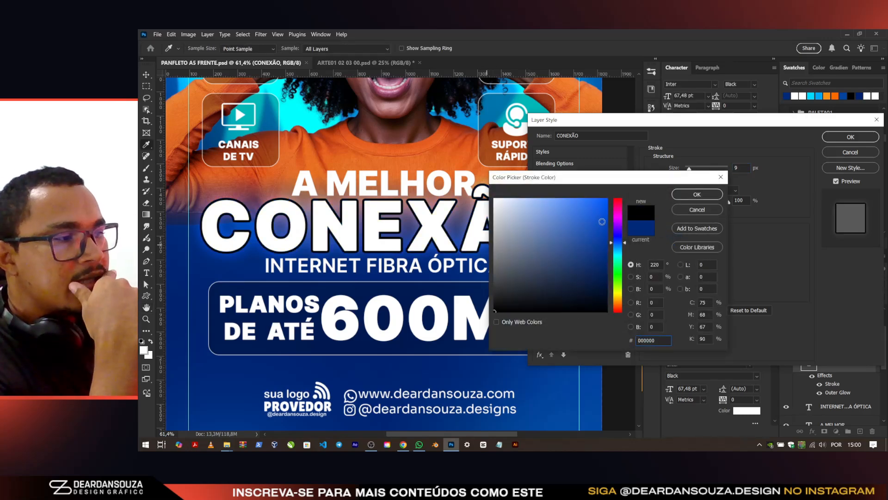
left_click(602, 222)
left_click(618, 204)
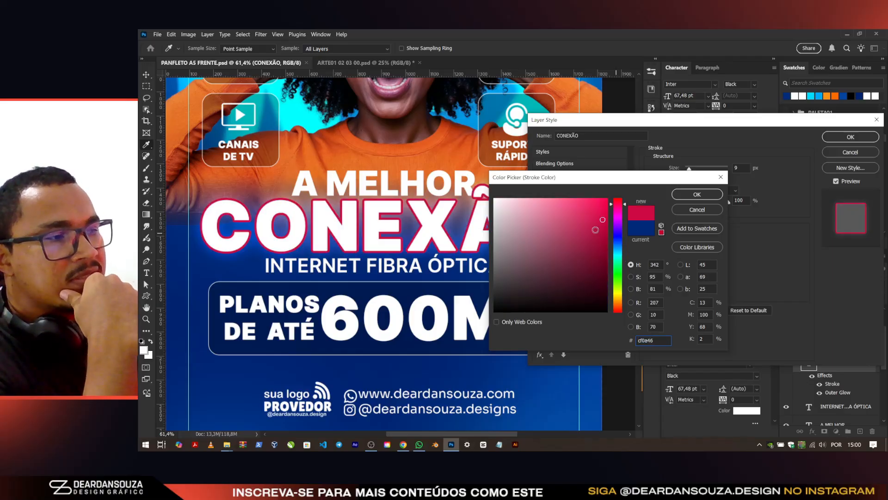
type("000000")
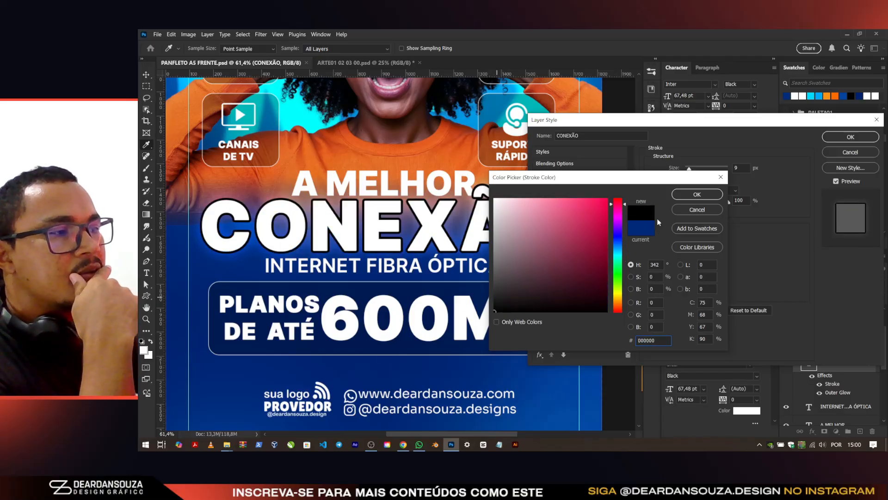
left_click(709, 194)
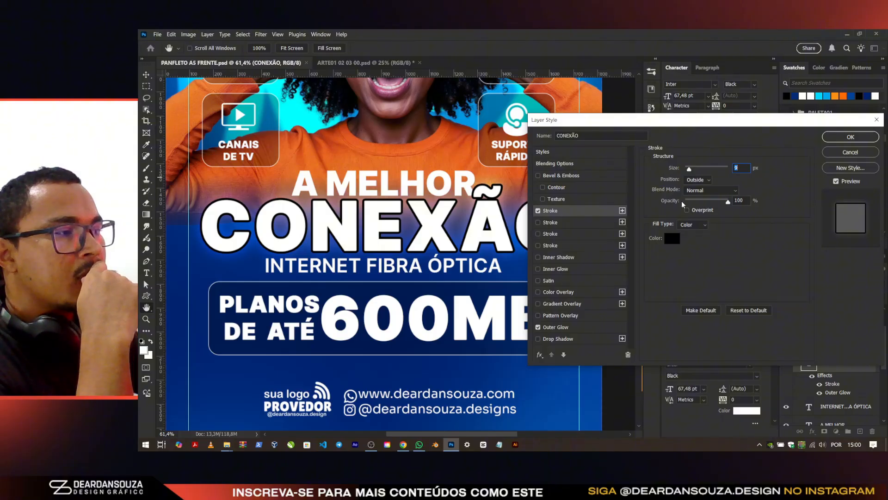
Step: Set the CONEXÃO stroke to gray, Overlay blend mode and 8 px, apply the layer style and save the document
left_click(672, 239)
left_click(495, 262)
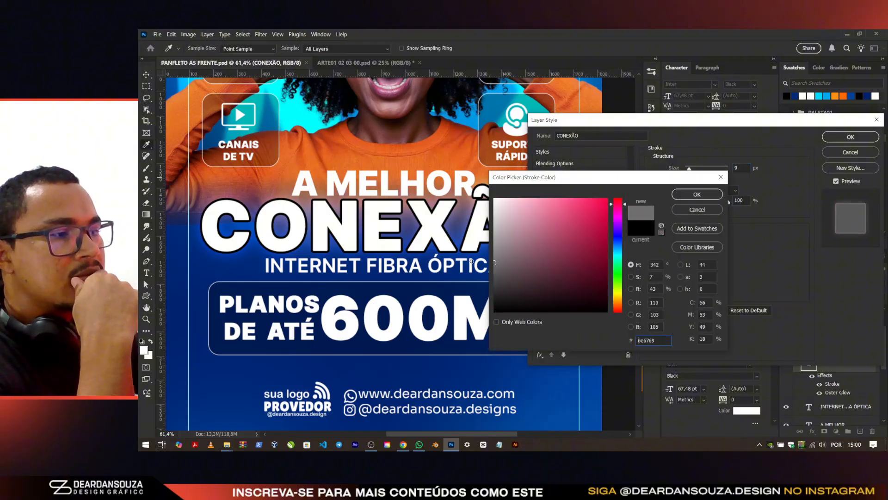
left_click(697, 194)
left_click(706, 189)
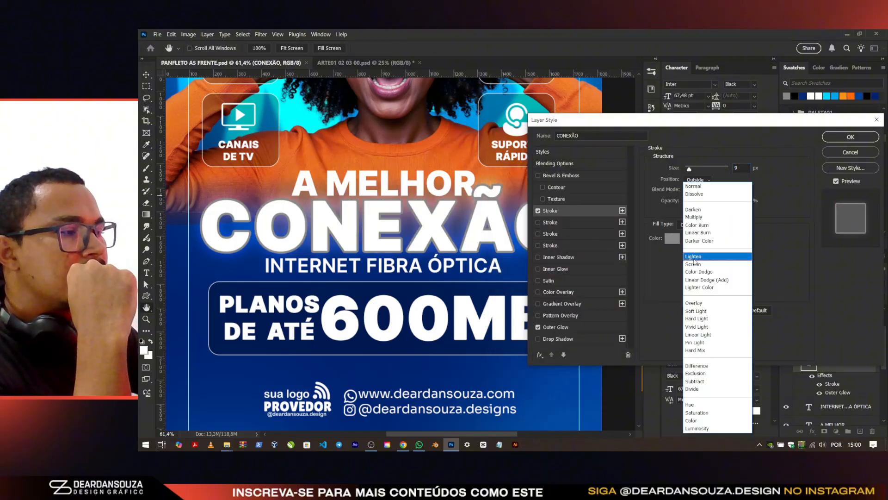
left_click(697, 303)
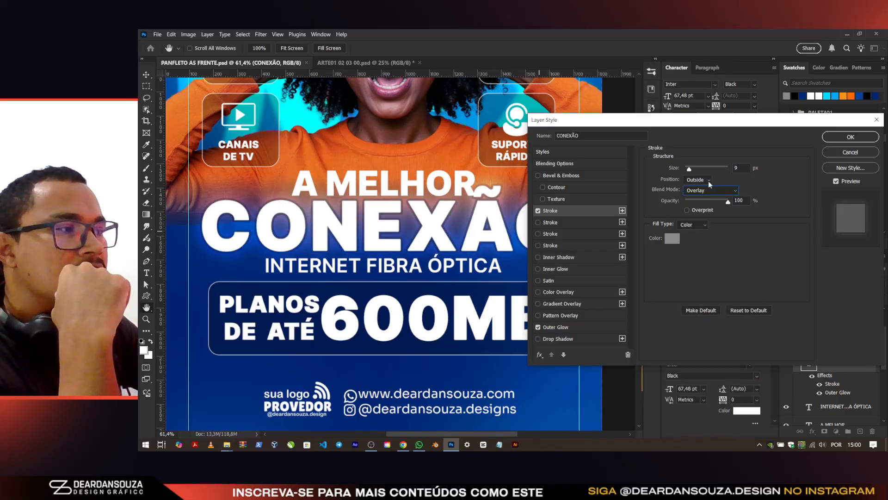
left_click(739, 167)
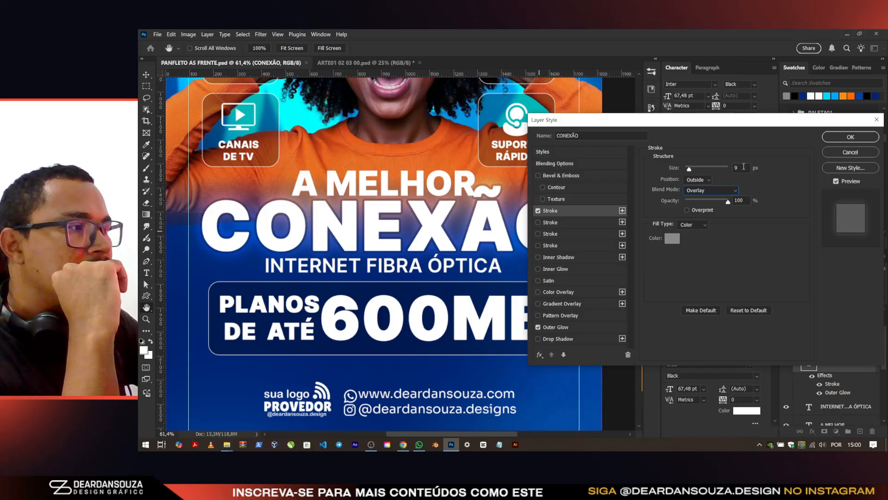
type("8")
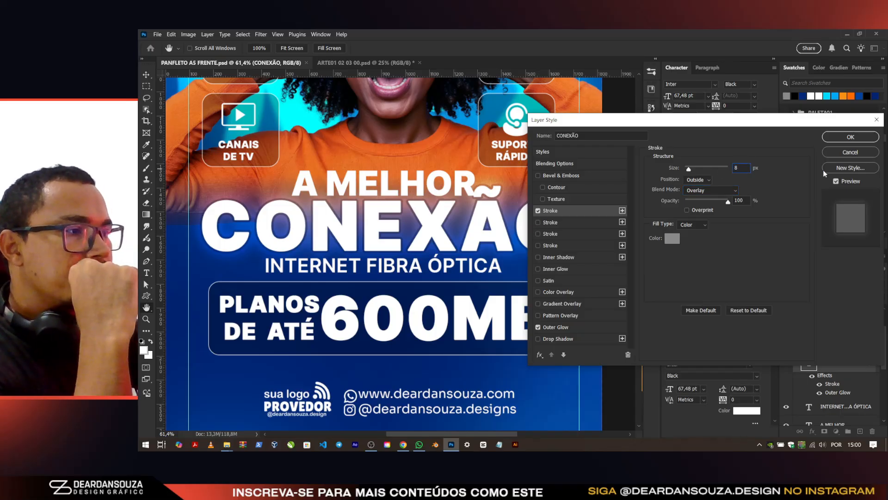
left_click(850, 137)
key("v")
scroll(533, 235, "up", 5)
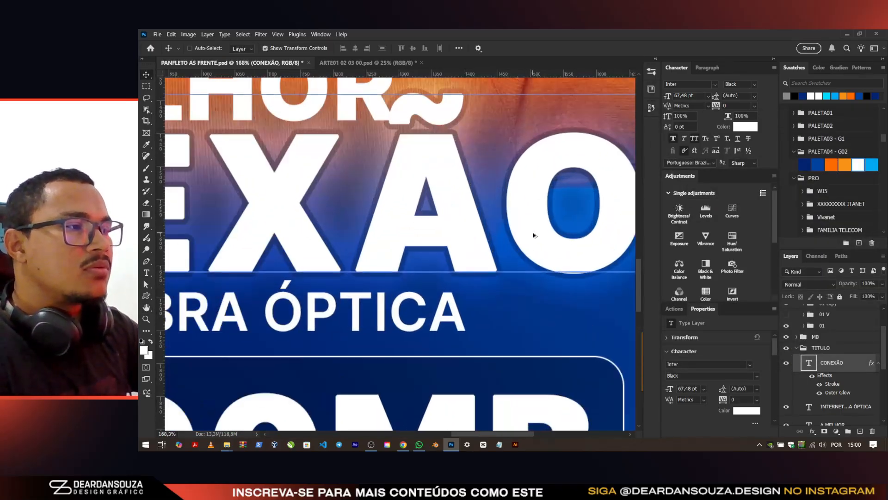
key("ctrl+s")
scroll(495, 189, "down", 3)
Step: Move the A MELHOR line slightly left, clear of the tilde on CONEXÃO
left_click(413, 118)
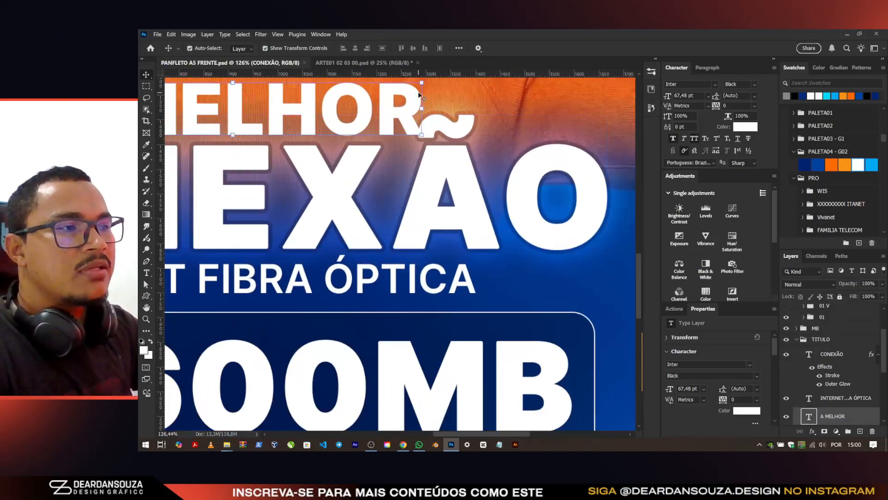
scroll(413, 117, "up", 1)
left_click_drag(408, 137, 393, 135)
scroll(479, 185, "down", 5)
scroll(487, 196, "down", 4)
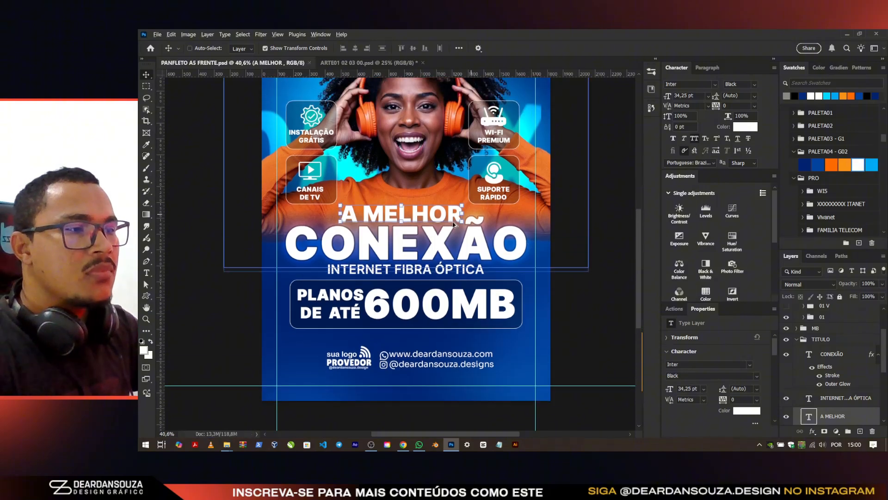
scroll(494, 265, "up", 1)
scroll(828, 340, "up", 3)
Step: Collapse the open LISTA and TITULO layer groups and select the Color Fill 1 copy layer
left_click(839, 310)
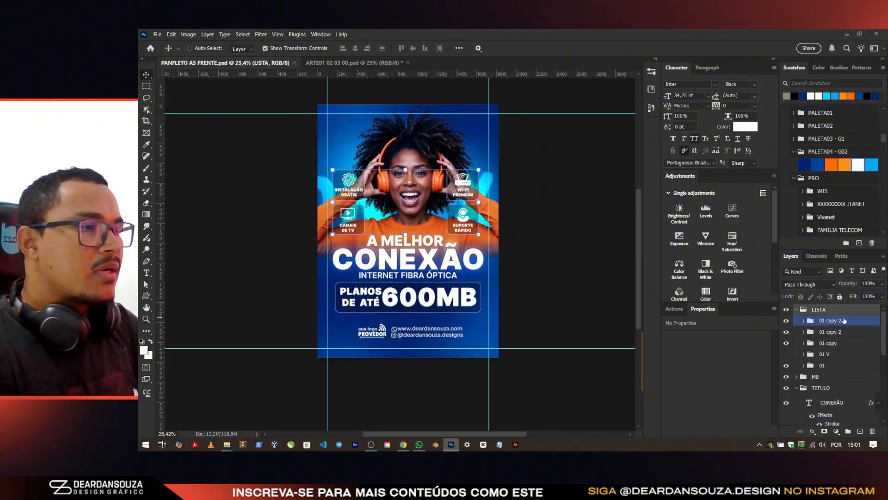
scroll(829, 370, "down", 10)
left_click(842, 398)
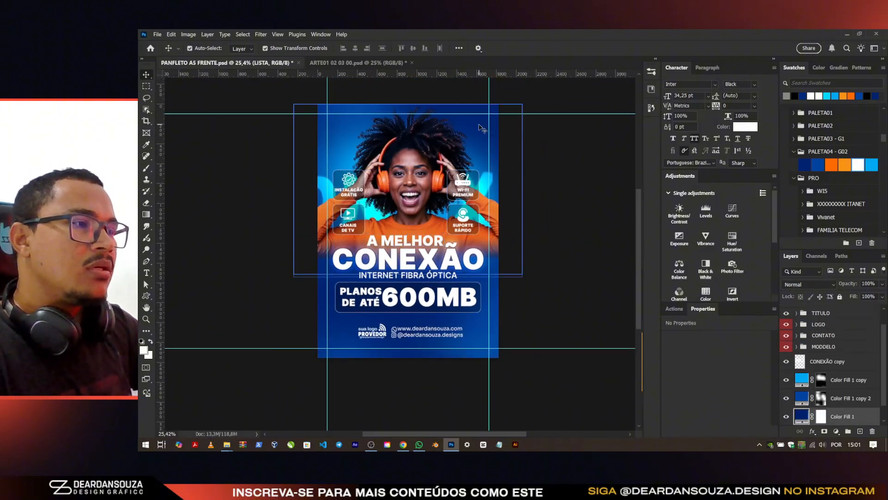
left_click(847, 362)
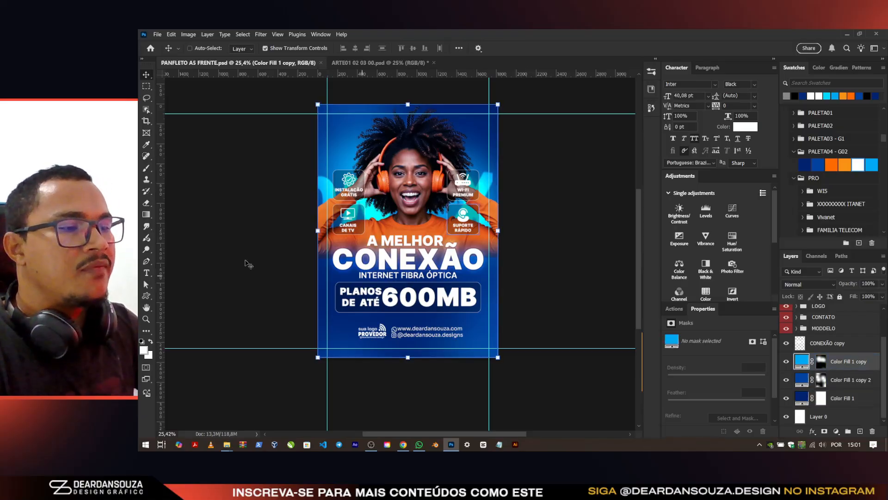
Step: Switch to File Explorer and place light-effect-abstract-highspeed-light-motion-effect-black-background (1) from Downloads into the flyer, directly above Color Fill 1 copy
key("alt+Tab")
left_click(305, 303)
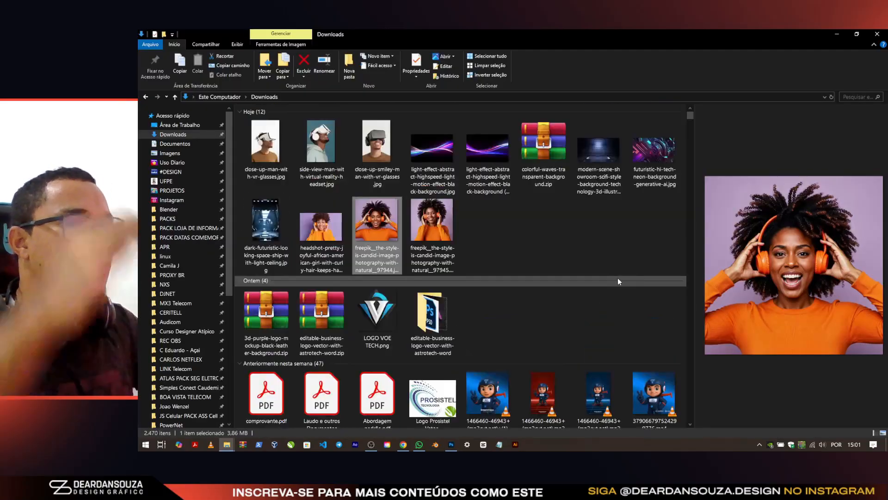
left_click(497, 151)
left_click(671, 147)
left_click(432, 153)
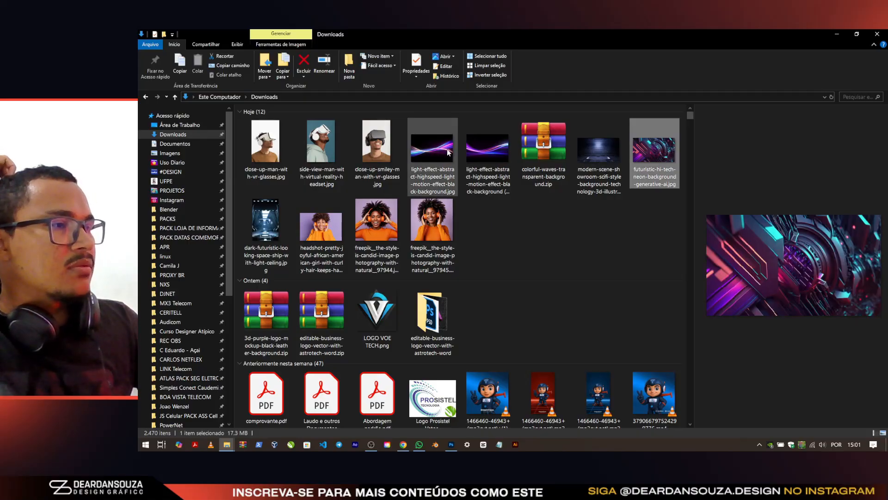
scroll(528, 310, "down", 5)
scroll(527, 293, "up", 5)
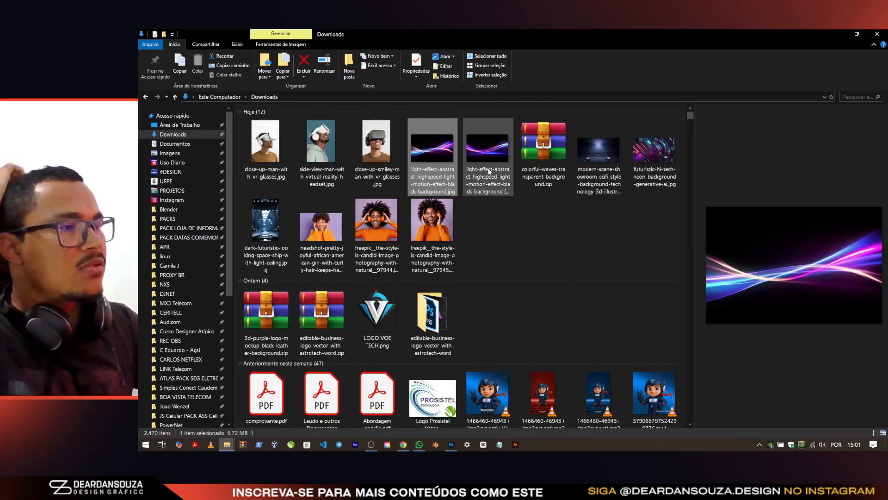
left_click(494, 162)
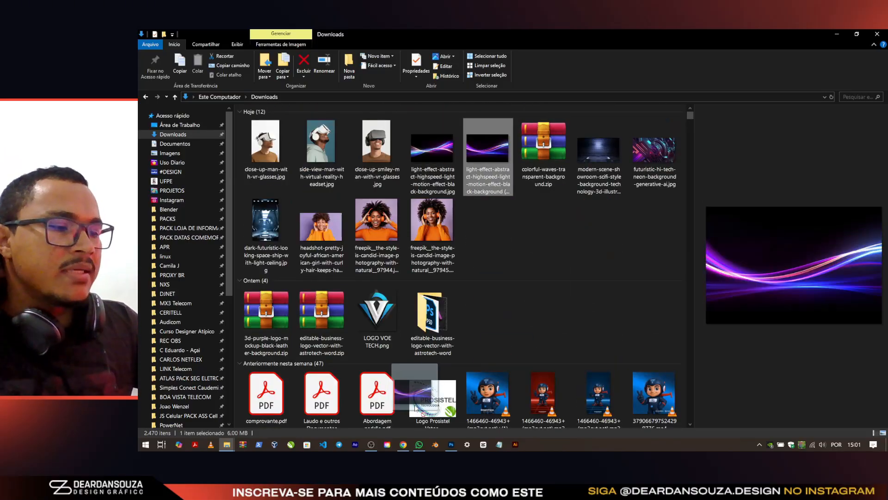
left_click(451, 444)
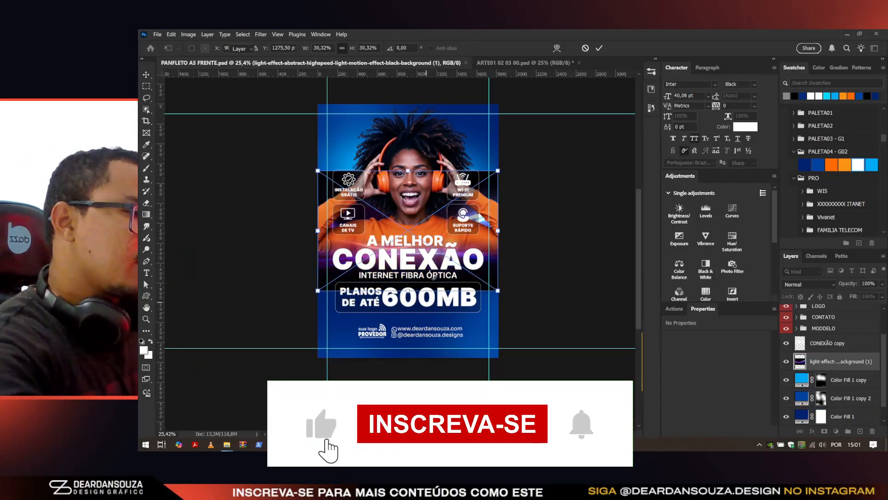
Step: Enlarge the light effect image to about 57%, rotate it to about -3.9°, and set its blend mode to Screen
key("Return")
left_click_drag(498, 230, 565, 207)
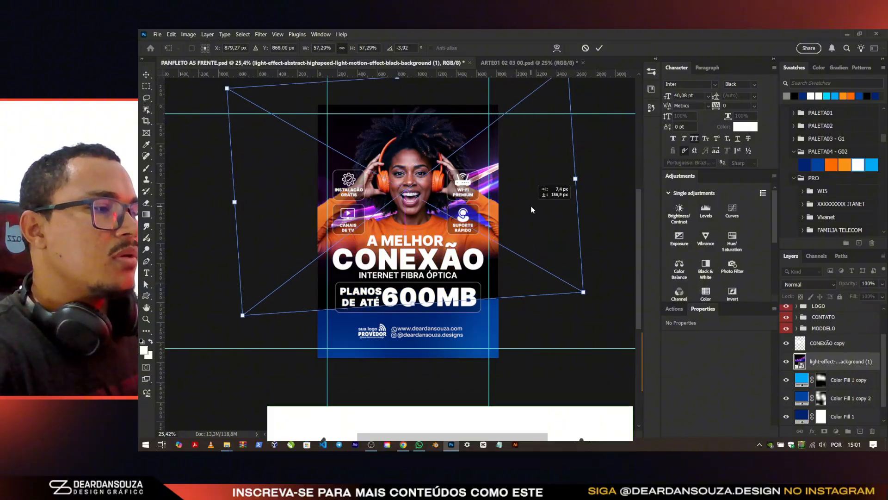
left_click(601, 48)
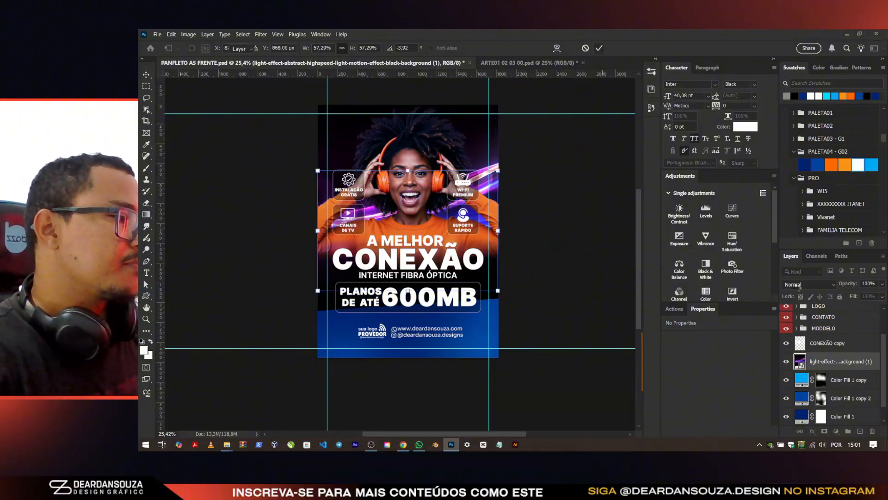
left_click(809, 284)
left_click(804, 268)
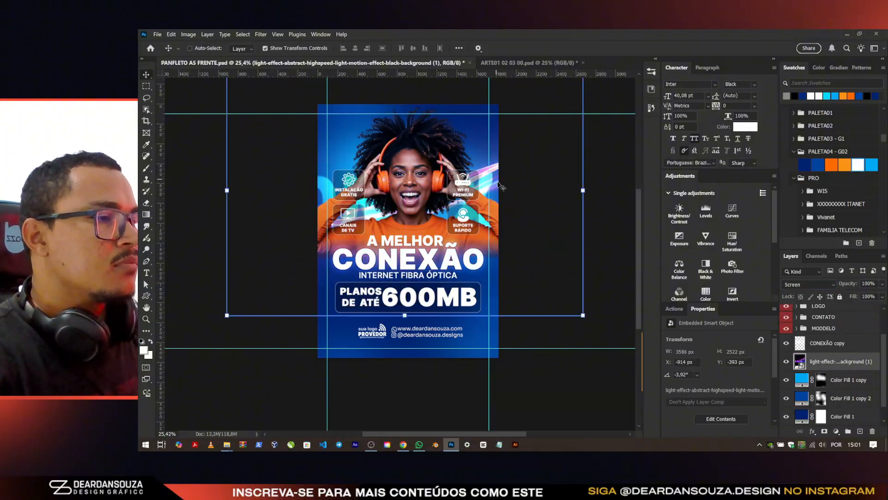
Step: Shift the light effect right and slightly down behind the woman, rotate it to about 4.1°, and save the document
left_click_drag(501, 178, 505, 182)
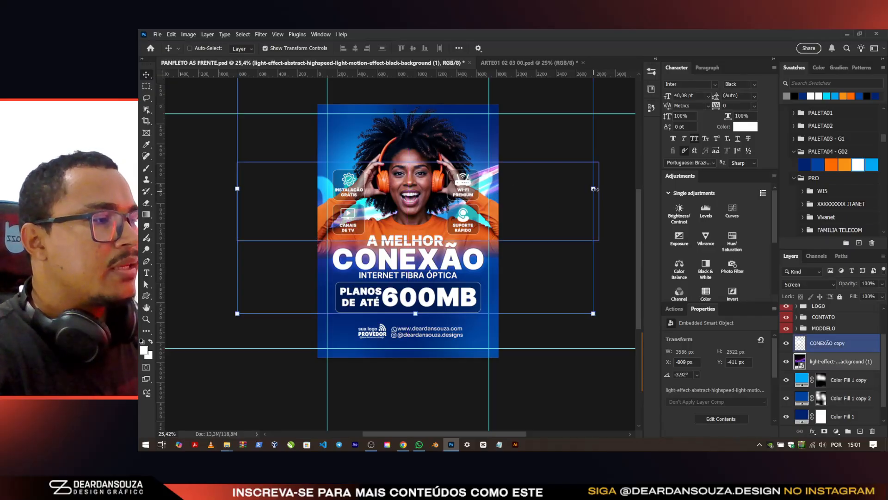
mouse_move(601, 192)
left_mouse_down()
mouse_move(605, 175)
mouse_move(617, 192)
mouse_move(612, 205)
left_mouse_up()
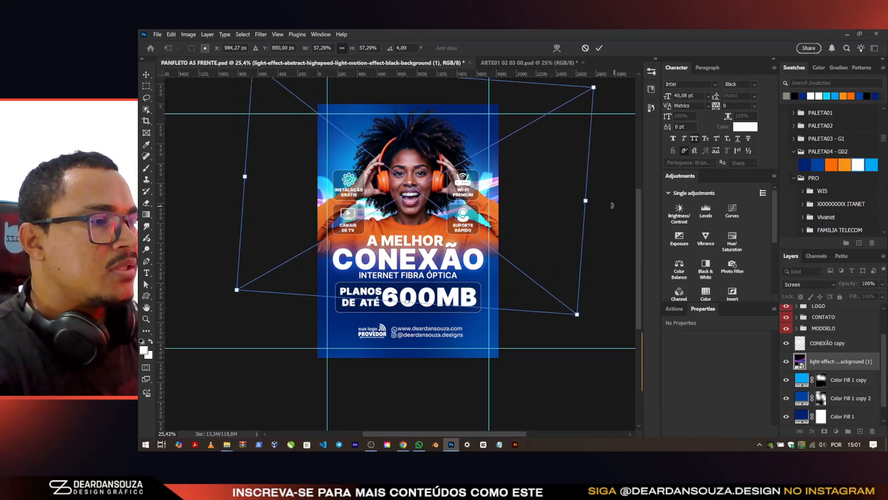
left_click(601, 47)
scroll(415, 220, "up", 1)
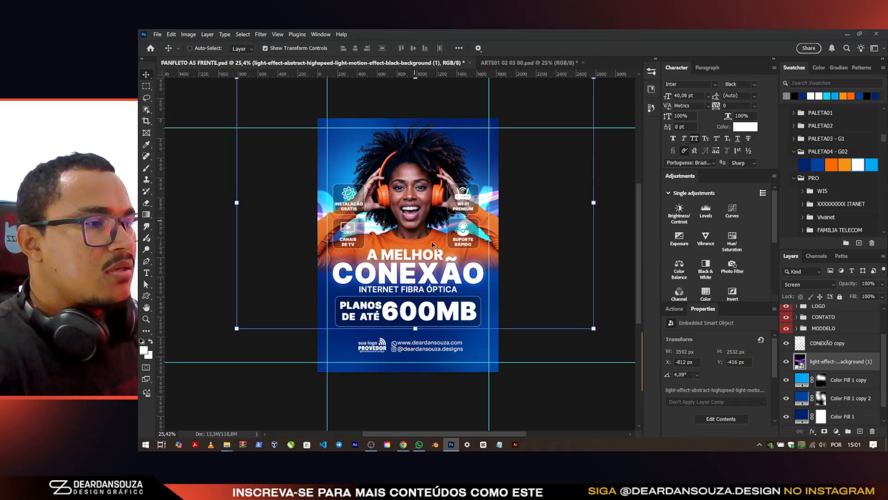
left_click_drag(411, 261, 413, 267)
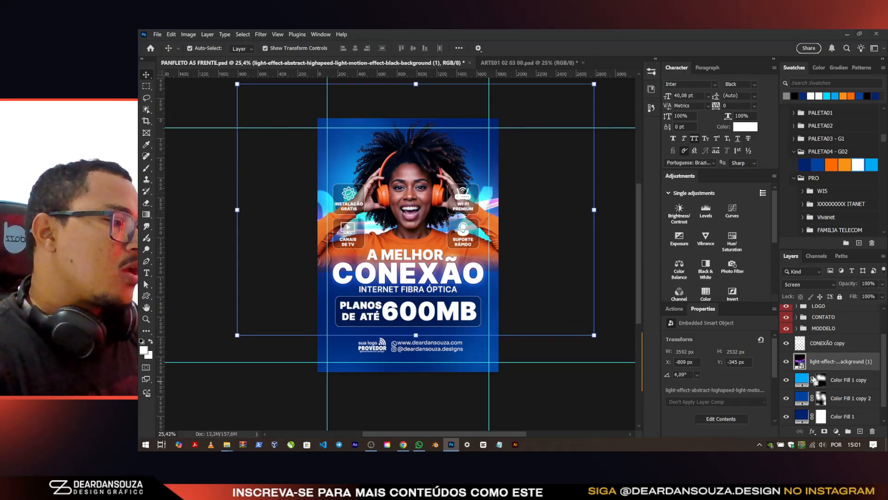
key("ctrl+s")
Step: Add an orange fa9314 Solid Color fill in Color blend mode, clipped to the light effect layer
left_click(836, 431)
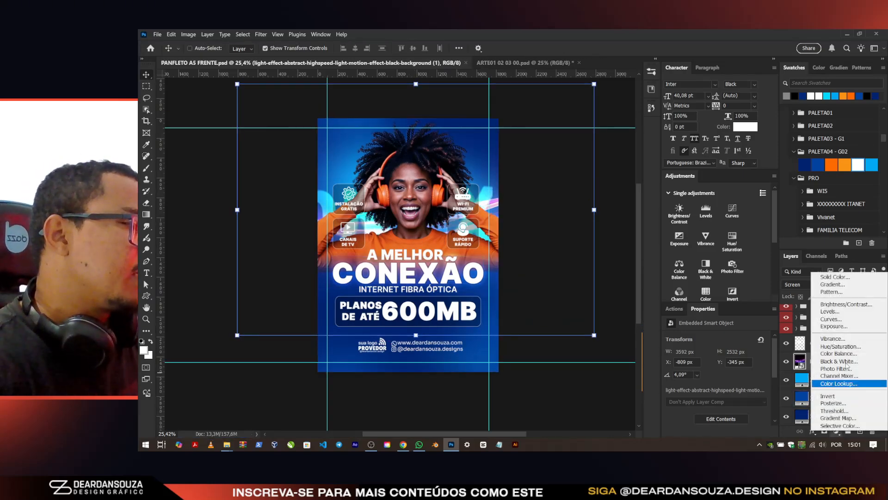
left_click(835, 277)
left_click(845, 164)
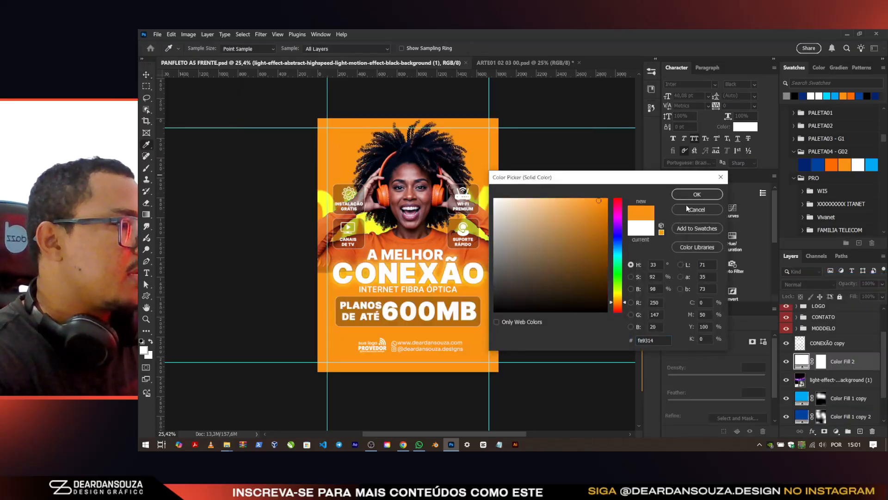
left_click(697, 195)
left_click(809, 284)
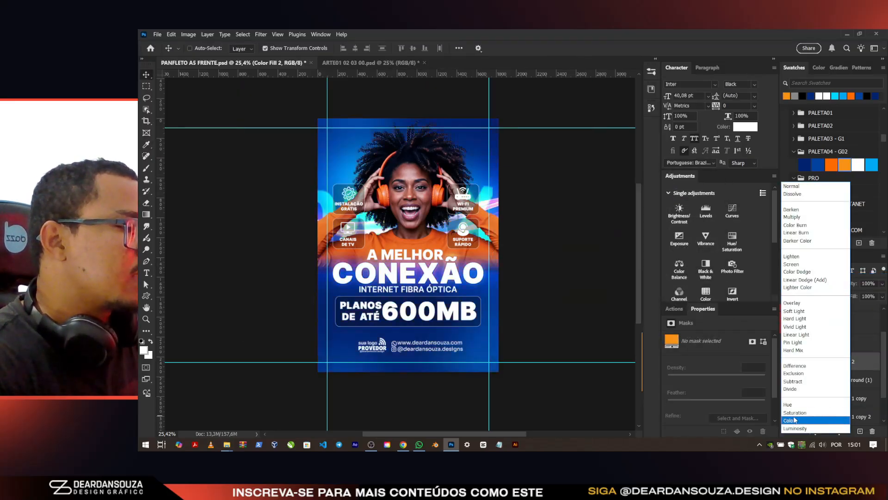
left_click(802, 406)
left_click(838, 371, "alt")
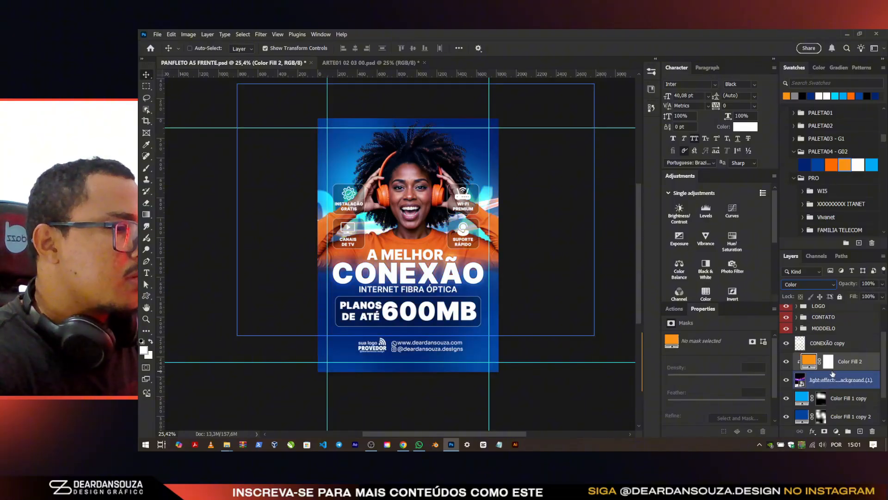
Step: Try light orange on Color Fill 1 copy and Color Fill 1 copy 2, and dark orange on Color Fill 1
left_click(833, 396)
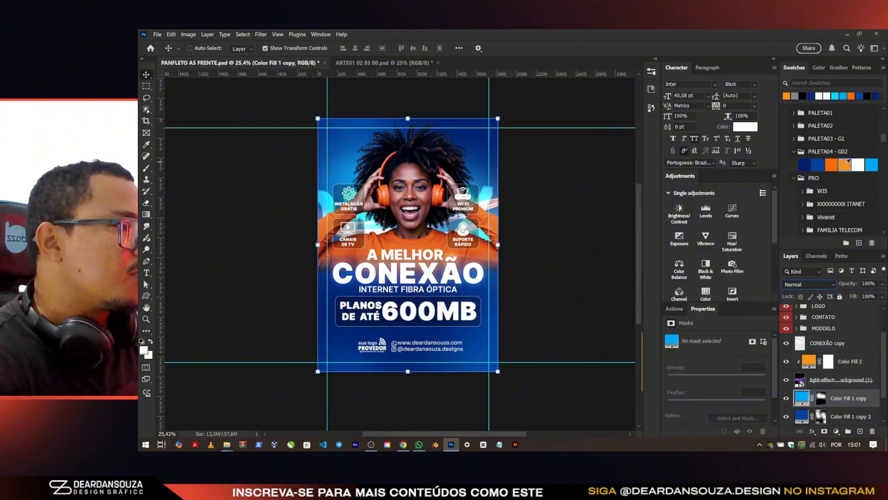
left_click(833, 416, "shift")
scroll(832, 398, "down", 2)
left_click(843, 163)
key("alt+bracketleft")
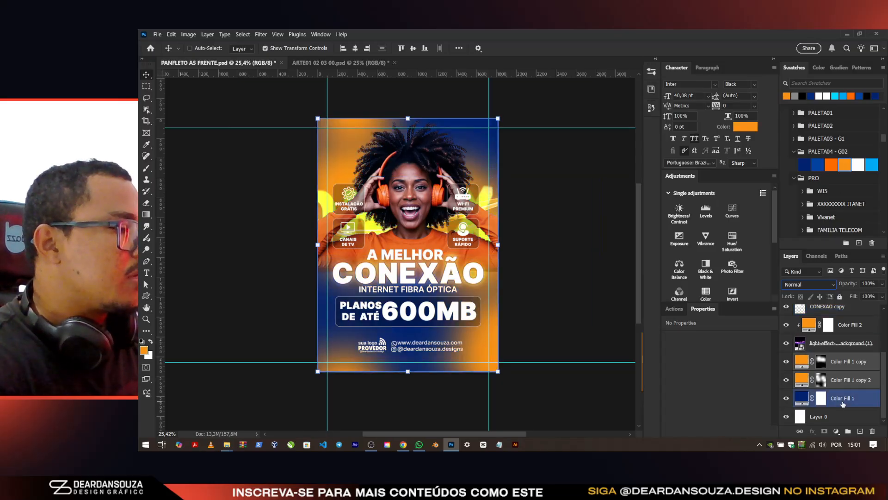
left_click(831, 163)
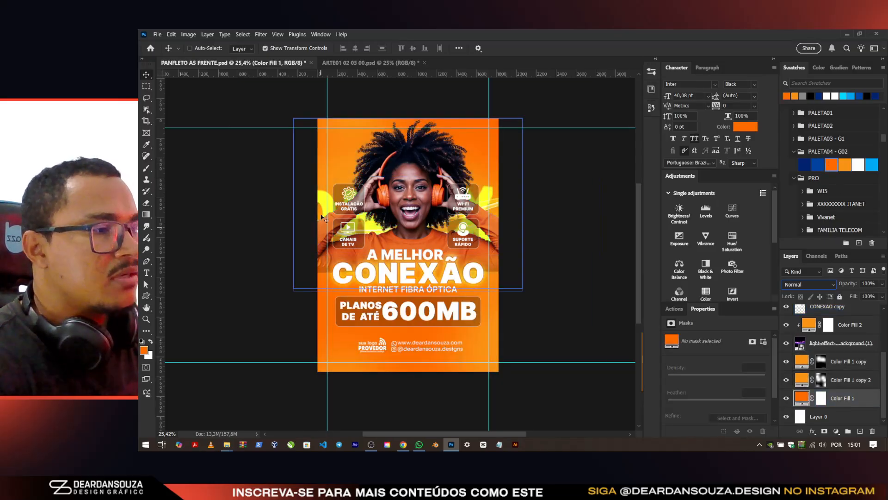
Step: Return Color Fill 1 to dark blue, Color Fill 1 copy 2 to medium blue and Color Fill 1 copy to light blue
left_click(804, 165)
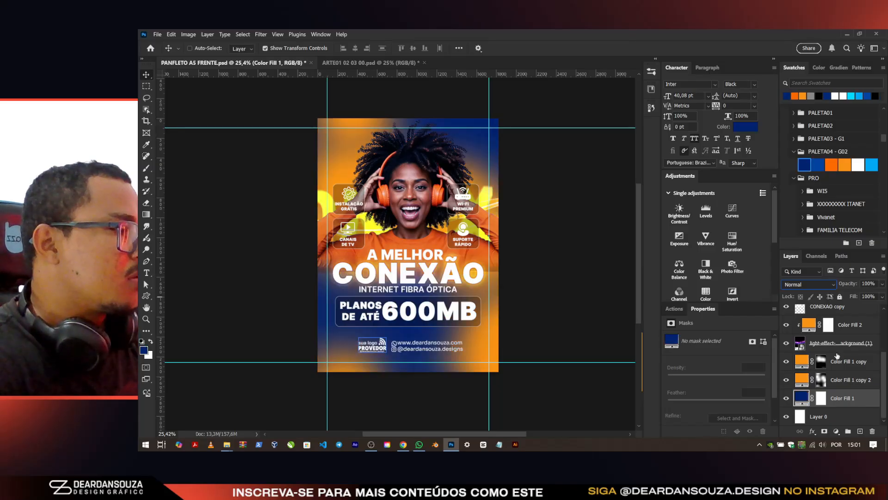
left_click(842, 380)
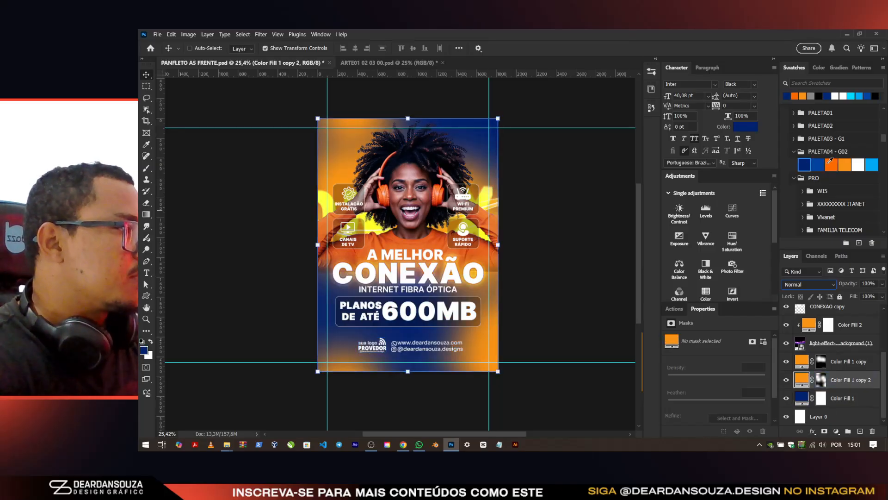
left_click(846, 364)
left_click(873, 165)
Step: Recolor Color Fill 2, clipped to the light effect, with the palette's light blue and save the document
left_click(855, 331)
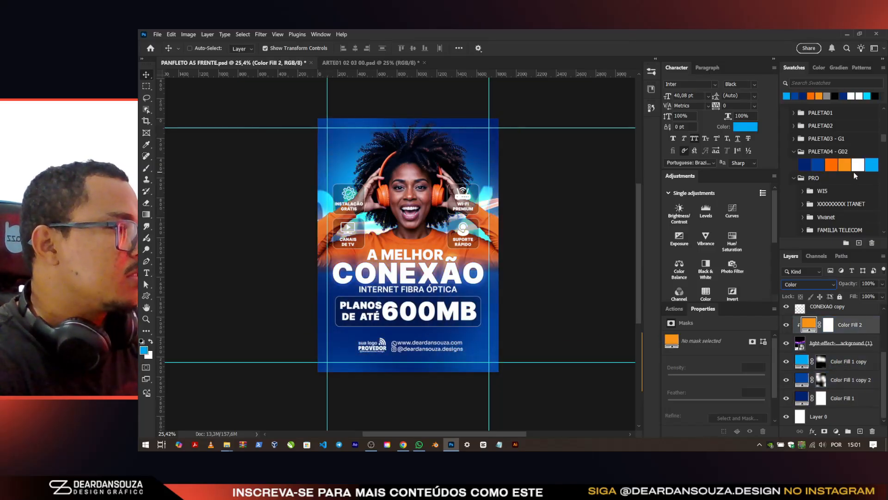
left_click(841, 271)
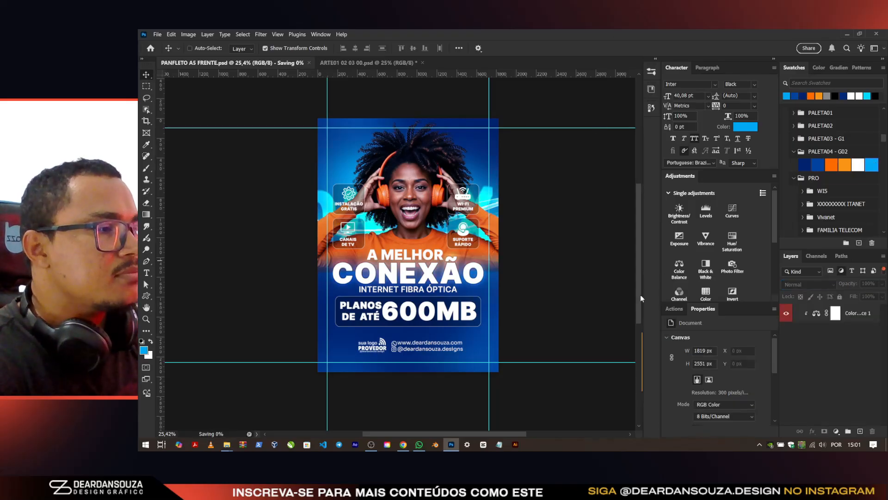
scroll(462, 208, "up", 1)
left_click_drag(475, 309, 424, 291)
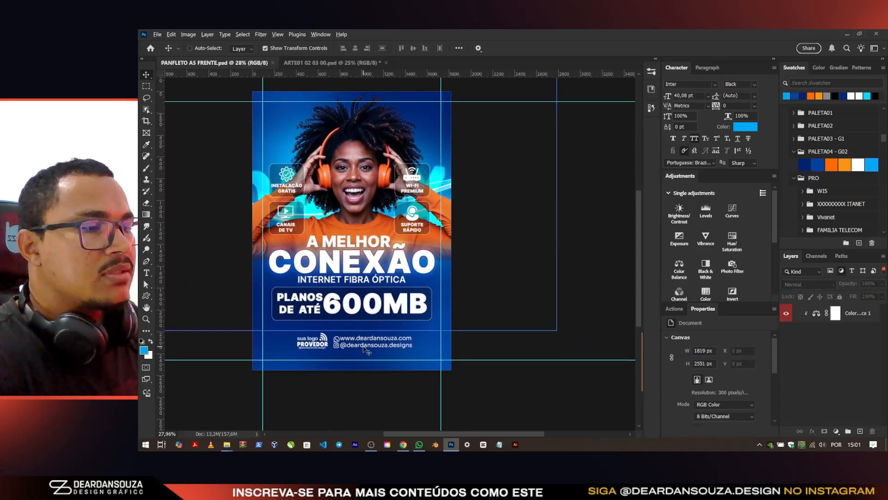
scroll(367, 350, "up", 1)
left_click(347, 342, "ctrl")
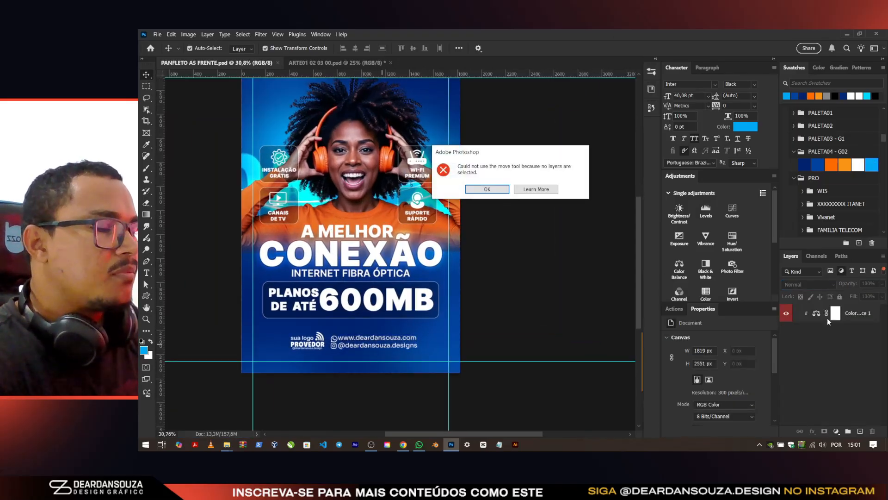
left_click(488, 189)
scroll(400, 252, "up", 1)
Step: Switch to Chrome to check the call-to-action wording in the LEGENDAS G02 document, and return to the Photoshop flyer
key("alt+Tab")
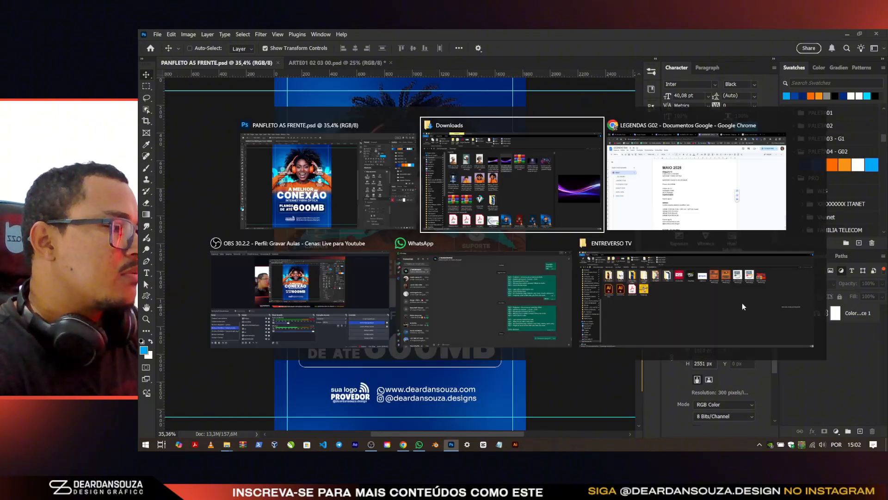
left_click(691, 191)
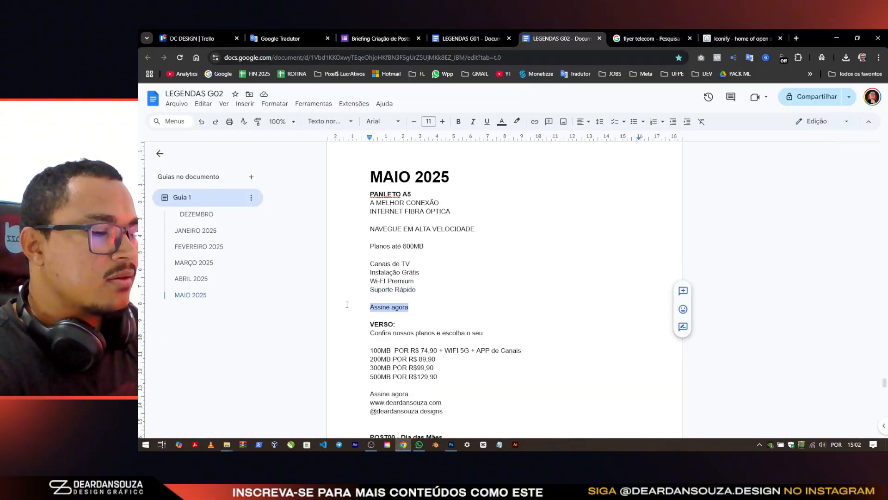
key("alt+Tab")
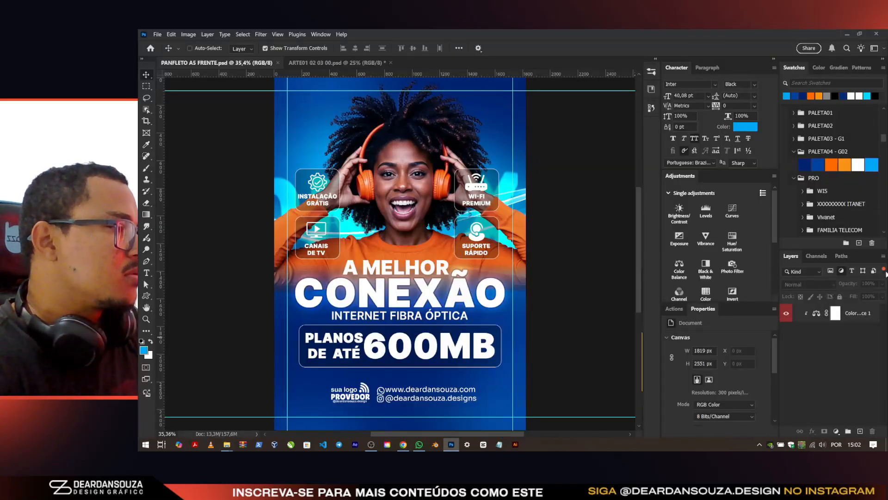
Step: Turn off layer filtering and move the TITULO group up slightly, keeping it horizontally centered
left_click(883, 269)
left_click(849, 310)
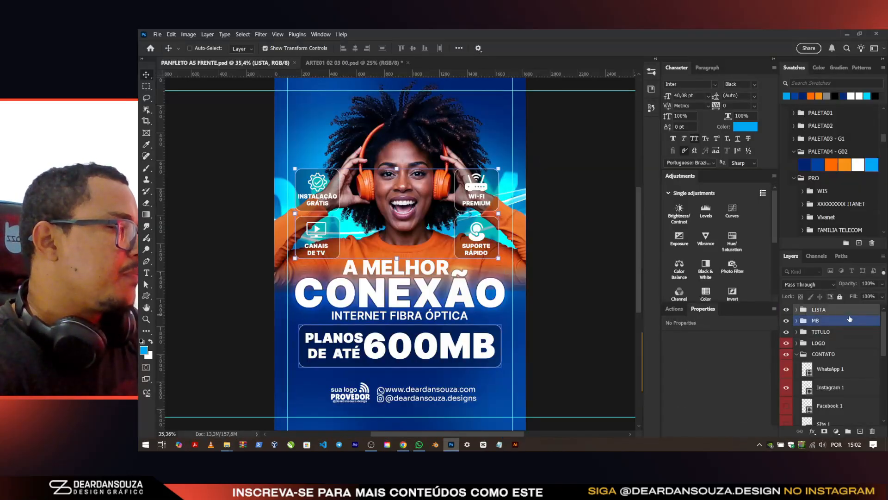
scroll(443, 231, "down", 1)
scroll(444, 234, "down", 1)
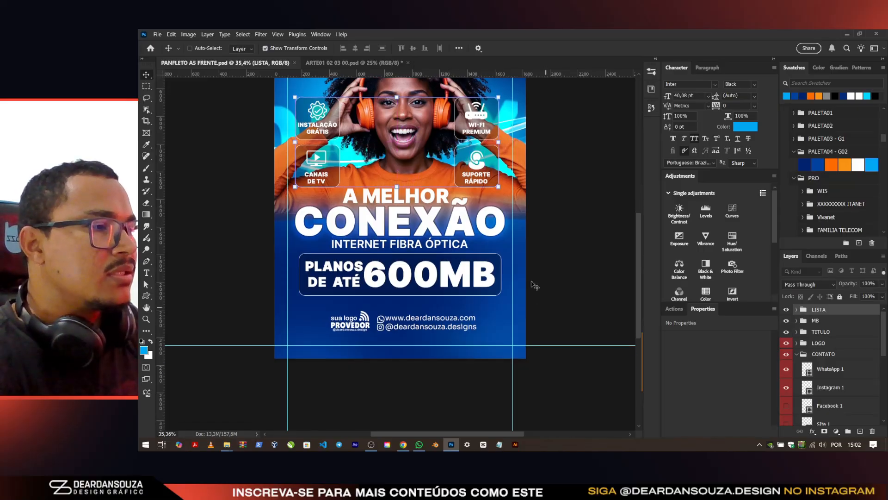
left_click(828, 332)
scroll(394, 242, "up", 1)
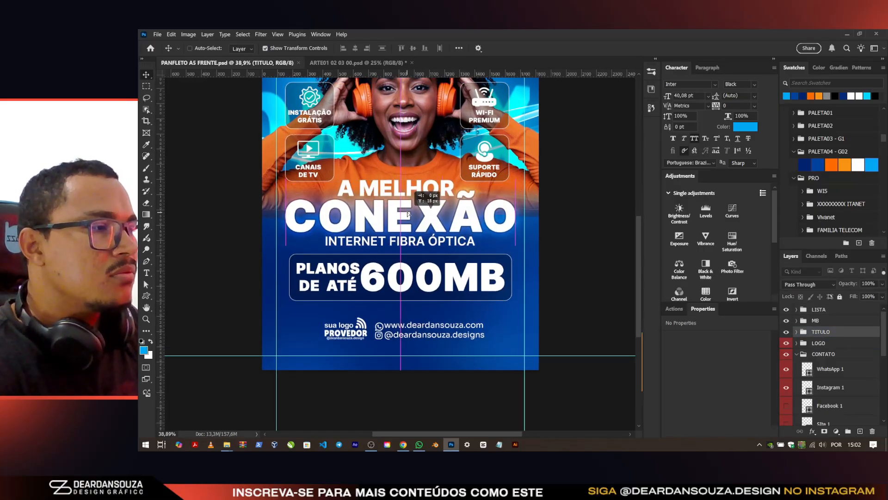
Step: Move the MB group up slightly and center it horizontally on the canvas
left_click(832, 322)
left_click_drag(440, 279, 440, 275)
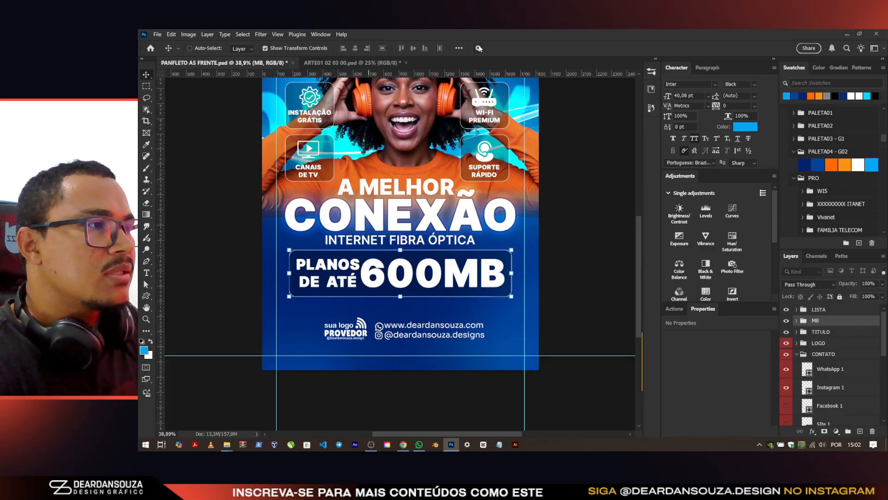
left_click(459, 48)
left_click(488, 132)
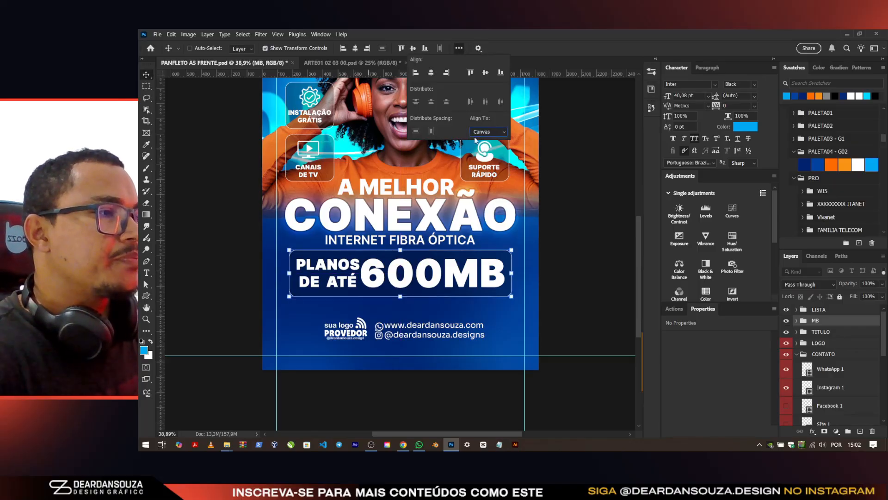
left_click(356, 49)
Step: Add the light blue all-caps text "Assine agora" in Inter Black just below the 600MB plans box
key("t")
scroll(295, 308, "up", 4)
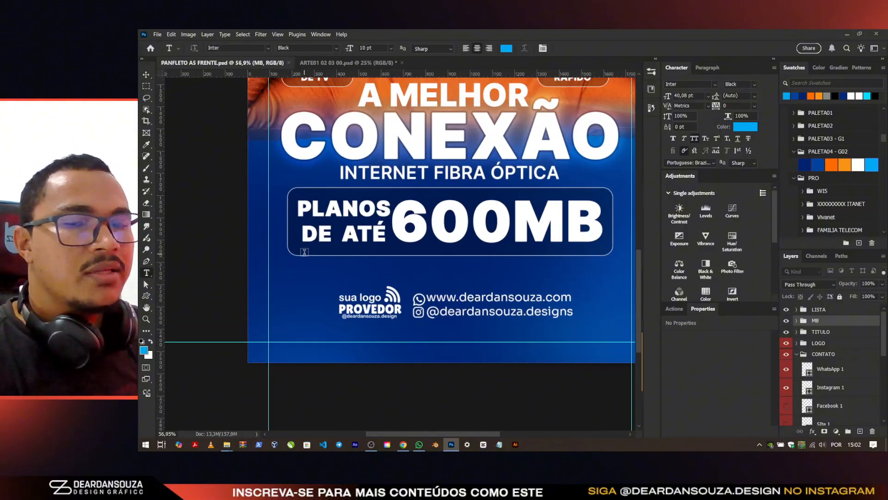
left_click(337, 285)
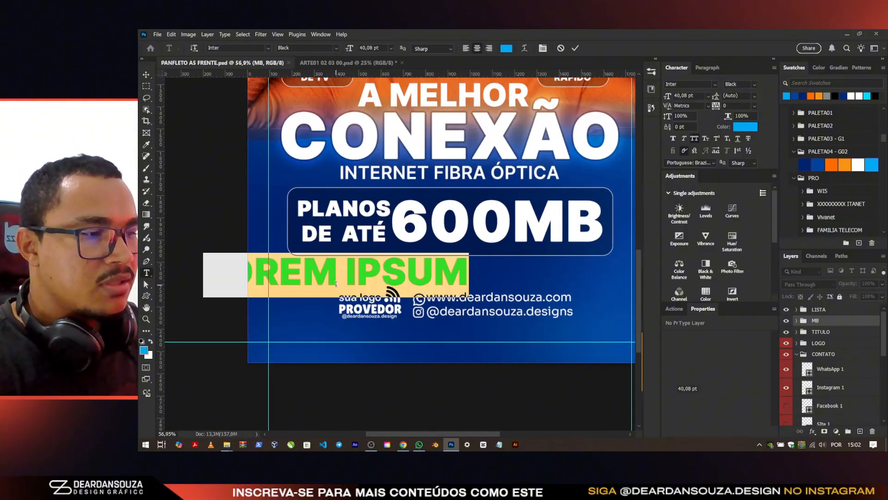
type("ASSINE AGORA")
left_click(575, 48)
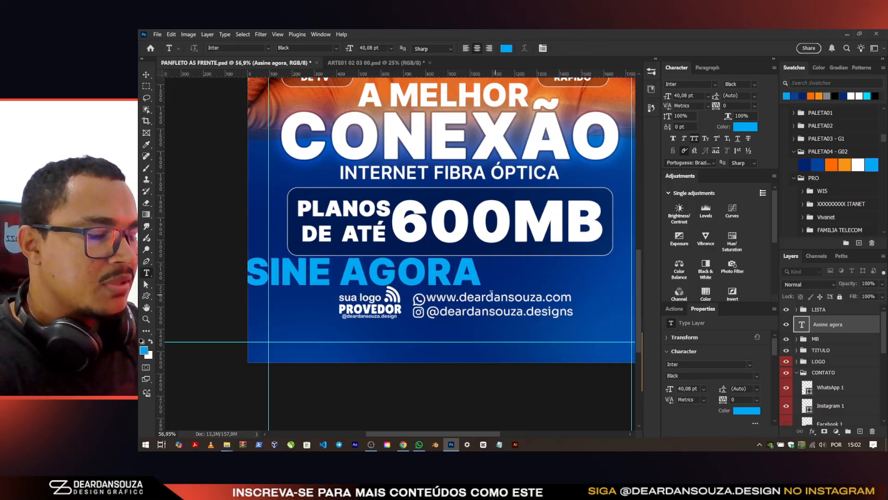
Step: Move the ASSINE AGORA text onto the flyer below the plans box and scale it down to 23,5 pt
key("v")
left_click_drag(546, 275, 498, 279)
key("ctrl+t")
key("ctrl+z")
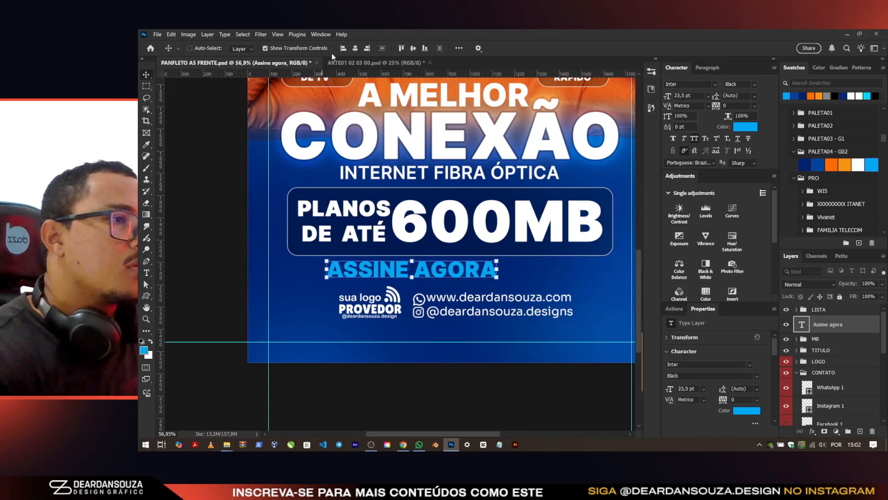
key("Return")
Step: Center ASSINE AGORA horizontally between the plans box and the contact details, and save the document
left_click_drag(405, 299, 444, 300)
scroll(442, 272, "up", 3)
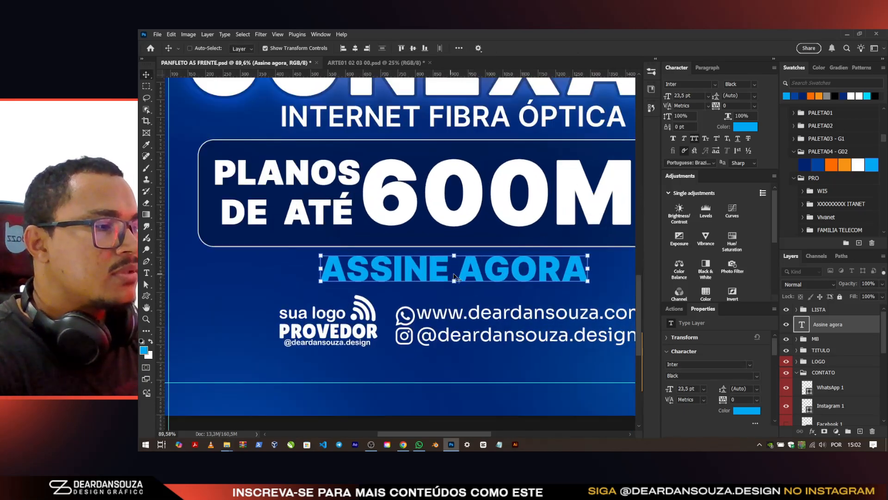
left_click_drag(430, 269, 430, 274)
key("ctrl+s")
scroll(220, 246, "down", 3)
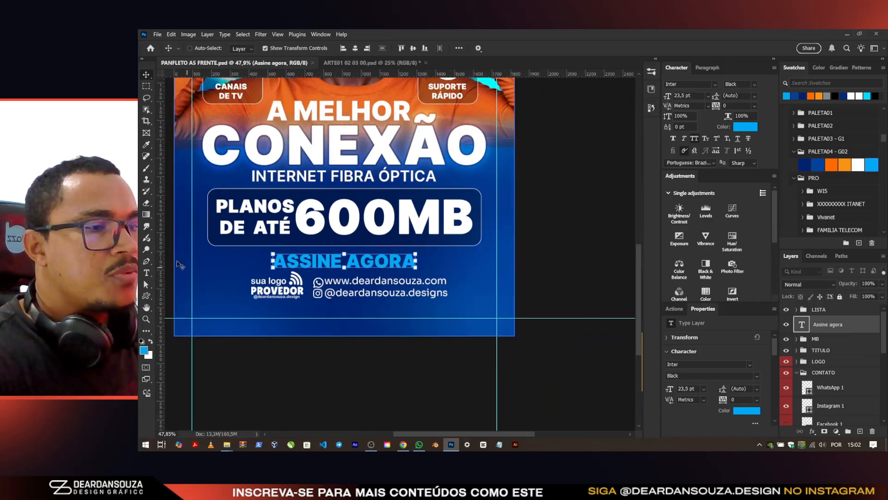
Step: Draw a rectangle about 1448 × 295 px over the call to action and contact details, with 45 px corner radii
left_click_drag(146, 295, 180, 298)
left_click(180, 297)
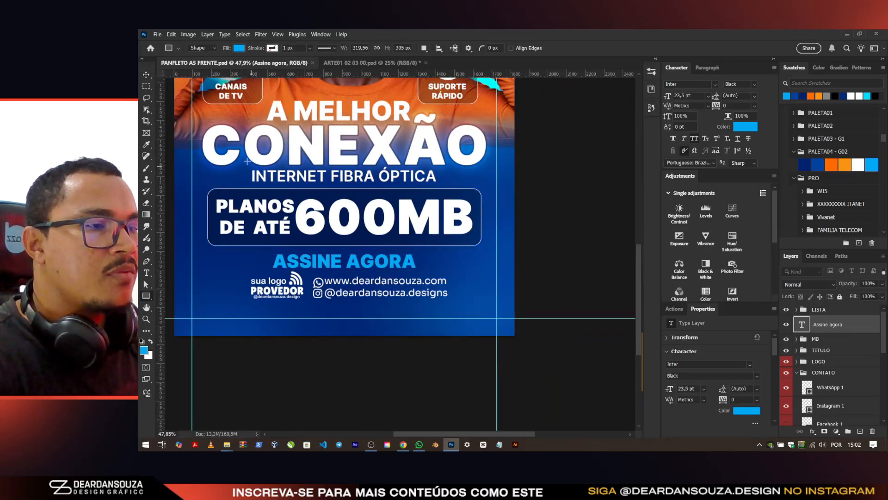
left_click_drag(211, 258, 482, 312)
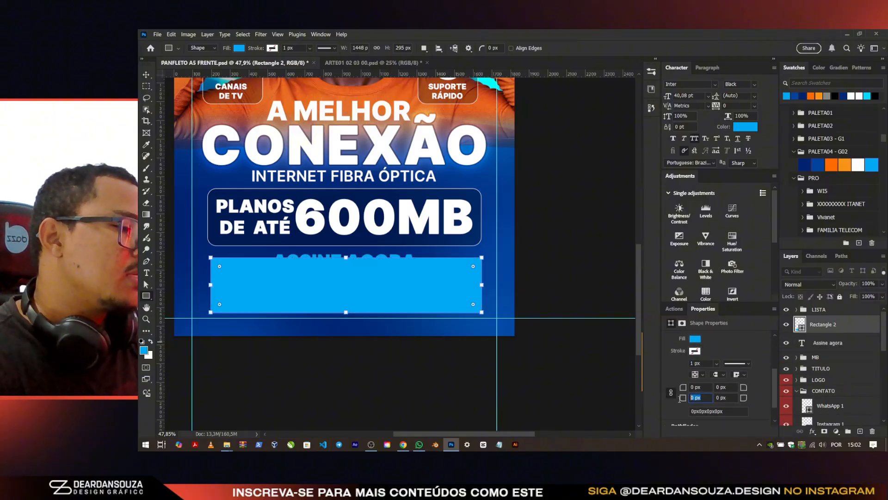
type("45")
key("Return")
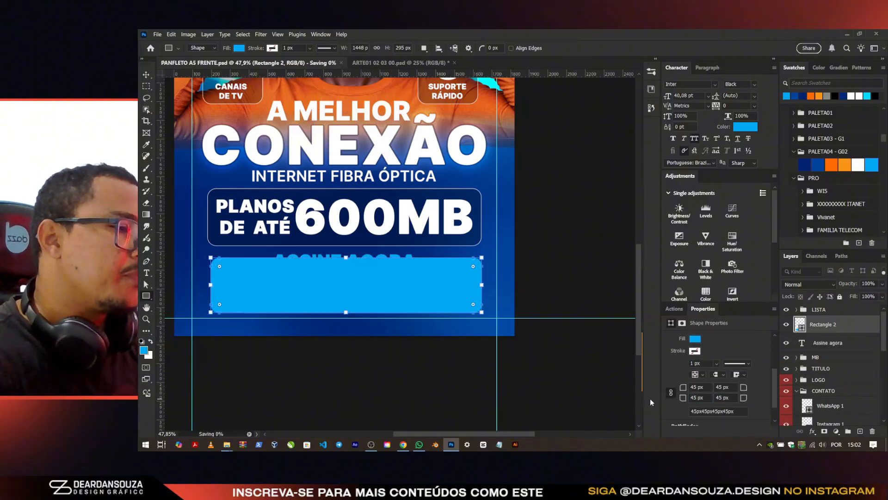
Step: Give the rectangle no fill and a white 3 px stroke, and center it horizontally on the canvas
left_click(697, 339)
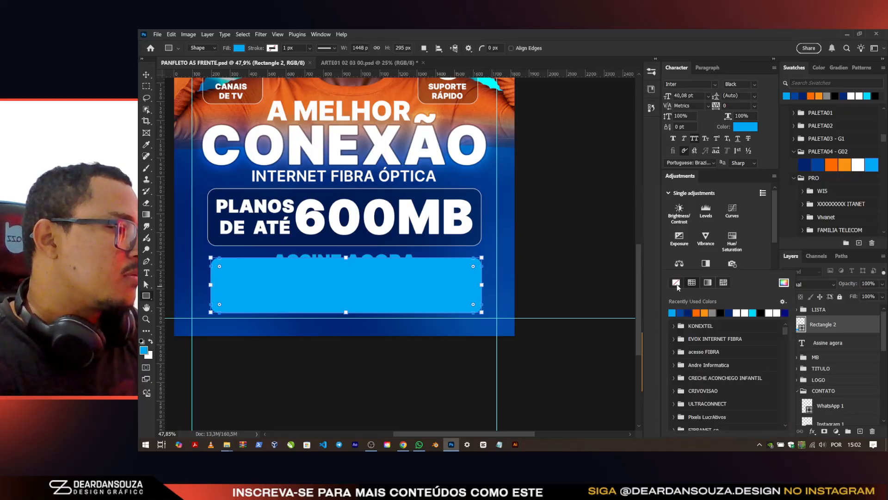
left_click(676, 282)
left_click(695, 351)
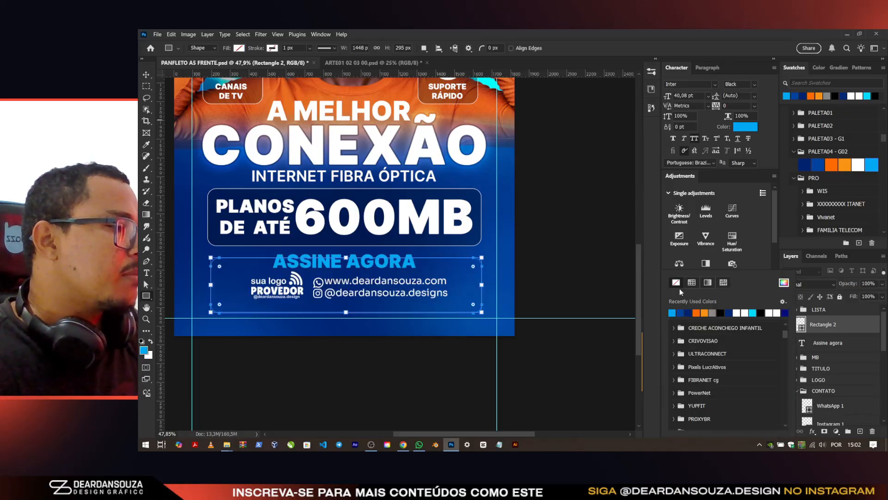
key("Escape")
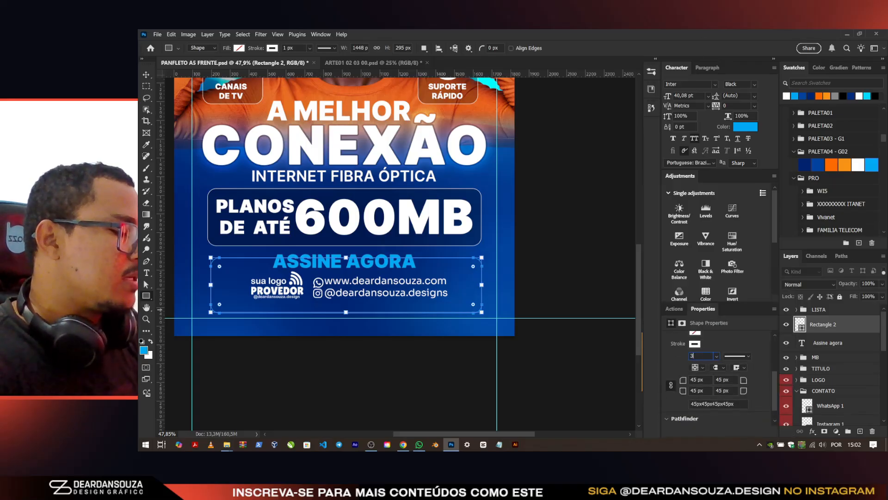
key("Return")
key("v")
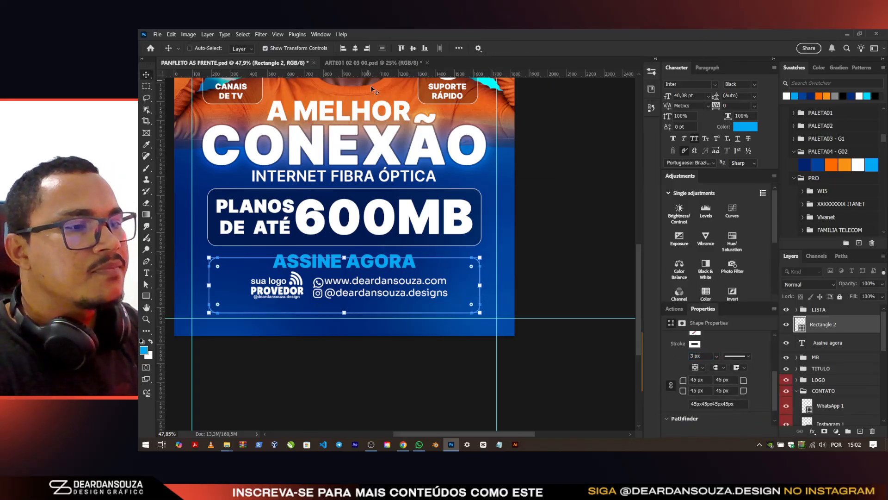
key("ctrl+s")
Step: Move Rectangle 2 below the Assine agora text layer and expand the LISTA group
left_click_drag(823, 324, 836, 350)
left_click(819, 309)
left_click(796, 309)
scroll(400, 269, "up", 2)
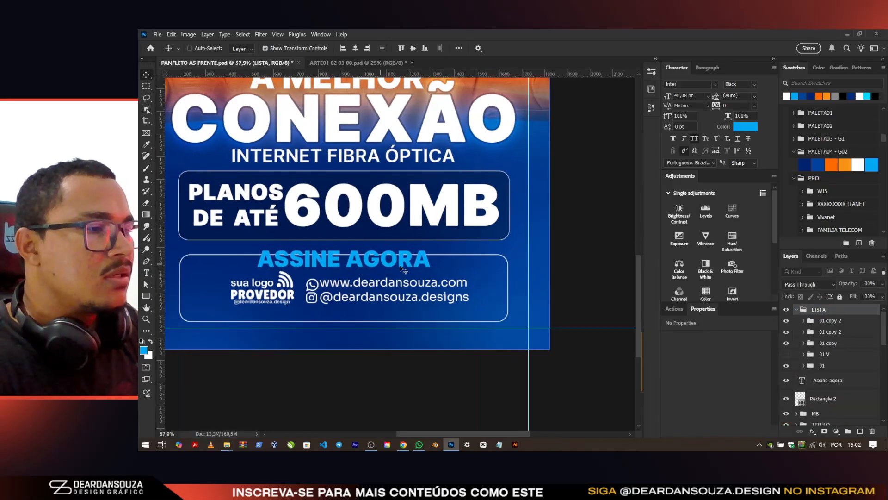
Step: Add a layer mask to Rectangle 2 and brush black over its top outline behind and beside the ASSINE AGORA text
left_click(828, 380)
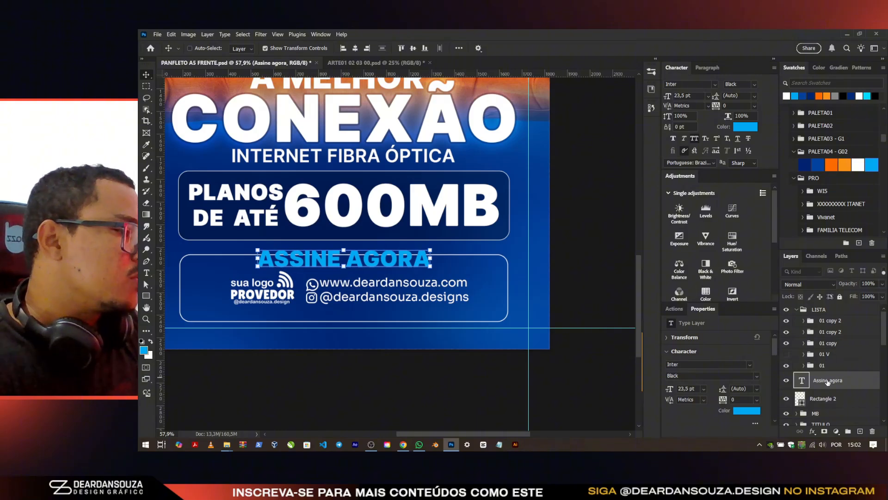
left_click(833, 398)
left_click(824, 431)
key("b")
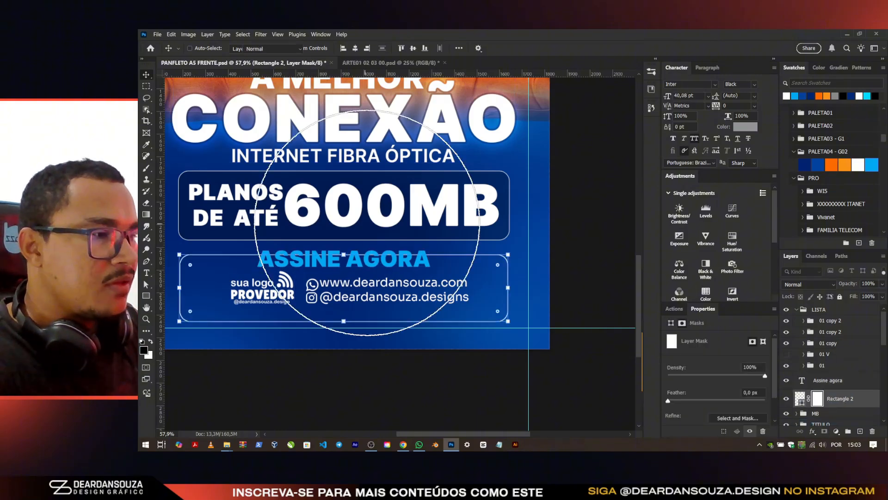
right_click(377, 215)
double_click(398, 294)
left_click_drag(489, 183, 340, 264)
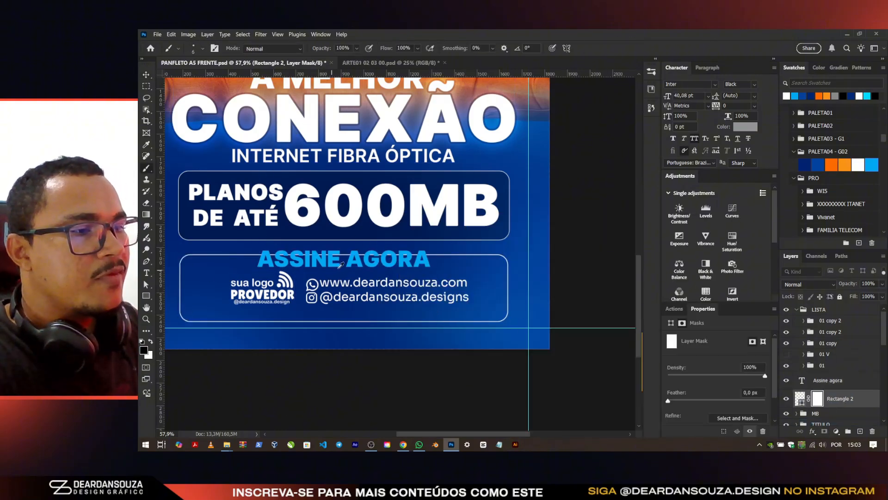
left_click_drag(254, 262, 453, 253)
scroll(252, 262, "up", 1)
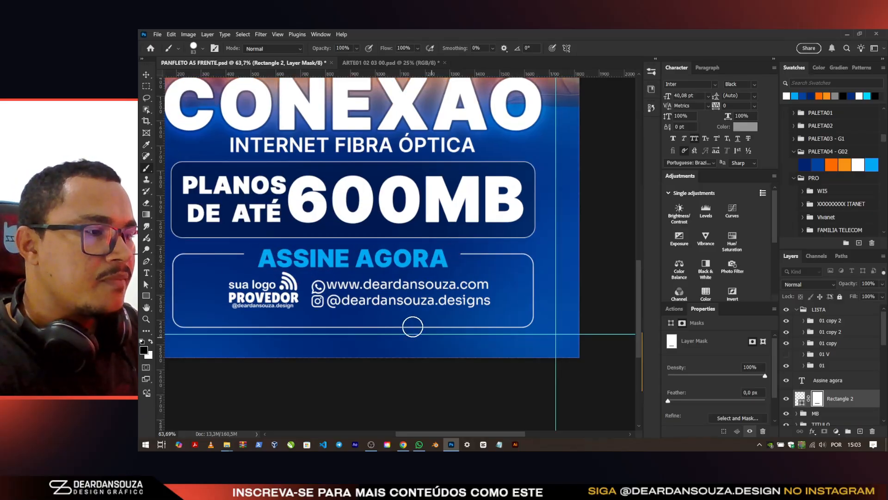
Step: Move the LOGO and CONTATO groups above the Assine agora text layer and collapse the CONTATO group
key("v")
left_click(370, 262, "ctrl")
scroll(370, 262, "up", 4)
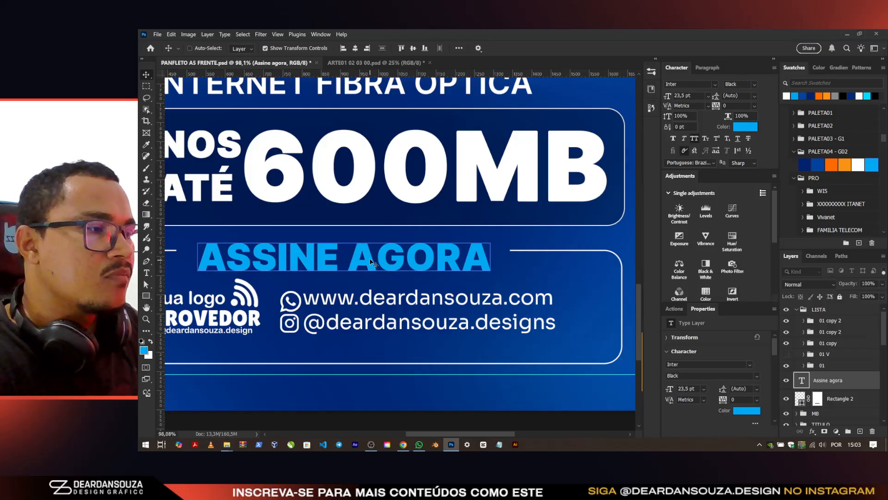
scroll(379, 284, "down", 5)
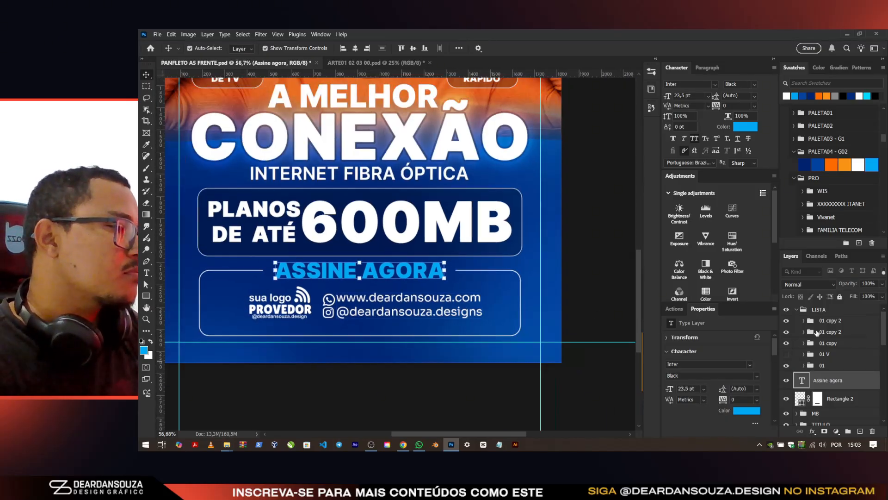
left_click(839, 399, "ctrl")
scroll(838, 390, "down", 2)
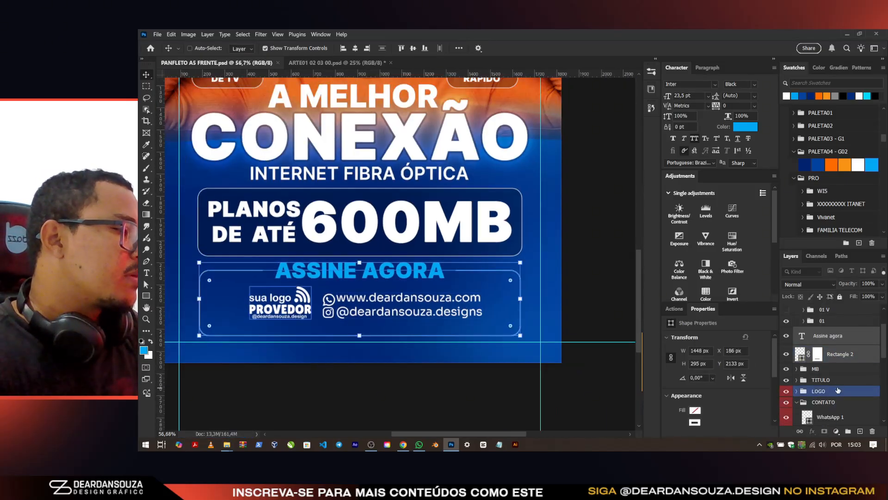
left_click(838, 390)
scroll(838, 396, "down", 3)
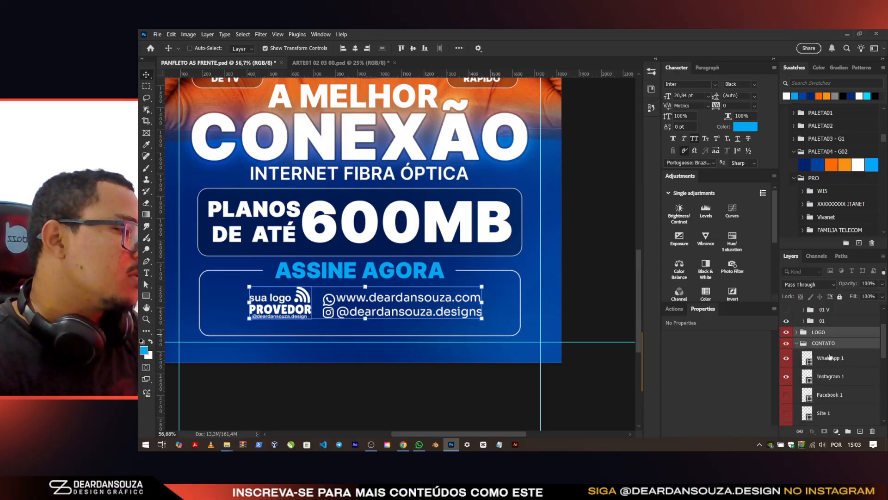
left_click(796, 343)
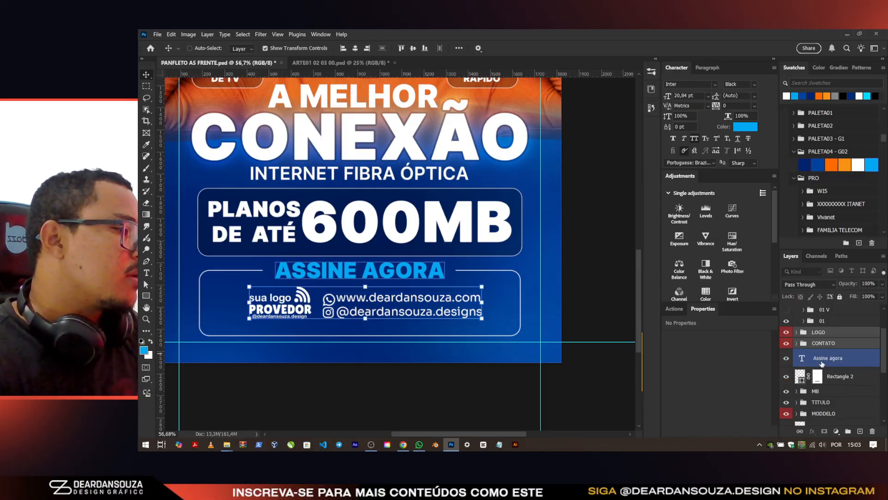
Step: Group the Assine agora text with Rectangle 2 and name the group FUNDO CONTATO
left_click(829, 377)
left_click(838, 361, "ctrl")
key("ctrl+g")
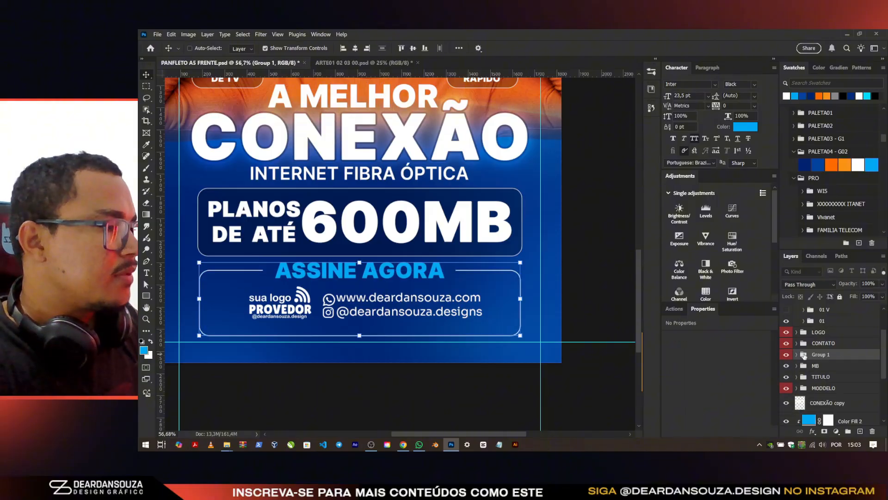
type("FUNDO CON")
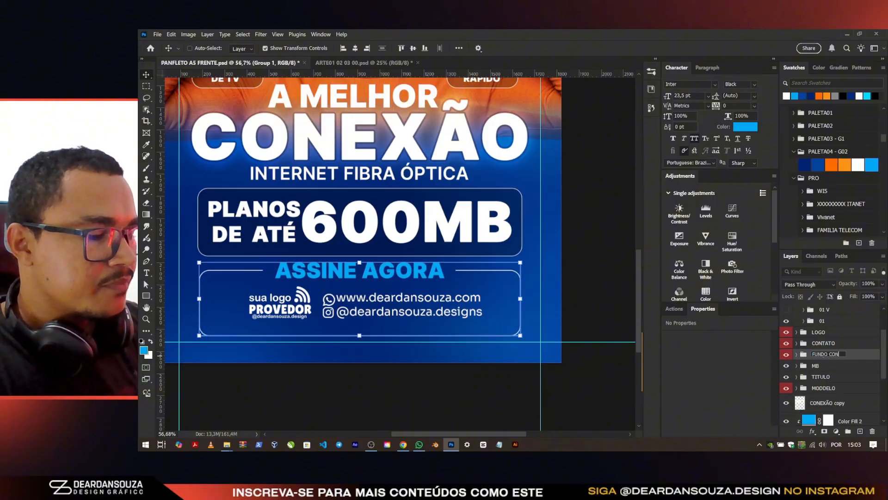
type("TATO")
key("Return")
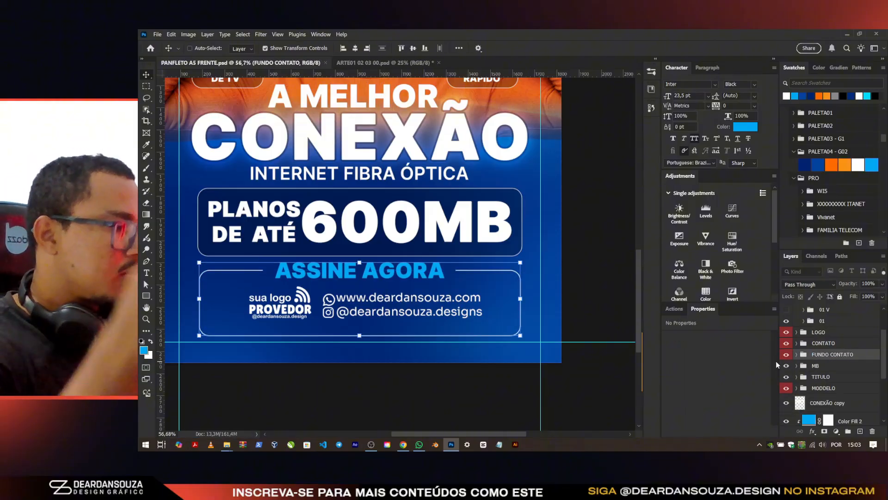
Step: Remove the red color labels from the FUNDO CONTATO and MODDELO groups, leaving LOGO and CONTATO visible
right_click(785, 354)
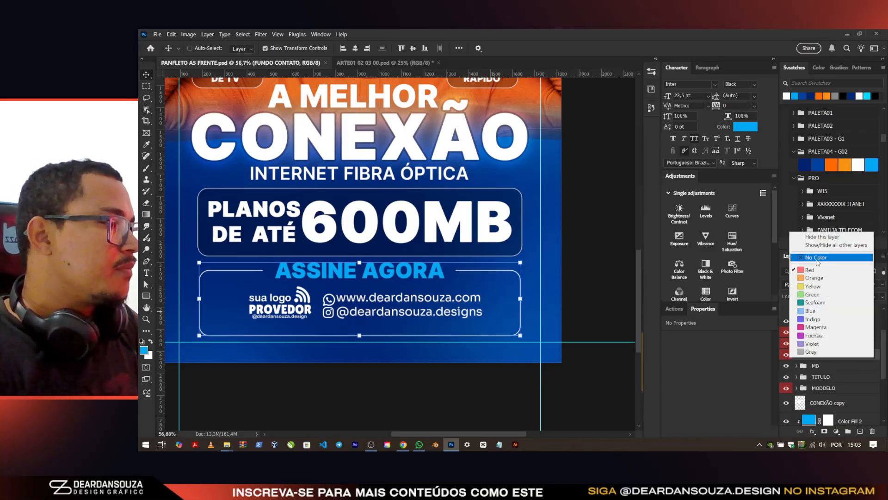
left_click(817, 257)
left_click(811, 332)
right_click(789, 385)
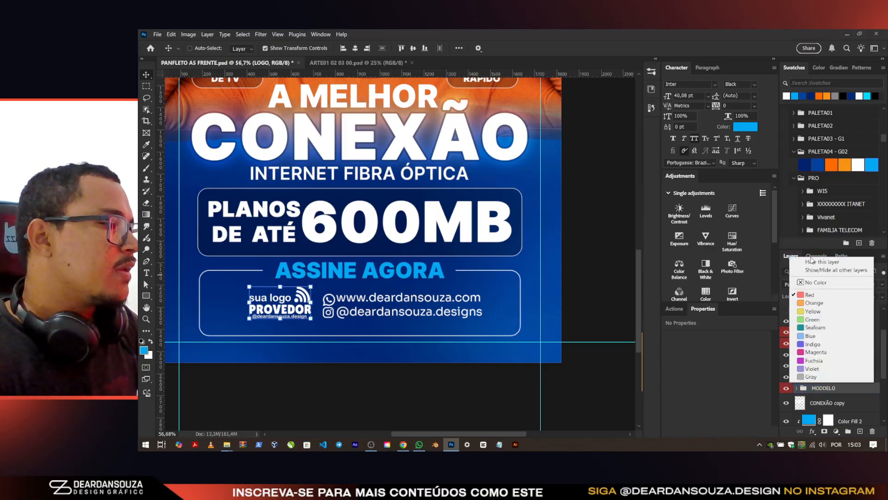
left_click(816, 282)
left_click(786, 332)
left_click(786, 343)
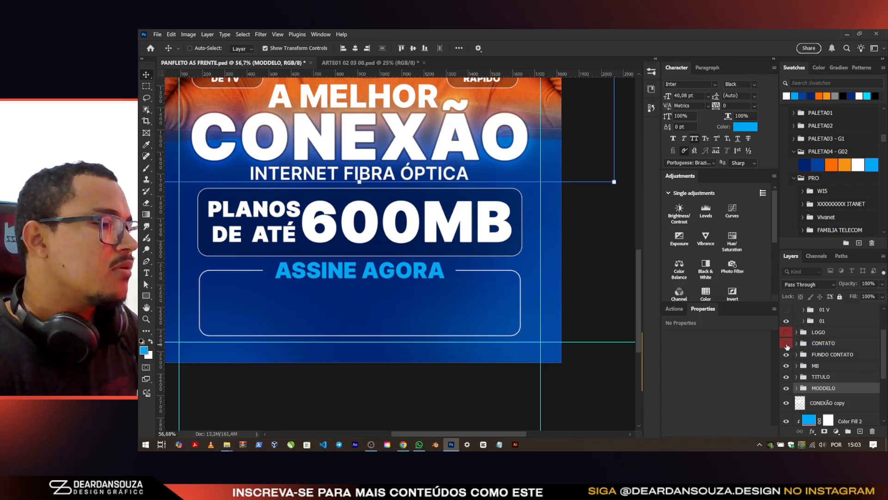
left_click(786, 344)
left_click(786, 331)
Step: Move the LOGO, CONTATO and FUNDO CONTATO groups above LISTA in the layer stack and collapse LISTA
left_click(821, 332)
left_click(823, 355, "shift")
scroll(830, 346, "up", 2)
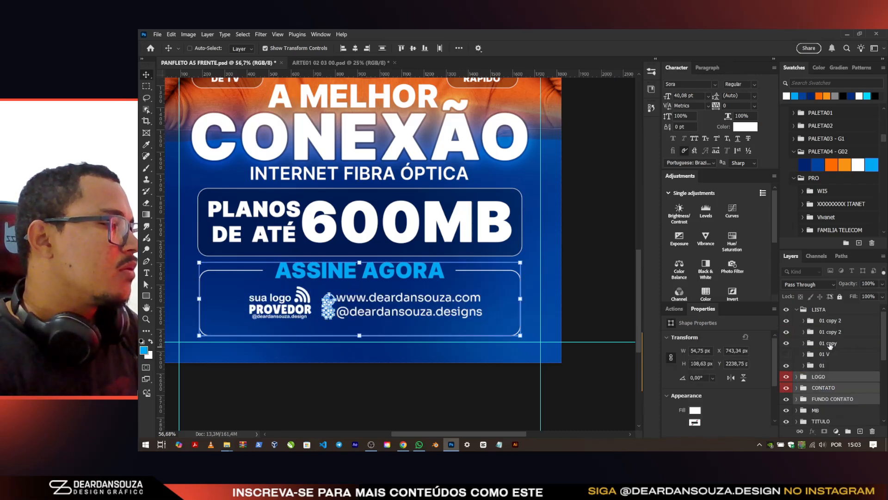
left_click_drag(832, 377, 817, 304)
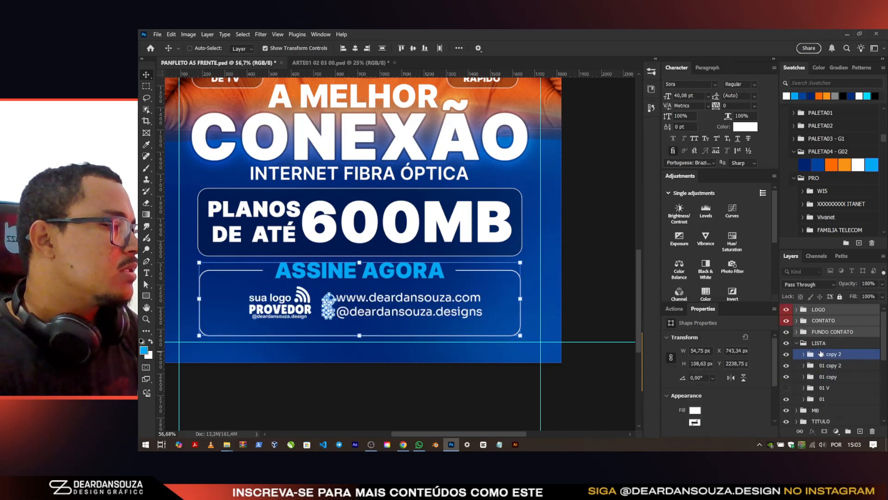
left_click(809, 346)
left_click(797, 344)
left_click(840, 358)
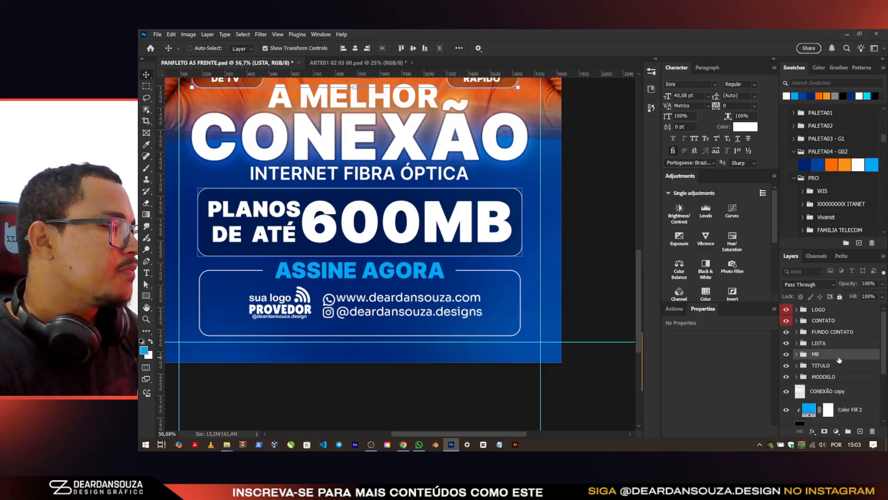
Step: Group the background layers from CONEXÃO copy down to Color Fill 1
left_click(831, 376)
left_click(821, 391)
scroll(823, 392, "down", 2)
left_click(825, 394)
scroll(825, 394, "down", 1)
left_click(841, 396, "shift")
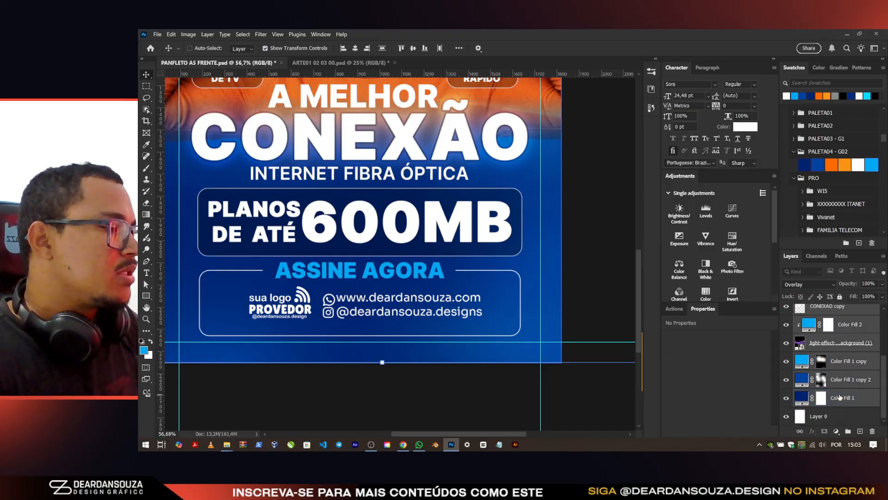
key("ctrl+g")
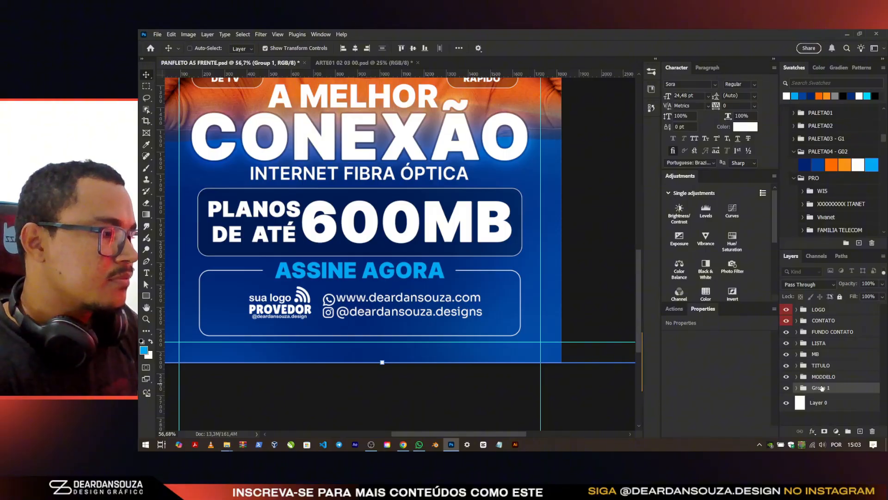
Step: Rename the background layers' group as BG and save the document
double_click(822, 388)
type("BG")
key("Return")
key("ctrl+s")
scroll(343, 309, "down", 1)
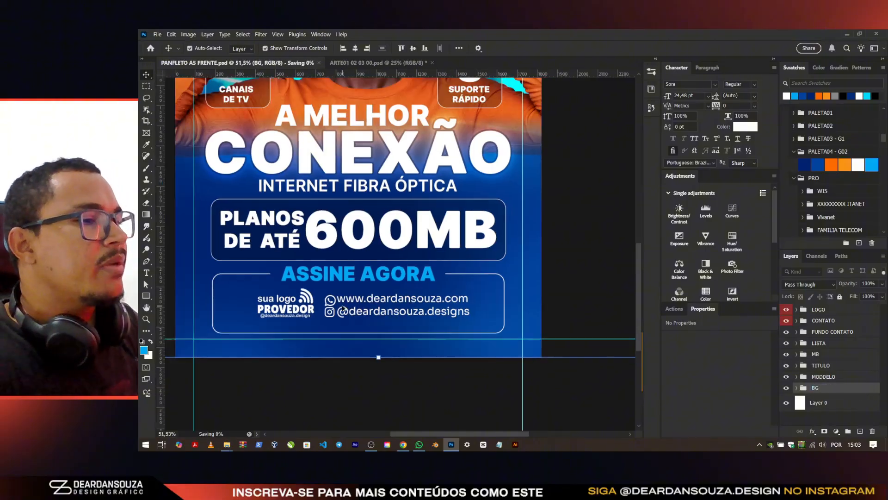
scroll(343, 309, "down", 6)
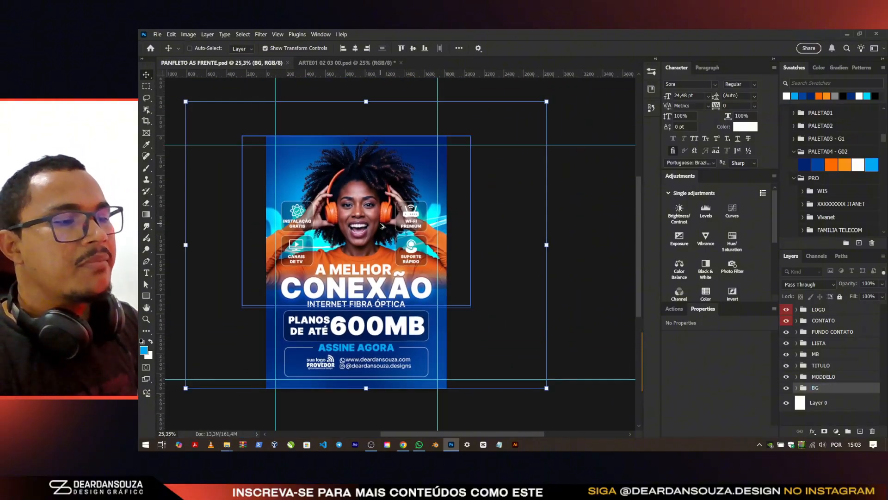
scroll(381, 225, "up", 2)
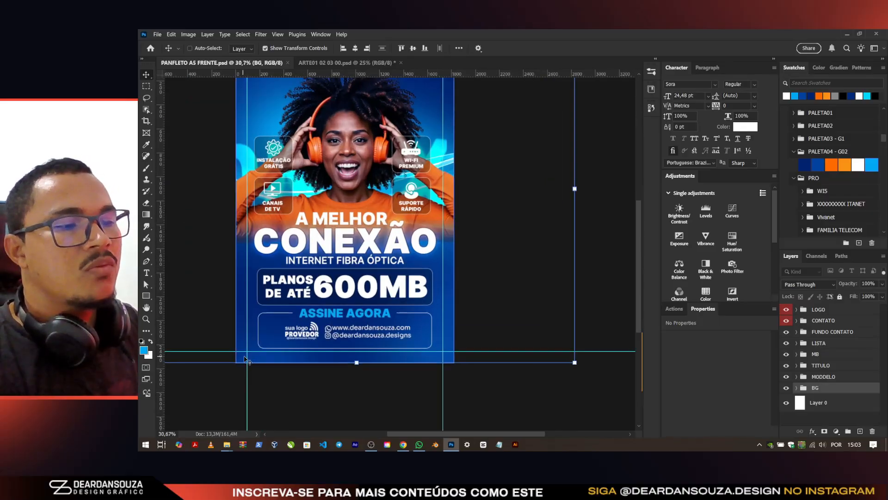
Step: Try other palette colors on the Color Fill 1 copy layer and return it to light blue
left_click(800, 402)
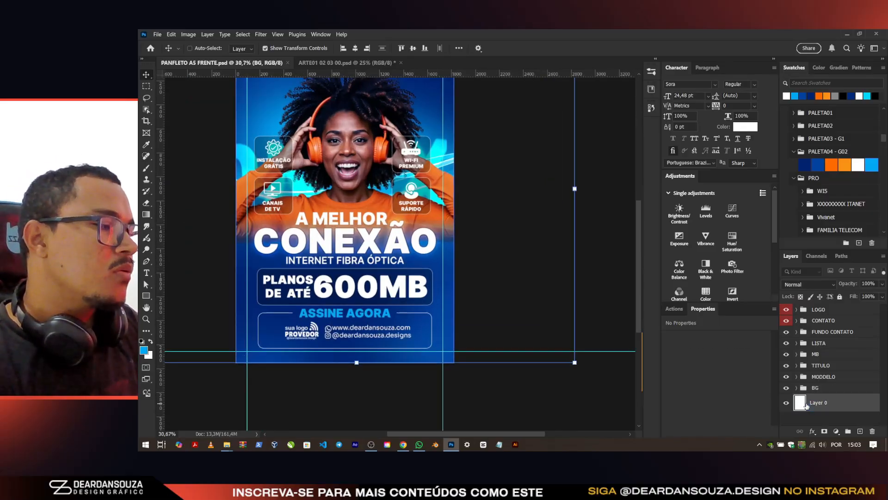
left_click(453, 301)
scroll(865, 359, "down", 3)
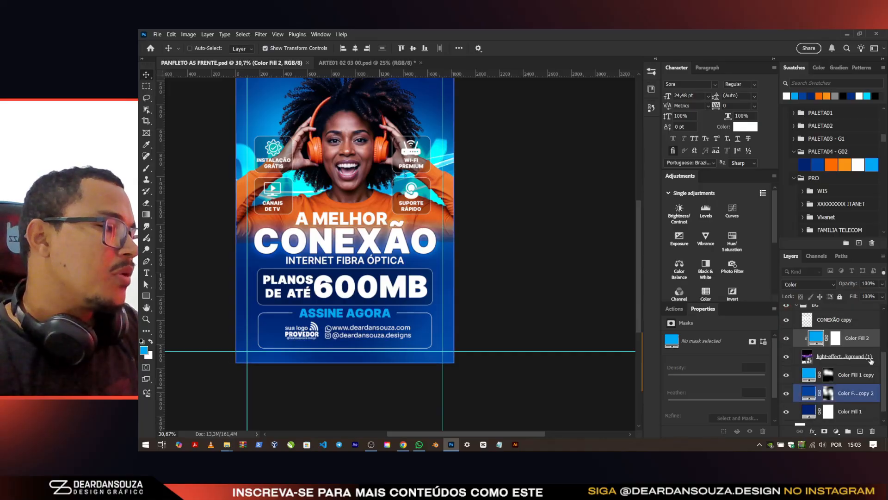
left_click(845, 361)
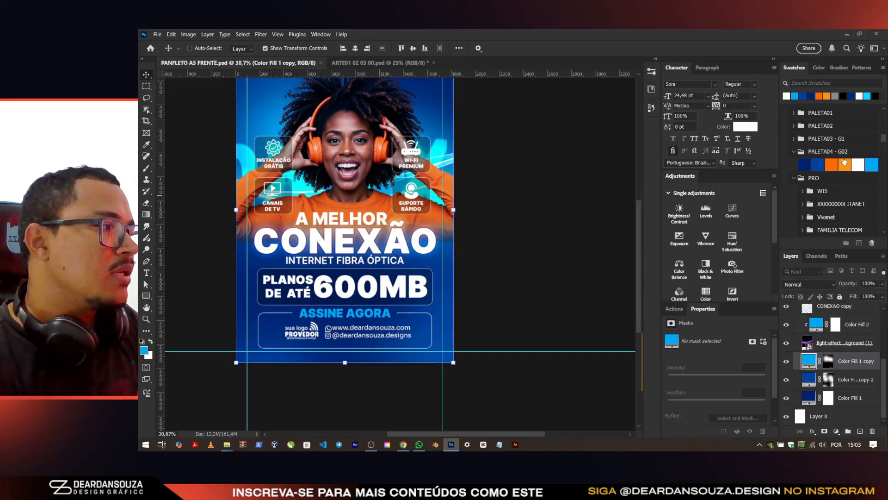
left_click(858, 165)
left_click(868, 166)
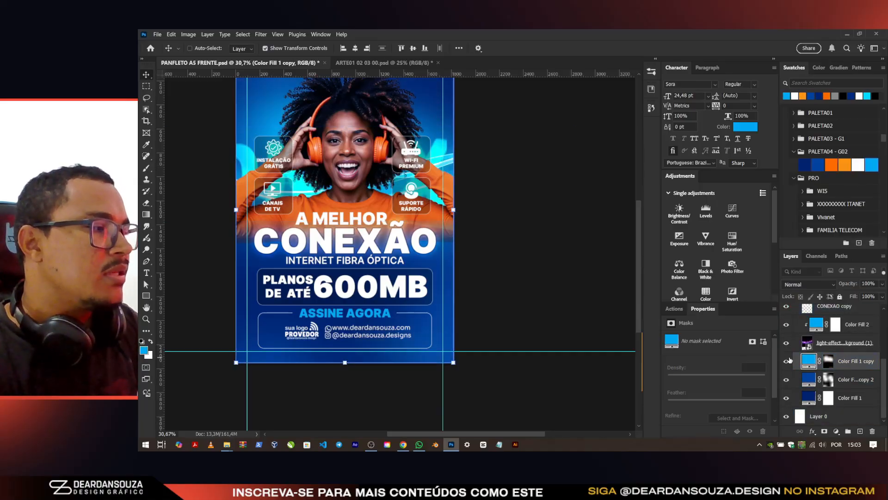
Step: Hide and show the Color Fill 1 copy and Color Fill 1 copy 2 layers to compare the background
left_click(786, 361)
left_click(786, 379)
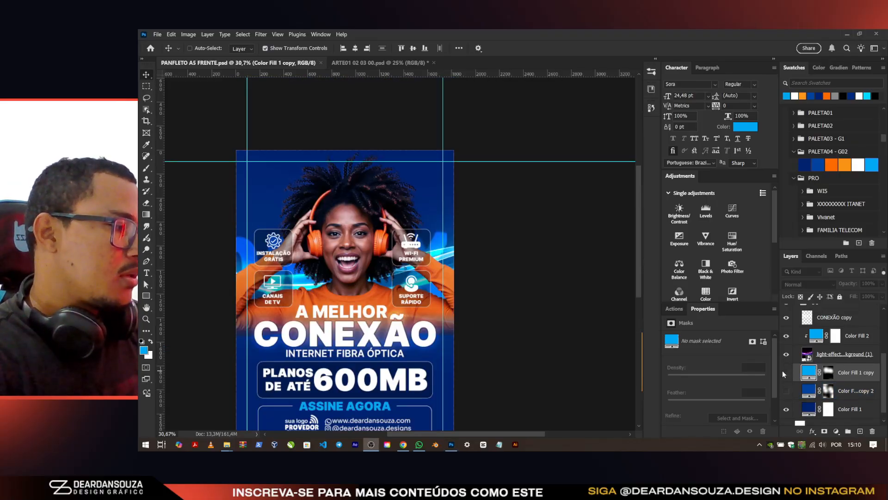
left_click(786, 373)
left_click(786, 390)
Step: Collapse the BG group, select the LOGO group and save the document
left_click(836, 392, "ctrl")
key("ctrl+s")
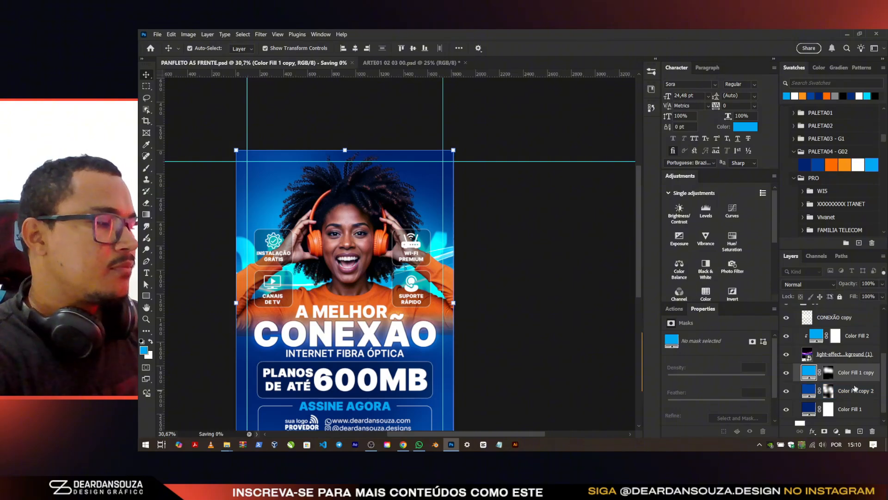
scroll(845, 378, "up", 4)
left_click(814, 370)
left_click(803, 382)
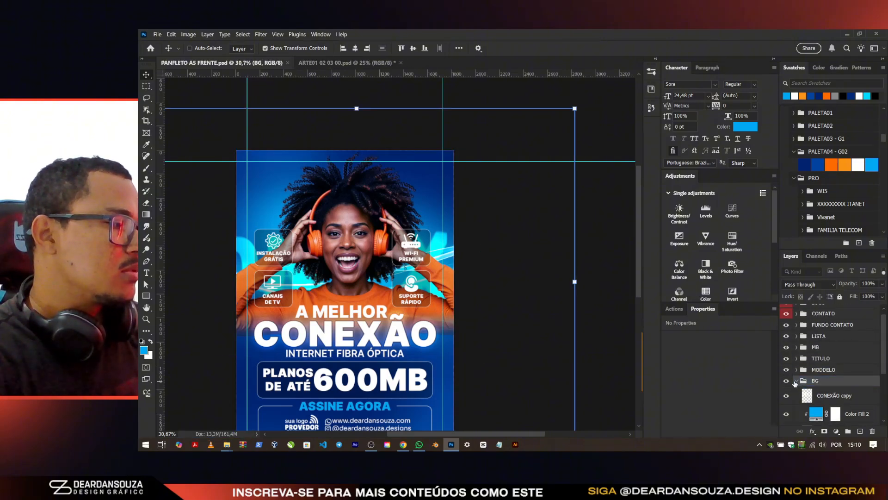
left_click(796, 382)
left_click(834, 304)
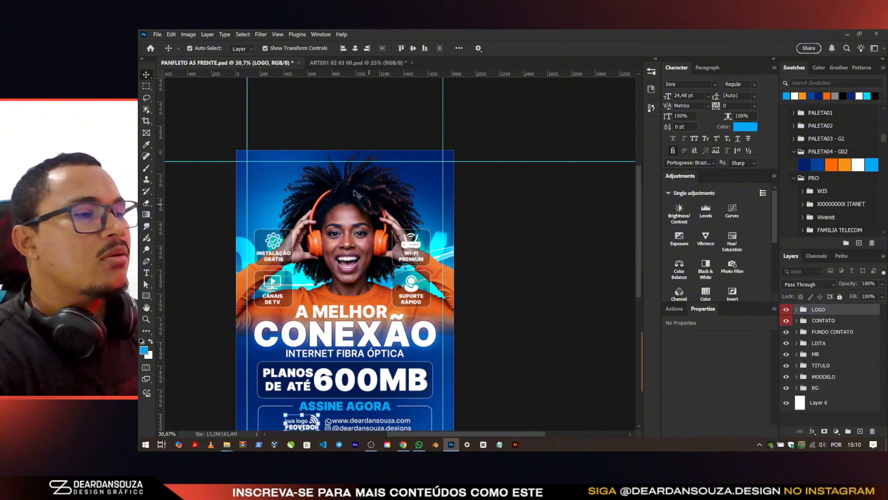
scroll(361, 195, "down", 3)
key("ctrl+s")
scroll(372, 199, "down", 3)
scroll(372, 211, "up", 2)
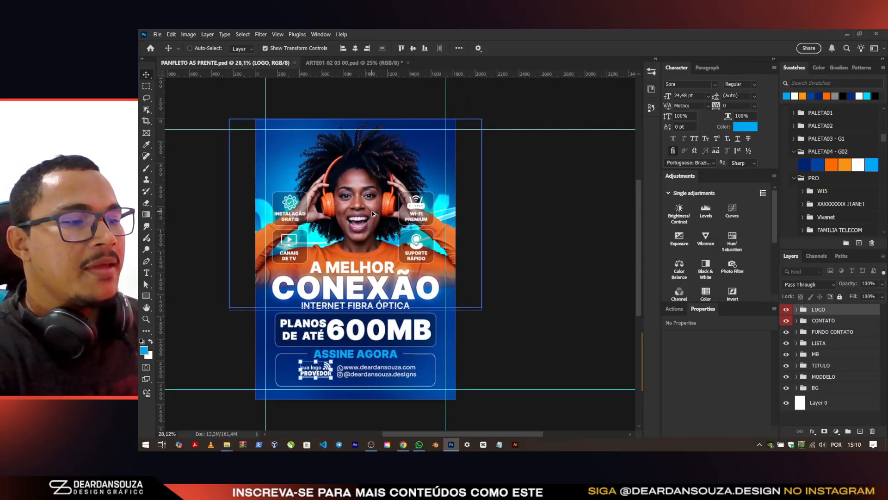
scroll(374, 215, "up", 1)
Step: Recolor the letters MB in the 600MB text and the whole Planos de até text with PALETA04 - G02's darker orange
left_click(408, 342, "ctrl")
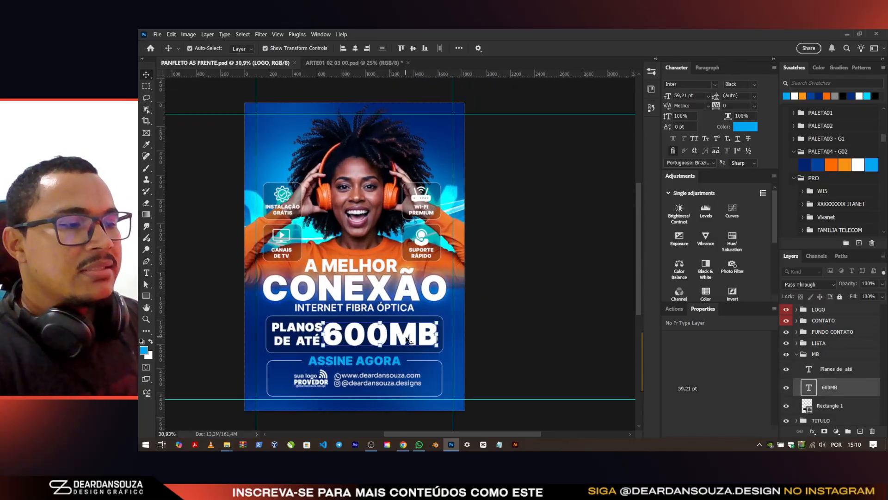
double_click(408, 342)
left_click_drag(389, 340, 467, 340)
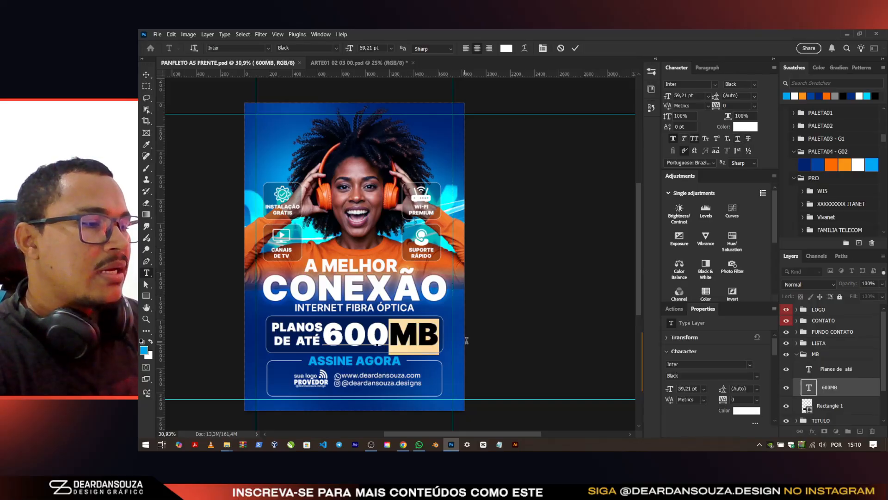
left_click(831, 165)
left_click(841, 374)
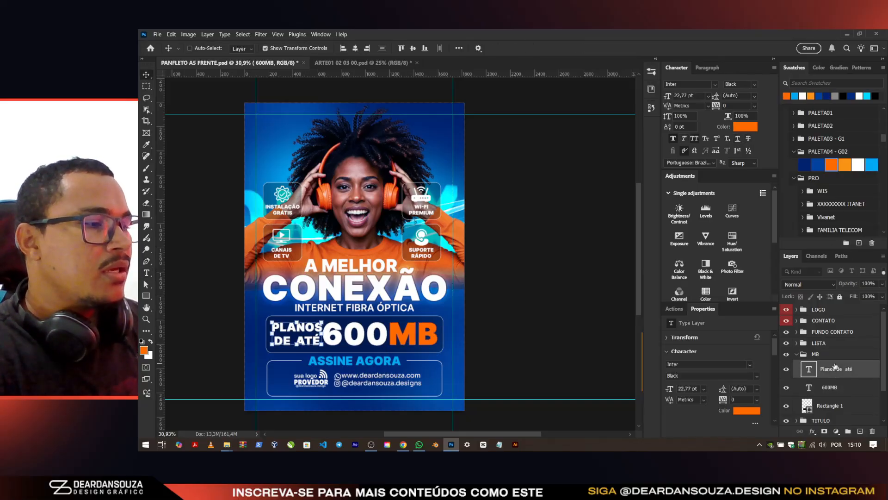
left_click(831, 165)
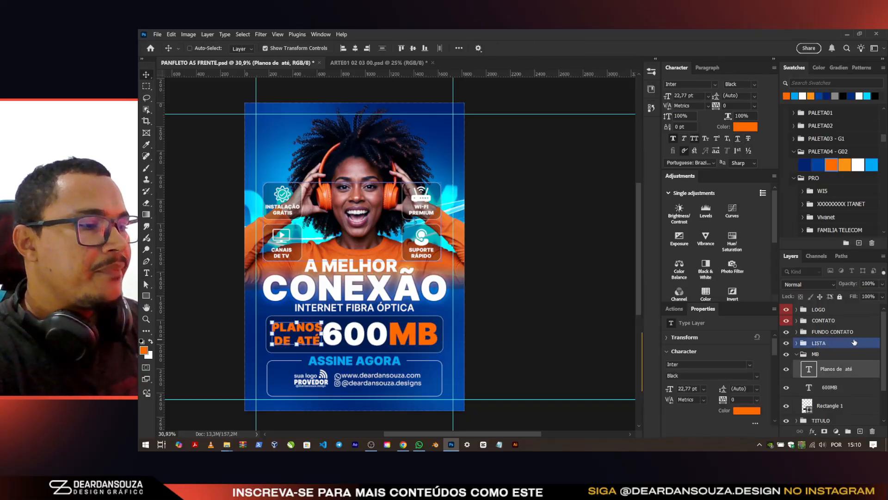
Step: Recolor the Assine agora text with the lighter orange of PALETA04 - G02 and save the document
left_click(394, 361, "ctrl")
left_click(844, 165)
left_click(819, 379)
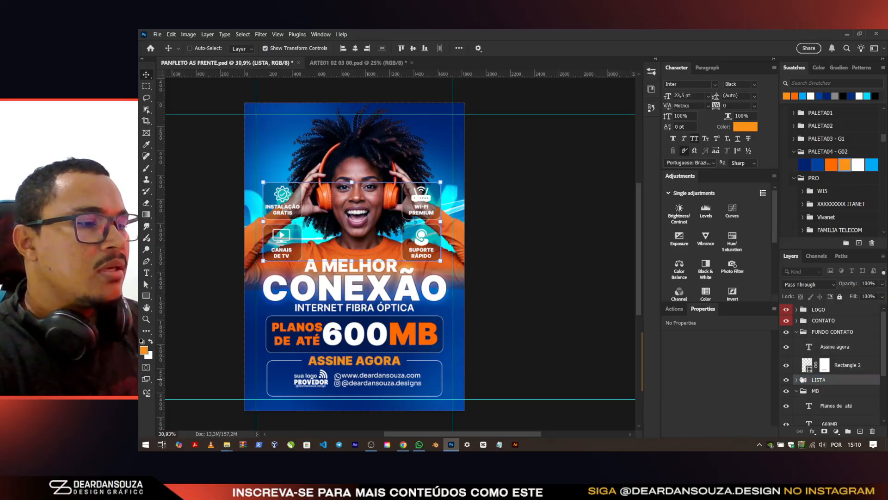
key("ctrl+s")
Step: Select the Assine agora text layer and open its layer style settings
scroll(358, 361, "up", 2)
left_click(379, 371, "ctrl")
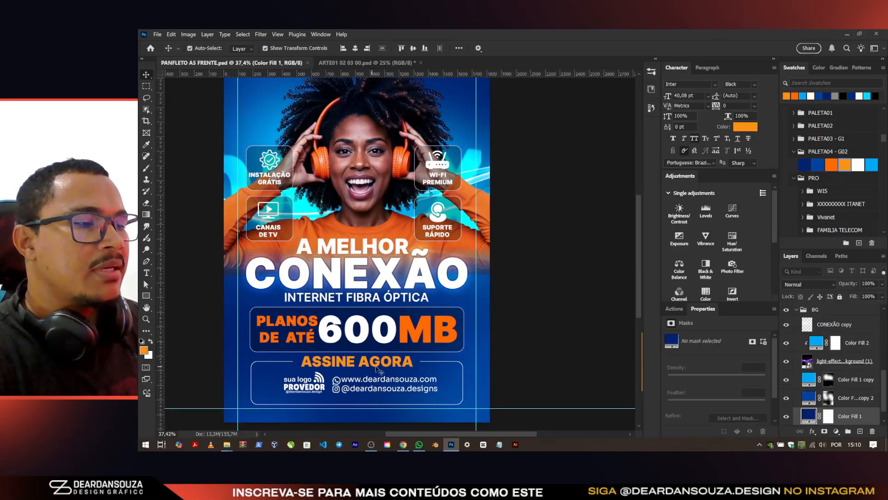
left_click(376, 365, "ctrl")
scroll(379, 365, "up", 3)
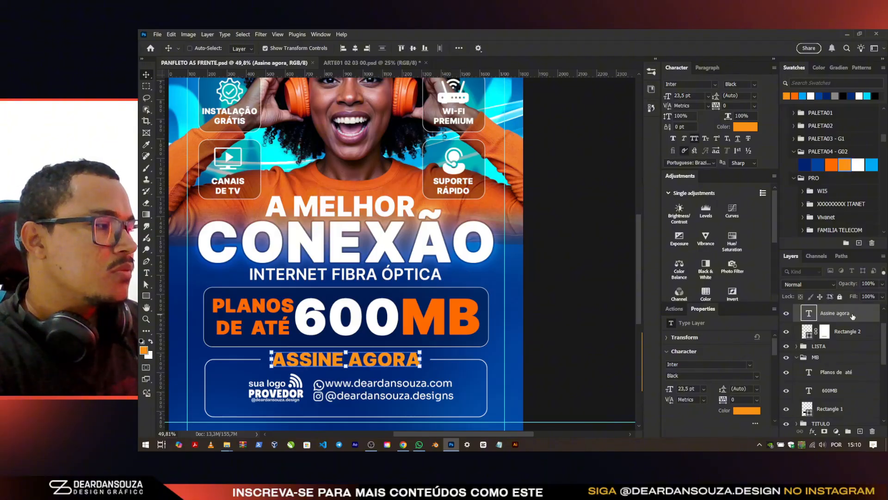
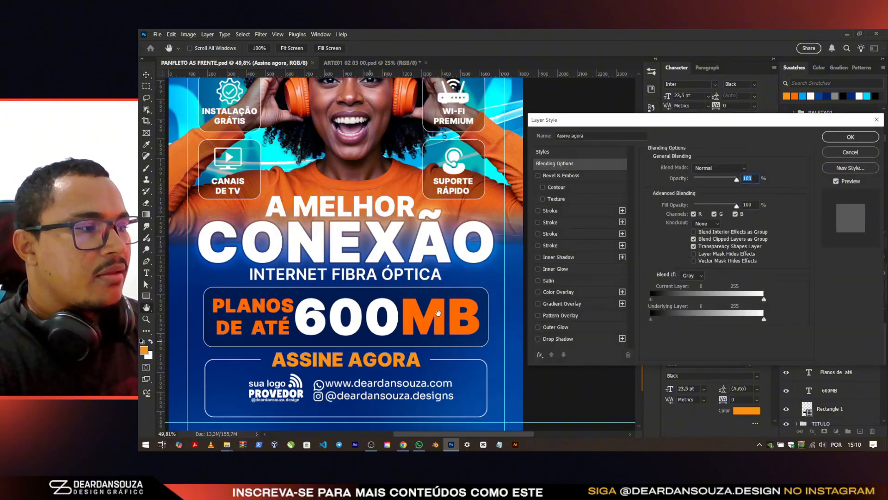
left_click(565, 292)
left_click(713, 173)
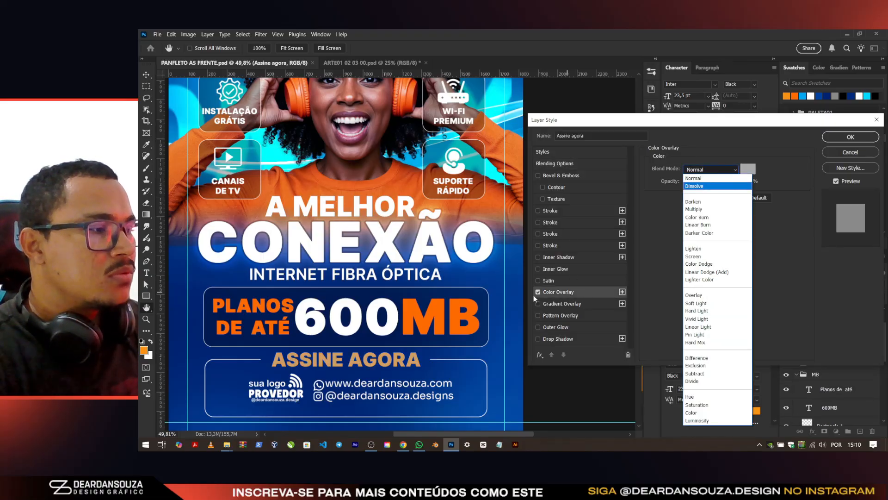
left_click(537, 292)
left_click(538, 292)
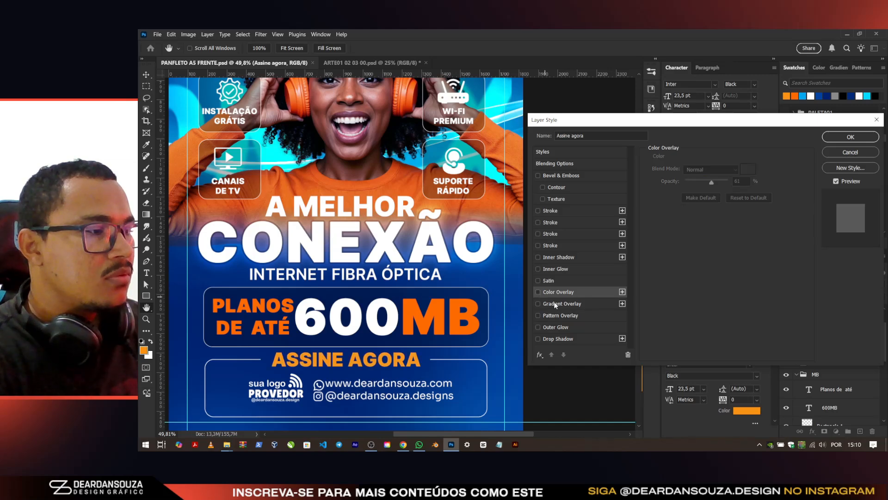
Step: Apply a Gradient Overlay to the Assine agora text with 94% opacity, a -90° angle and 78% scale
left_click(552, 304)
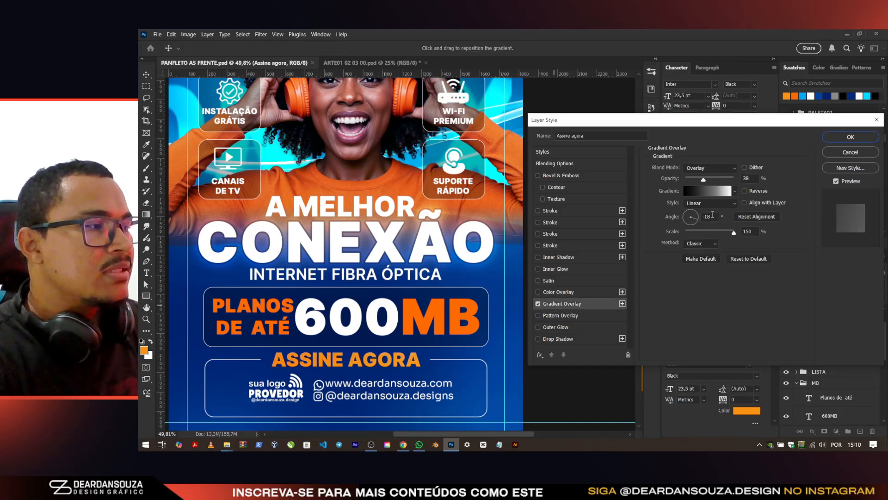
left_click_drag(703, 231, 688, 216)
left_click(690, 217)
left_click_drag(710, 181, 732, 183)
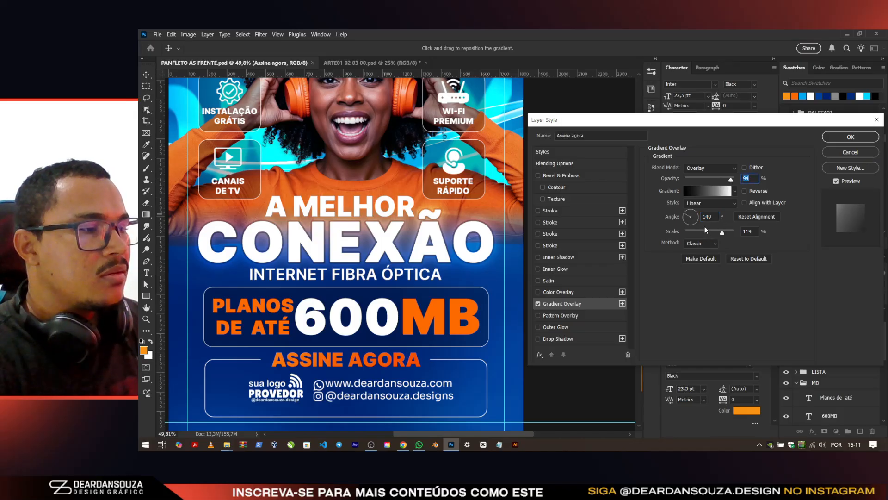
left_click_drag(709, 228, 690, 231)
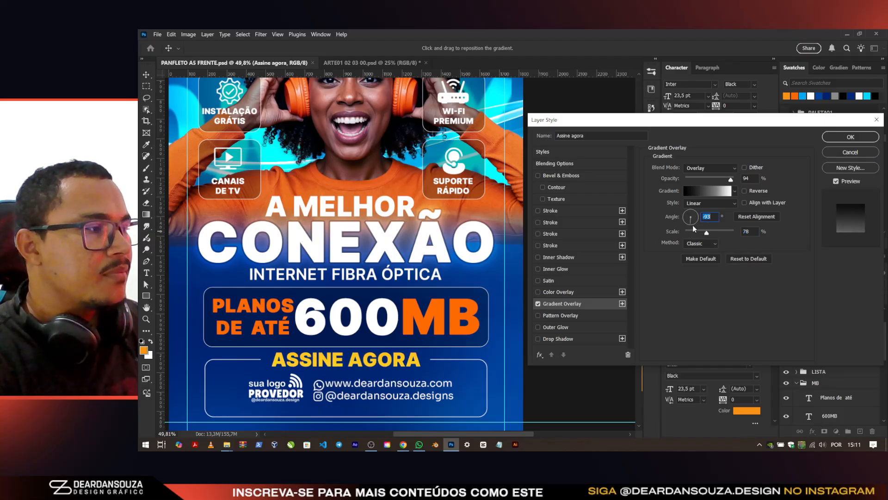
left_click_drag(689, 222, 692, 227)
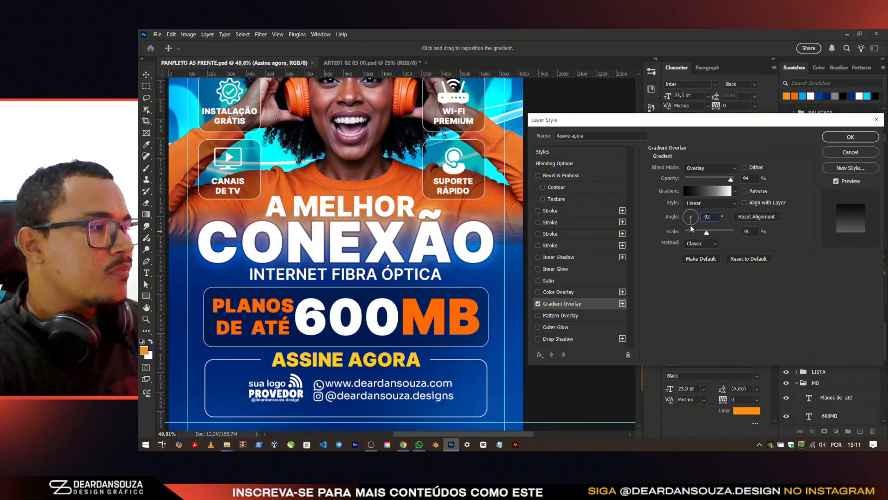
Step: Reduce the Assine agora gradient overlay to 36% opacity and 44% scale
left_click(720, 179)
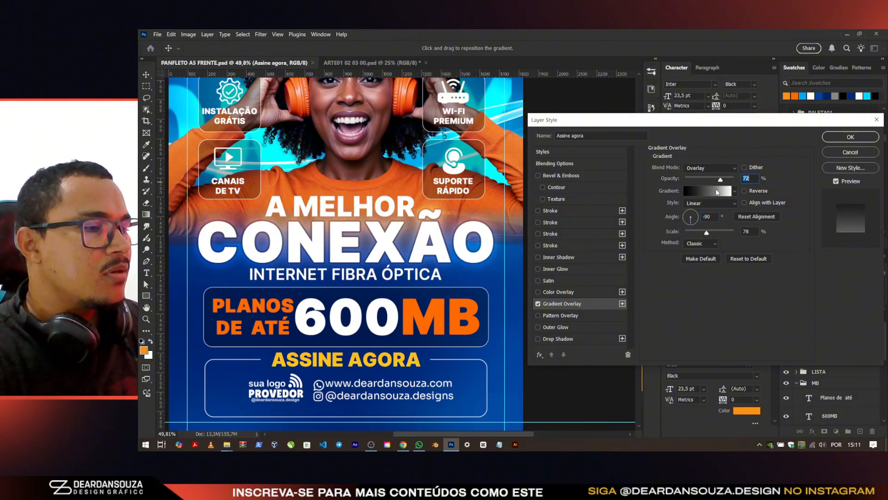
left_click(703, 179)
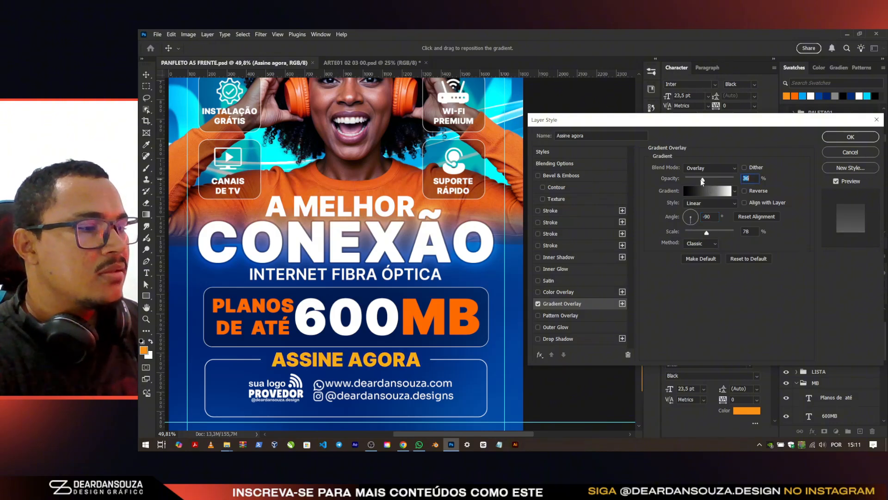
left_click(698, 232)
left_click(692, 233)
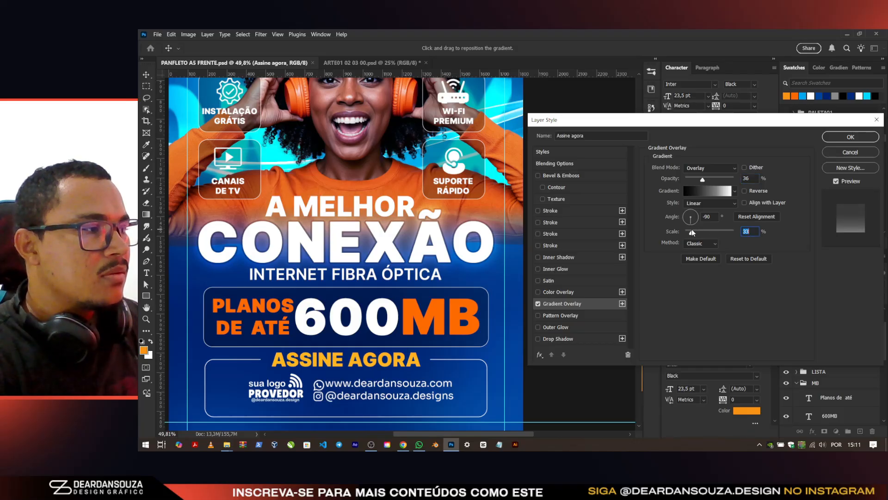
left_click(694, 232)
Step: Align the gradient overlay with the layer and set its scale to 53% and opacity to 19%
left_click_drag(733, 124, 626, 104)
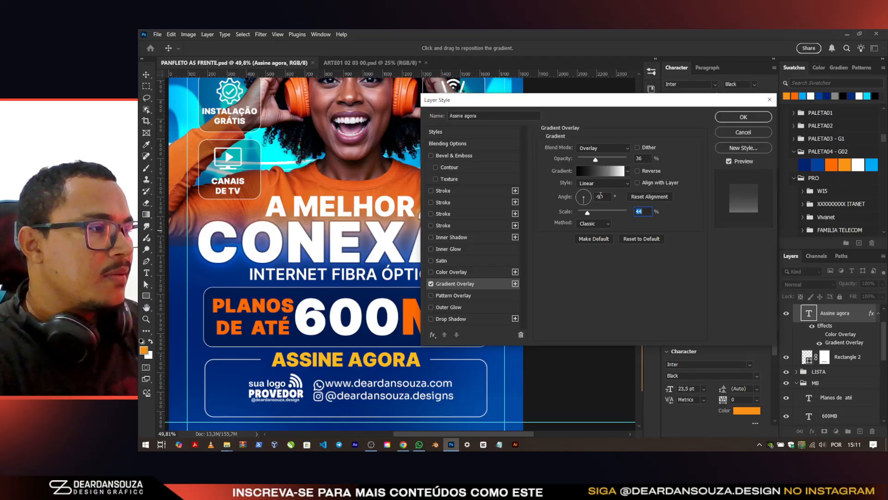
left_click(609, 182)
left_click(609, 183)
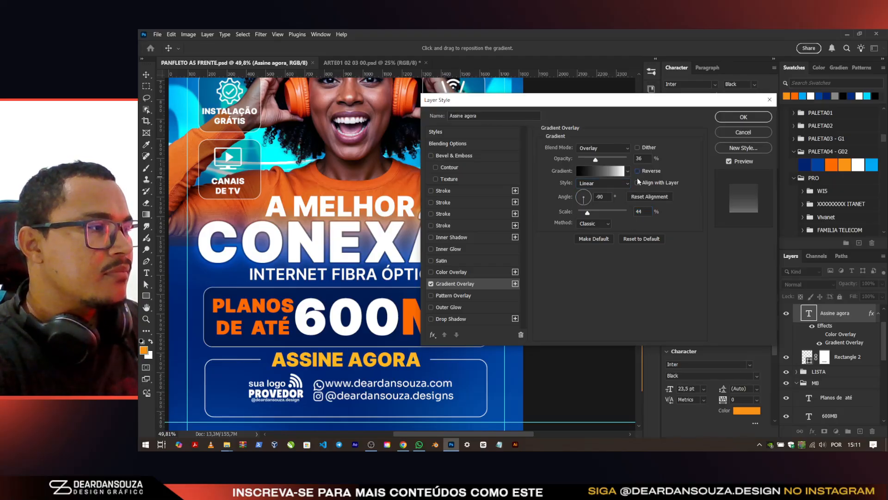
left_click(638, 183)
left_click(637, 183)
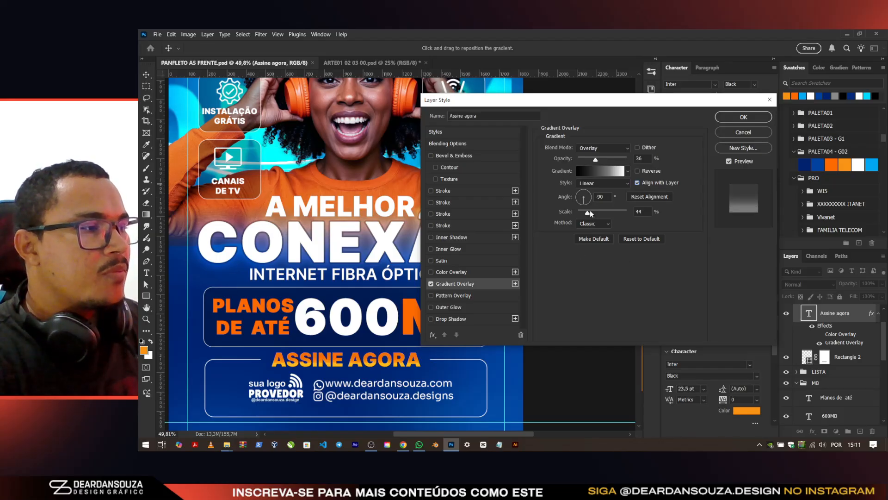
left_click(588, 159)
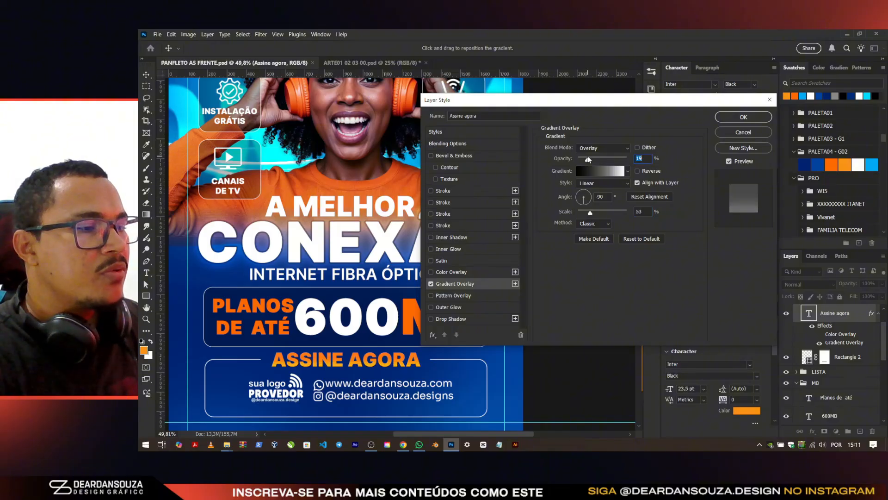
Step: Assign the Black, White preset from the Basics gradients to the Assine agora gradient overlay
left_click(598, 171)
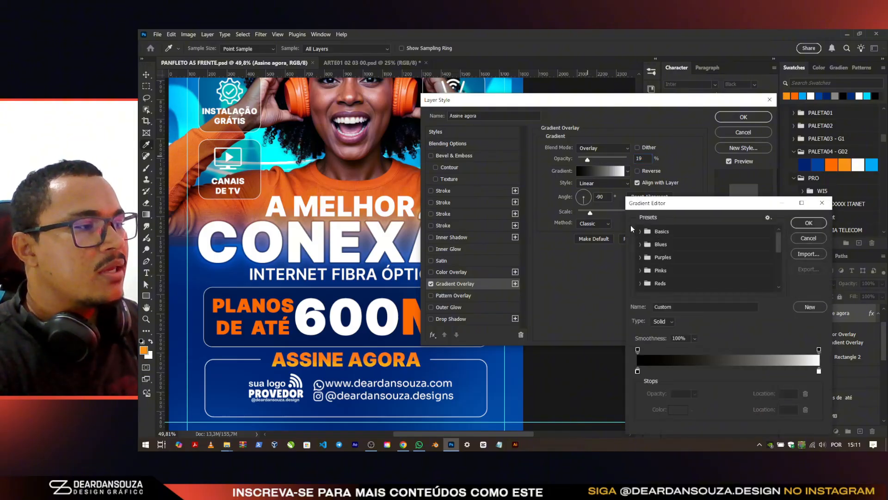
left_click(641, 232)
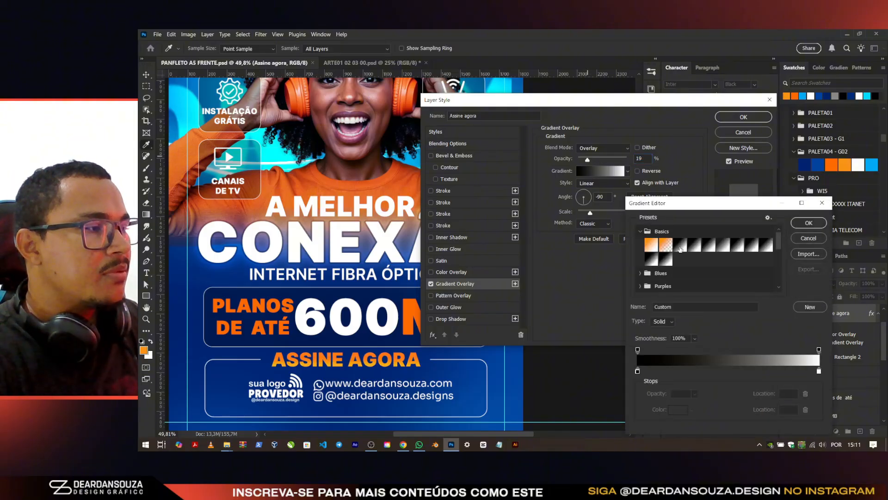
left_click(680, 245)
left_click(808, 224)
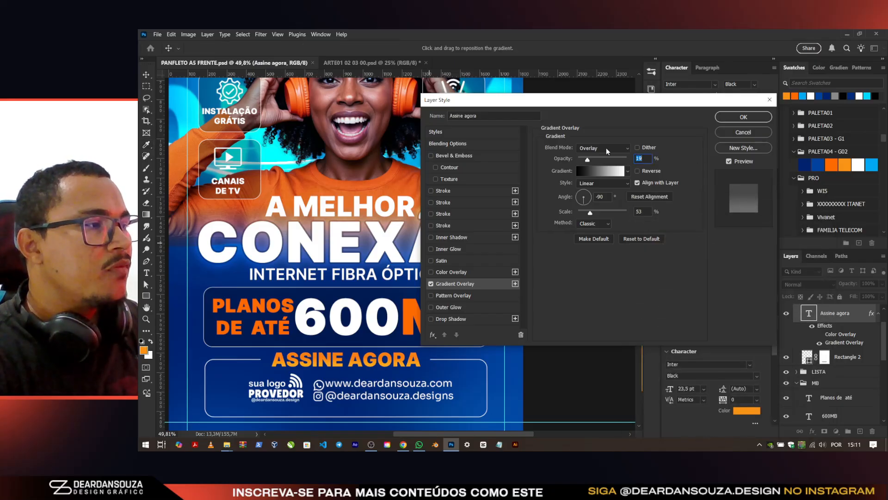
Step: Open the gradient overlay's black-to-white gradient for editing
left_click(596, 171)
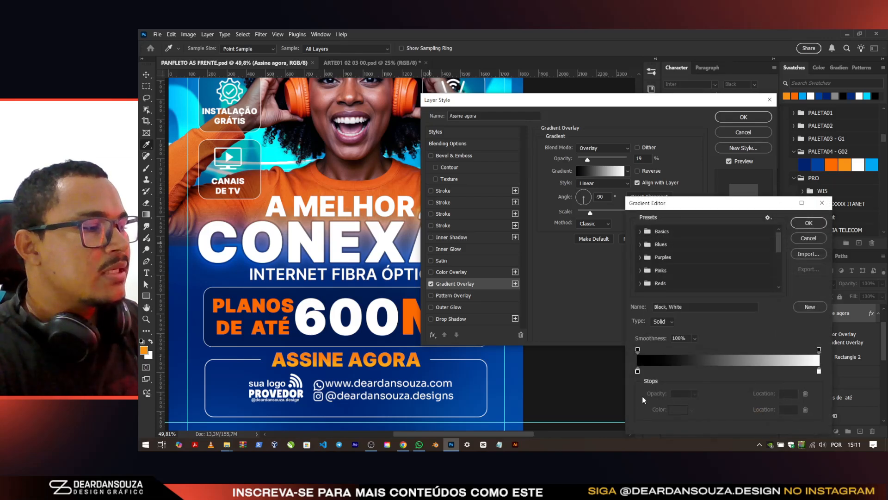
Step: Apply the black-to-white gradient overlay in Overlay mode at 19% opacity to the Assine agora text
left_click(809, 223)
left_click(747, 117)
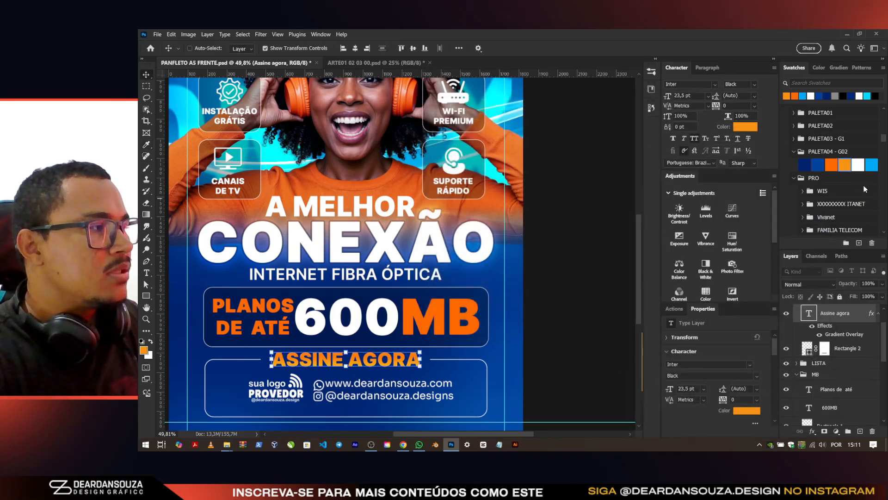
Step: Try light blue, medium blue and dark orange from PALETA04 - G02 on the Assine agora text, then restore light orange
left_click(871, 165)
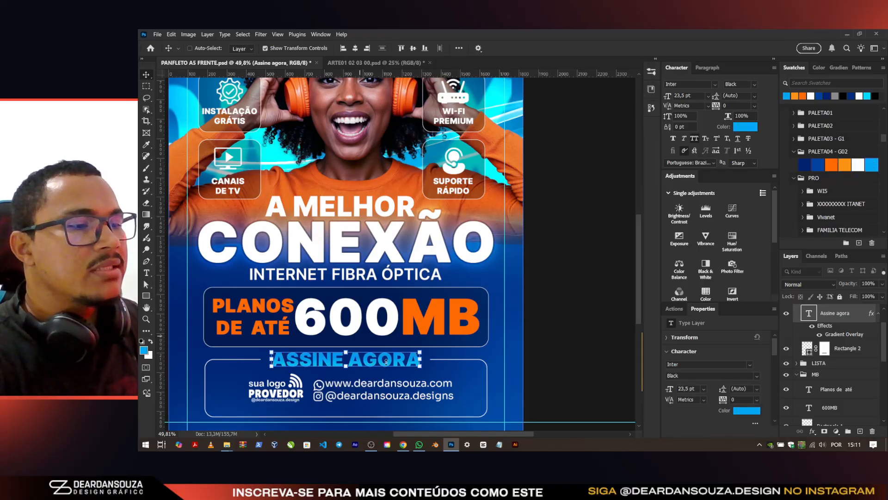
left_click(818, 165)
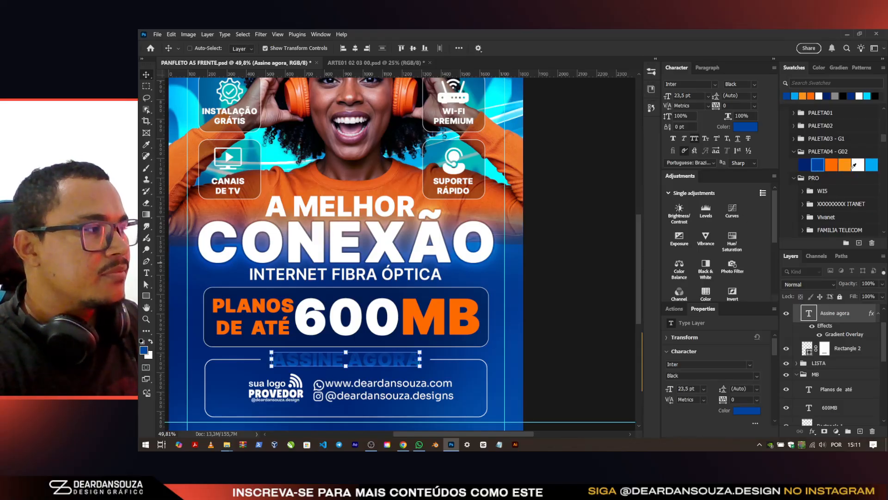
left_click(831, 165)
left_click(844, 165)
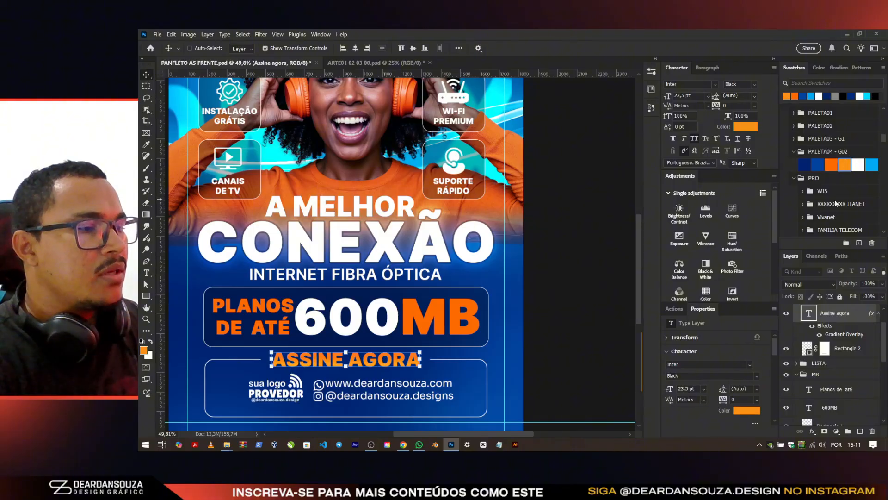
Step: Add a white outside stroke of 2 px to the Assine agora text
double_click(865, 321)
left_click(453, 203)
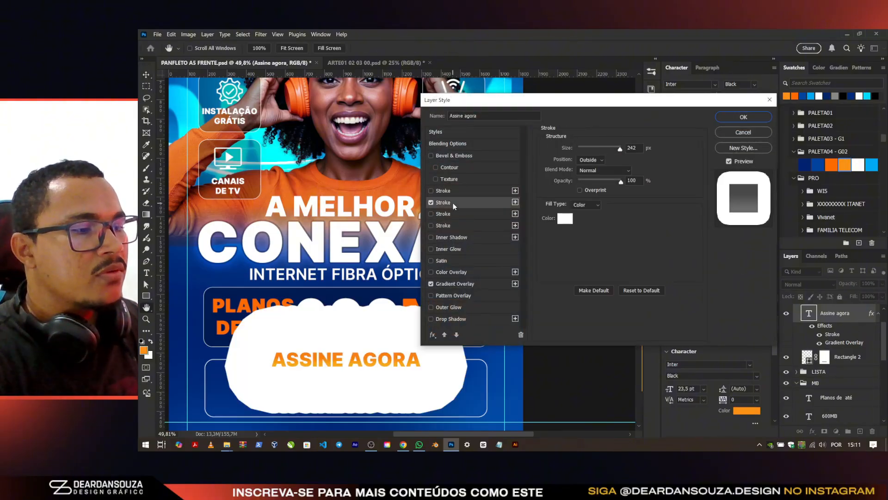
double_click(637, 146)
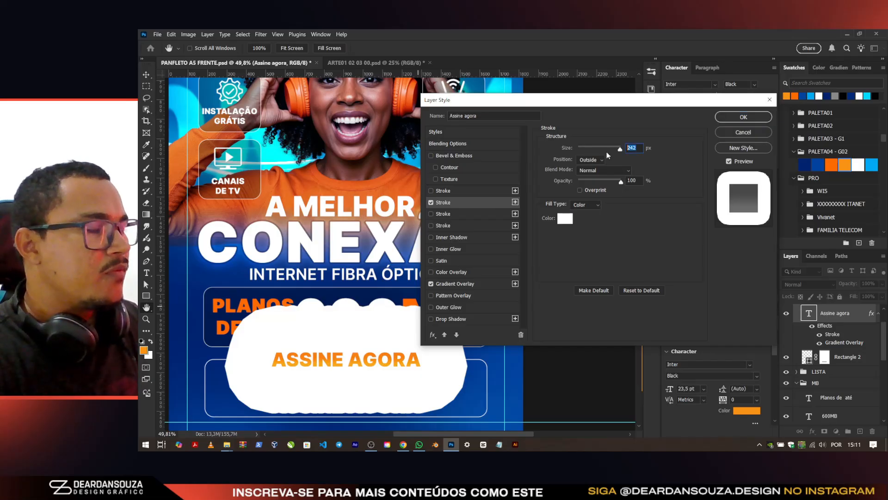
type("2")
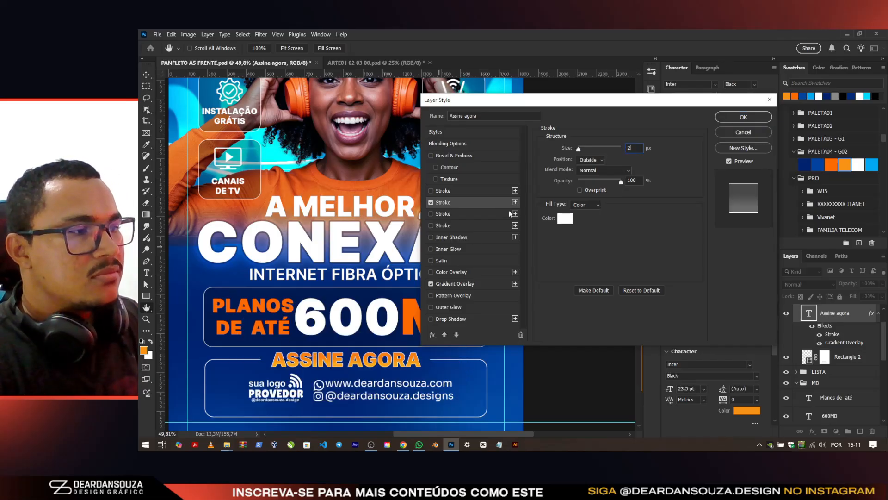
left_click(565, 218)
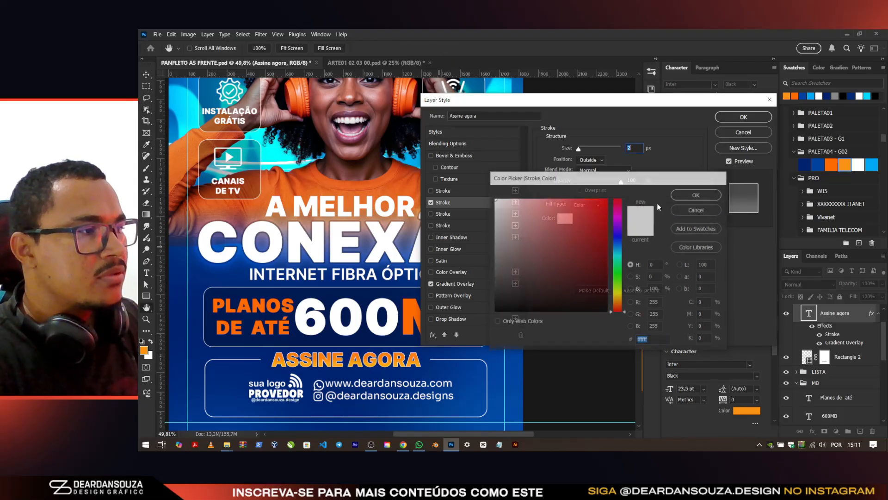
key("Escape")
Step: Set the Assine agora stroke to Overlay blend mode and 3 px size, and apply the layer style
left_click(596, 168)
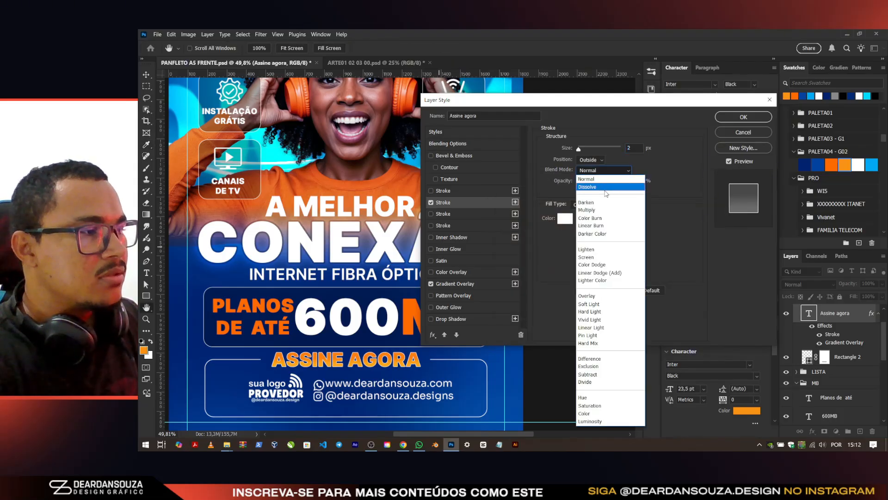
left_click(601, 294)
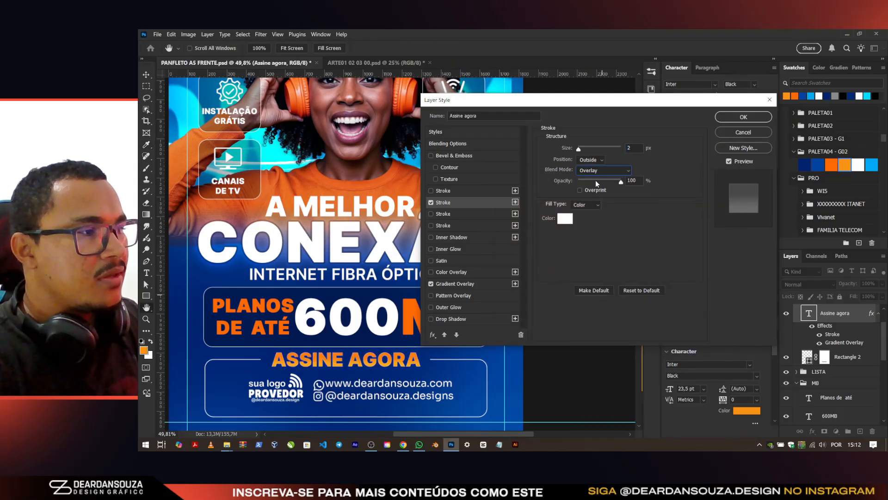
left_click_drag(596, 179, 620, 175)
left_click(635, 146)
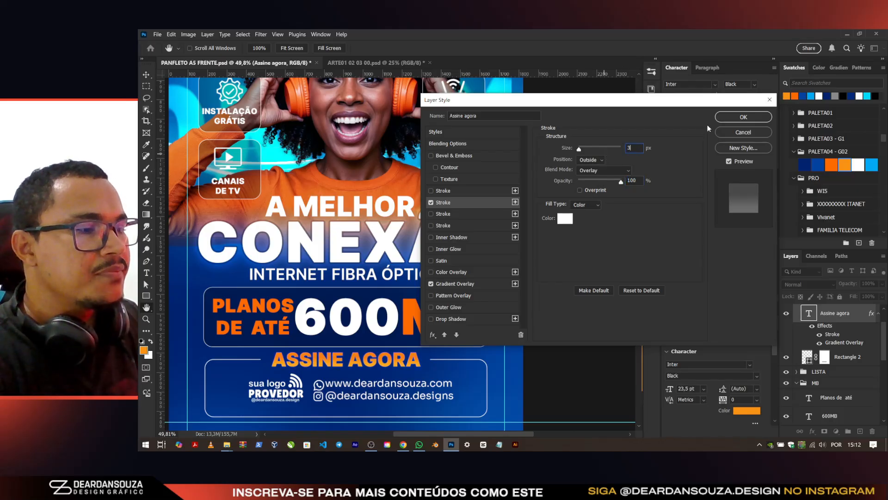
left_click(743, 117)
key("v")
Step: Try recolouring the four background color fill layers dark orange to test the text's stroke, and undo the change
scroll(314, 302, "up", 8)
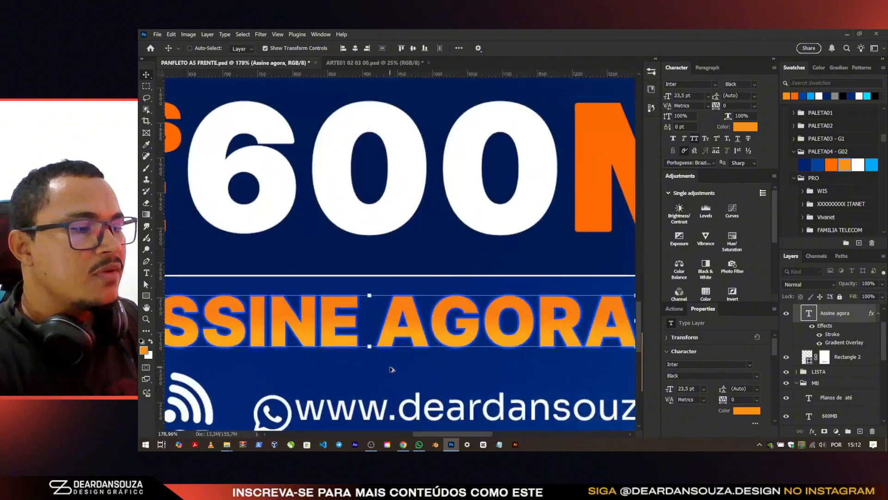
scroll(315, 303, "down", 2)
scroll(307, 267, "up", 2)
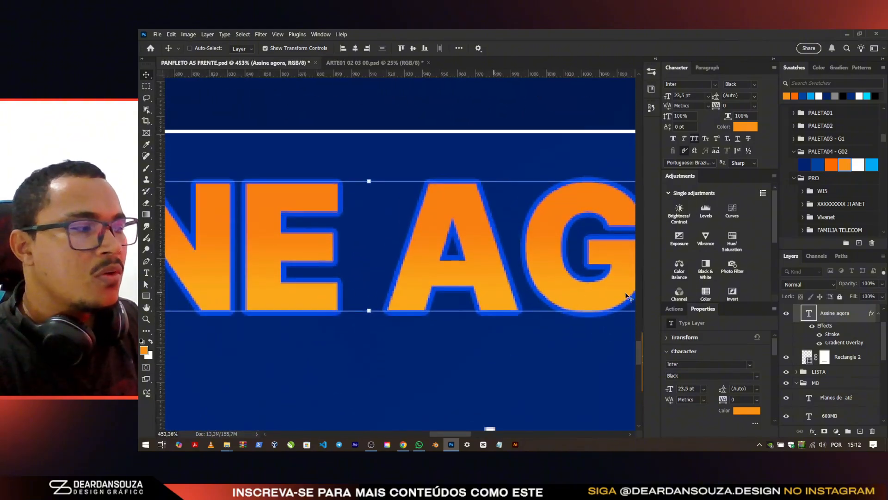
scroll(828, 361, "down", 3)
left_click(813, 338)
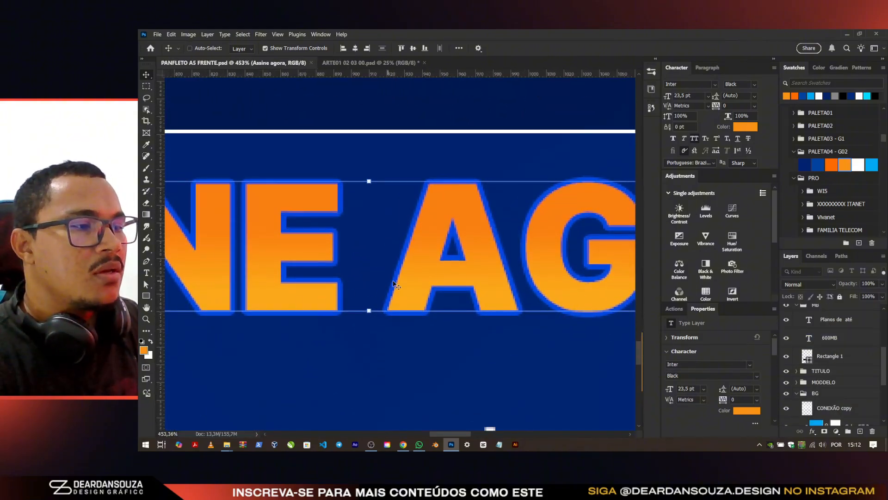
scroll(372, 294, "down", 1)
scroll(832, 370, "down", 5)
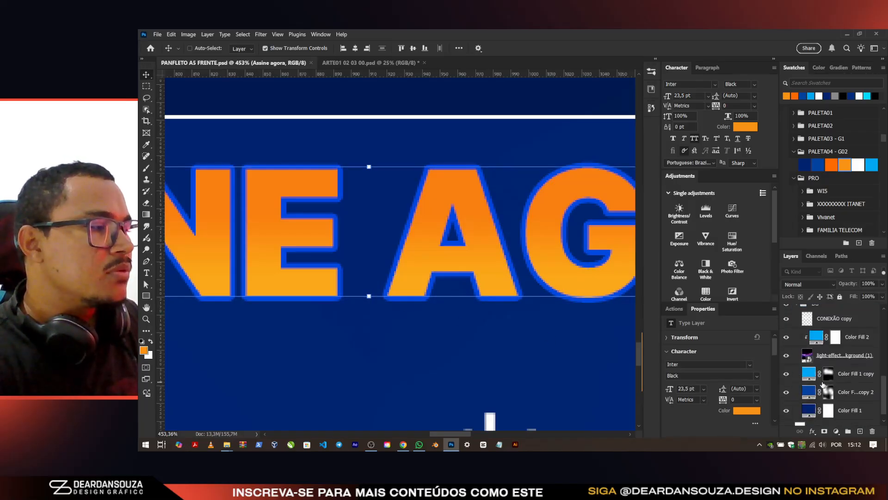
left_click(852, 397)
left_click(848, 360, "shift")
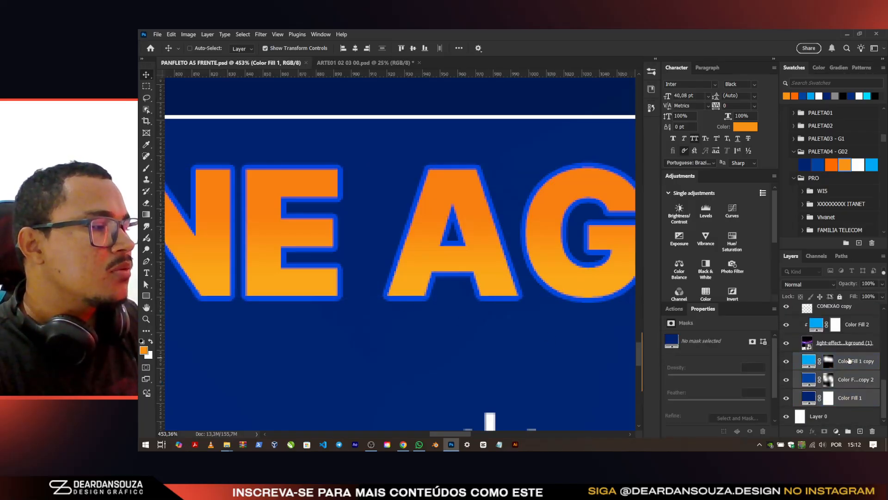
left_click(857, 326, "ctrl")
left_click(831, 165)
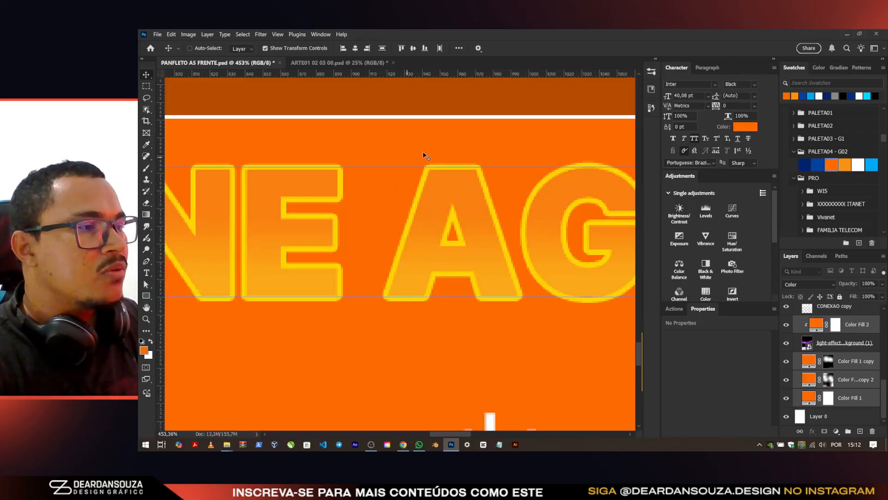
key("ctrl")
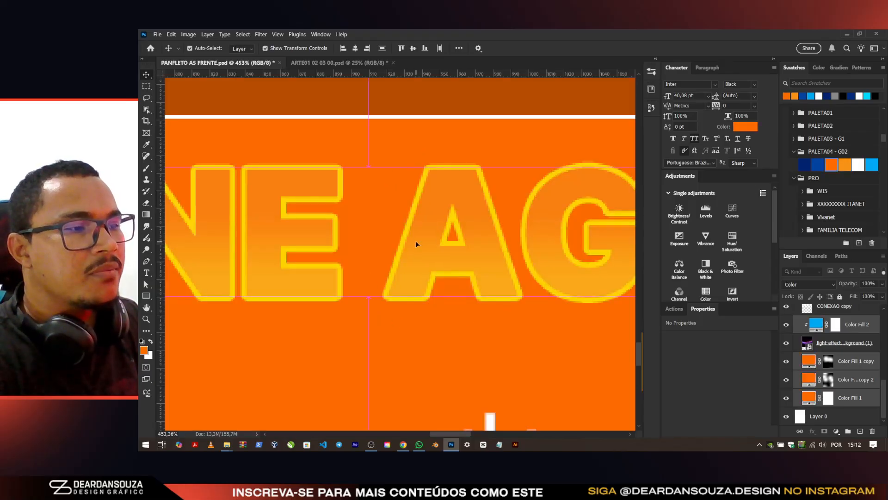
key("ctrl+z")
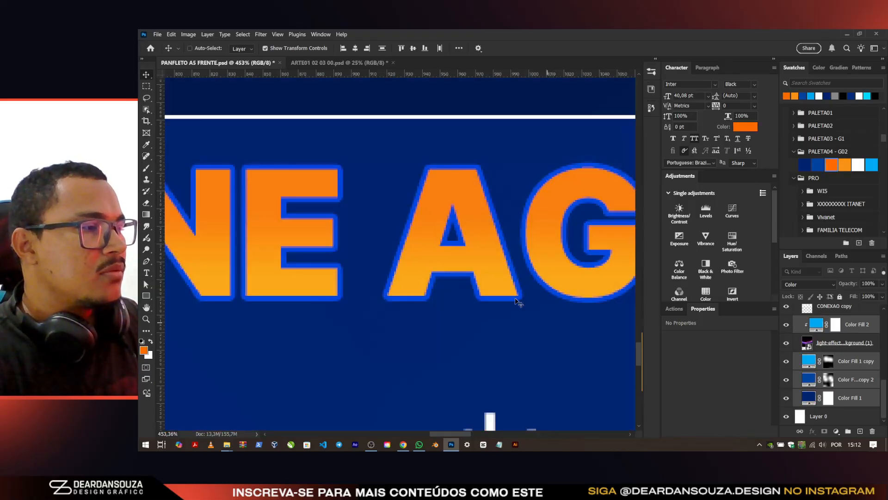
Step: Add an Overlay outer glow with 47% opacity and 67 px size to the rectangle behind the 600MB text
scroll(340, 287, "down", 3)
scroll(340, 287, "down", 5)
scroll(494, 267, "up", 3)
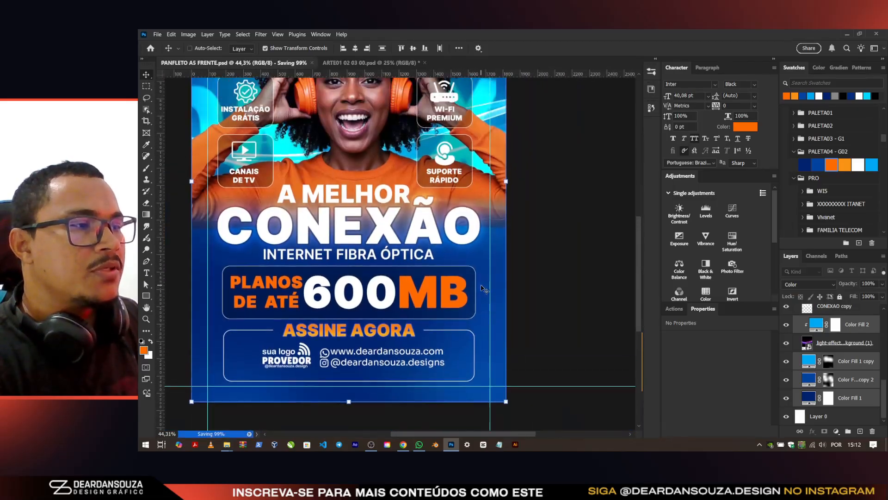
scroll(494, 267, "up", 1)
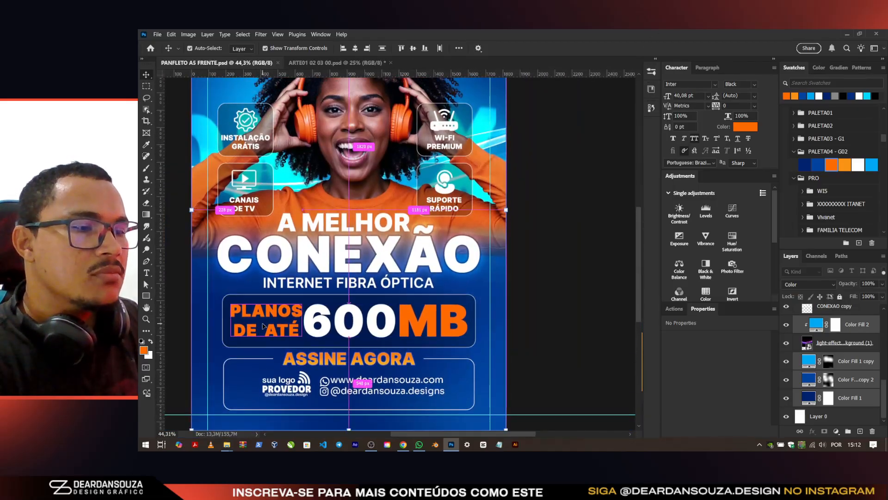
key("ctrl")
left_click(452, 300, "ctrl")
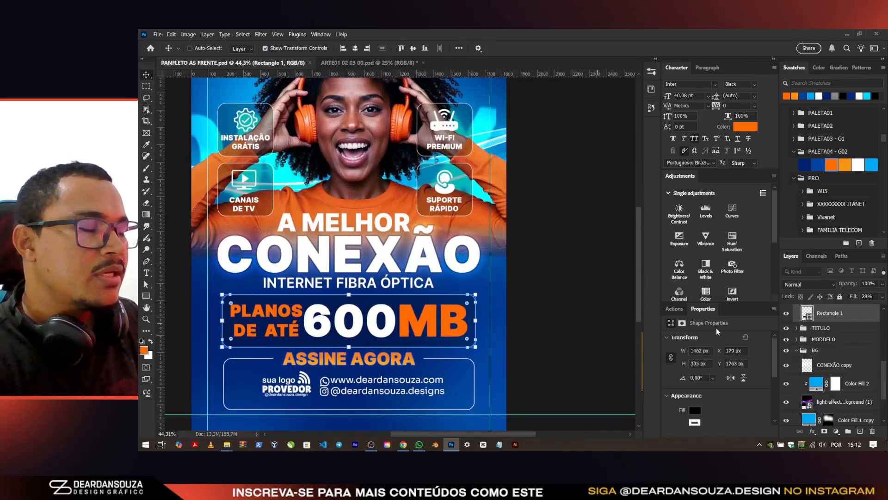
double_click(858, 310)
left_click(461, 308)
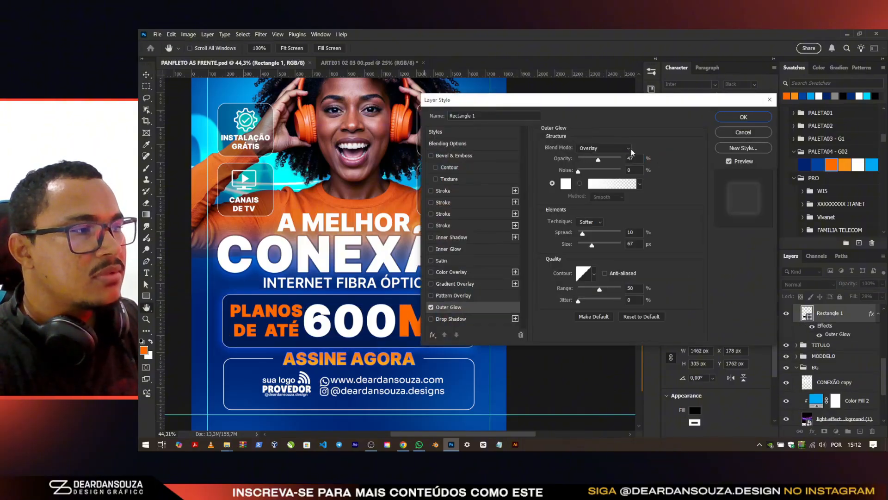
Step: Add an Overlay inner glow with 100% opacity and 25 px size to the 600MB rectangle and apply the layer style
left_click(465, 250)
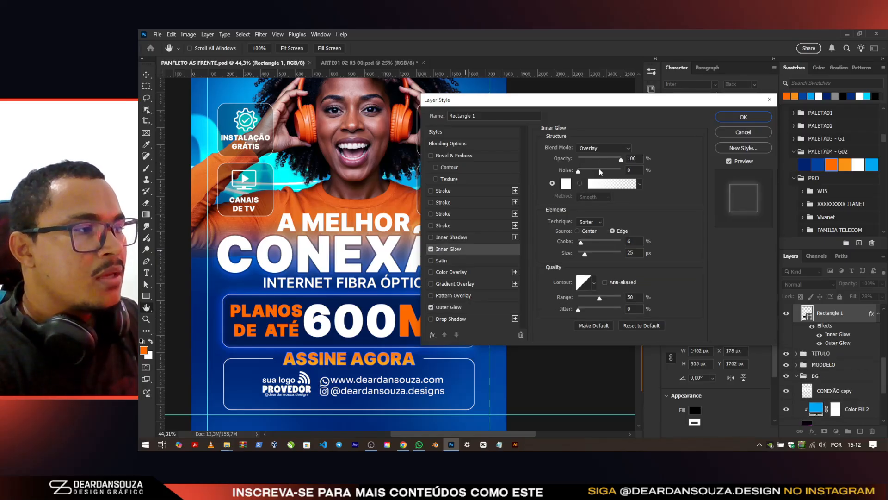
left_click(631, 159)
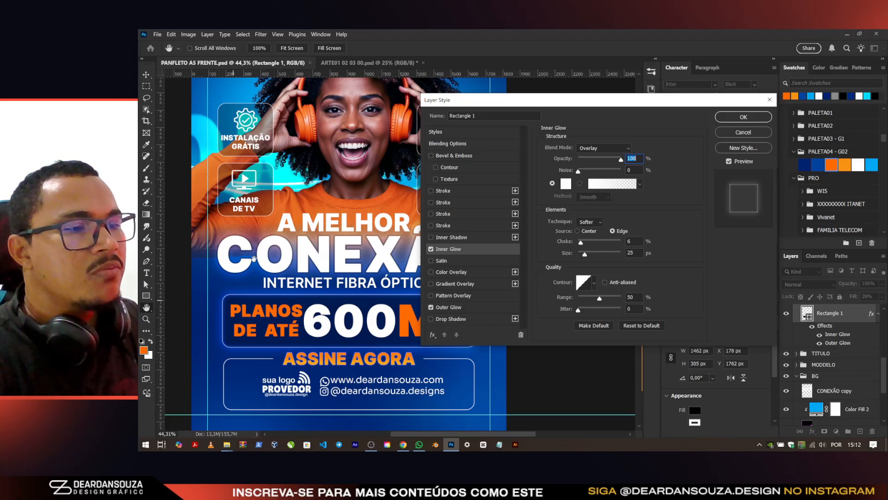
left_click(757, 120)
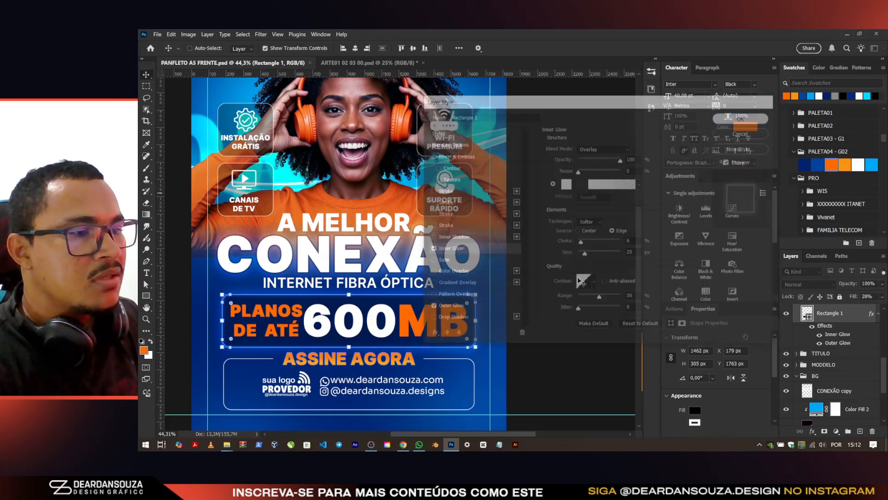
Step: Left-align the PLANOS DE ATÉ text and reposition it beside the 600MB text inside the rectangle
scroll(276, 349, "up", 5)
left_click(278, 301)
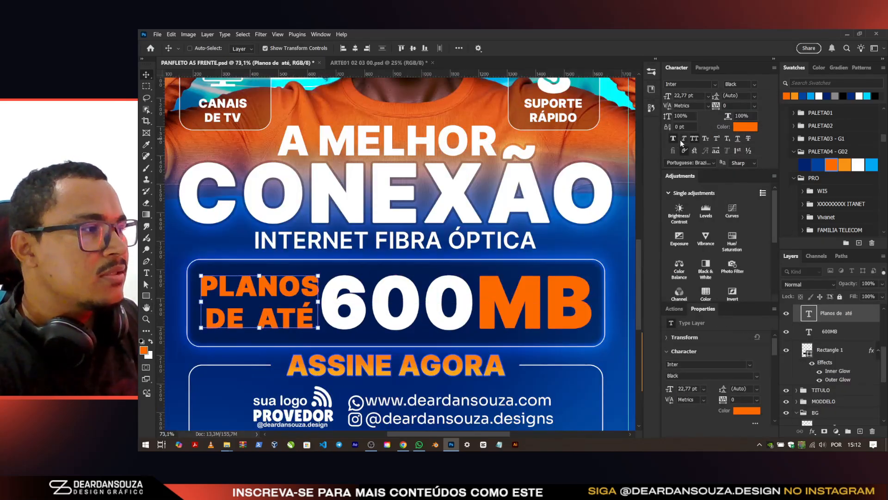
left_click(676, 138)
scroll(261, 296, "up", 5)
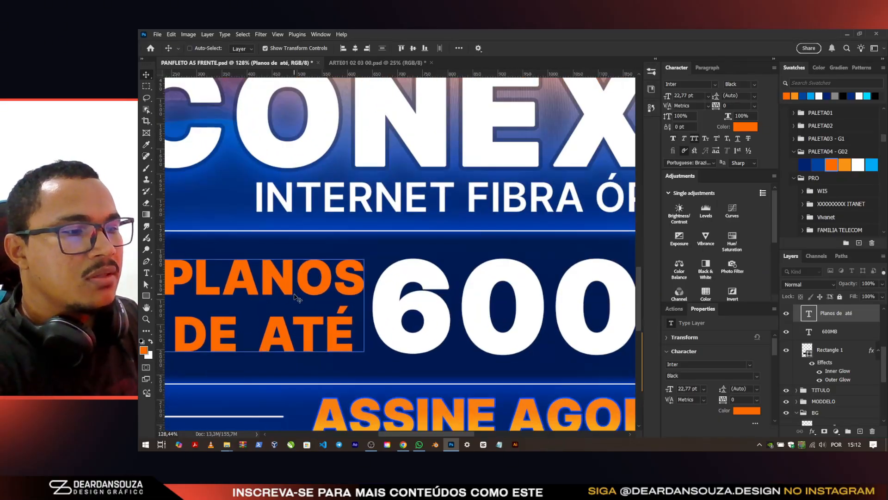
scroll(400, 293, "down", 3)
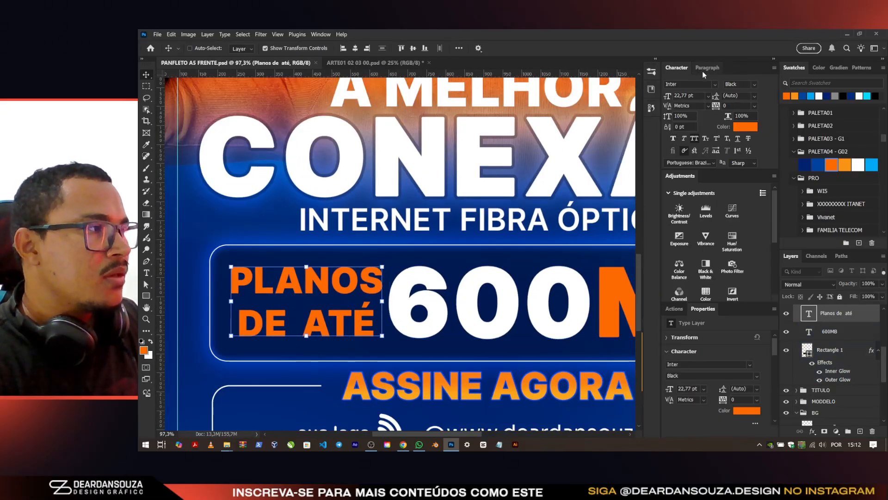
left_click(707, 68)
left_click(676, 84)
left_click_drag(368, 295, 290, 298)
scroll(253, 318, "down", 4)
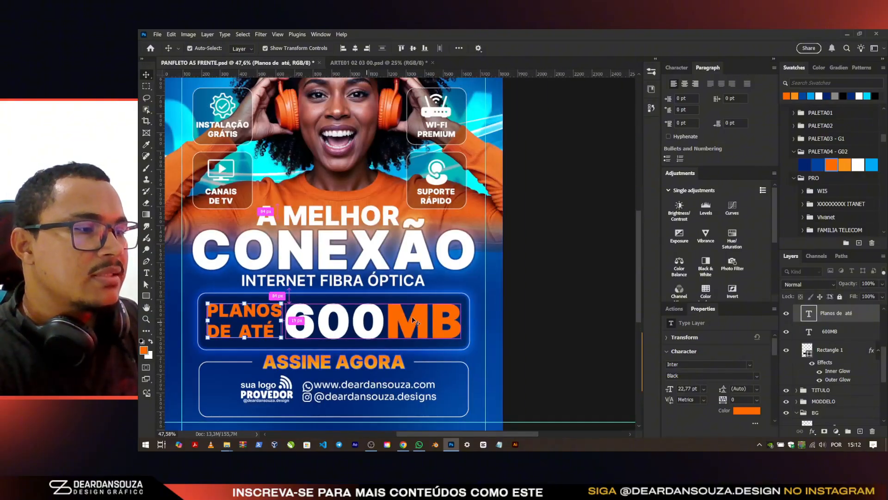
Step: Save the document, collapse all the layer groups and select the BG group
key("ctrl+s")
scroll(835, 337, "up", 3)
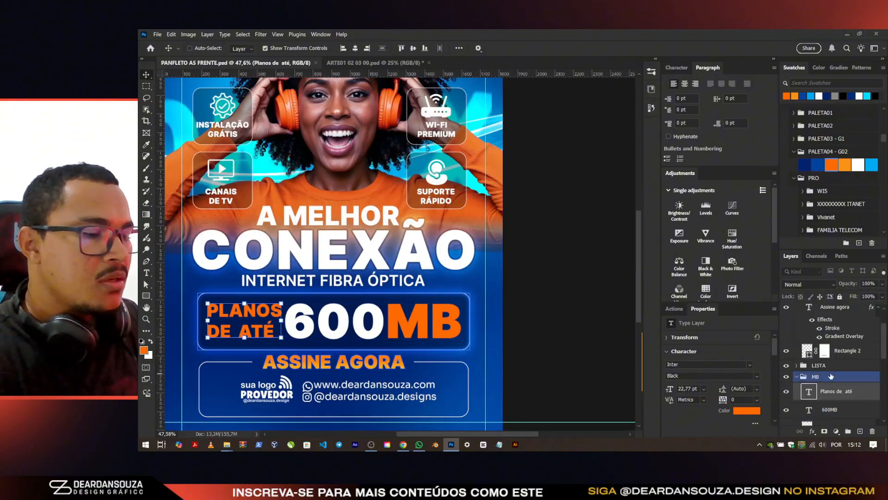
left_click(796, 376, "ctrl")
left_click(812, 387)
scroll(452, 228, "down", 4)
scroll(553, 120, "up", 1)
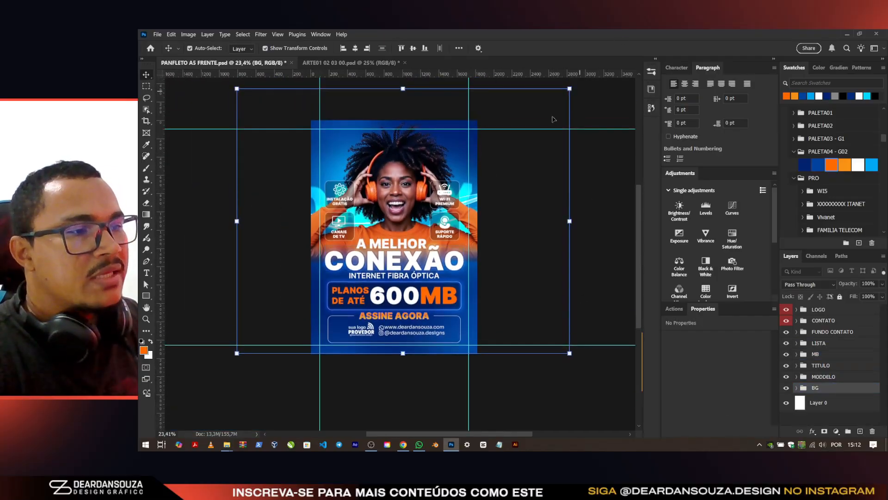
scroll(475, 186, "up", 3)
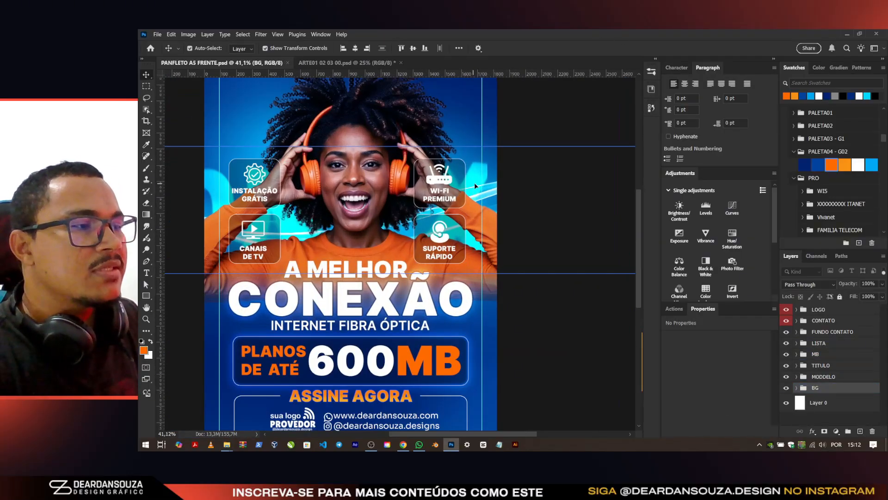
Step: Add a Multiply drop shadow with 22% opacity to the LISTA group and apply the layer style
left_click(835, 345)
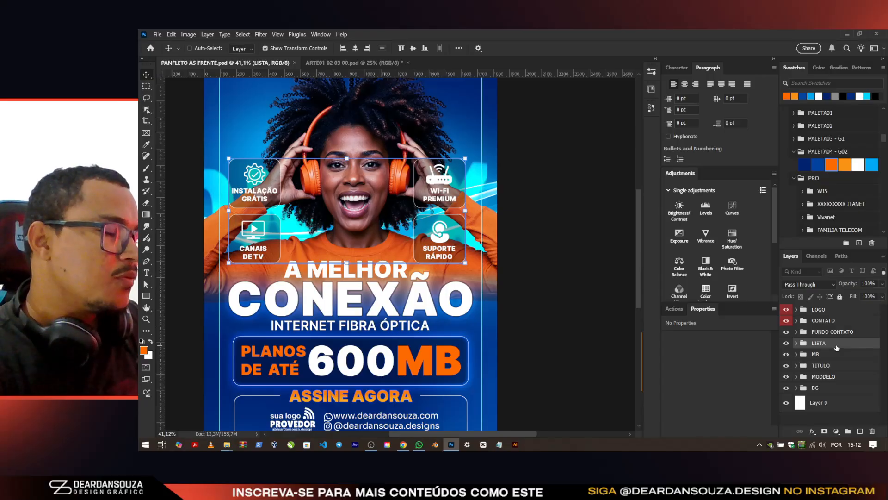
double_click(837, 345)
left_click(462, 320)
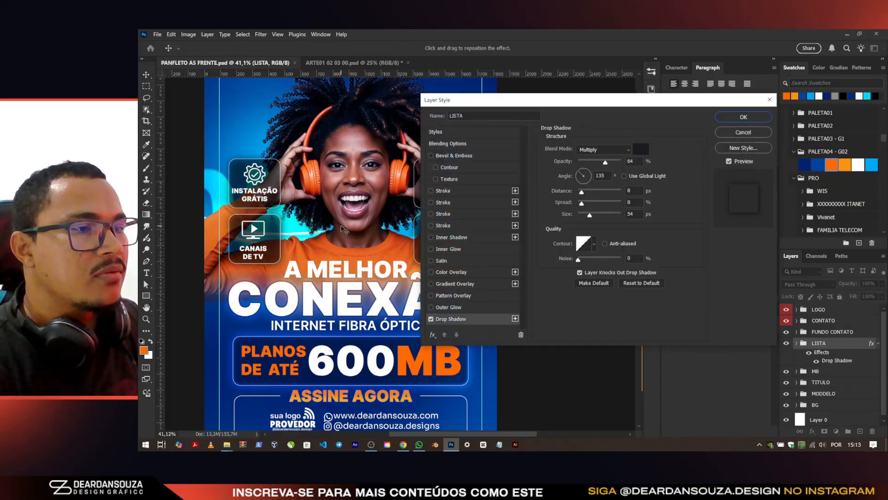
left_click(589, 161)
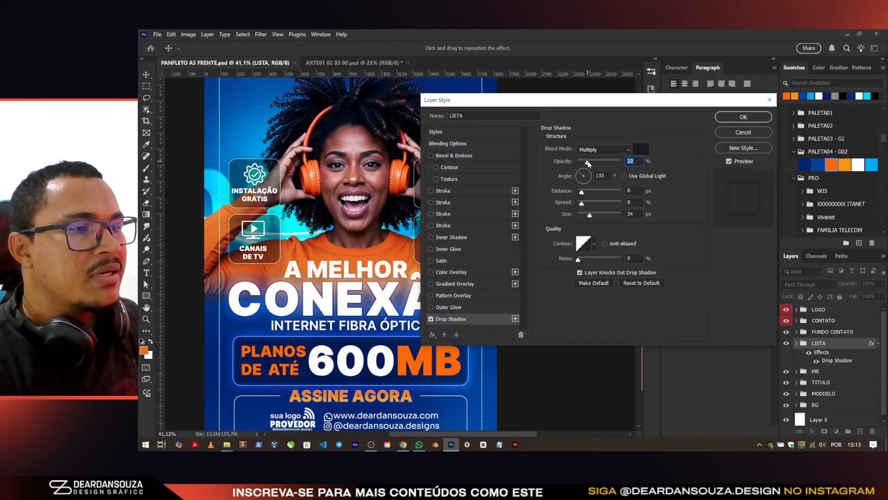
left_click(747, 120)
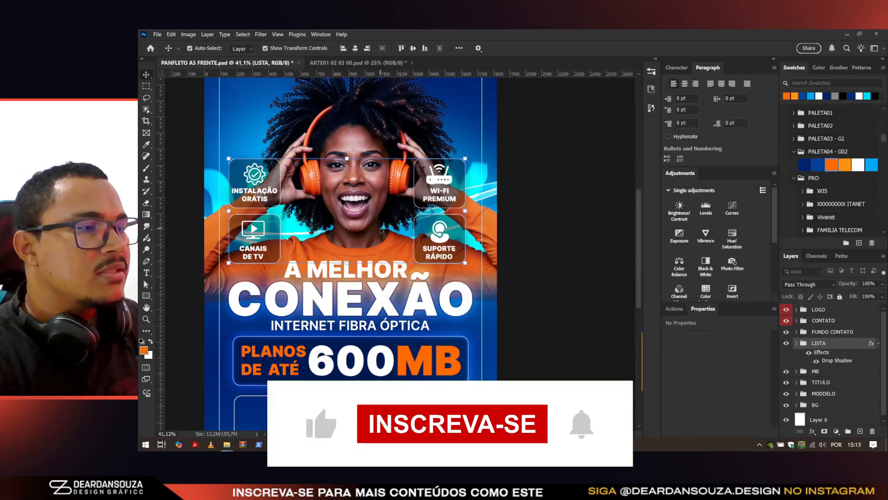
Step: Add a solid color fill layer in light blue #00a9f4 above the model's Color Balance adjustment in the MODDELO group
scroll(498, 173, "up", 3)
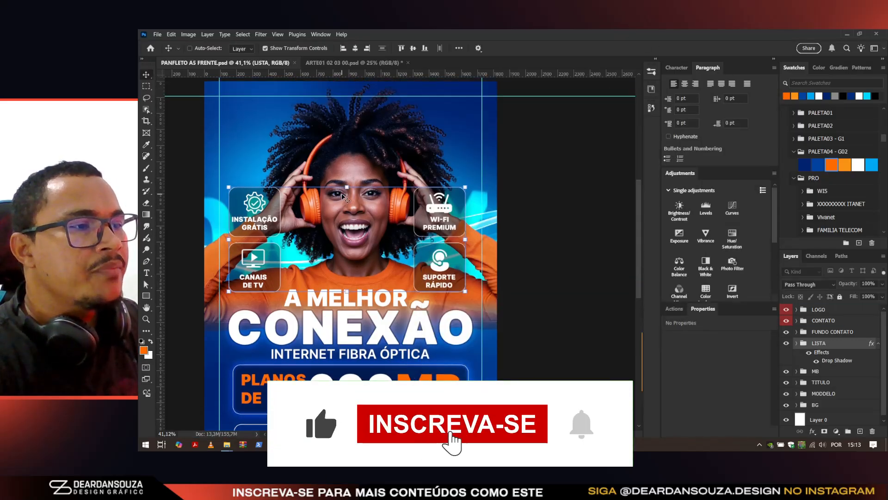
left_click(375, 118)
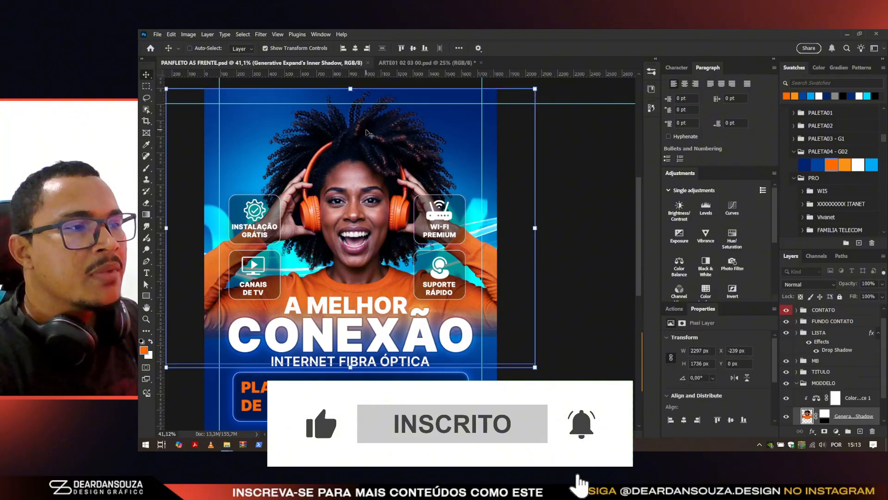
scroll(218, 217, "down", 3)
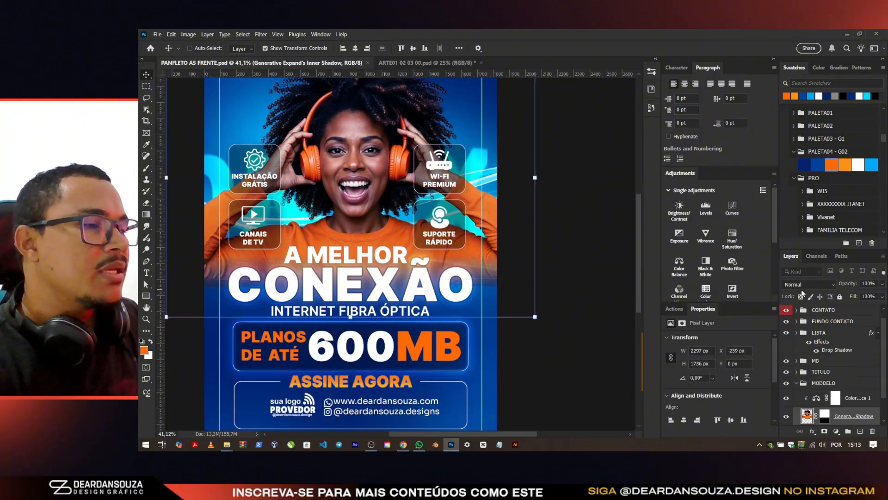
left_click(851, 397)
scroll(833, 380, "down", 1)
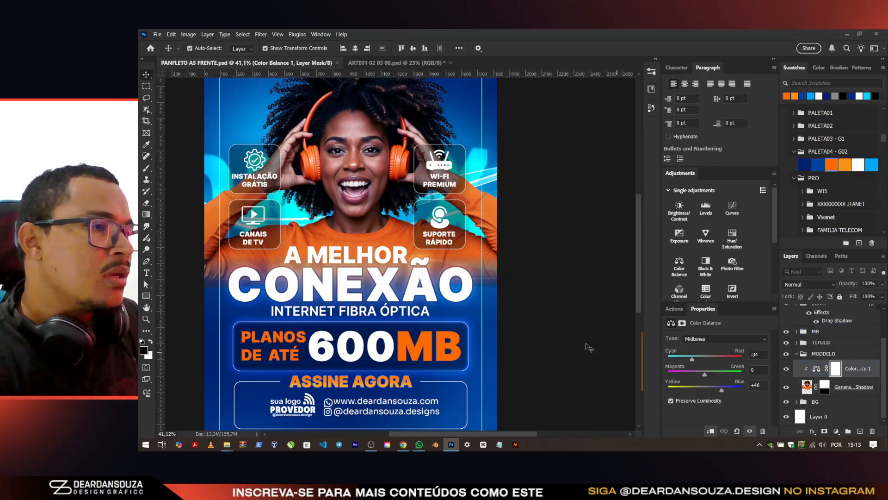
left_click(835, 430)
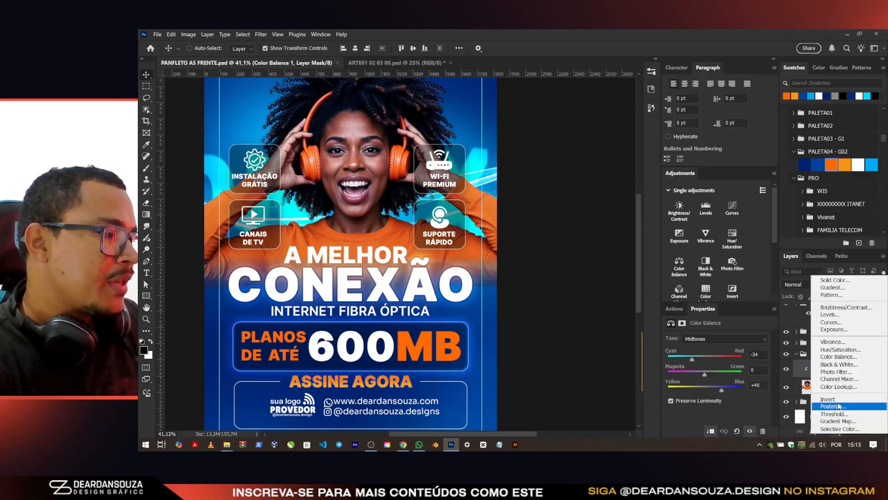
left_click(838, 280)
left_click(871, 164)
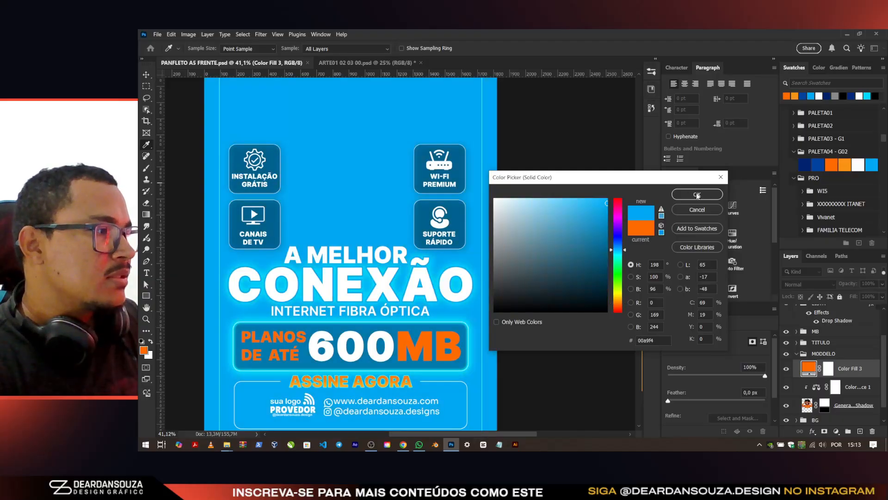
left_click(697, 194)
Step: Set the blue fill layer to Screen blending, invert its mask to black and clip it to the model layer
left_click(816, 285)
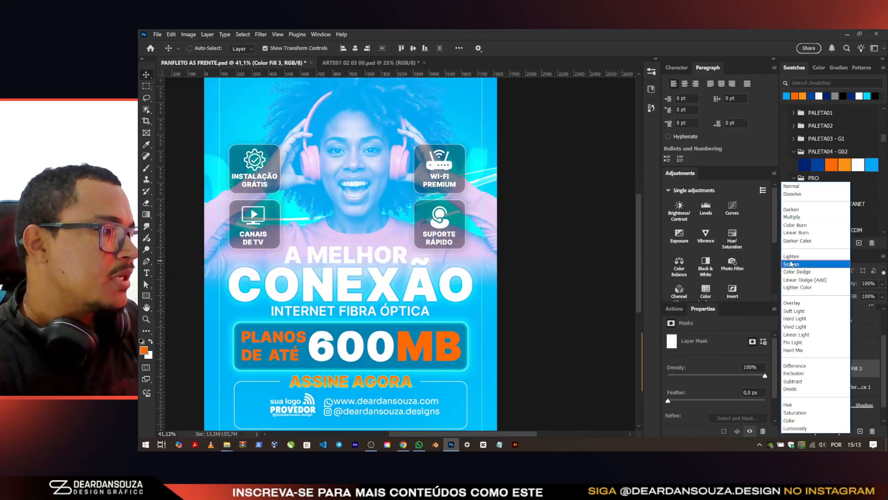
left_click(821, 230)
left_click(829, 369)
key("ctrl+i")
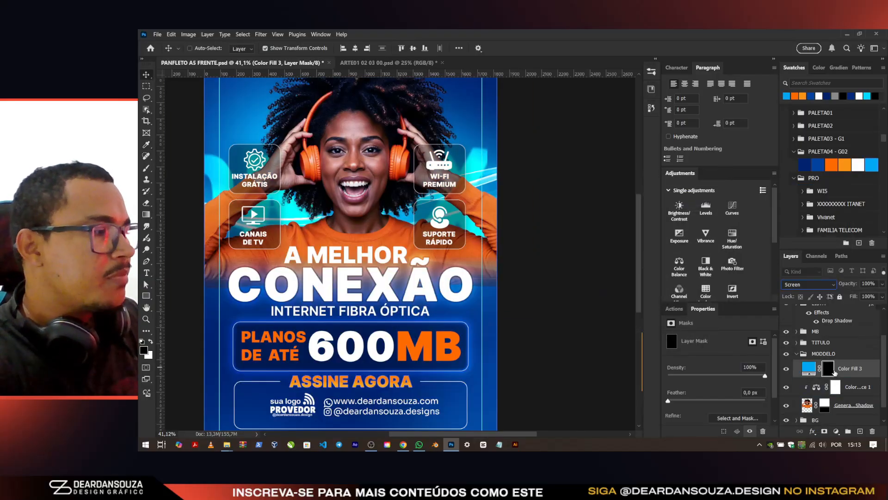
left_click(861, 385)
left_click(863, 377, "alt")
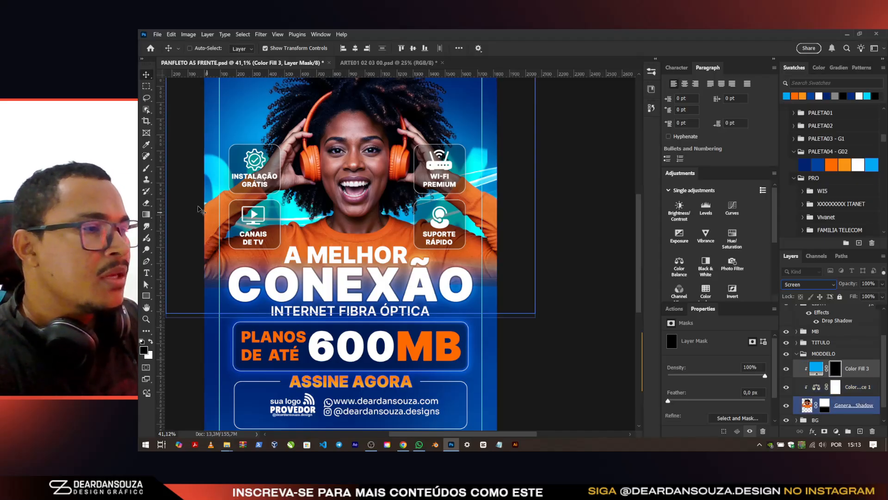
Step: Paint white on the blue fill's mask with a soft 326 px brush around the hair and shoulder beside the CANAIS DE TV box
key("b")
right_click(394, 255)
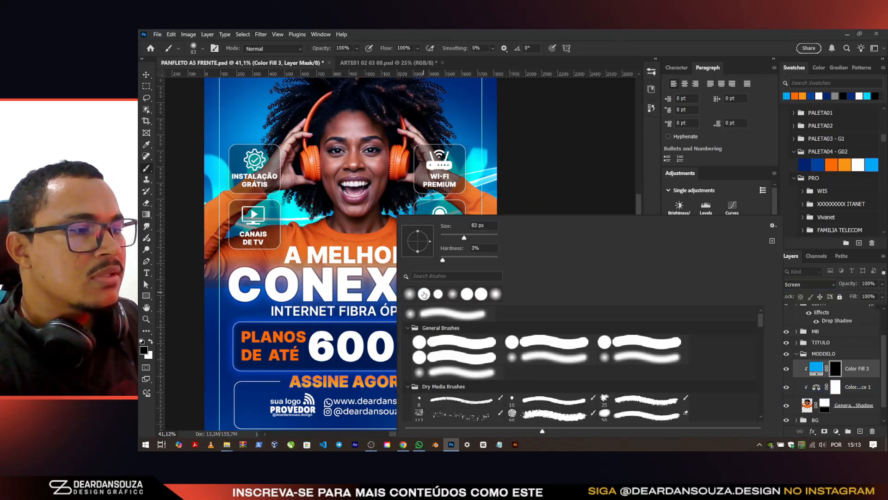
key("Return")
scroll(281, 208, "up", 2)
key("x")
scroll(282, 208, "up", 7)
mouse_move(289, 225)
left_mouse_down()
mouse_move(368, 233)
mouse_move(282, 212)
left_mouse_up()
key("ctrl+z")
key("ctrl+shift+z")
left_click(264, 222)
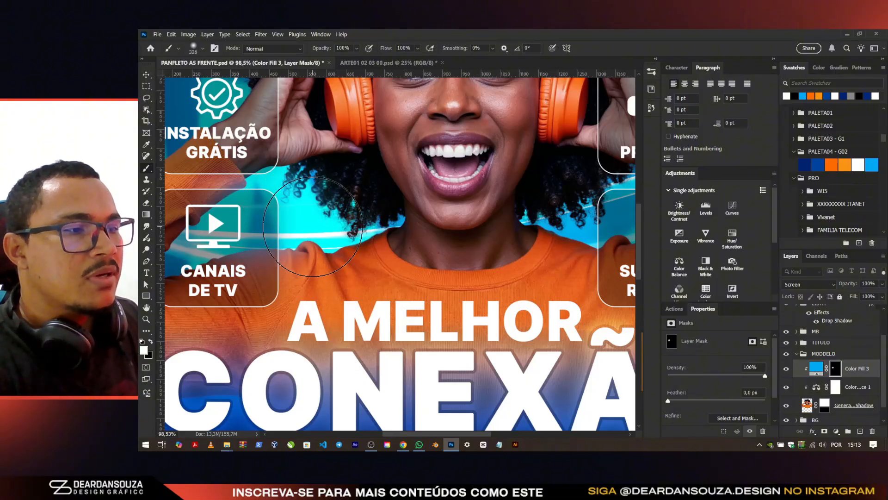
scroll(296, 229, "down", 2)
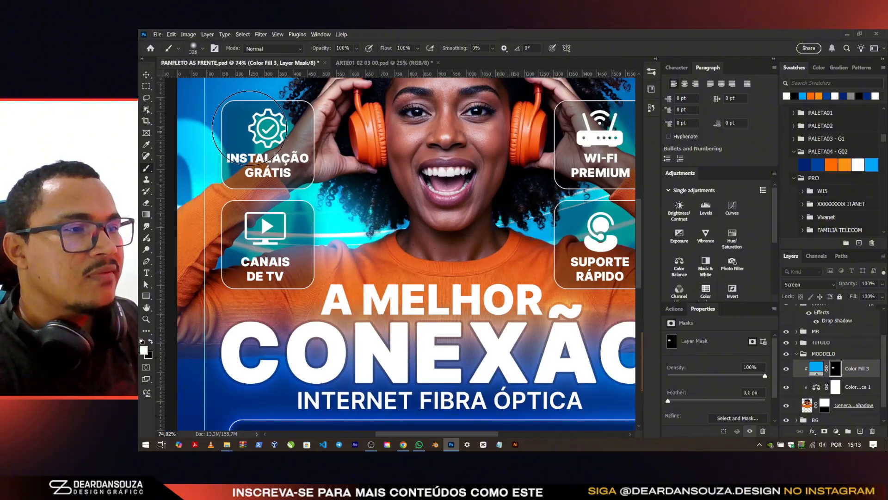
Step: Paint the blue light on the mask around the hair and shoulder beside the SUPORTE RÁPIDO box, alternating white and black
scroll(245, 139, "down", 1)
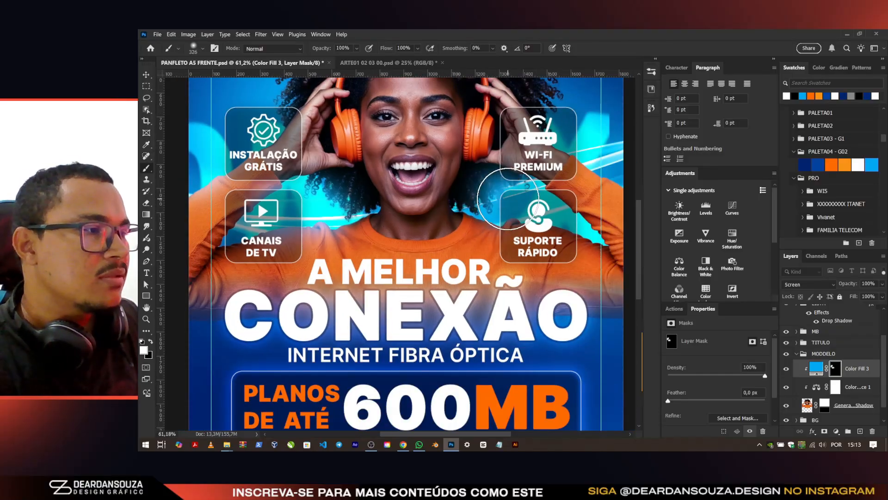
mouse_move(530, 204)
left_mouse_down()
mouse_move(546, 208)
mouse_move(537, 211)
left_mouse_up()
key("x")
left_click_drag(478, 166, 495, 203)
key("x")
left_click(507, 208)
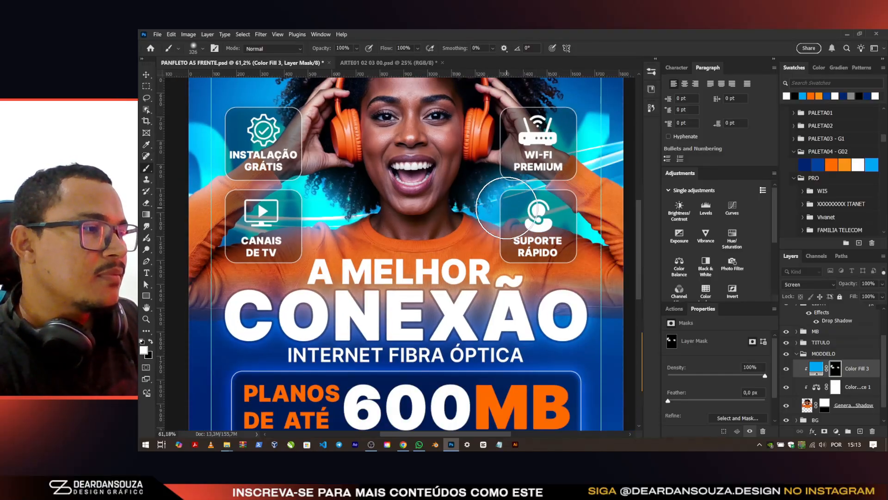
Step: Extend the blue light over the model's arms and hair edges, and retouch the mask with a 143 px black brush
scroll(546, 203, "up", 1)
mouse_move(585, 155)
left_mouse_down()
mouse_move(602, 183)
mouse_move(622, 189)
left_mouse_up()
left_click_drag(534, 121, 425, 206)
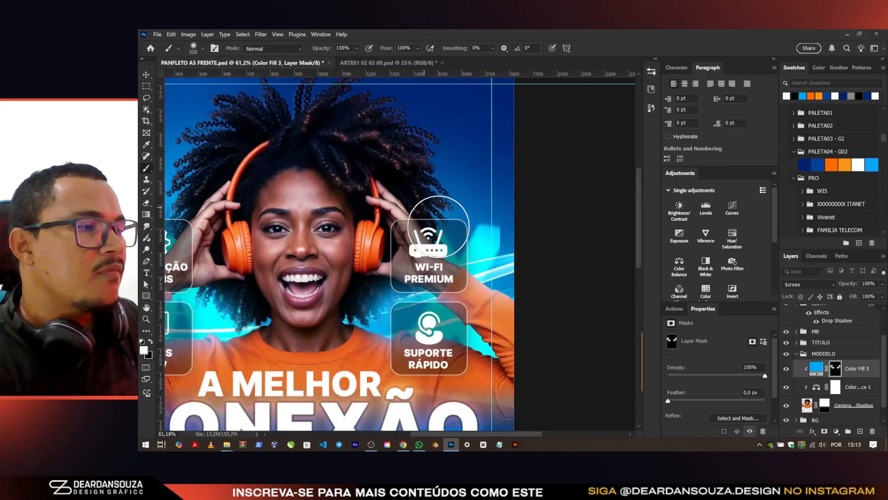
scroll(344, 201, "left", 4)
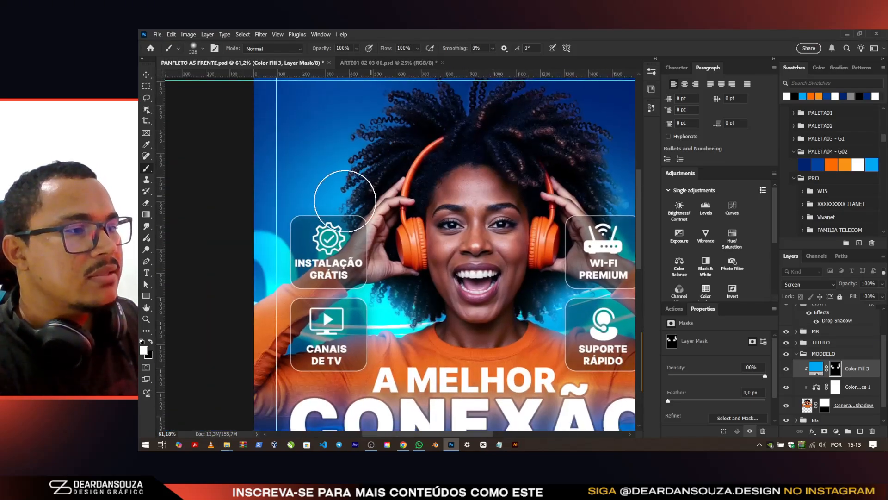
scroll(397, 256, "down", 1)
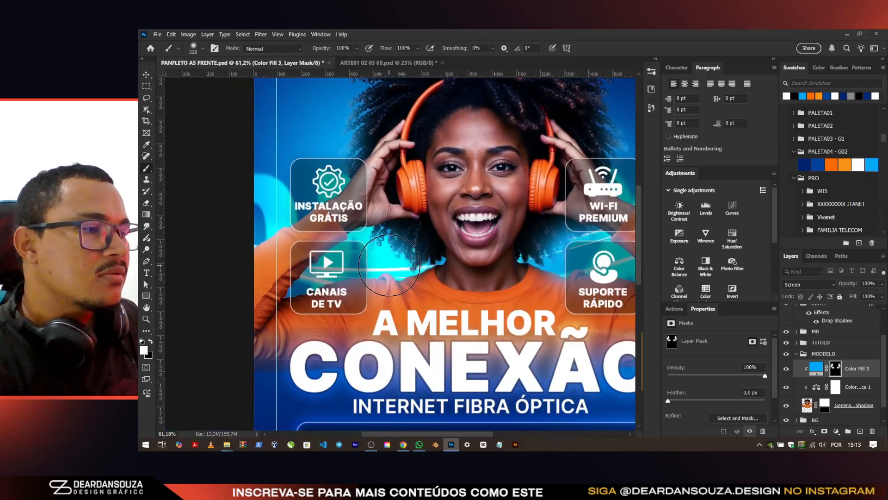
mouse_move(388, 265)
left_mouse_down()
mouse_move(353, 273)
mouse_move(427, 271)
left_mouse_up()
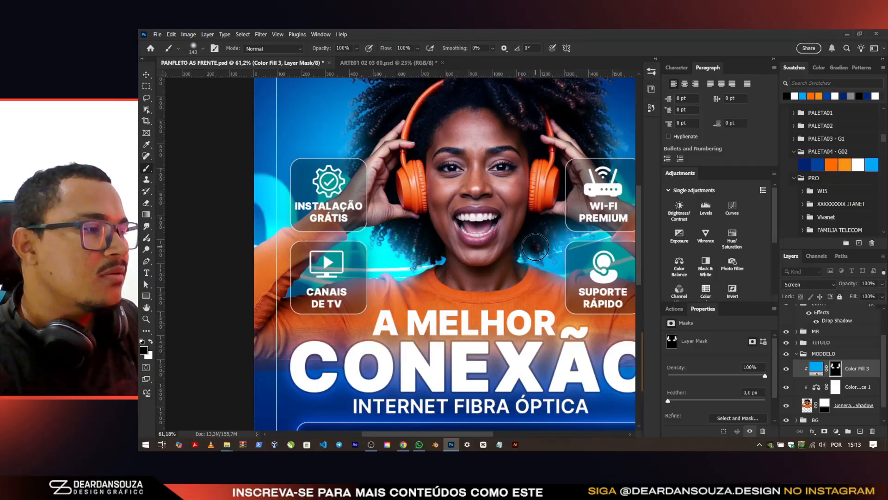
scroll(337, 265, "down", 1)
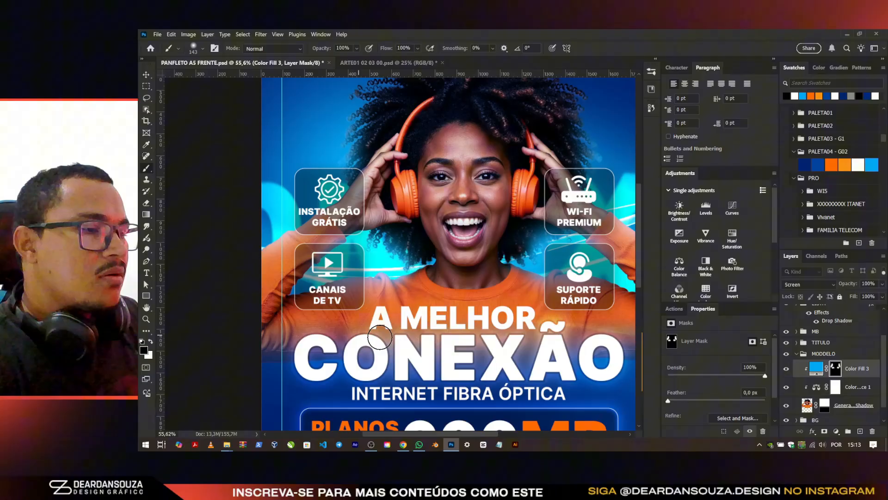
Step: Split the blue fill's underlying-layer Blend If black slider to 0 / 97 and apply the blending options
double_click(854, 367)
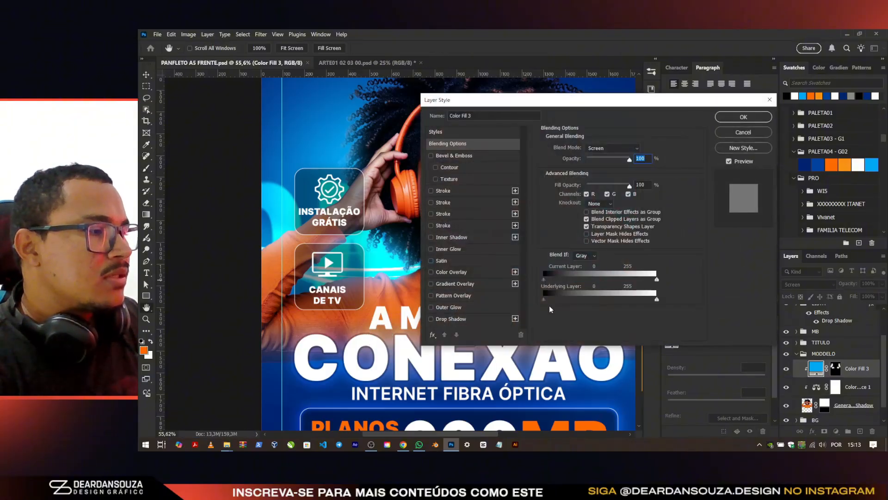
left_click_drag(546, 298, 575, 304)
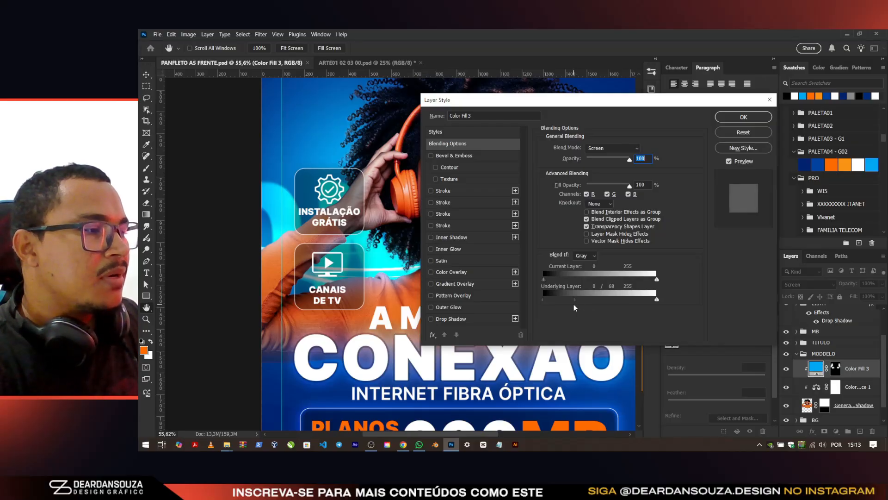
left_click_drag(549, 302, 579, 301)
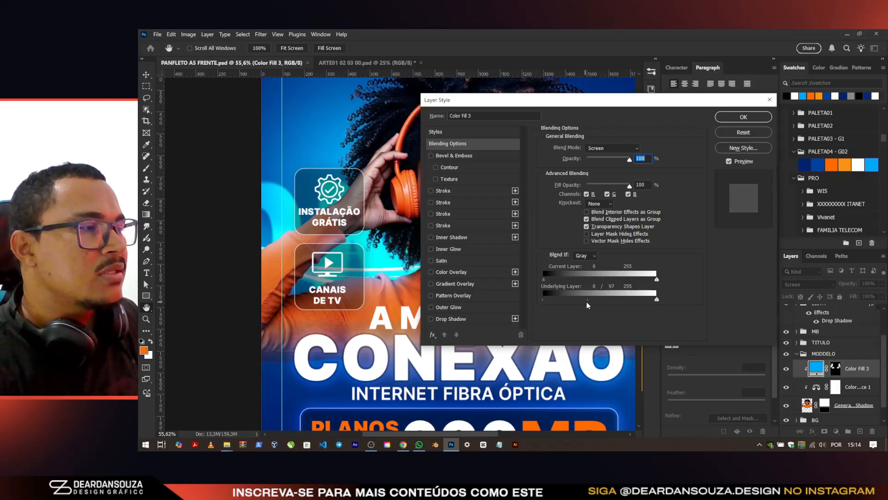
left_click(743, 117)
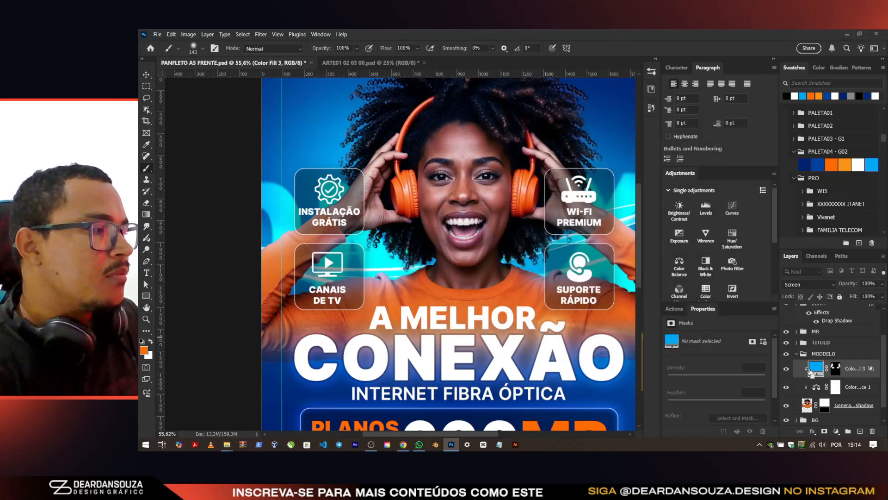
Step: Hide and reshow the blue fill layer to compare its effect on the model, and save the document
left_click(787, 368)
left_click(787, 369)
key("ctrl+s")
scroll(792, 352, "down", 4)
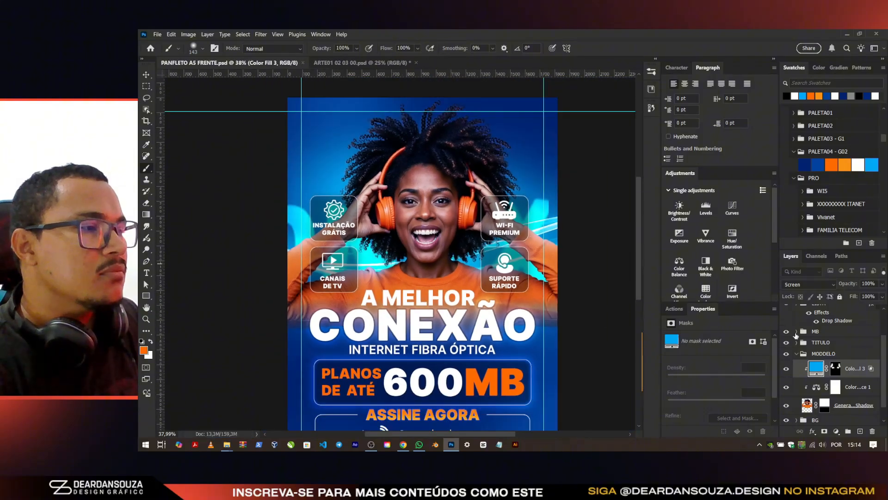
Step: Collapse the MODDELO group, select the FUNDO CONTATO group, save the document and review the whole flyer
left_click(824, 343)
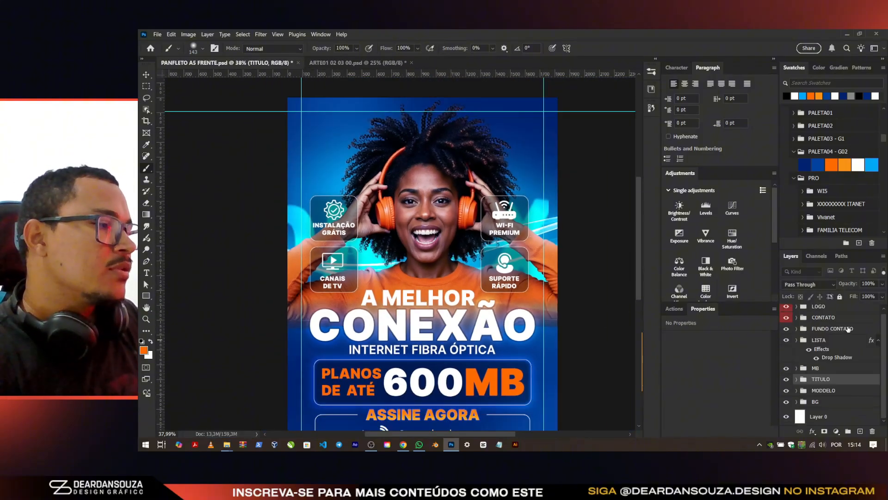
left_click(848, 329)
key("ctrl+s")
scroll(294, 182, "down", 4)
scroll(416, 257, "down", 2)
scroll(372, 240, "up", 2)
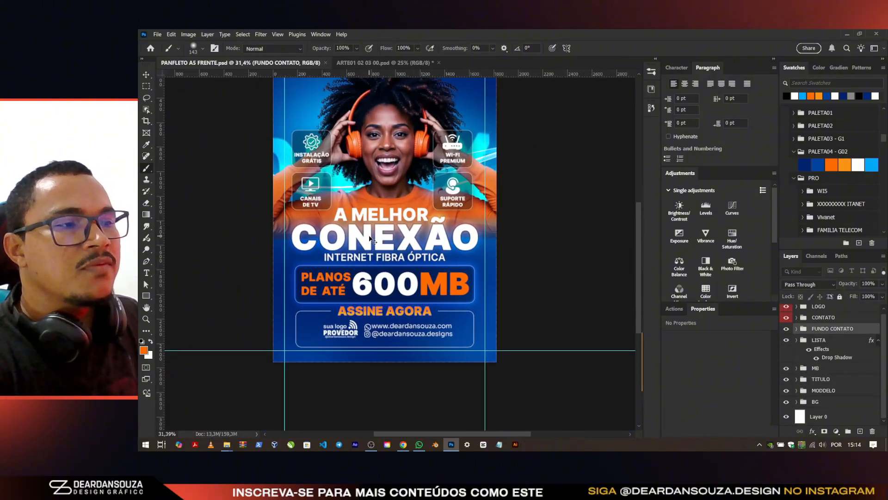
scroll(378, 219, "up", 2)
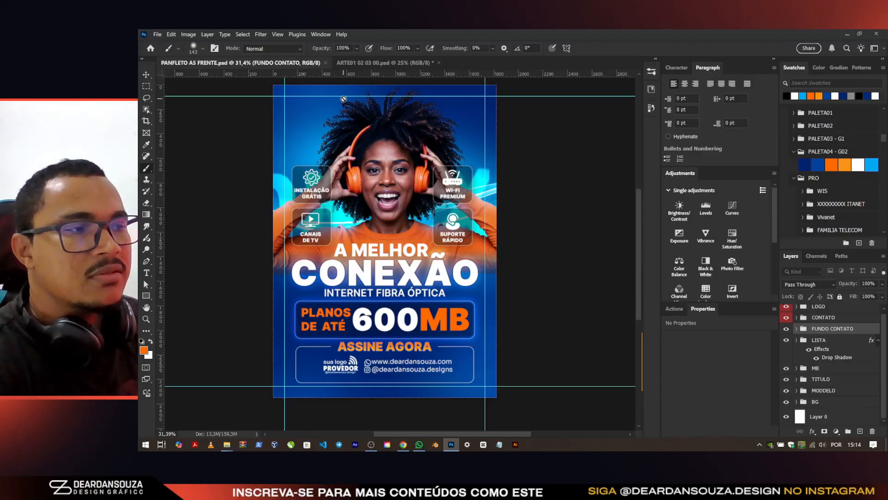
scroll(353, 140, "up", 1)
Step: Save a JPEG copy of the flyer as PANFLETO A5 FRENTE.jpg in the PANFLETO A5 folder
left_click(154, 29)
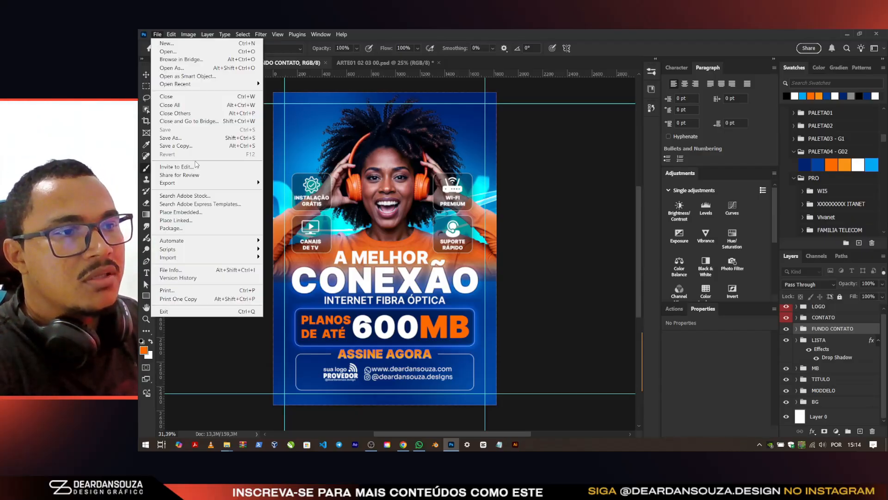
left_click(185, 139)
left_click(315, 337)
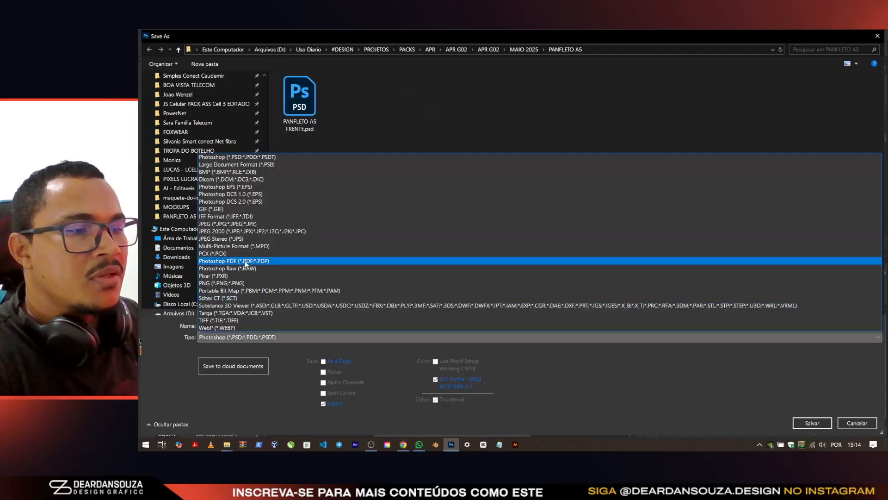
left_click(260, 230)
left_click(813, 423)
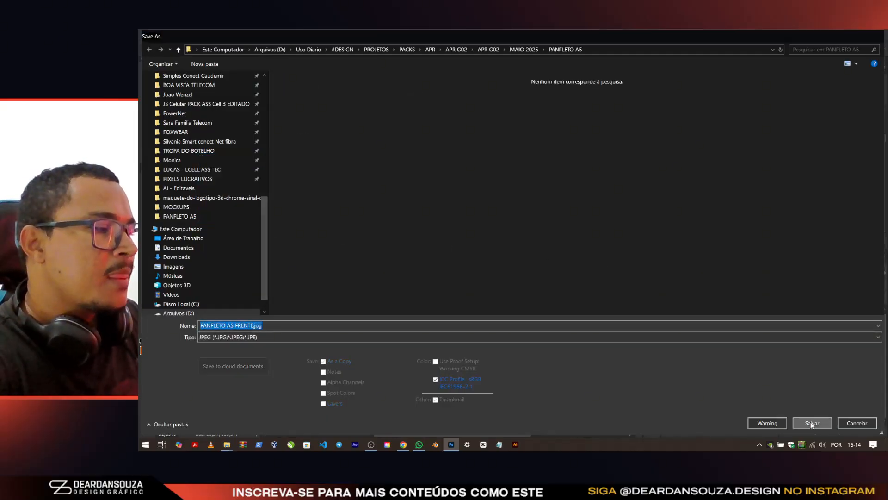
left_click(625, 199)
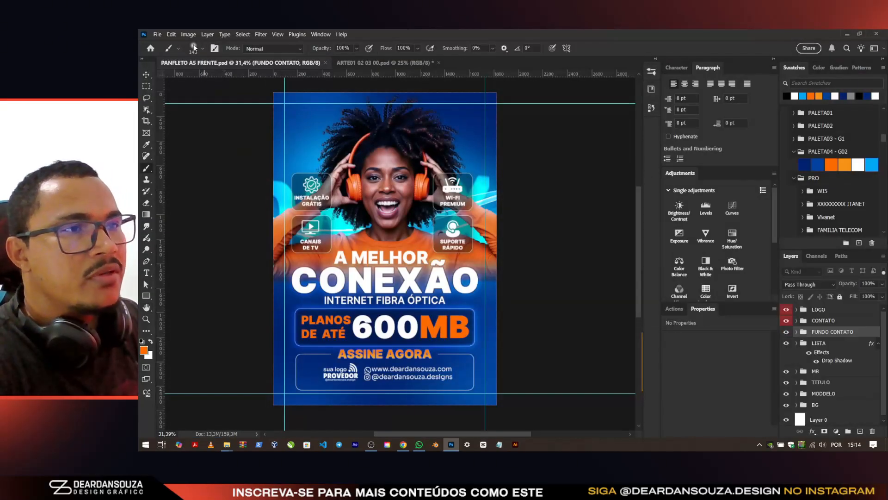
Step: Save the front flyer as a new document named PANFLETO A5 VERSO.psd in the PANFLETO A5 folder
left_click(154, 34)
left_click(184, 136)
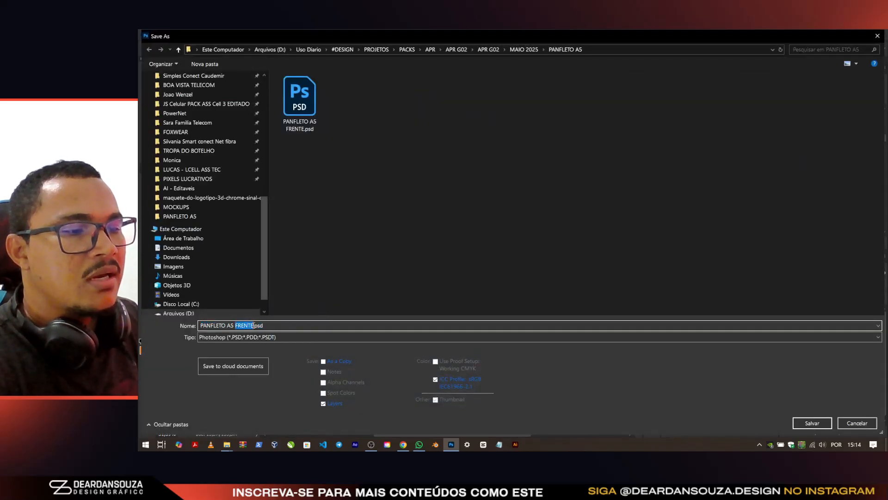
type("VERS")
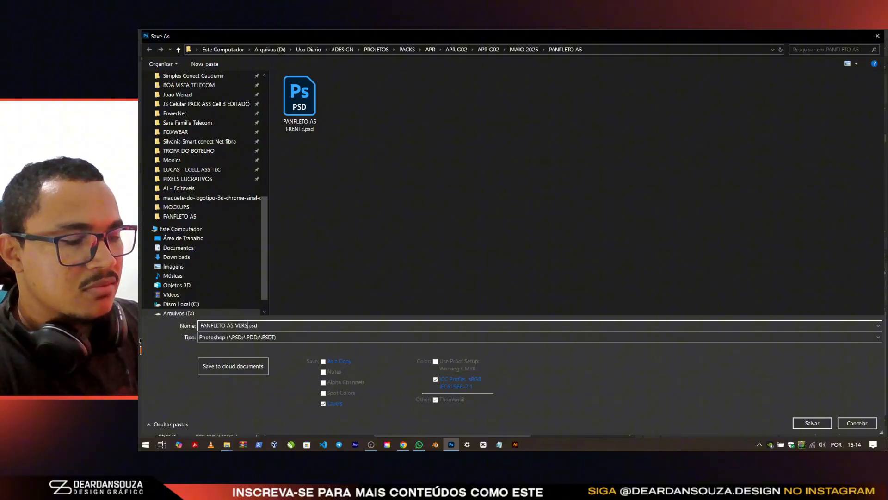
type("O")
key("Return")
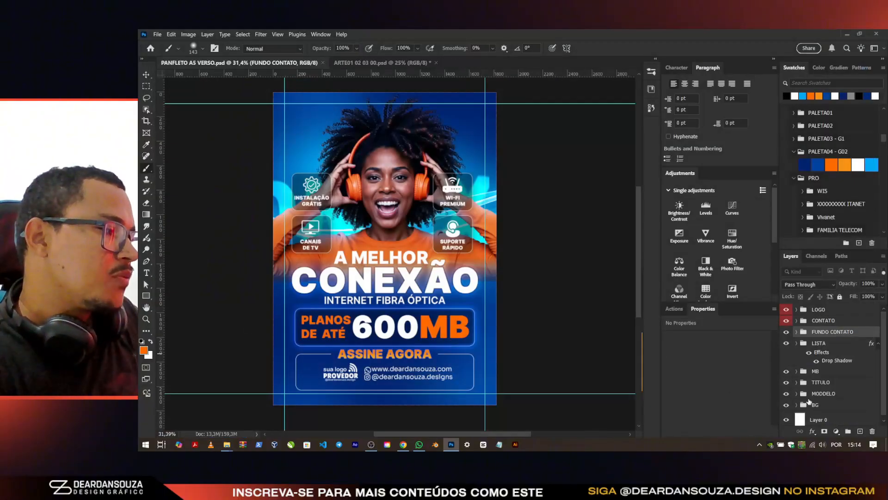
Step: Delete the MODDELO group from the back-side flyer
left_click(832, 394)
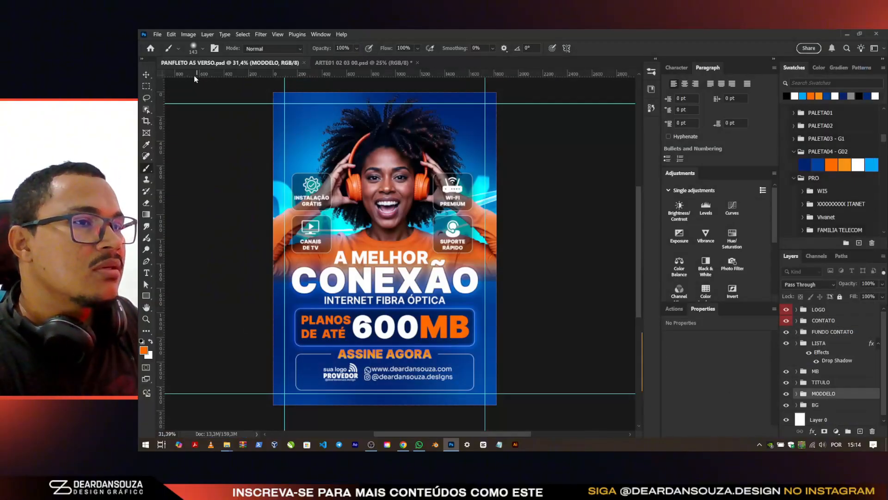
left_click(149, 74)
key("Delete")
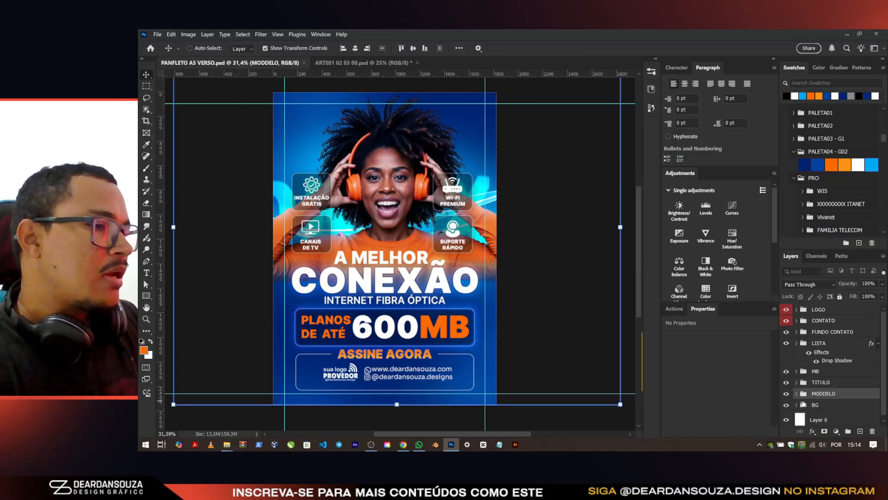
Step: Move the large background CONEXÃO lettering up so it is partly cropped by the flyer's top edge
left_click(819, 343)
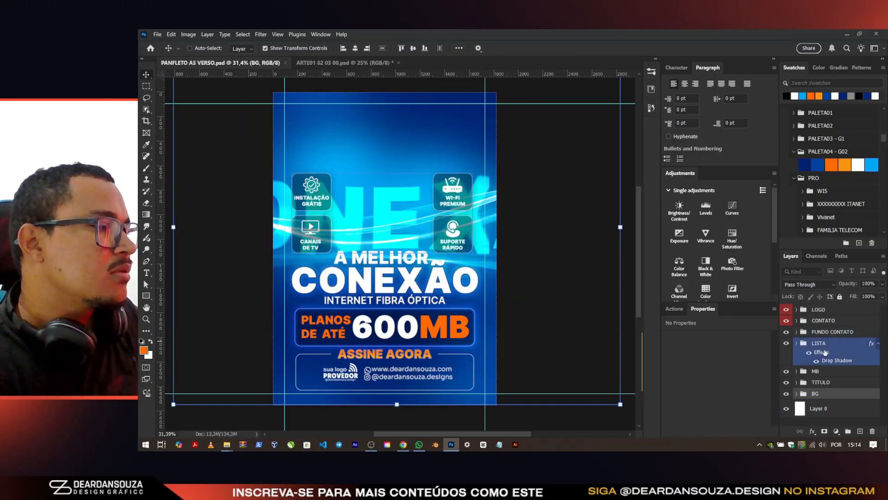
scroll(476, 266, "up", 1)
mouse_move(392, 218)
left_mouse_down()
mouse_move(414, 212)
mouse_move(401, 208)
left_mouse_up()
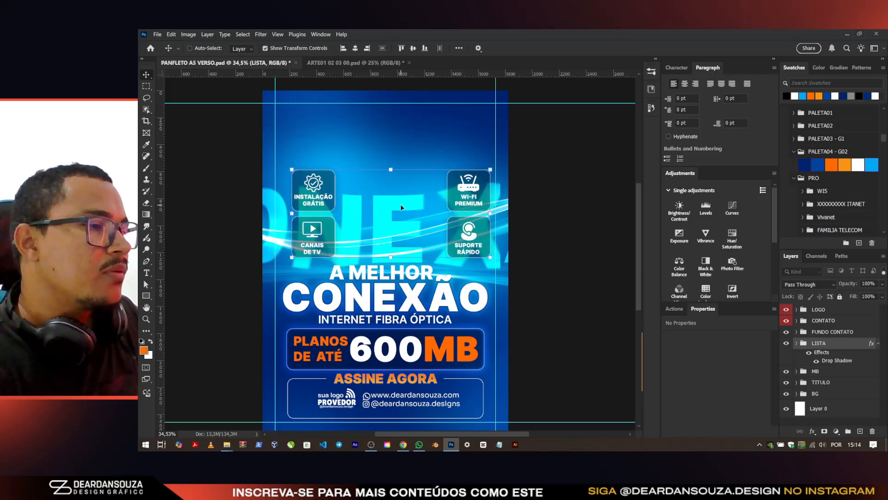
left_click(400, 208, "ctrl")
left_click_drag(382, 262, 375, 99)
Step: Move the light-effect streaks in the BG group down behind the PLANOS DE ATÉ 600MB box and save the document
left_click(415, 218, "ctrl")
scroll(416, 220, "down", 1)
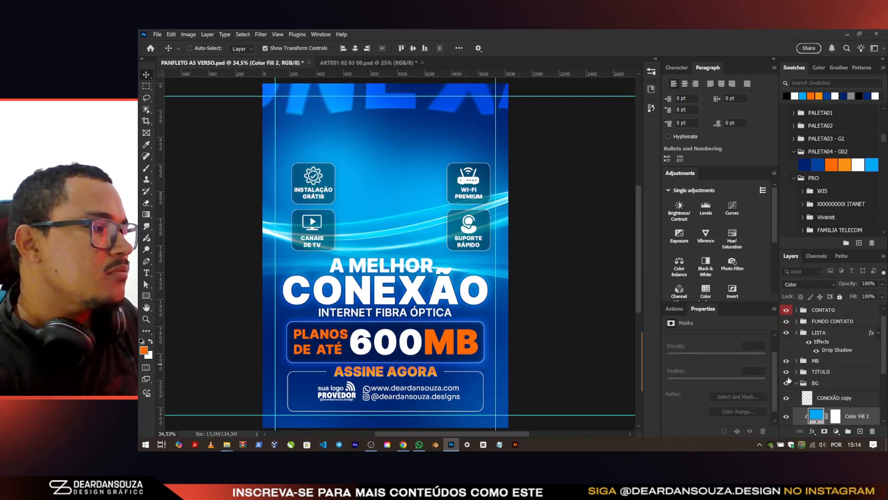
scroll(849, 388, "down", 2)
left_click(849, 384)
scroll(575, 254, "down", 1)
left_click_drag(575, 254, 570, 287)
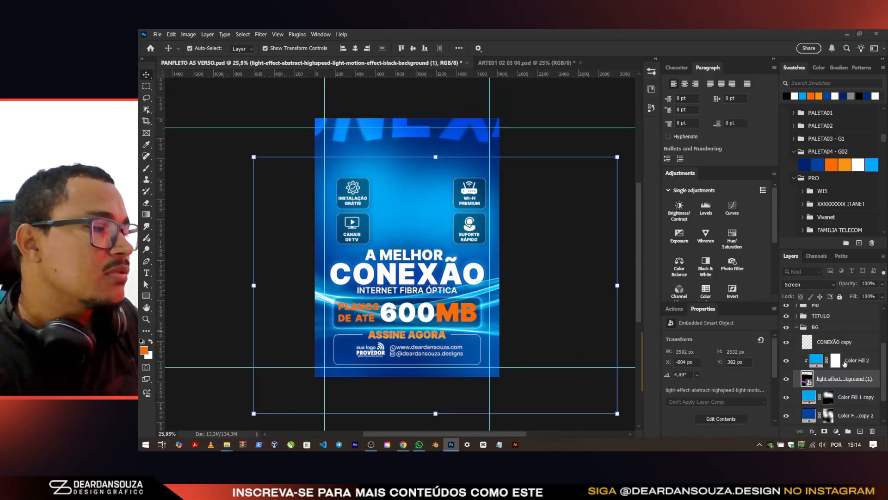
key("ctrl+s")
Step: Toggle the Color Fill 1 copy layer's visibility to examine which part of the background glow it produces
scroll(845, 365, "down", 2)
left_click(838, 365)
left_click(787, 361)
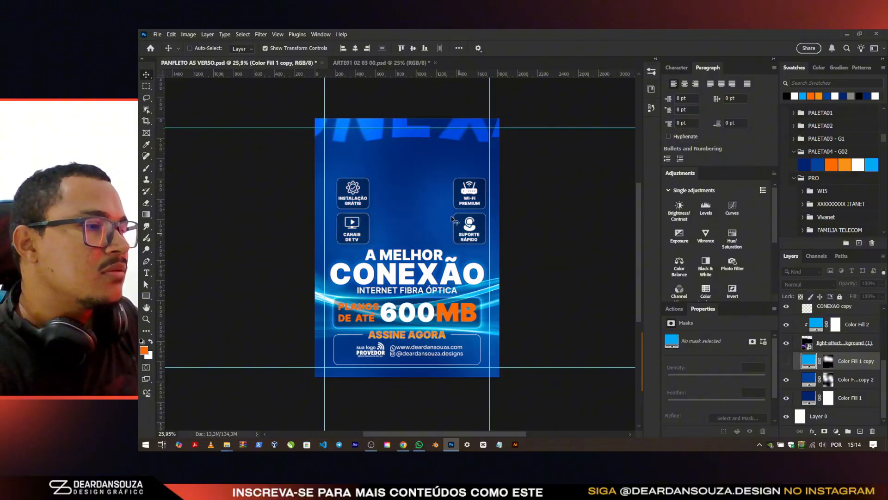
left_click(787, 362)
left_click(787, 363)
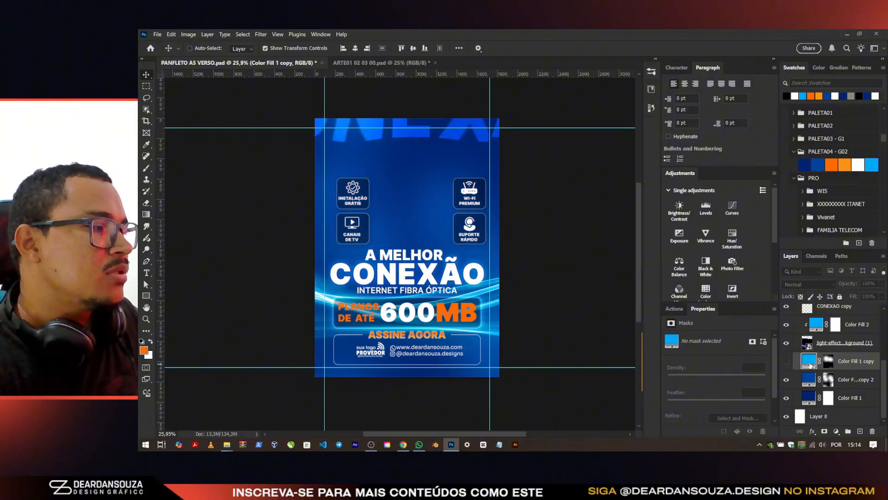
left_click(786, 362)
Step: Delete the Color Fill 1 copy layer's mask and replace it with a new all-black mask
left_click(828, 362)
key("Delete")
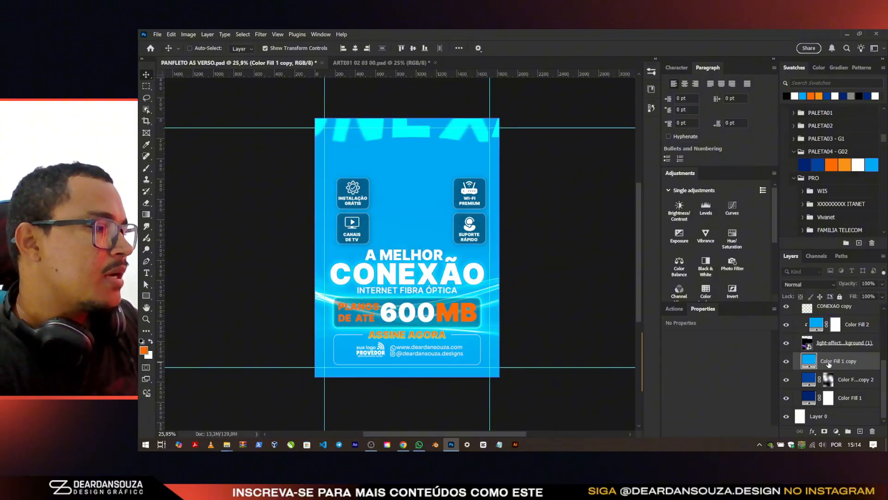
left_click(823, 431)
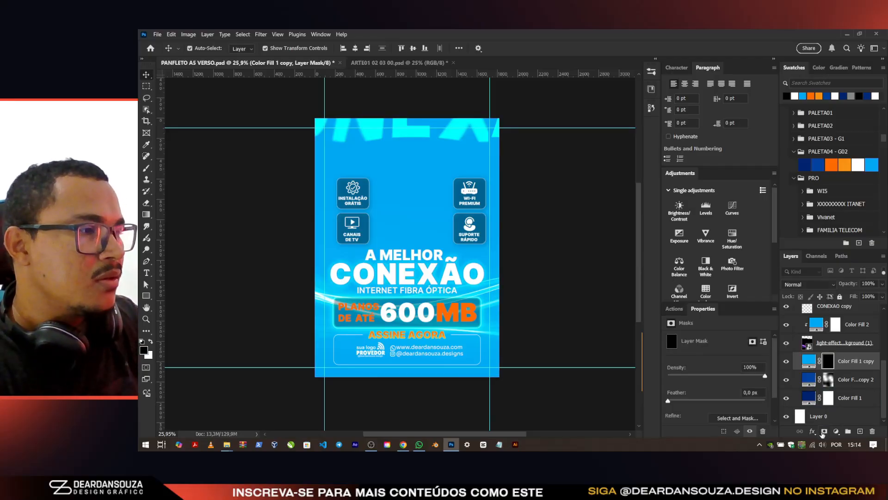
Step: Paint white on the Color Fill 1 copy mask along the flyer's left and right edges with a 1906 px soft brush, and save
key("b")
left_click_drag(425, 229, 528, 233)
scroll(528, 234, "down", 1)
key("x")
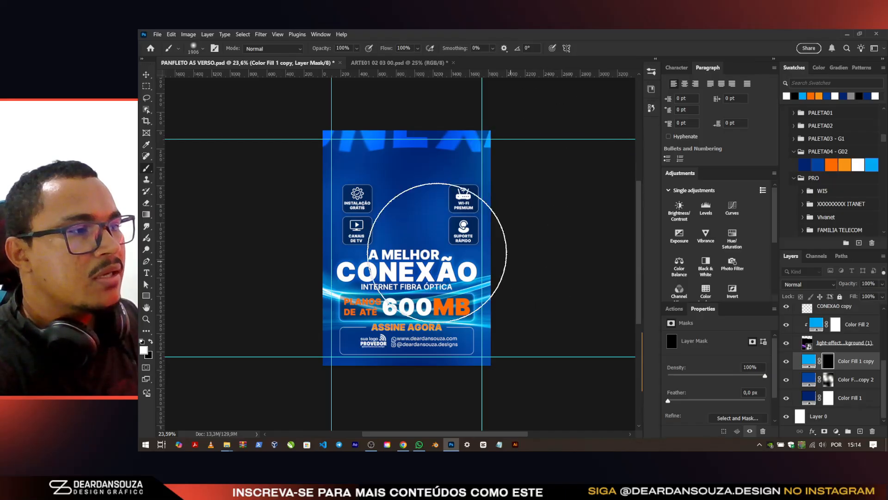
scroll(488, 287, "up", 3)
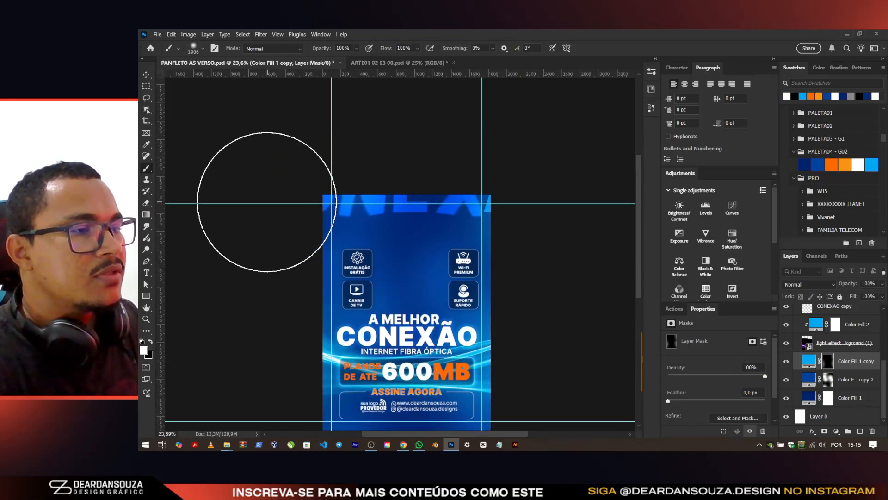
left_click(265, 202)
scroll(535, 208, "down", 3)
left_click(535, 252)
key("v")
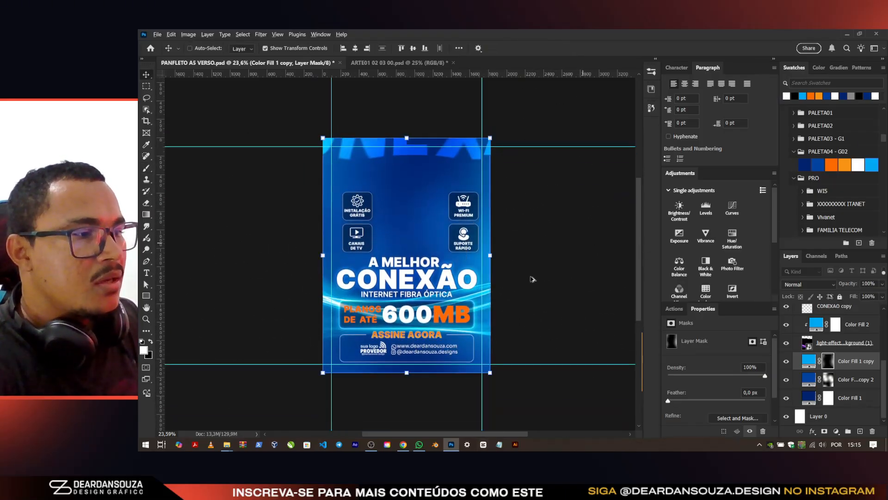
scroll(469, 279, "up", 2)
key("ctrl+s")
Step: Try to place a duplicate of the large background CONEXÃO lettering along the flyer's bottom edge
scroll(846, 361, "up", 3)
left_click(846, 381)
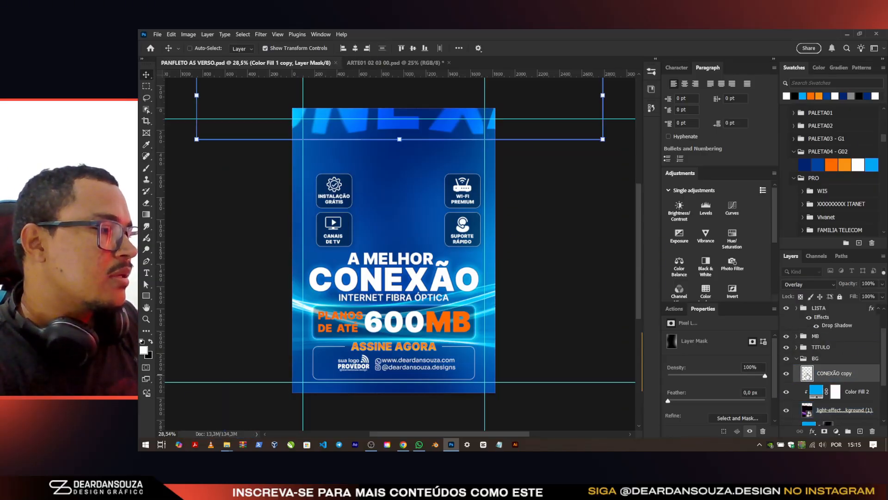
left_click_drag(545, 119, 507, 402)
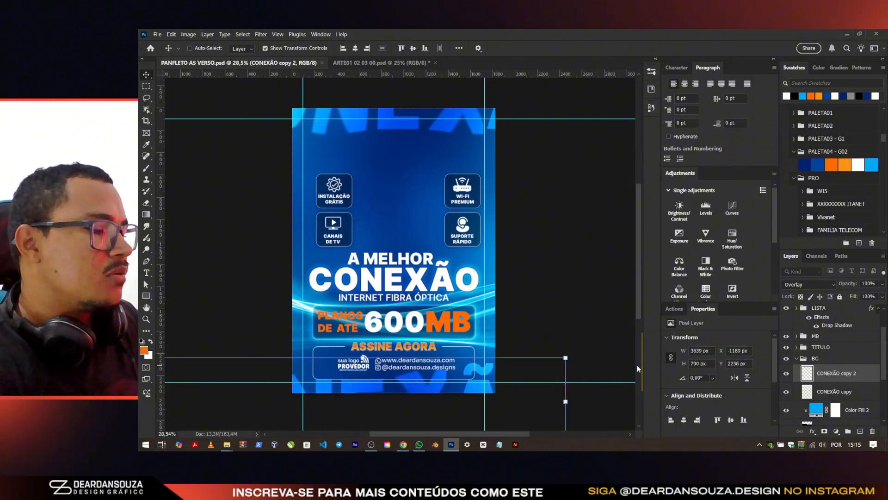
key("ctrl+z")
key("ctrl+s")
Step: Hide the LISTA group of service icons, shift it down over the title and price area, and save the document
left_click(457, 198, "ctrl")
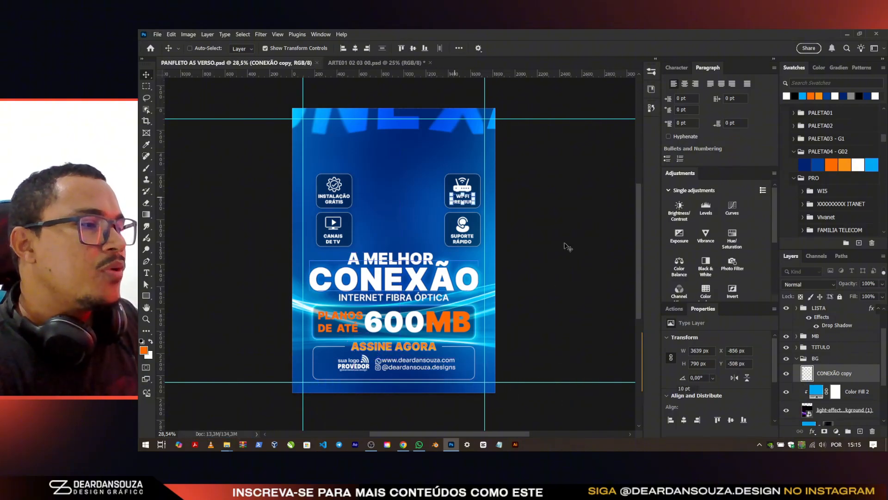
left_click(809, 343)
left_click(786, 344)
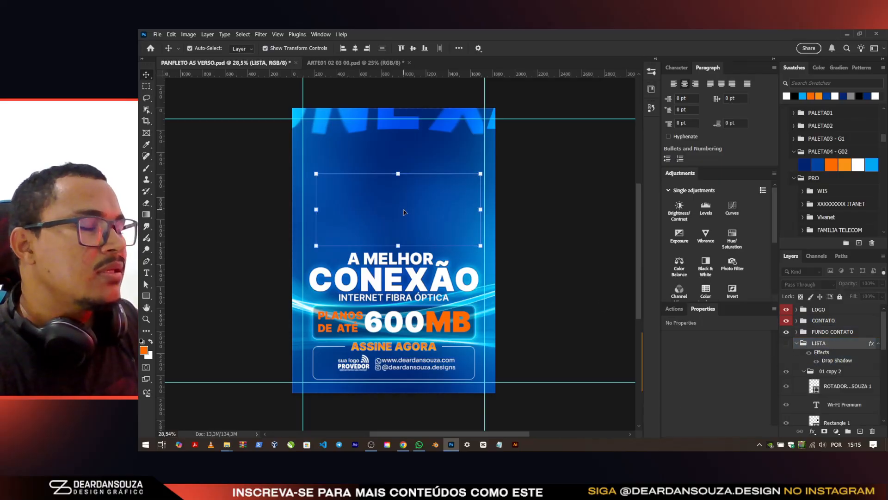
key("ctrl+s")
left_click_drag(404, 210, 406, 299)
key("ctrl+s")
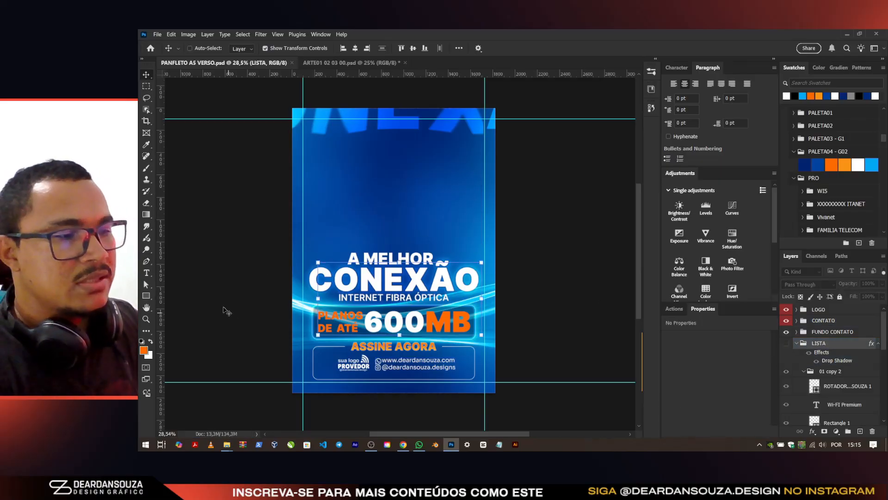
Step: Move the TITULO group to the top of the flyer, scale it to 72.46%, and centre it just below the top guide
scroll(426, 276, "up", 1)
left_click(427, 277)
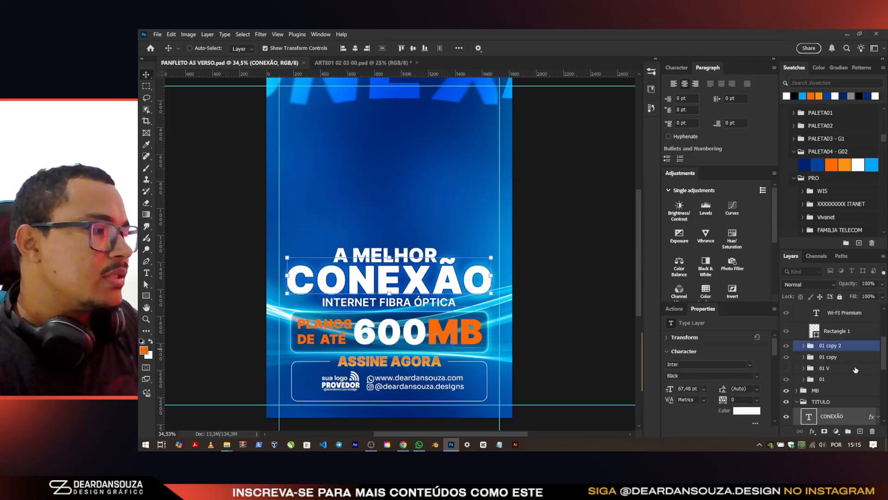
left_click(821, 401)
left_click_drag(444, 287, 463, 125)
left_click(494, 126)
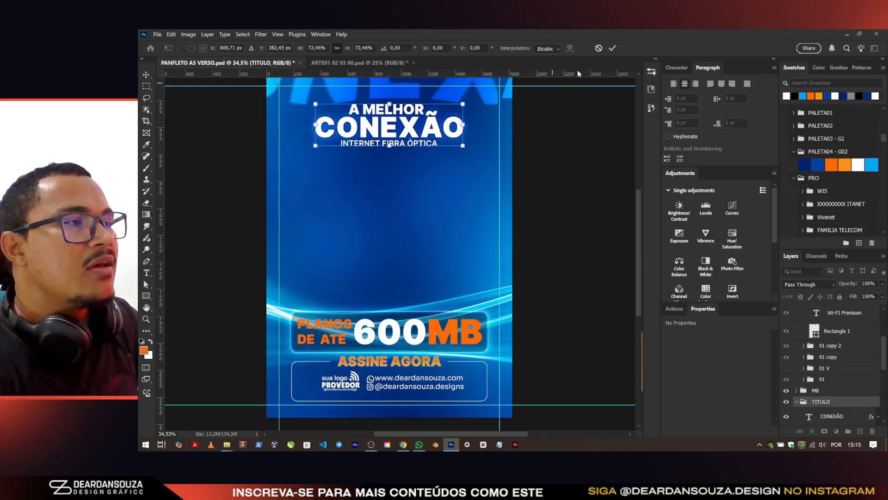
left_click(612, 49)
scroll(393, 185, "up", 3)
left_click_drag(401, 189, 401, 175)
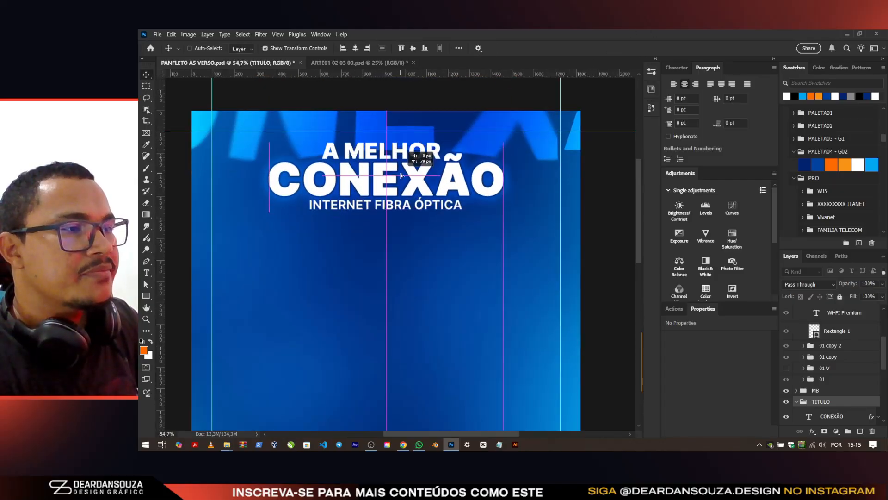
Step: Copy "Confira nossos planos" from the VERSO text in the LEGENDAS G02 Google Doc and replace the title's CONEXÃO with it in Photoshop
key("alt+Tab")
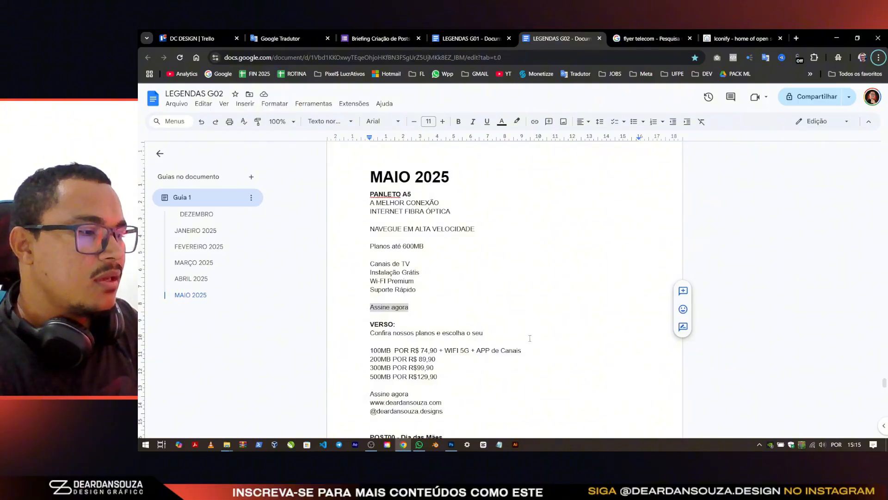
left_click_drag(529, 339, 374, 338)
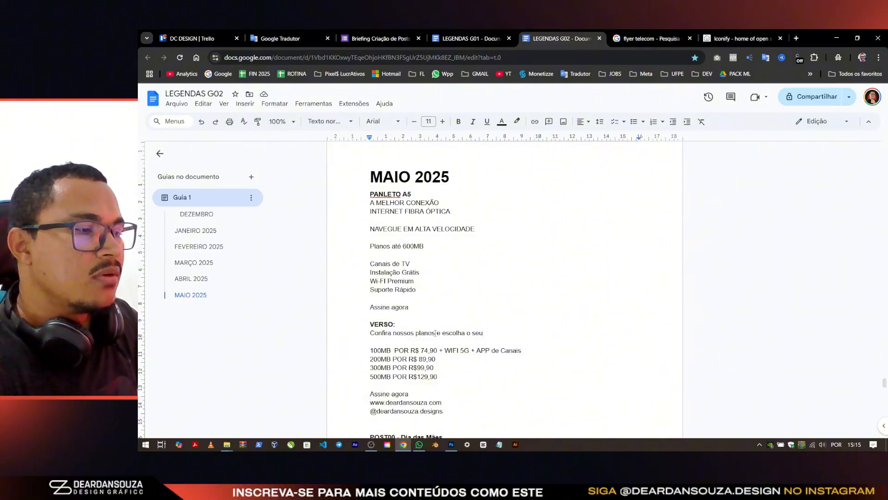
key("alt+Tab")
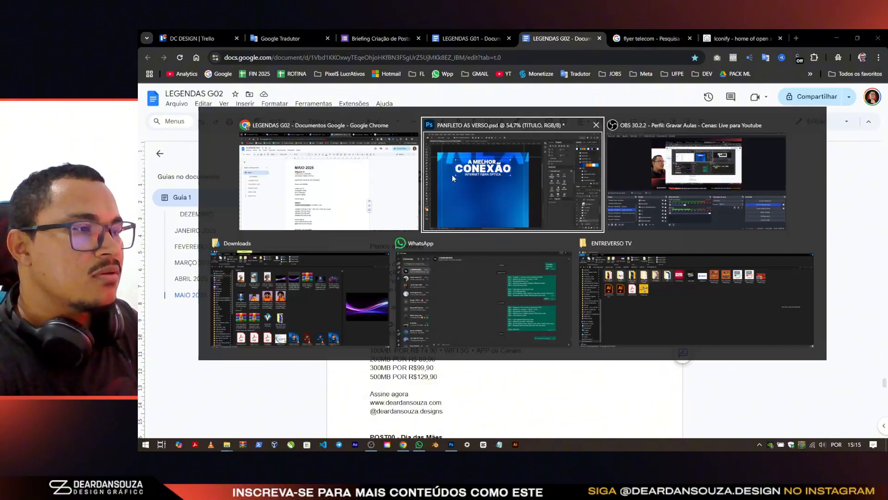
double_click(409, 180)
type("CONFIRA NOSSOS PLANOS")
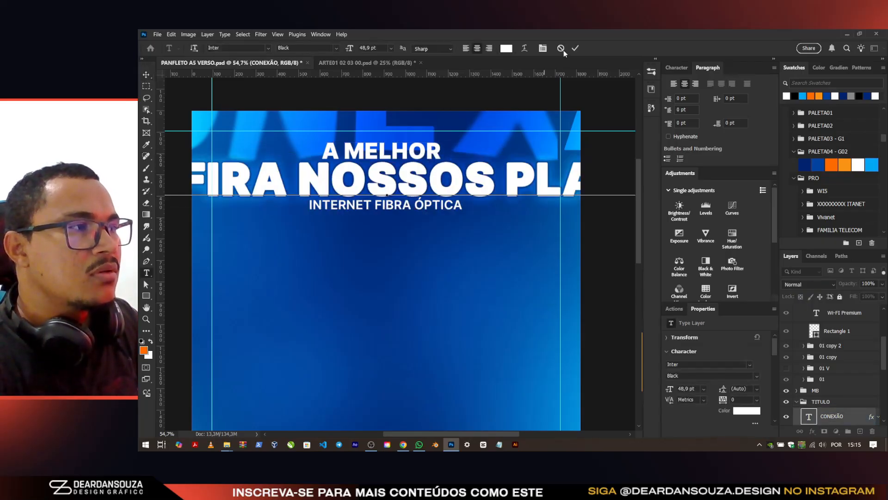
left_click(576, 48)
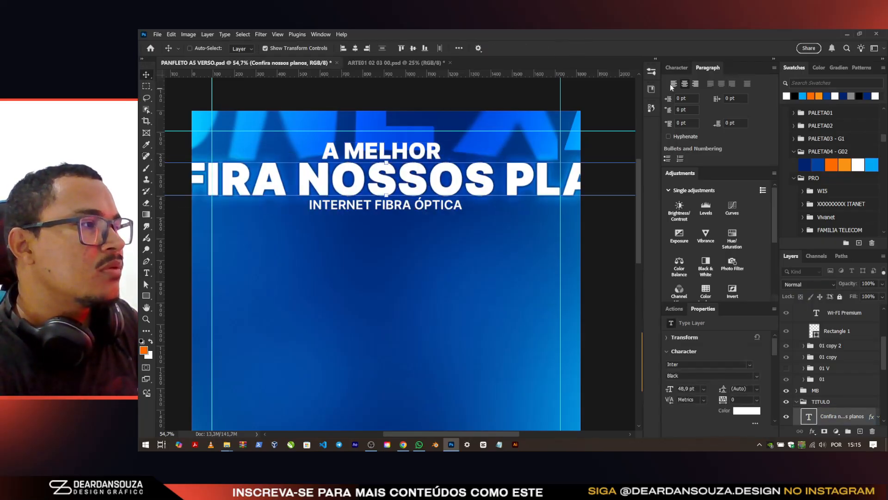
Step: Set the "Confira nossos planos" text size to 22 pt and move the line up beneath A MELHOR
left_click(675, 68)
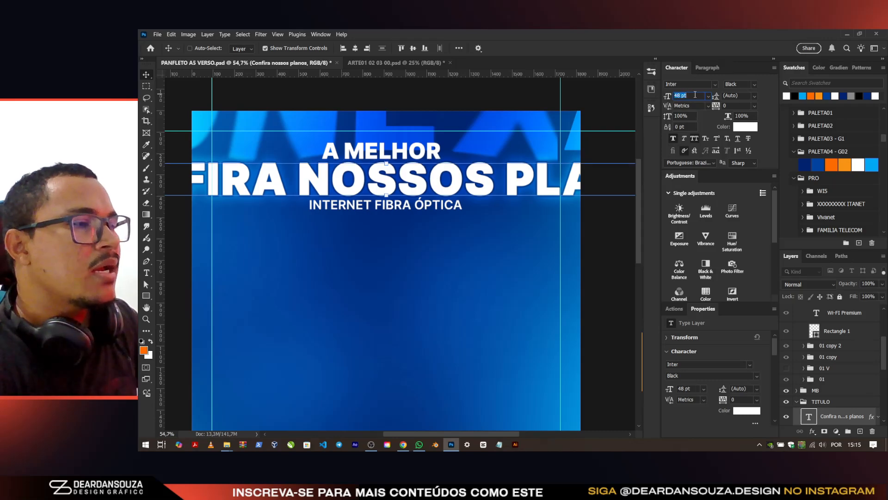
left_click_drag(695, 93, 696, 94)
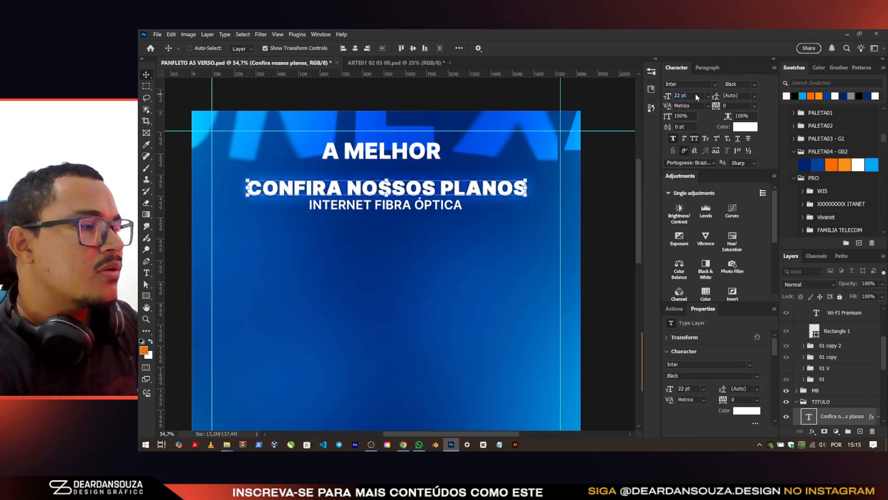
left_click_drag(478, 191, 457, 179)
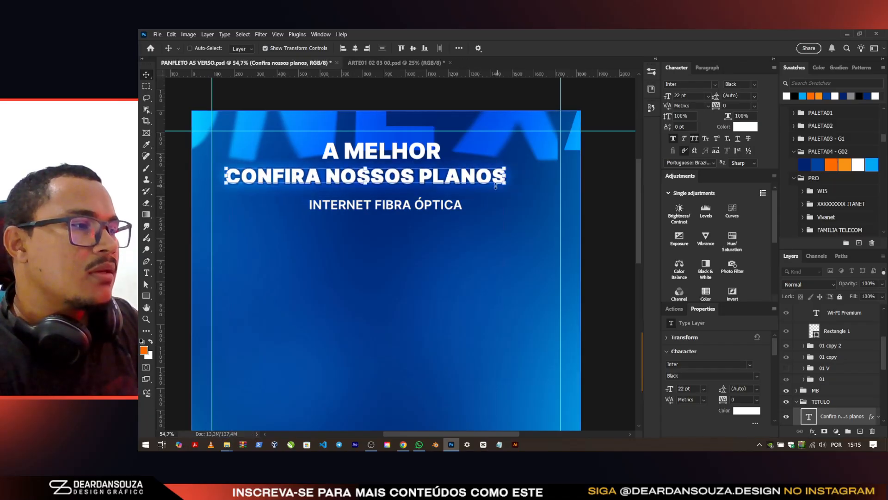
Step: Shorten the headline line to "nossos planos" and scale it up to 162.39%
double_click(419, 182)
left_click_drag(325, 178, 140, 176)
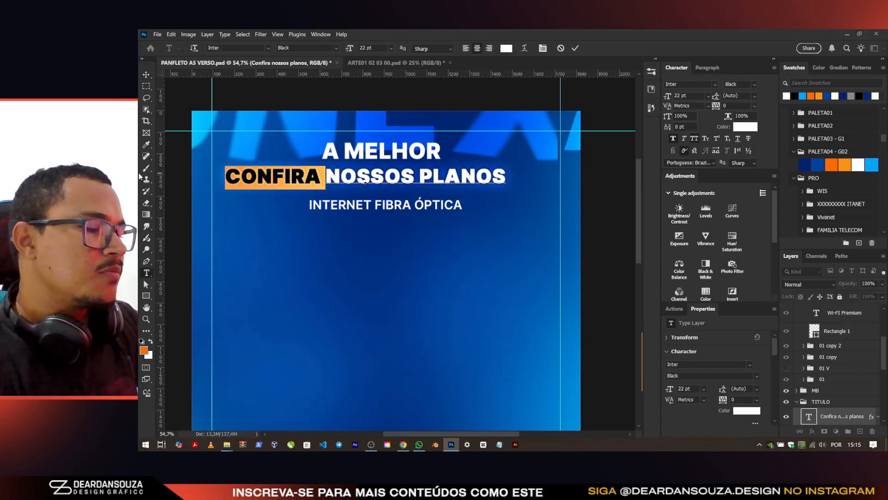
key("BackSpace")
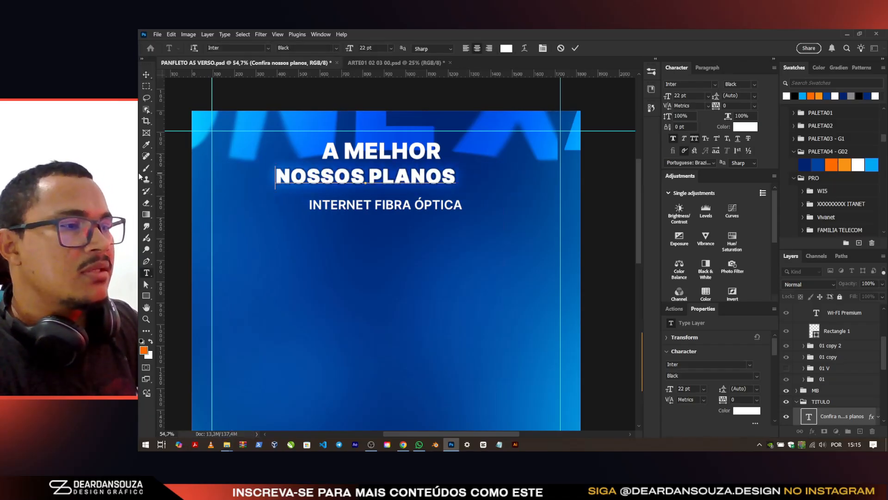
left_click(575, 49)
left_click(458, 177)
left_click_drag(457, 180, 491, 180)
left_click(612, 47)
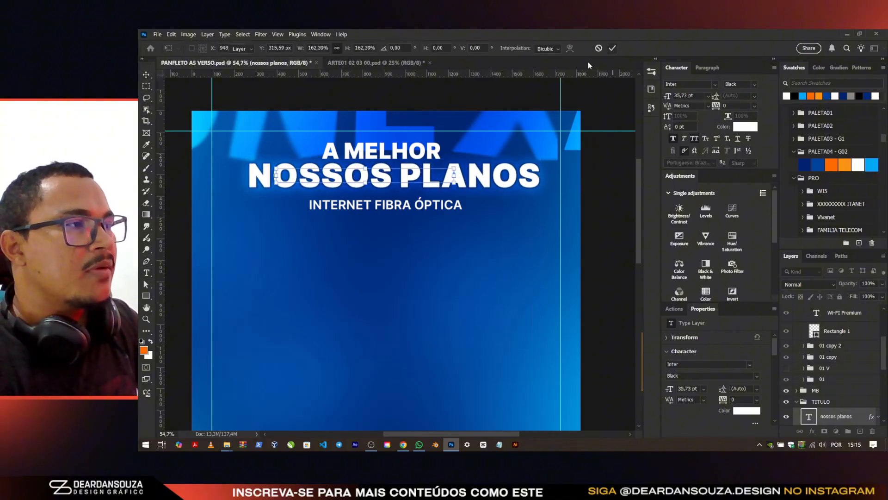
Step: Centre the NOSSOS PLANOS line horizontally and replace the A MELHOR text above it with CONHEÇA
left_click(355, 48)
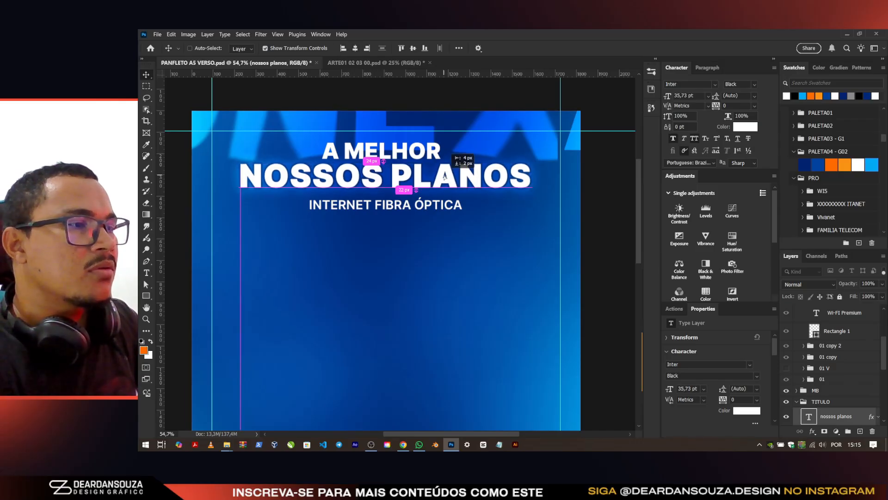
left_click(402, 155, "ctrl")
double_click(402, 153)
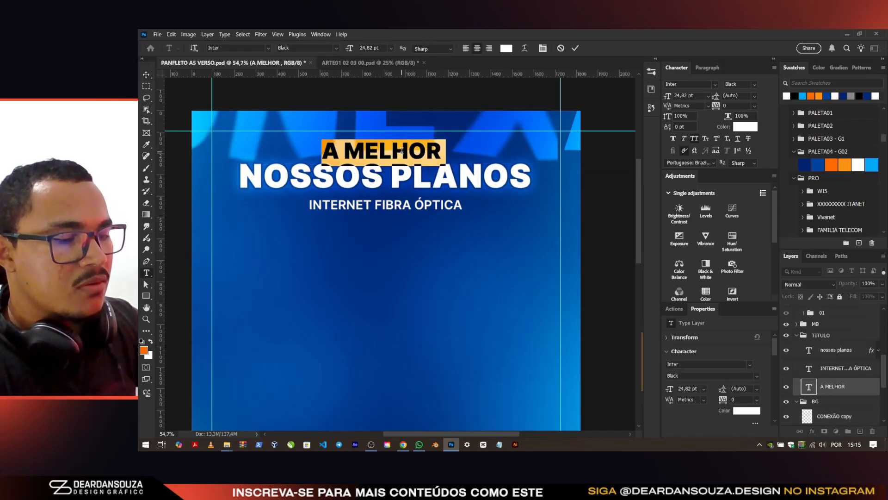
type("CONHEÇA")
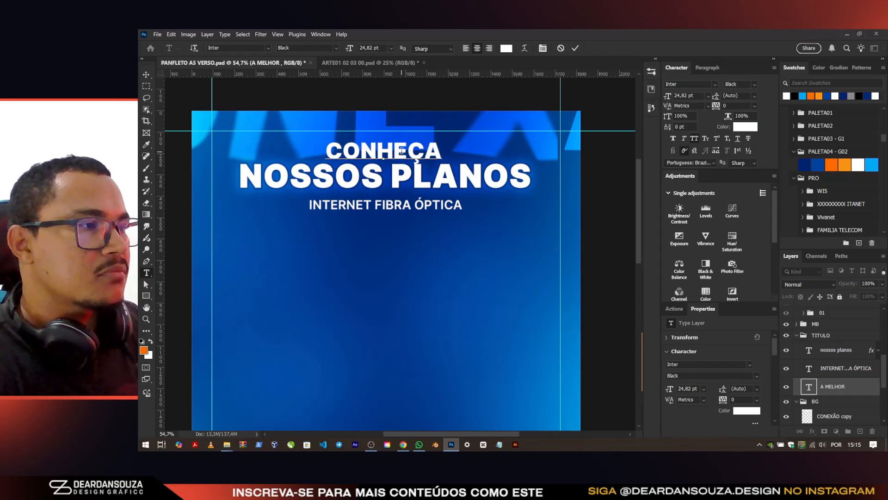
left_click(574, 48)
Step: Check the VERSO wording in the LEGENDAS G02 Google Doc and replace INTERNET FIBRA ÓPTICA in Photoshop with E ESCOLHA O SEU
key("alt+Tab")
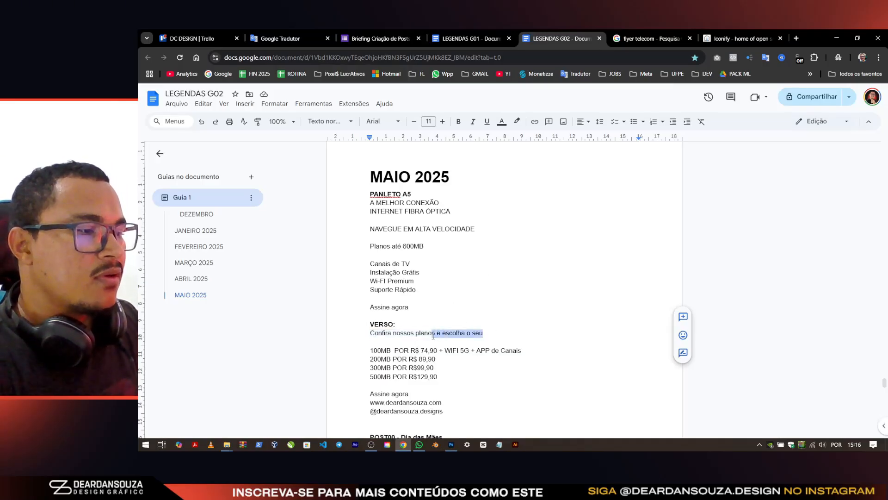
key("alt+Tab")
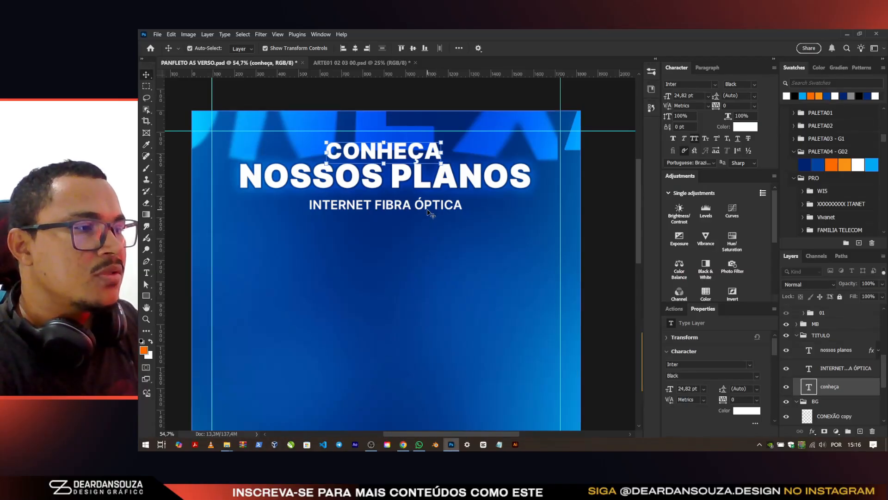
left_click(428, 213)
left_click(427, 209)
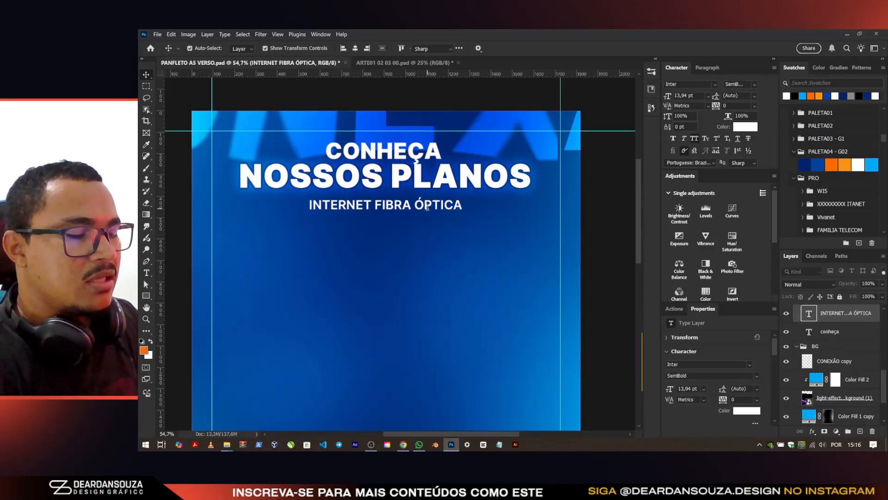
double_click(427, 208)
type("E ESCOLHA O SEU")
left_click(575, 50)
key("v")
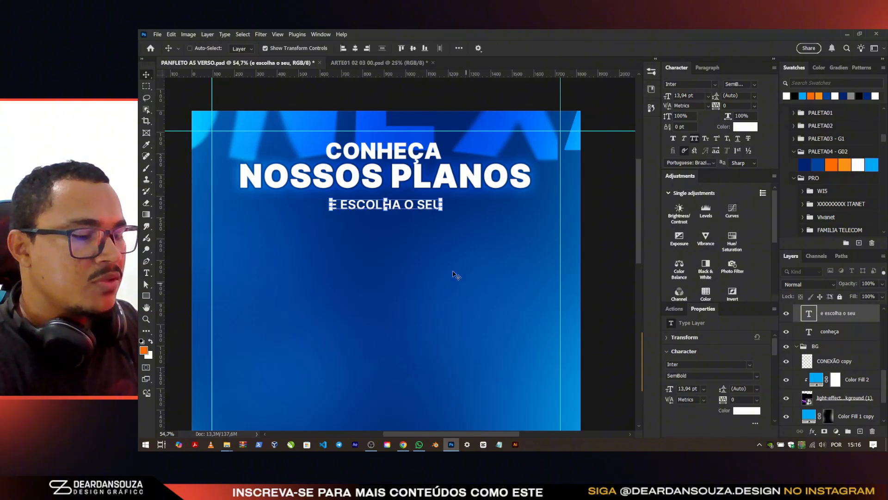
Step: Replace SEU in the line under the headline so it reads E ESCOLHA O MELHOR PARA VOCÊ!
scroll(419, 202, "up", 4)
double_click(419, 202)
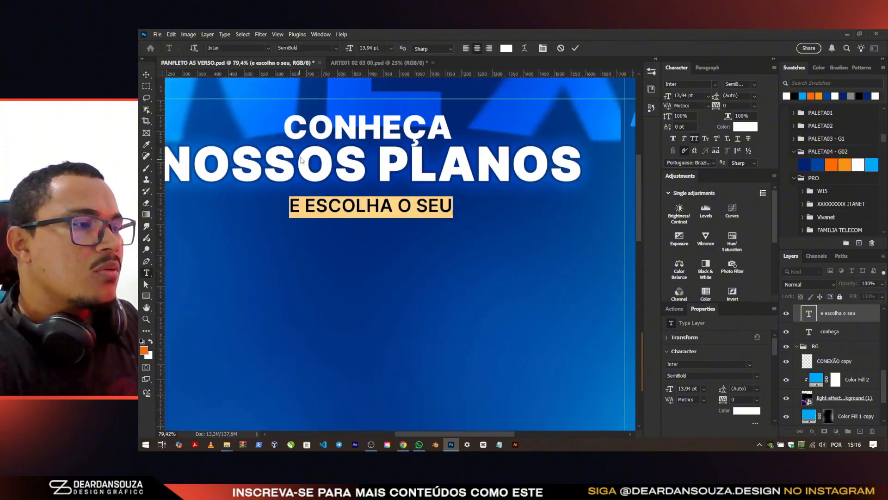
left_click(412, 206)
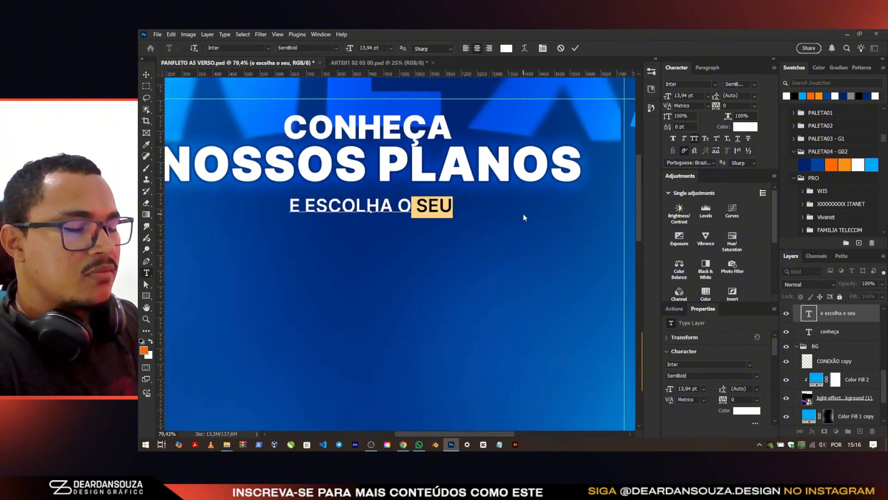
key("BackSpace")
type("MELHOR ")
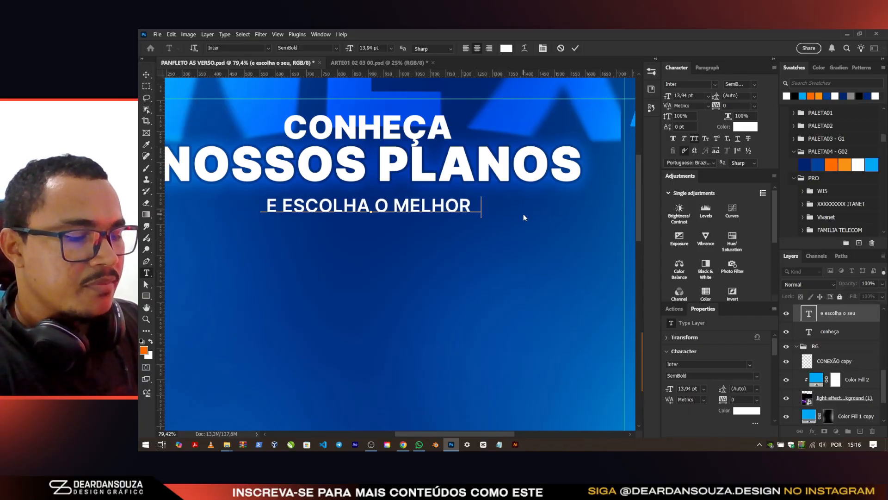
type("PARA VOCÊ!")
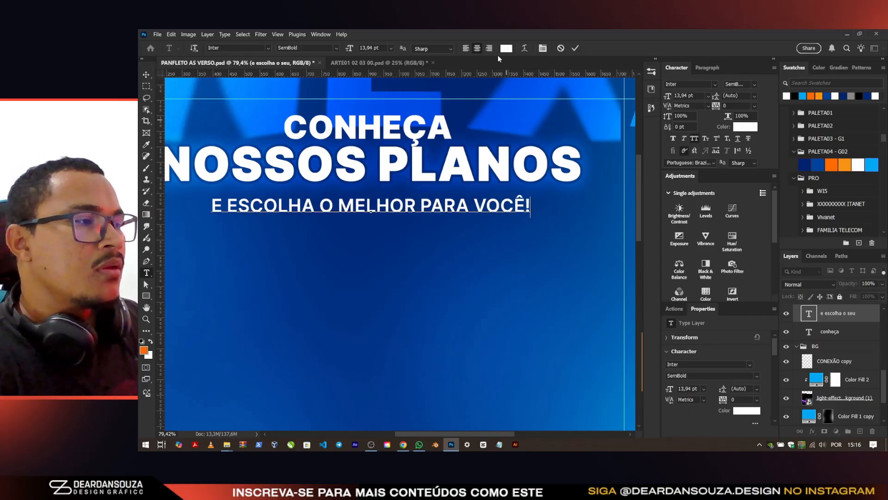
left_click(575, 48)
key("v")
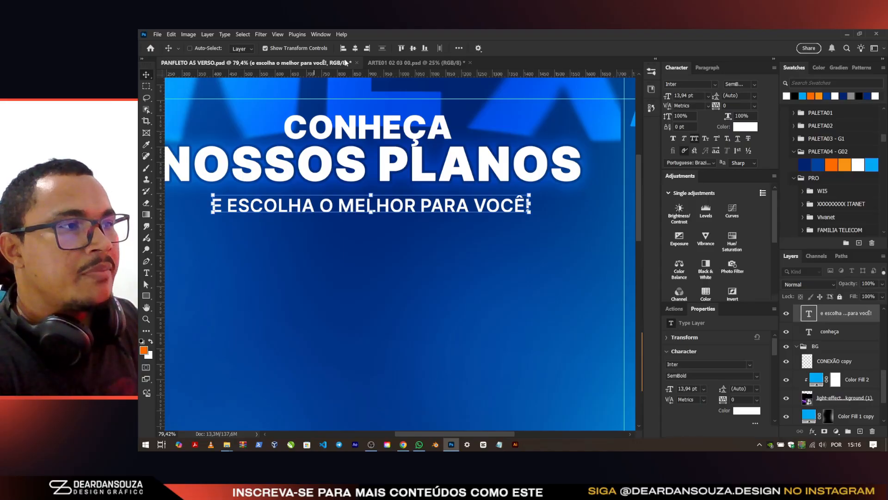
Step: Move the E ESCOLHA O MELHOR PARA VOCÊ! line and CONHEÇA slightly up to even out the spacing around NOSSOS PLANOS
left_click_drag(428, 210, 428, 202)
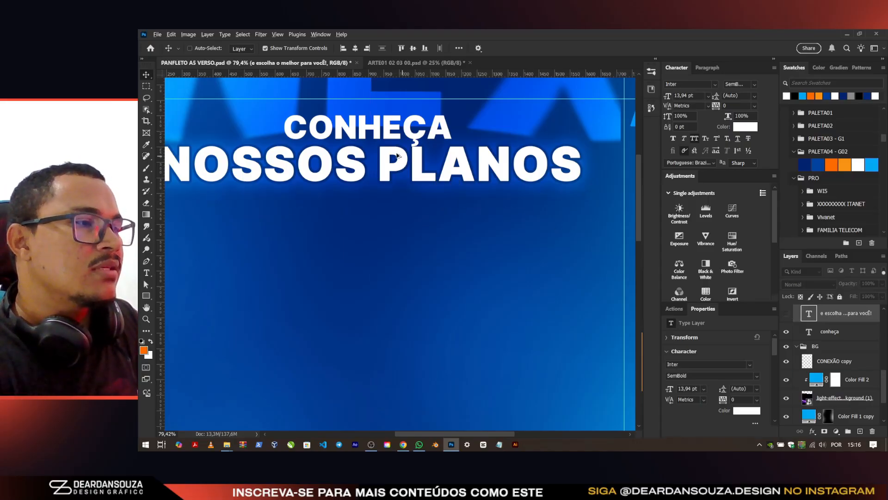
scroll(397, 155, "down", 1)
left_click(405, 130, "ctrl")
scroll(406, 129, "up", 3)
left_click_drag(412, 149, 410, 138)
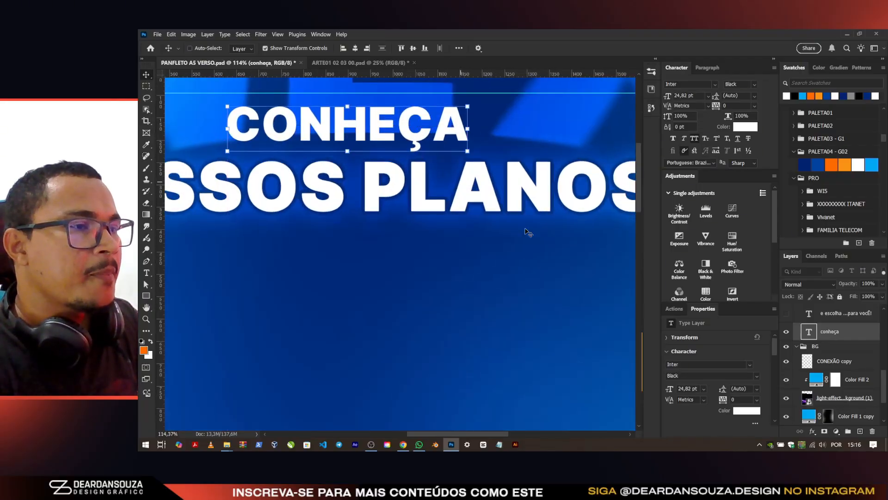
scroll(831, 324, "up", 3)
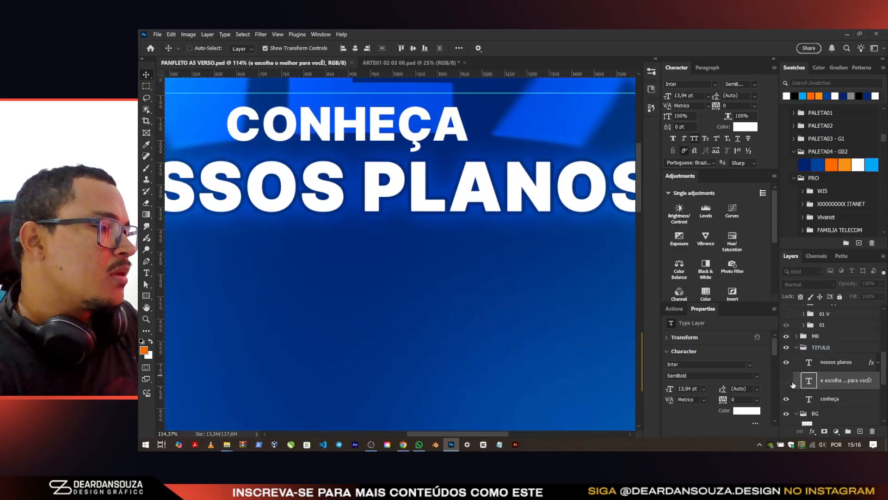
left_click(786, 380)
Step: Centre the TITULO group horizontally on the flyer and save the file
left_click(796, 351)
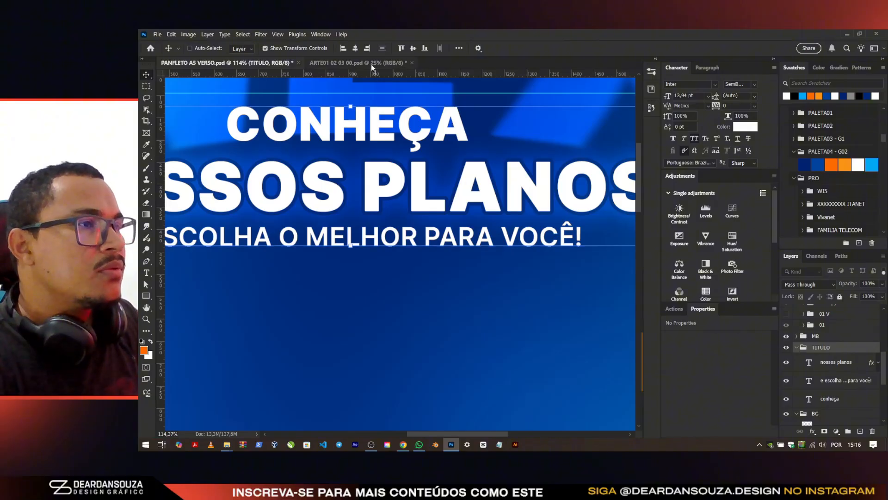
left_click(354, 49)
scroll(396, 194, "down", 4)
left_click_drag(407, 254, 395, 186)
key("ctrl+s")
Step: Move the MB group with its 600MB box up directly beneath the headline and save the file
left_click(468, 369, "ctrl")
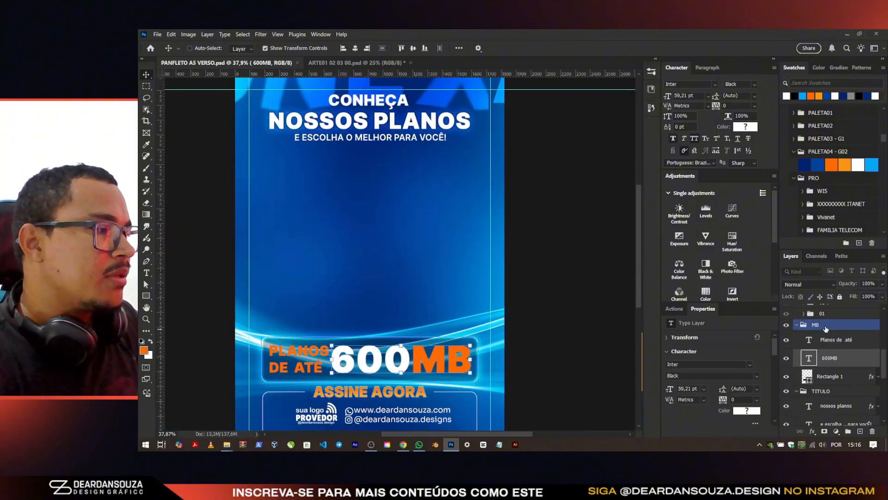
left_click(824, 327)
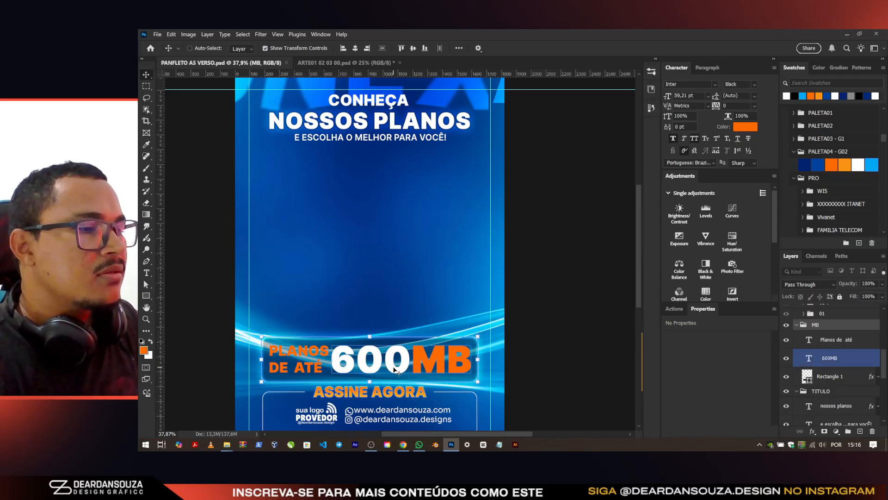
left_click_drag(390, 362, 390, 172)
scroll(390, 171, "up", 1)
scroll(390, 170, "up", 2)
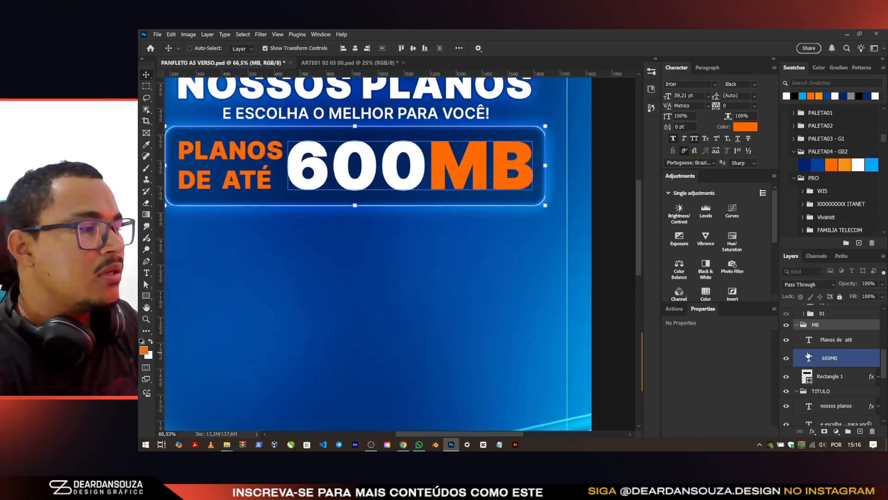
left_click(838, 344)
left_click(837, 376)
key("ctrl+s")
scroll(545, 125, "up", 2)
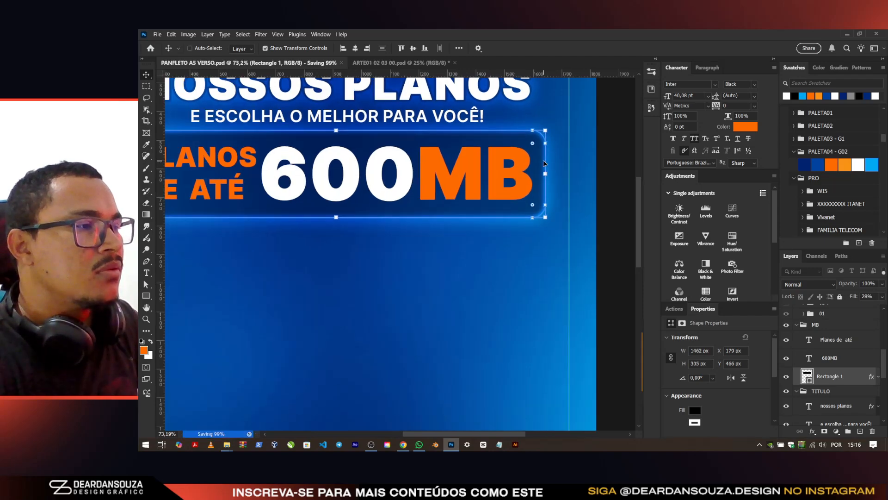
Step: Move the 600MB text to the left end of its box and shorten it to 600
left_click(394, 178, "ctrl")
left_click_drag(387, 181, 644, 173)
double_click(502, 168)
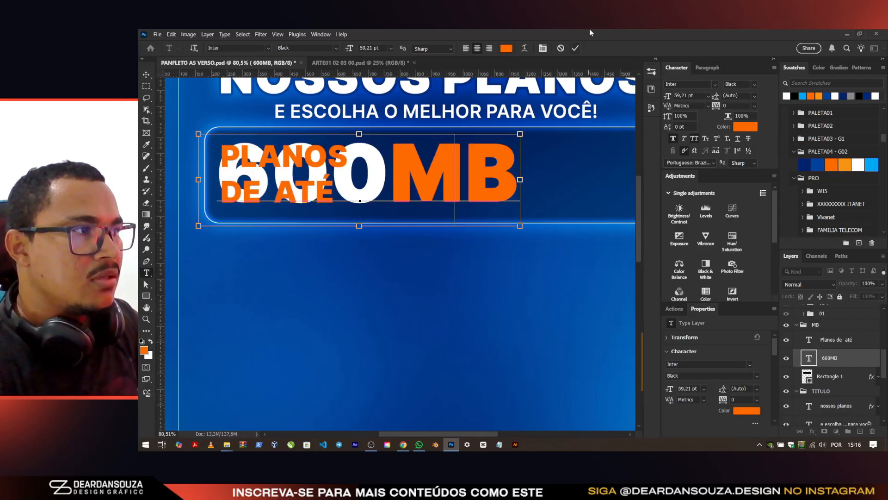
key("BackSpace")
left_click(575, 48)
key("v")
Step: Duplicate the 600 text, change the copy to an orange MB, and scale it down beside the number
left_click_drag(353, 183, 509, 178)
double_click(513, 172)
type("MB")
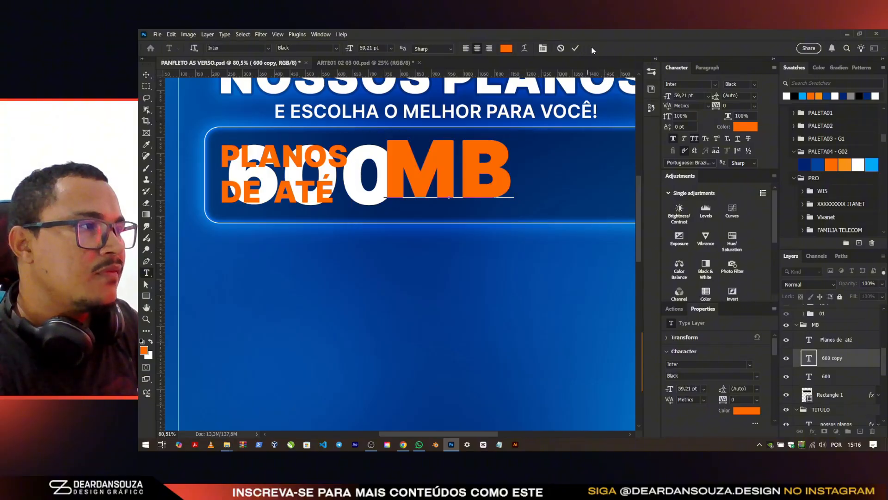
left_click(575, 48)
key("ctrl+t")
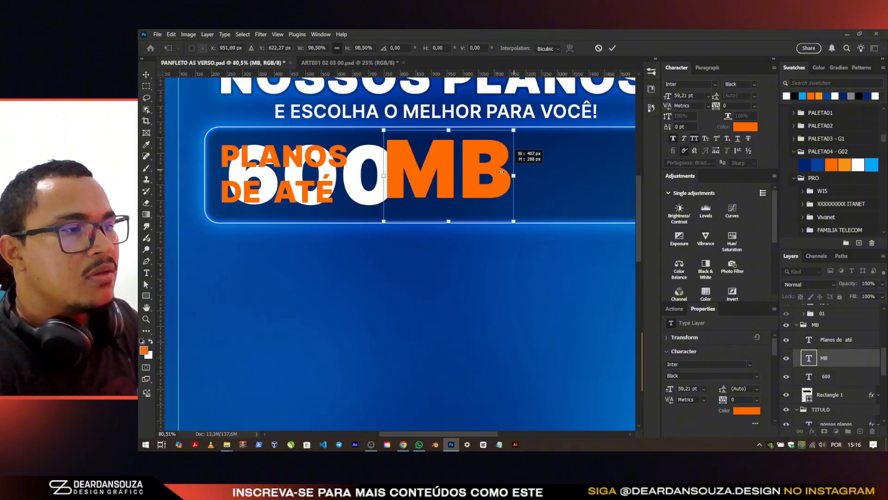
left_click_drag(519, 175, 384, 183)
left_click(613, 49)
Step: Move PLANOS DE ATÉ to the right half of the box and shift 600 slightly towards the box's left edge
scroll(412, 203, "up", 3)
left_click(250, 171, "ctrl")
scroll(250, 171, "down", 2)
scroll(250, 171, "down", 2)
left_click_drag(250, 171, 489, 168)
left_click(273, 160, "ctrl")
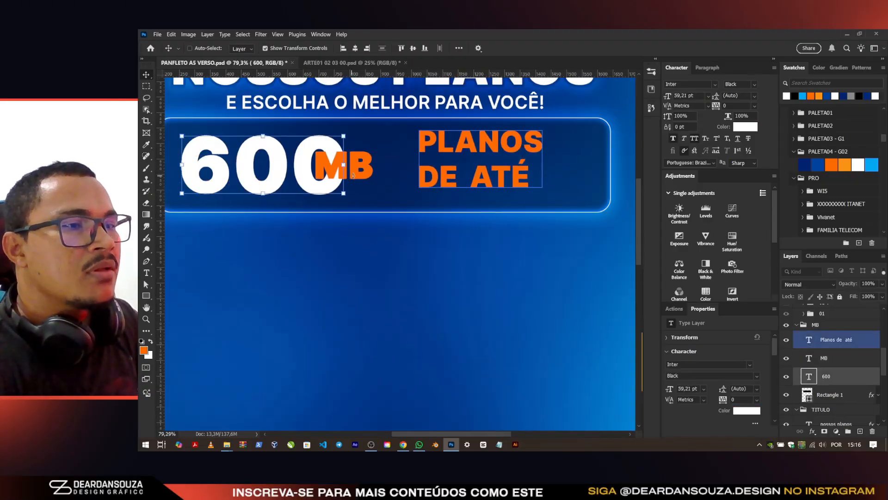
left_click_drag(273, 160, 264, 159)
Step: Scale the MB text down to 20,16 pt over the edge of the last zero and colour it white
left_click_drag(345, 159, 498, 160)
left_click(495, 161, "ctrl")
key("Return")
left_click(858, 164)
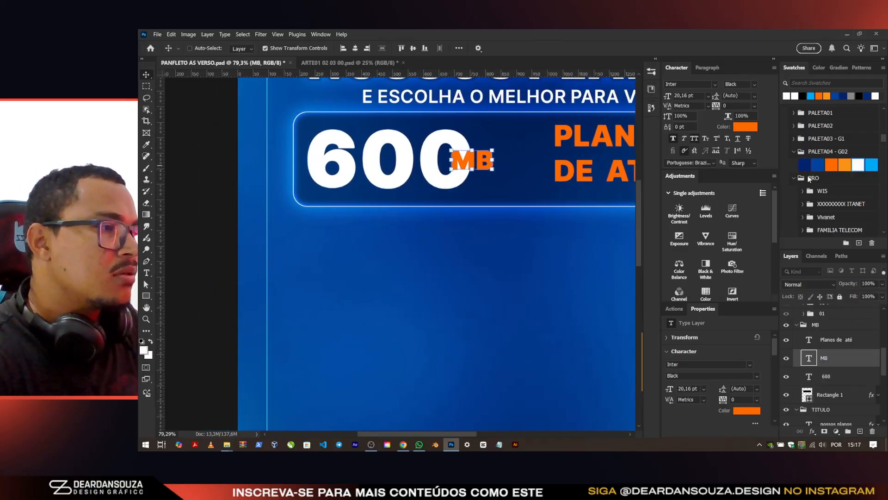
Step: Draw a 169 × 74 px rounded rectangle behind the MB text, with an orange fill and no stroke
left_click(147, 296)
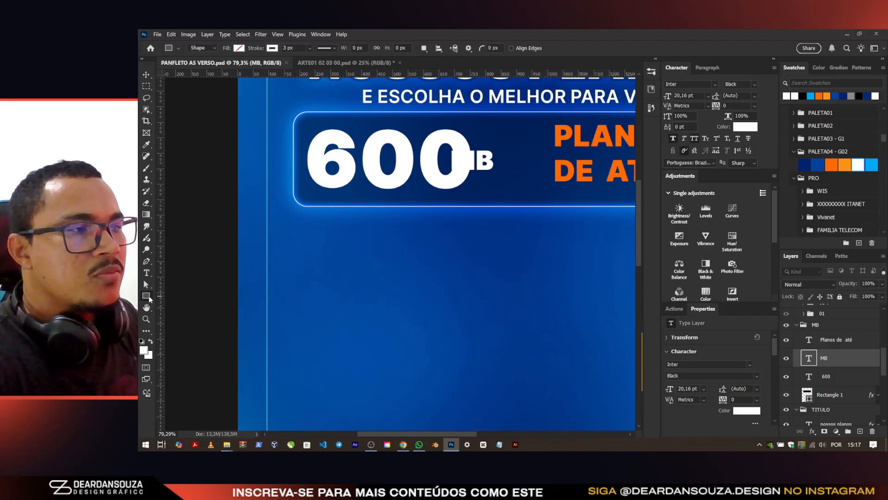
left_click(846, 380)
scroll(476, 168, "up", 9)
left_click_drag(406, 118, 535, 174)
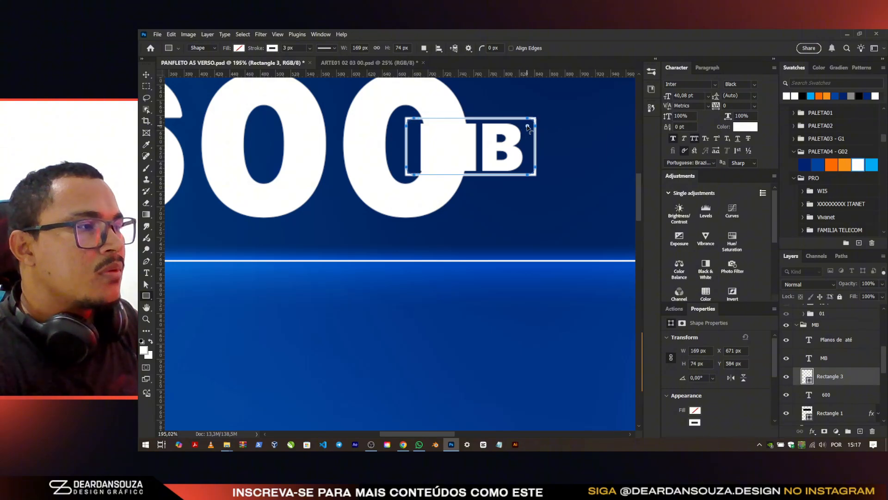
left_click(830, 163)
left_click(695, 424)
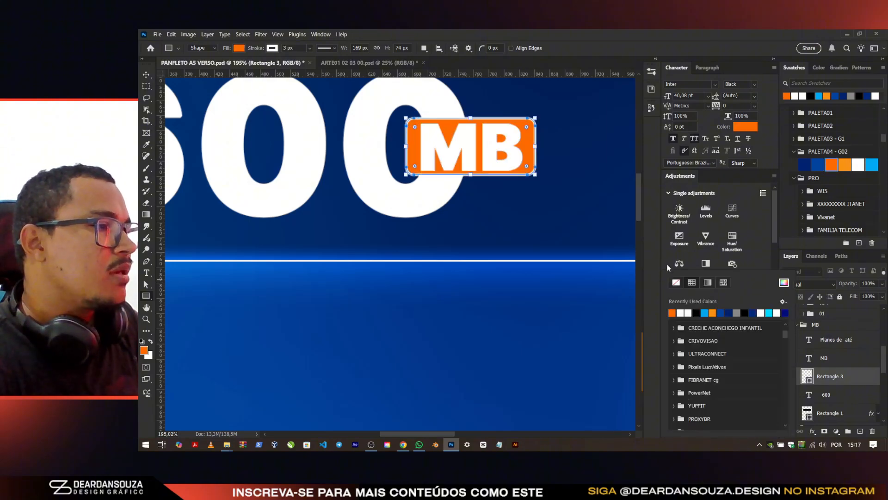
left_click(675, 282)
left_click(668, 33)
key("v")
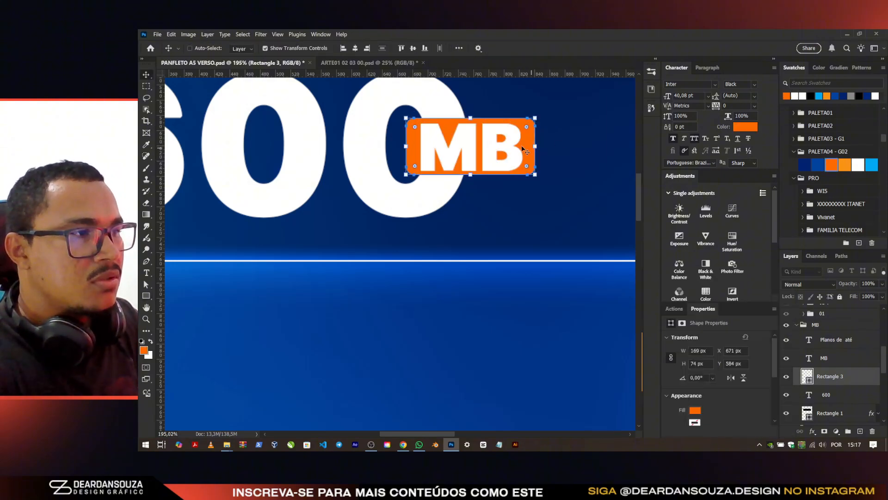
Step: Turn off faux bold on the white MB text
scroll(474, 133, "up", 3)
left_click(476, 148, "ctrl")
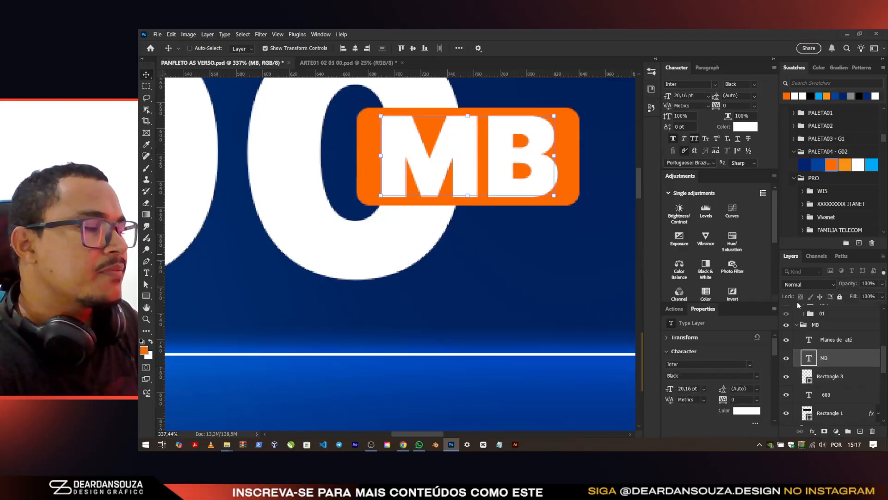
left_click(673, 138)
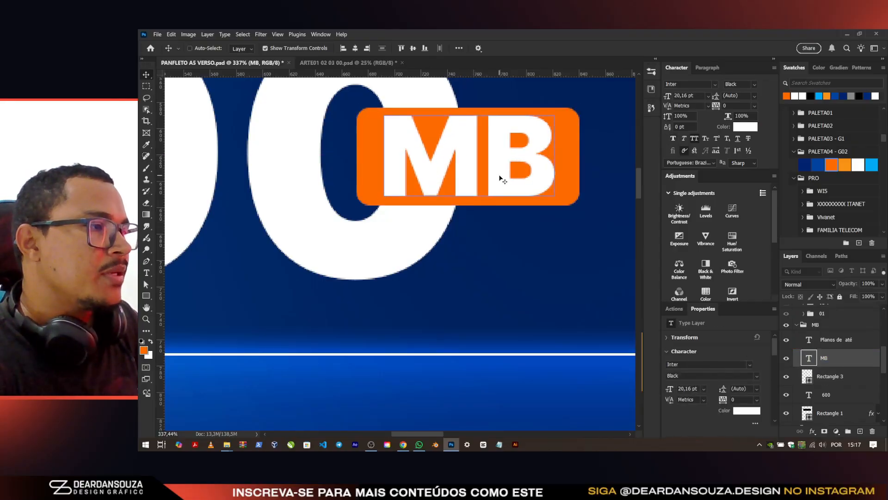
Step: Shift the MB text, its orange rectangle and the 600 together about 5 px to the right
left_click(839, 341)
left_click(835, 363)
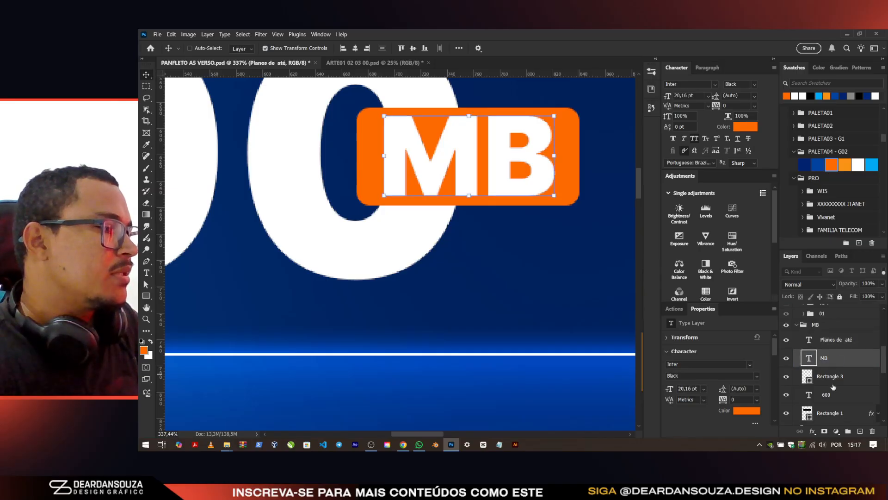
left_click(832, 383, "ctrl")
left_click(828, 395, "ctrl")
scroll(397, 210, "down", 5)
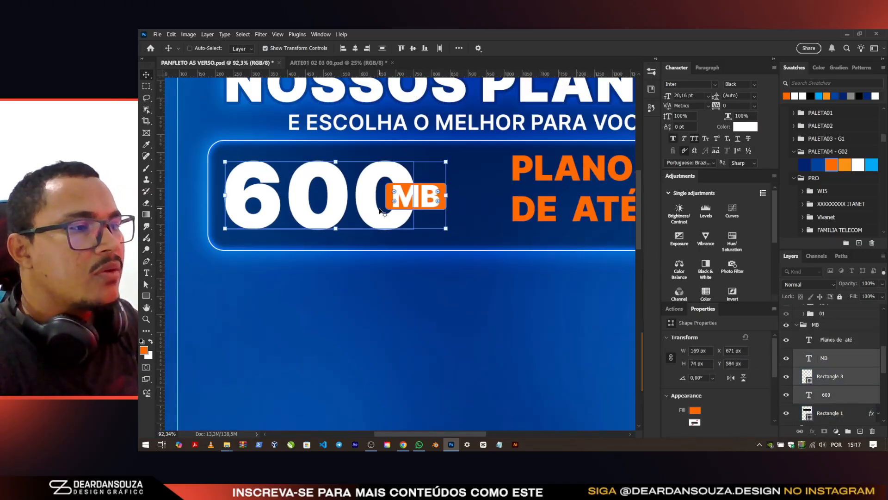
left_click_drag(378, 212, 380, 212)
scroll(306, 192, "down", 4)
Step: Select the PLANOS DE ATÉ text and save the flyer file
left_click(507, 200, "ctrl")
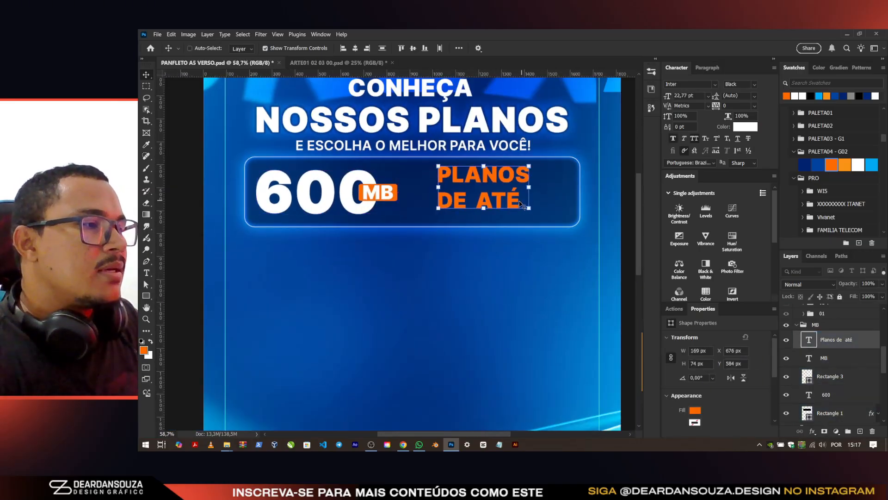
scroll(508, 200, "up", 3)
key("ctrl+s")
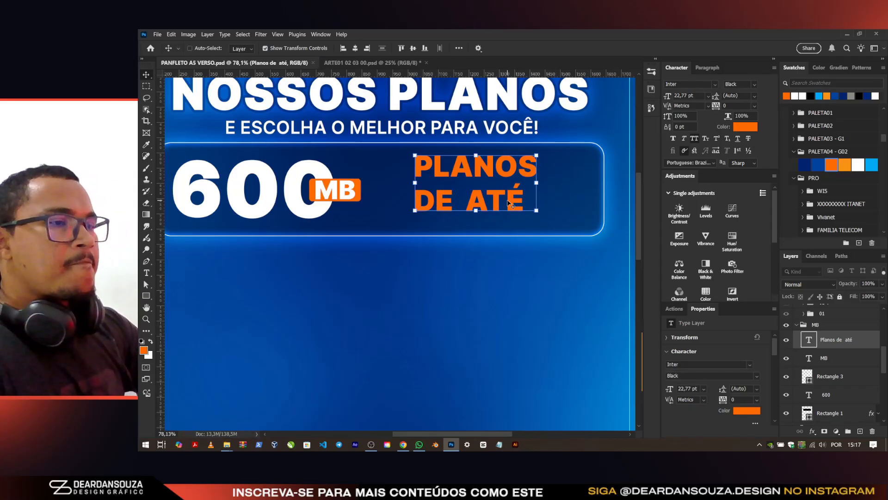
Step: Copy the WIFI 5G and channels app text from the captions document and replace PLANOS DE ATÉ with + WIFI 5G + APP DE CANAIS
left_click_drag(509, 203, 494, 216)
key("alt+Tab")
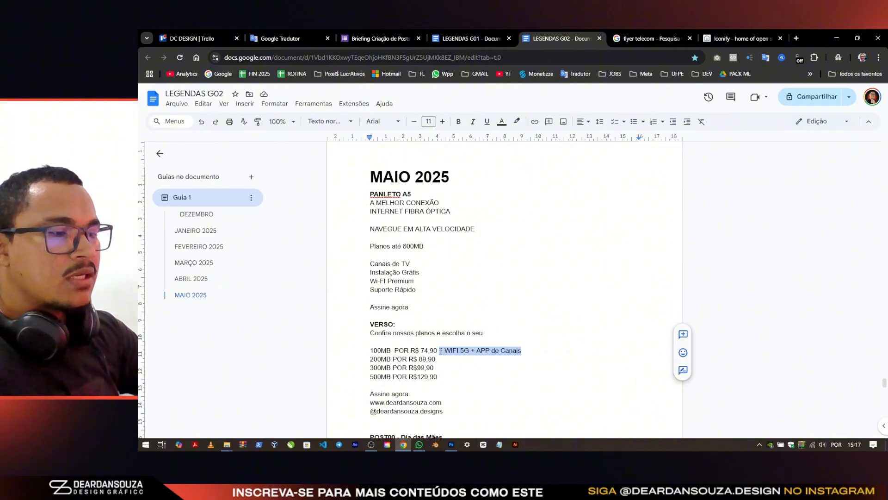
key("alt+Tab")
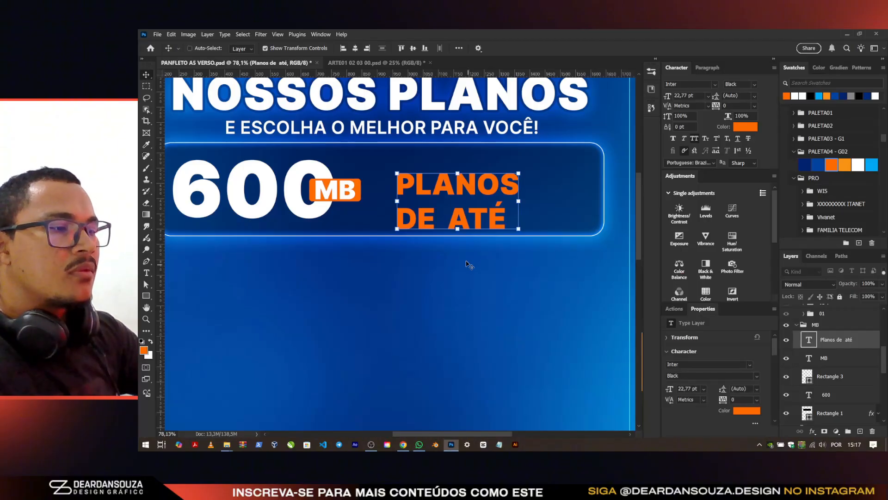
double_click(482, 198)
type("+ WIFI 5G + APP")
key("ctrl+Return")
Step: Color the + WIFI 5G + APP DE CANAIS line white, shrink it to about 10 pt and place it near the plan box's lower edge
left_click_drag(550, 192, 413, 244)
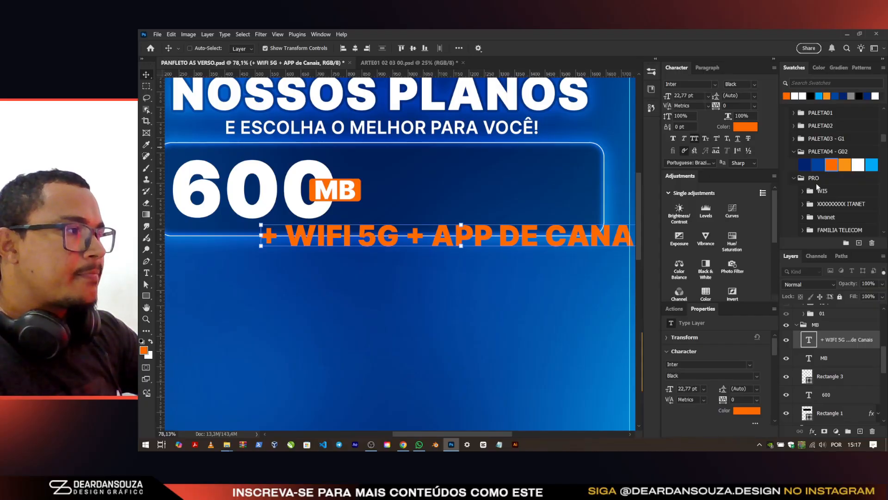
scroll(359, 199, "down", 3)
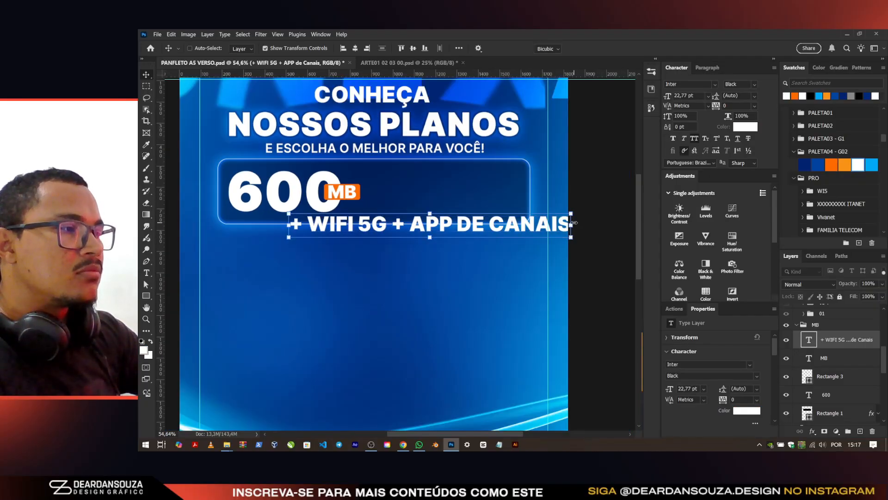
left_click_drag(576, 225, 410, 243)
key("Return")
mouse_move(380, 283)
left_mouse_down()
mouse_move(403, 277)
mouse_move(395, 279)
left_mouse_up()
left_click(481, 196)
scroll(376, 231, "up", 2)
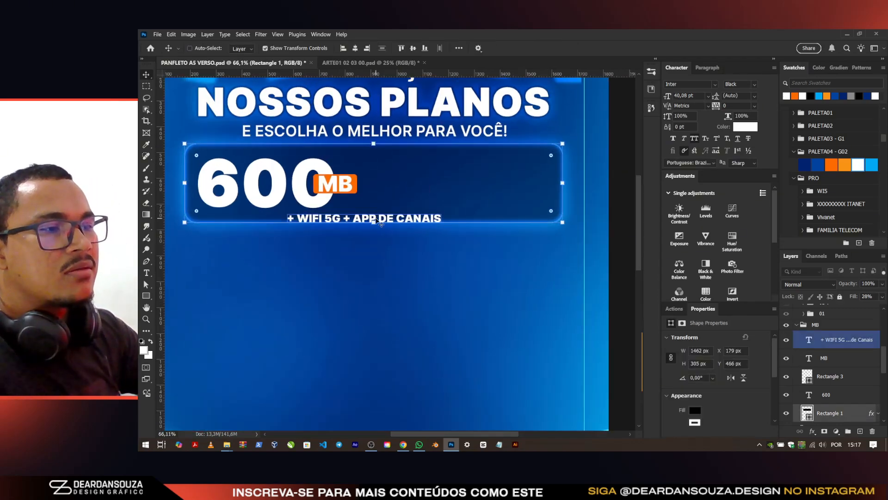
key("ctrl+t")
left_click_drag(409, 223, 411, 223)
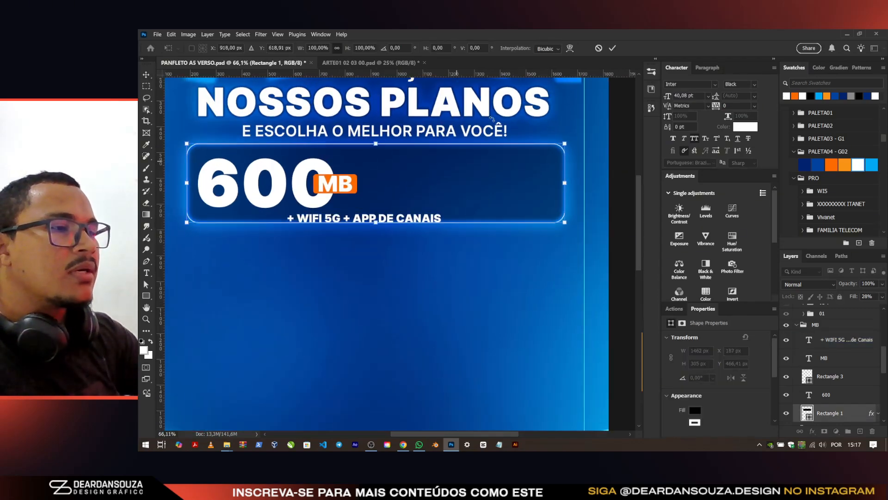
left_click(612, 48)
Step: Move the + WIFI 5G + APP DE CANAIS line into the right half of the plan box and duplicate the 600 above it
left_click_drag(350, 220, 431, 213)
left_click(282, 198)
left_click_drag(441, 285, 614, 296)
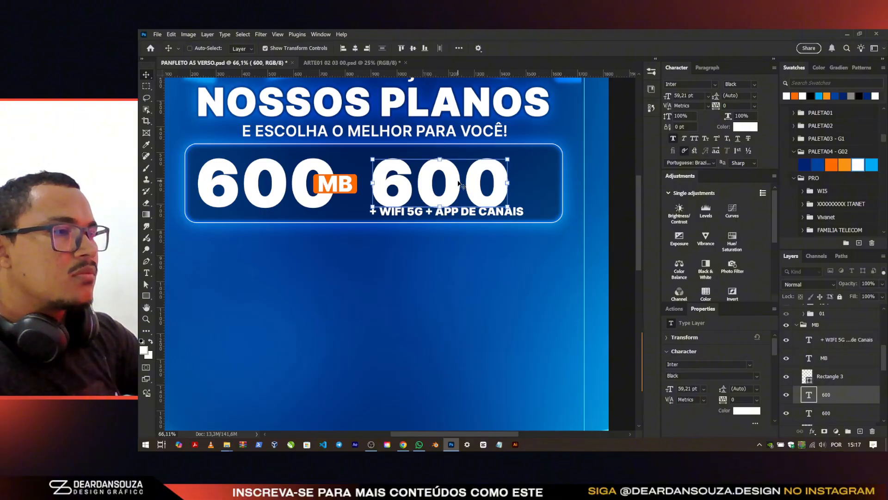
Step: Change the original 600 beside the MB badge to 100
left_click(280, 187, "ctrl")
key("t")
left_click_drag(260, 183, 197, 184)
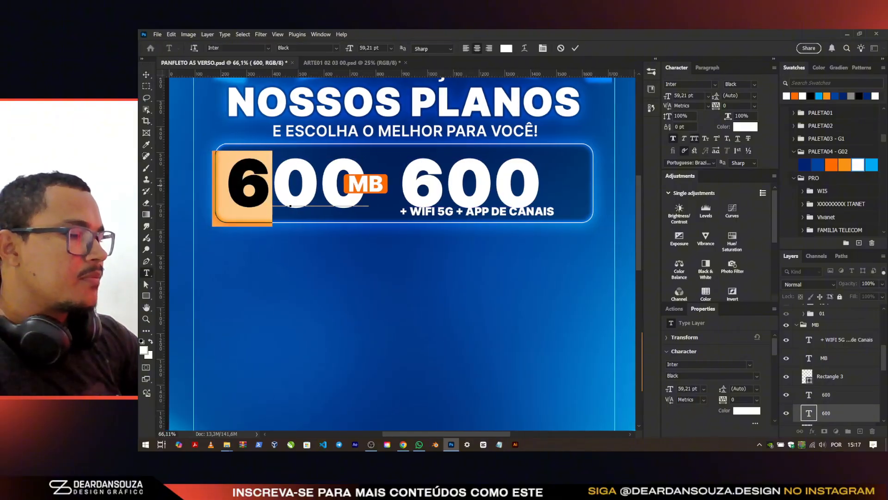
type("1")
left_click(575, 48)
key("v")
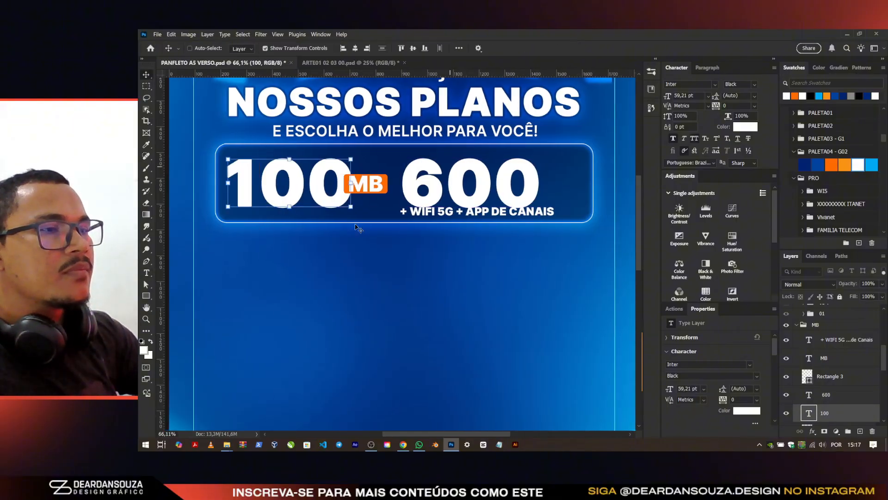
Step: Shift the MB text and its orange rectangle together about 27 px to the left, over the last zero of 100
left_click(840, 382)
left_click(836, 360, "shift")
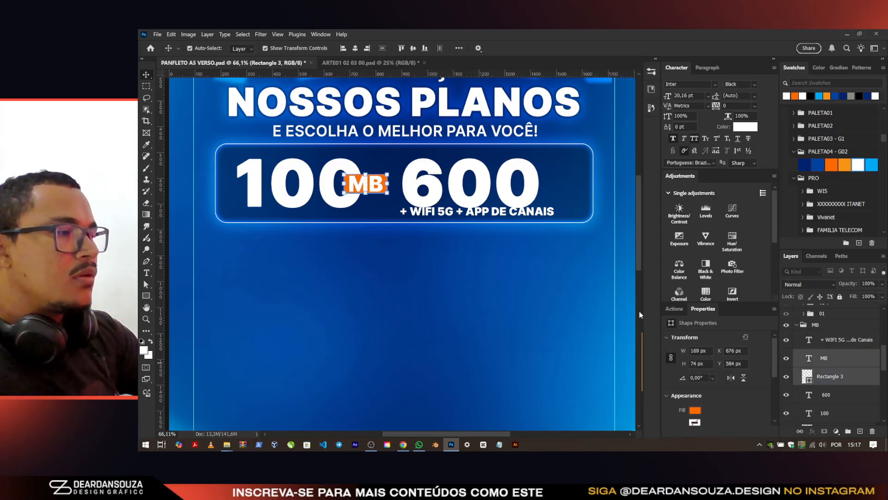
scroll(418, 203, "up", 7)
left_click_drag(400, 167, 384, 167)
scroll(383, 166, "down", 2)
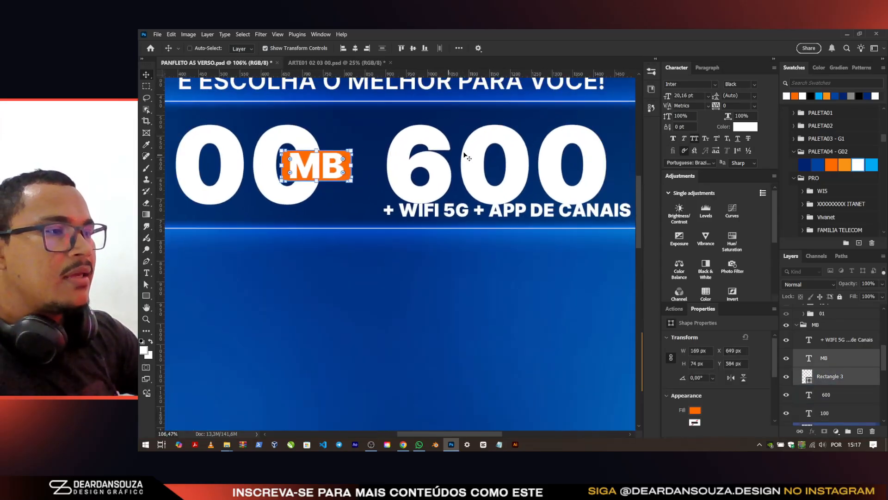
Step: Turn off faux bold on the duplicated 600 and replace its text with 59
left_click(465, 156, "ctrl")
left_click(673, 138)
scroll(345, 154, "down", 4)
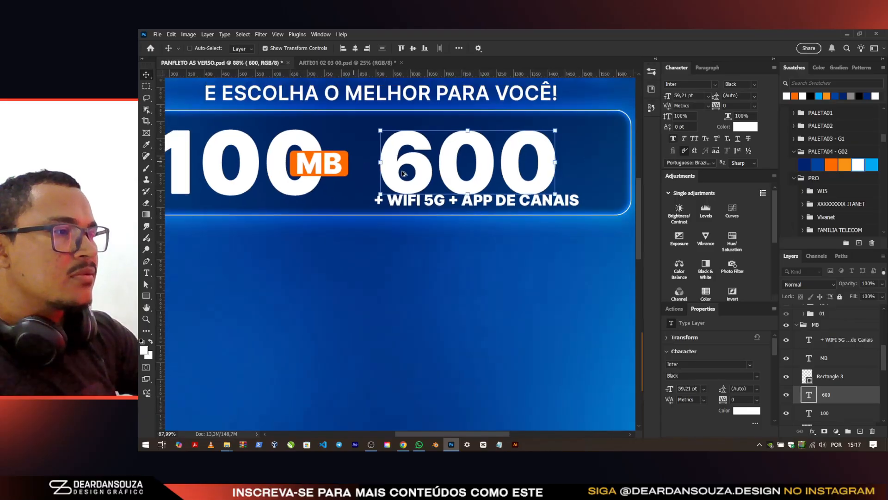
double_click(475, 168)
left_click(474, 168)
key("ctrl+a")
type("59")
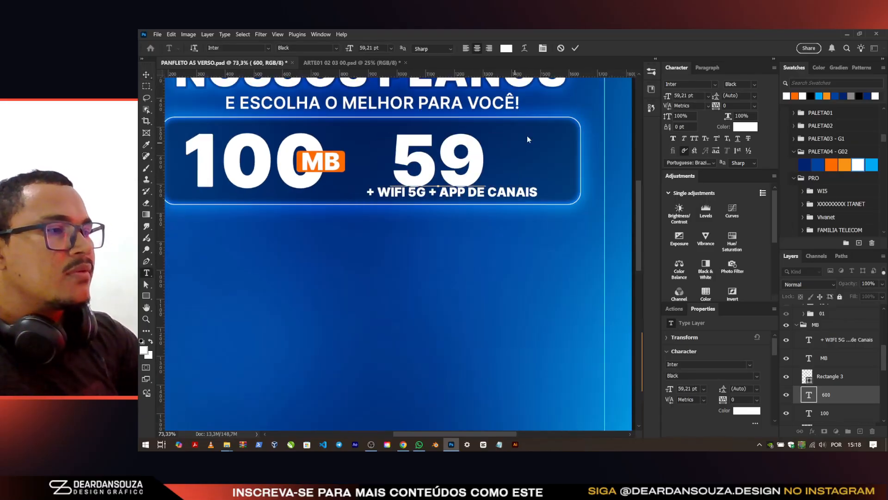
scroll(483, 158, "up", 4)
key("ctrl+Return")
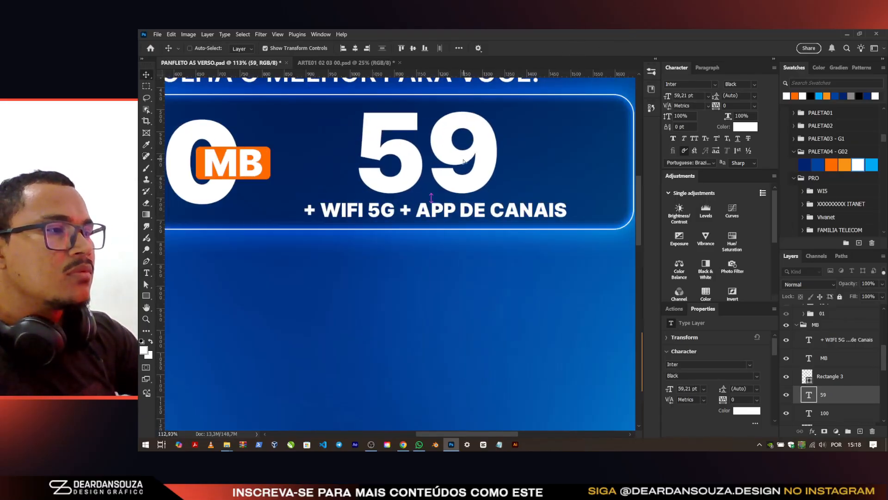
Step: Duplicate the 59, change the copy to POR and R$ on two lines, and shrink it to 17,28 pt beside the price
left_click_drag(413, 170, 298, 170)
double_click(330, 172)
type("po")
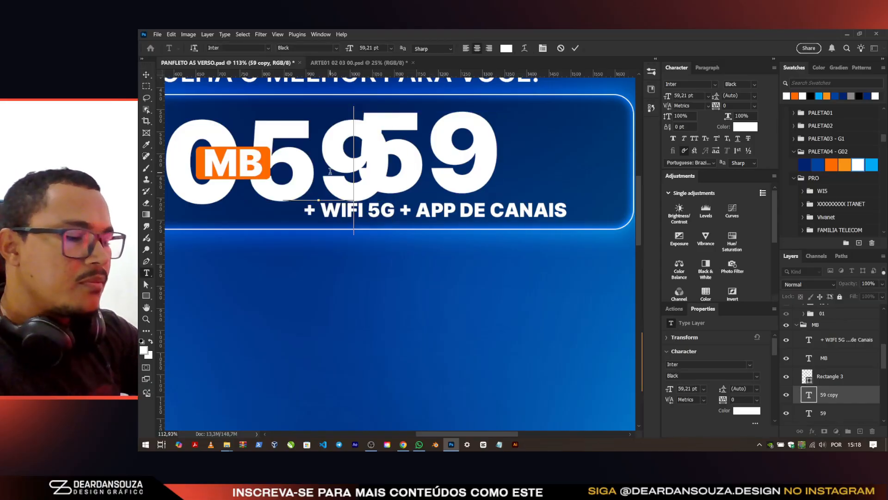
type("r")
key("ctrl+a")
type("POR ")
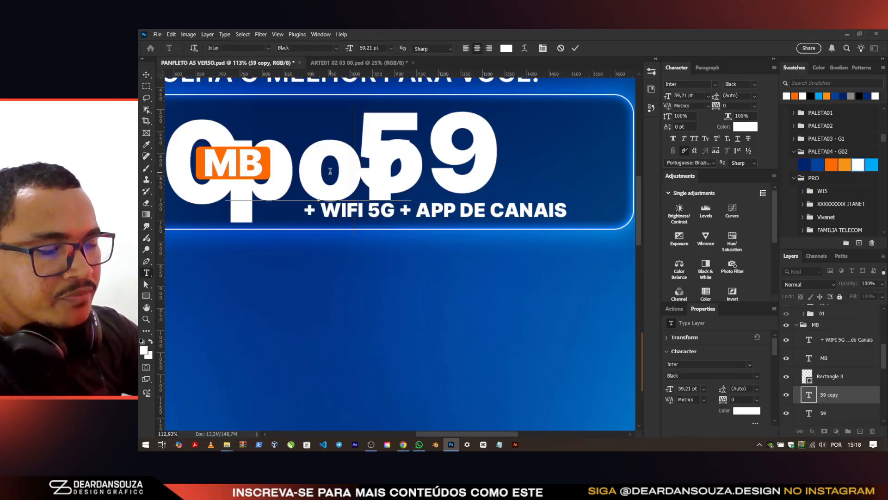
type("R")
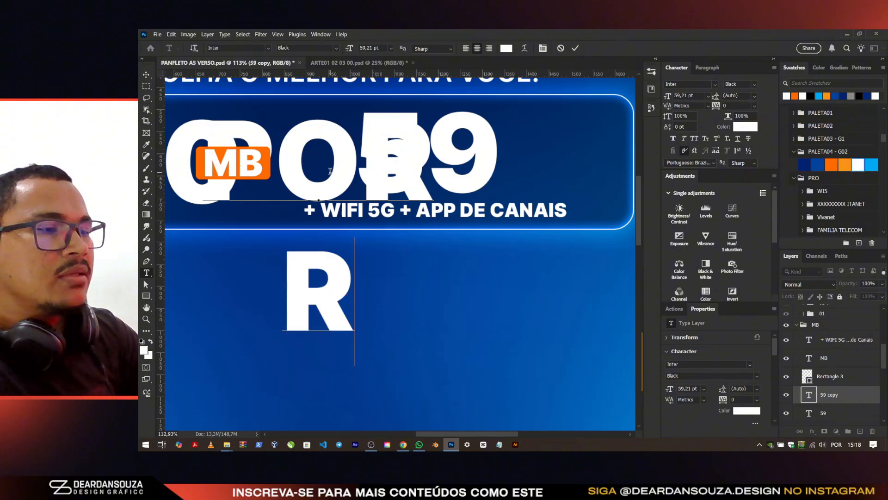
type("$")
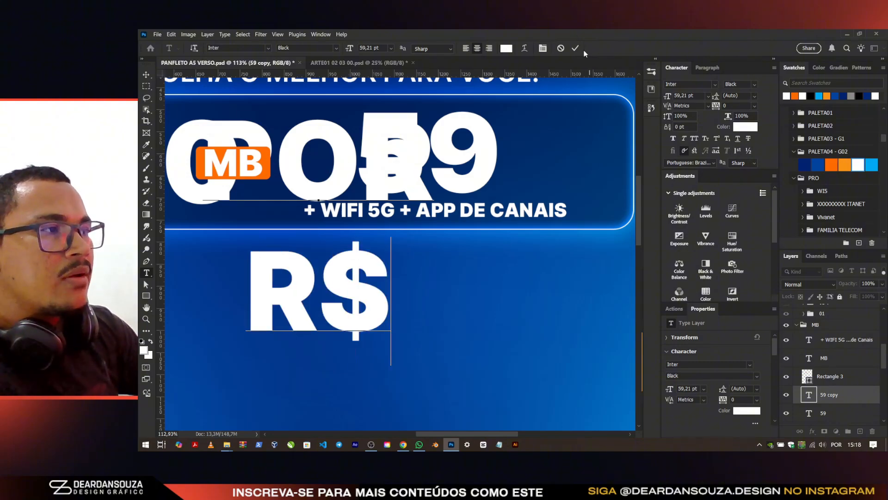
key("ctrl+Return")
left_click_drag(433, 233, 329, 140)
key("Return")
Step: Set the R$ line of the price label to 29 pt with 26 pt leading
scroll(325, 162, "up", 6)
scroll(329, 176, "up", 3)
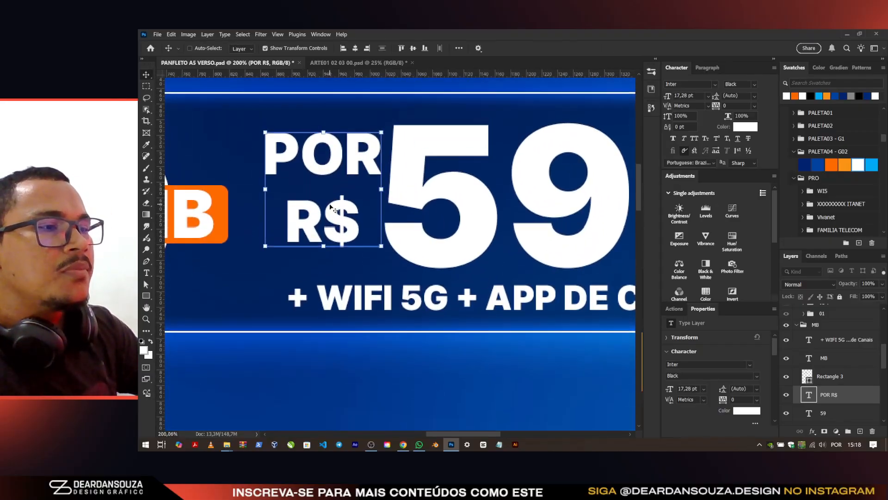
double_click(360, 237)
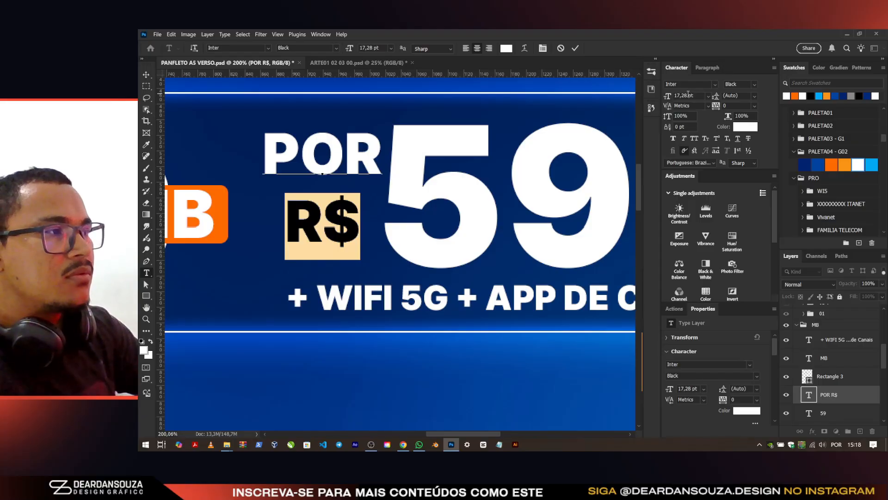
left_click_drag(670, 96, 677, 97)
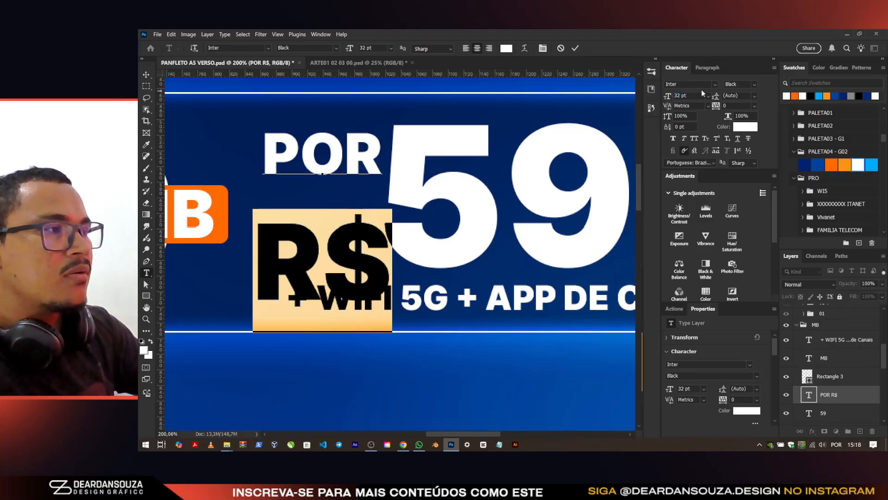
key("Down")
key("Down")
key("Down")
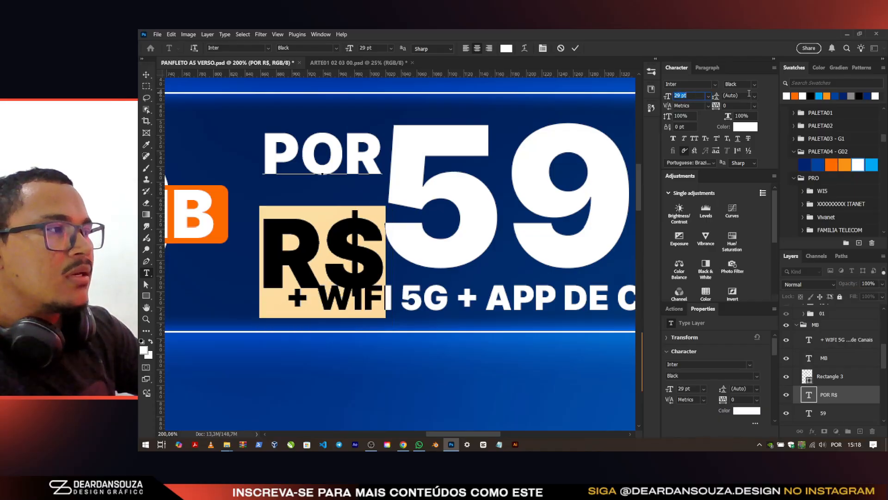
key("Down")
key("Down")
key("Down")
key("Down")
key("Down")
key("Down")
key("Down")
key("Down")
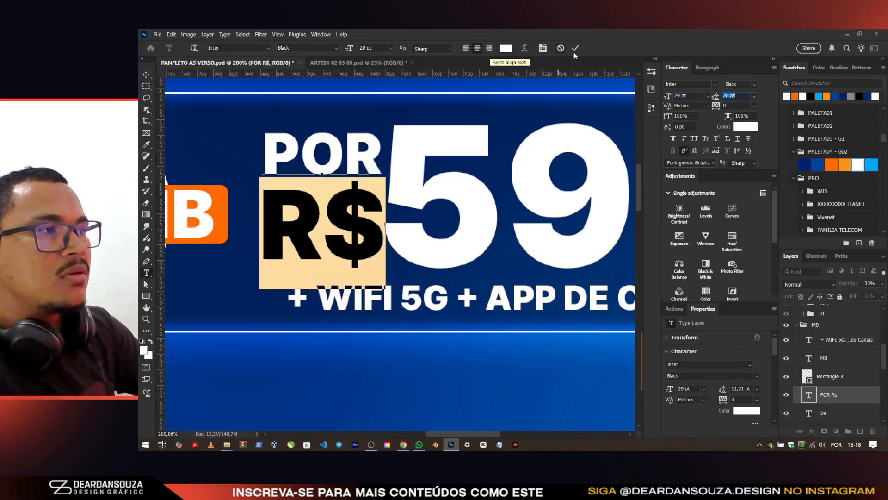
key("v")
Step: Move the POR R$ text closer to the 59 and scale it up to about 115%
left_click_drag(318, 183, 354, 171)
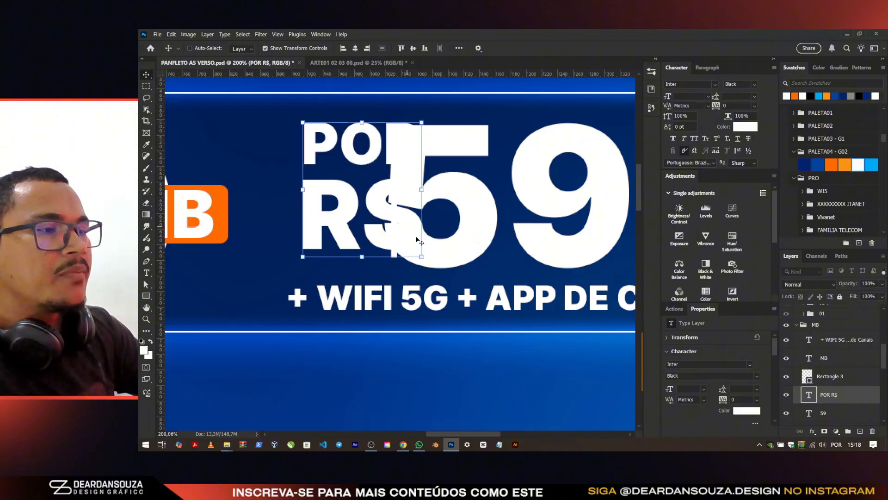
left_click_drag(422, 257, 449, 300)
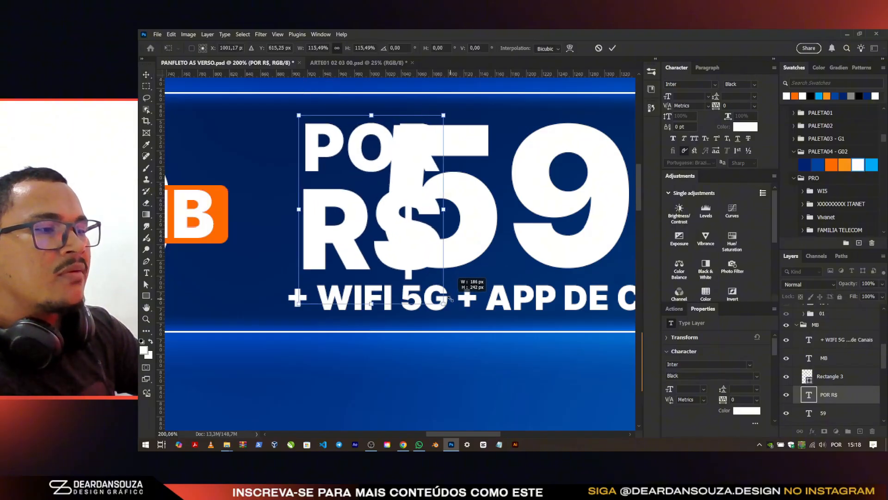
left_click(613, 48)
Step: Duplicate the POR R$ text on the other side of the 59 and change the copy to ,90 and /MÊS on two lines
left_click_drag(332, 185, 505, 192)
scroll(268, 185, "down", 3)
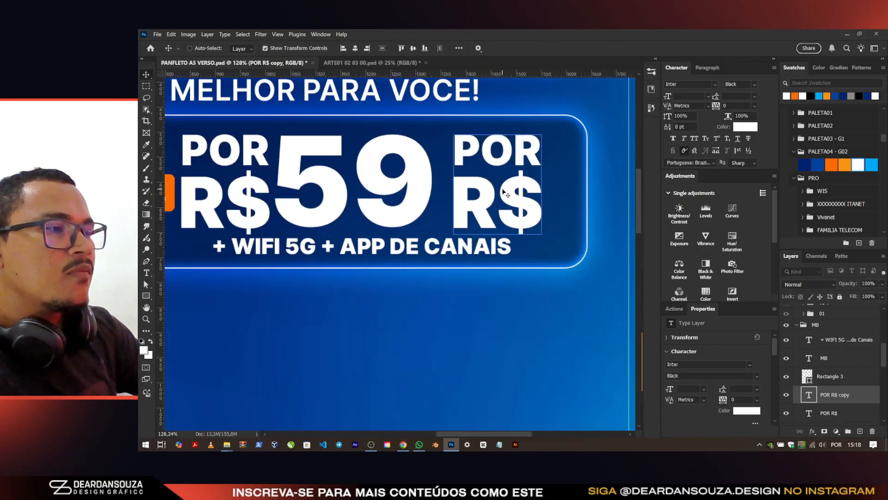
double_click(505, 193)
type(",90 ")
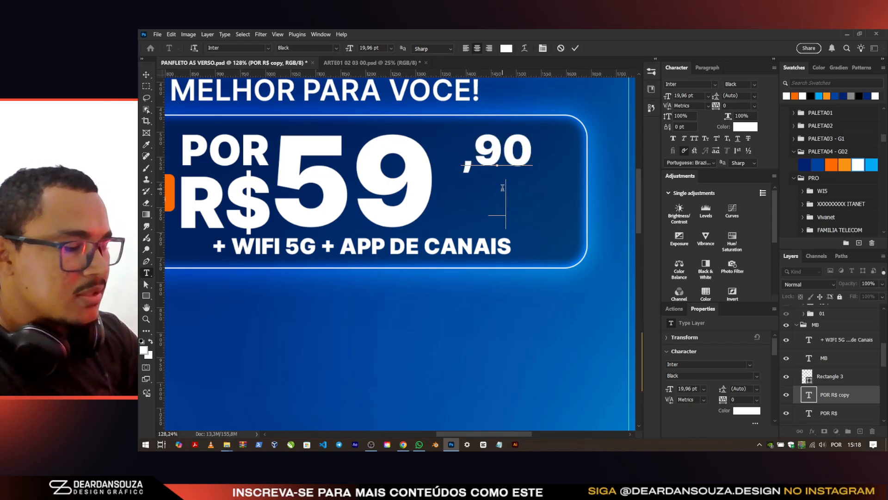
type("/MÊS")
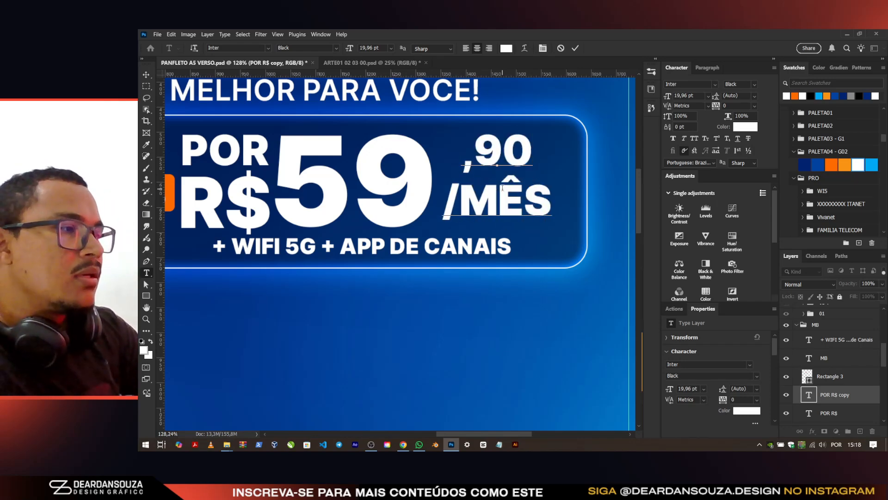
Step: Reduce the /MÊS line's font size to 14 pt
key("shift+Home")
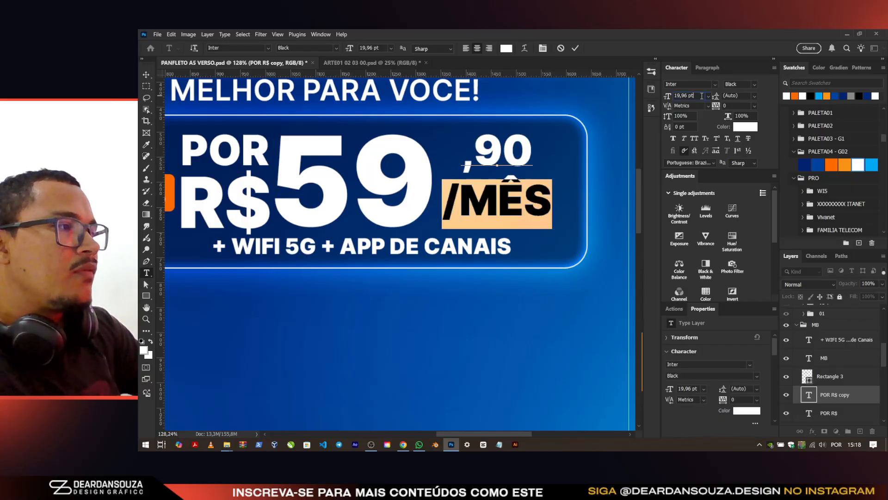
key("Down")
key("Down")
key("Down")
key("Down")
key("Down")
key("Down")
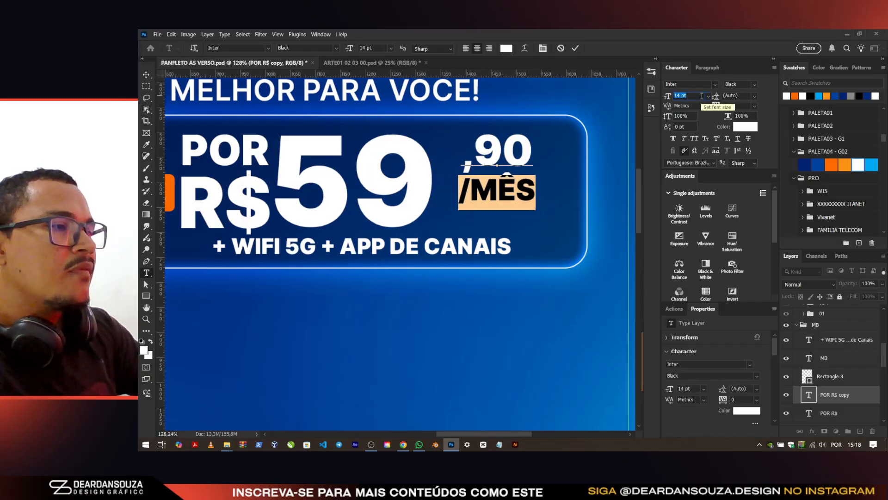
left_click(576, 47)
key("v")
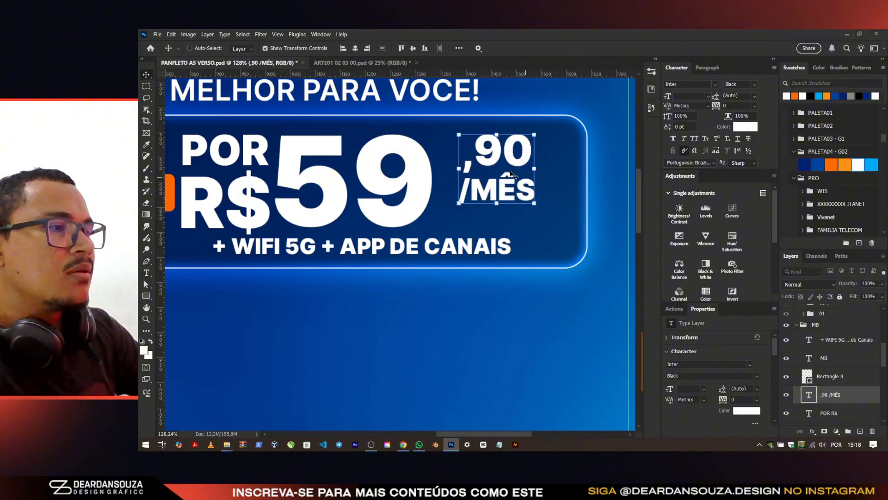
Step: Enlarge the ,90 /MÊS text to about the height of the 59 and place it directly after the 59
left_click_drag(510, 172, 410, 173)
left_click_drag(442, 209, 466, 238)
left_click(613, 48)
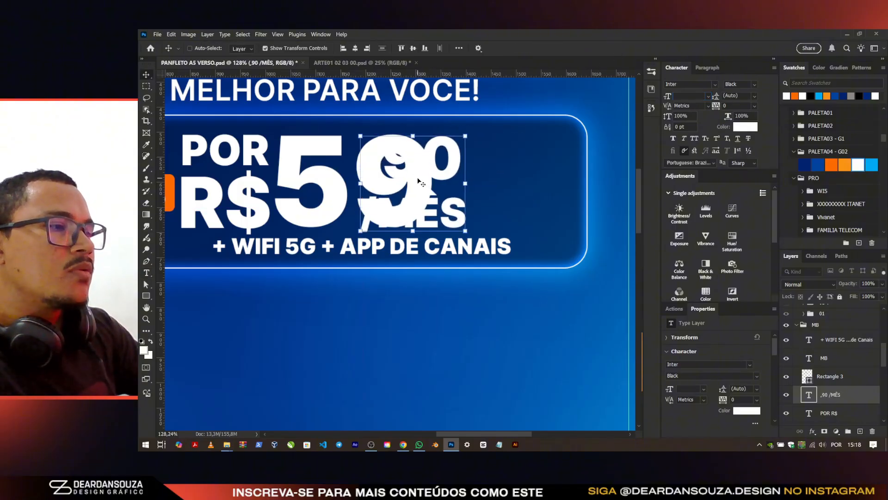
left_click_drag(407, 168, 487, 168)
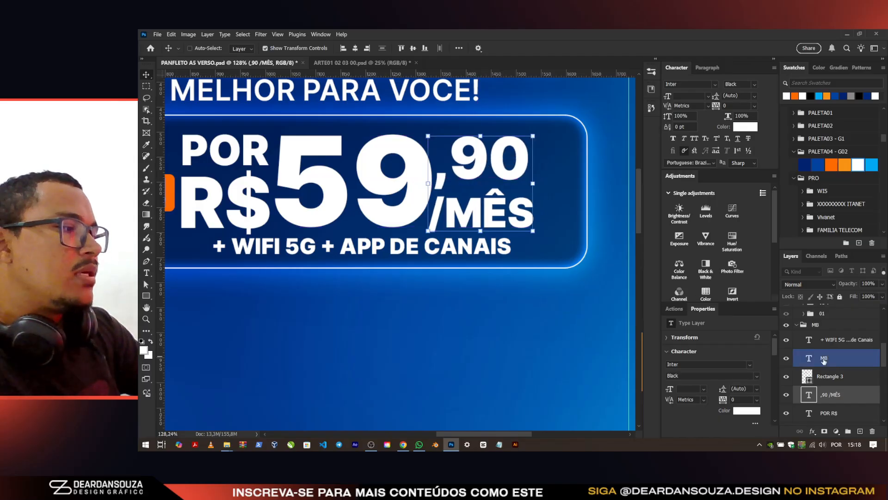
Step: Scale the POR R$, 59 and ,90 /MÊS texts together to about 88% and position them above the WIFI line
scroll(833, 370, "down", 2)
left_click(833, 368, "ctrl")
left_click(835, 387, "ctrl")
scroll(446, 207, "down", 2)
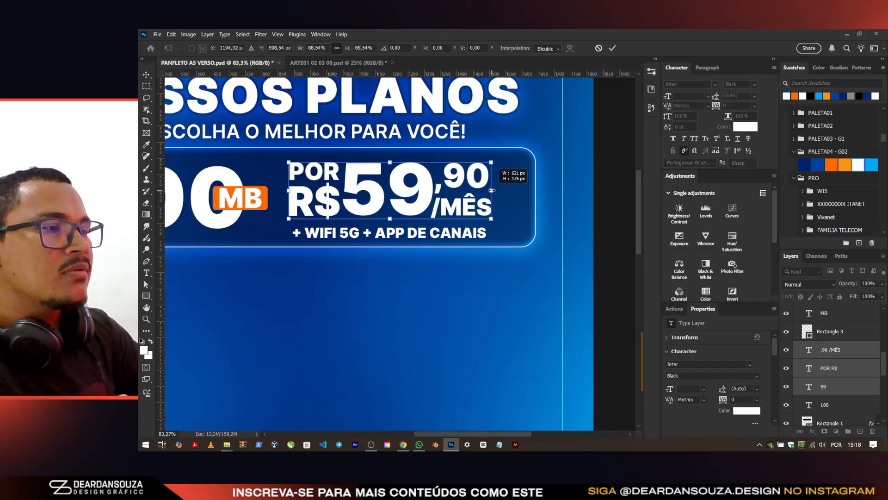
scroll(466, 183, "down", 1)
left_click_drag(466, 182, 464, 181)
Step: Move the + WIFI 5G + APP DE CANAIS line closer beneath the price and set its font weight to SemiBold
left_click(442, 222, "ctrl")
scroll(441, 222, "up", 2)
scroll(442, 222, "up", 1)
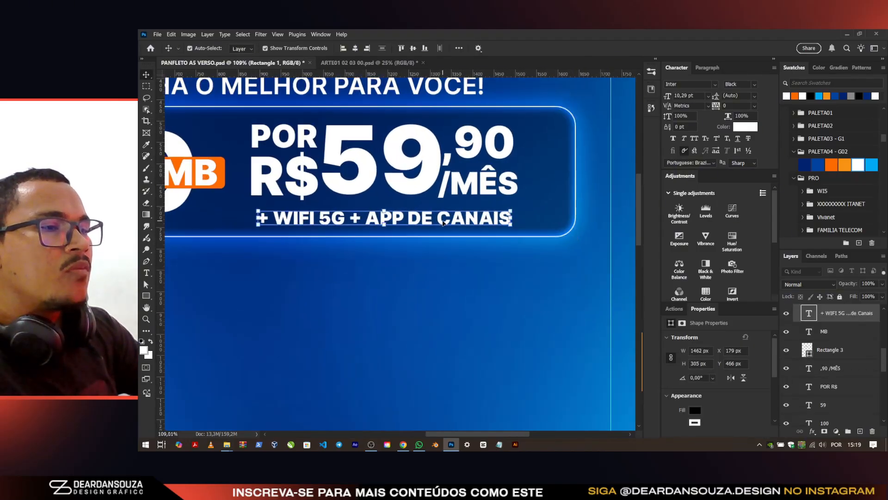
left_click_drag(442, 221, 440, 218)
left_click(739, 84)
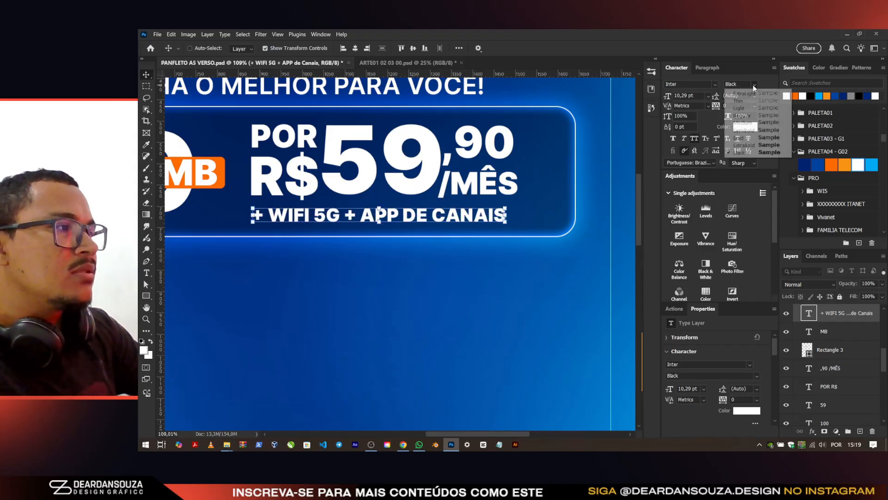
left_click(744, 132)
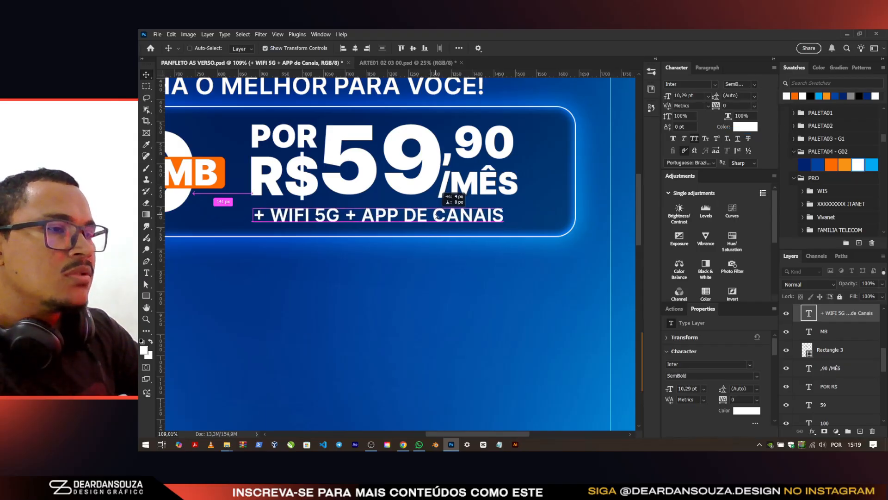
key("ctrl+0")
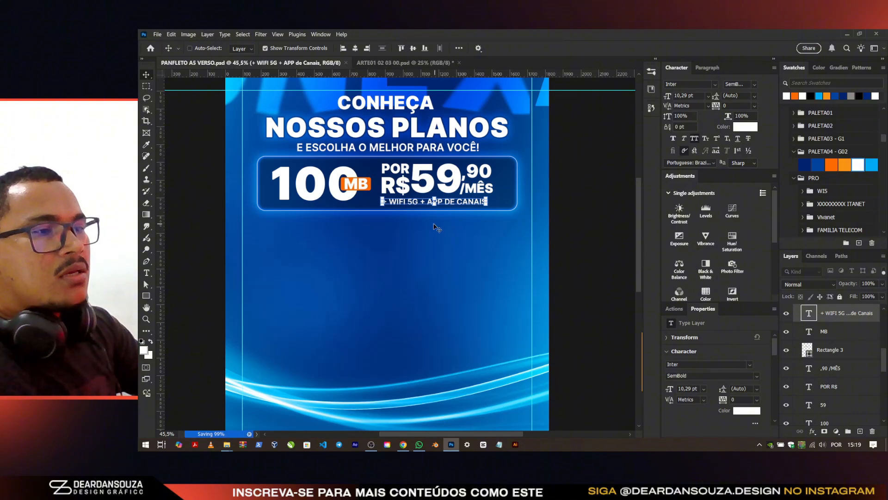
Step: Draw a white rounded rectangle of about 662 × 106 px over the + WIFI 5G + APP DE CANAIS line
scroll(436, 228, "up", 1)
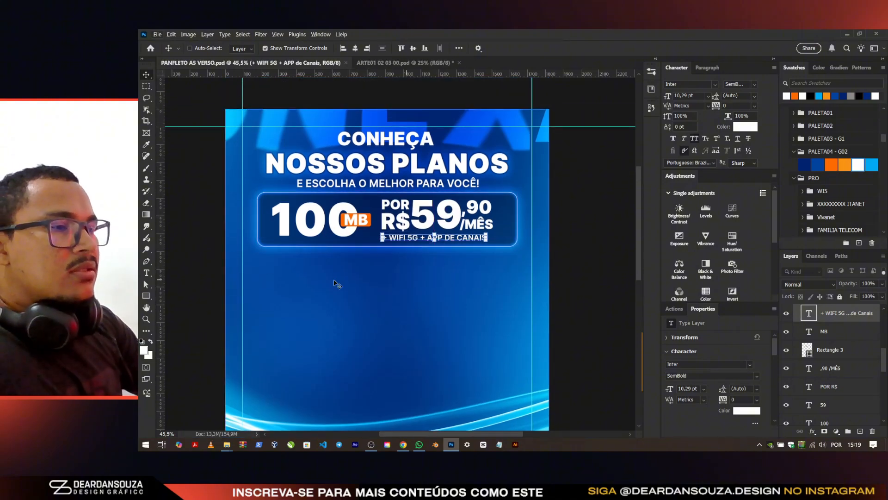
scroll(342, 207, "down", 2)
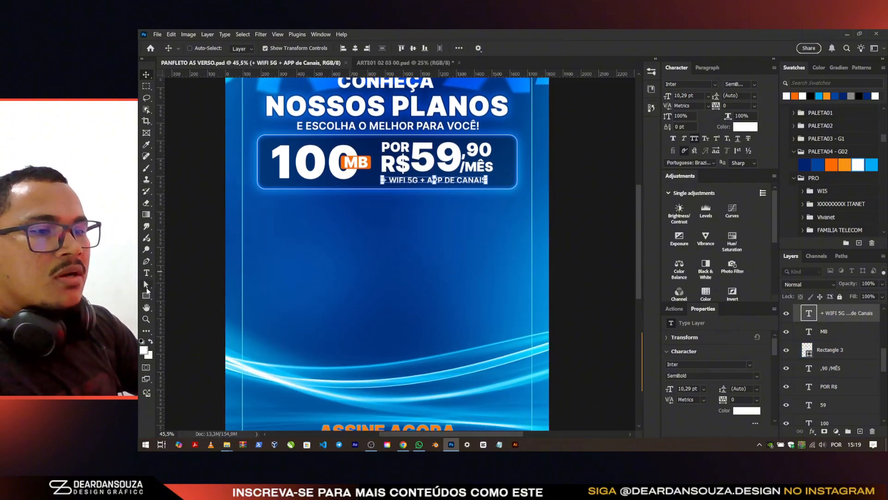
left_click(146, 295)
scroll(477, 172, "up", 3)
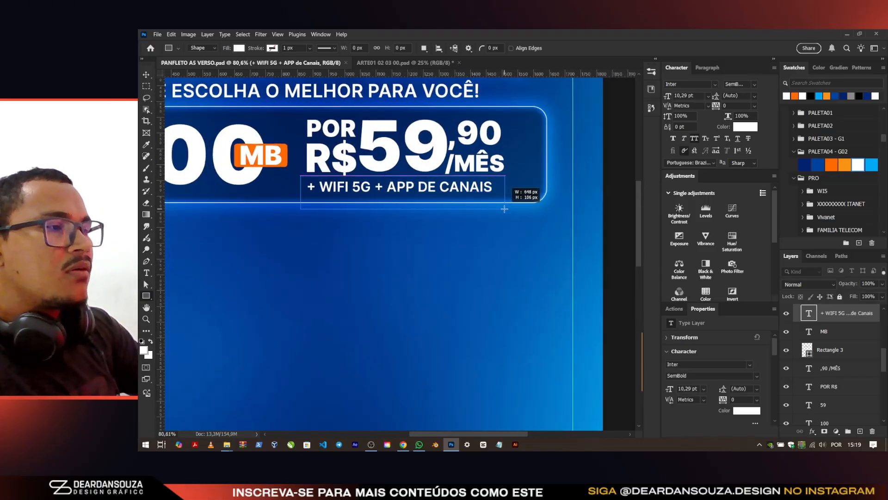
left_click_drag(504, 208, 510, 209)
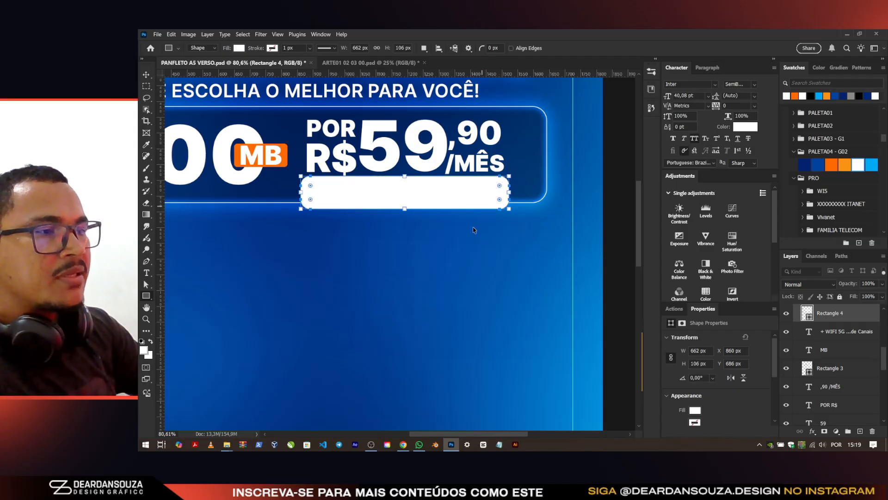
Step: Bring the WIFI text in front of the white rectangle, recolor it PALETA04 - G02 dark blue and center it on the box
left_click_drag(834, 332, 832, 309)
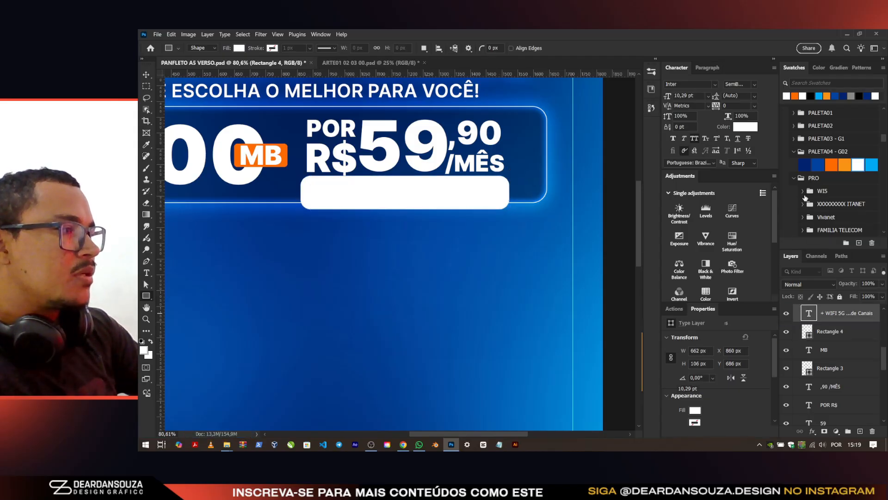
left_click(805, 164)
key("v")
scroll(436, 183, "up", 3)
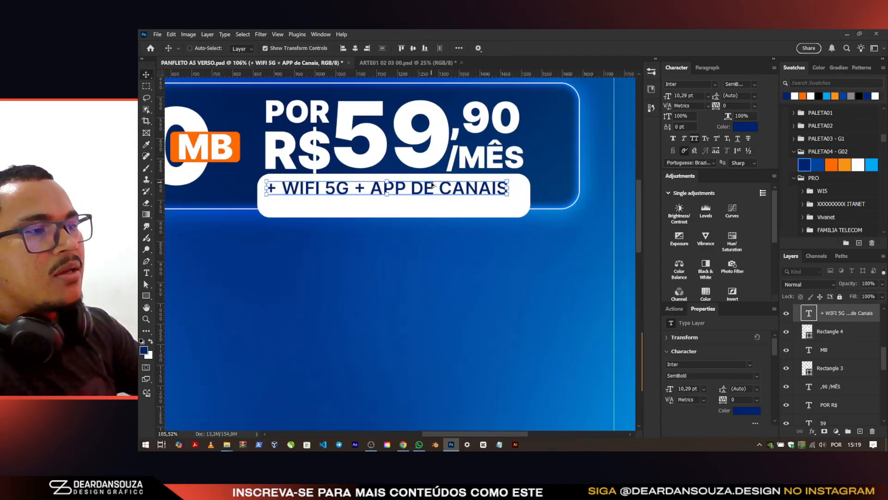
left_click_drag(436, 187, 445, 196)
scroll(445, 196, "down", 3)
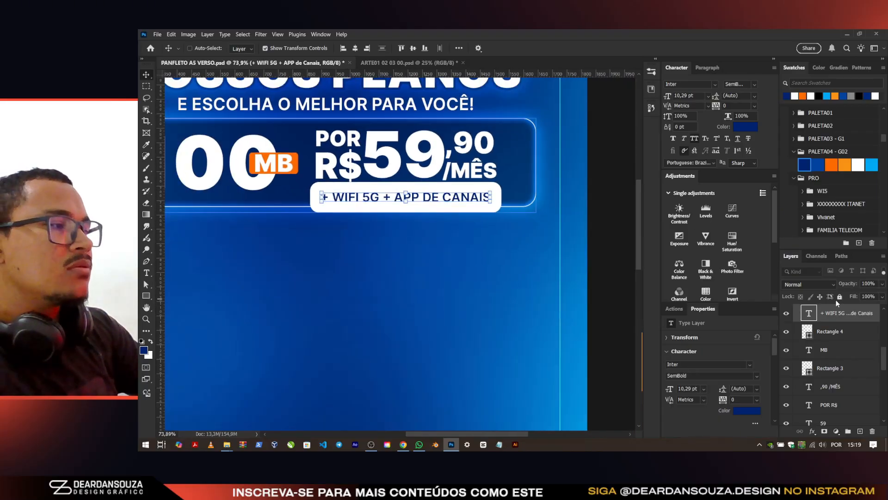
left_click(786, 313)
left_click(828, 331)
scroll(456, 217, "down", 4)
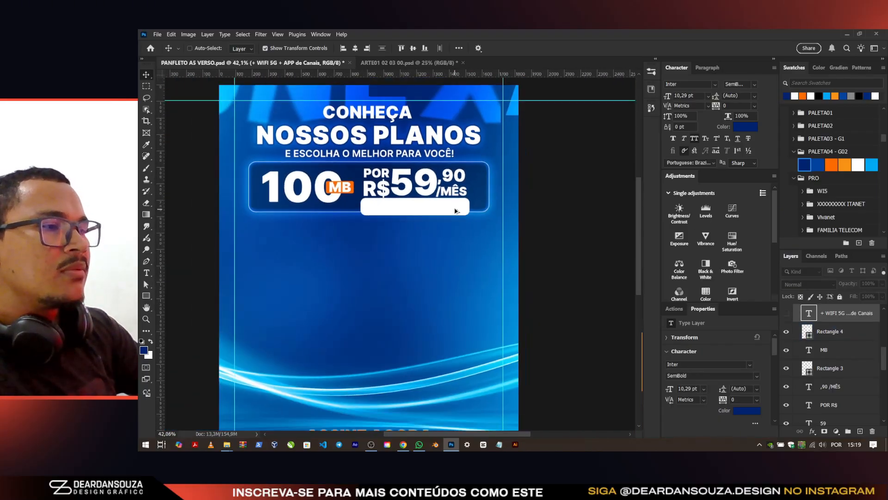
scroll(456, 217, "up", 2)
key("ctrl+s")
left_click_drag(422, 209, 564, 167)
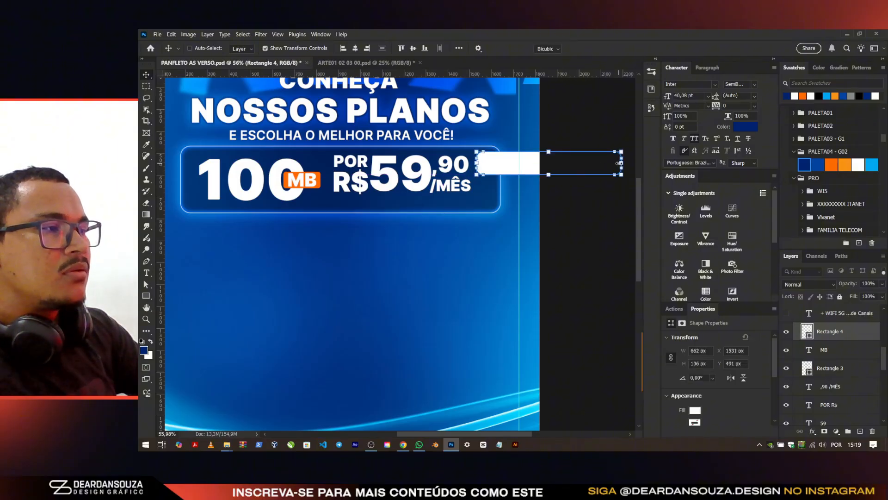
left_click_drag(619, 163, 500, 199)
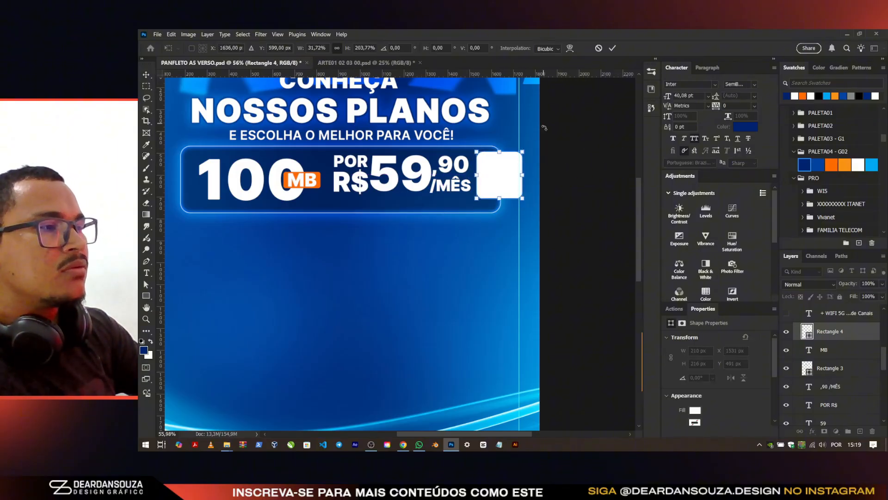
key("Escape")
key("ctrl+z")
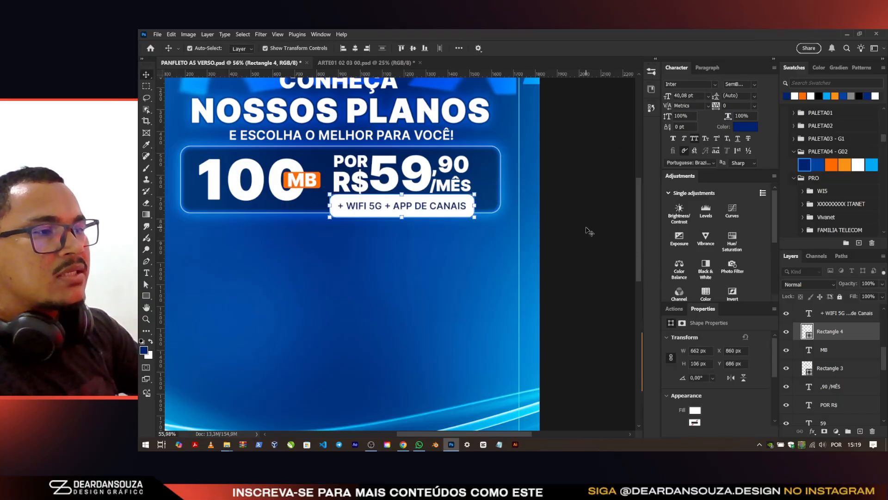
Step: Rename the plan box's layer group MB as 01
scroll(828, 360, "up", 4)
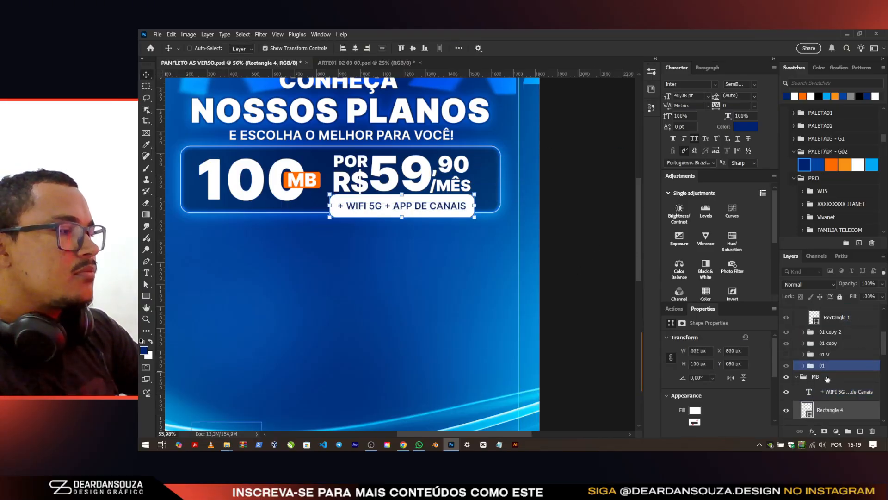
left_click(804, 377)
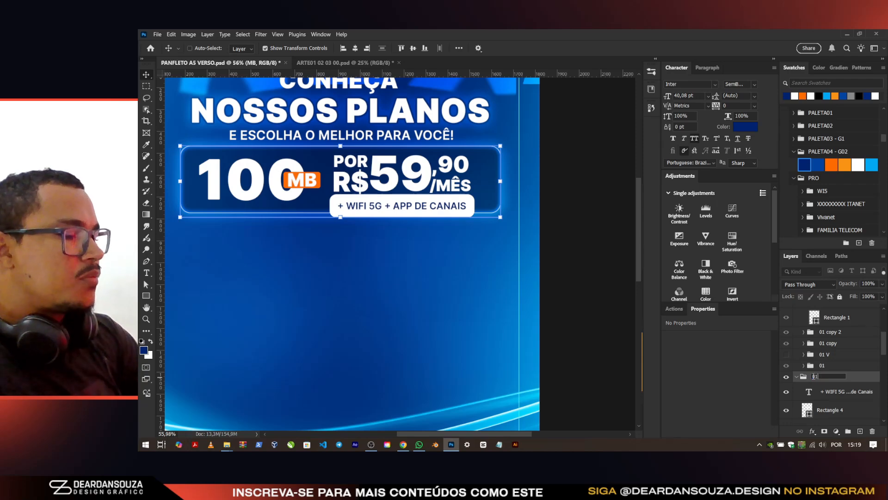
key("Return")
Step: Collapse the LISTA and 01 layer groups and save the flyer
scroll(804, 370, "up", 3)
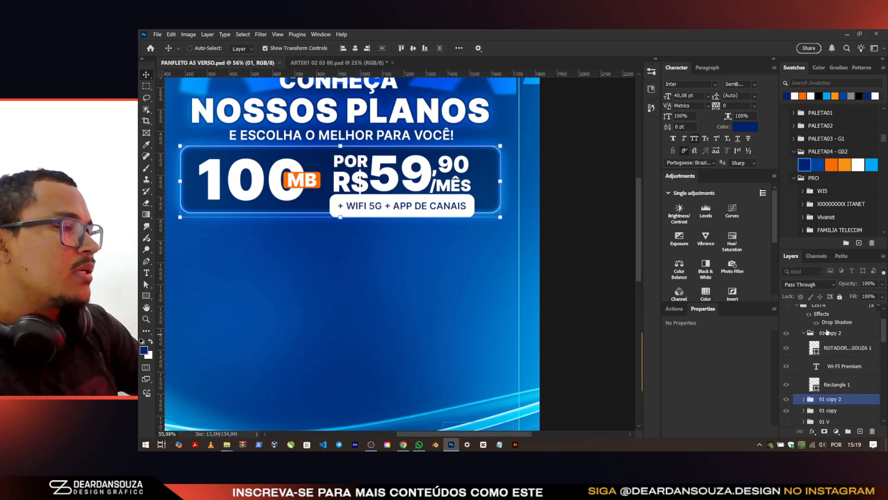
left_click(826, 334)
scroll(824, 334, "up", 2)
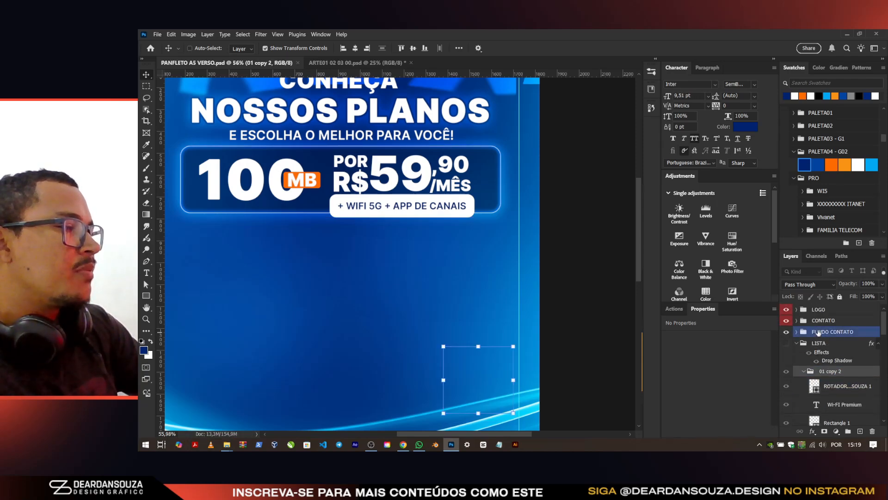
left_click(818, 343)
left_click(797, 344)
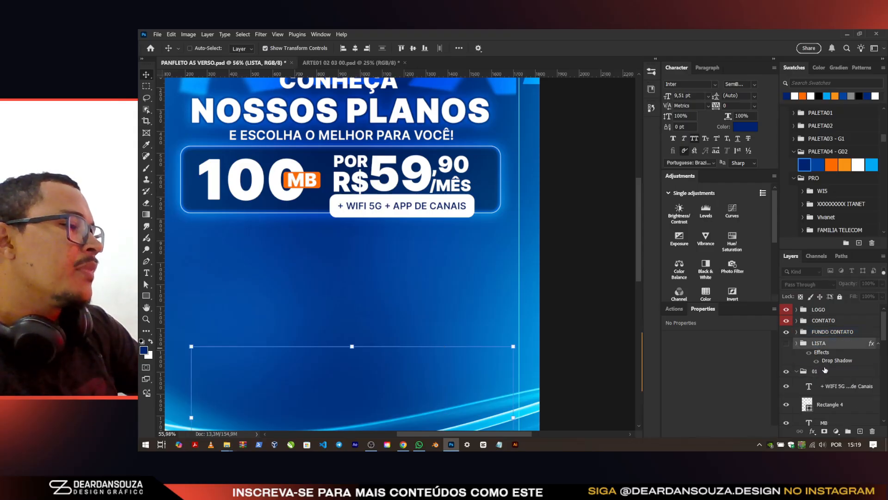
left_click(803, 369)
left_click(800, 371)
scroll(439, 171, "down", 2)
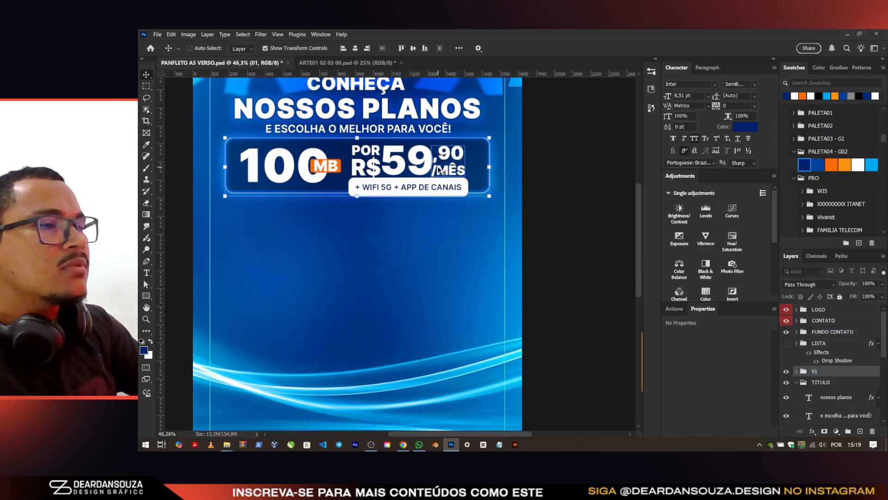
scroll(430, 185, "down", 3)
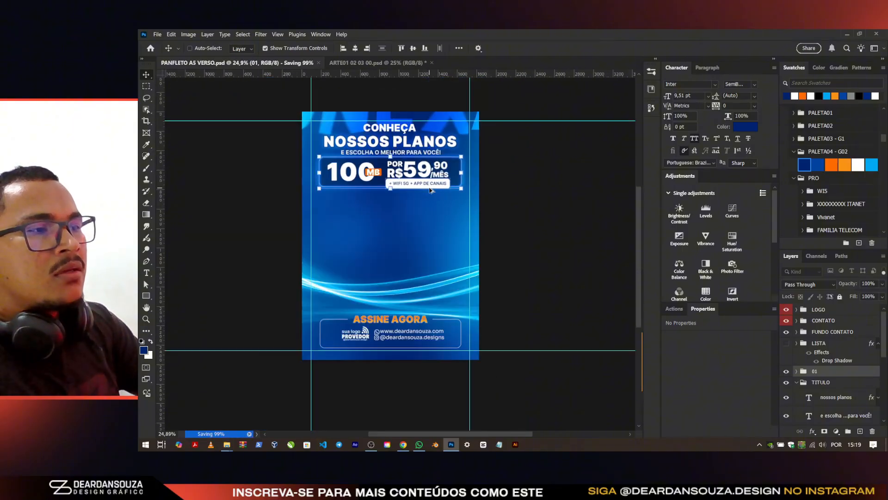
Step: Duplicate the 01 plan box group four times, stacking the copies down the page to make five boxes
scroll(440, 178, "up", 2)
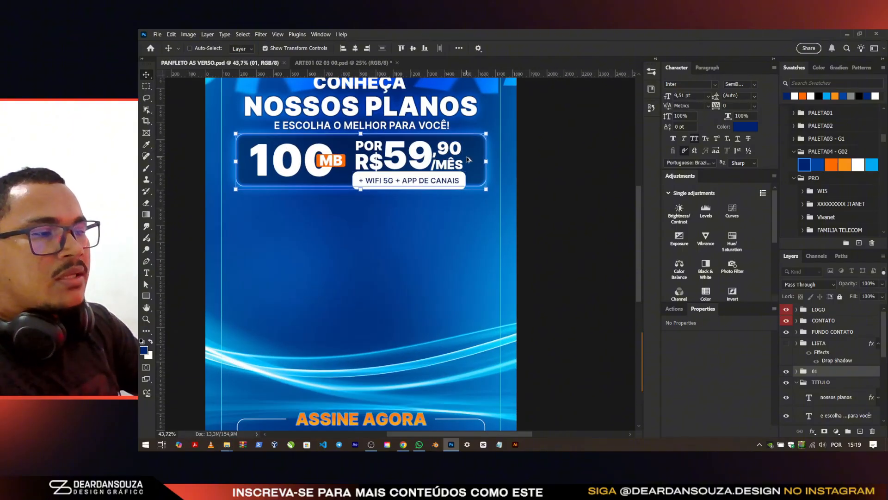
left_click_drag(468, 159, 469, 217)
scroll(470, 216, "down", 3)
left_click_drag(475, 177, 482, 313)
scroll(481, 237, "down", 2)
scroll(481, 280, "down", 2)
scroll(819, 370, "down", 2)
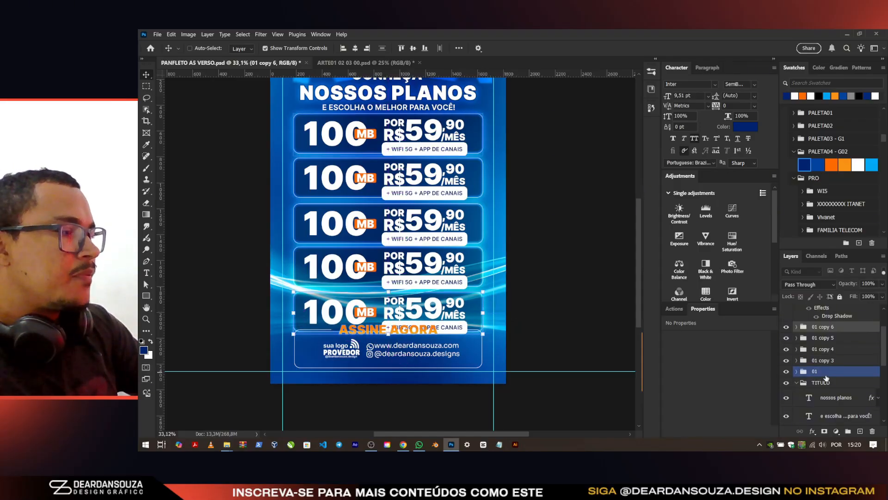
Step: Distribute the five plan boxes evenly in the vertical direction and scale them together to about 93% to fit above ASSINE AGORA
left_click(827, 377, "shift")
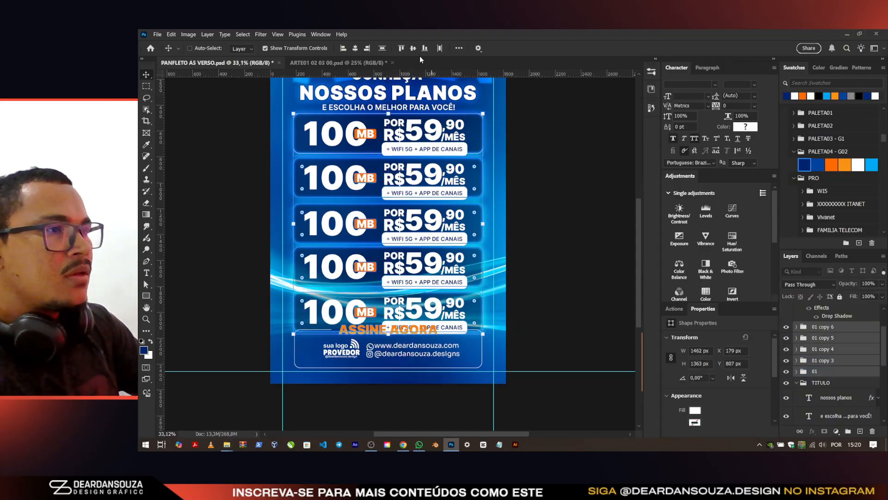
left_click(381, 48)
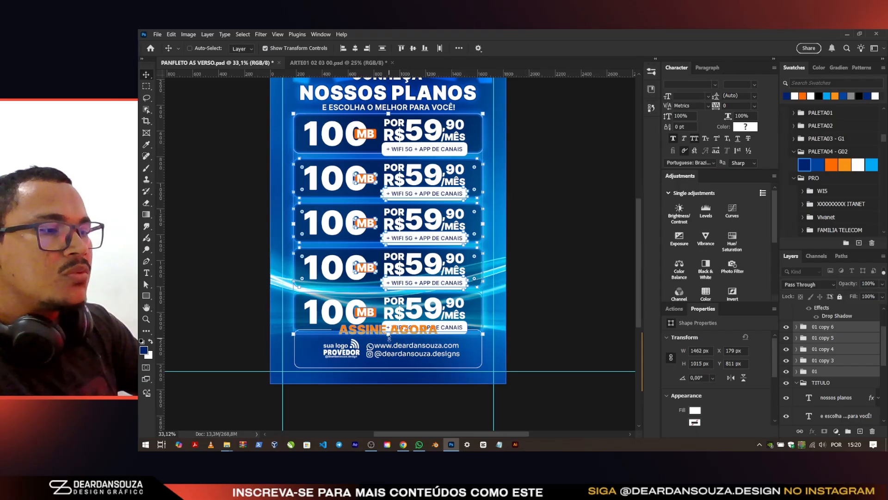
key("ctrl+t")
left_click_drag(387, 333, 388, 319)
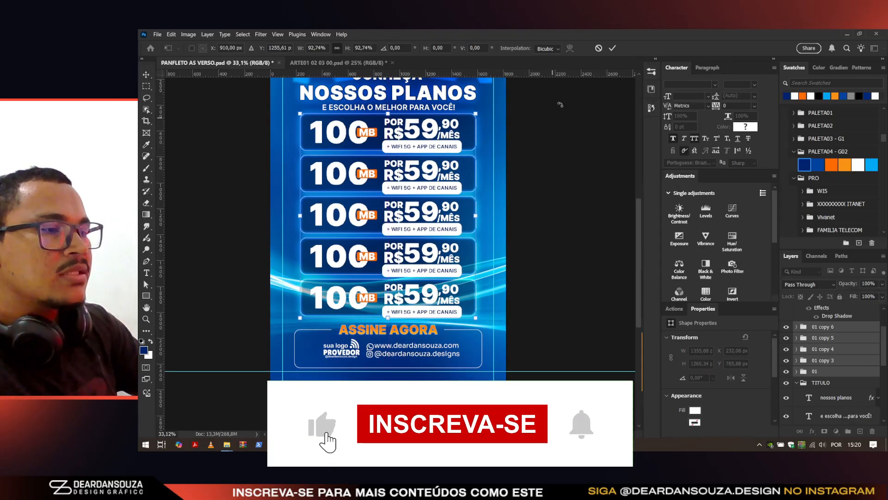
left_click(612, 48)
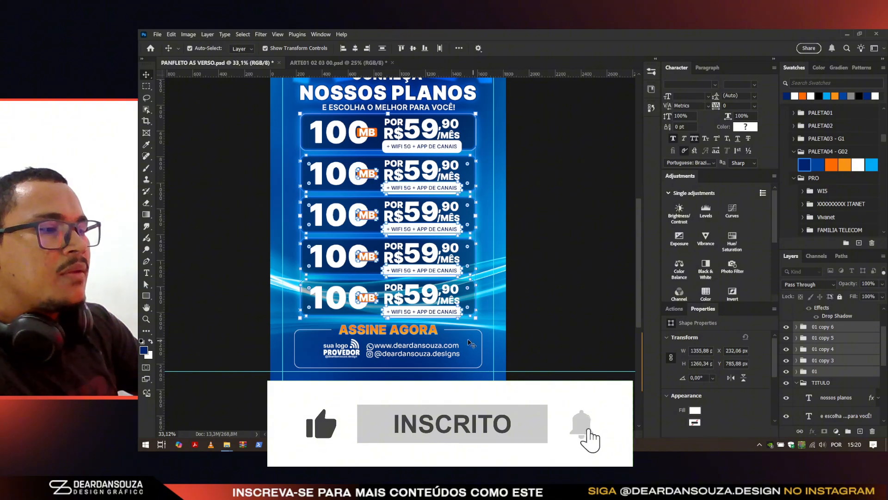
Step: Resize the contact frame outline to about 1356 × 286 px, matching the plan boxes' width, and save the flyer
left_click(416, 352)
left_click(824, 346)
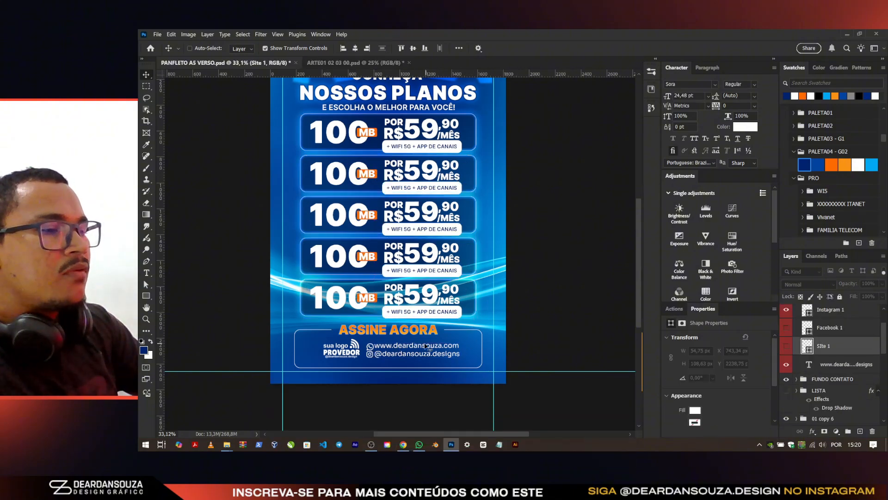
scroll(459, 324, "down", 2)
scroll(459, 301, "up", 5)
left_click(495, 288, "ctrl")
key("ctrl+t")
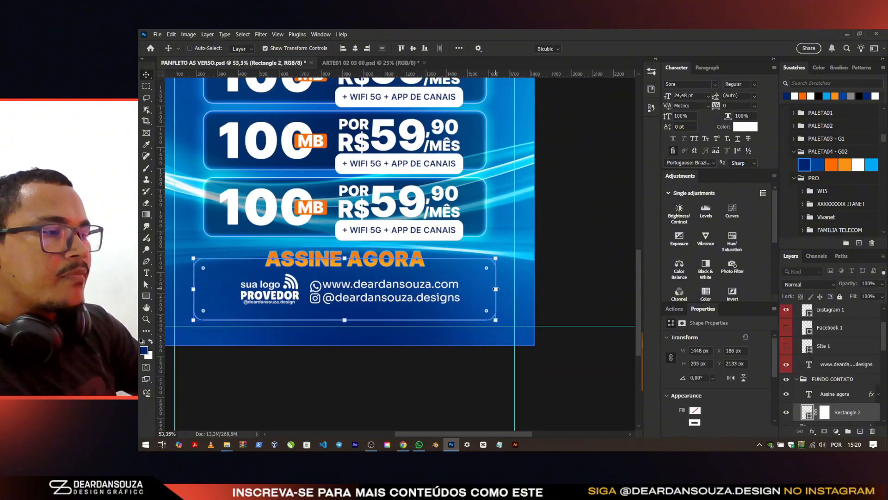
left_click_drag(496, 288, 487, 289)
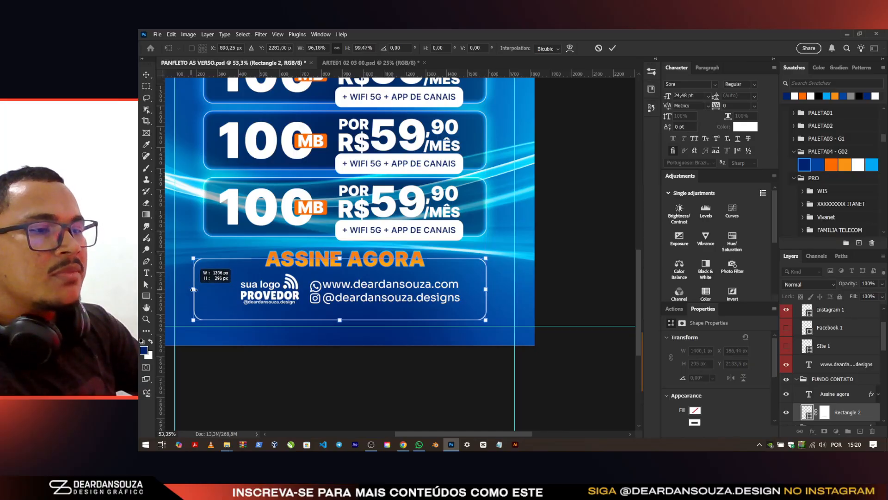
left_click_drag(193, 290, 202, 290)
scroll(352, 324, "up", 1)
left_click_drag(344, 319, 345, 317)
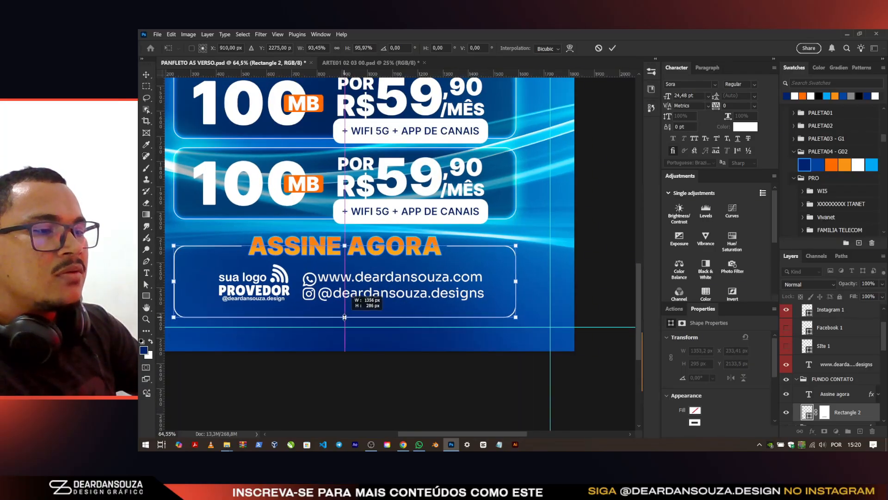
key("Return")
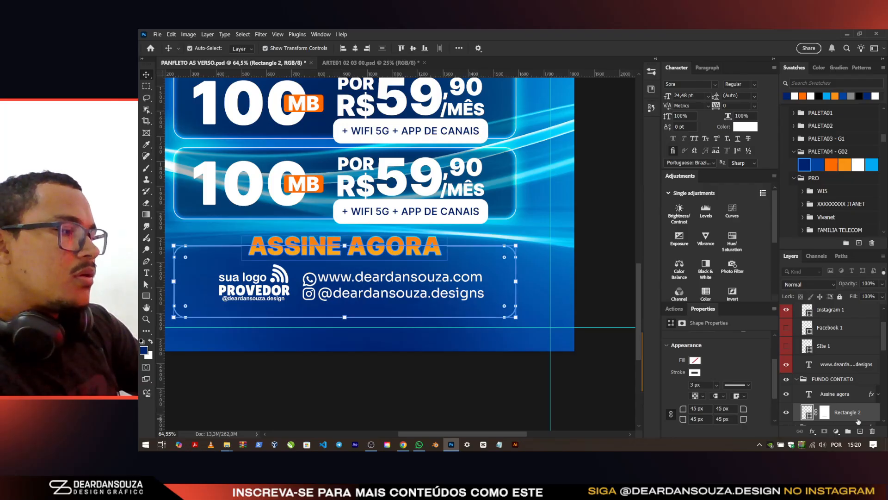
key("ctrl+s")
Step: Add an Overlay outer glow to the contact frame outline with 83% opacity and 40 px size, and save the flyer
double_click(873, 416)
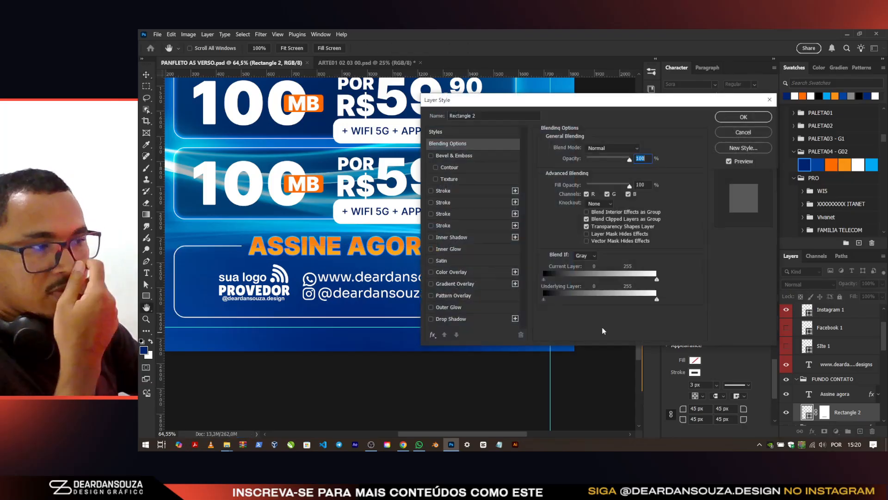
left_click(462, 321)
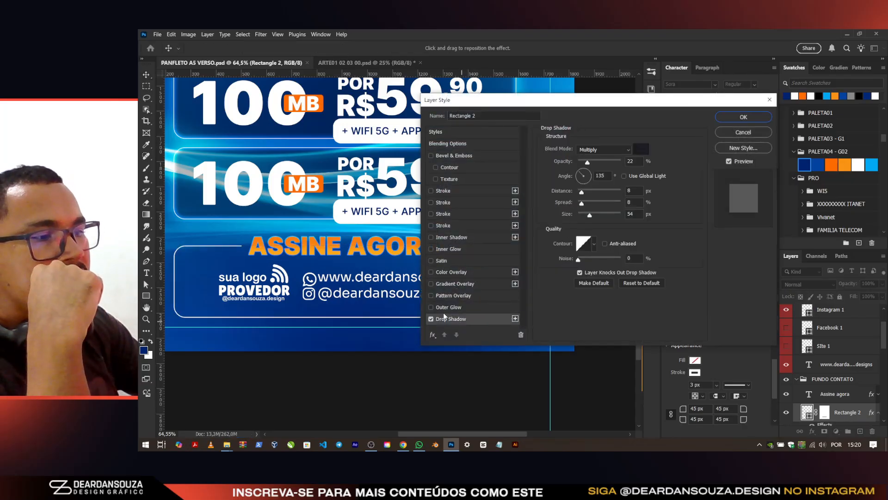
left_click(444, 307)
left_click(431, 319)
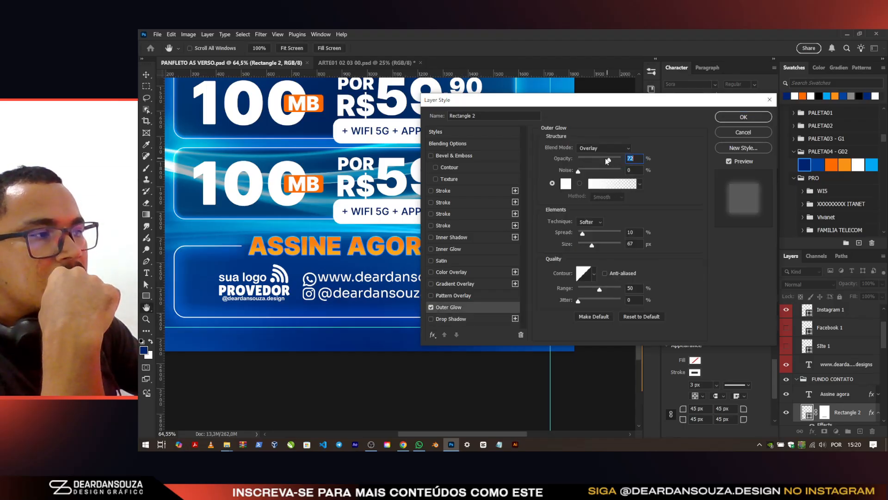
left_click_drag(606, 160, 610, 159)
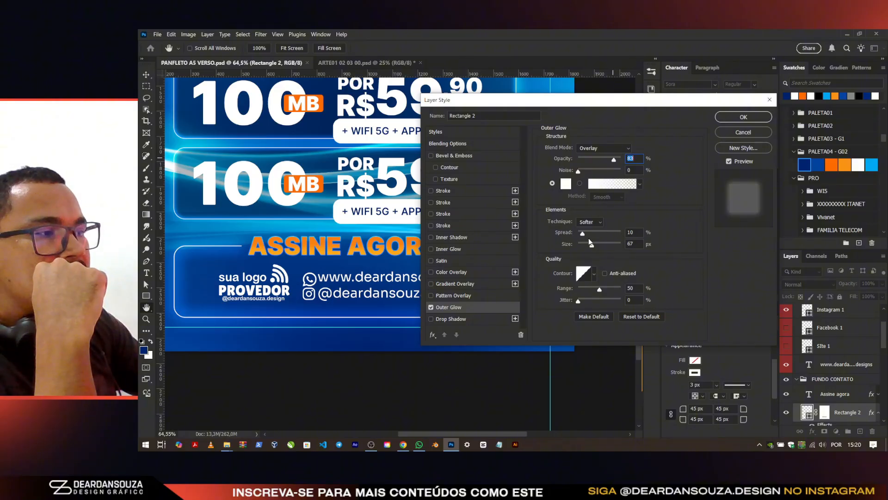
left_click_drag(590, 242, 588, 244)
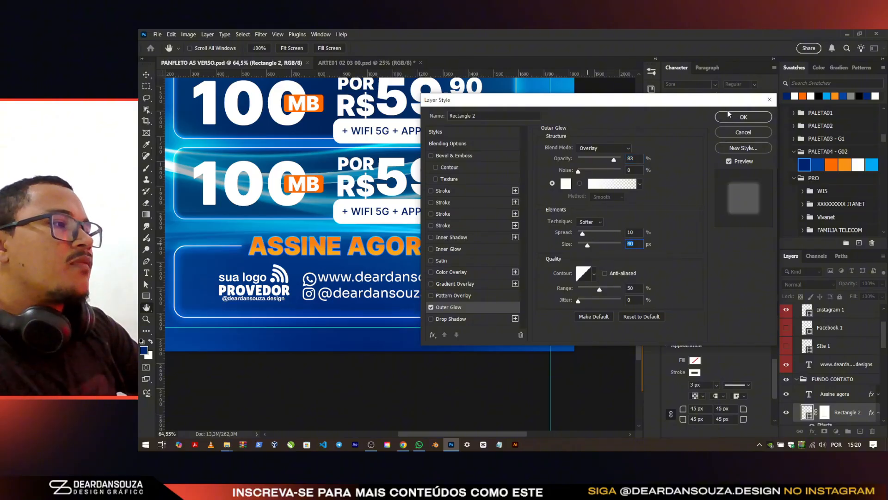
left_click(743, 117)
scroll(450, 283, "down", 3)
left_click(818, 326, "ctrl")
key("ctrl+s")
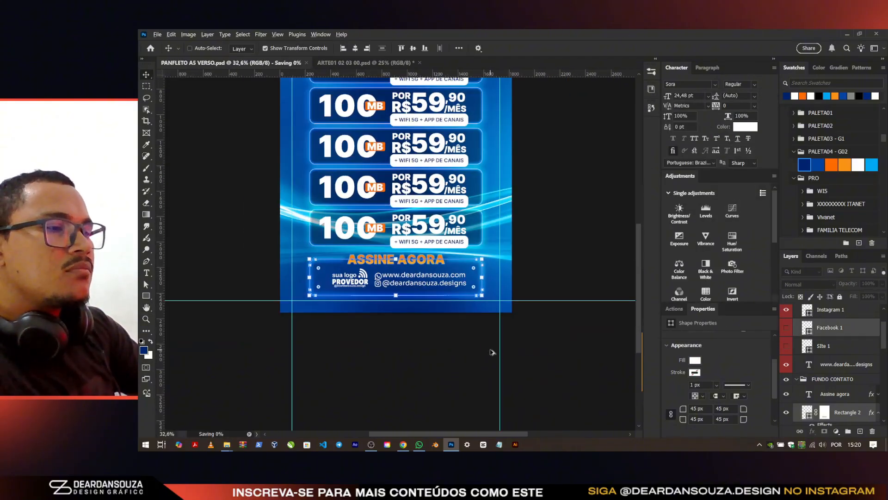
Step: Change the second plan box's speed to 200
scroll(491, 352, "down", 2)
scroll(504, 248, "up", 3)
left_click(421, 178, "ctrl")
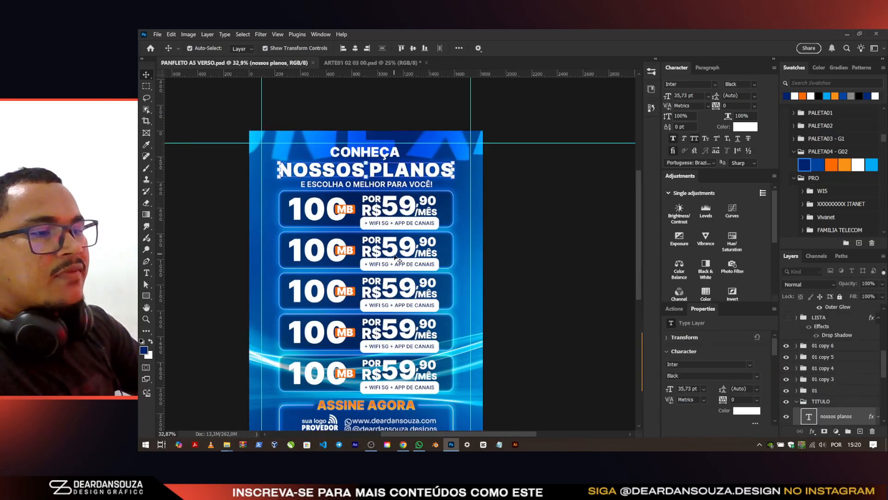
scroll(310, 238, "up", 3)
left_click(317, 255)
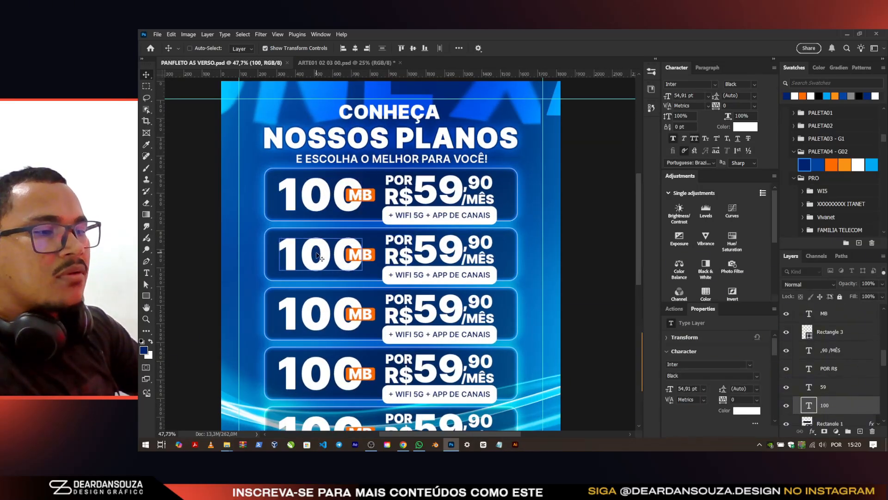
double_click(317, 255)
left_click_drag(301, 255, 235, 249)
type("2")
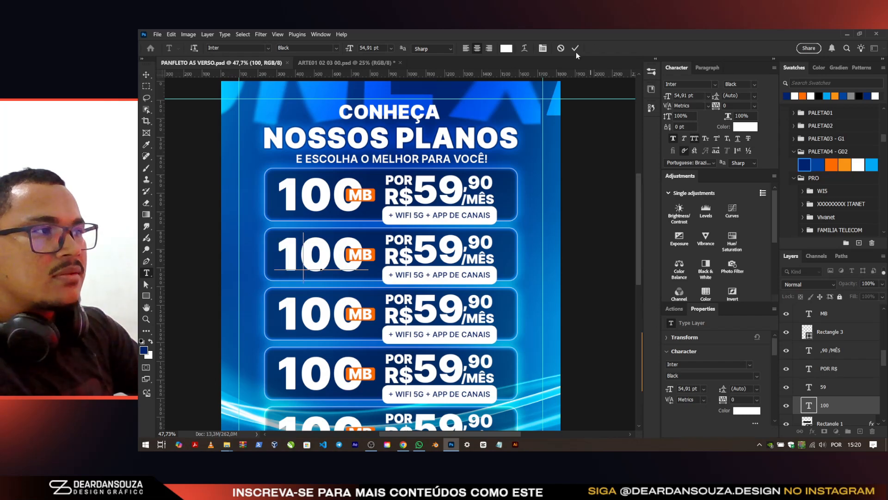
left_click(575, 48)
key("v")
Step: Change the third plan box's speed to 300
double_click(305, 303)
left_click_drag(301, 311, 264, 313)
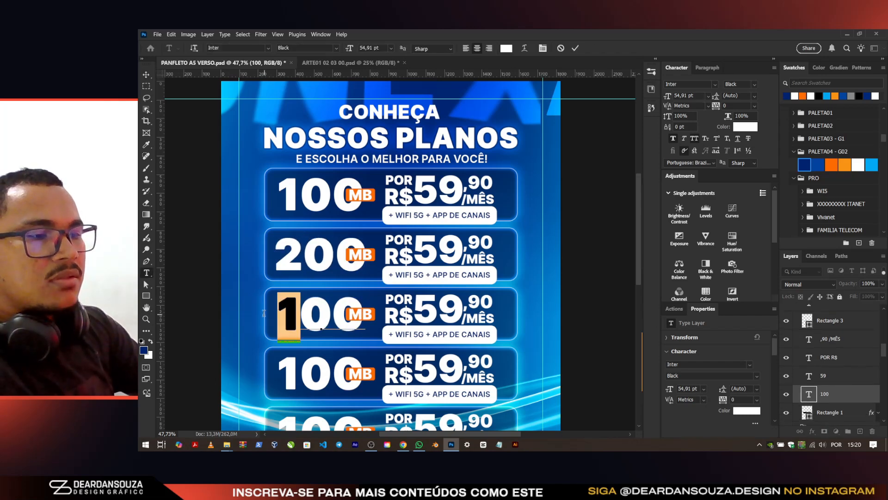
type("3")
left_click(575, 48)
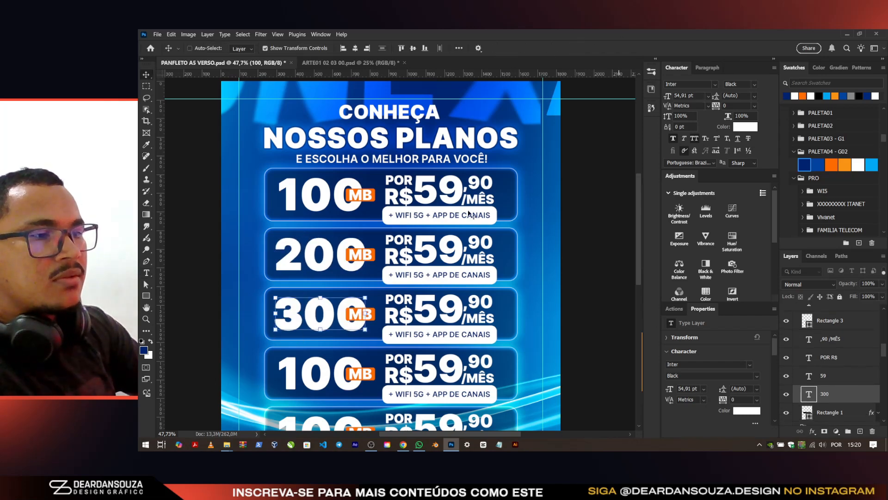
Step: Change the fourth plan box's speed to 400
scroll(333, 340, "down", 2)
left_click(305, 334)
double_click(305, 336)
left_click_drag(277, 326, 301, 325)
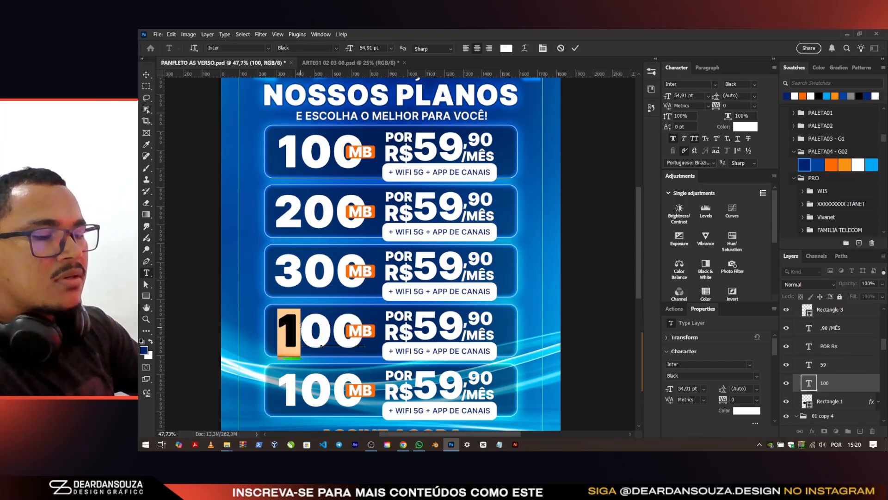
type("4")
left_click(575, 48)
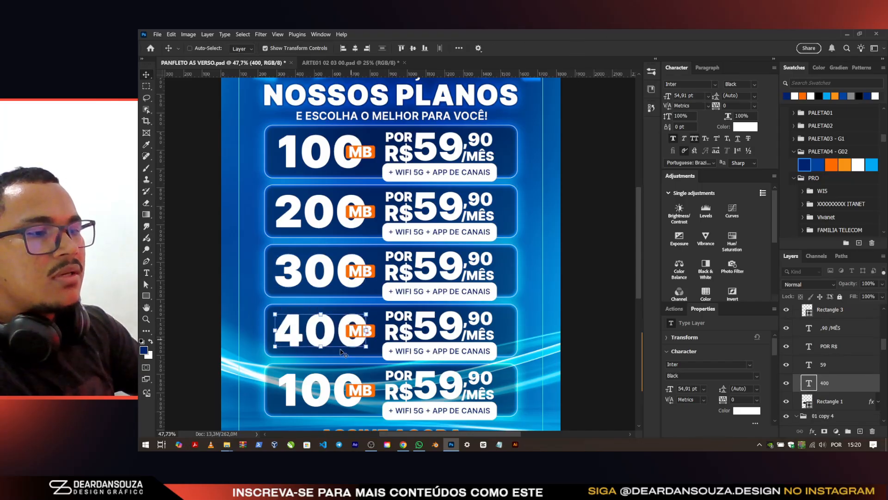
Step: Change the fifth plan box's speed to 500
scroll(306, 352, "down", 2)
left_click(302, 358)
double_click(302, 359)
left_click_drag(301, 363, 250, 367)
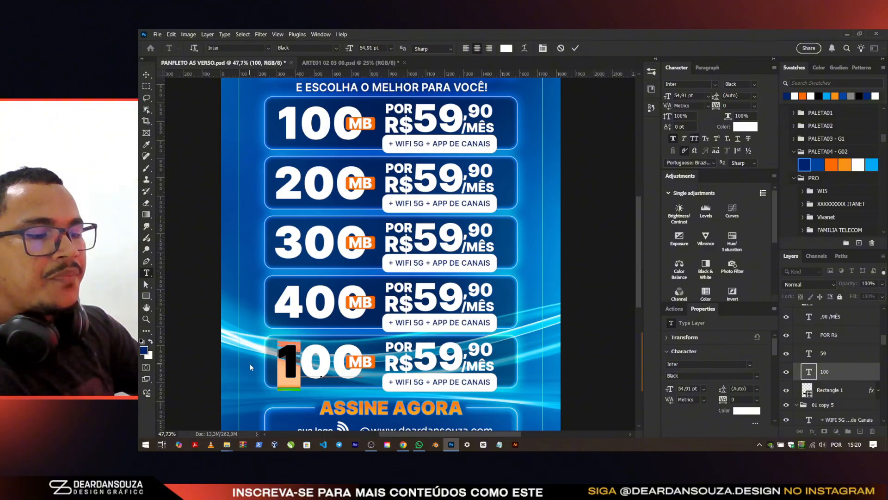
type("5")
left_click(575, 48)
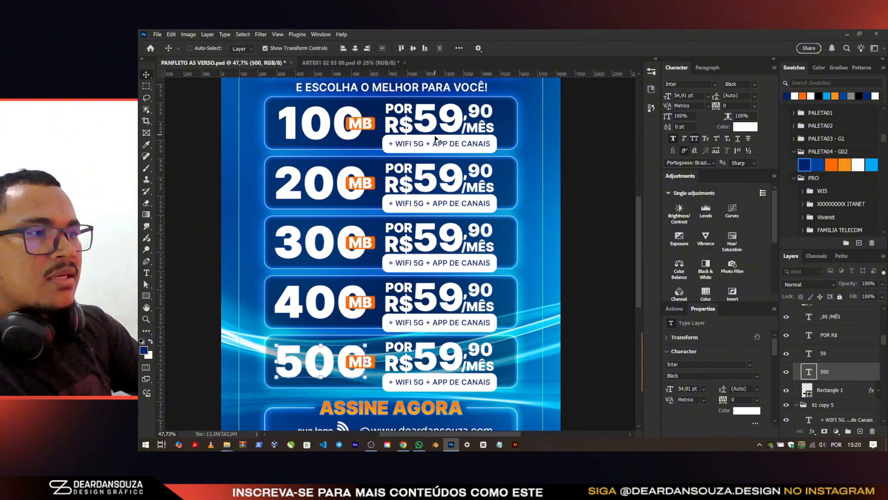
Step: Set the main price figure to 69 in the 200 MB plan box and to 79 in the 300 MB box
left_click(443, 176)
double_click(444, 175)
left_click_drag(437, 180, 413, 181)
type("6")
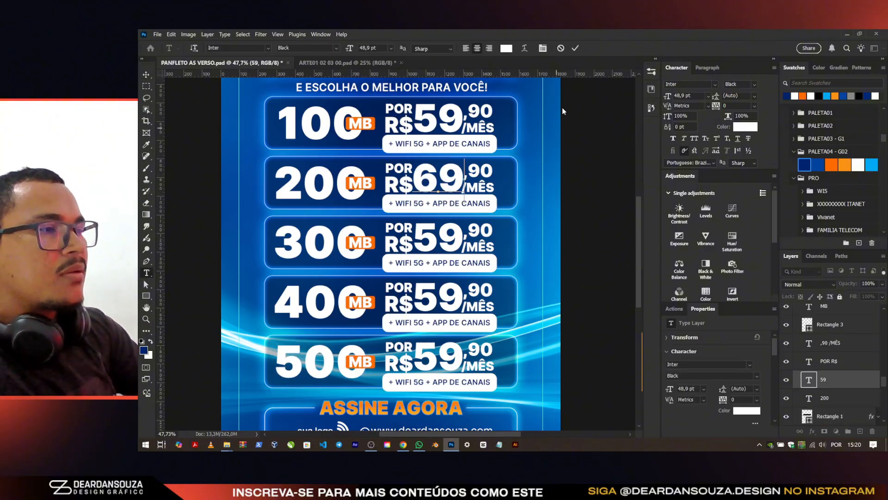
double_click(431, 237)
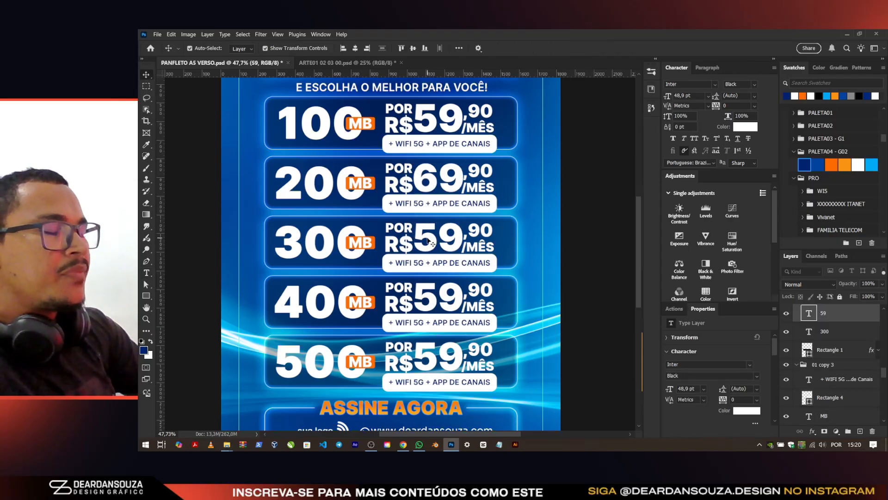
type("7")
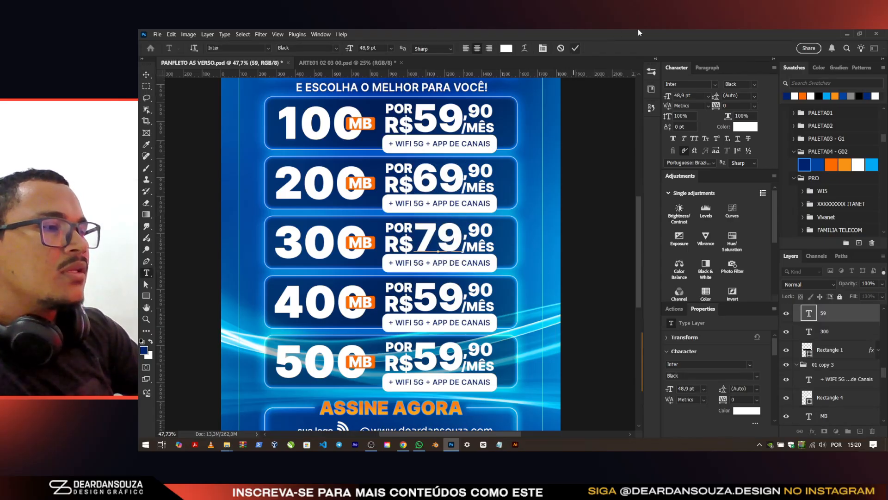
left_click(575, 48)
Step: Set the main price figure in the 400 MB plan box to 89
left_click(447, 298)
double_click(447, 298)
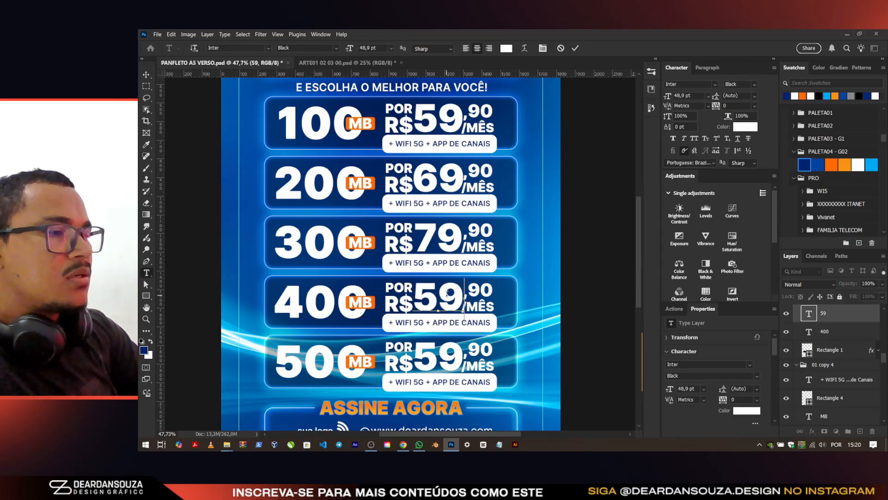
left_click(575, 48)
Step: Set the main price figure in the 500 MB plan box to 99
scroll(453, 322, "down", 3)
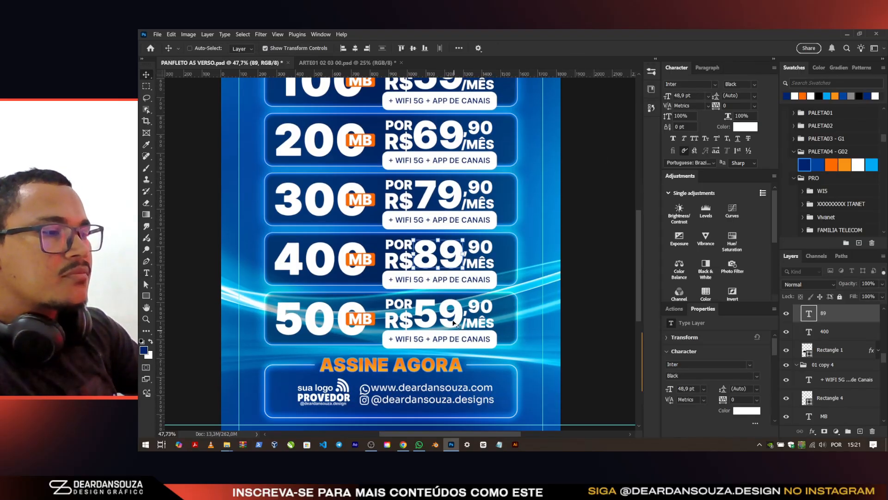
double_click(454, 316)
type("99")
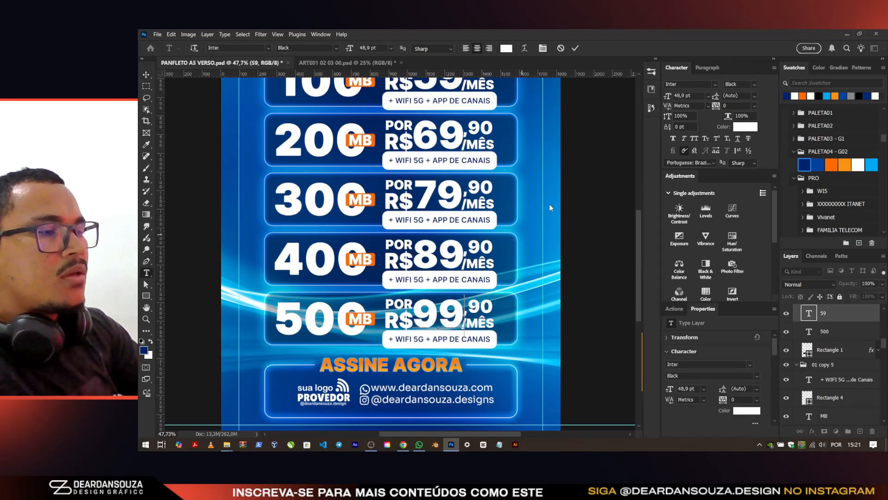
left_click(576, 48)
Step: Spread POR R$ and ,90 /MÊS apart in the 500 MB box and scale the price down so its main figure is about 40.64 pt
scroll(458, 277, "down", 4)
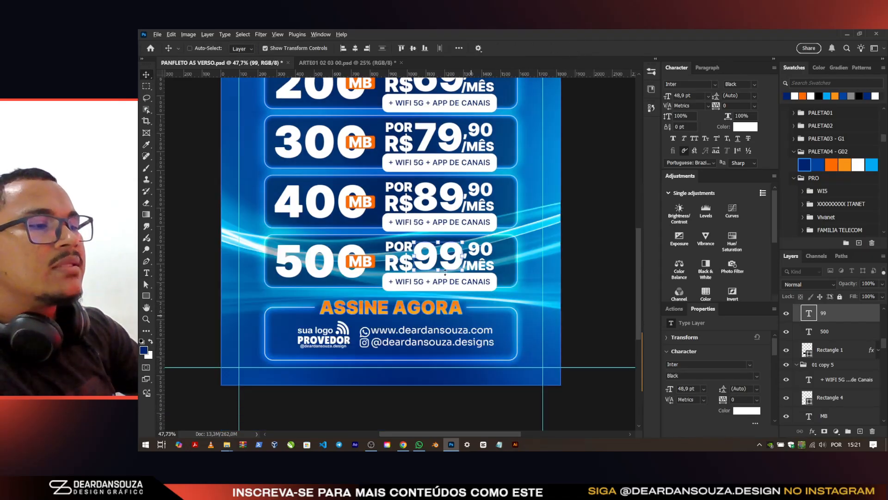
scroll(461, 273, "up", 5)
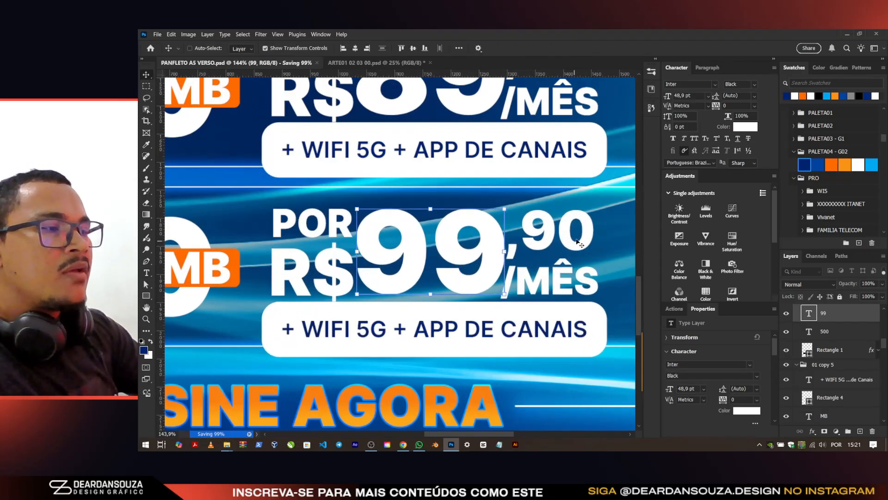
scroll(310, 259, "down", 2)
left_click_drag(312, 259, 294, 261)
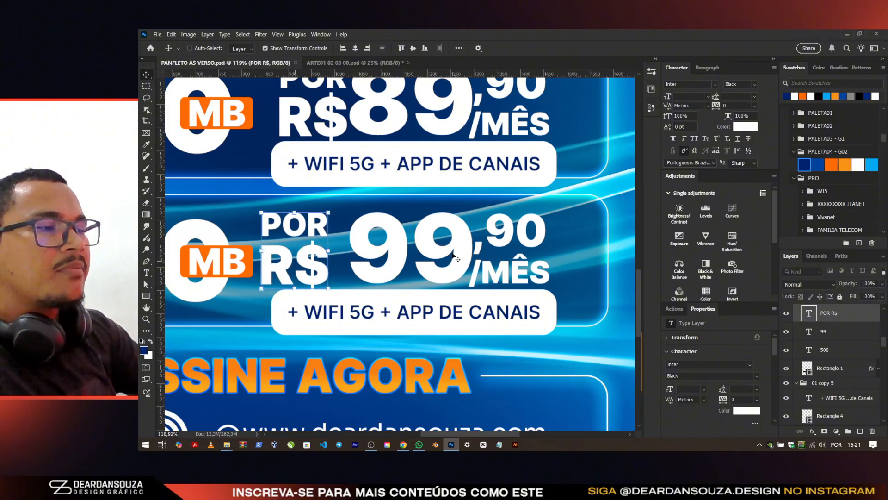
left_click_drag(501, 240, 522, 240)
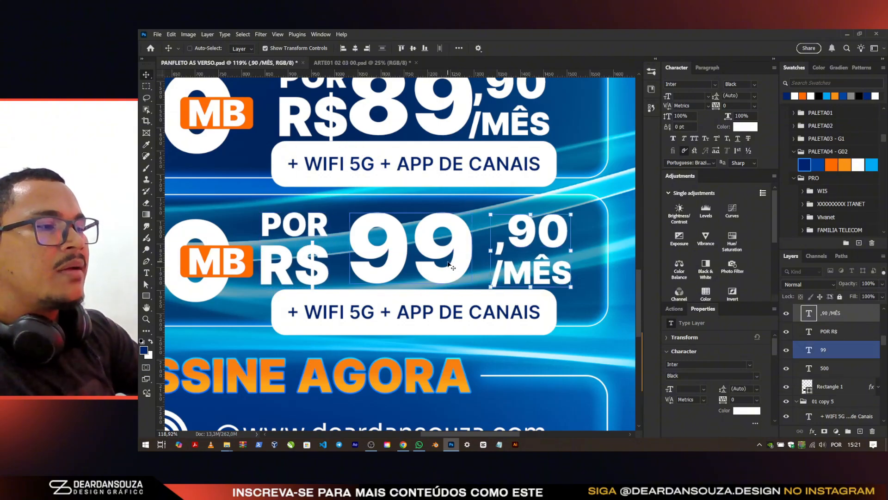
left_click(317, 267, "shift")
left_click_drag(260, 251, 312, 252)
mouse_move(414, 245)
left_mouse_down()
mouse_move(383, 242)
mouse_move(420, 251)
left_mouse_up()
left_click(851, 351)
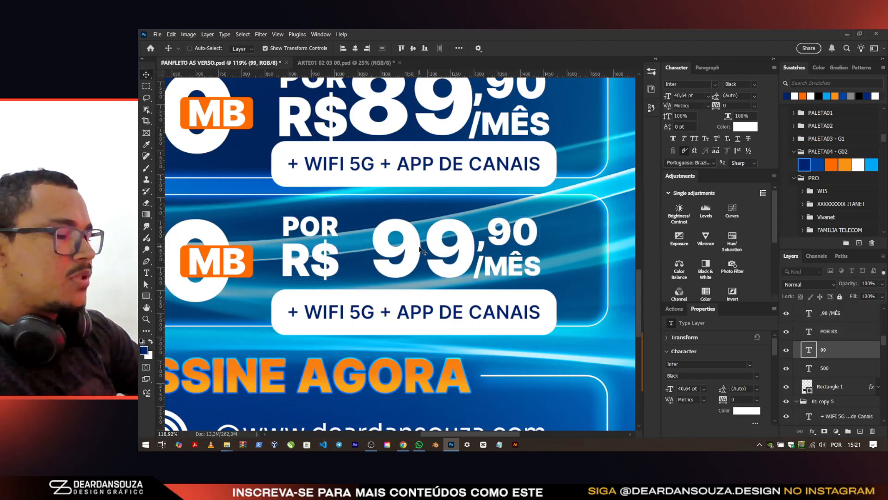
Step: Replace the main price figure in the 500 MB plan box with 109
double_click(421, 250)
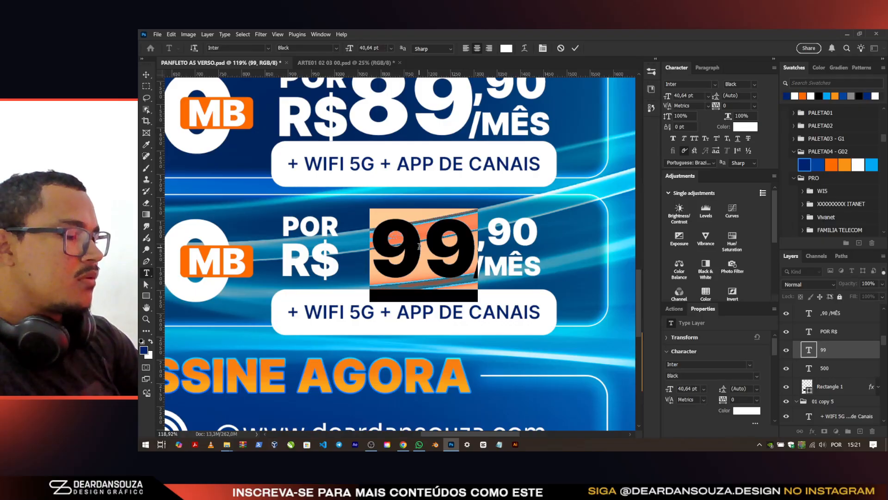
type("10+")
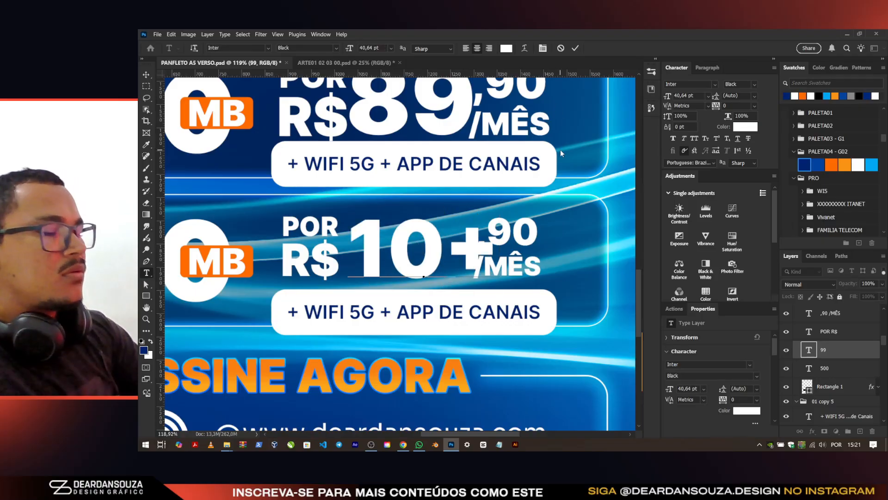
key("BackSpace")
type("9")
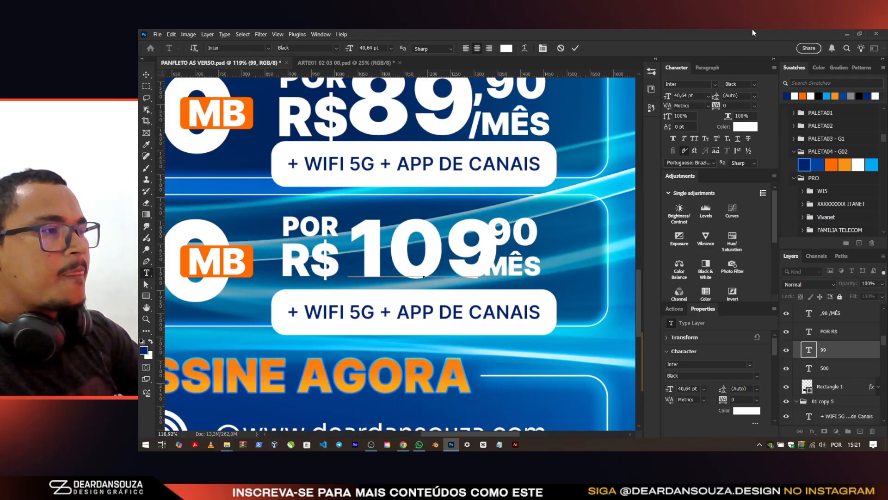
left_click(575, 48)
key("v")
Step: Space 109 and ,90 /MÊS so the 500 MB price parts do not overlap, and save the flyer
scroll(444, 226, "up", 3)
left_click_drag(430, 239, 417, 239)
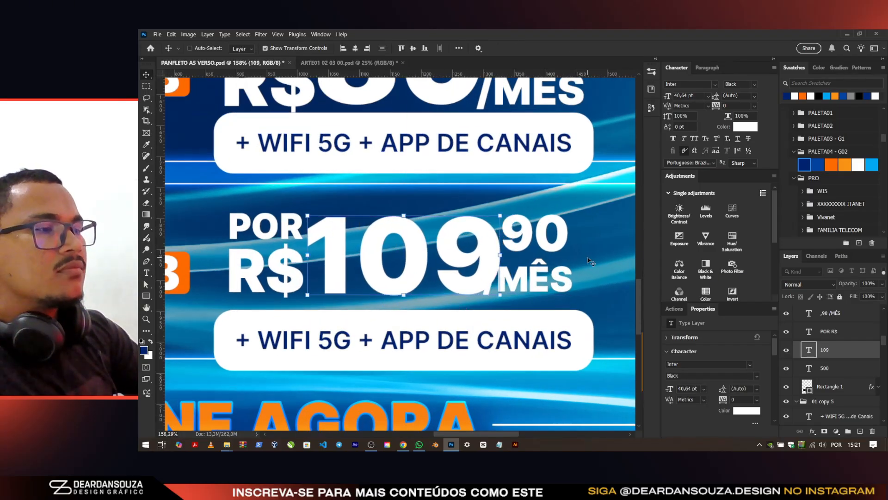
left_click_drag(523, 235, 538, 235)
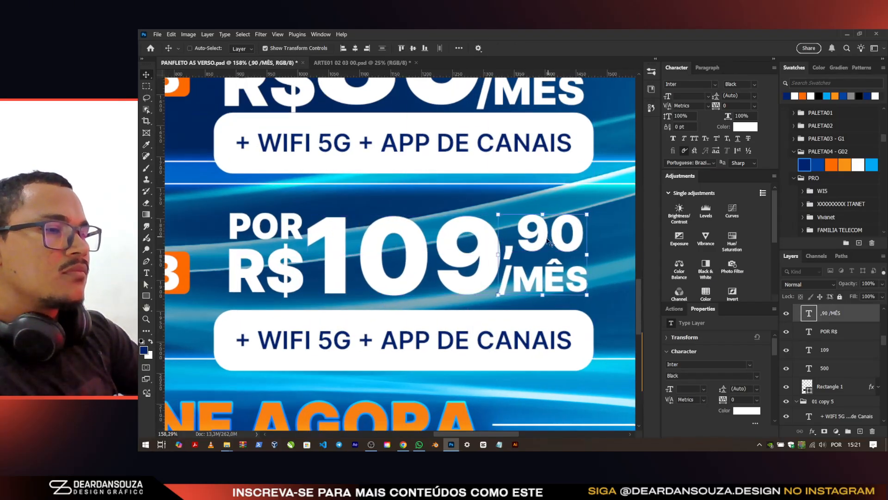
scroll(446, 262, "down", 8)
scroll(453, 263, "down", 6)
key("ctrl+s")
Step: Rename the four duplicated plan groups 02, 03, 04 and 05 in order from the 200 MB box to the 500 MB box
scroll(450, 306, "up", 3)
scroll(450, 306, "down", 3)
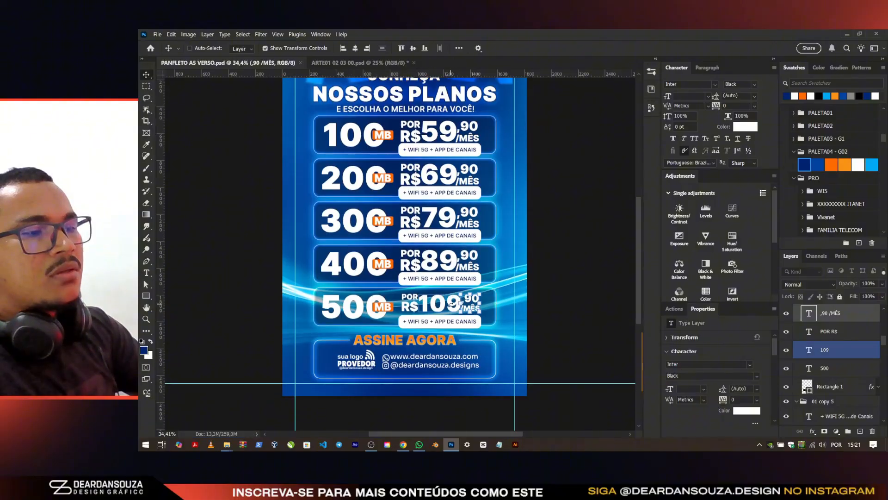
key("F2")
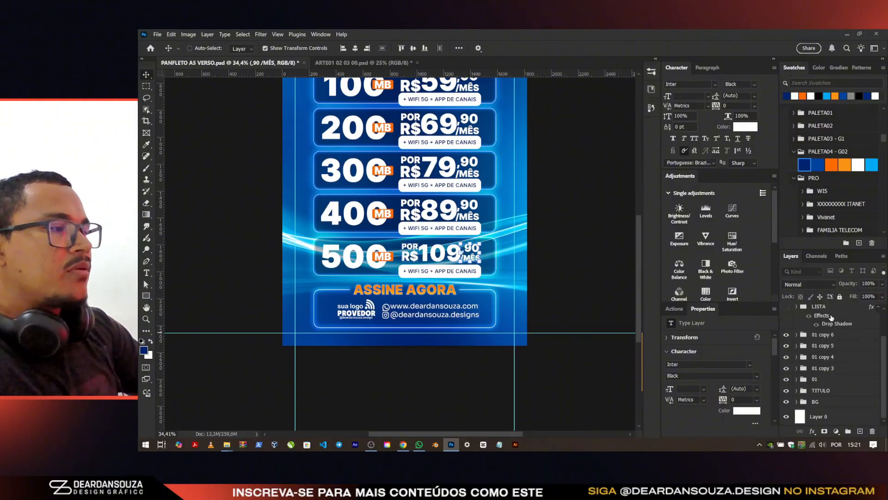
left_click(822, 337)
left_click(829, 369)
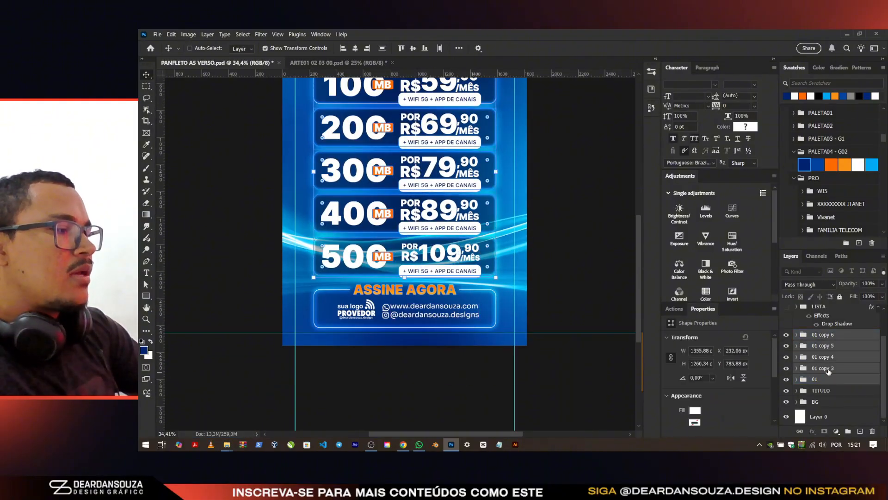
type("02")
double_click(825, 357)
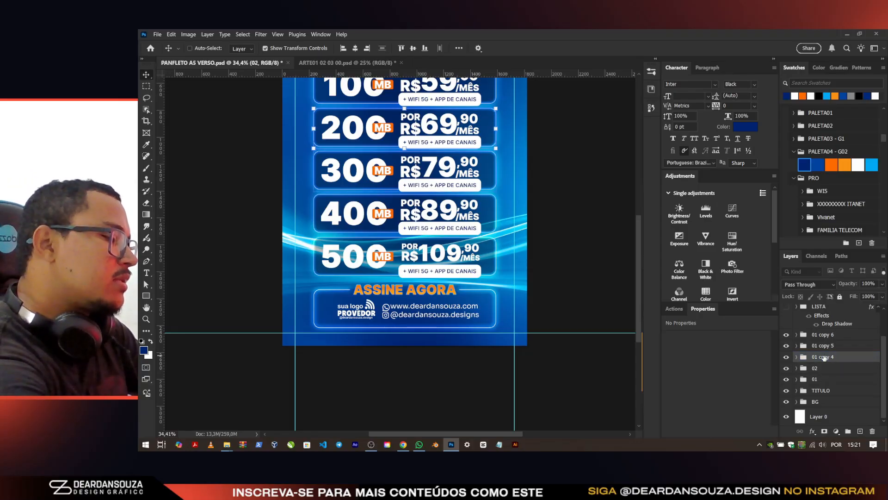
type("03")
double_click(824, 345)
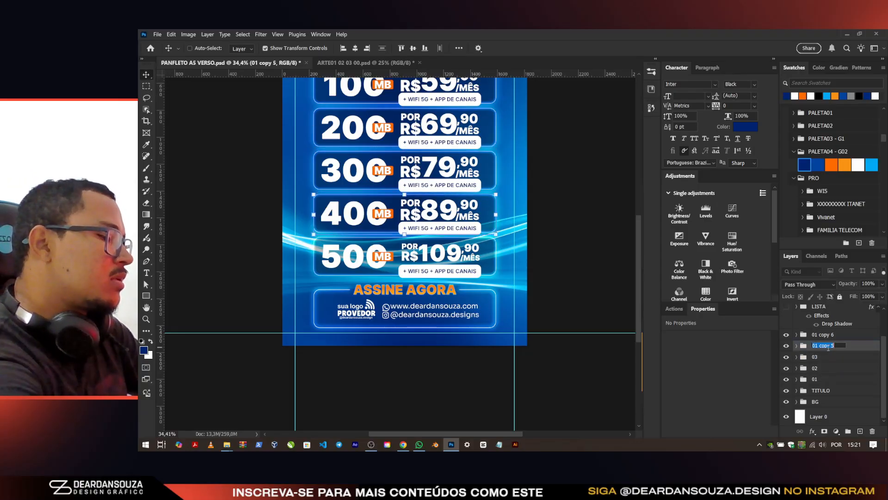
type("04")
double_click(836, 334)
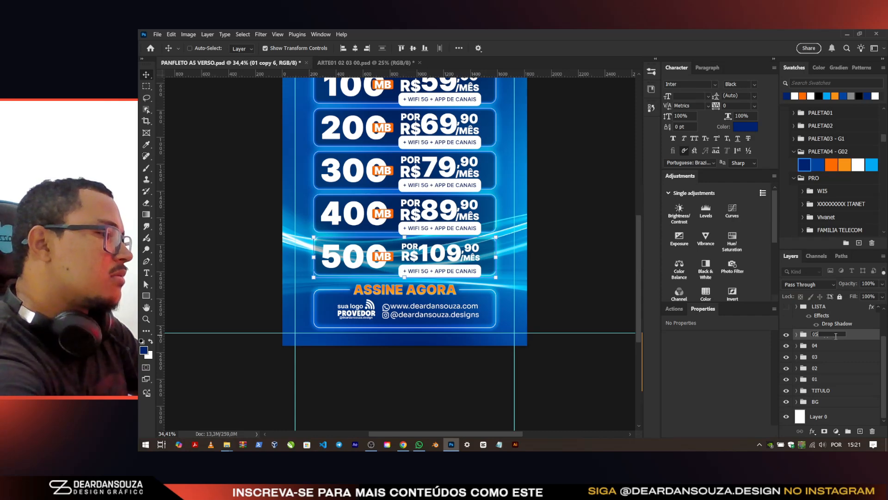
type("05")
key("Return")
Step: Group the plan groups 01 to 05 together, name the group PLANOS, and save the flyer
left_click(822, 380, "shift")
key("ctrl+g")
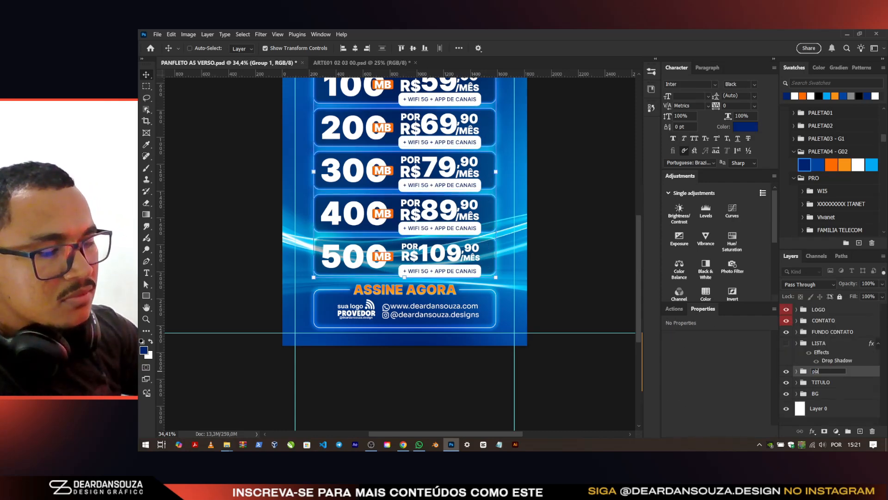
scroll(823, 374, "up", 1)
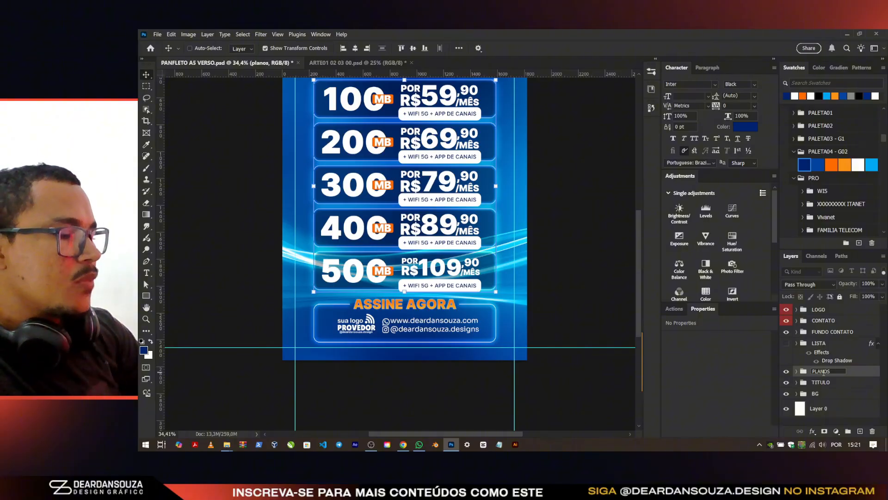
key("Return")
key("ctrl+s")
Step: Delete the hidden LISTA group together with its drop shadow effect, and save the flyer
left_click(827, 346)
scroll(499, 371, "down", 3)
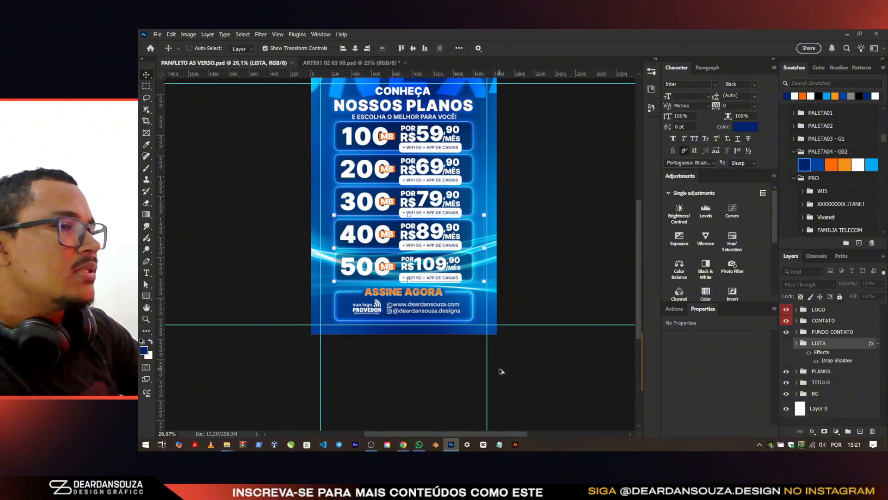
scroll(484, 237, "up", 2)
scroll(421, 271, "up", 2)
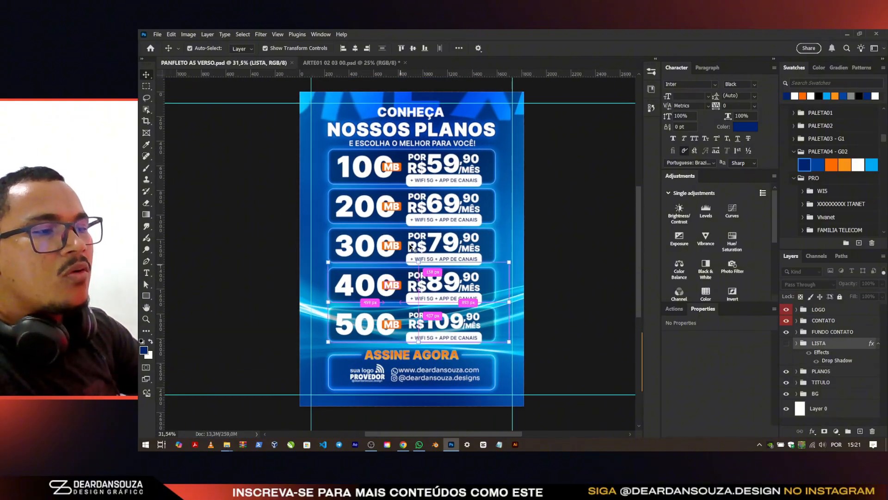
left_click_drag(428, 275, 428, 277)
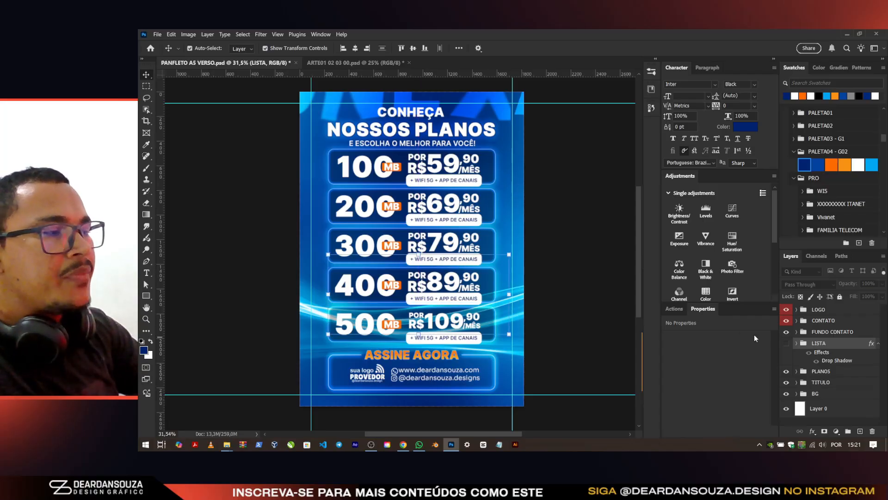
left_click(786, 343)
left_click_drag(528, 306, 481, 292)
key("Delete")
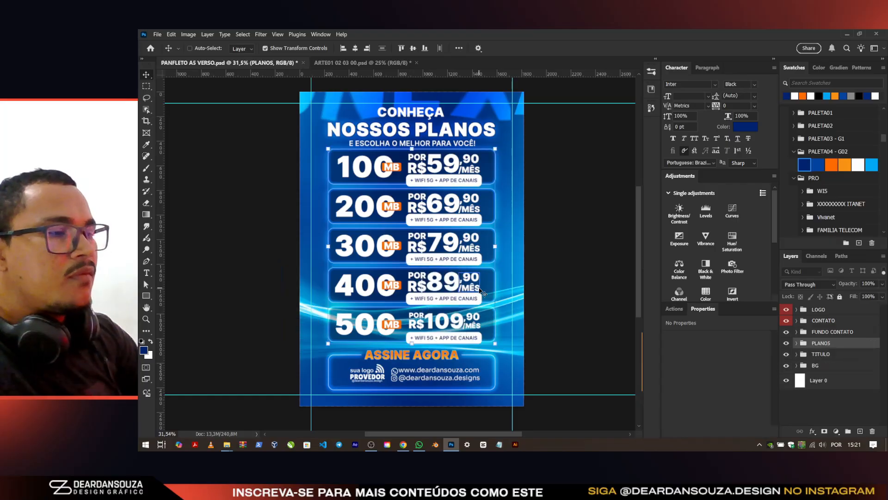
key("ctrl+s")
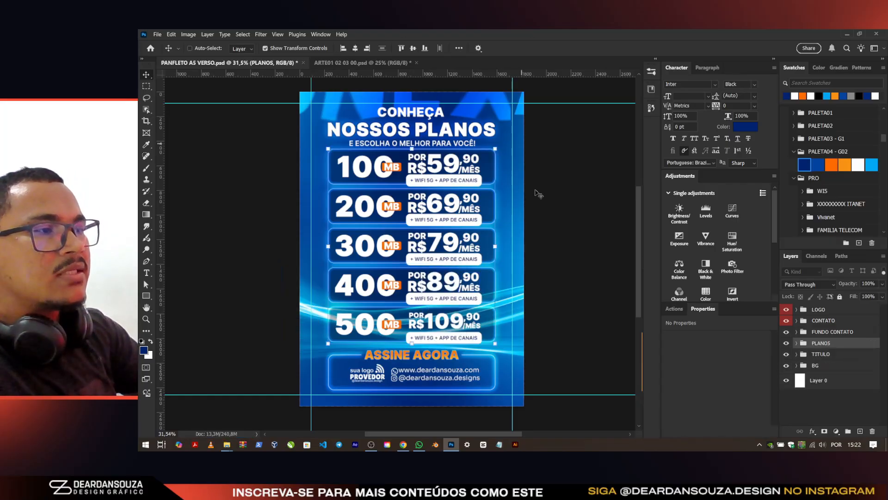
Step: Move the faded CONEXÃO lettering in the BG group up by about 97 px at the flyer's upper edge
left_click_drag(506, 116, 507, 103)
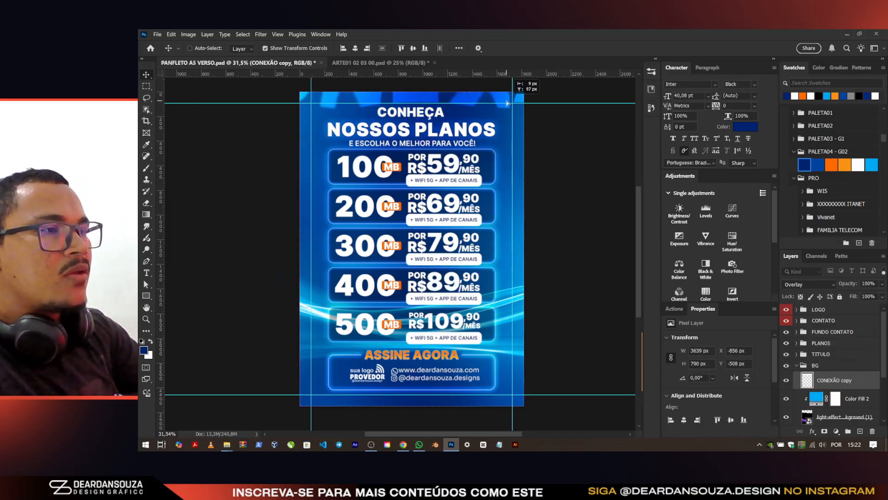
left_click(851, 398)
scroll(477, 192, "down", 1)
scroll(833, 370, "down", 2)
left_click(834, 390)
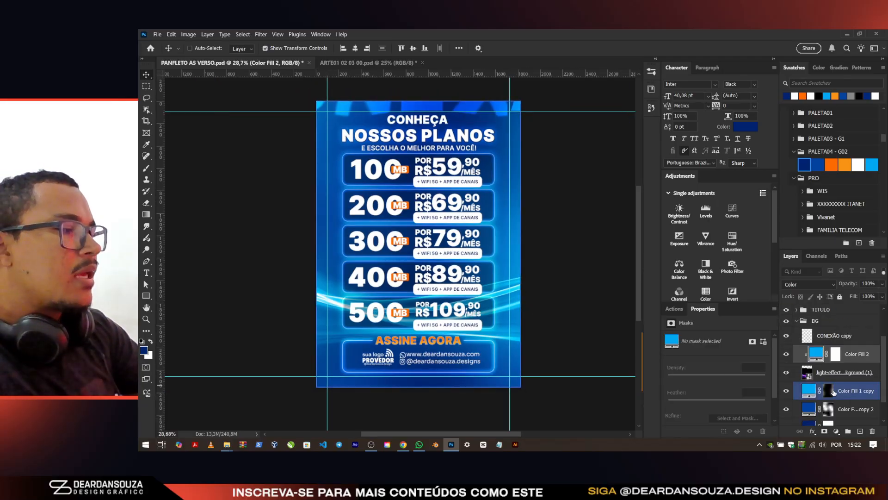
Step: Reposition the light-effect streaks across the bottom of the flyer behind the contact frame and rotate them to about -2.67°
left_click(833, 372)
key("ctrl+t")
left_click_drag(444, 137, 407, 92)
left_click_drag(546, 361, 531, 380)
left_click(599, 48)
scroll(564, 135, "down", 2)
left_click_drag(546, 182, 562, 283)
key("ctrl+t")
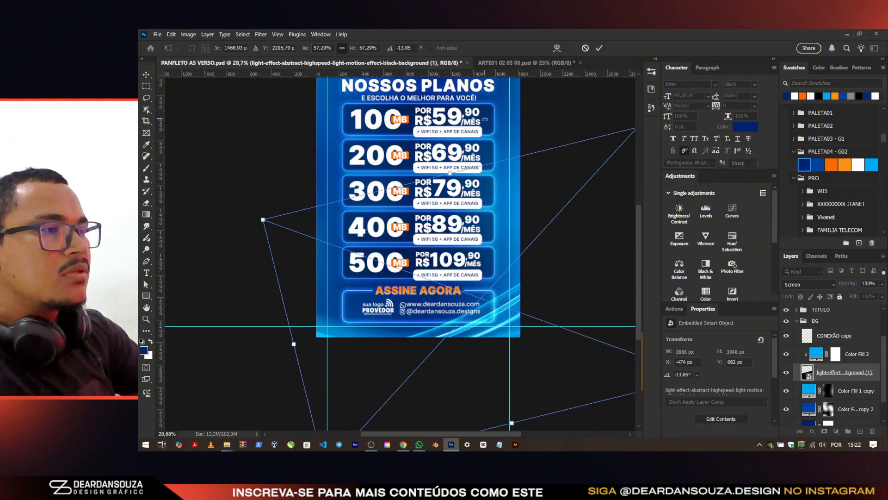
left_click_drag(484, 119, 526, 143)
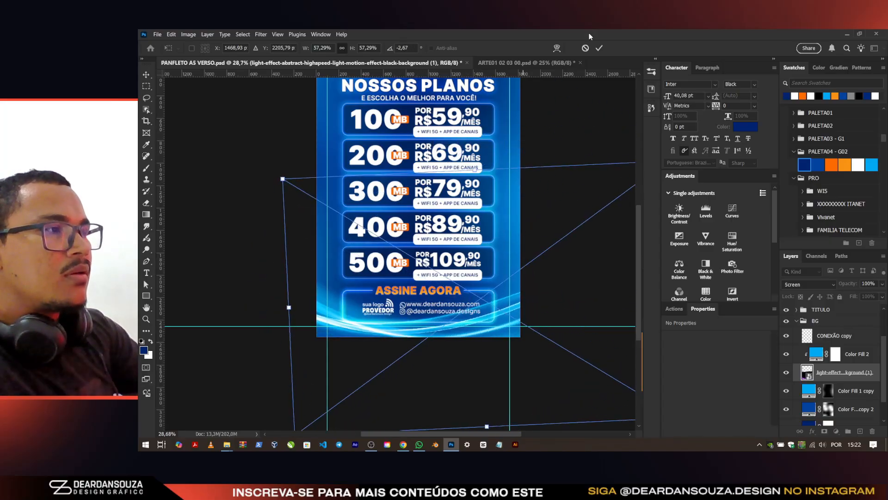
left_click(599, 48)
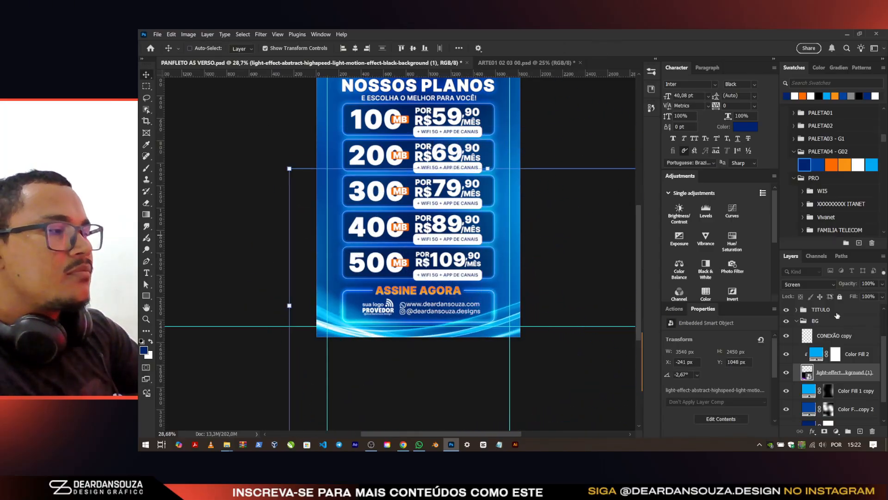
Step: Put the light-effect layer in its own group, clip Color Fill 2 to that group, and set the group's blend mode to Screen
left_click(859, 363, "alt")
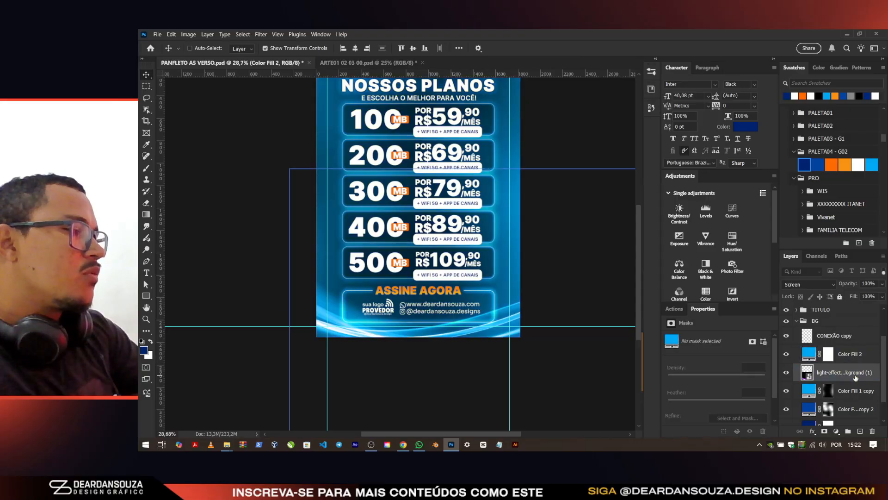
key("ctrl+g")
left_click(835, 383)
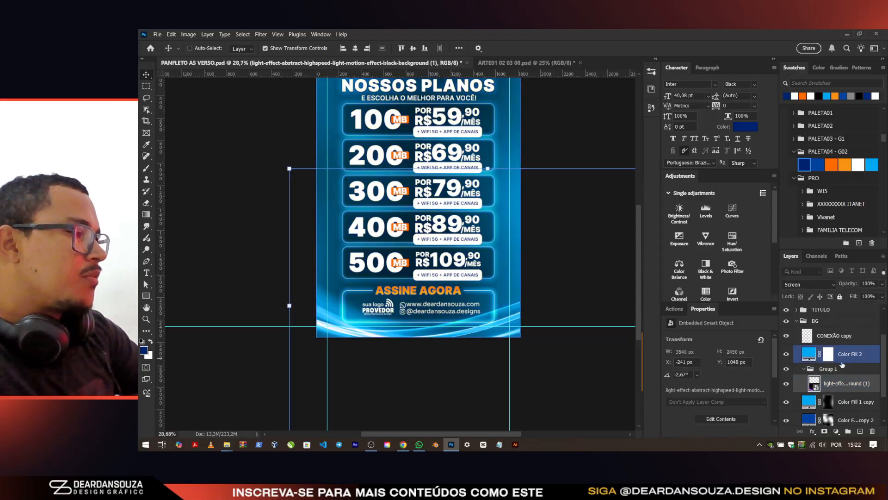
left_click(842, 361, "alt")
left_click(833, 369)
left_click(808, 284)
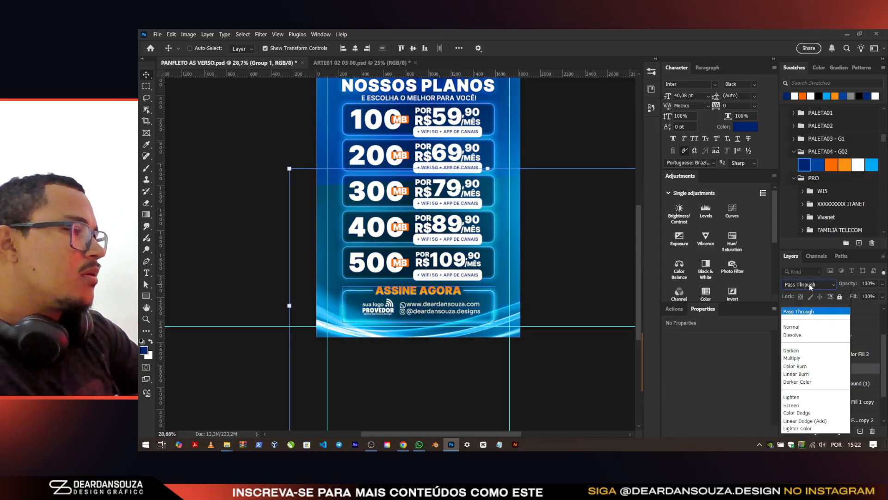
left_click(800, 264)
Step: Duplicate the light-effect layer inside its group and place the copy across the upper edge of the flyer
left_click(835, 383)
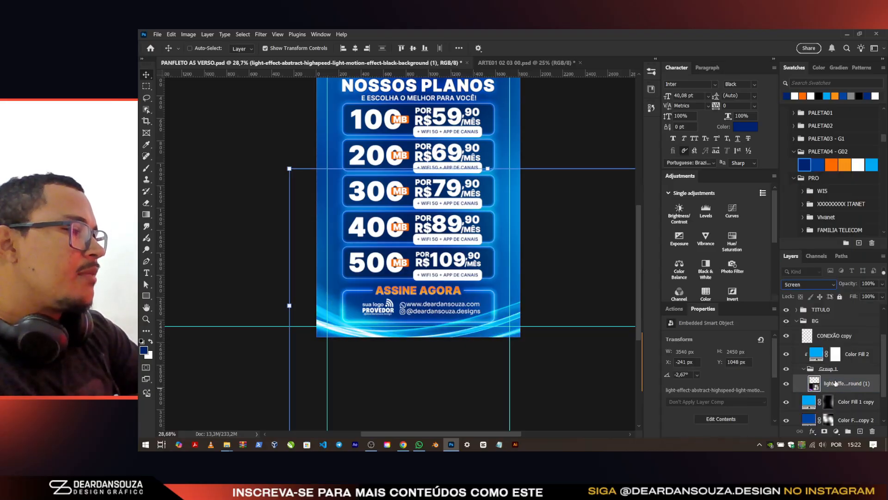
left_click_drag(453, 298, 425, 169, "alt")
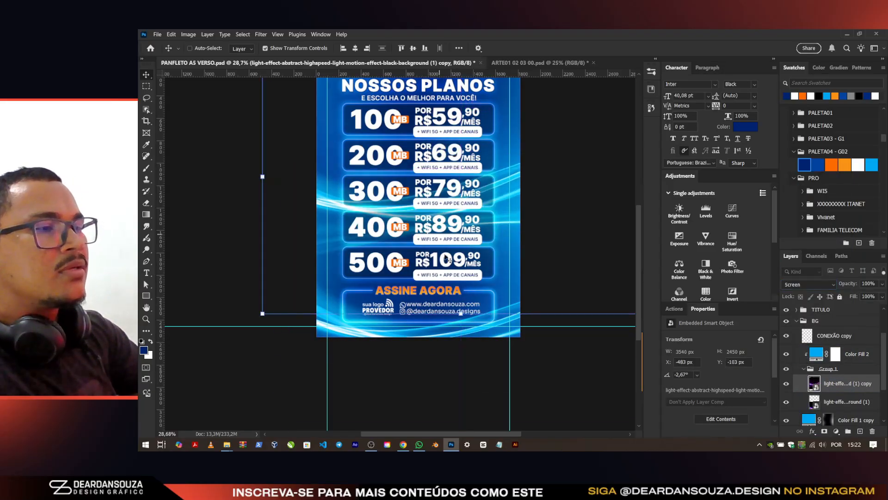
scroll(463, 305, "up", 3)
left_click_drag(462, 333, 421, 163)
scroll(513, 319, "down", 2)
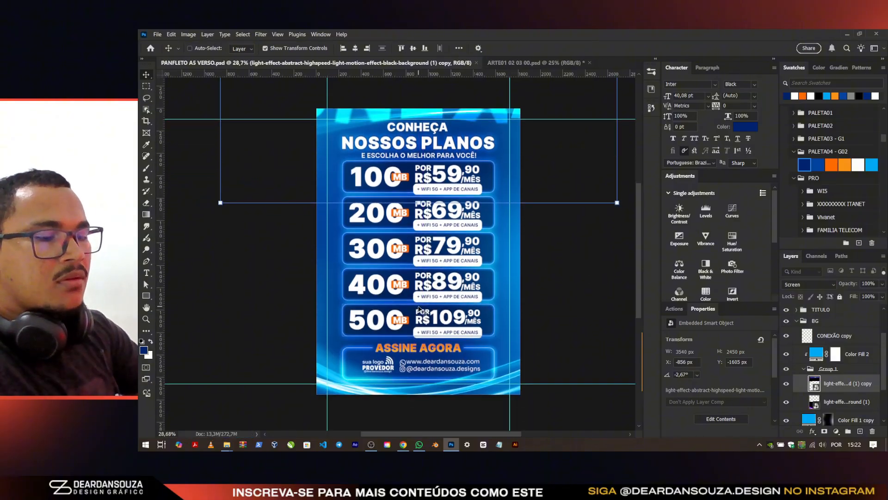
Step: Paint black with a large soft brush on the Color Fill 1 copy 2 mask near the lower right corner, and save the flyer
scroll(828, 379, "down", 3)
left_click(827, 381)
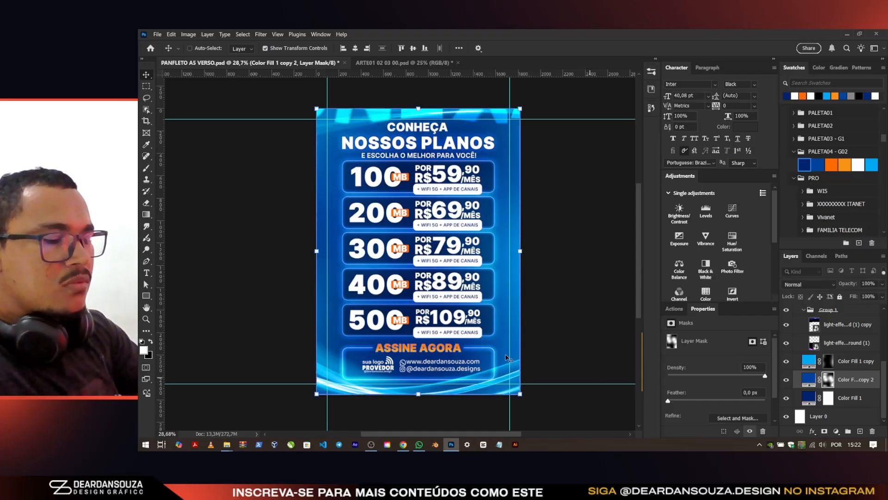
key("b")
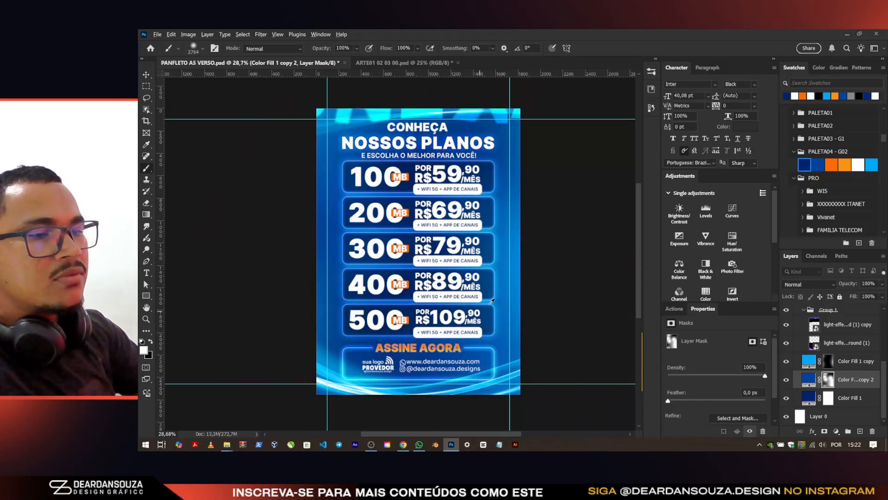
left_click_drag(489, 304, 432, 304)
key("x")
left_click(506, 347)
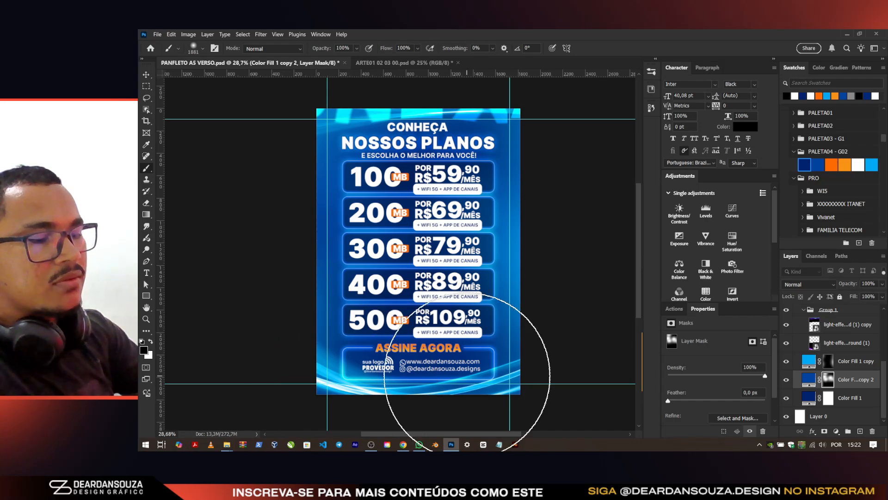
key("v")
scroll(444, 324, "up", 5)
left_click(444, 319)
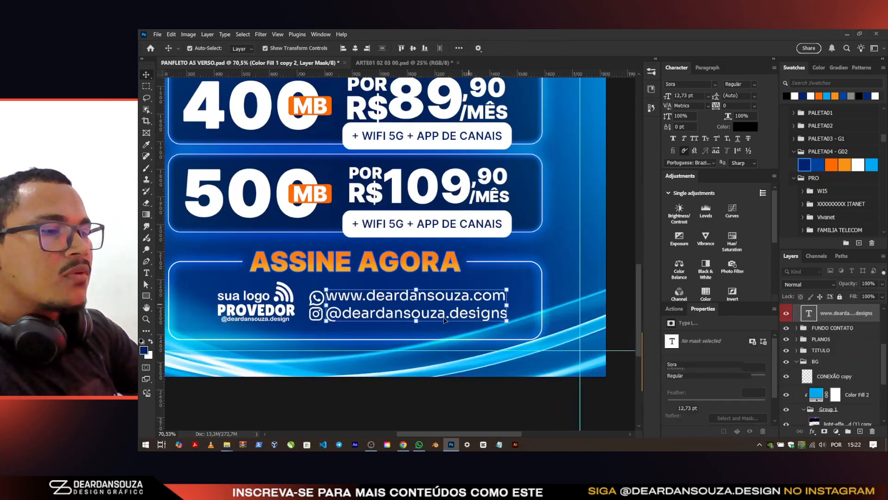
key("ctrl+s")
Step: Close the ARTE01 02 03 00.psd document, keeping the VERSO flyer open
scroll(444, 319, "down", 3)
scroll(572, 286, "up", 3)
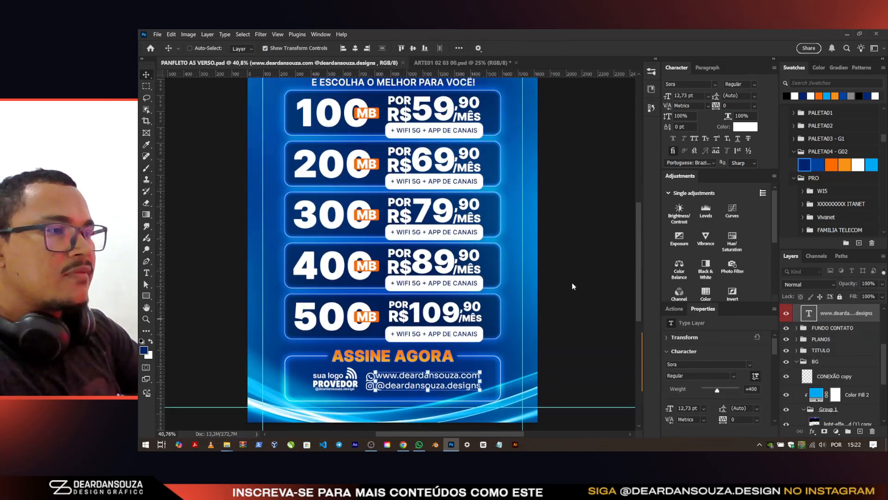
scroll(573, 286, "down", 2)
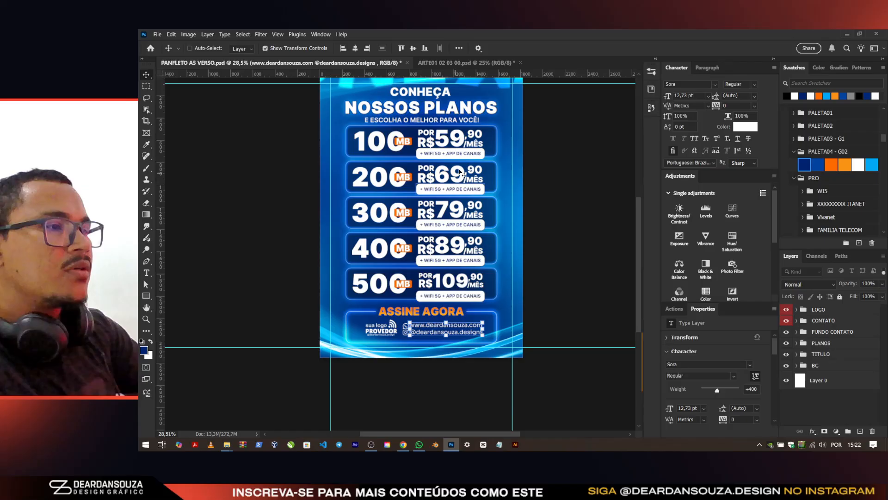
left_click(473, 61)
left_click(516, 62)
left_click(514, 192)
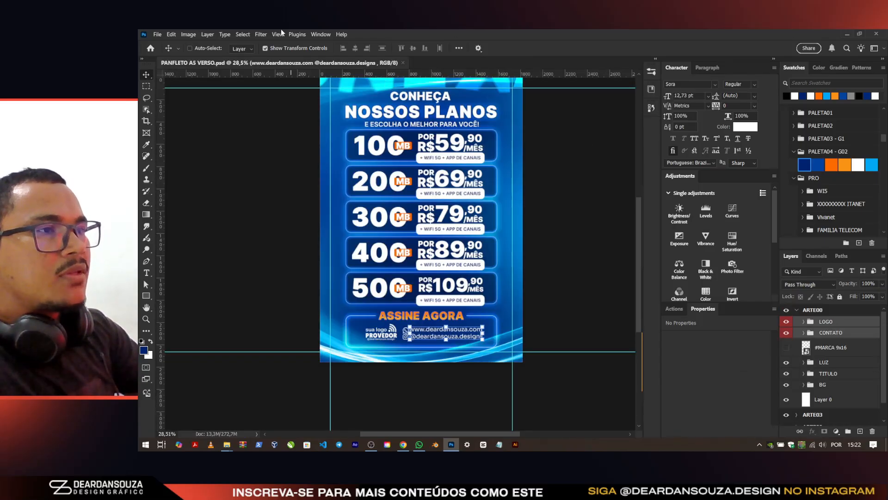
left_click(158, 35)
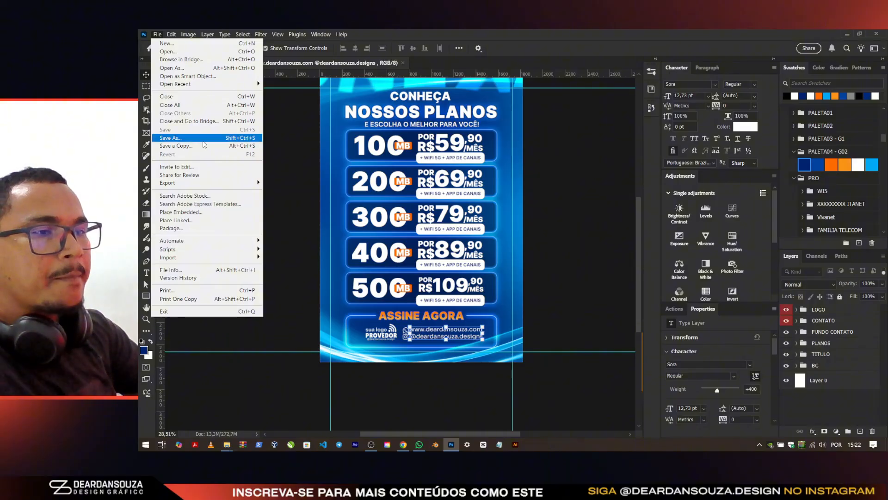
left_click(203, 43)
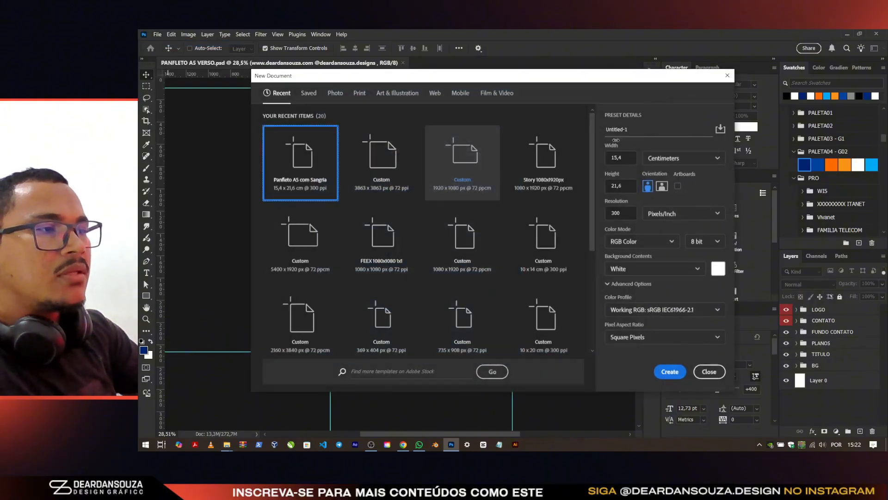
key("Escape")
Step: Open PANFLETO A5 FRENTE.psd and arrange it side by side with the VERSO flyer in a 2-up Vertical layout
key("ctrl+o")
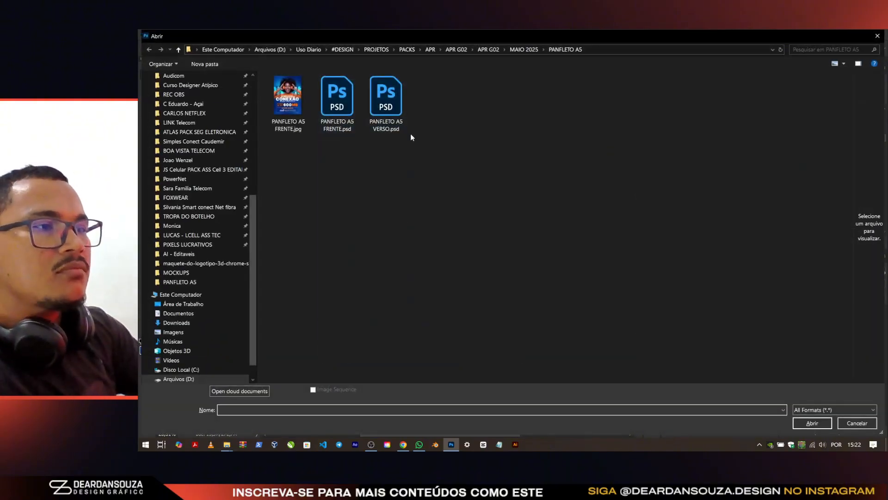
double_click(340, 101)
left_click(318, 34)
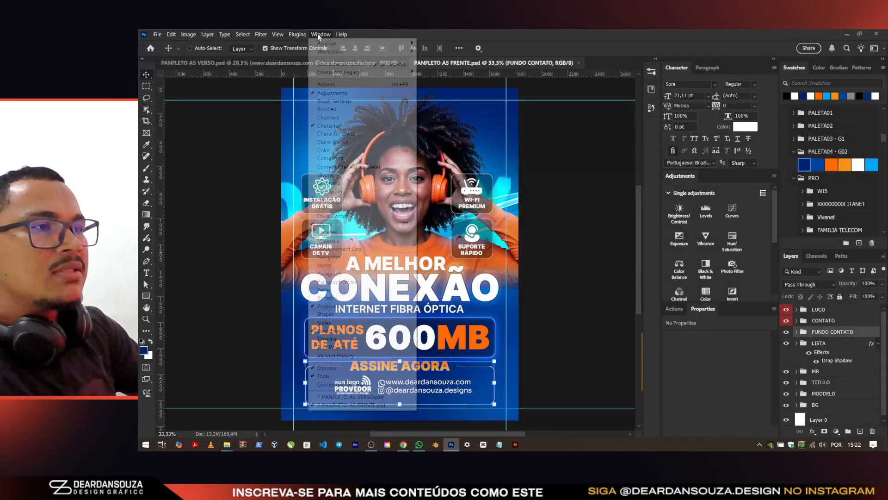
mouse_move(375, 43)
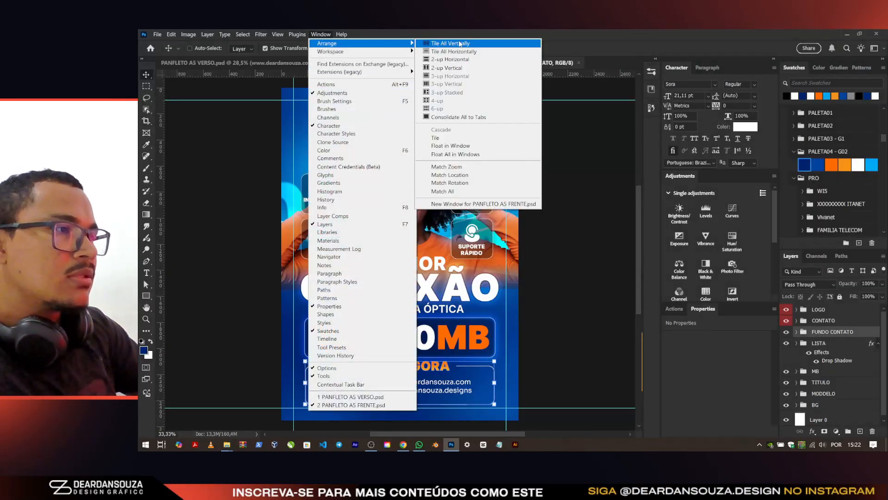
left_click(447, 68)
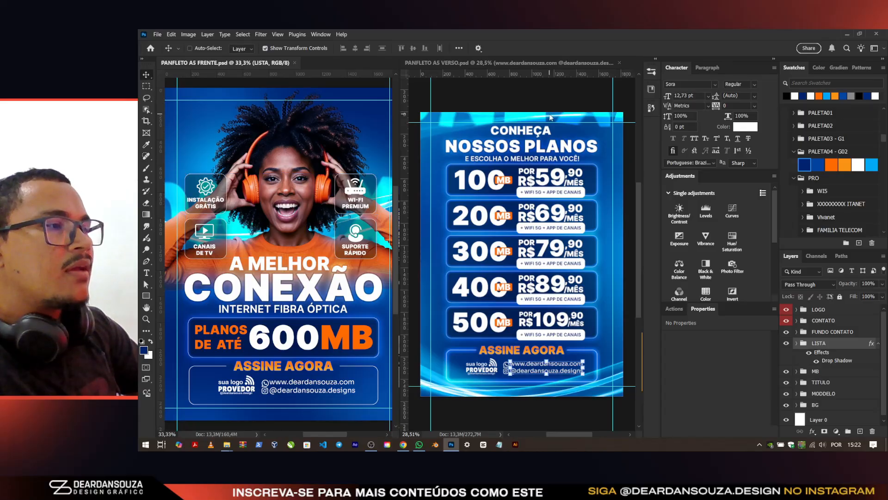
left_click(517, 243)
scroll(522, 124, "down", 1)
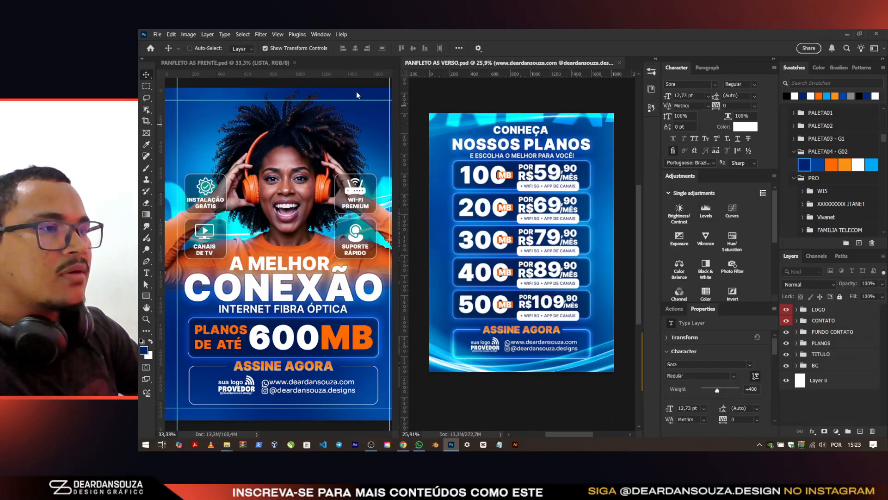
left_click(342, 199)
scroll(341, 200, "down", 1)
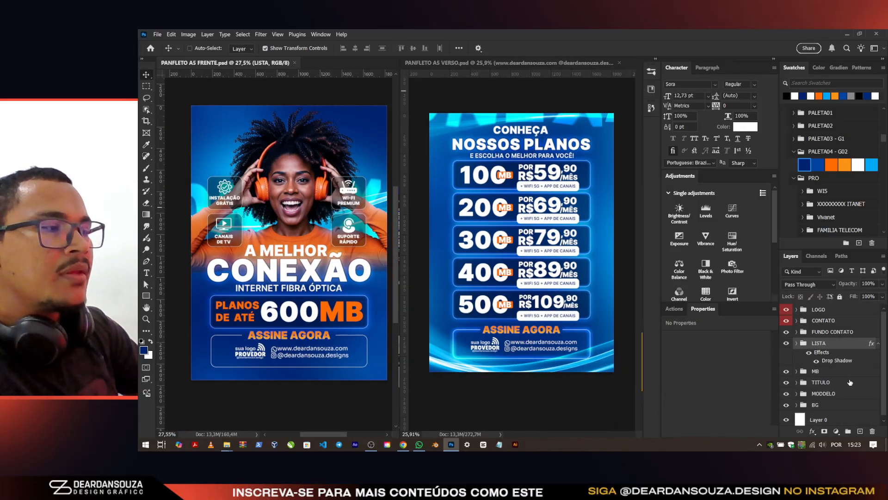
left_click(817, 383)
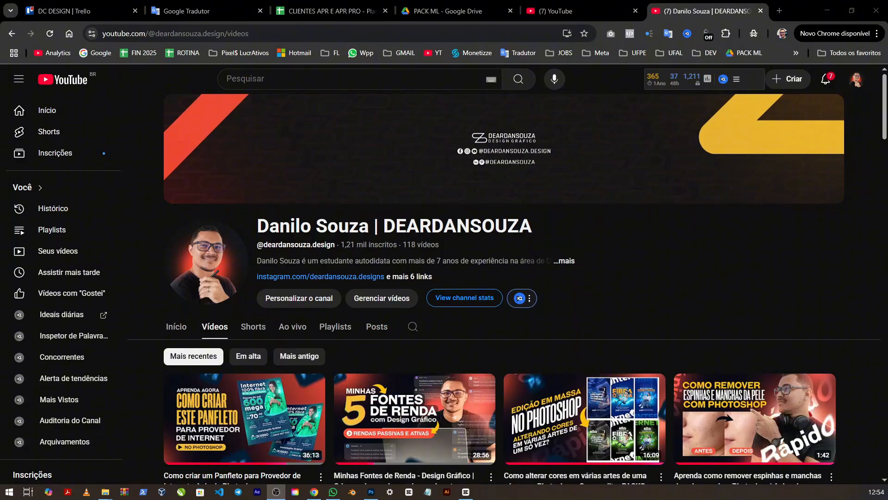
Step: Switch to YouTube in Chrome and look through the most recent uploads in the design channel's video list
scroll(885, 105, "down", 6)
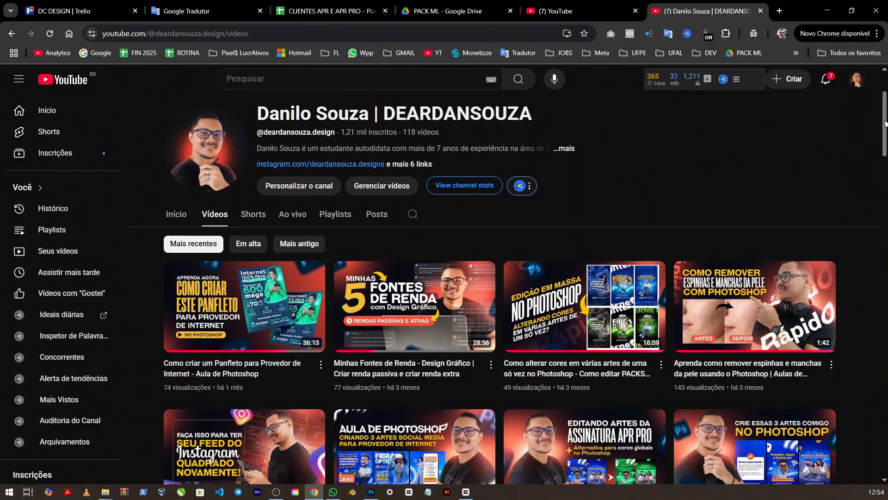
scroll(500, 300, "down", 7)
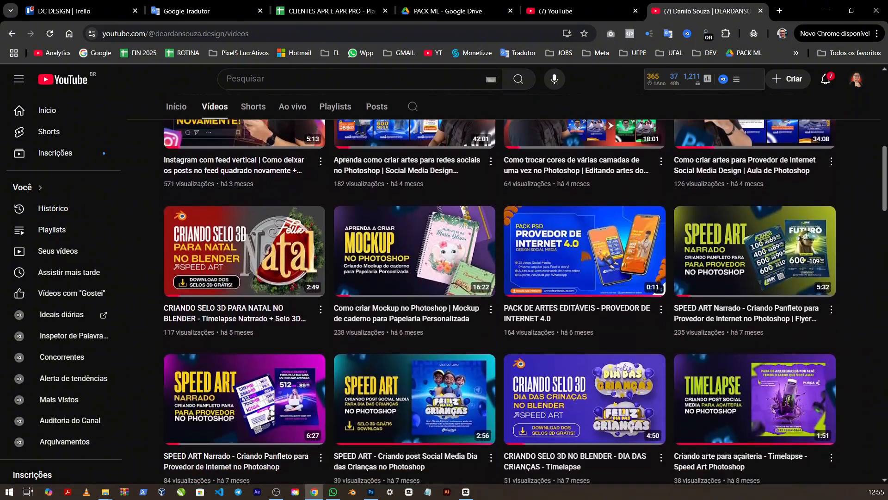
scroll(500, 300, "down", 7)
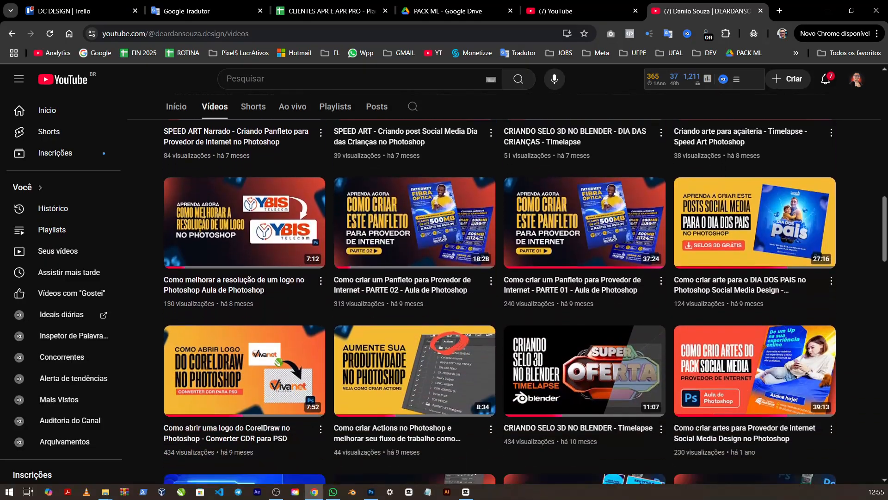
scroll(500, 301, "down", 2)
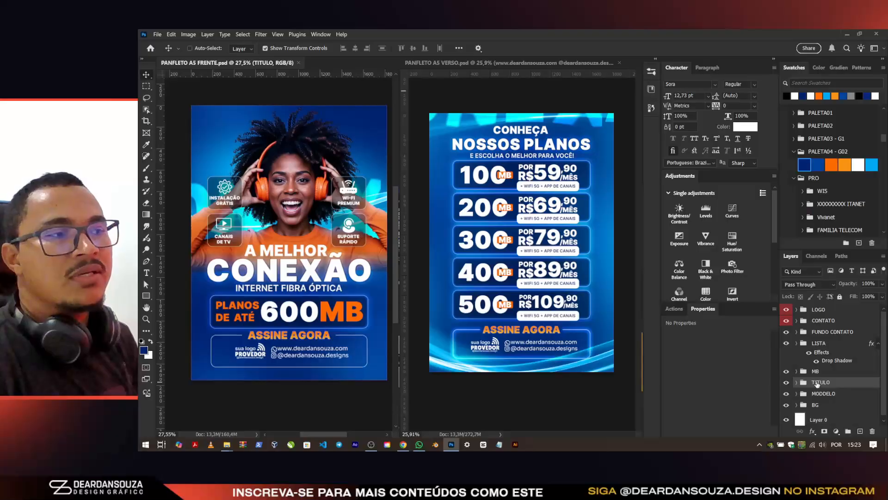
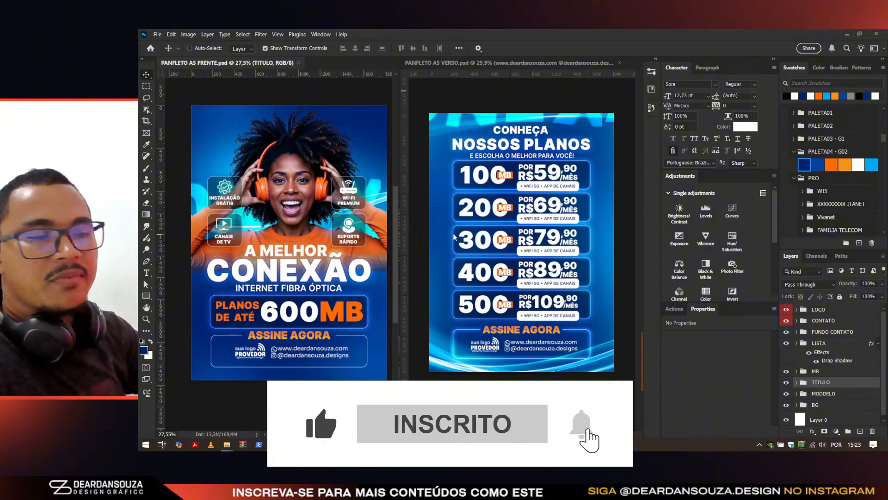
scroll(455, 237, "up", 1)
scroll(825, 321, "down", 1)
left_click(826, 319)
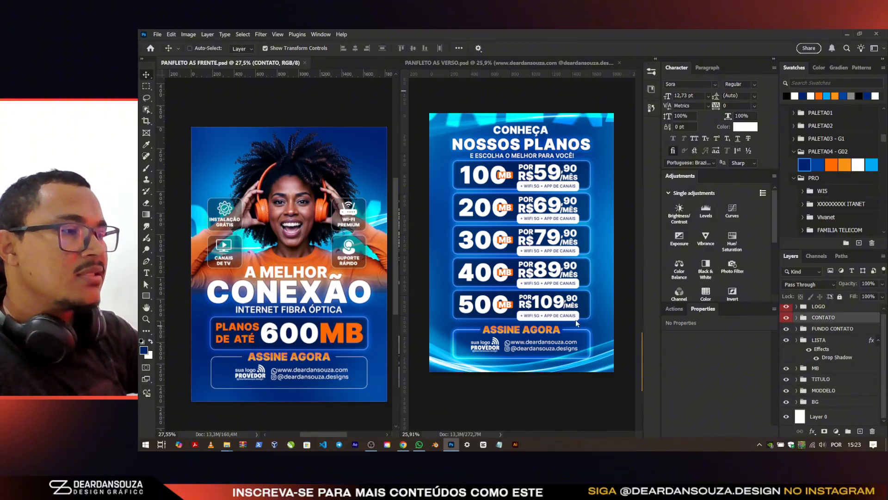
scroll(524, 274, "up", 7)
Step: Try to shift the MB label together with Rectangle 4 on the VERSO flyer's 400 plan, and undo the move
left_click(518, 272)
scroll(509, 272, "up", 6)
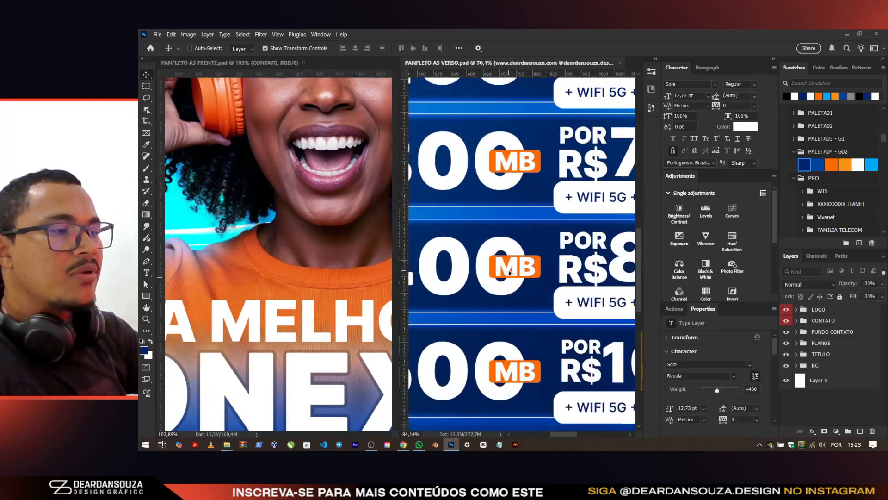
scroll(509, 273, "up", 4)
left_click(509, 273, "ctrl")
left_click(837, 400)
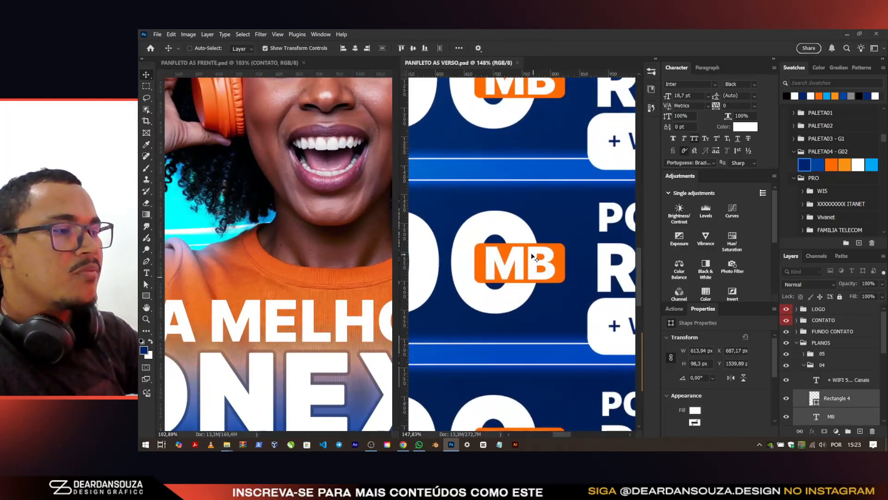
mouse_move(527, 257)
left_mouse_down()
mouse_move(544, 252)
mouse_move(534, 255)
left_mouse_up()
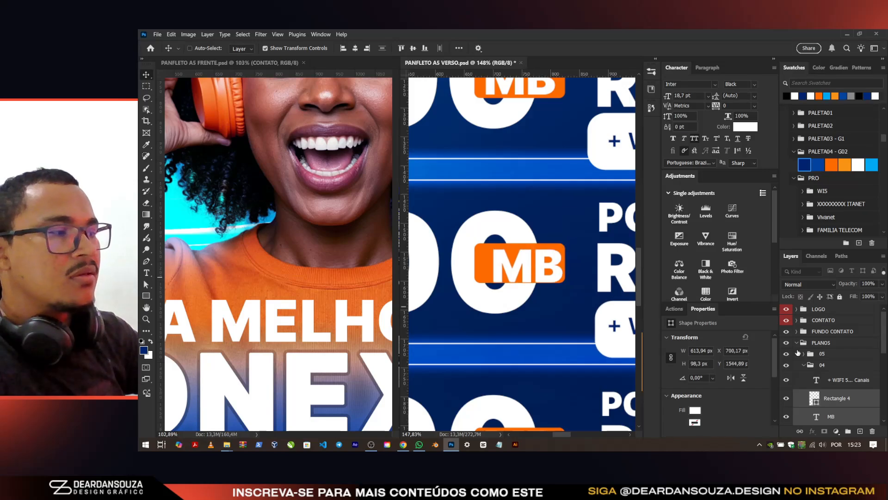
key("ctrl+z")
Step: Move the MB label and its orange Rectangle 3 badge slightly right on the VERSO flyer's 400 plan, and save the file
left_click(835, 398)
scroll(840, 409, "down", 1)
left_click(837, 387)
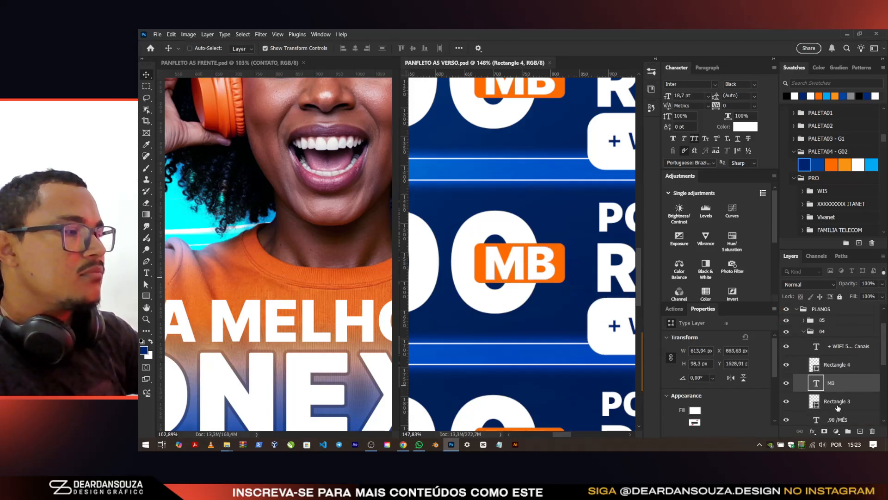
left_click(838, 405, "shift")
left_click_drag(532, 270, 551, 270)
scroll(492, 248, "down", 5)
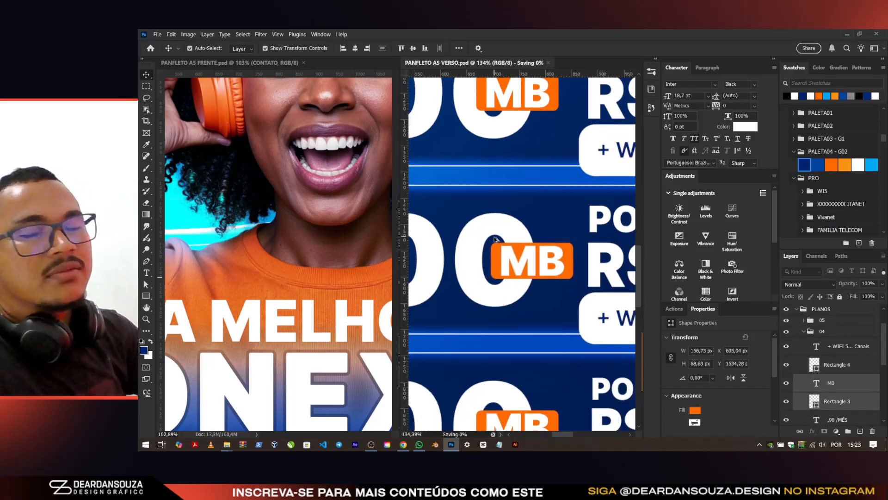
scroll(491, 249, "down", 4)
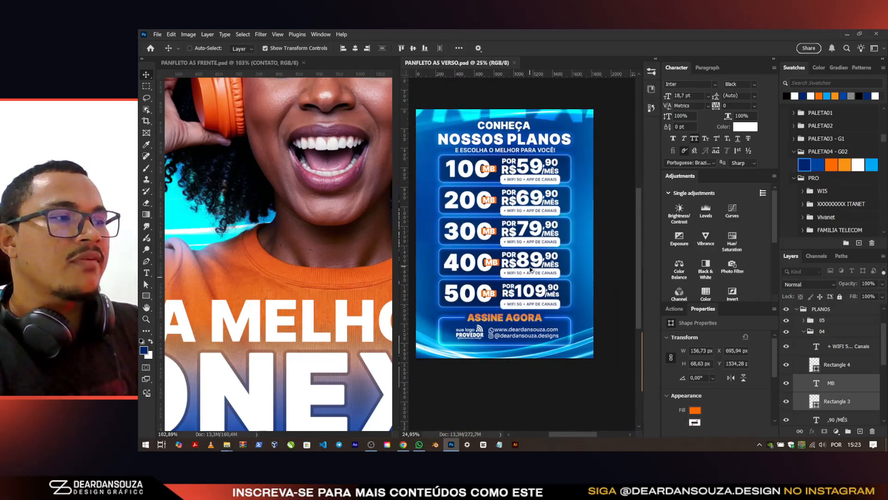
Step: Review the complete FRENTE and VERSO flyers side by side
scroll(439, 243, "up", 1)
left_click(310, 215)
scroll(272, 246, "down", 5)
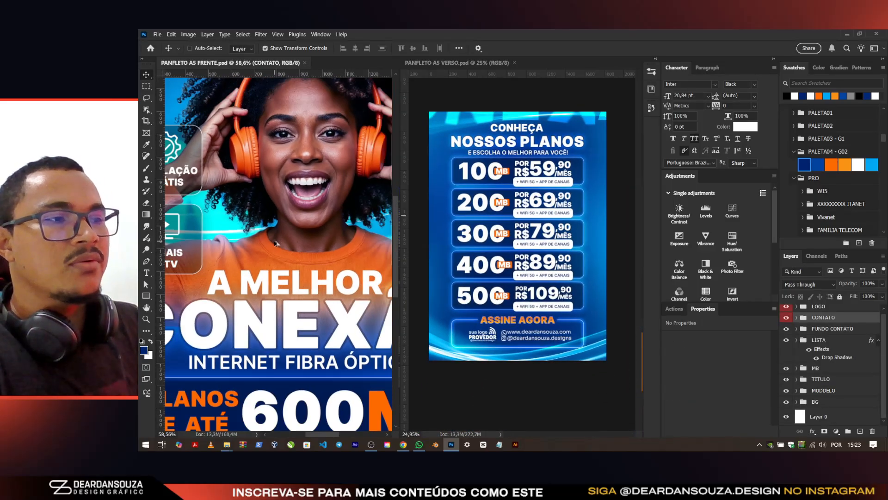
scroll(272, 246, "down", 1)
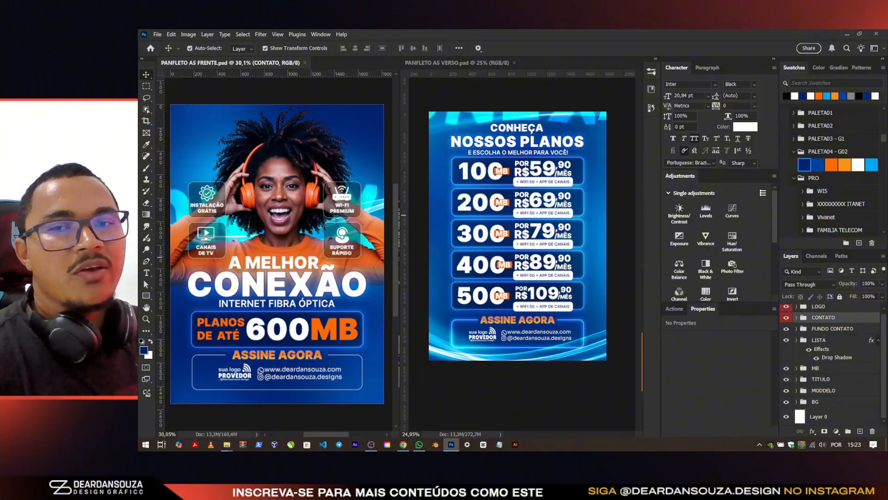